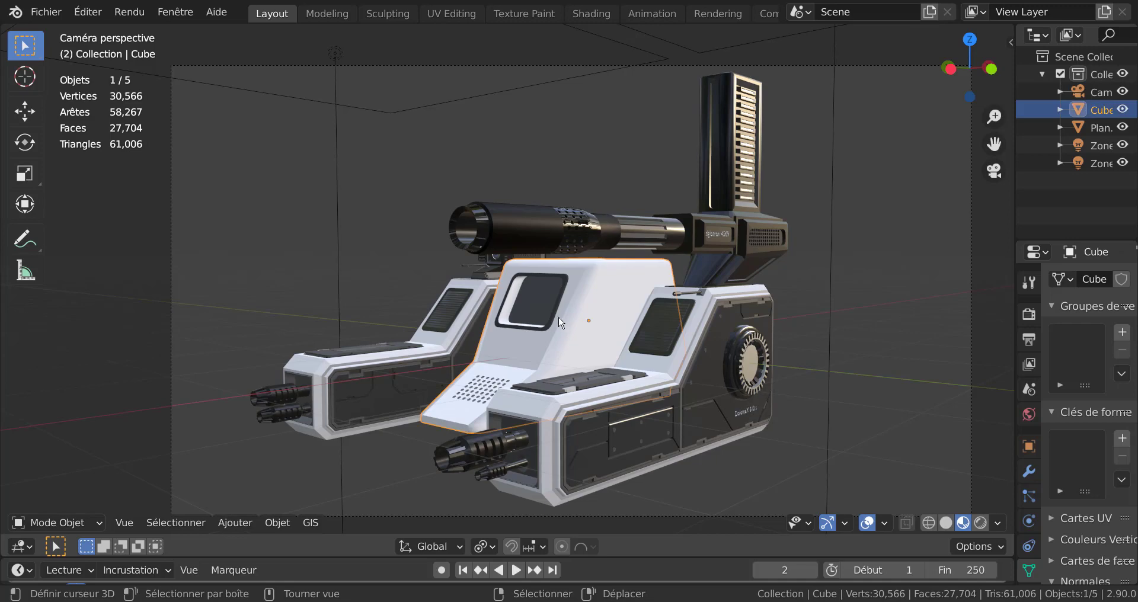
Step: Examine the white cabin and the two armed side modules of the vehicle from several angles
{"action": "middle_click_drag", "start_coordinate": [326, 239], "coordinate": [428, 247]}
{"action": "scroll", "coordinate": [492, 326], "scroll_direction": "up", "scroll_amount": 1}
{"action": "scroll", "coordinate": [496, 332], "scroll_direction": "up", "scroll_amount": 1}
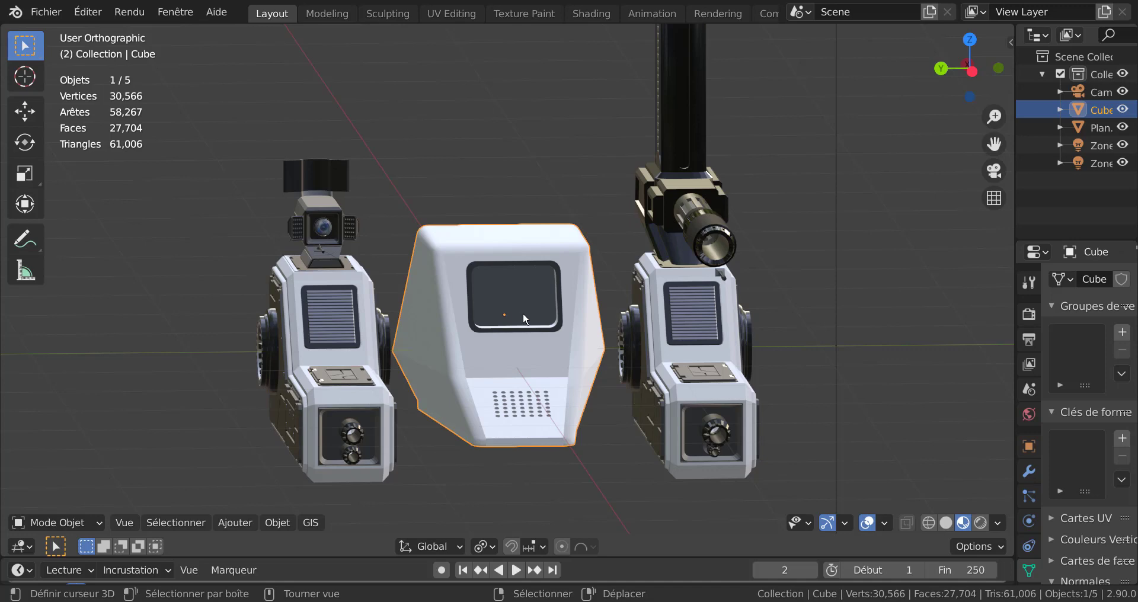
{"action": "middle_click_drag", "start_coordinate": [531, 308], "coordinate": [493, 326]}
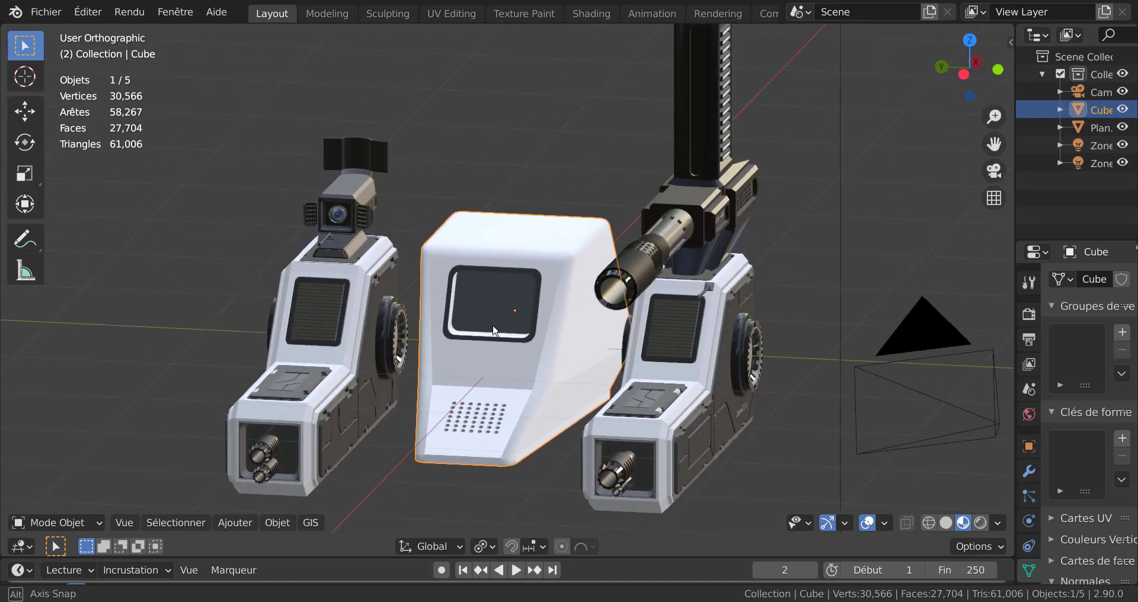
{"action": "scroll", "coordinate": [478, 386], "scroll_direction": "up", "scroll_amount": 2}
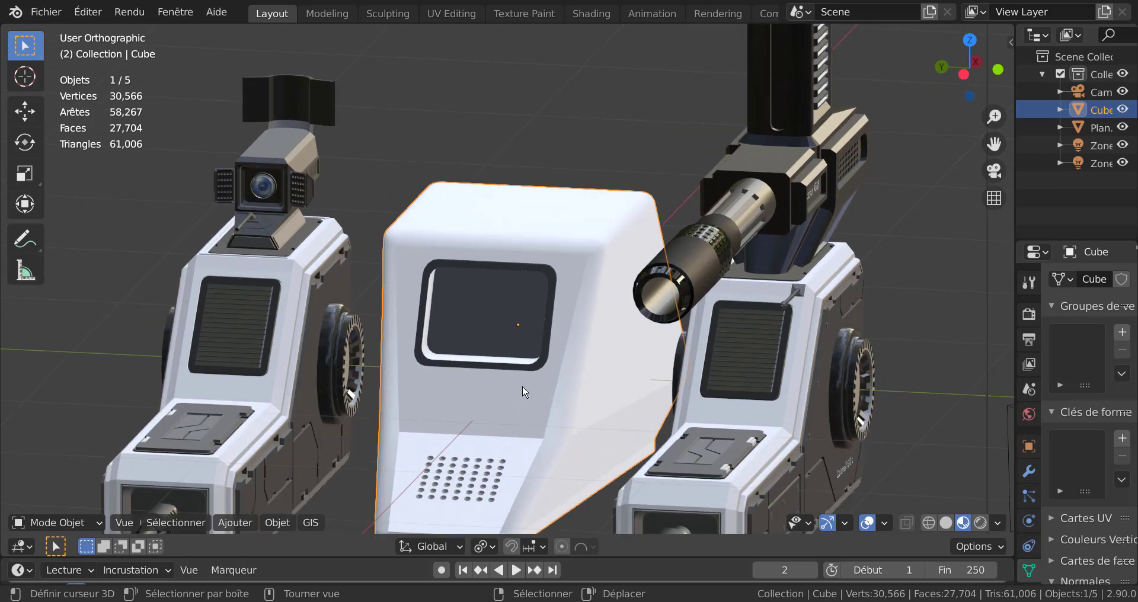
{"action": "scroll", "coordinate": [520, 379], "scroll_direction": "down", "scroll_amount": 6}
{"action": "mouse_move", "coordinate": [534, 379]}
{"action": "middle_mouse_down"}
{"action": "mouse_move", "coordinate": [546, 373]}
{"action": "mouse_move", "coordinate": [533, 369]}
{"action": "middle_mouse_up"}
{"action": "scroll", "coordinate": [527, 366], "scroll_direction": "up", "scroll_amount": 2}
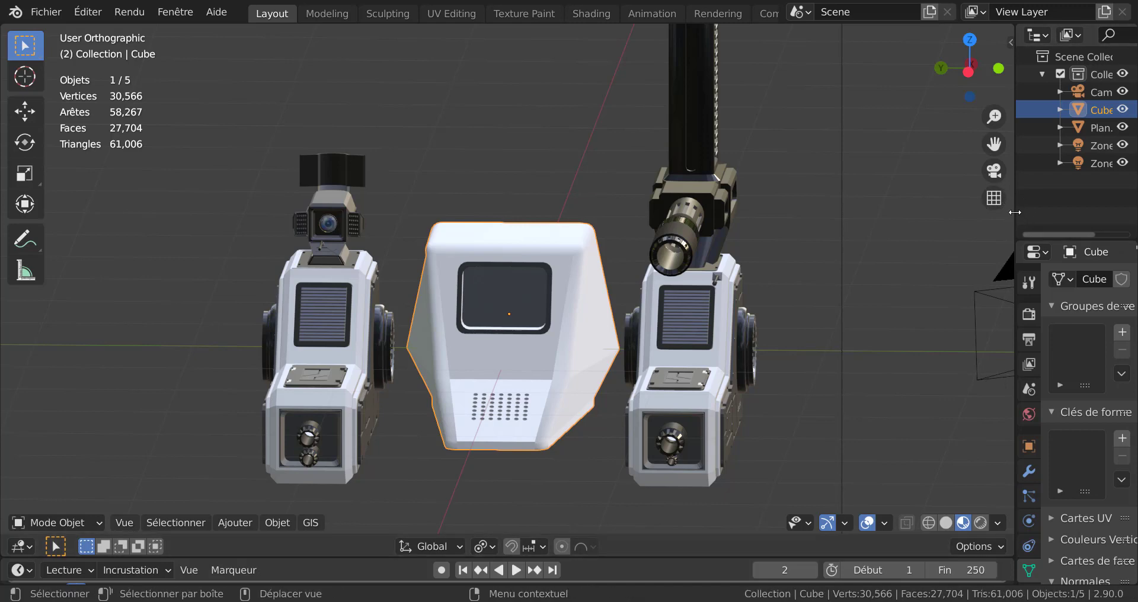
Step: Widen the outliner and properties area and hide the Plan.001 object
{"action": "left_click_drag", "start_coordinate": [1014, 212], "coordinate": [813, 212]}
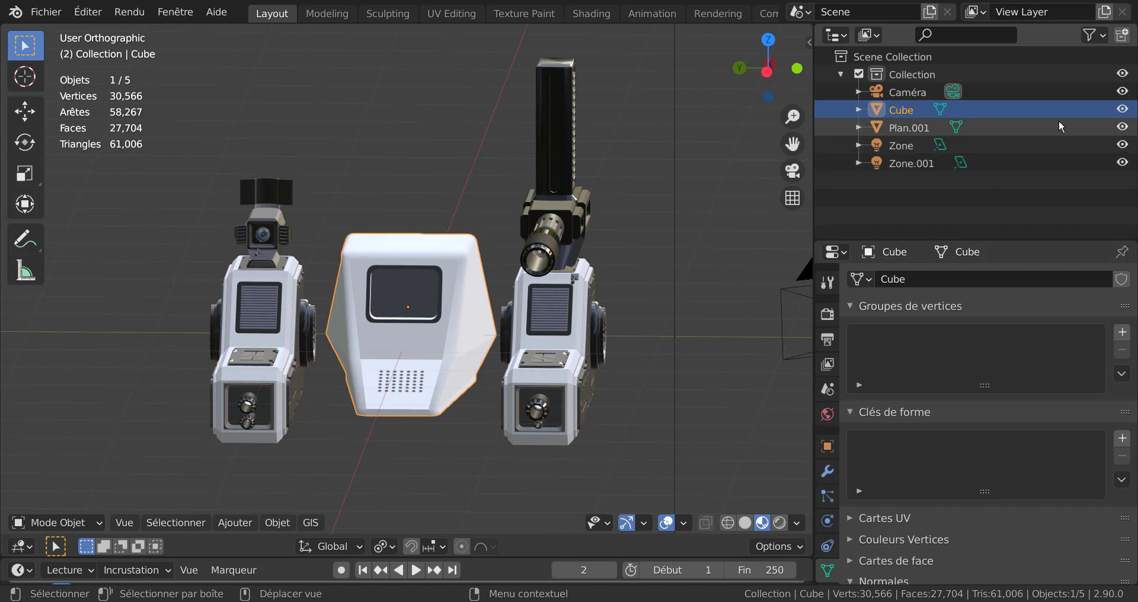
{"action": "left_click", "coordinate": [1119, 130]}
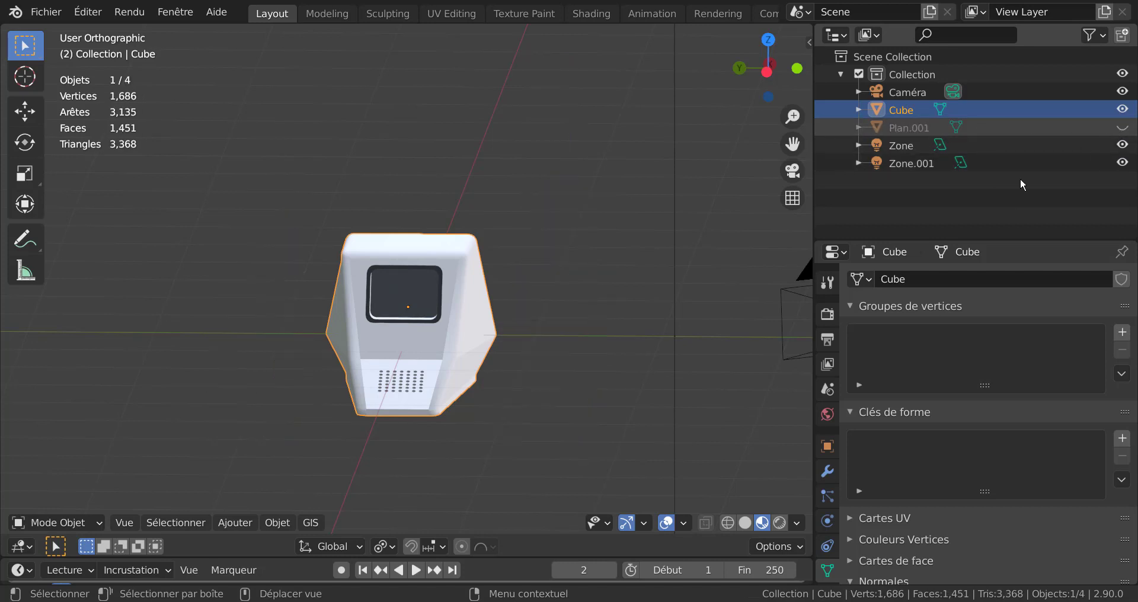
{"action": "middle_click_drag", "start_coordinate": [529, 363], "coordinate": [527, 364]}
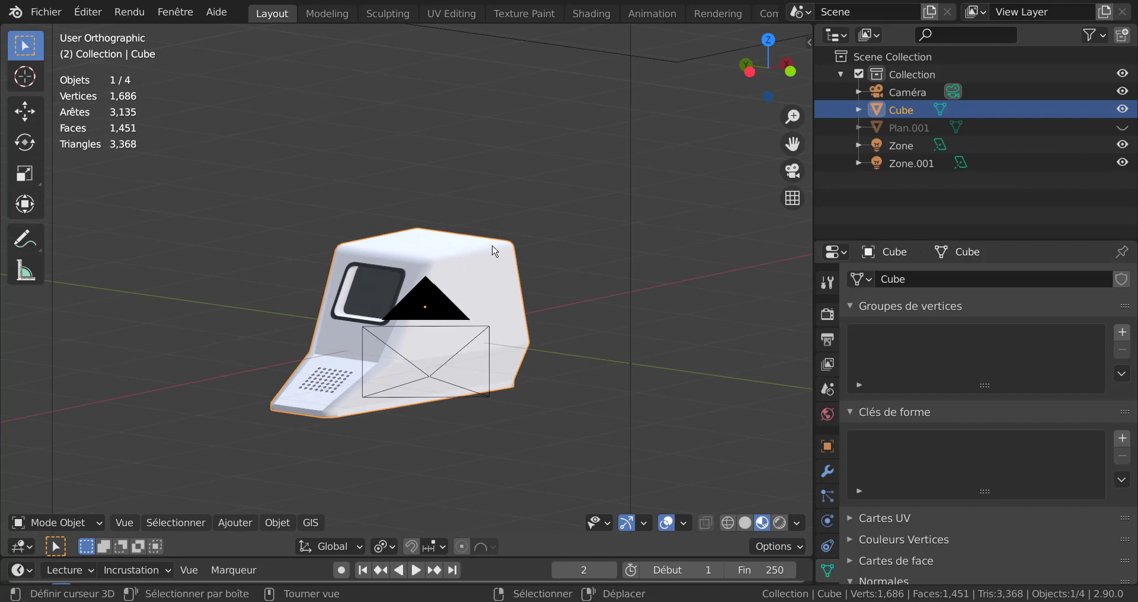
Step: Check the cabin mesh in rendered shading, then return the viewport to Object Mode and material preview
{"action": "key", "text": "Tab"}
{"action": "middle_click_drag", "start_coordinate": [557, 471], "coordinate": [621, 424]}
{"action": "scroll", "coordinate": [521, 463], "scroll_direction": "up", "scroll_amount": 4}
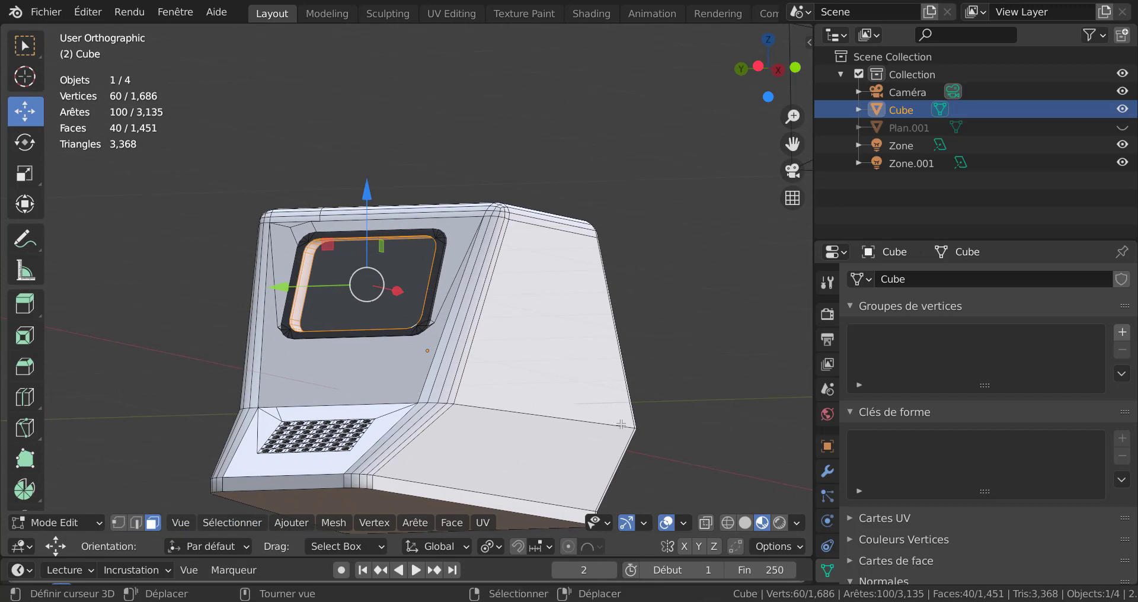
{"action": "left_click", "coordinate": [780, 524]}
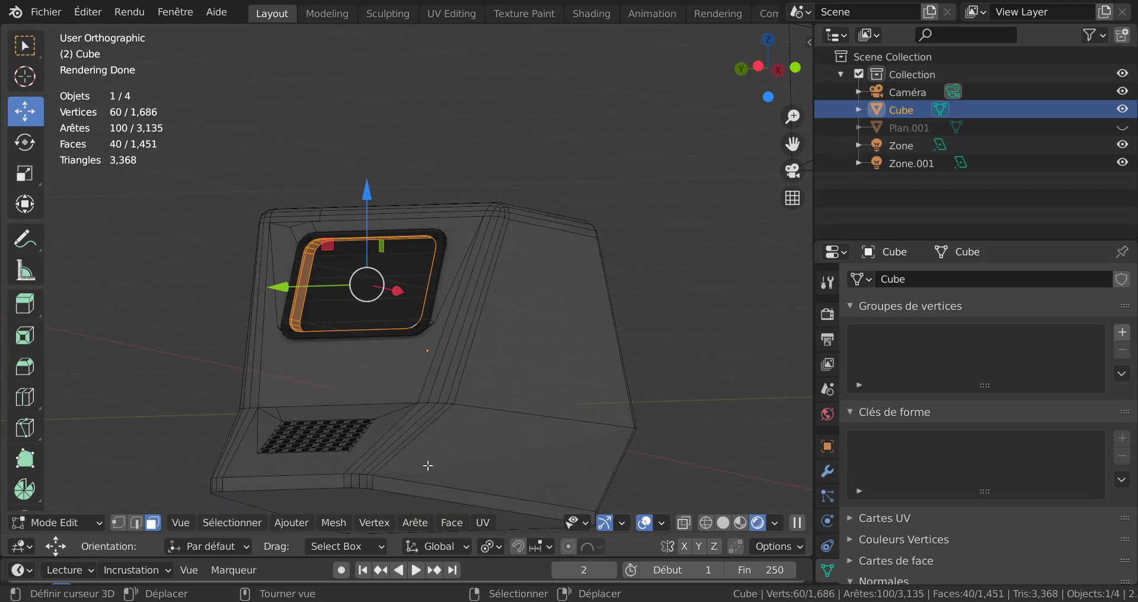
{"action": "middle_click_drag", "start_coordinate": [629, 342], "coordinate": [635, 342]}
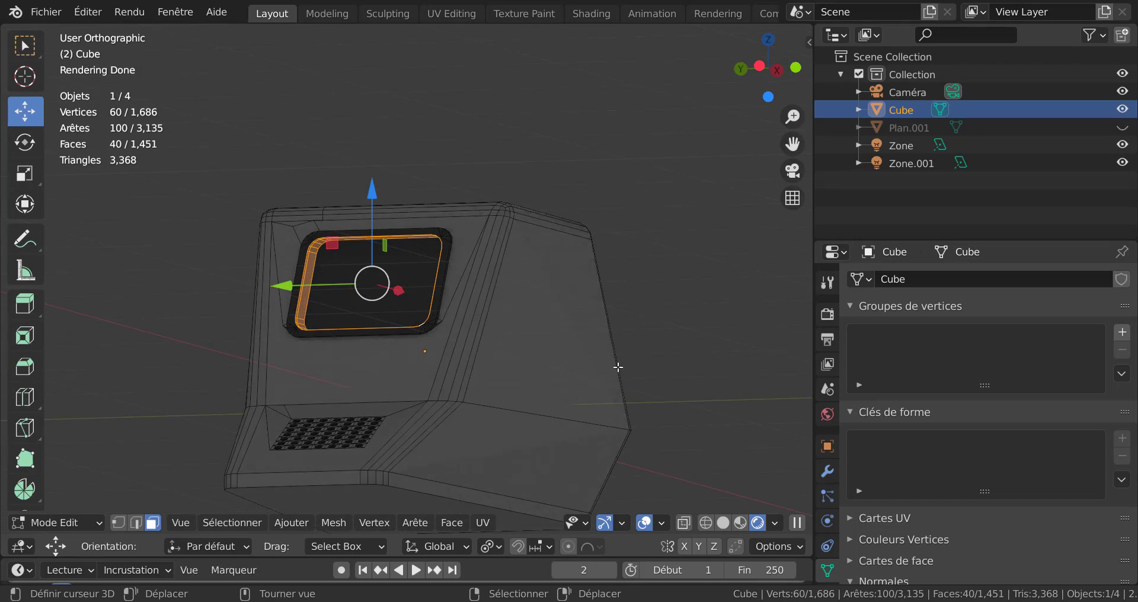
{"action": "middle_click_drag", "start_coordinate": [630, 285], "coordinate": [651, 295]}
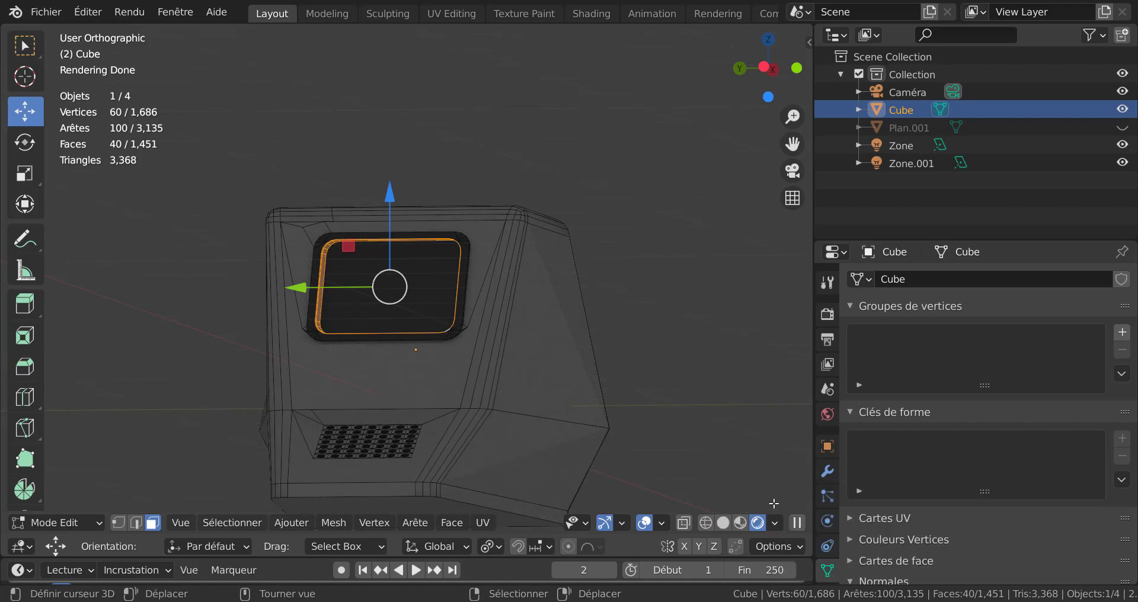
{"action": "key", "text": "Tab"}
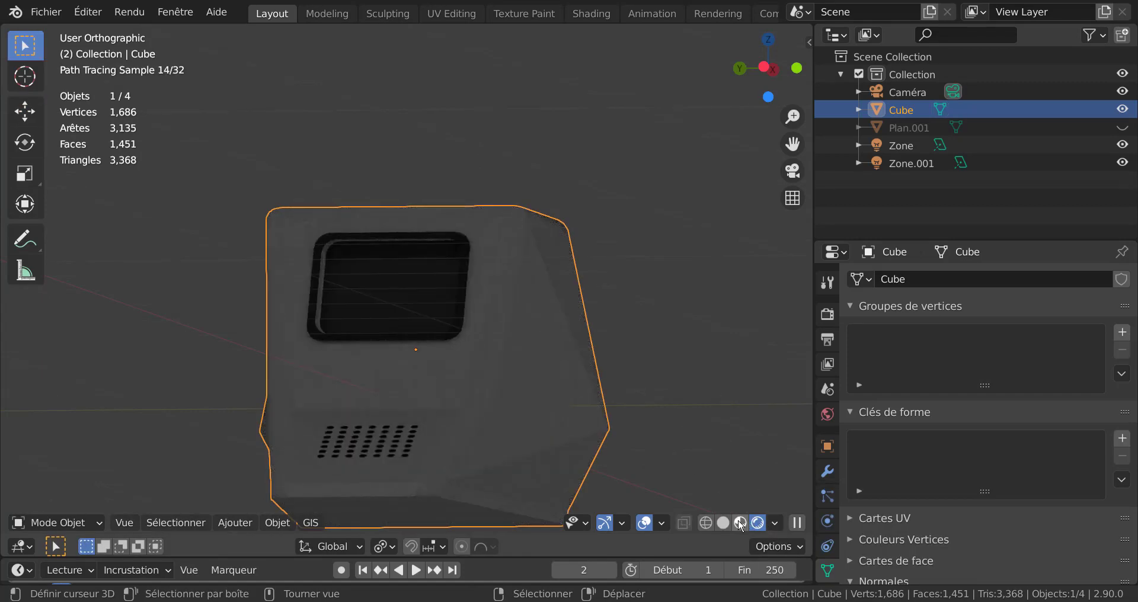
{"action": "left_click", "coordinate": [740, 525]}
Step: Enter Edit Mode on the cabin mesh and inspect its window, roof and side faces from several angles
{"action": "mouse_move", "coordinate": [696, 460]}
{"action": "middle_mouse_down"}
{"action": "mouse_move", "coordinate": [563, 419]}
{"action": "mouse_move", "coordinate": [566, 444]}
{"action": "mouse_move", "coordinate": [596, 468]}
{"action": "mouse_move", "coordinate": [439, 418]}
{"action": "mouse_move", "coordinate": [427, 391]}
{"action": "mouse_move", "coordinate": [605, 340]}
{"action": "mouse_move", "coordinate": [537, 394]}
{"action": "mouse_move", "coordinate": [555, 384]}
{"action": "middle_mouse_up"}
{"action": "scroll", "coordinate": [592, 450], "scroll_direction": "up", "scroll_amount": 2}
{"action": "key", "text": "Tab"}
{"action": "scroll", "coordinate": [440, 417], "scroll_direction": "down", "scroll_amount": 2}
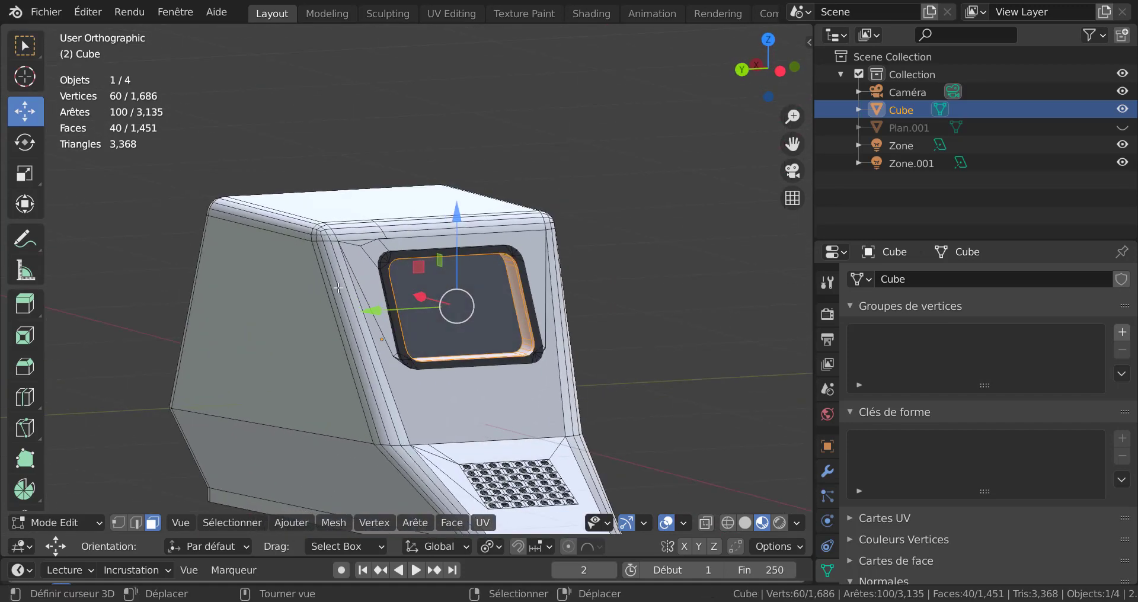
{"action": "middle_click_drag", "start_coordinate": [381, 314], "coordinate": [355, 355]}
{"action": "scroll", "coordinate": [355, 356], "scroll_direction": "up", "scroll_amount": 2}
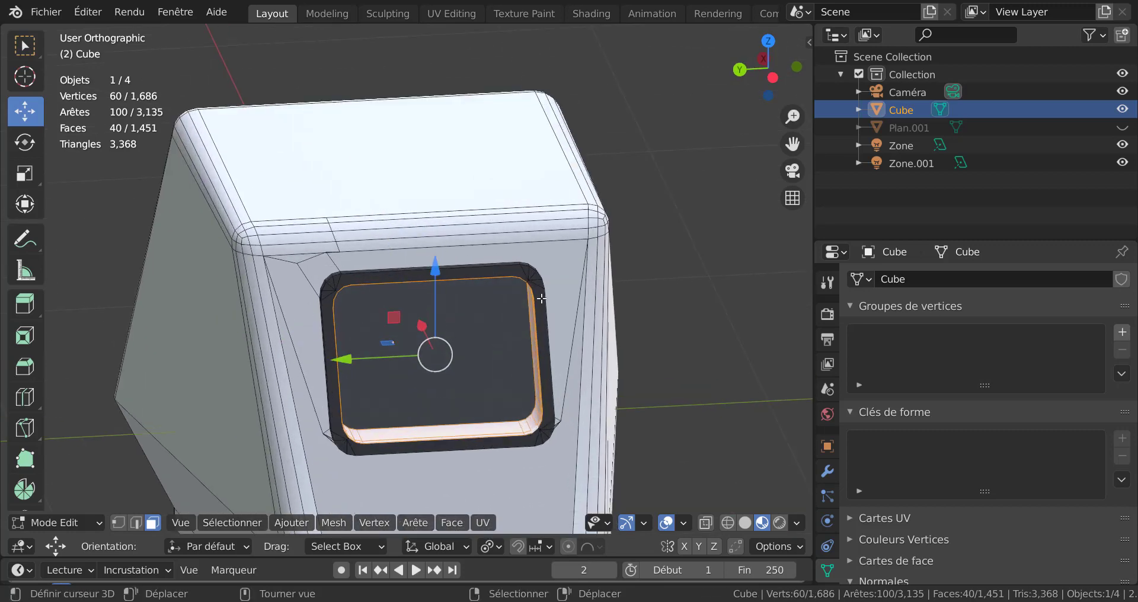
{"action": "middle_click_drag", "start_coordinate": [542, 299], "coordinate": [492, 319]}
{"action": "scroll", "coordinate": [556, 303], "scroll_direction": "down", "scroll_amount": 2}
{"action": "scroll", "coordinate": [546, 338], "scroll_direction": "up", "scroll_amount": 2}
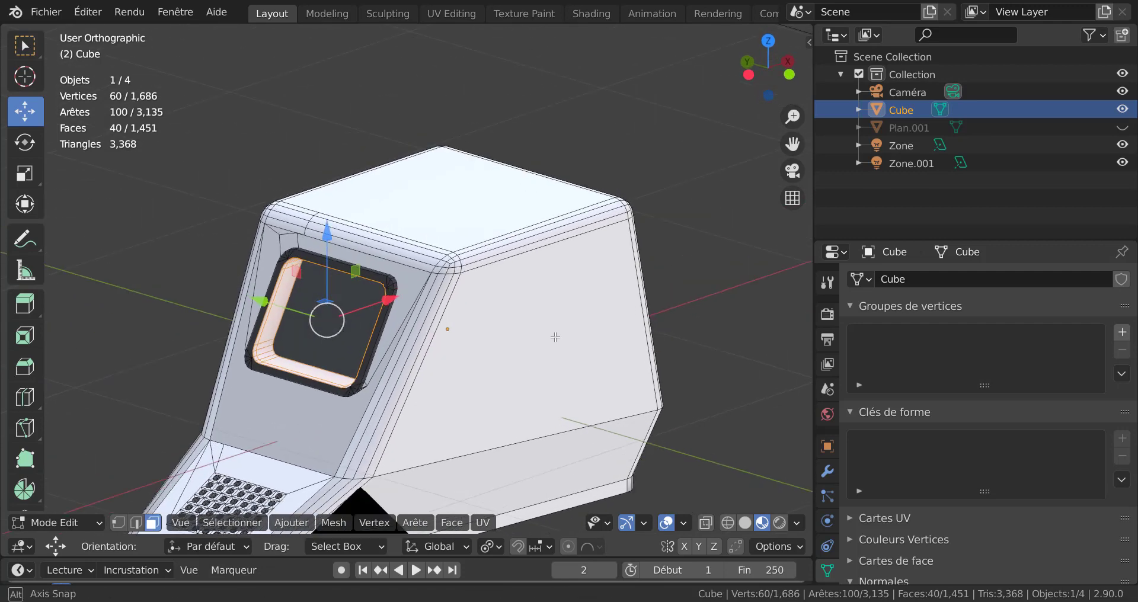
{"action": "scroll", "coordinate": [540, 336], "scroll_direction": "down", "scroll_amount": 4}
{"action": "scroll", "coordinate": [492, 330], "scroll_direction": "up", "scroll_amount": 2}
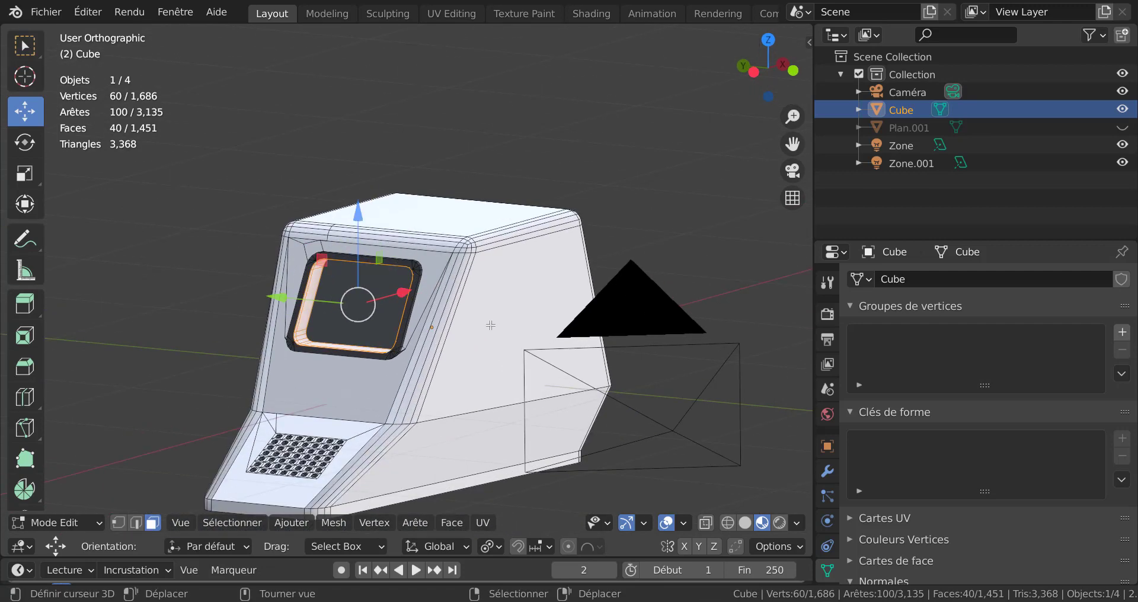
{"action": "middle_click_drag", "start_coordinate": [491, 326], "coordinate": [526, 323], "text": "shift"}
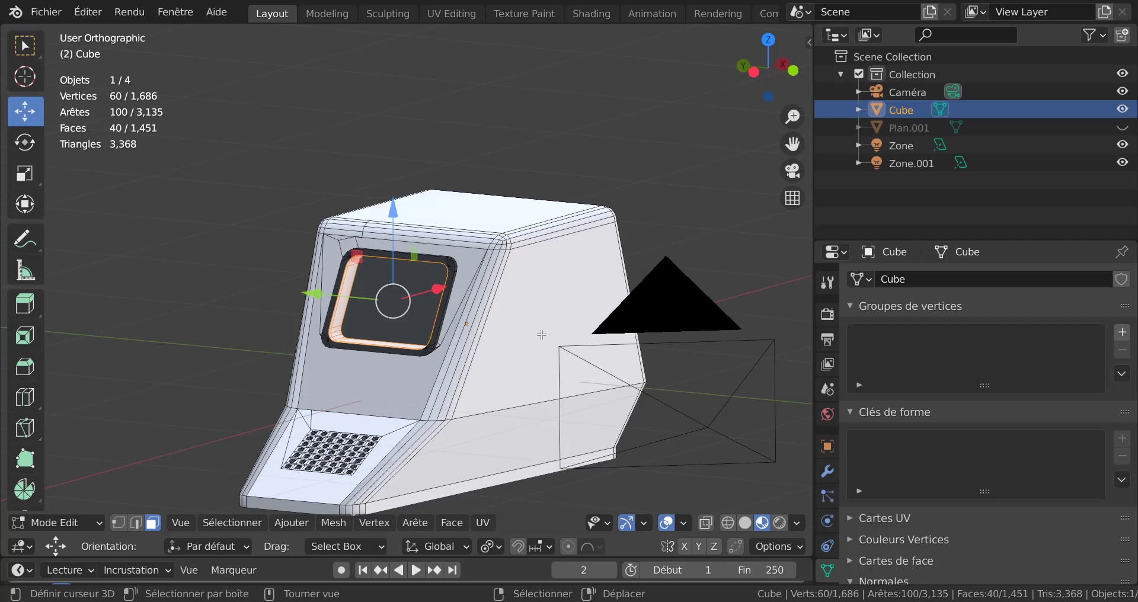
Step: Select only the large upper side face of the cabin
{"action": "key", "text": "q"}
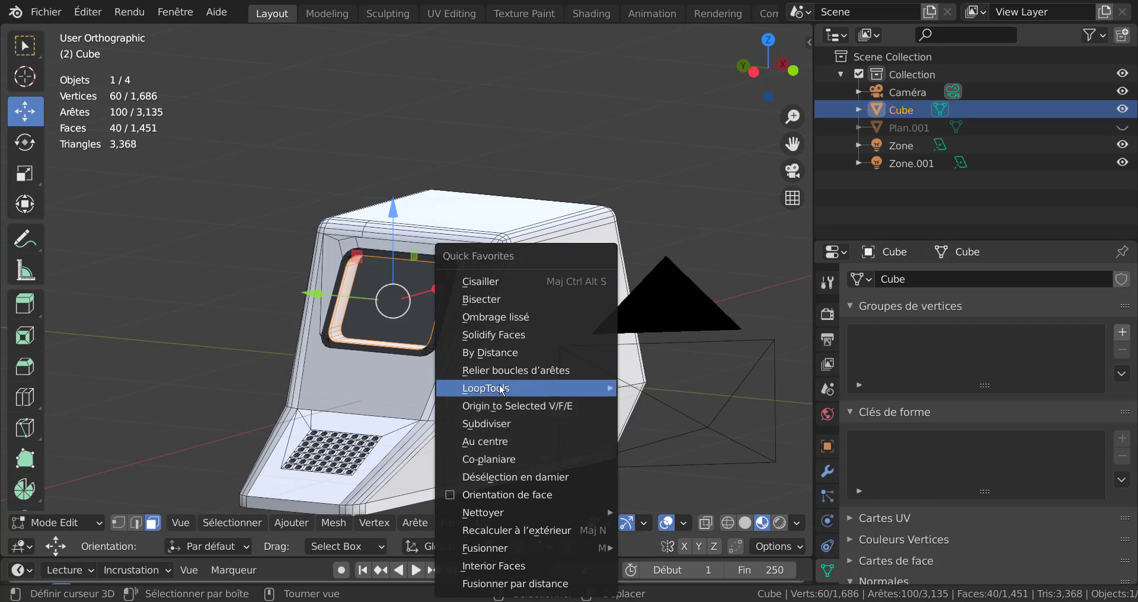
{"action": "mouse_move", "coordinate": [501, 388]}
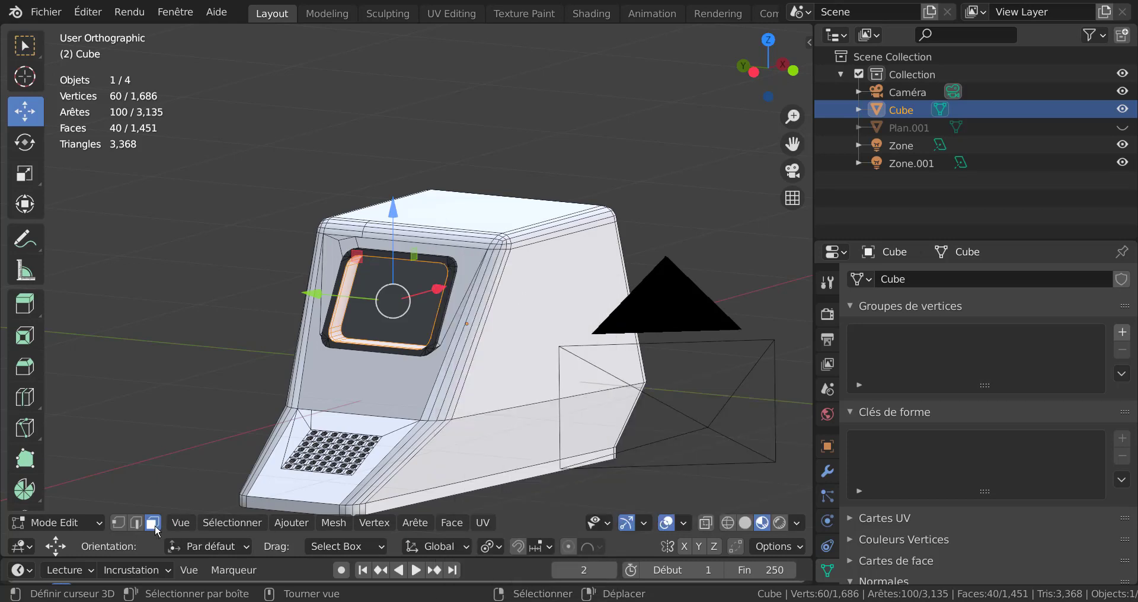
{"action": "left_click", "coordinate": [578, 317]}
{"action": "scroll", "coordinate": [558, 311], "scroll_direction": "down", "scroll_amount": 4}
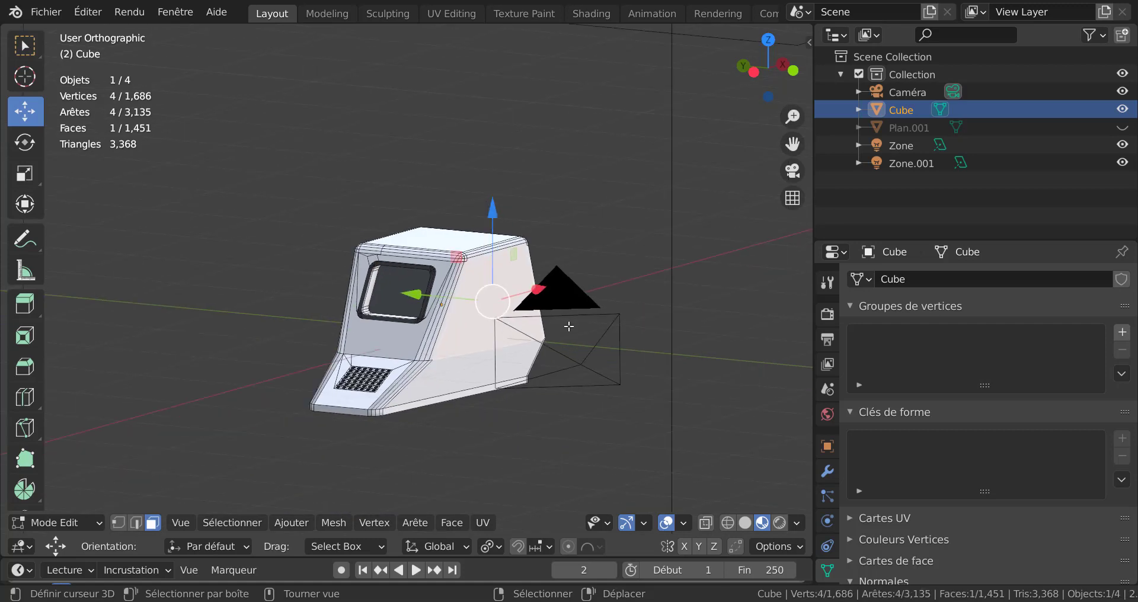
{"action": "scroll", "coordinate": [532, 310], "scroll_direction": "up", "scroll_amount": 3}
{"action": "scroll", "coordinate": [532, 310], "scroll_direction": "up", "scroll_amount": 5}
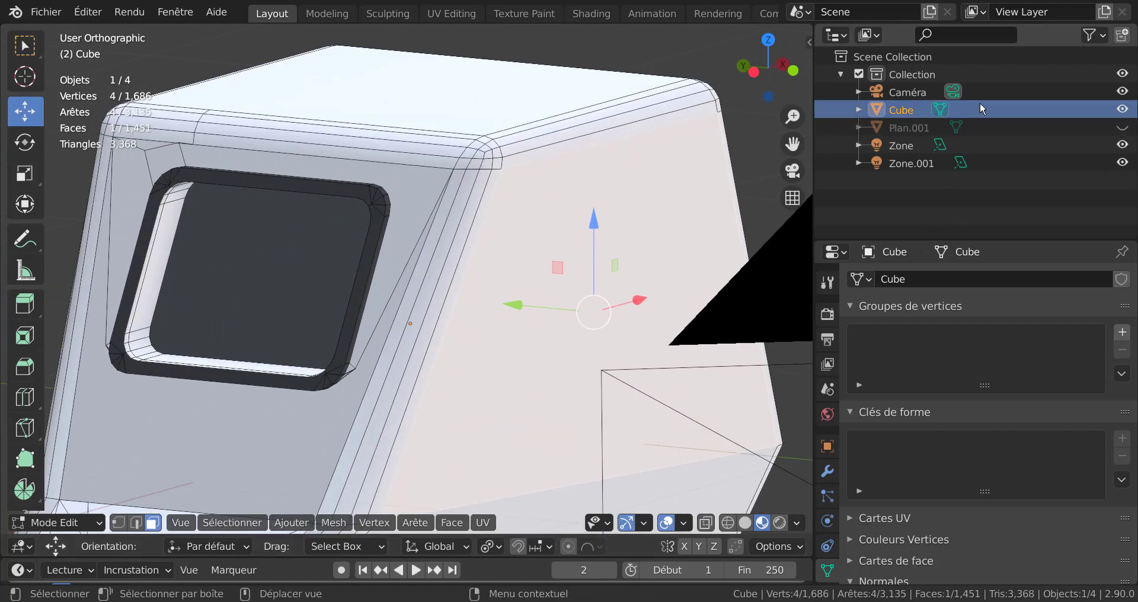
Step: Hide the Caméra object so it no longer covers the cabin's side
{"action": "left_click", "coordinate": [1123, 91]}
{"action": "scroll", "coordinate": [691, 292], "scroll_direction": "down", "scroll_amount": 3}
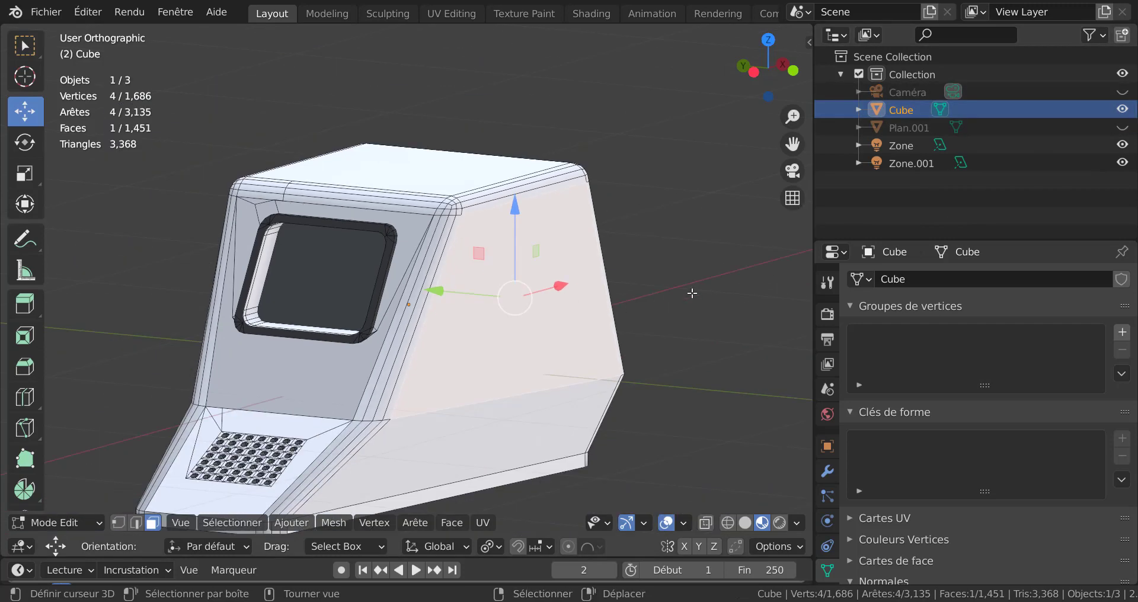
{"action": "scroll", "coordinate": [595, 344], "scroll_direction": "up", "scroll_amount": 2}
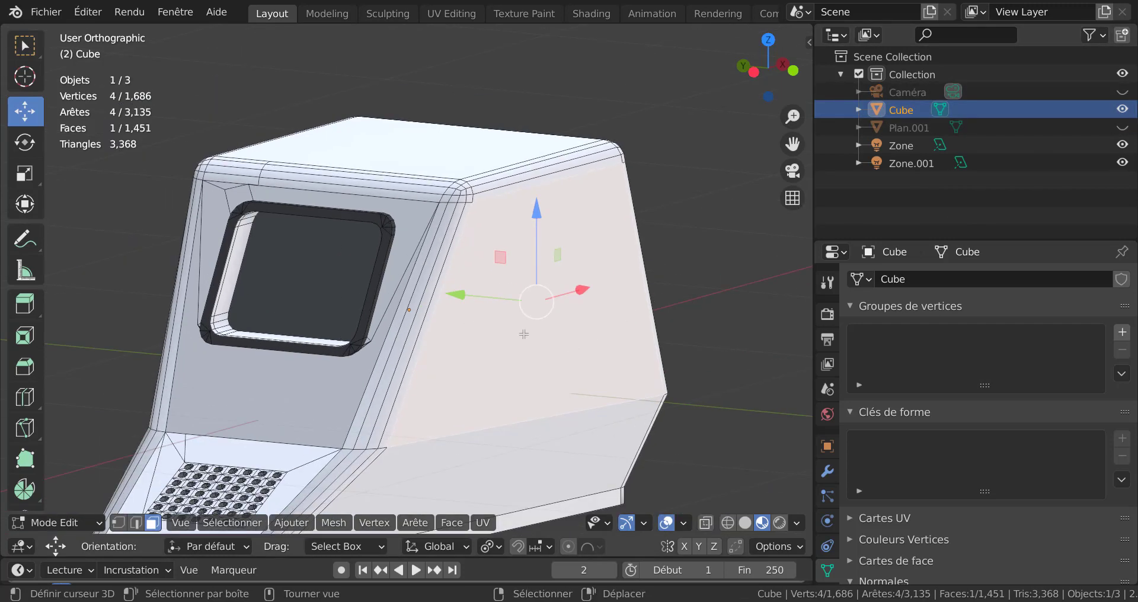
Step: Enlarge the 3D viewport by narrowing the outliner and properties area
{"action": "key", "text": "q"}
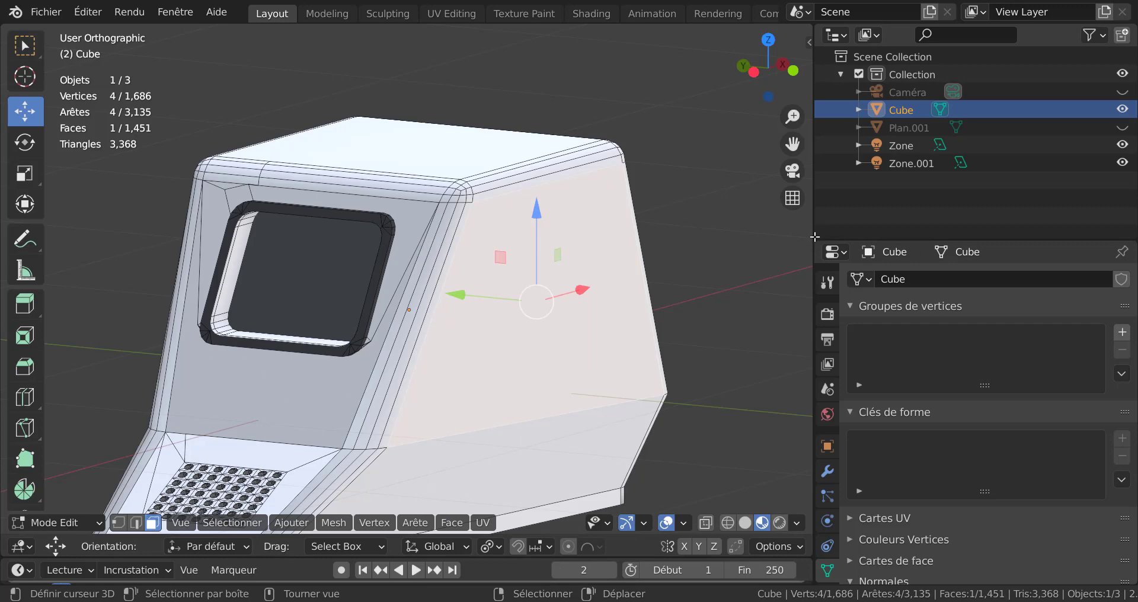
{"action": "left_click_drag", "start_coordinate": [812, 232], "coordinate": [1071, 231]}
{"action": "scroll", "coordinate": [1037, 237], "scroll_direction": "down", "scroll_amount": 3}
{"action": "middle_click_drag", "start_coordinate": [941, 235], "coordinate": [805, 218], "text": "shift"}
Step: Flatten the selected side face of the cabin with the LoopTools Aplatir operation and inspect the face
{"action": "key", "text": "q"}
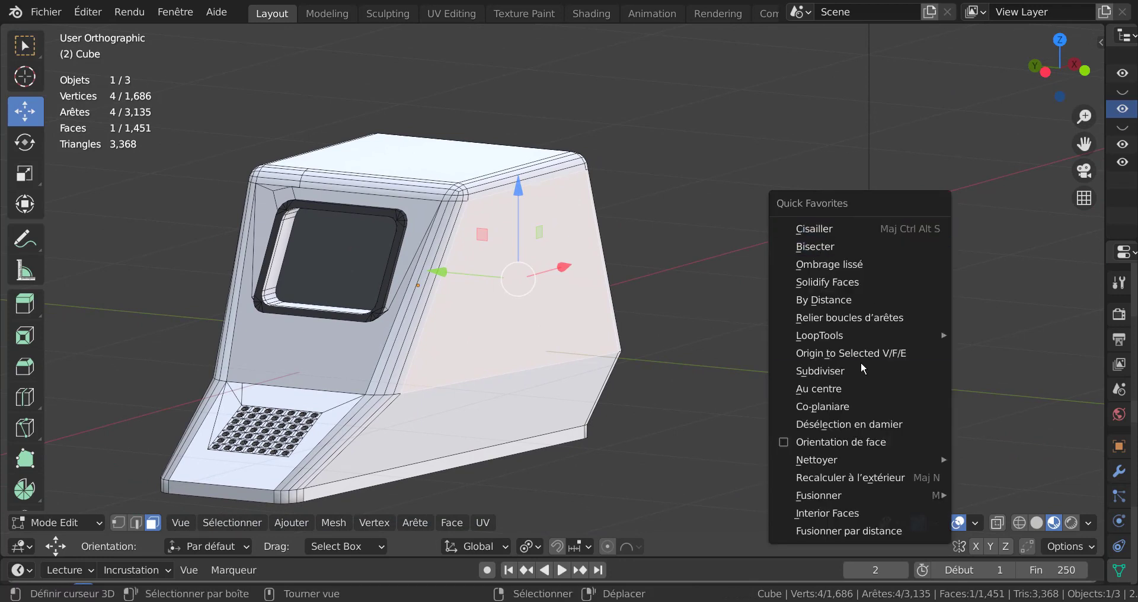
{"action": "mouse_move", "coordinate": [861, 340]}
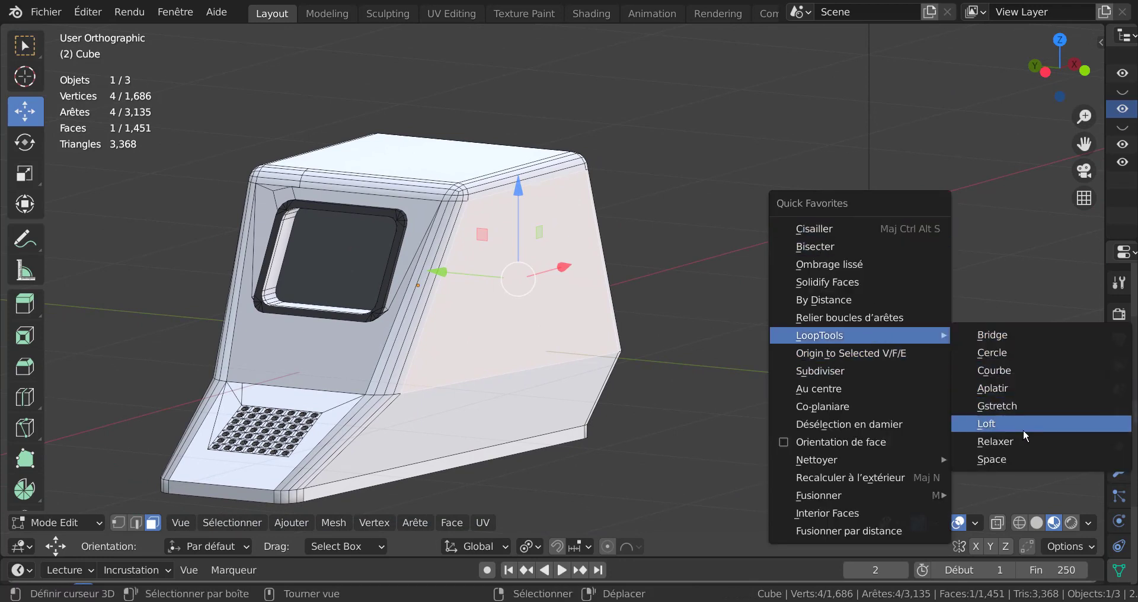
{"action": "left_click", "coordinate": [1005, 389]}
{"action": "scroll", "coordinate": [555, 476], "scroll_direction": "up", "scroll_amount": 3}
{"action": "middle_click_drag", "start_coordinate": [388, 439], "coordinate": [95, 438]}
{"action": "scroll", "coordinate": [509, 234], "scroll_direction": "up", "scroll_amount": 2}
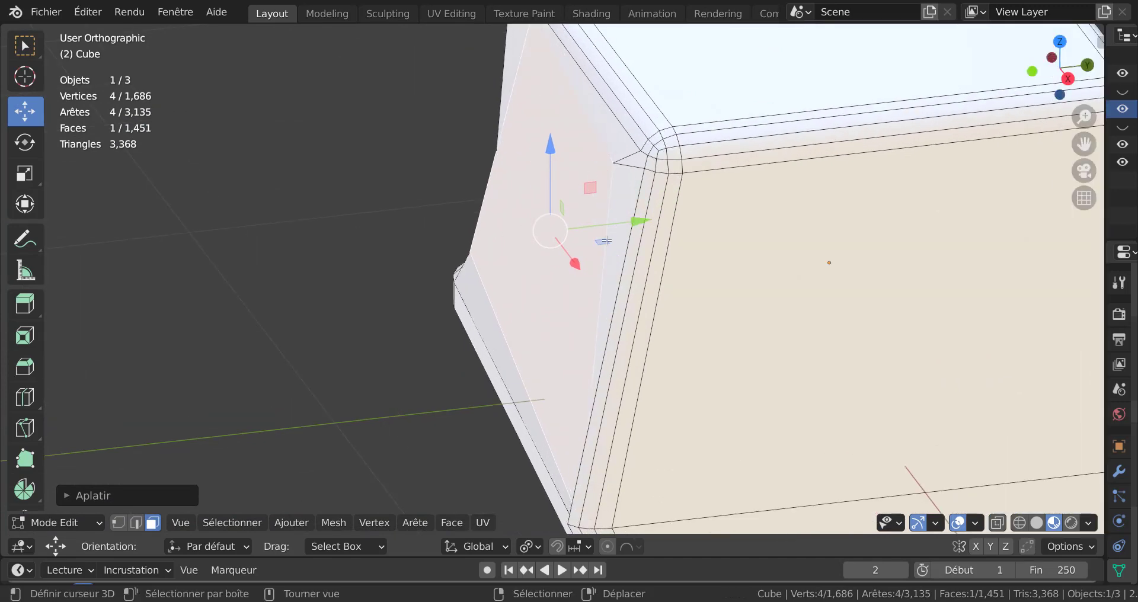
{"action": "scroll", "coordinate": [607, 240], "scroll_direction": "down", "scroll_amount": 3}
{"action": "middle_click_drag", "start_coordinate": [607, 241], "coordinate": [851, 346]}
{"action": "scroll", "coordinate": [746, 332], "scroll_direction": "down", "scroll_amount": 4}
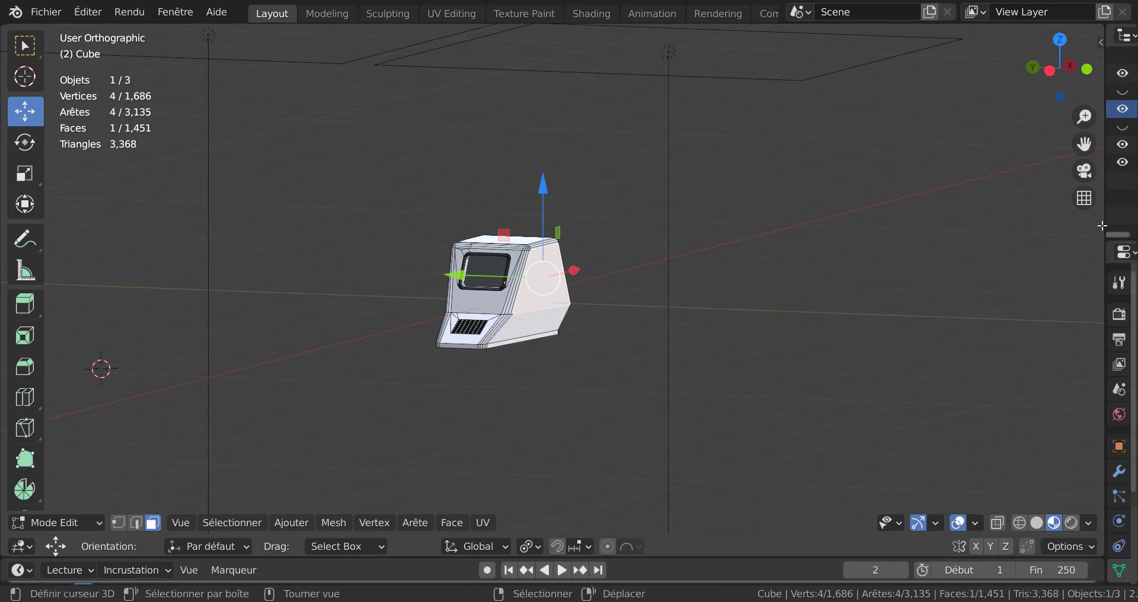
Step: Widen the outliner and properties area again and hide the Cube object
{"action": "left_click_drag", "start_coordinate": [1106, 220], "coordinate": [684, 226]}
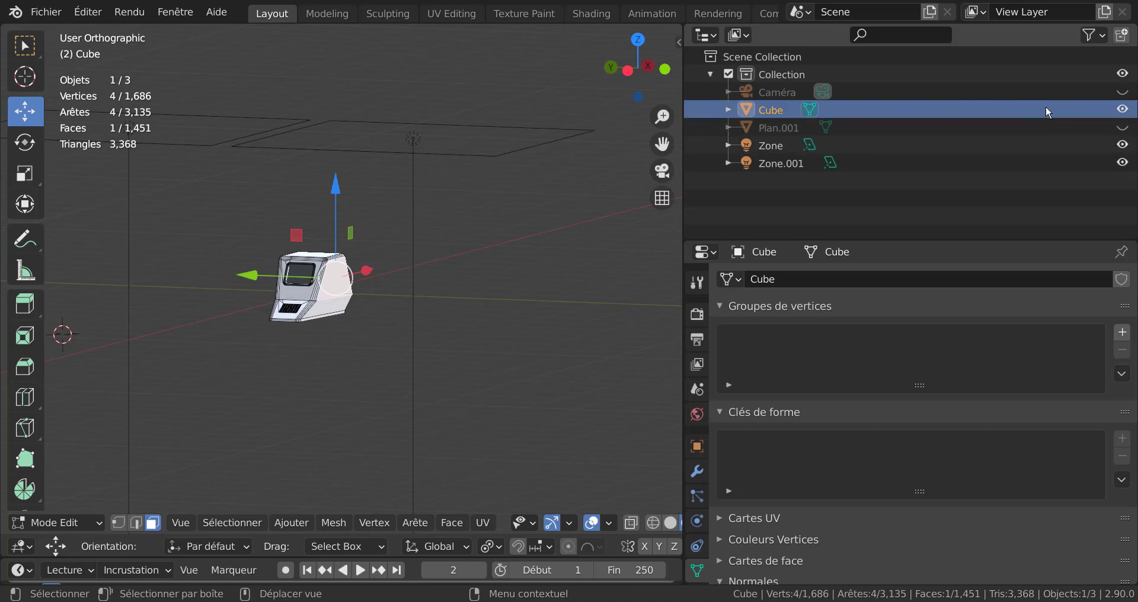
{"action": "left_click", "coordinate": [1121, 109]}
{"action": "scroll", "coordinate": [305, 373], "scroll_direction": "up", "scroll_amount": 2}
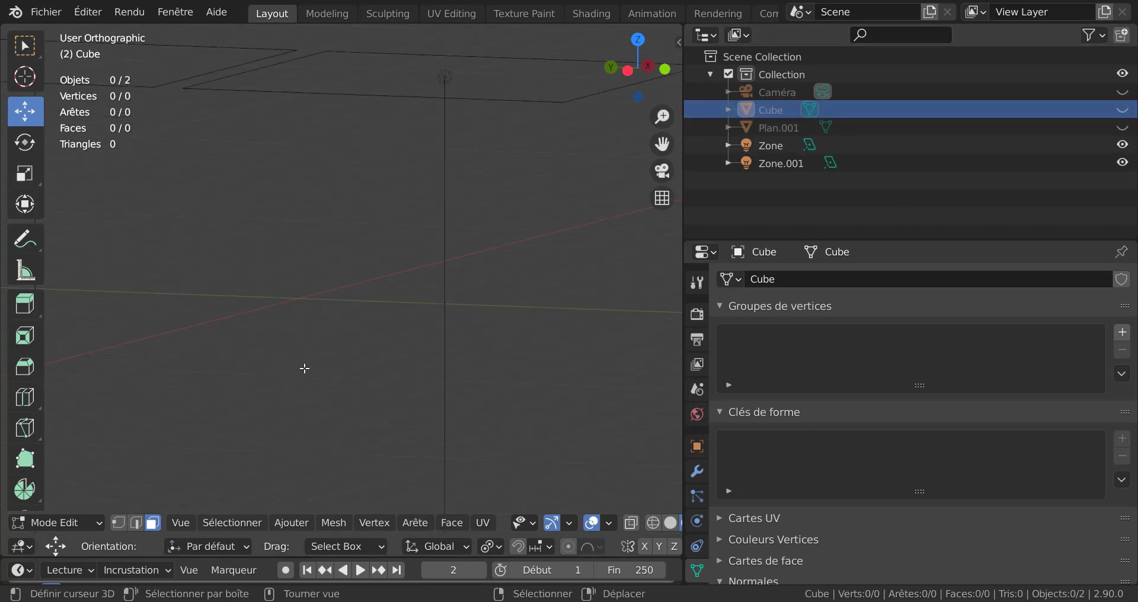
Step: Snap the 3D cursor to the world origin
{"action": "key", "text": "shift+s"}
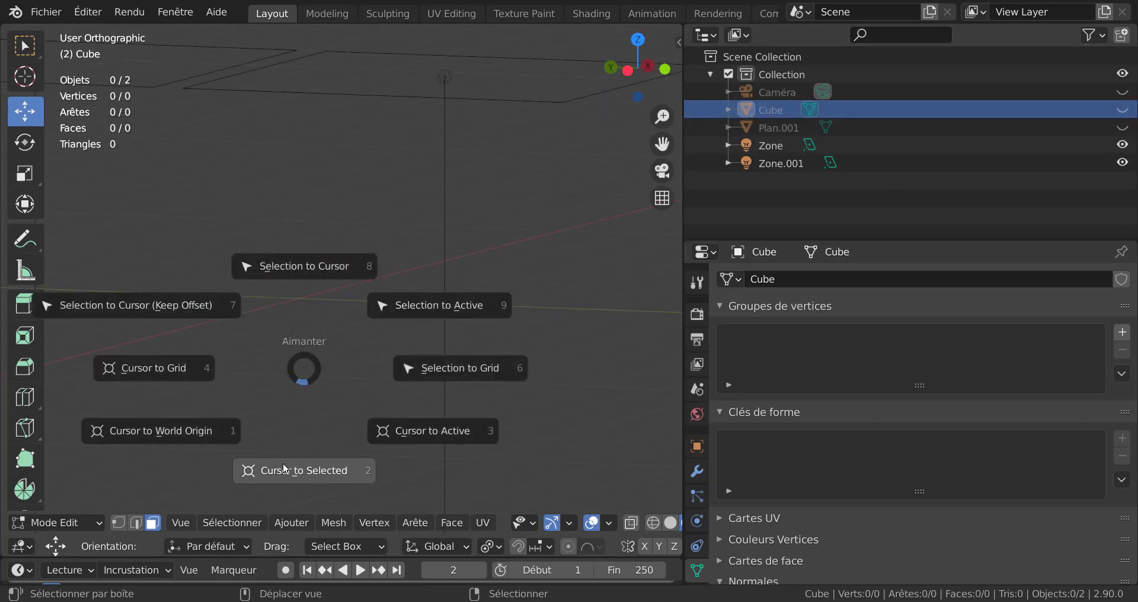
{"action": "left_click", "coordinate": [154, 425]}
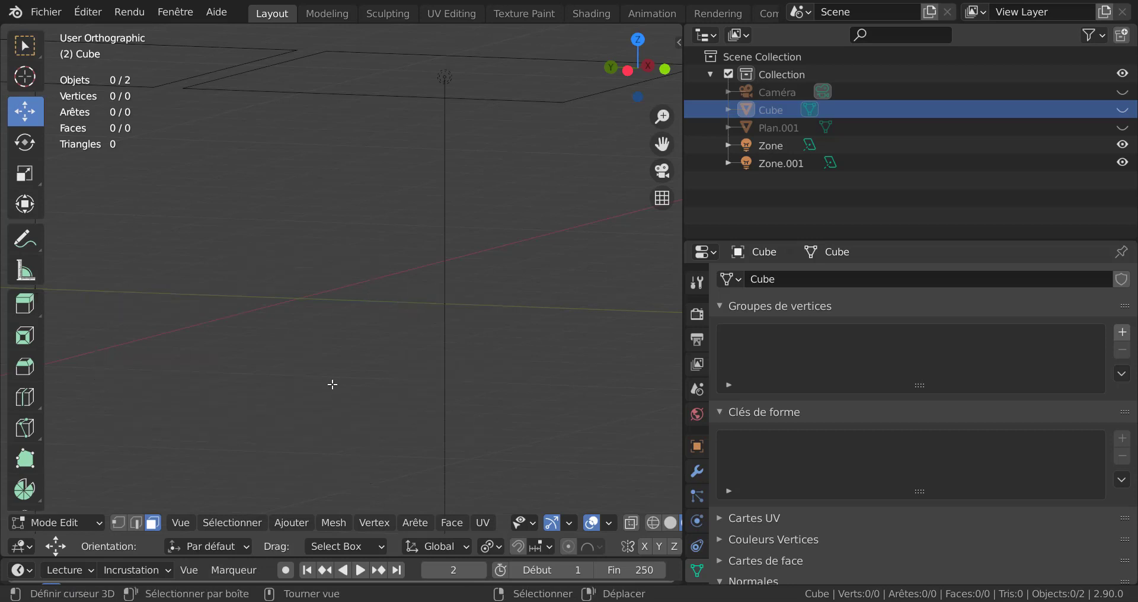
{"action": "key", "text": "shift+s"}
{"action": "left_click", "coordinate": [172, 444]}
{"action": "middle_click_drag", "start_coordinate": [252, 418], "coordinate": [326, 457]}
{"action": "middle_click_drag", "start_coordinate": [341, 408], "coordinate": [427, 400], "text": "shift"}
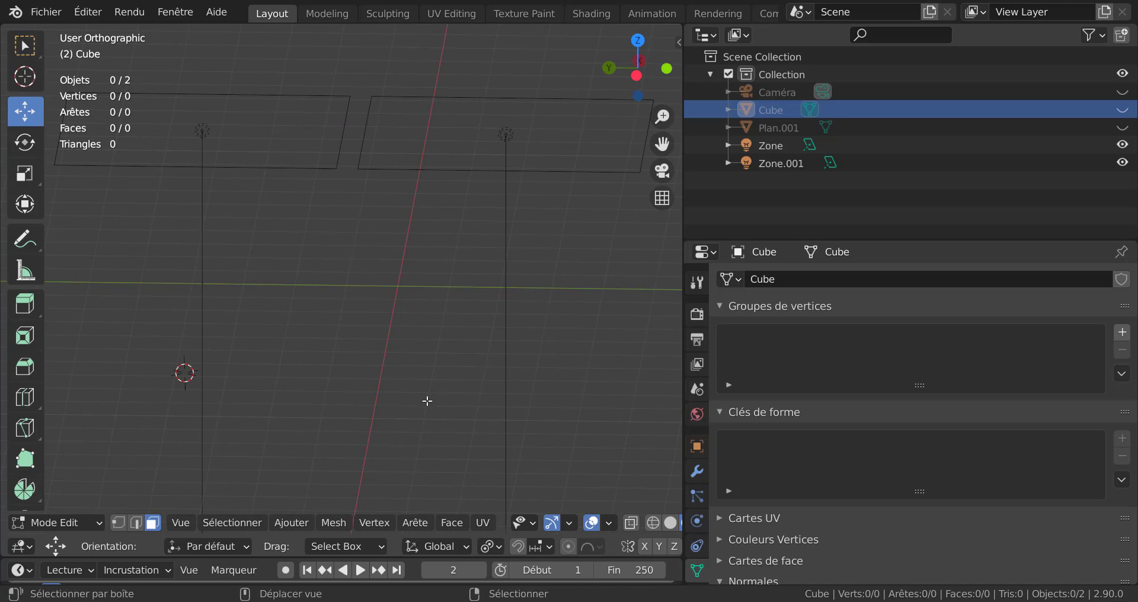
{"action": "key", "text": "shift+s"}
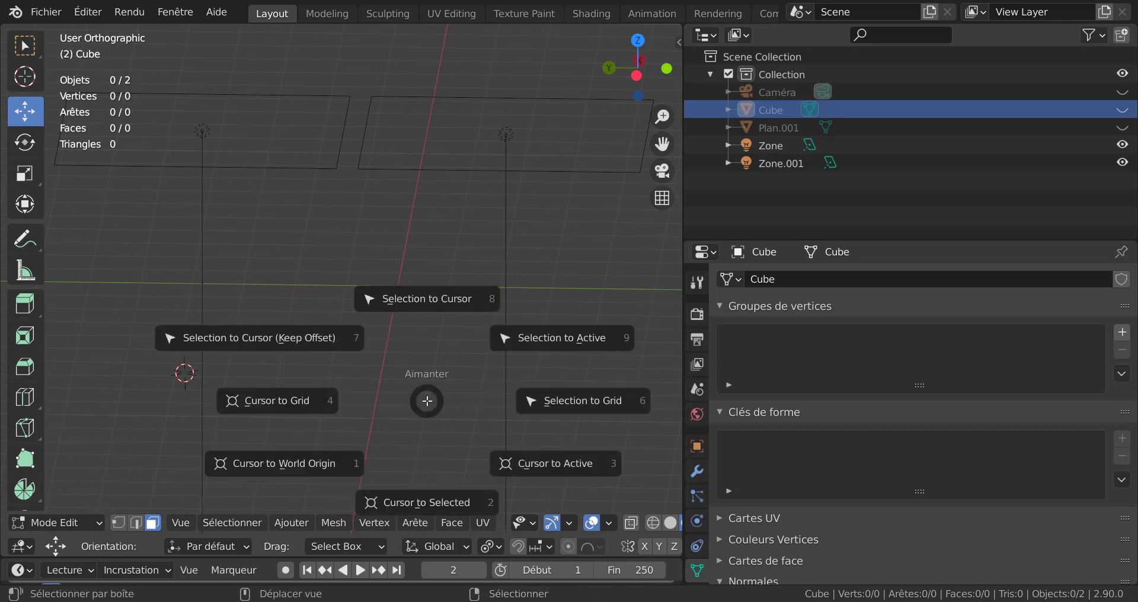
{"action": "left_click", "coordinate": [284, 470]}
{"action": "scroll", "coordinate": [426, 399], "scroll_direction": "up", "scroll_amount": 3}
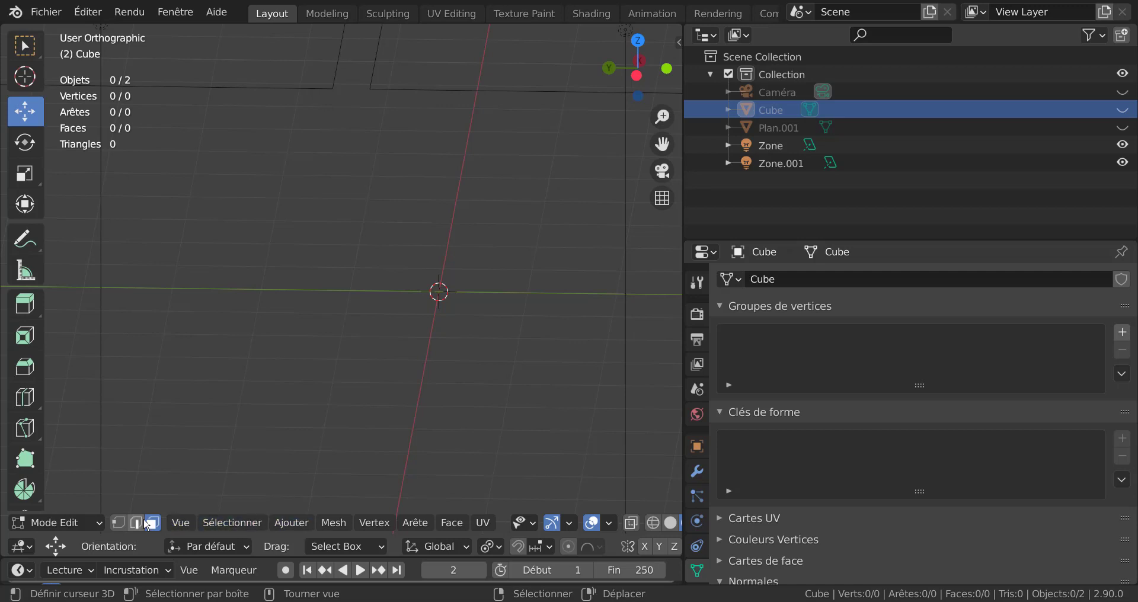
Step: Add a plane mesh at the world origin and enter Edit Mode on it
{"action": "left_click", "coordinate": [291, 522]}
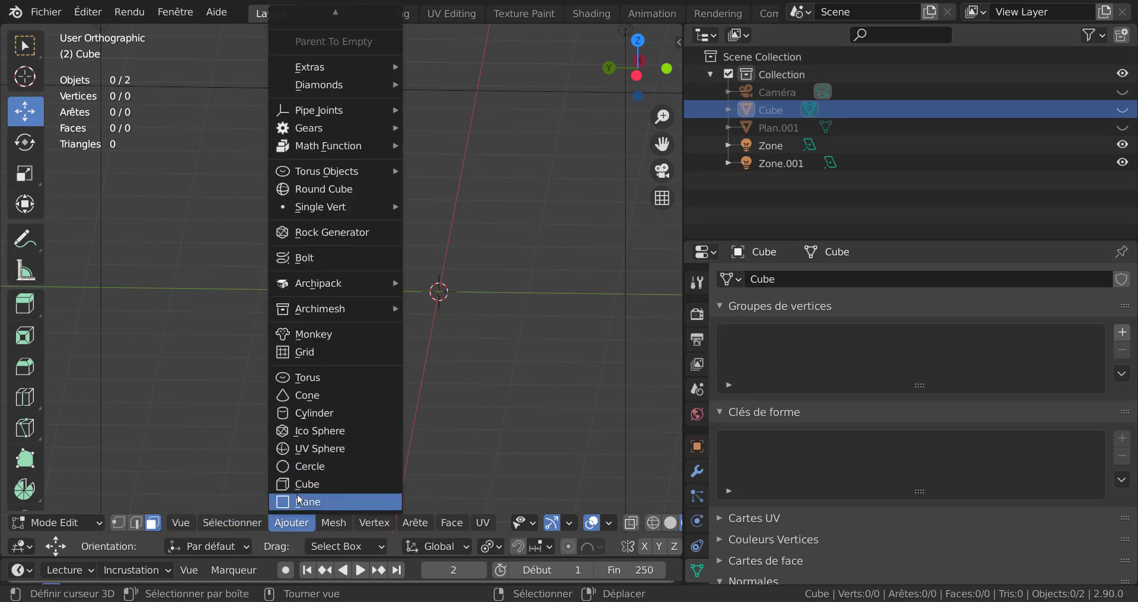
{"action": "key", "text": "Tab"}
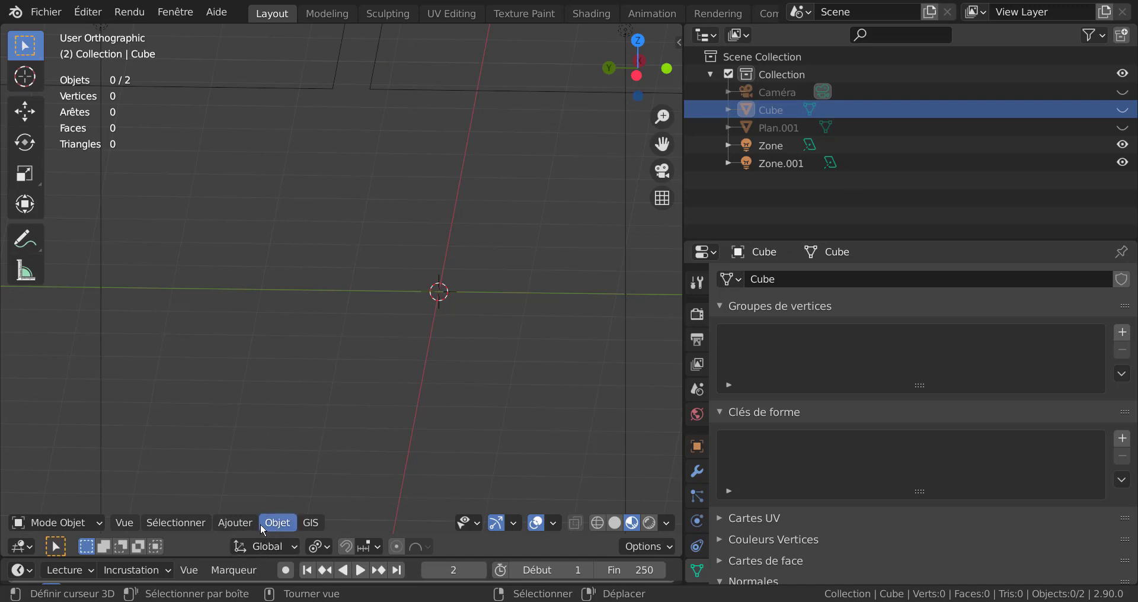
{"action": "left_click", "coordinate": [251, 524]}
{"action": "mouse_move", "coordinate": [255, 502]}
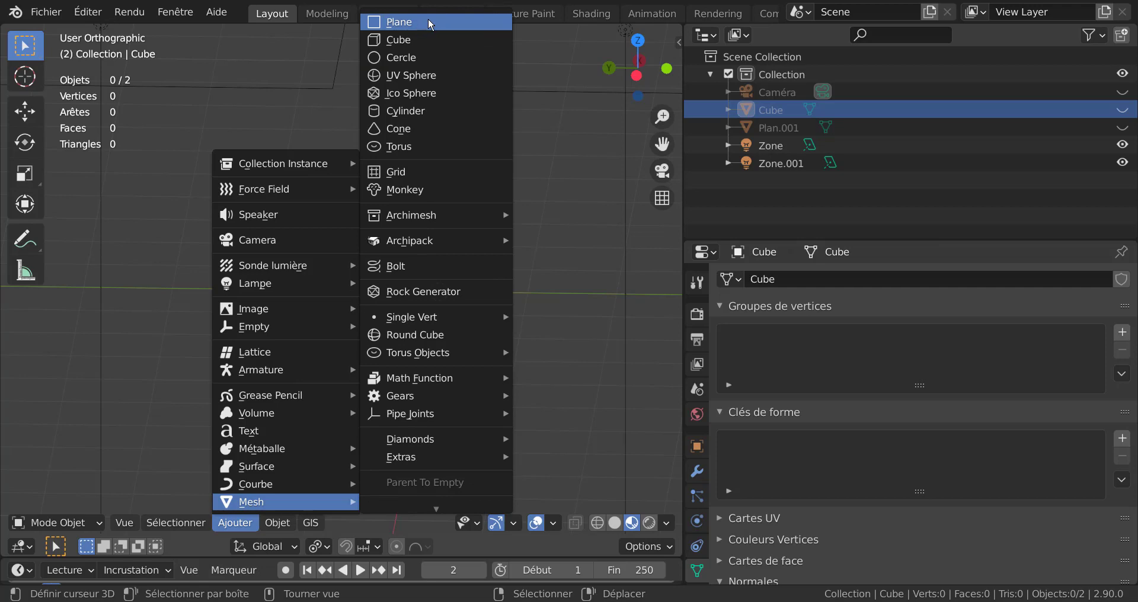
{"action": "left_click", "coordinate": [428, 22]}
{"action": "key", "text": "Tab"}
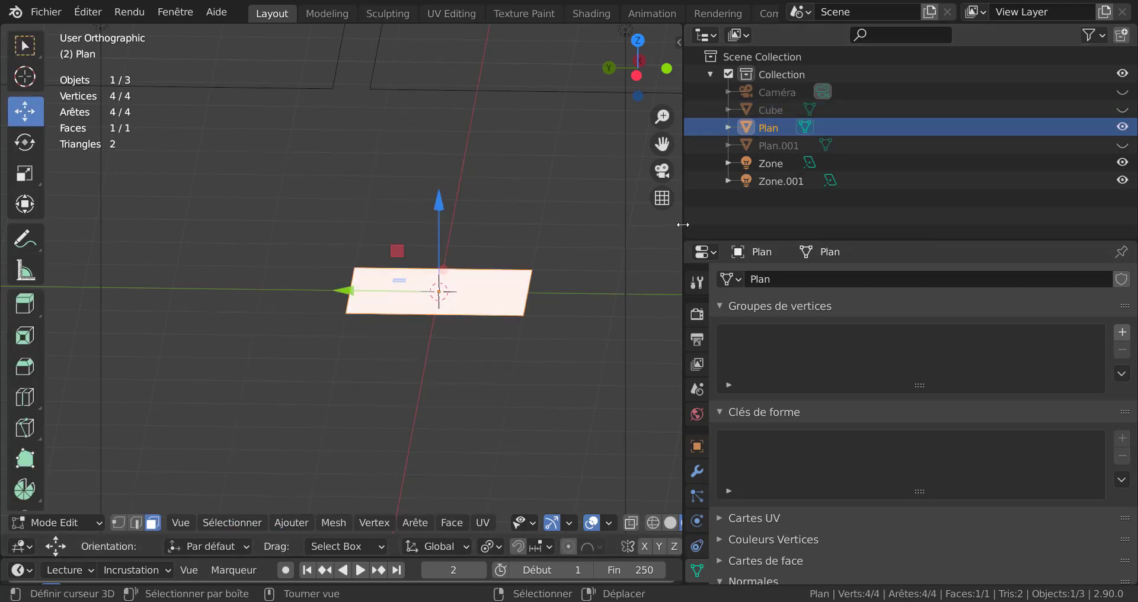
Step: Enlarge the 3D viewport by narrowing the outliner and properties area, keeping the plane in Edit Mode
{"action": "left_click_drag", "start_coordinate": [681, 229], "coordinate": [892, 252]}
{"action": "middle_click_drag", "start_coordinate": [844, 254], "coordinate": [749, 356]}
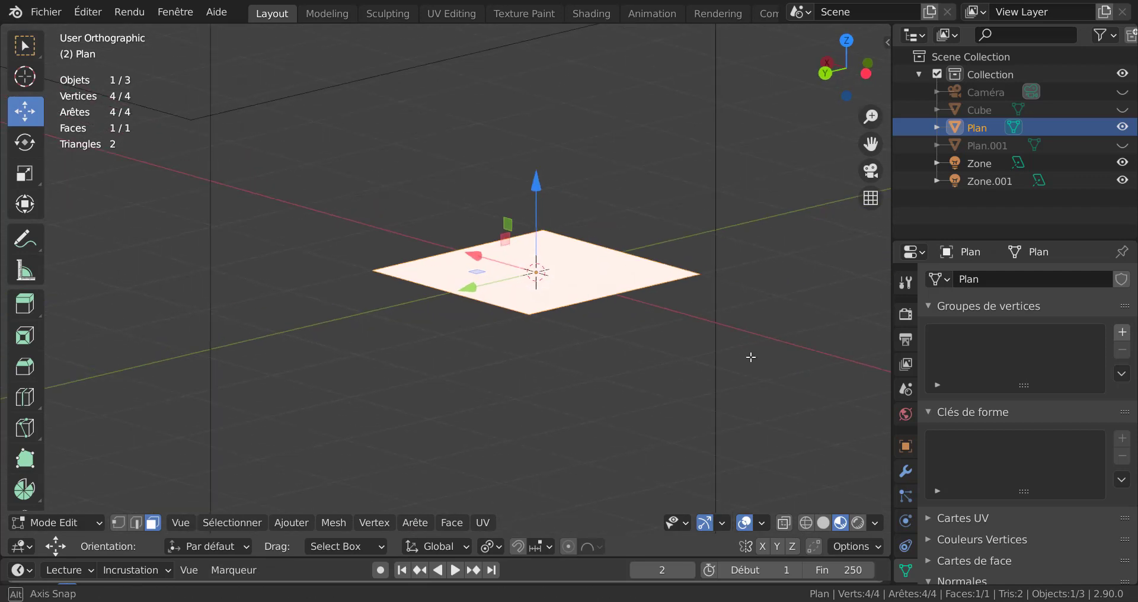
{"action": "key", "text": "Tab"}
{"action": "scroll", "coordinate": [662, 378], "scroll_direction": "up", "scroll_amount": 2}
{"action": "key", "text": "Tab"}
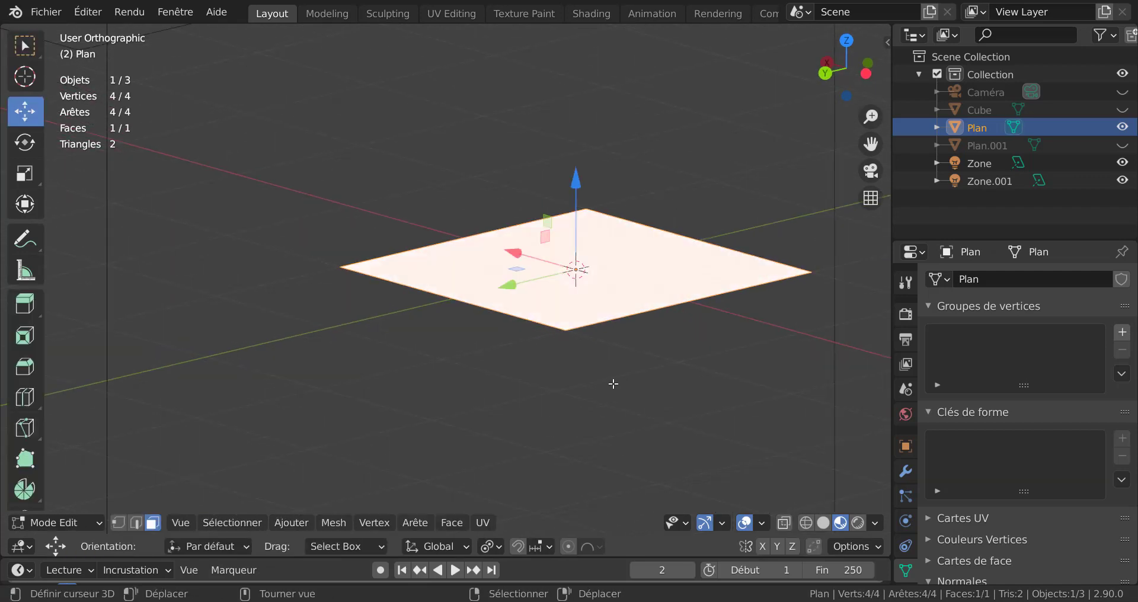
Step: Select a single corner vertex of the plane in vertex mode and move it down along Z
{"action": "key", "text": "1"}
{"action": "key", "text": "alt+a"}
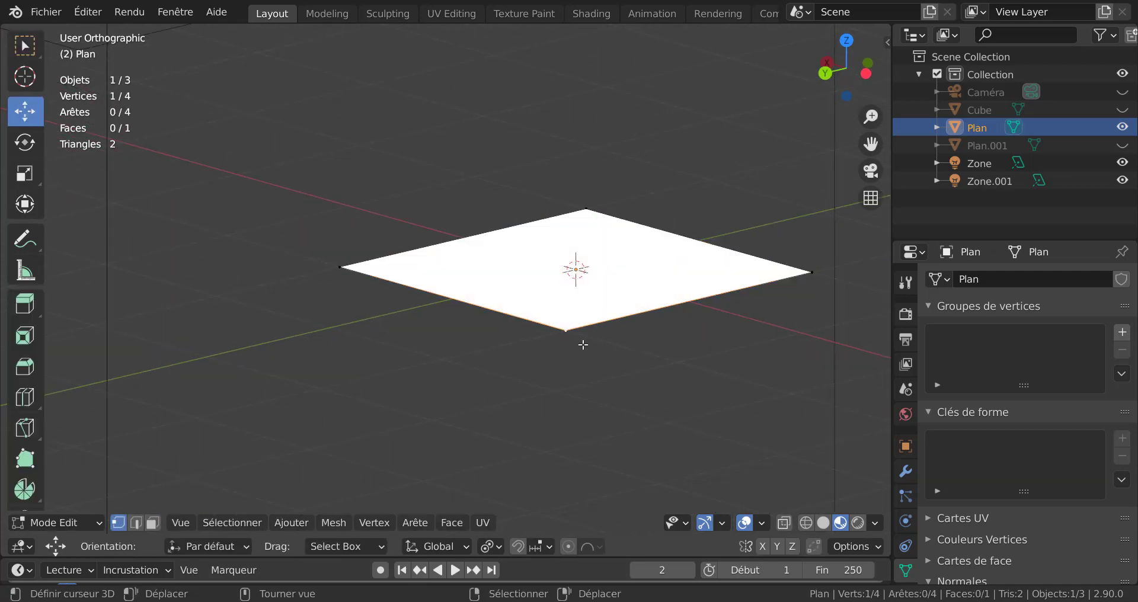
{"action": "left_click", "coordinate": [583, 343]}
{"action": "middle_click_drag", "start_coordinate": [613, 393], "coordinate": [642, 400]}
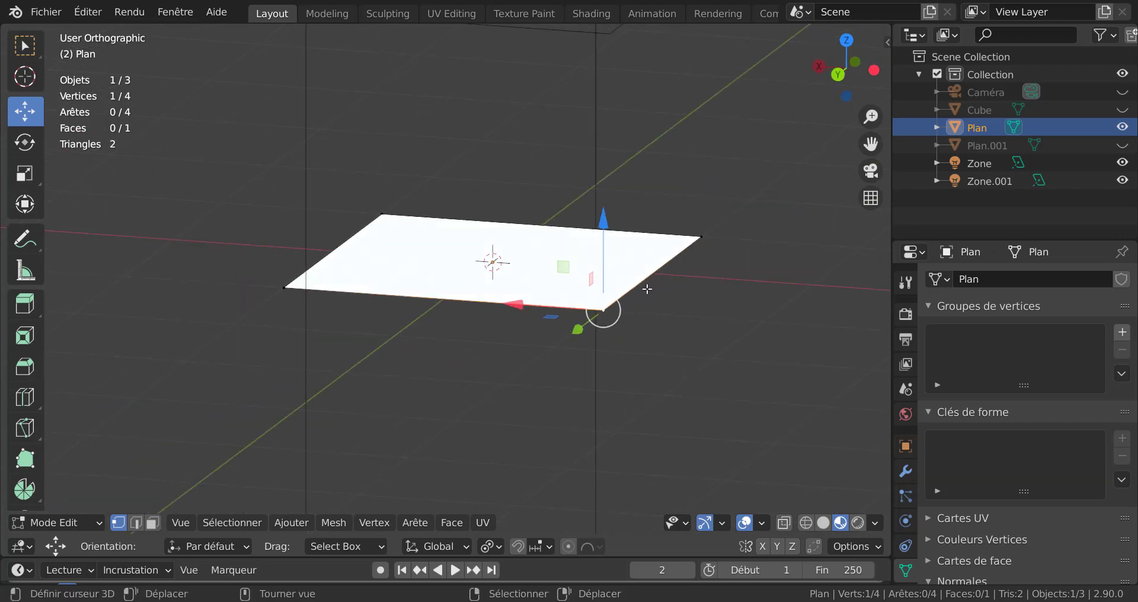
{"action": "left_click_drag", "start_coordinate": [604, 224], "coordinate": [614, 364]}
Step: Switch the viewport to rendered shading and inspect the bent plane from several angles
{"action": "mouse_move", "coordinate": [615, 363]}
{"action": "middle_mouse_down"}
{"action": "mouse_move", "coordinate": [749, 437]}
{"action": "mouse_move", "coordinate": [723, 431]}
{"action": "mouse_move", "coordinate": [669, 356]}
{"action": "mouse_move", "coordinate": [640, 389]}
{"action": "mouse_move", "coordinate": [590, 317]}
{"action": "mouse_move", "coordinate": [803, 424]}
{"action": "middle_mouse_up"}
{"action": "left_click", "coordinate": [858, 523]}
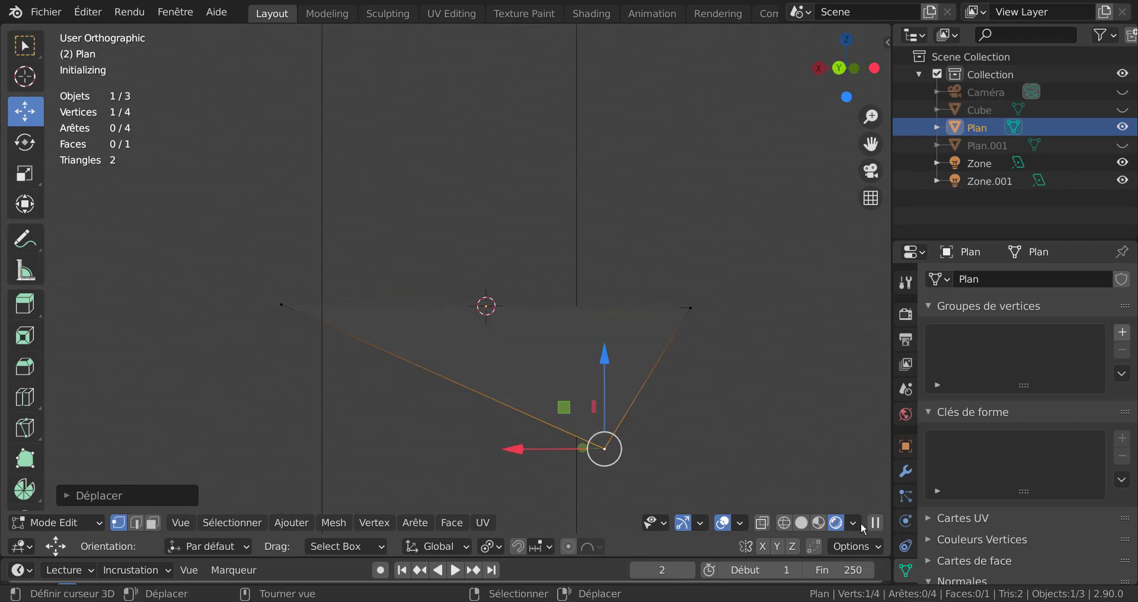
{"action": "mouse_move", "coordinate": [729, 412]}
{"action": "middle_mouse_down"}
{"action": "mouse_move", "coordinate": [802, 437]}
{"action": "mouse_move", "coordinate": [733, 441]}
{"action": "mouse_move", "coordinate": [711, 399]}
{"action": "middle_mouse_up"}
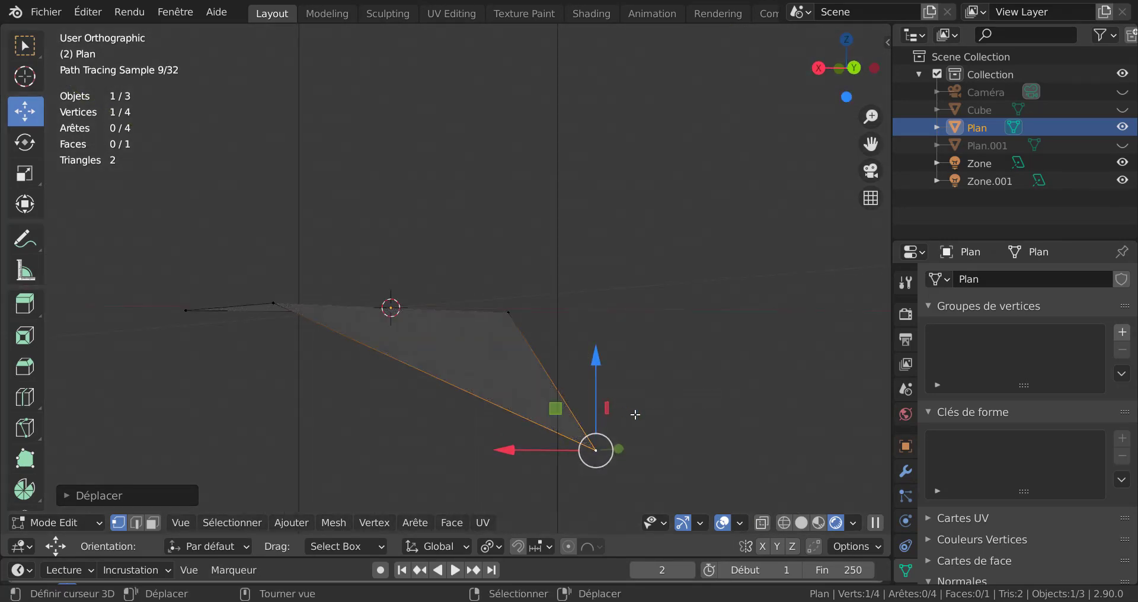
{"action": "middle_click_drag", "start_coordinate": [636, 415], "coordinate": [661, 419]}
{"action": "middle_click_drag", "start_coordinate": [427, 348], "coordinate": [386, 342]}
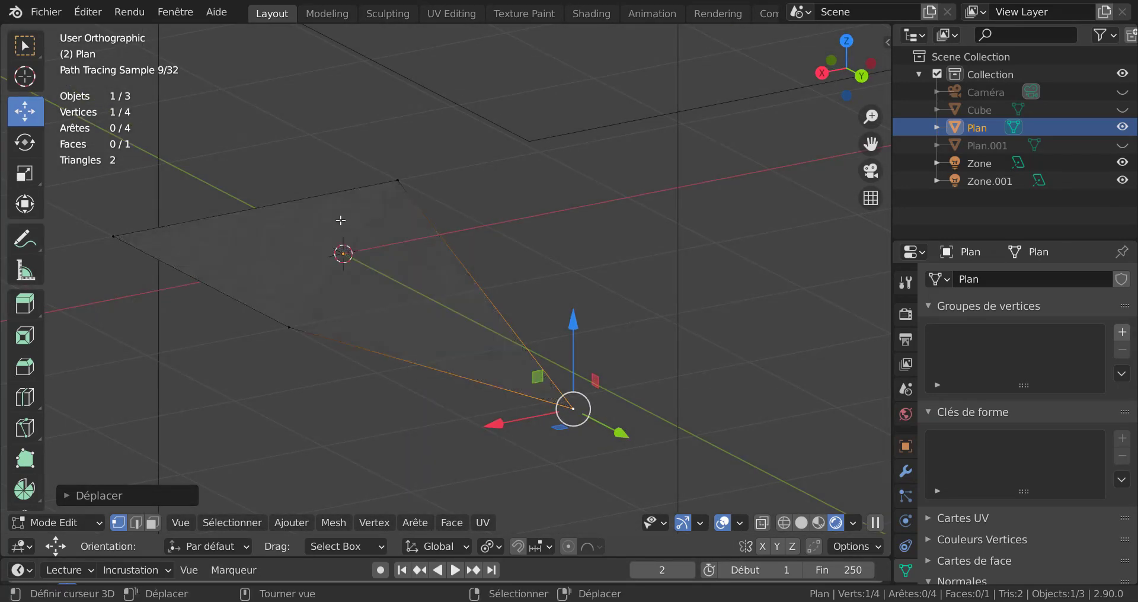
{"action": "scroll", "coordinate": [369, 202], "scroll_direction": "up", "scroll_amount": 3}
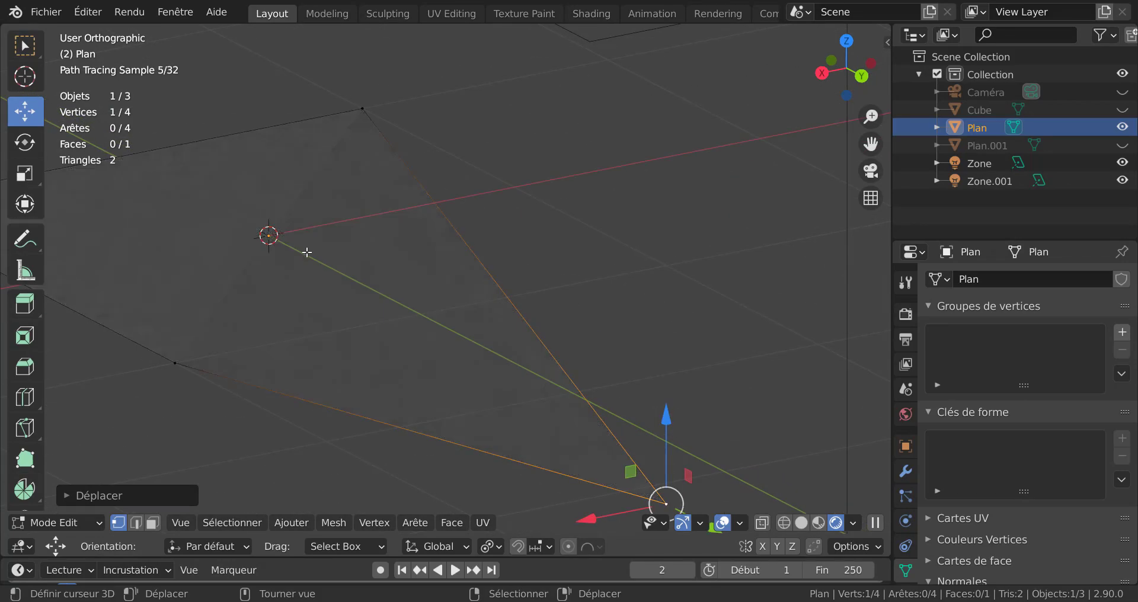
Step: Move the corner vertex further down along Z, and raise it back level with the rest of the plane
{"action": "left_click_drag", "start_coordinate": [665, 468], "coordinate": [605, 245]}
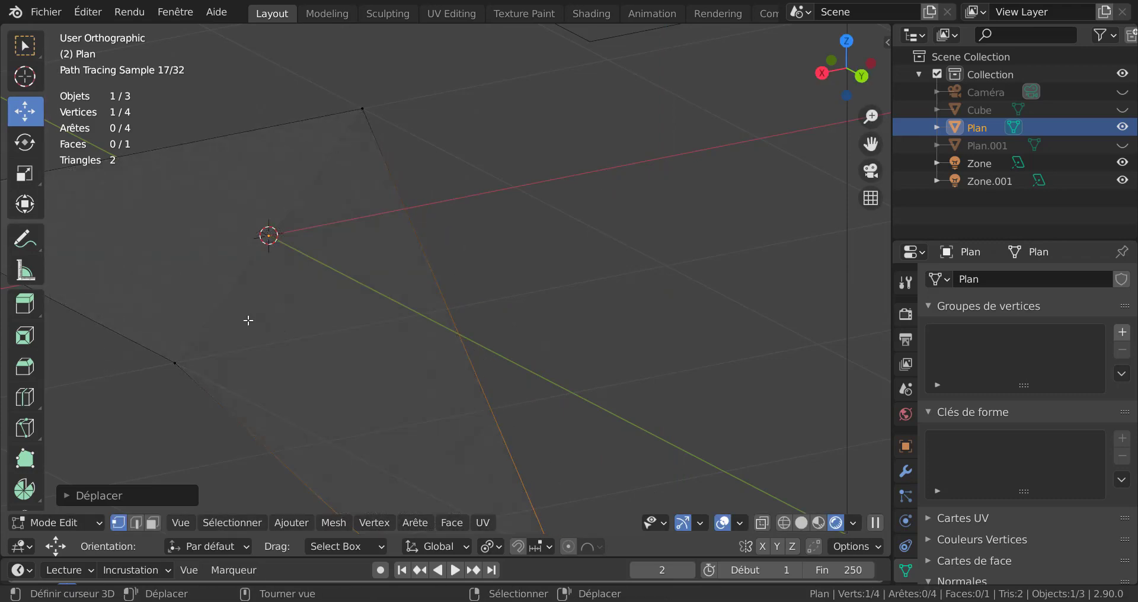
{"action": "middle_click_drag", "start_coordinate": [248, 320], "coordinate": [475, 196]}
{"action": "middle_click_drag", "start_coordinate": [318, 290], "coordinate": [513, 388]}
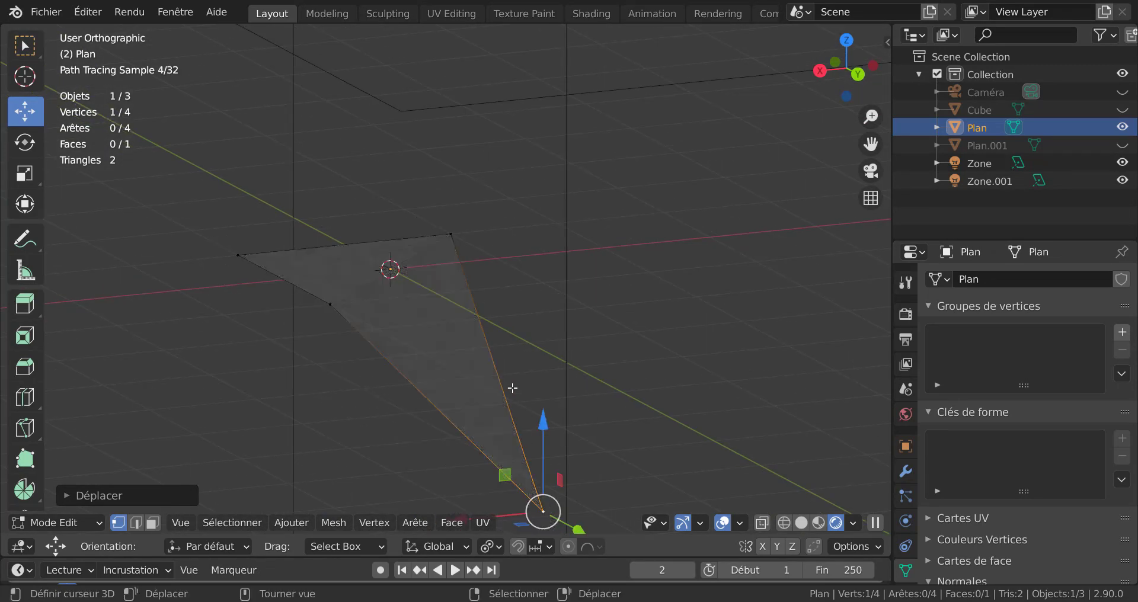
{"action": "left_click_drag", "start_coordinate": [542, 422], "coordinate": [540, 200]}
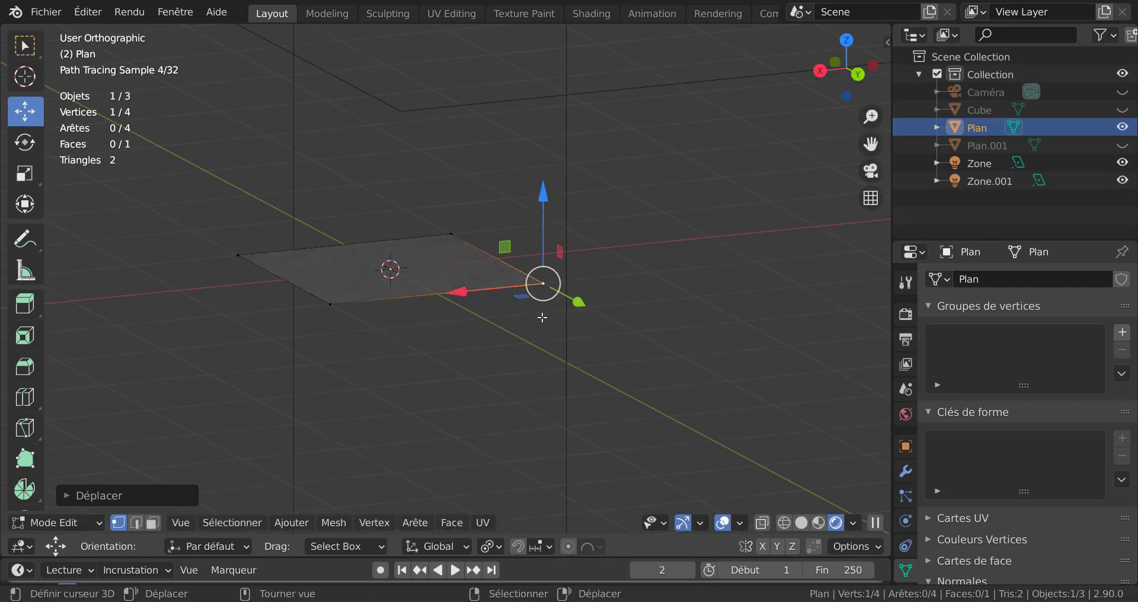
{"action": "middle_click_drag", "start_coordinate": [540, 200], "coordinate": [633, 352]}
{"action": "middle_click_drag", "start_coordinate": [509, 338], "coordinate": [627, 353], "text": "shift"}
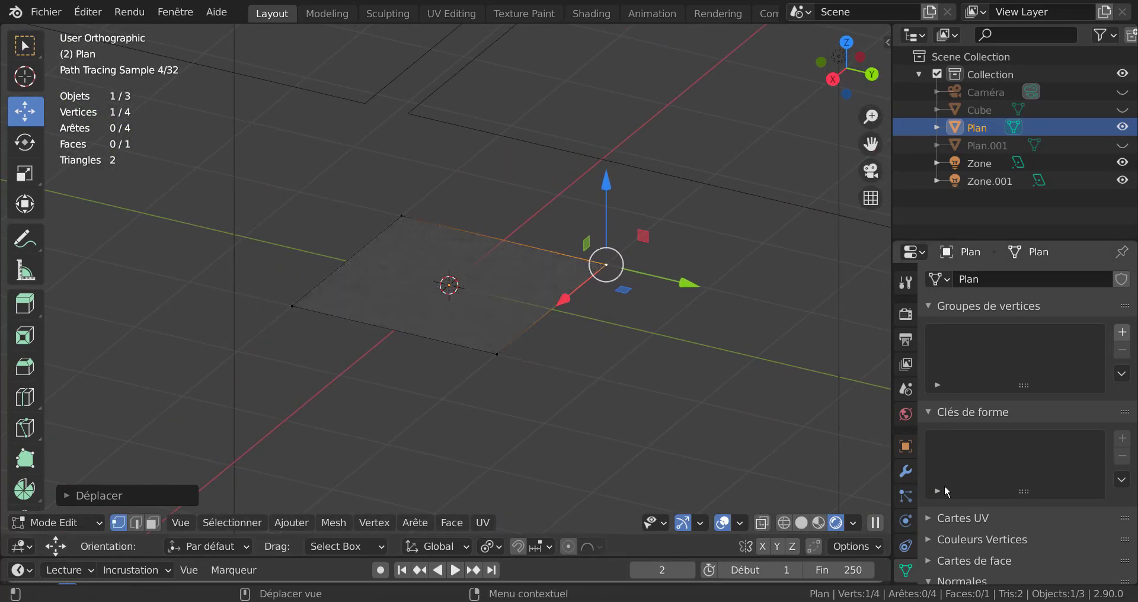
Step: Show the modifier properties, leave Edit Mode and delete the plane
{"action": "left_click", "coordinate": [913, 473]}
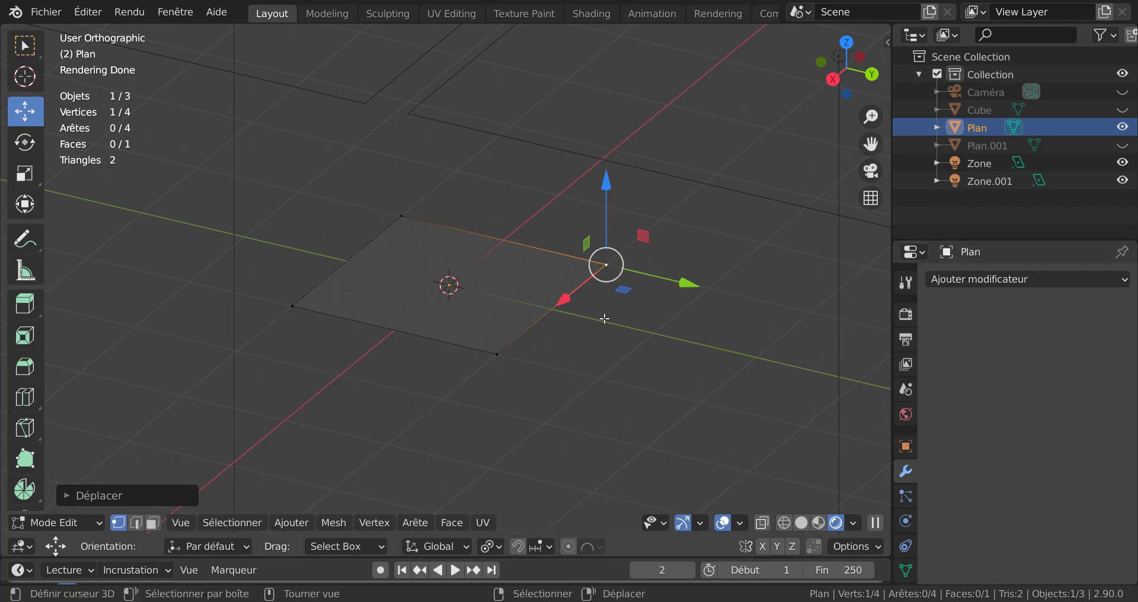
{"action": "key", "text": "Tab"}
{"action": "middle_click_drag", "start_coordinate": [572, 324], "coordinate": [493, 330]}
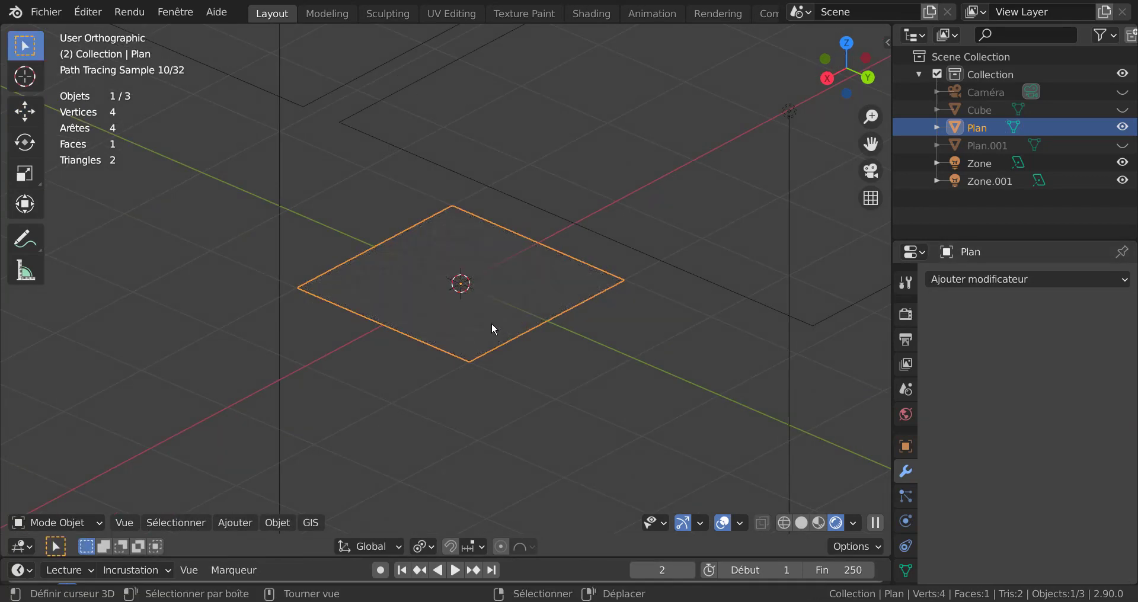
{"action": "key", "text": "x"}
{"action": "left_click", "coordinate": [492, 322]}
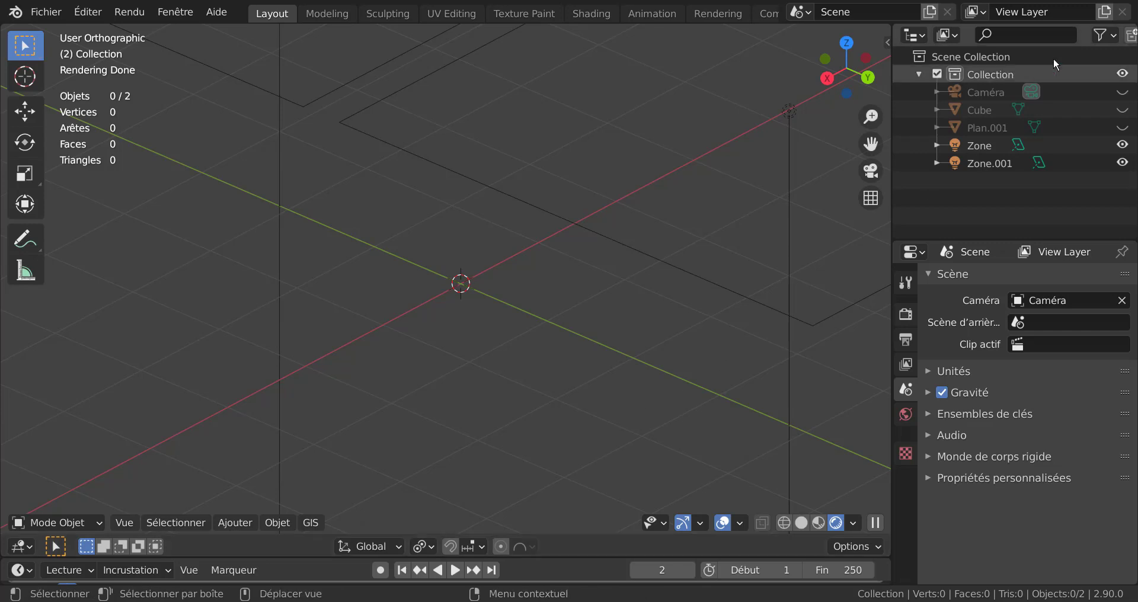
Step: Make the Cube object visible again and switch the viewport to Material Preview shading
{"action": "left_click", "coordinate": [1123, 110]}
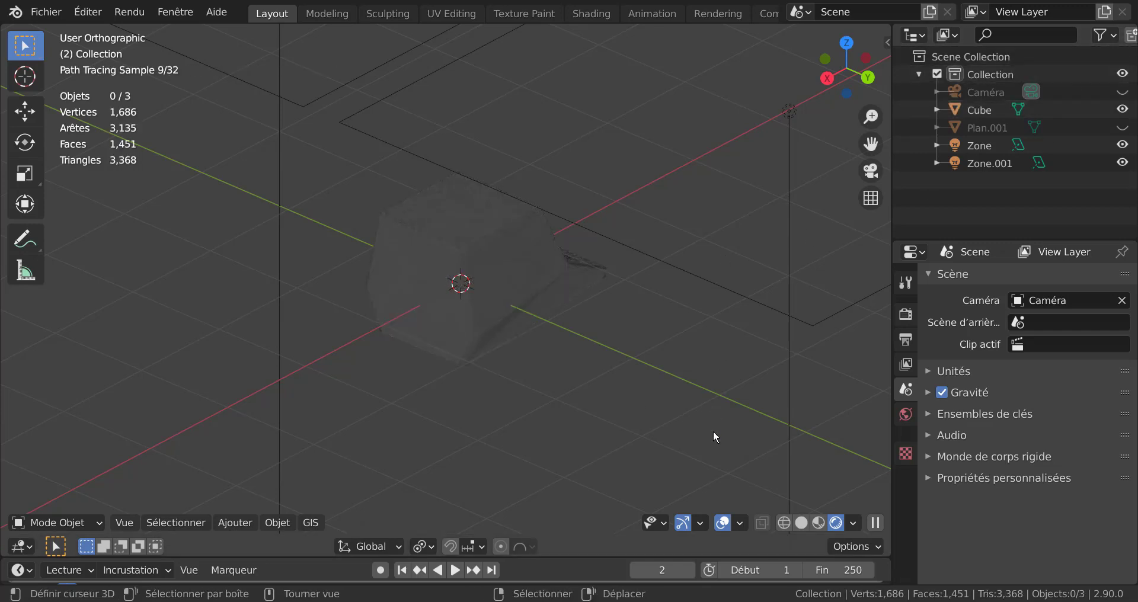
{"action": "left_click", "coordinate": [818, 523]}
{"action": "mouse_move", "coordinate": [763, 475]}
{"action": "middle_mouse_down"}
{"action": "mouse_move", "coordinate": [447, 411]}
{"action": "mouse_move", "coordinate": [413, 426]}
{"action": "middle_mouse_up"}
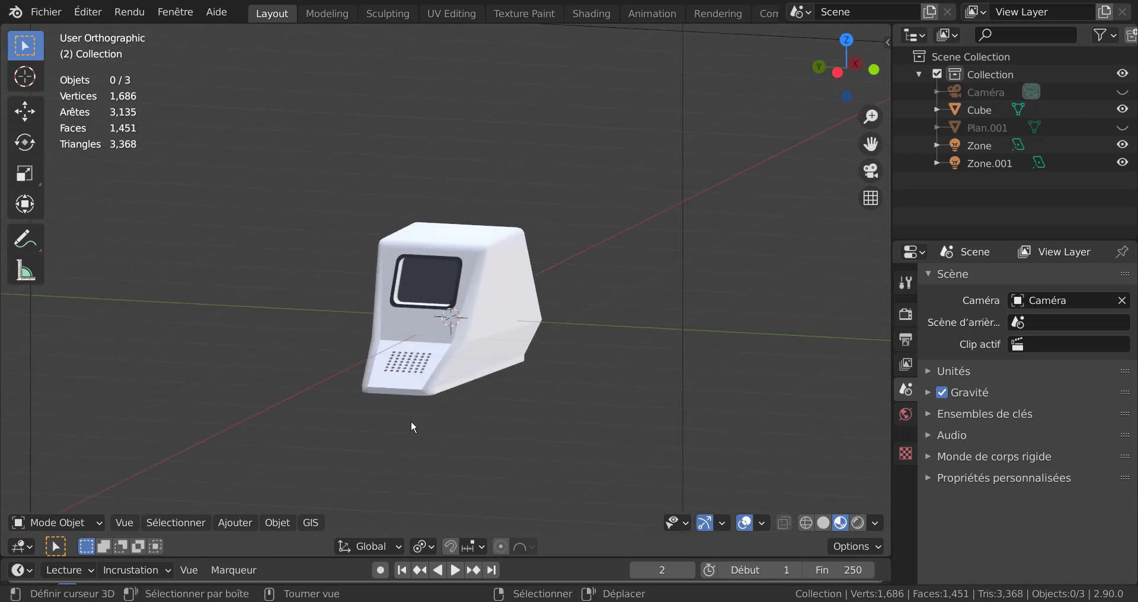
Step: Enable Scene World and Scene Lights for the Material Preview shading
{"action": "left_click", "coordinate": [875, 524]}
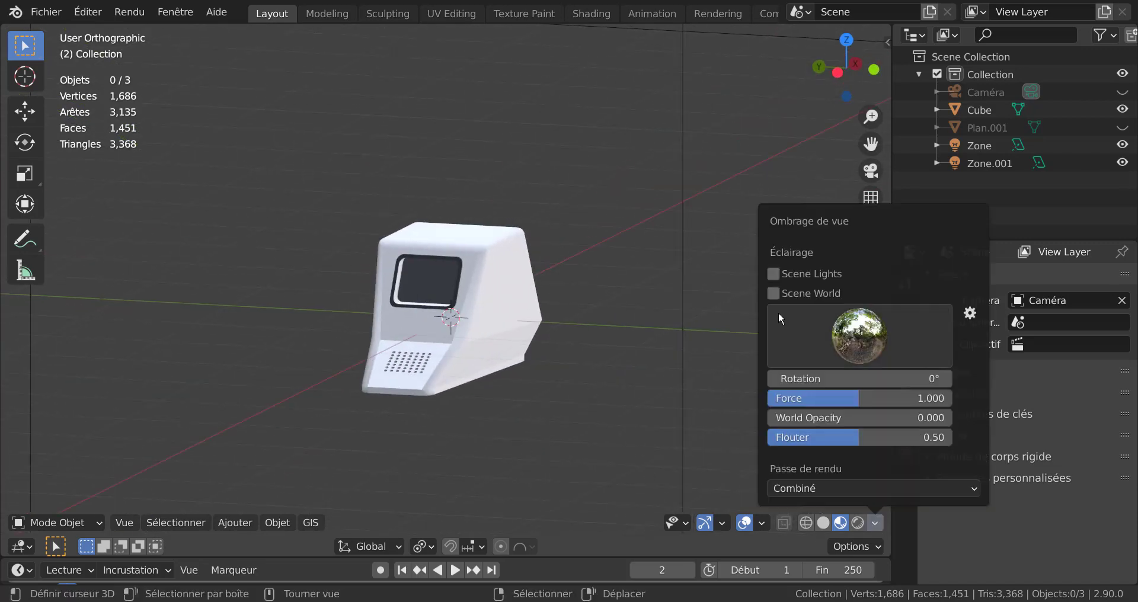
{"action": "left_click", "coordinate": [772, 293]}
{"action": "left_click", "coordinate": [773, 273]}
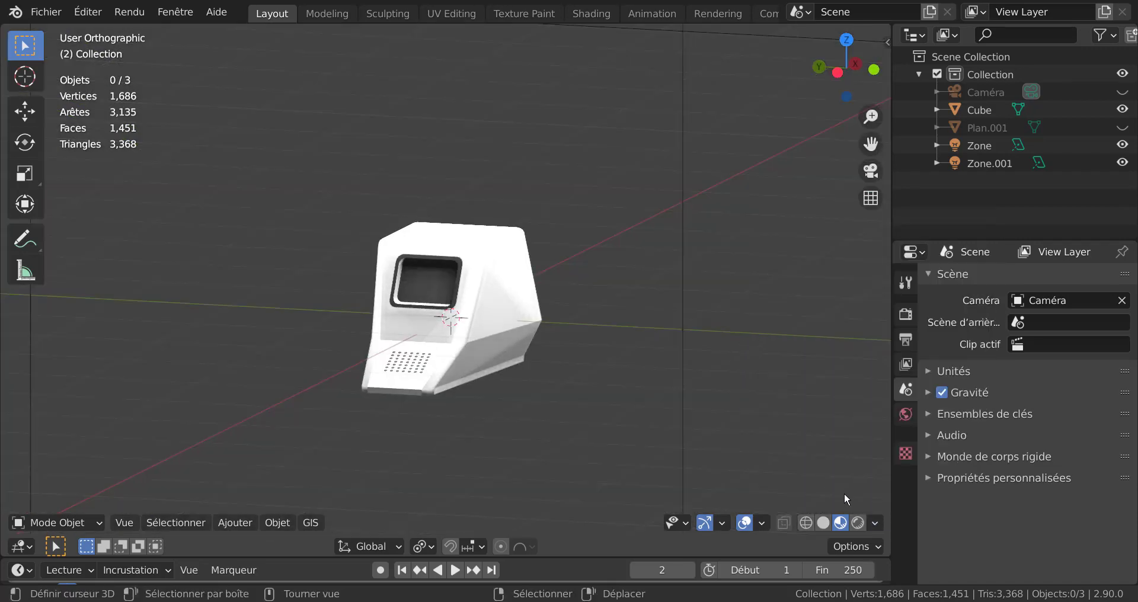
Step: Switch to rendered shading with Scene Lights enabled and examine the shading on the cabin's side face
{"action": "left_click", "coordinate": [857, 524]}
{"action": "left_click", "coordinate": [859, 525]}
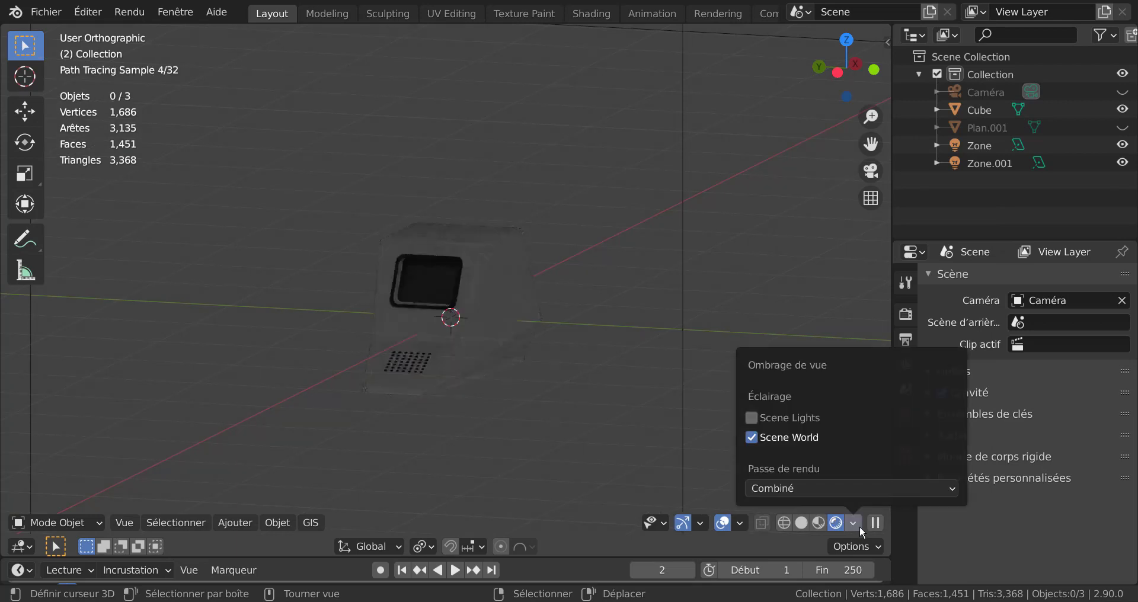
{"action": "left_click", "coordinate": [715, 414]}
{"action": "left_click", "coordinate": [854, 523]}
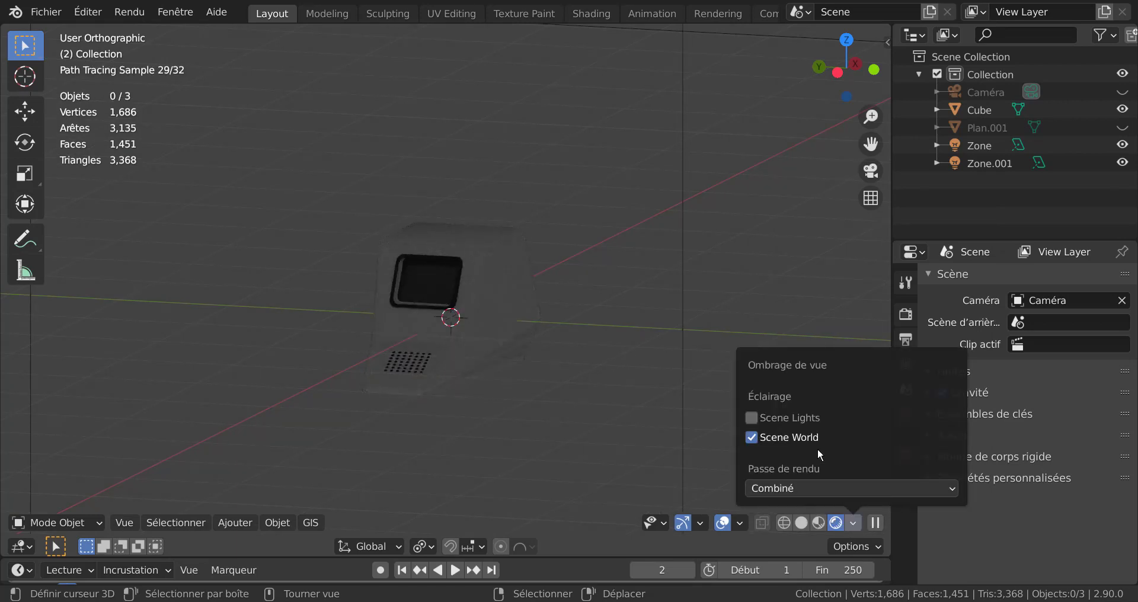
{"action": "left_click", "coordinate": [765, 418]}
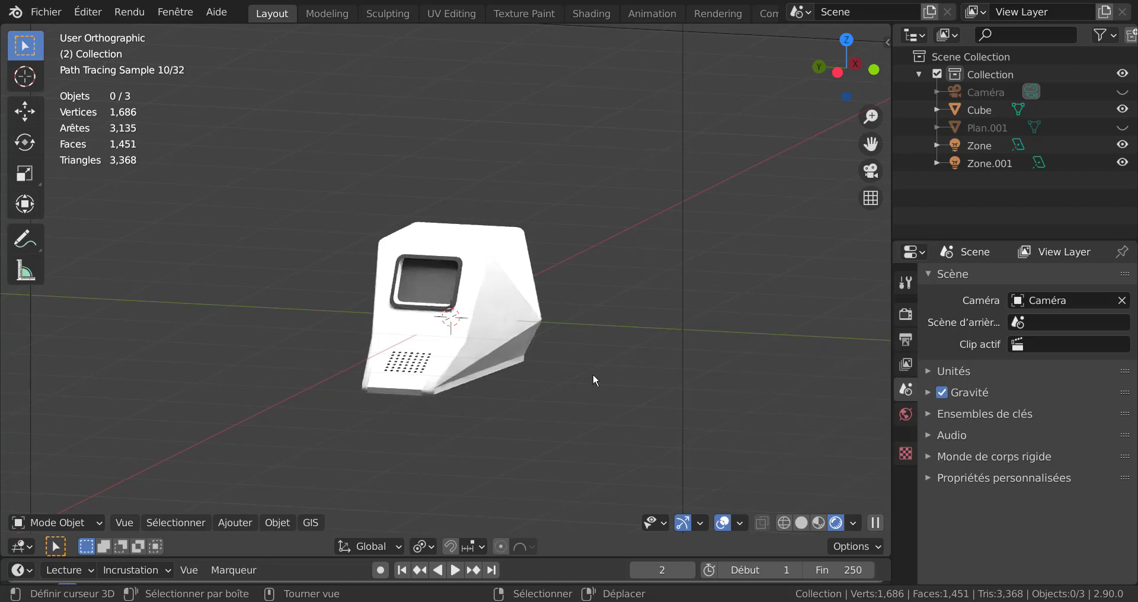
{"action": "mouse_move", "coordinate": [593, 375]}
{"action": "middle_mouse_down"}
{"action": "mouse_move", "coordinate": [585, 367]}
{"action": "mouse_move", "coordinate": [571, 393]}
{"action": "middle_mouse_up"}
{"action": "scroll", "coordinate": [578, 403], "scroll_direction": "up", "scroll_amount": 2}
{"action": "scroll", "coordinate": [606, 421], "scroll_direction": "up", "scroll_amount": 1}
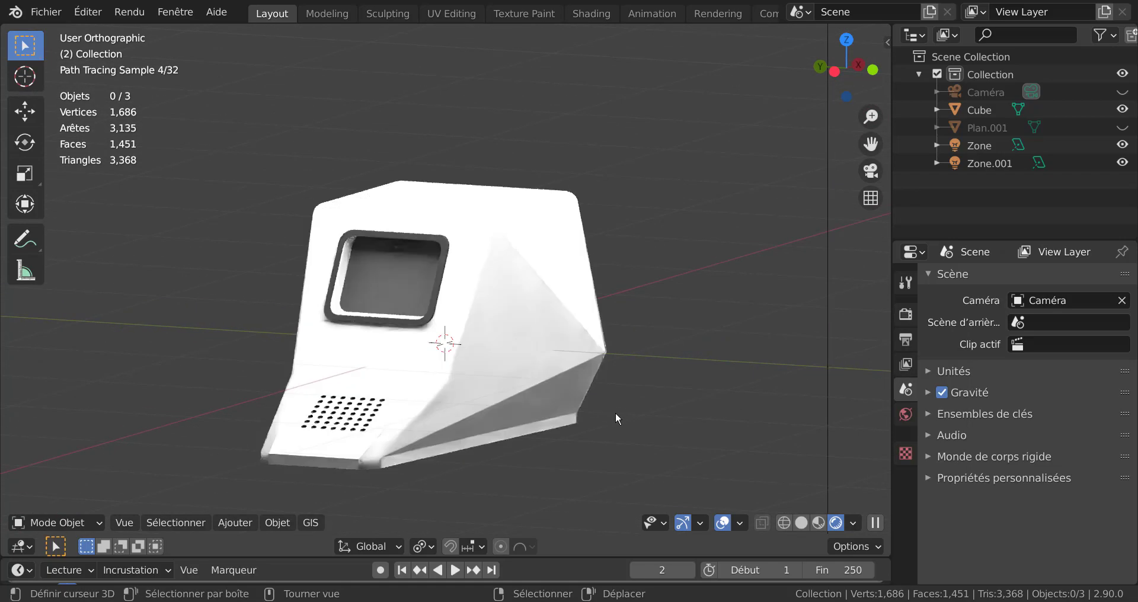
{"action": "scroll", "coordinate": [538, 330], "scroll_direction": "up", "scroll_amount": 1}
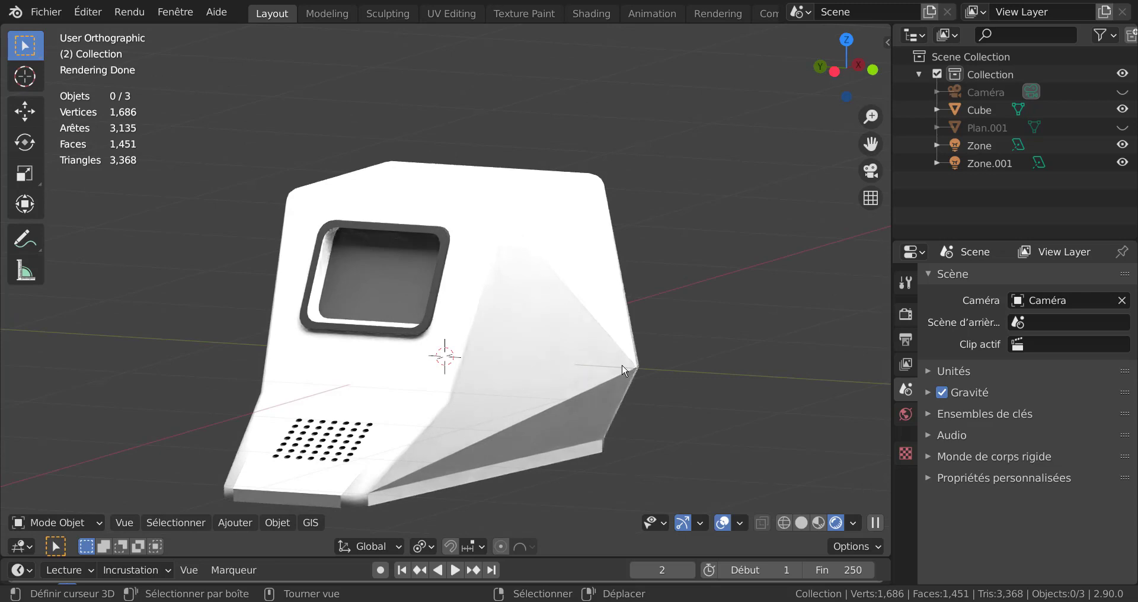
{"action": "mouse_move", "coordinate": [716, 366]}
{"action": "middle_mouse_down"}
{"action": "mouse_move", "coordinate": [692, 385]}
{"action": "mouse_move", "coordinate": [691, 410]}
{"action": "mouse_move", "coordinate": [671, 408]}
{"action": "middle_mouse_up"}
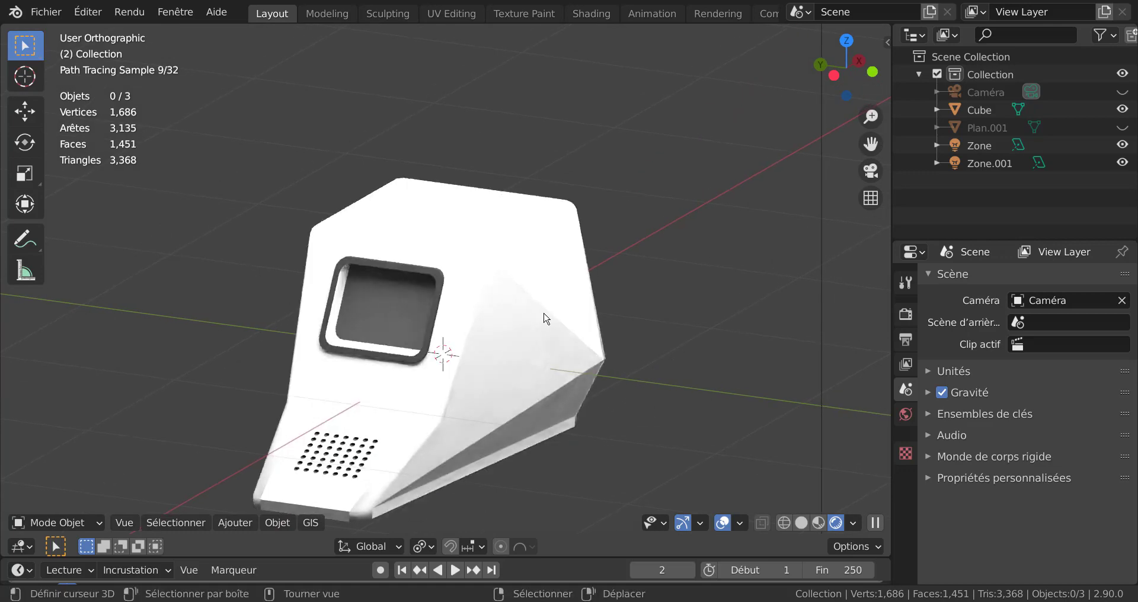
Step: Select the cabin, switch the viewport to solid shading and enter Edit Mode
{"action": "left_click", "coordinate": [544, 315]}
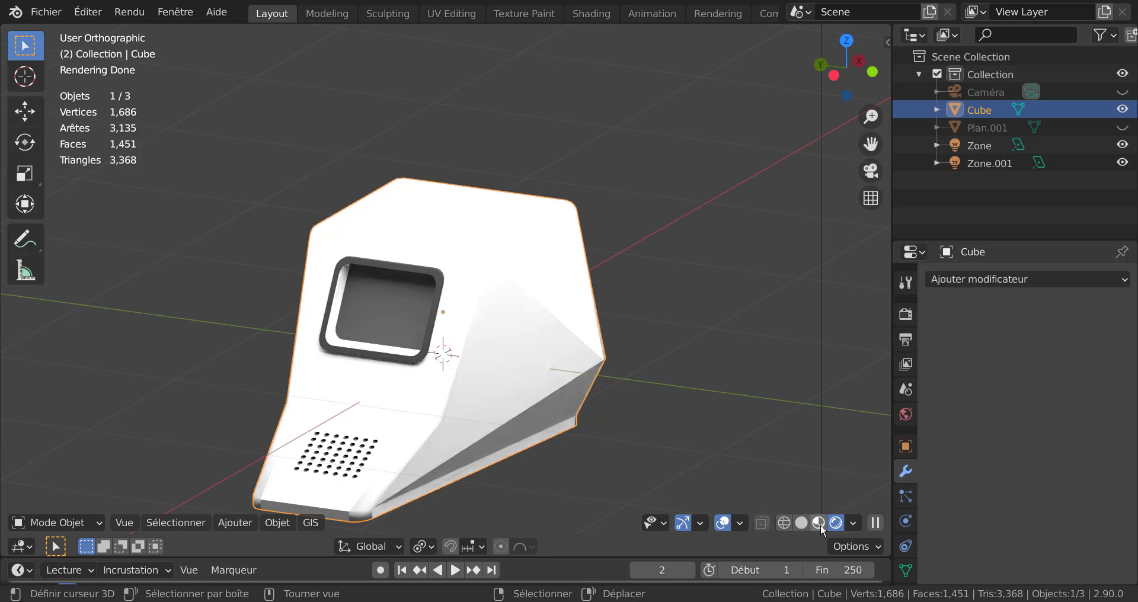
{"action": "left_click", "coordinate": [802, 524]}
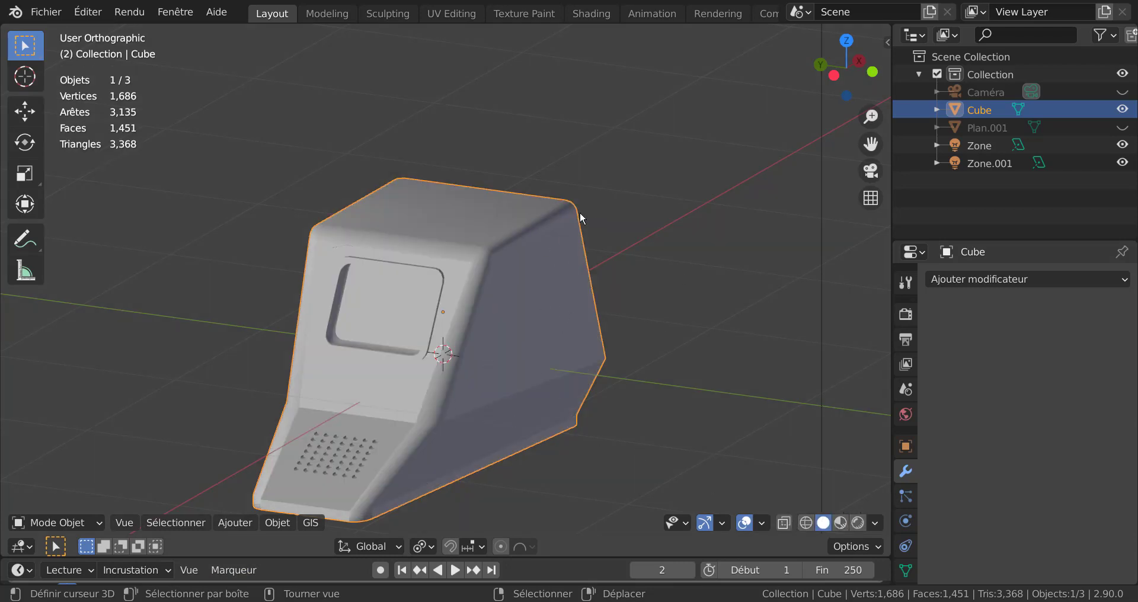
{"action": "middle_click_drag", "start_coordinate": [575, 357], "coordinate": [597, 337]}
{"action": "middle_click_drag", "start_coordinate": [587, 247], "coordinate": [513, 293]}
{"action": "key", "text": "Tab"}
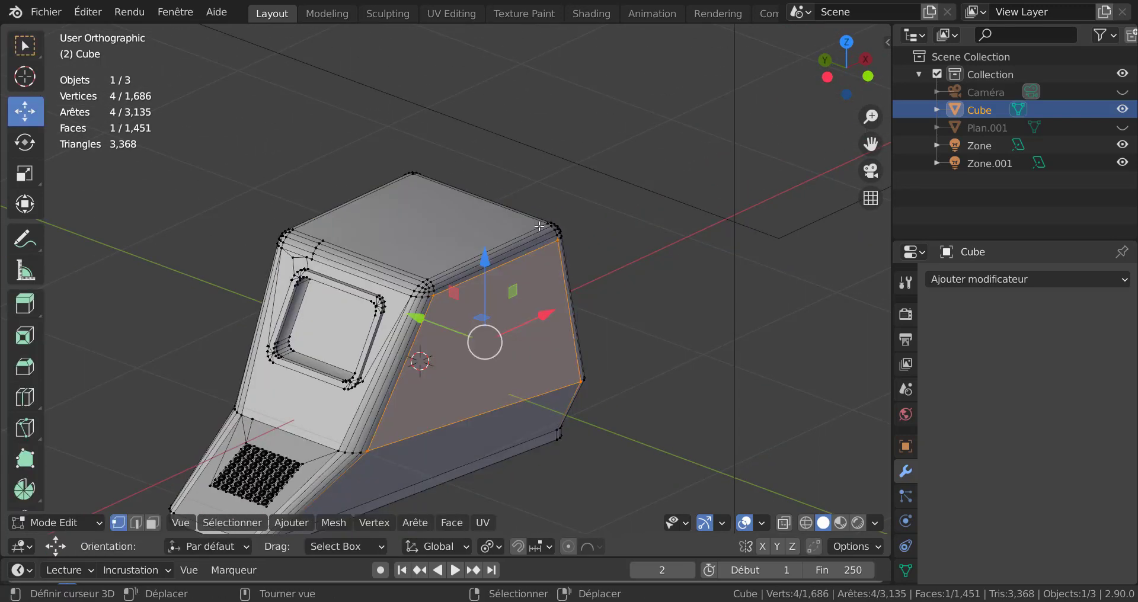
Step: Turn on X-ray, clear the selection and circle-select the vertices at the cabin's upper rear corners
{"action": "middle_click_drag", "start_coordinate": [565, 238], "coordinate": [452, 284]}
{"action": "middle_click_drag", "start_coordinate": [528, 349], "coordinate": [539, 328]}
{"action": "key", "text": "alt+z"}
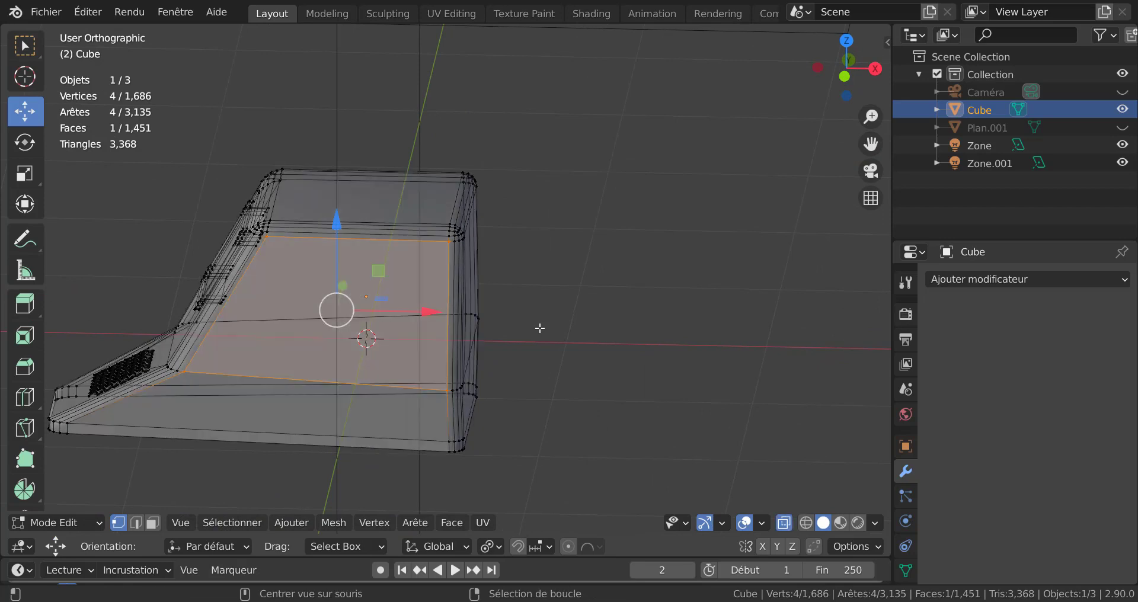
{"action": "key", "text": "alt+a"}
{"action": "key", "text": "c"}
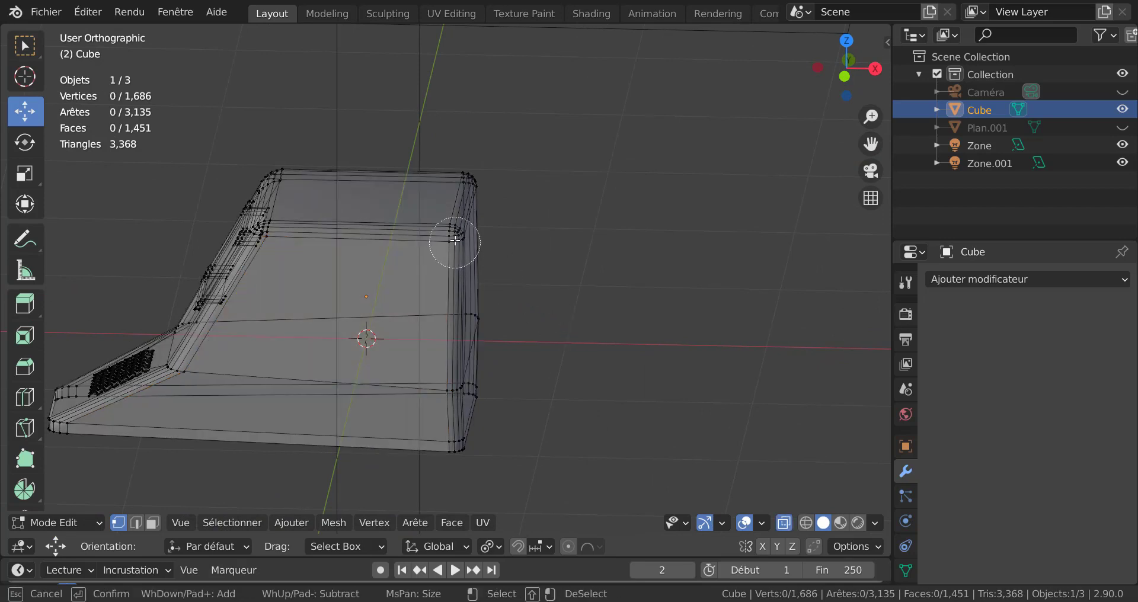
{"action": "left_click", "coordinate": [465, 204]}
{"action": "key", "text": "Escape"}
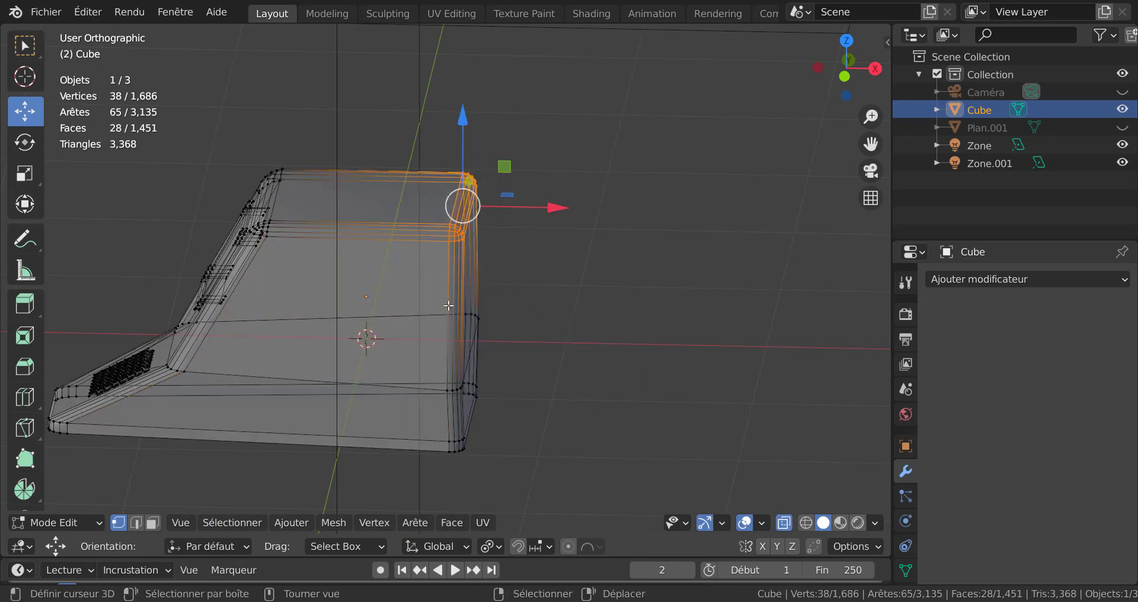
Step: Turn off X-ray and switch the viewport to rendered shading, facing the cabin's front and side
{"action": "middle_click_drag", "start_coordinate": [347, 247], "coordinate": [658, 391]}
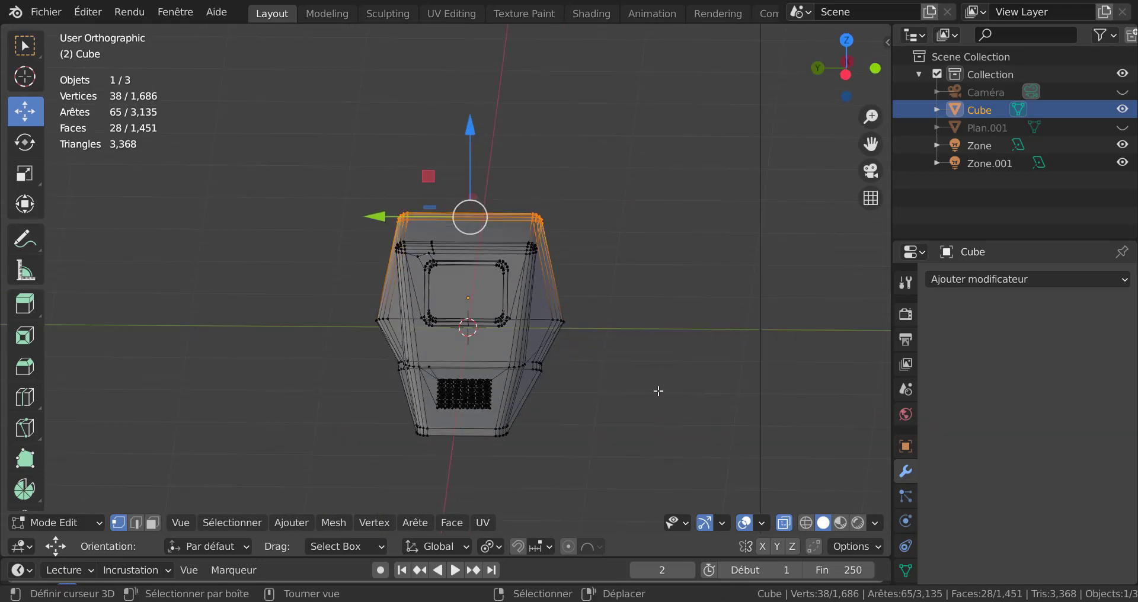
{"action": "scroll", "coordinate": [677, 425], "scroll_direction": "up", "scroll_amount": 1}
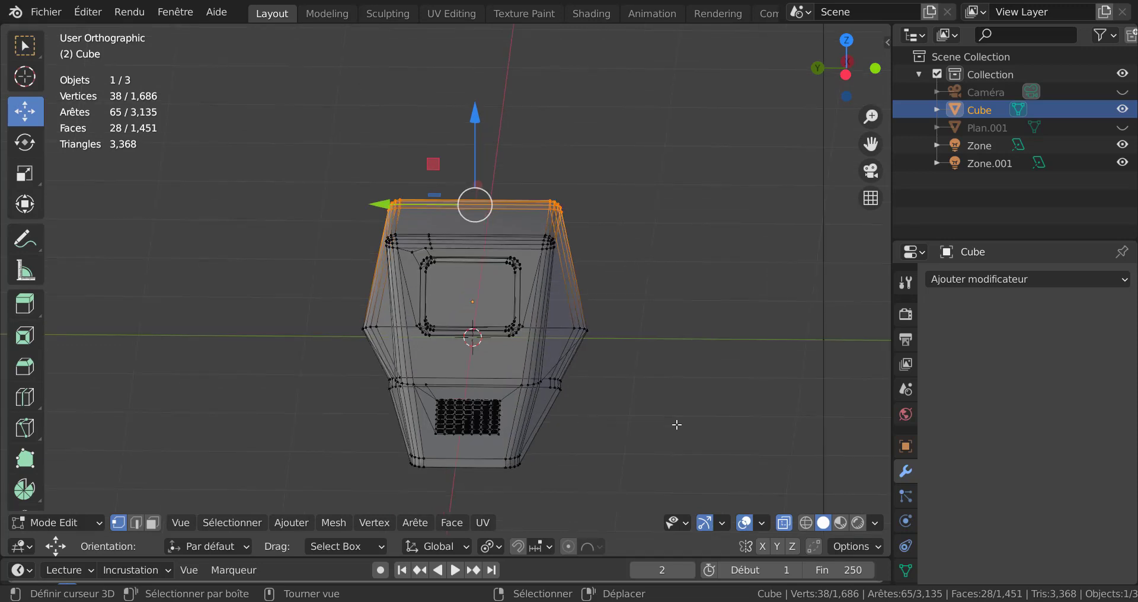
{"action": "key", "text": "alt+z"}
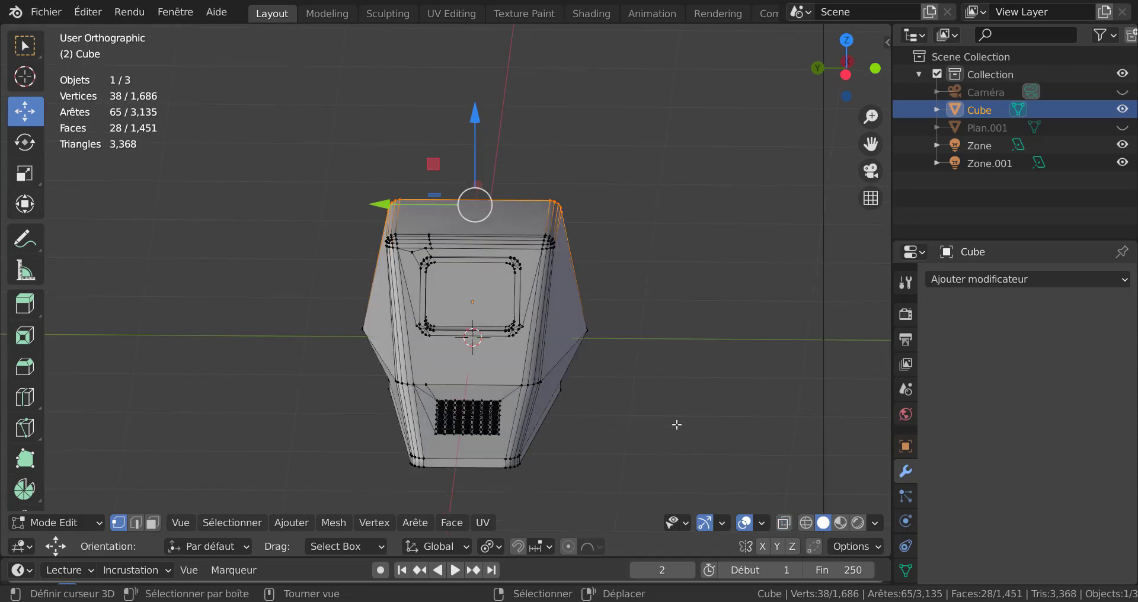
{"action": "left_click", "coordinate": [858, 522]}
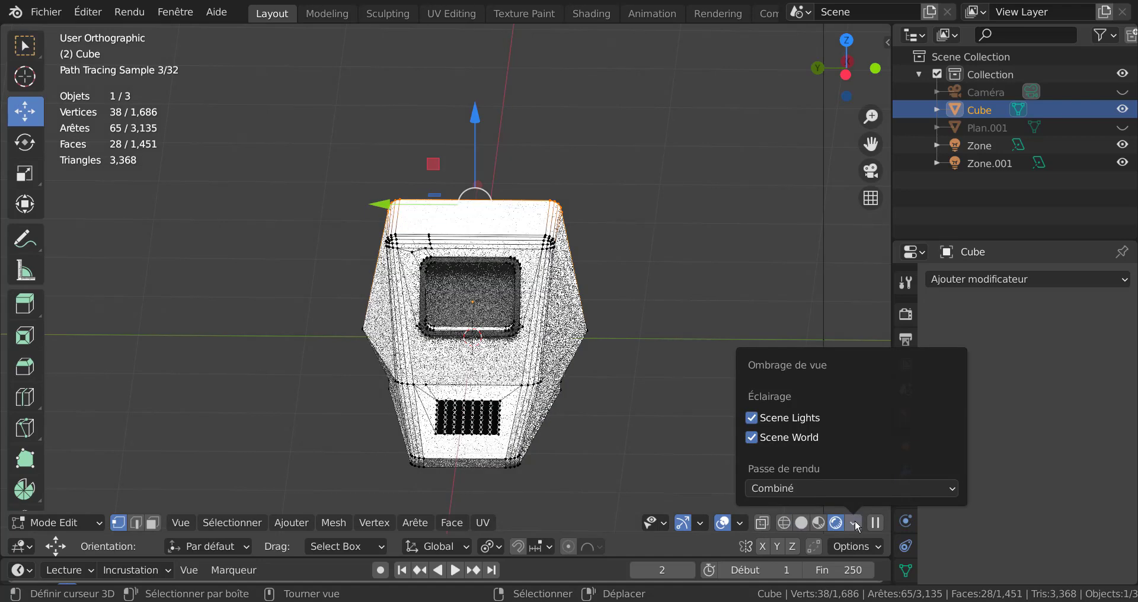
{"action": "middle_click_drag", "start_coordinate": [619, 399], "coordinate": [598, 397]}
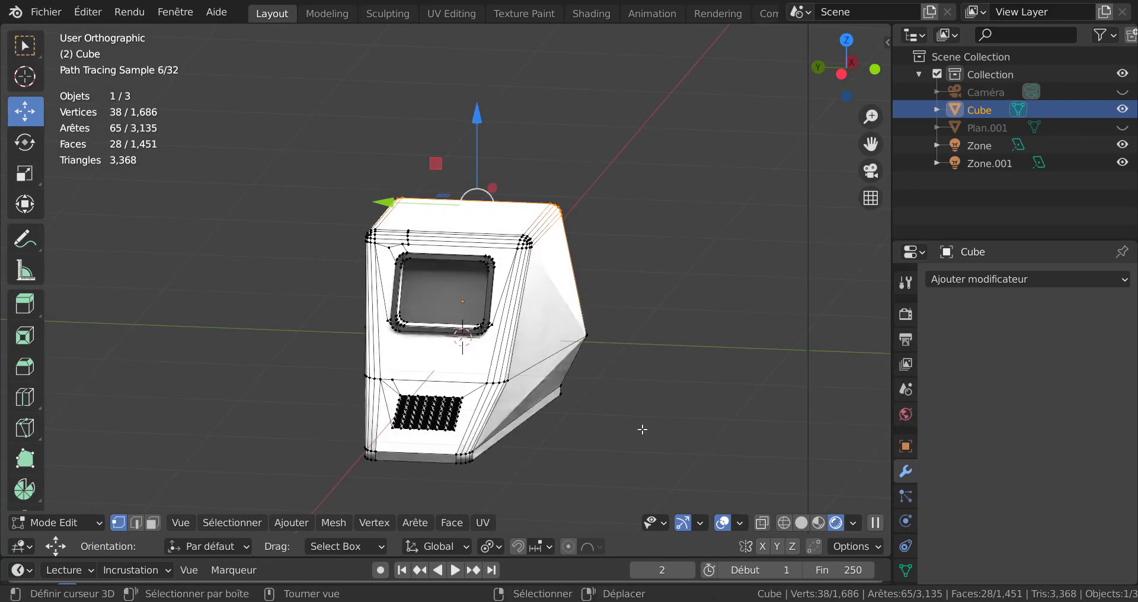
Step: Widen the selected upper rear corner vertices by scaling them along the Y axis, and examine the side face's shading
{"action": "key", "text": "s"}
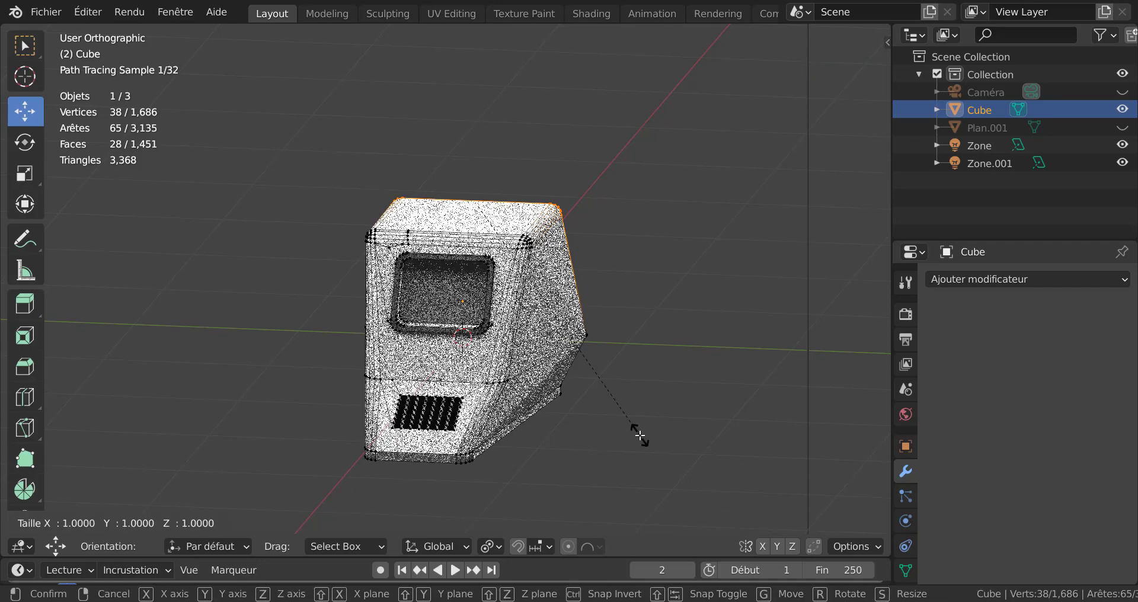
{"action": "key", "text": "y"}
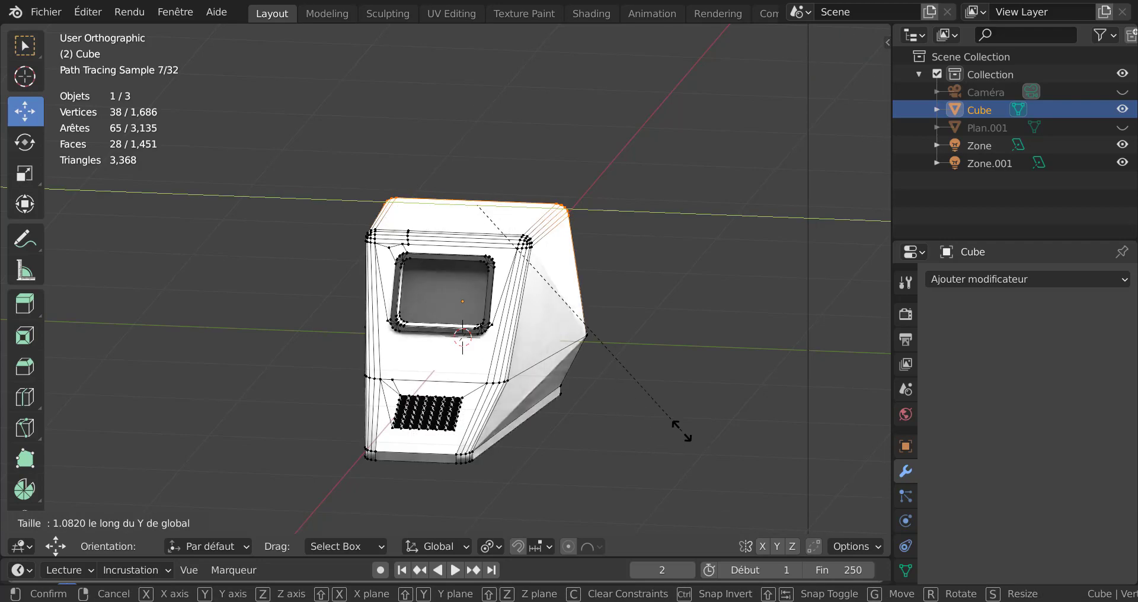
{"action": "left_click", "coordinate": [752, 422]}
{"action": "middle_click_drag", "start_coordinate": [752, 421], "coordinate": [674, 383]}
{"action": "scroll", "coordinate": [601, 322], "scroll_direction": "up", "scroll_amount": 2}
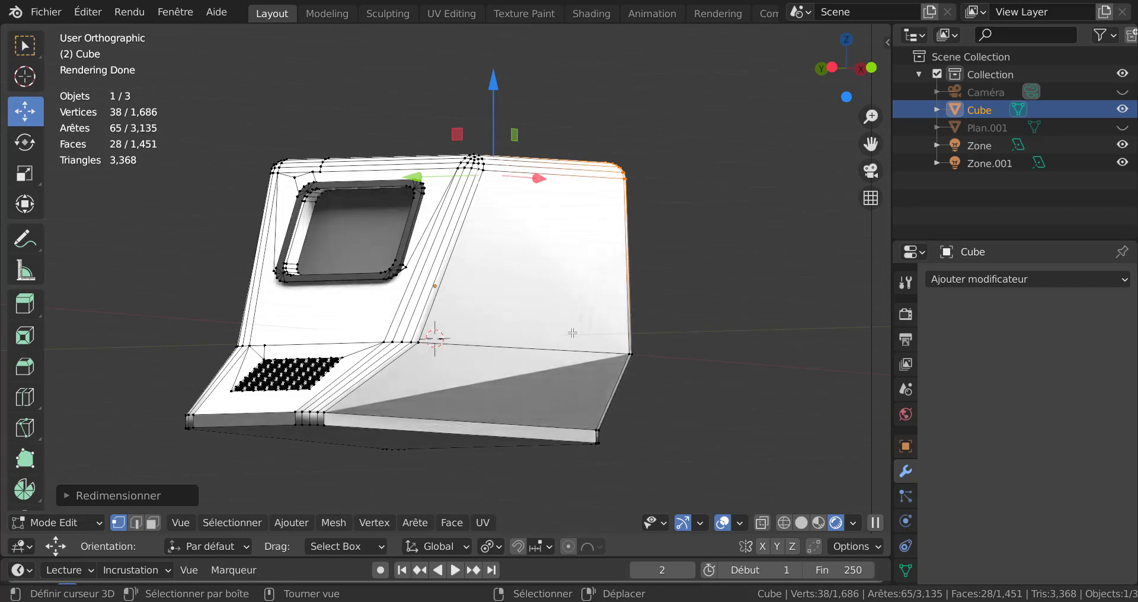
{"action": "middle_click_drag", "start_coordinate": [613, 396], "coordinate": [493, 385]}
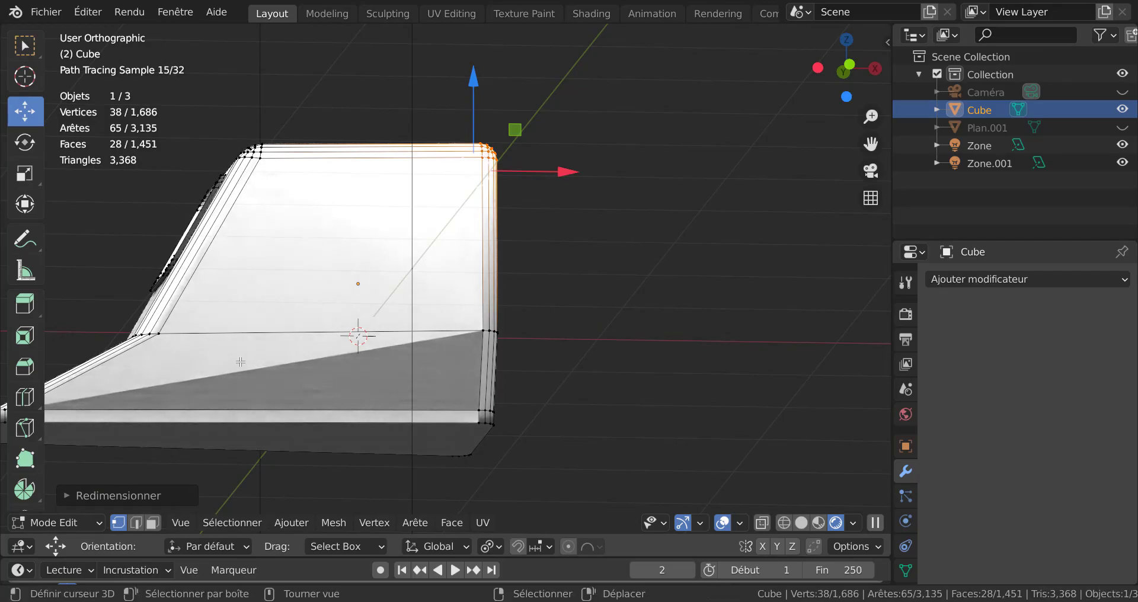
{"action": "middle_click_drag", "start_coordinate": [476, 336], "coordinate": [653, 380]}
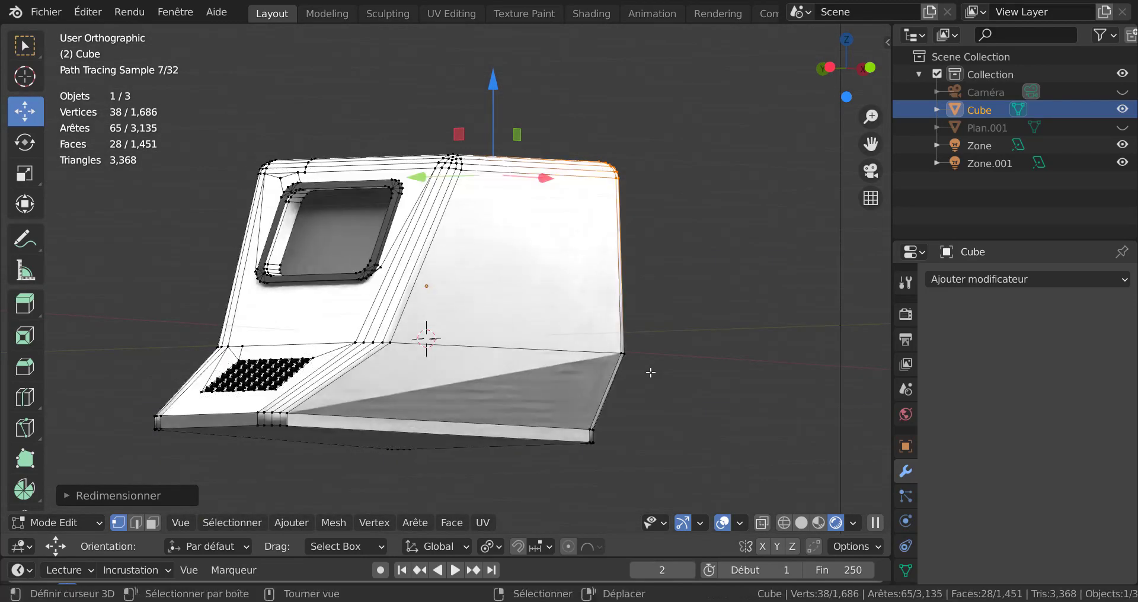
{"action": "middle_click_drag", "start_coordinate": [704, 407], "coordinate": [441, 372]}
{"action": "key", "text": "c"}
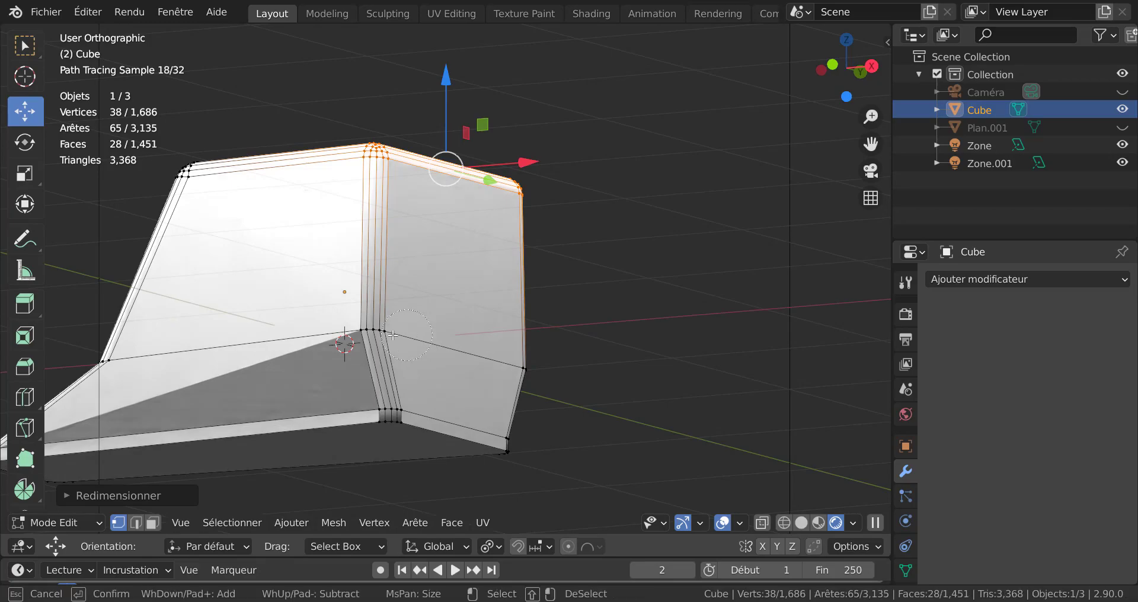
{"action": "left_click", "coordinate": [373, 331]}
{"action": "right_click", "coordinate": [731, 409]}
{"action": "middle_click_drag", "start_coordinate": [713, 409], "coordinate": [707, 441]}
Step: With X-ray on, circle-select only the vertices along the cabin's rear mid-height edge and scale them to about 0.85 along Y
{"action": "key", "text": "alt+a"}
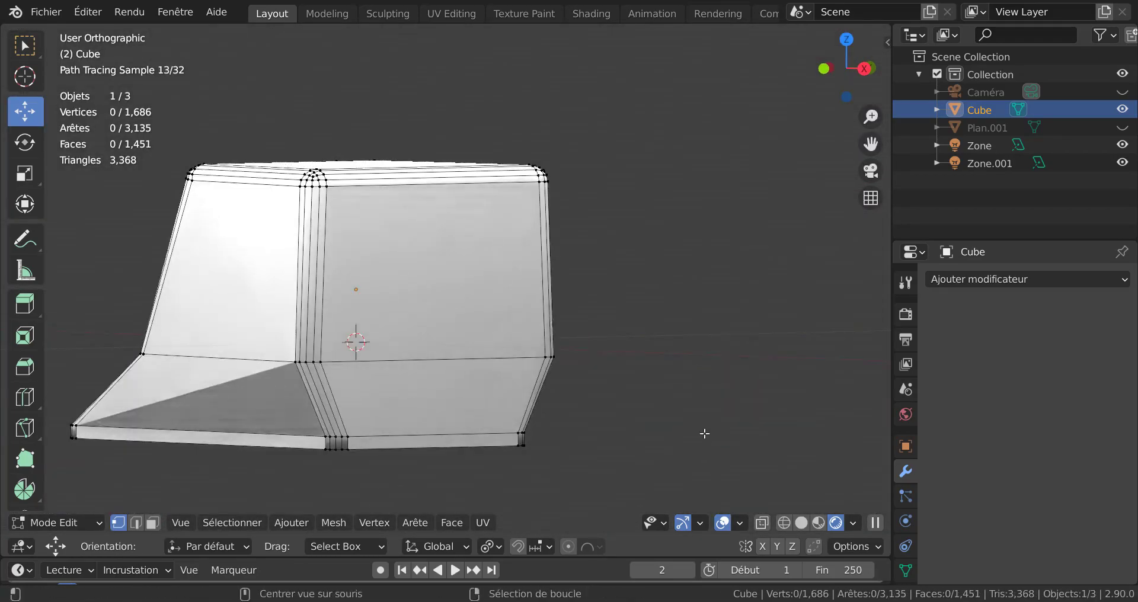
{"action": "key", "text": "alt+z"}
{"action": "middle_click_drag", "start_coordinate": [604, 444], "coordinate": [620, 440]}
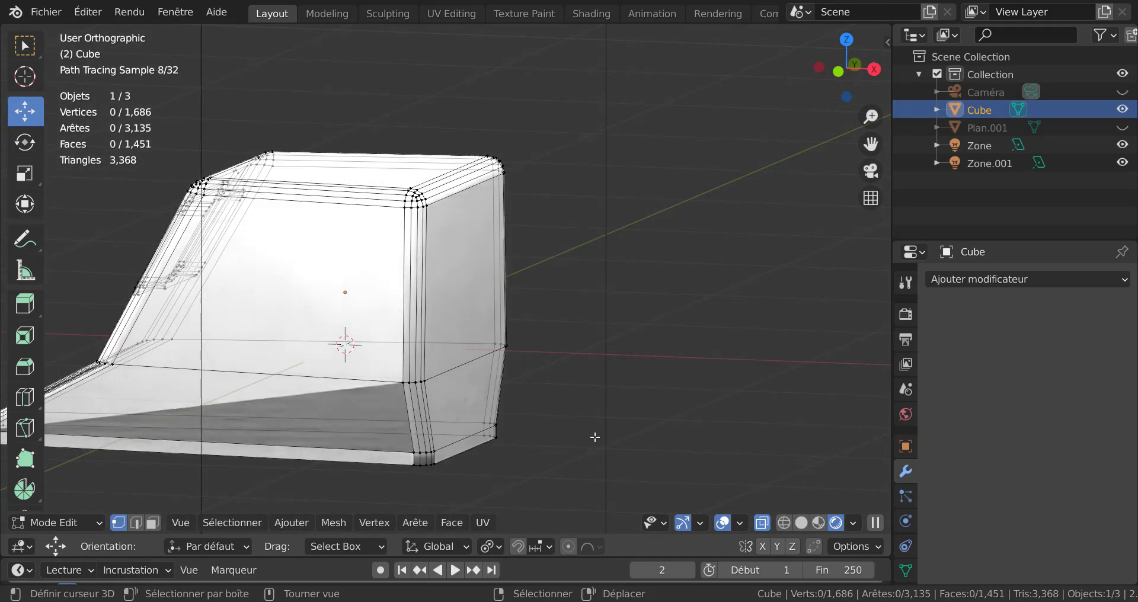
{"action": "key", "text": "c"}
{"action": "mouse_move", "coordinate": [412, 377]}
{"action": "left_mouse_down"}
{"action": "mouse_move", "coordinate": [512, 326]}
{"action": "mouse_move", "coordinate": [526, 338]}
{"action": "left_mouse_up"}
{"action": "key", "text": "Escape"}
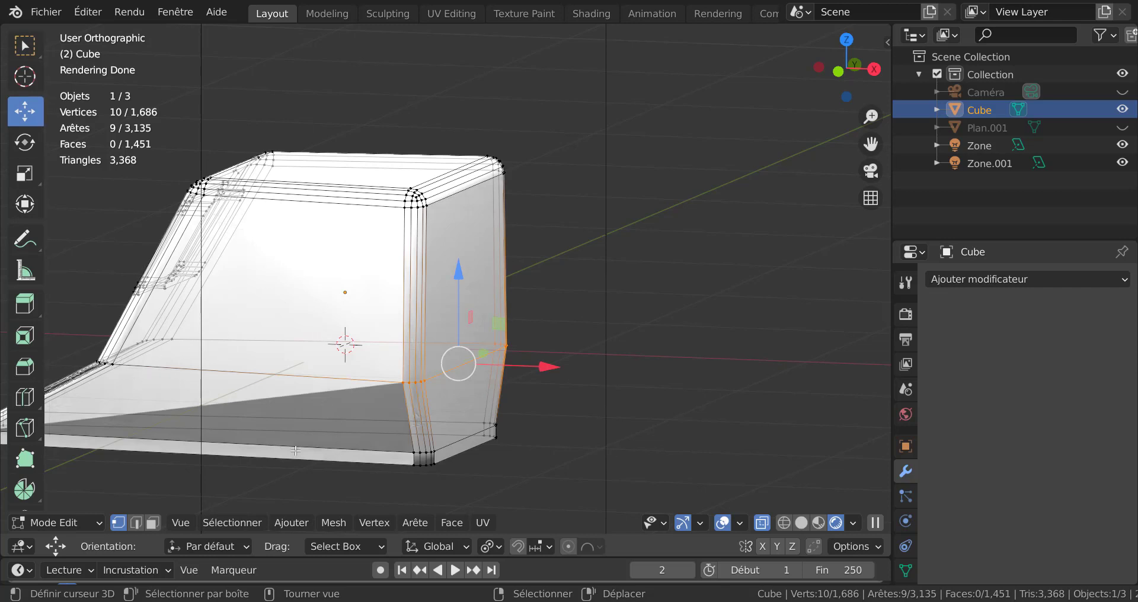
{"action": "middle_click_drag", "start_coordinate": [616, 474], "coordinate": [495, 423]}
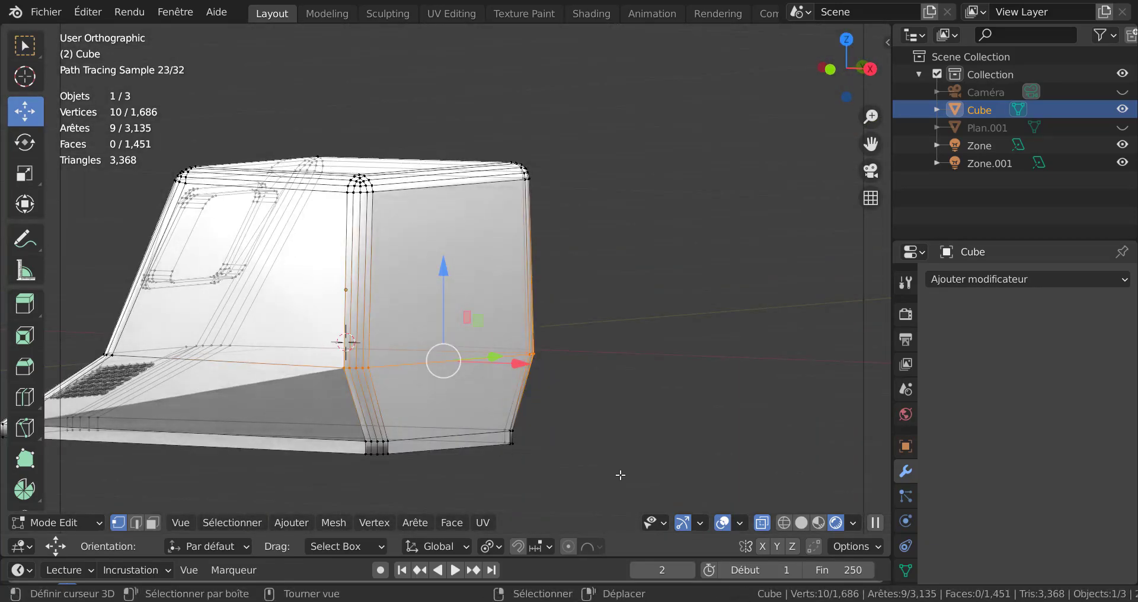
{"action": "key", "text": "s"}
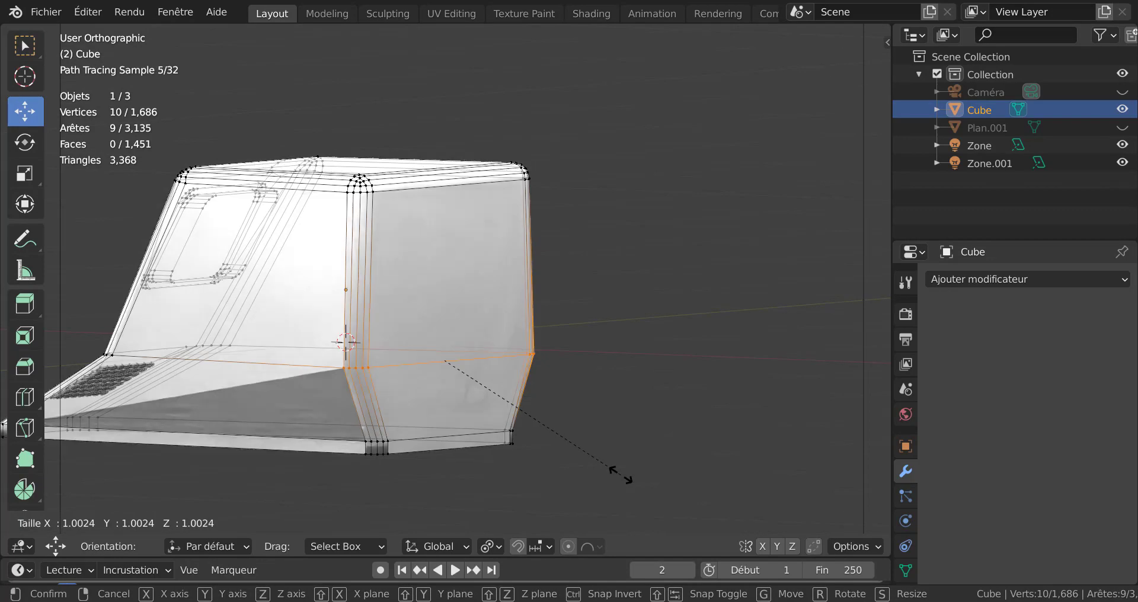
{"action": "key", "text": "y"}
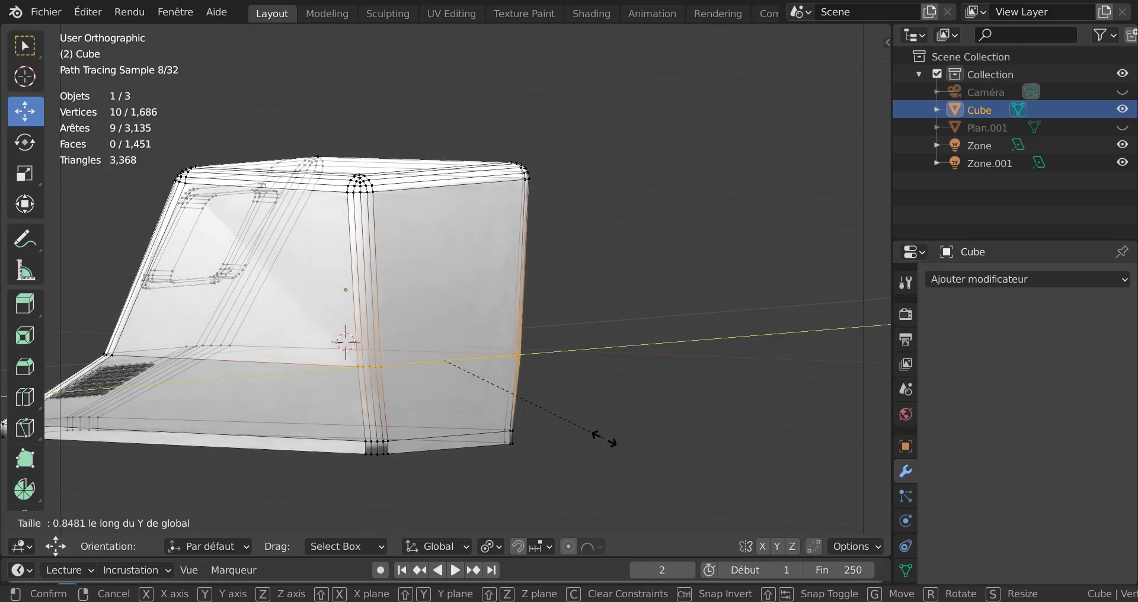
{"action": "left_click", "coordinate": [605, 439]}
{"action": "middle_click_drag", "start_coordinate": [603, 440], "coordinate": [747, 440]}
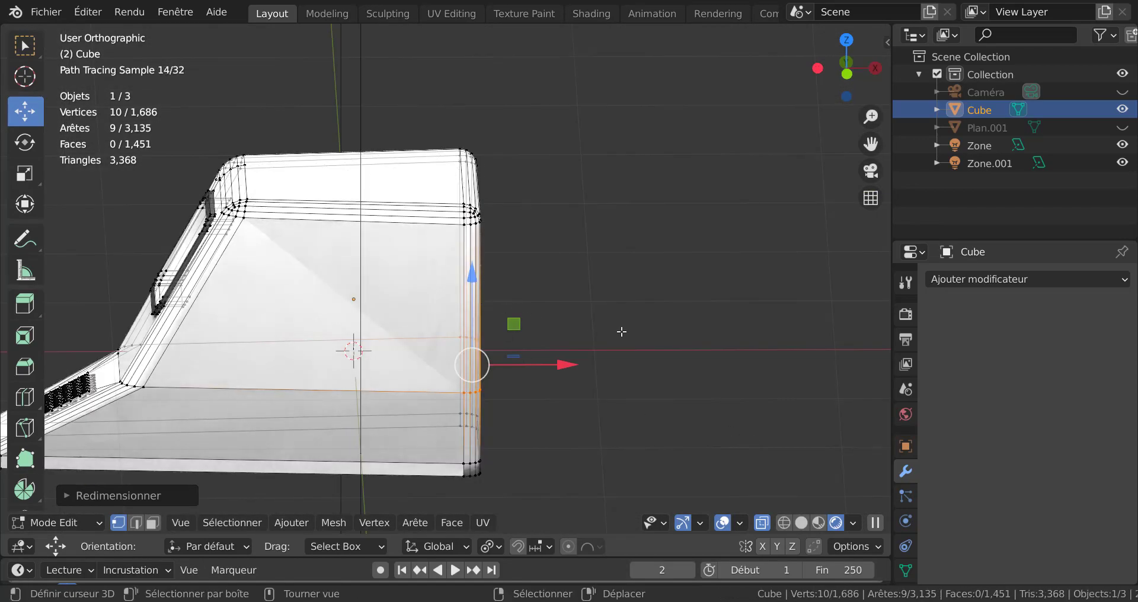
Step: Clear the selection and circle-select the vertices at the cabin's upper rear corners
{"action": "key", "text": "alt+a"}
{"action": "middle_click_drag", "start_coordinate": [661, 321], "coordinate": [658, 314]}
{"action": "key", "text": "c"}
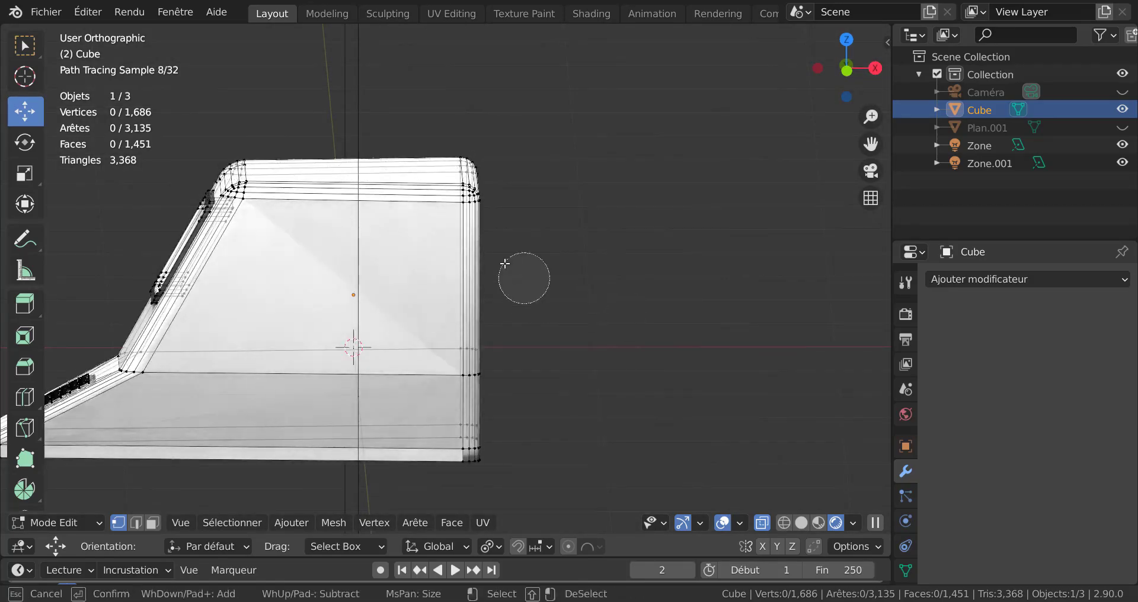
{"action": "left_click", "coordinate": [471, 179]}
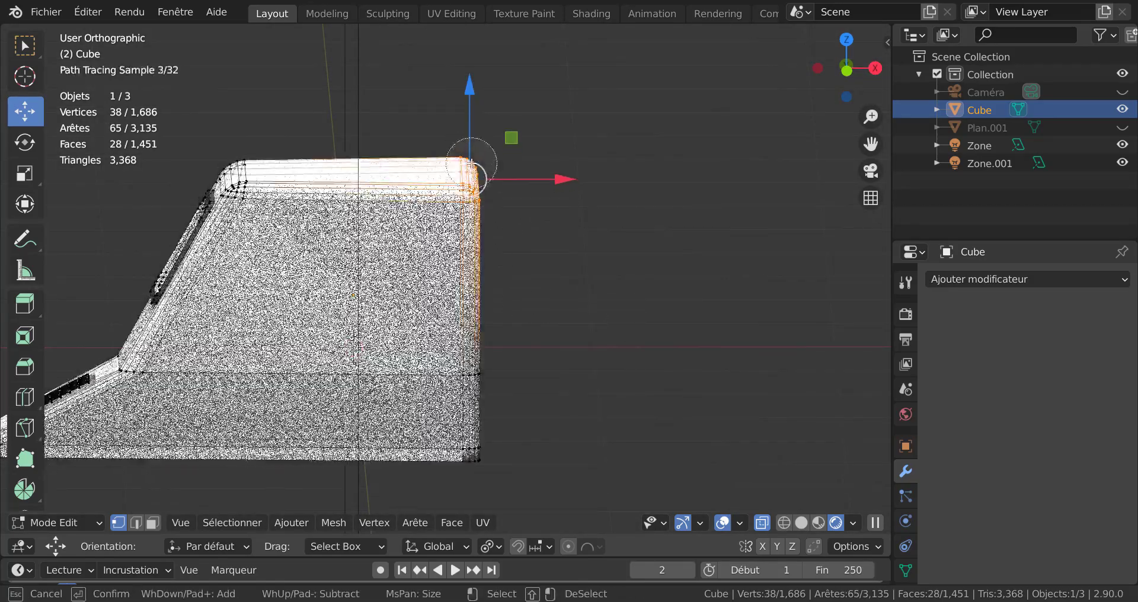
{"action": "key", "text": "Escape"}
{"action": "mouse_move", "coordinate": [632, 363]}
{"action": "middle_mouse_down"}
{"action": "mouse_move", "coordinate": [594, 366]}
{"action": "mouse_move", "coordinate": [610, 389]}
{"action": "middle_mouse_up"}
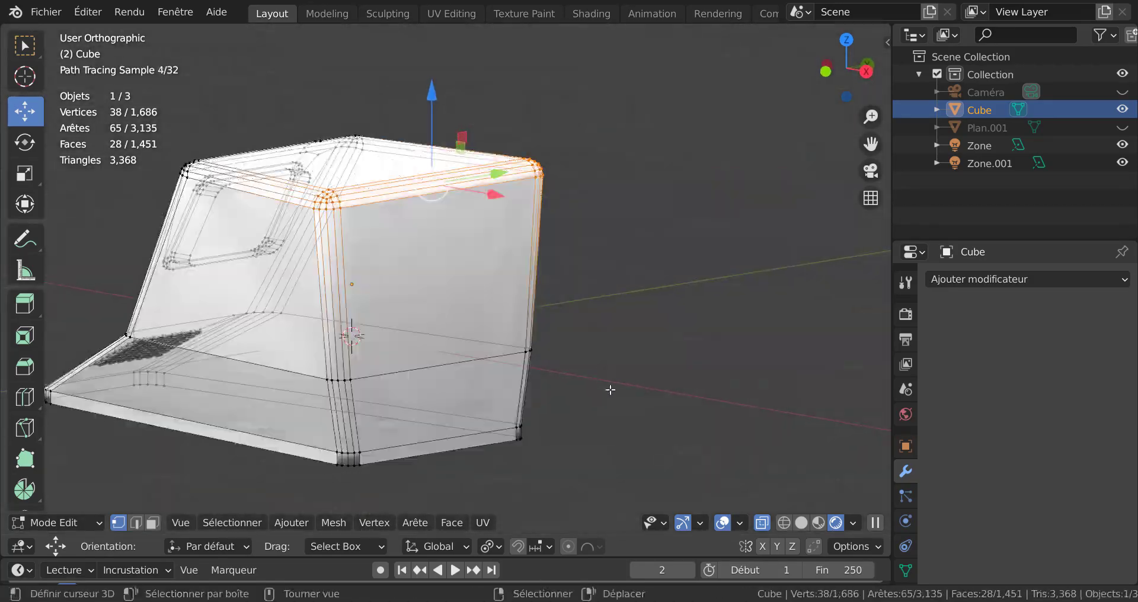
{"action": "key", "text": "s"}
{"action": "key", "text": "y"}
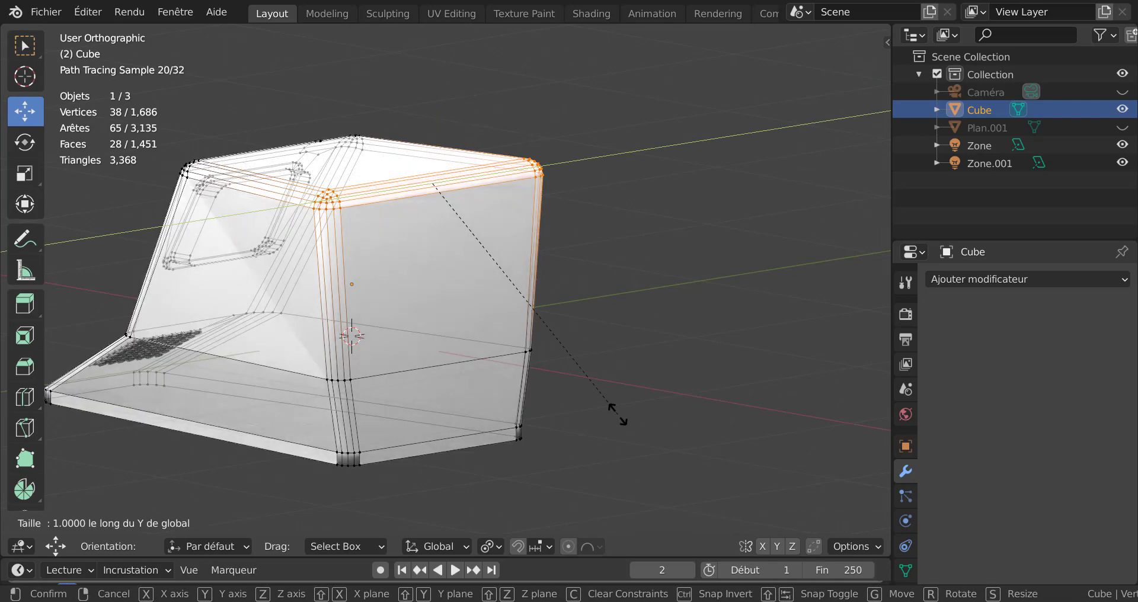
{"action": "key", "text": "Escape"}
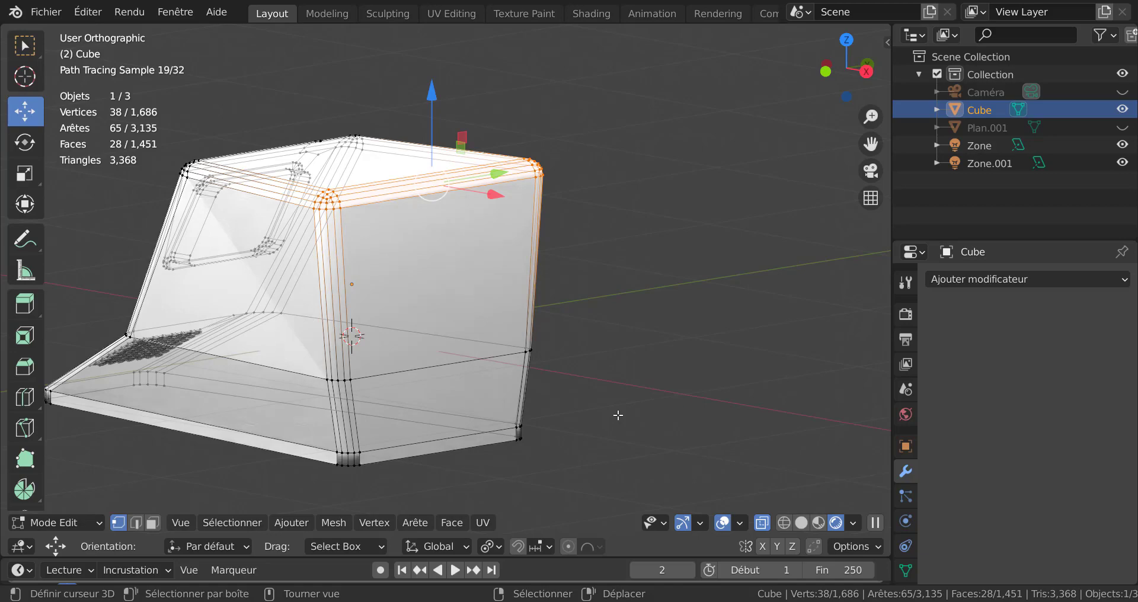
Step: Turn off X-ray, scale the upper rear corner vertices to about 0.89 along Y and check the shading around the cabin
{"action": "key", "text": "alt+z"}
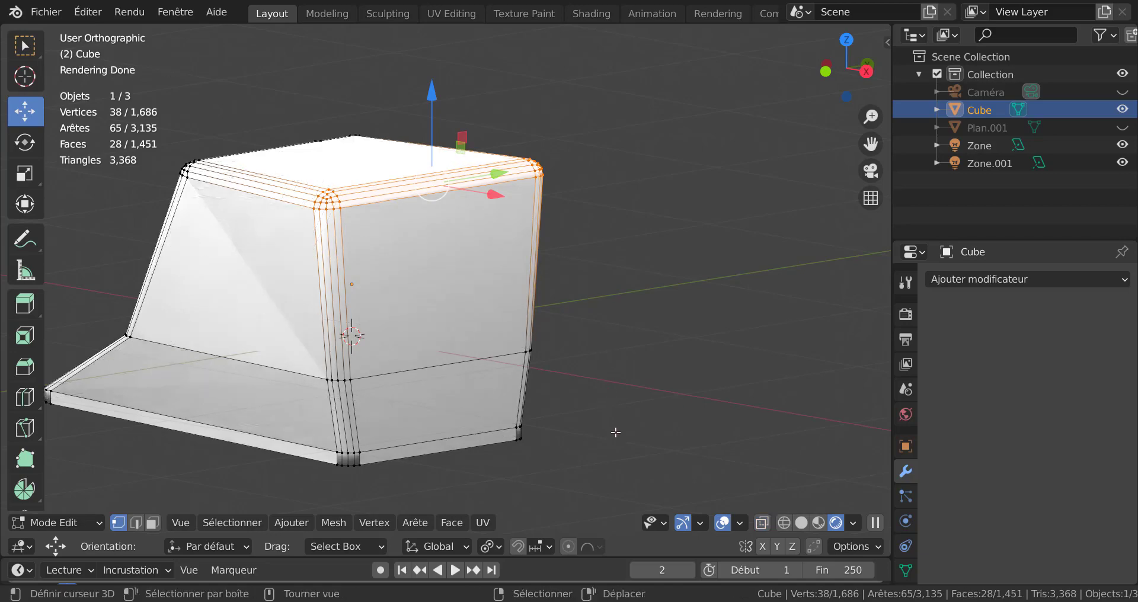
{"action": "key", "text": "s"}
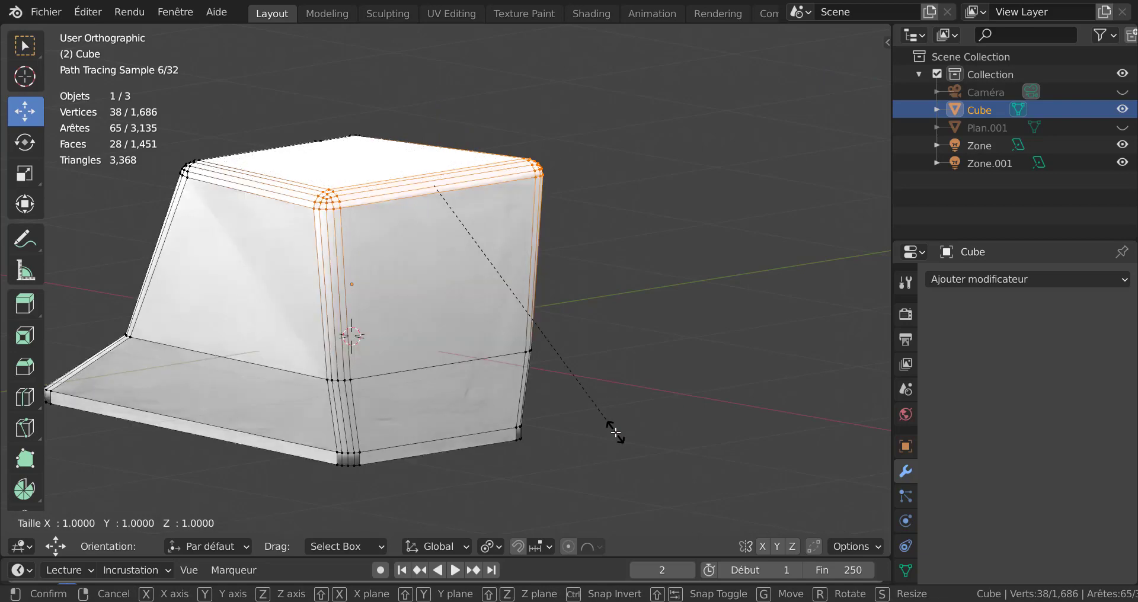
{"action": "key", "text": "y"}
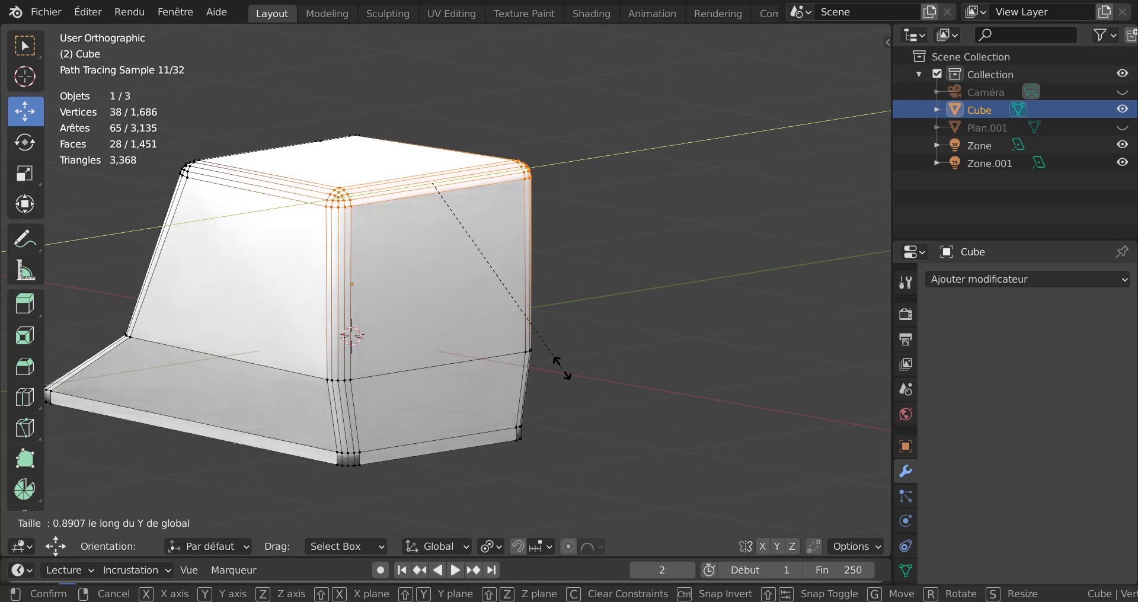
{"action": "left_click", "coordinate": [563, 369]}
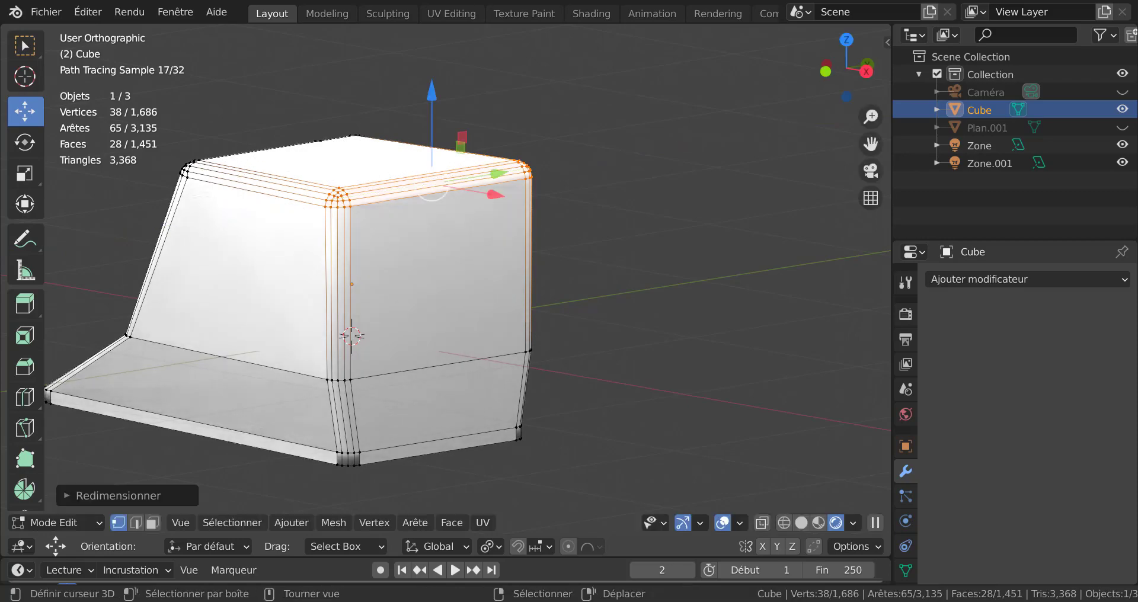
{"action": "mouse_move", "coordinate": [563, 369]}
{"action": "middle_mouse_down"}
{"action": "mouse_move", "coordinate": [587, 414]}
{"action": "mouse_move", "coordinate": [604, 414]}
{"action": "middle_mouse_up"}
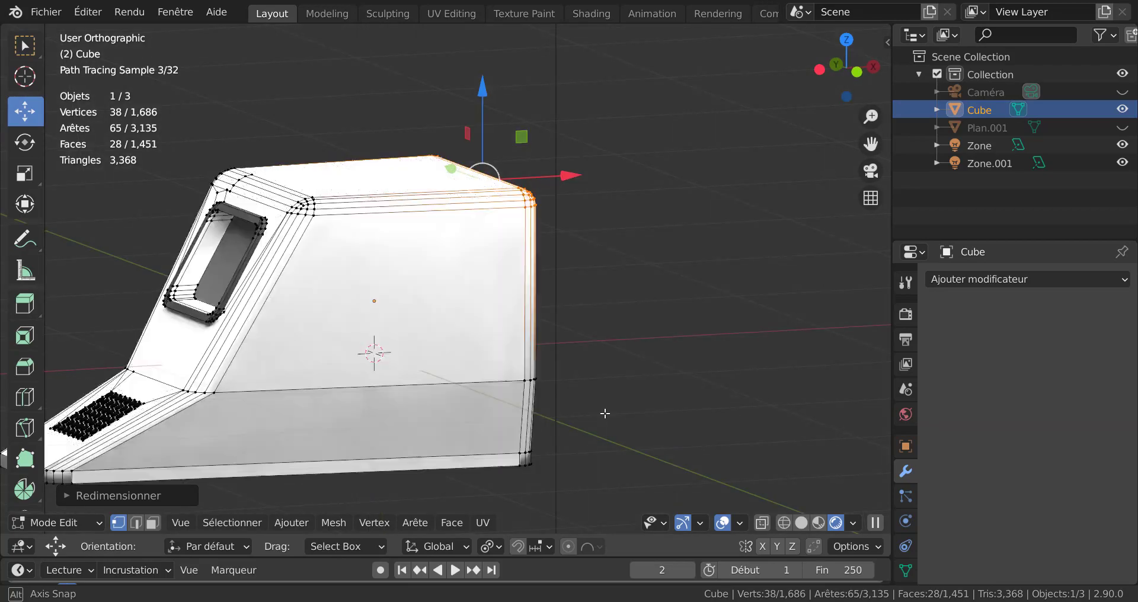
{"action": "mouse_move", "coordinate": [509, 410]}
{"action": "middle_mouse_down"}
{"action": "mouse_move", "coordinate": [474, 396]}
{"action": "mouse_move", "coordinate": [658, 370]}
{"action": "mouse_move", "coordinate": [526, 382]}
{"action": "middle_mouse_up"}
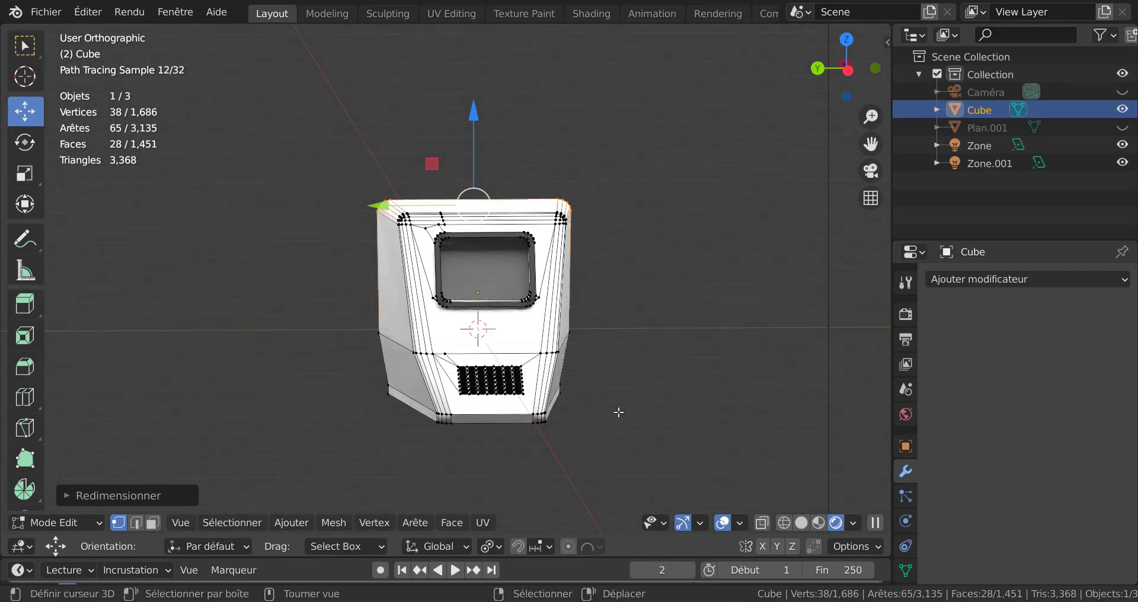
{"action": "mouse_move", "coordinate": [624, 400]}
{"action": "middle_mouse_down"}
{"action": "mouse_move", "coordinate": [528, 376]}
{"action": "mouse_move", "coordinate": [534, 386]}
{"action": "mouse_move", "coordinate": [500, 423]}
{"action": "middle_mouse_up"}
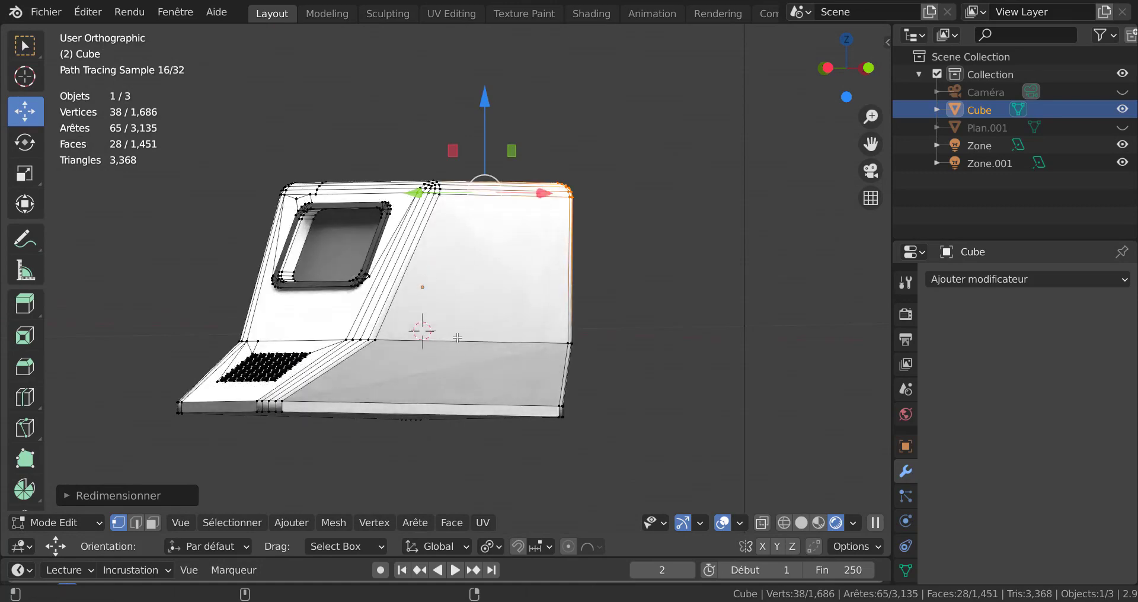
Step: Clear the selection, select the cabin's lower side face in face mode and flatten it with LoopTools Aplatir
{"action": "key", "text": "super"}
{"action": "left_click", "coordinate": [630, 371]}
{"action": "key", "text": "alt+a"}
{"action": "mouse_move", "coordinate": [648, 391]}
{"action": "middle_mouse_down"}
{"action": "mouse_move", "coordinate": [719, 392]}
{"action": "mouse_move", "coordinate": [676, 358]}
{"action": "middle_mouse_up"}
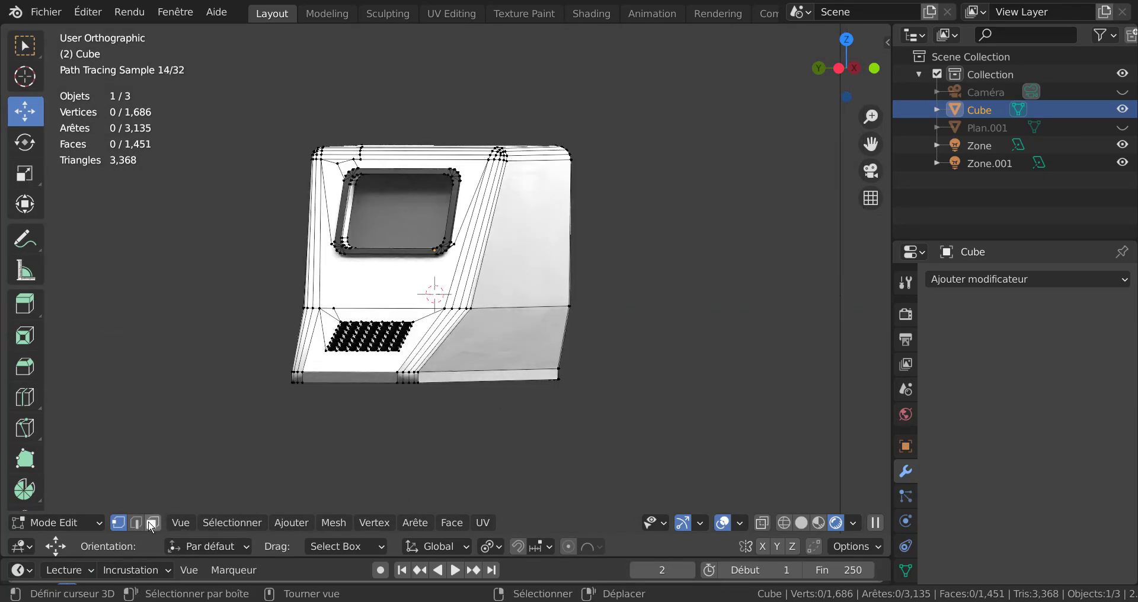
{"action": "left_click", "coordinate": [152, 524]}
{"action": "left_click", "coordinate": [486, 342]}
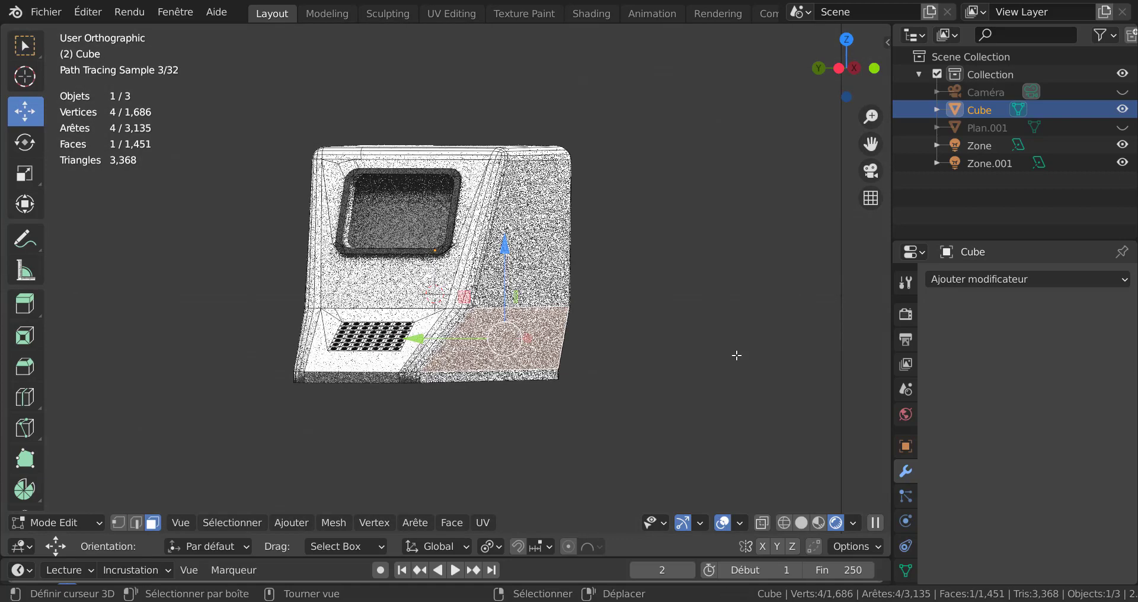
{"action": "scroll", "coordinate": [749, 393], "scroll_direction": "up", "scroll_amount": 1}
{"action": "key", "text": "q"}
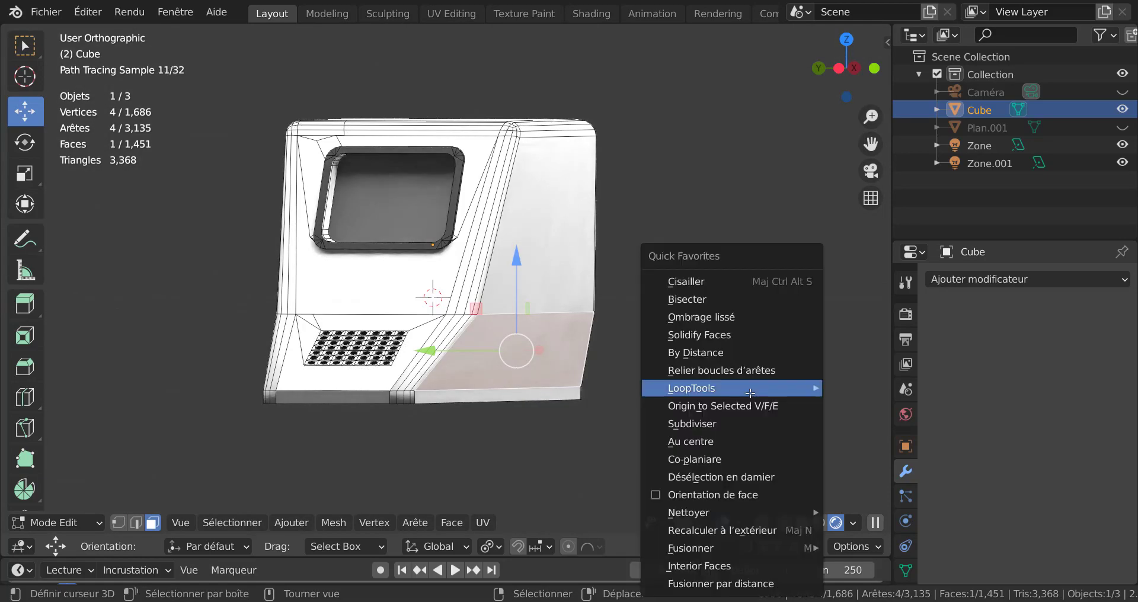
{"action": "mouse_move", "coordinate": [728, 386]}
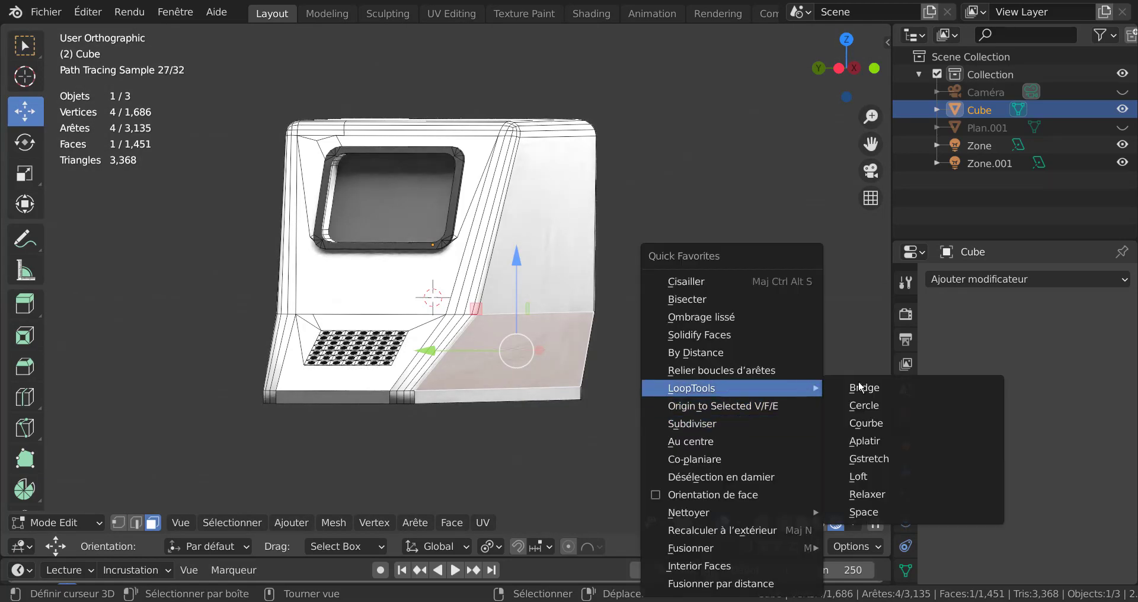
{"action": "left_click", "coordinate": [870, 442]}
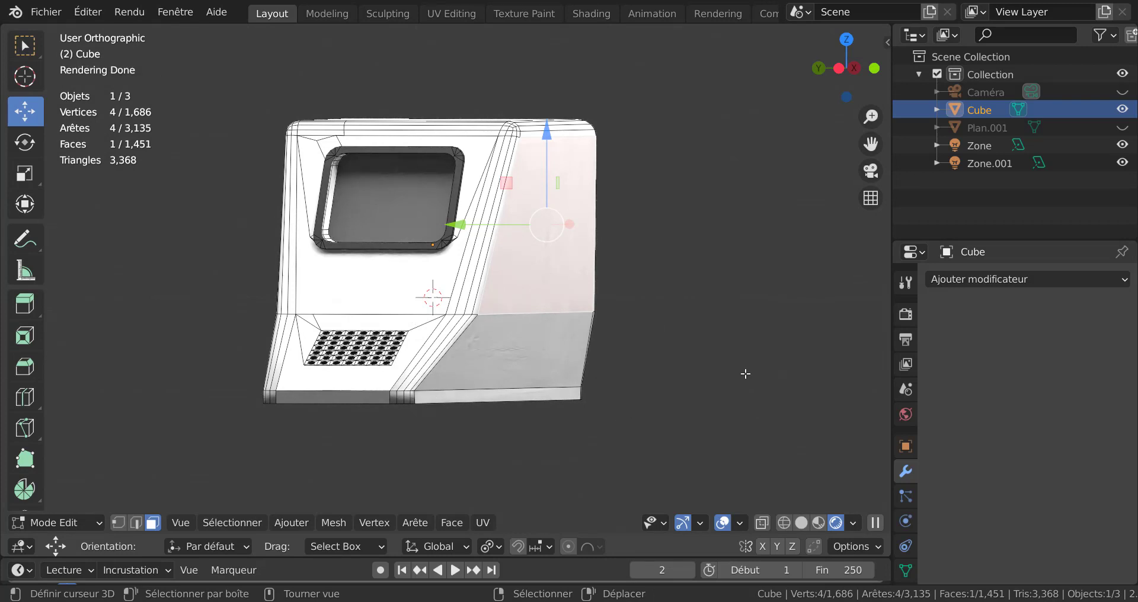
Step: Flatten the selected upper side face of the cabin with LoopTools Aplatir
{"action": "key", "text": "q"}
{"action": "mouse_move", "coordinate": [746, 374]}
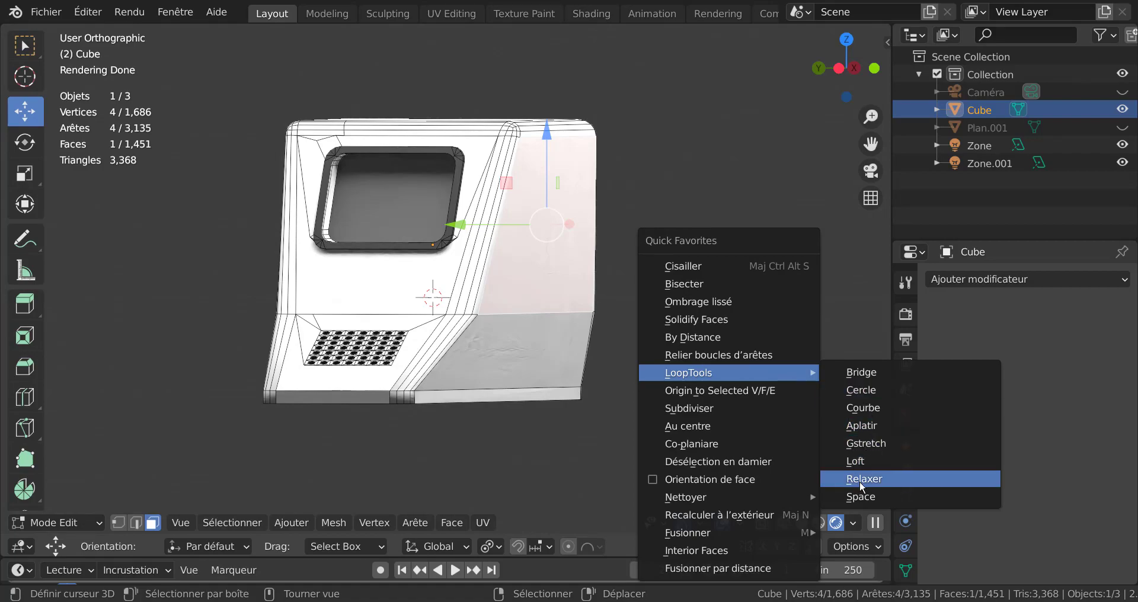
{"action": "left_click", "coordinate": [860, 426]}
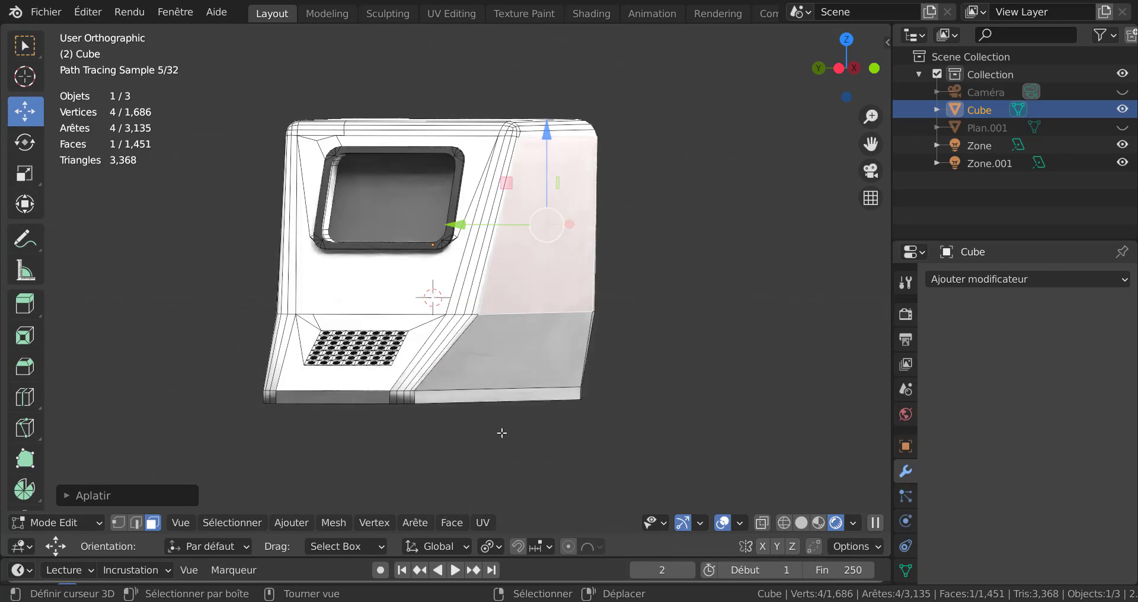
Step: On the cabin's opposite side, flatten the lower and upper side faces with LoopTools Aplatir and check the shading around the model
{"action": "middle_click_drag", "start_coordinate": [502, 434], "coordinate": [551, 430]}
{"action": "key", "text": "q"}
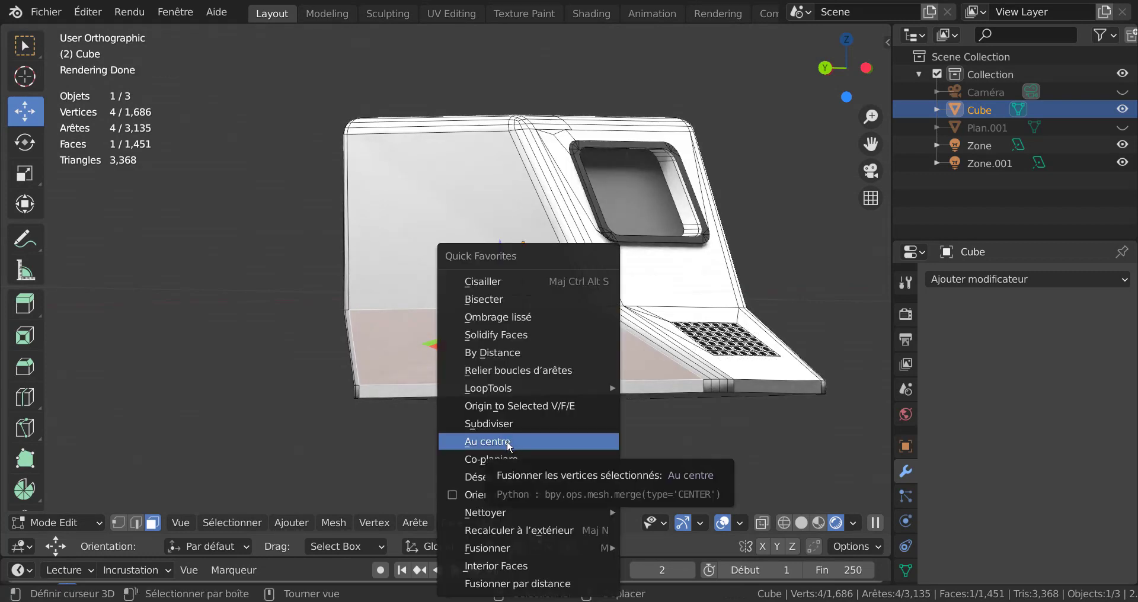
{"action": "mouse_move", "coordinate": [503, 393]}
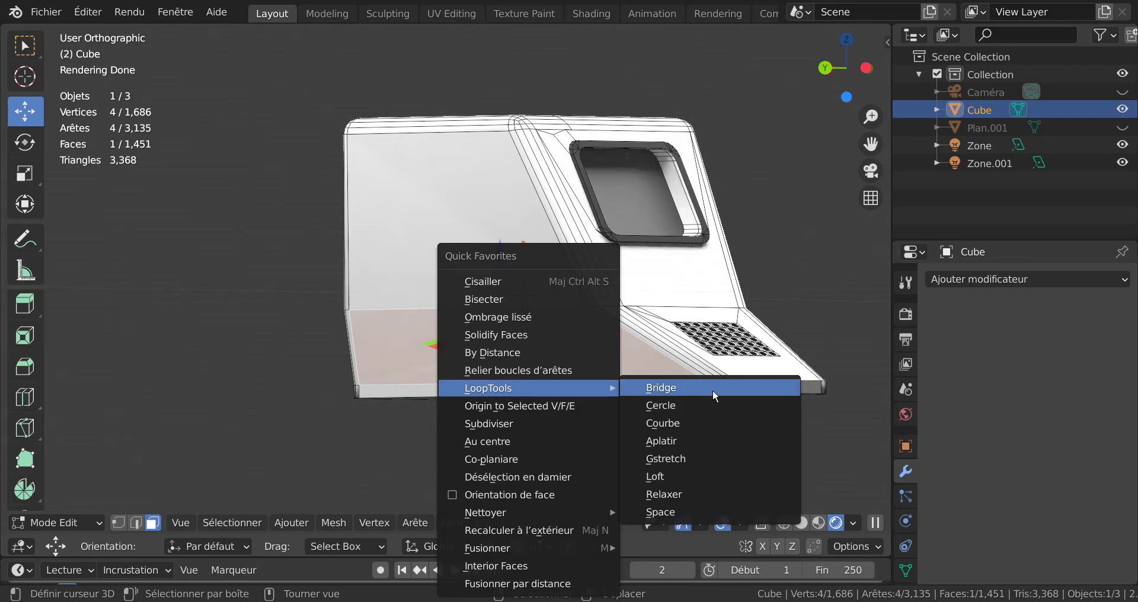
{"action": "left_click", "coordinate": [680, 445]}
{"action": "key", "text": "q"}
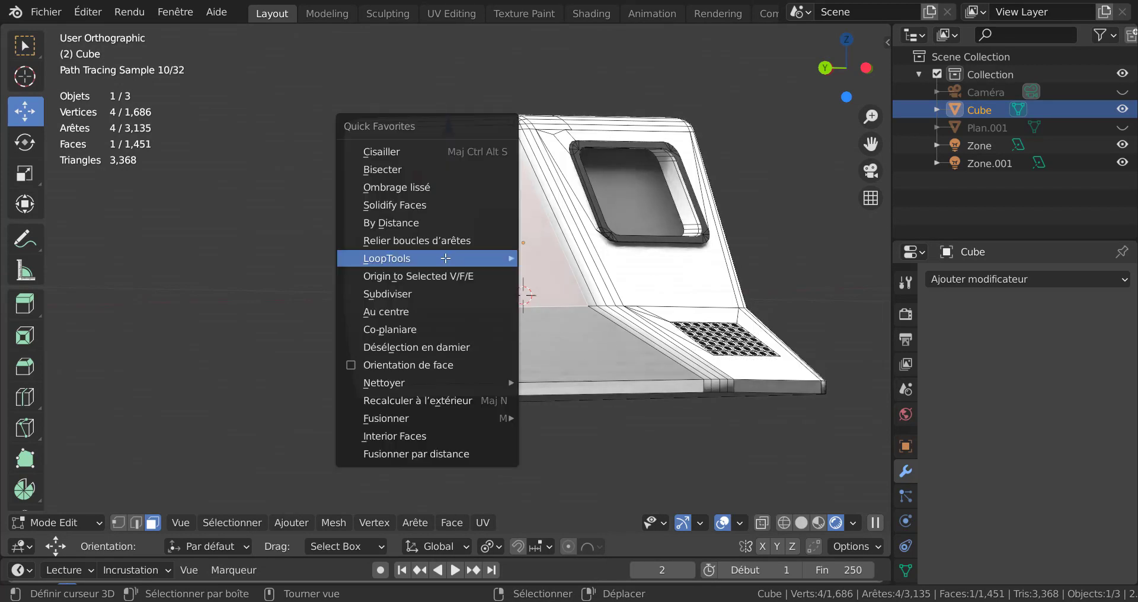
{"action": "mouse_move", "coordinate": [445, 258]}
{"action": "left_click", "coordinate": [572, 309]}
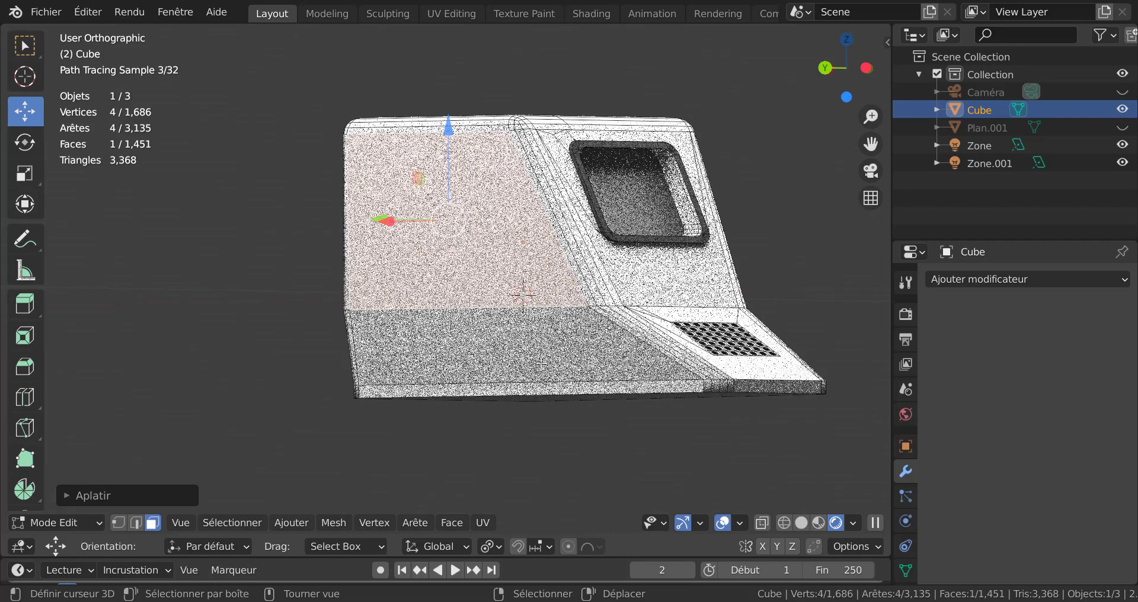
{"action": "middle_click_drag", "start_coordinate": [541, 363], "coordinate": [495, 345]}
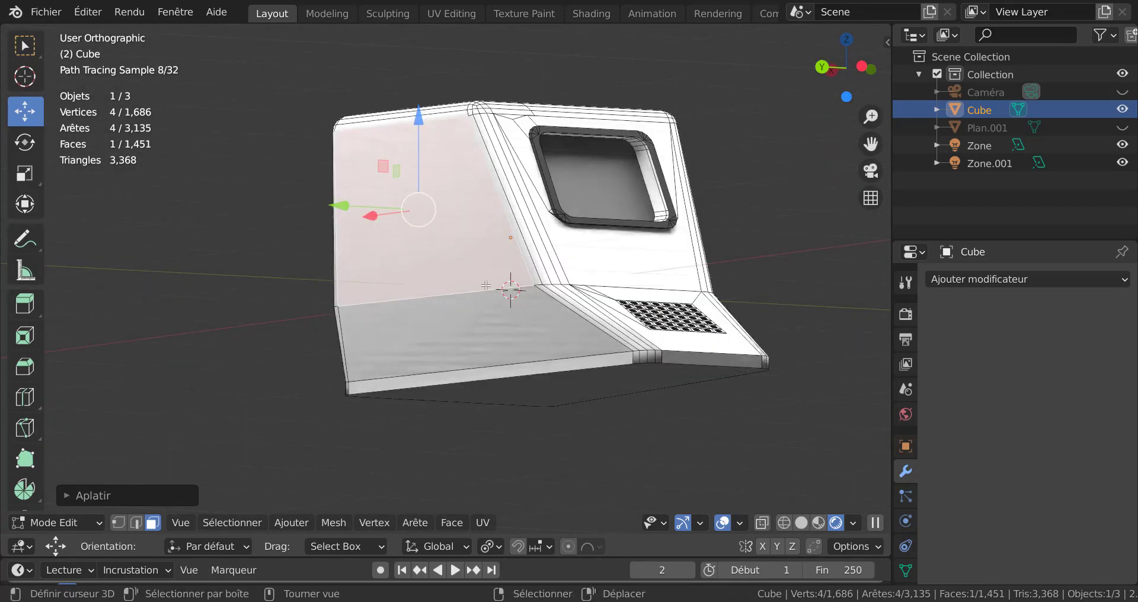
{"action": "middle_click_drag", "start_coordinate": [580, 323], "coordinate": [472, 339]}
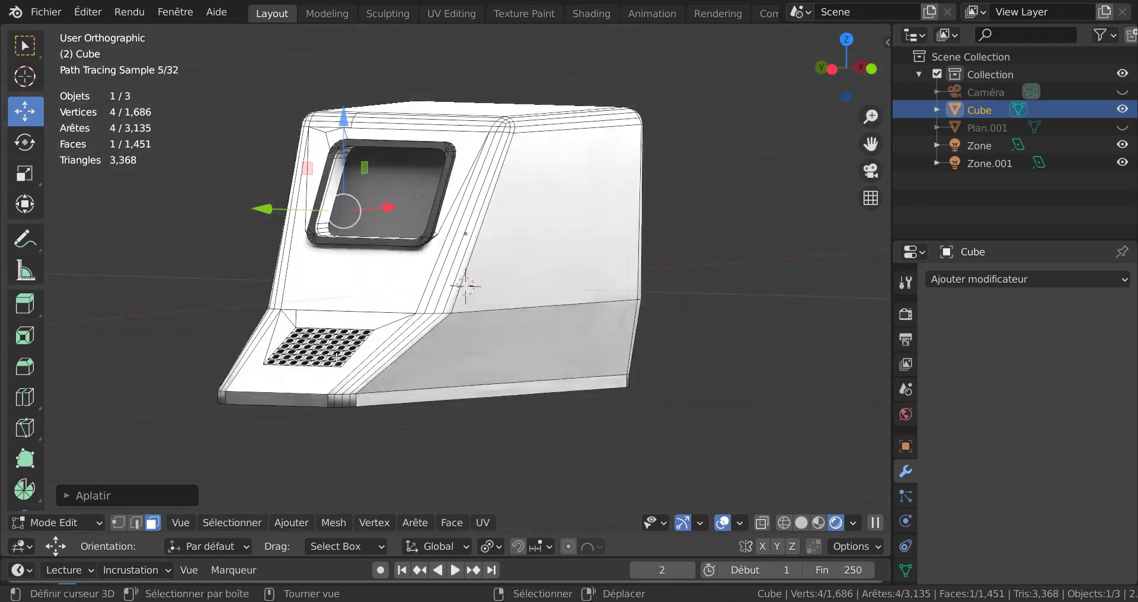
{"action": "middle_click_drag", "start_coordinate": [456, 390], "coordinate": [493, 401]}
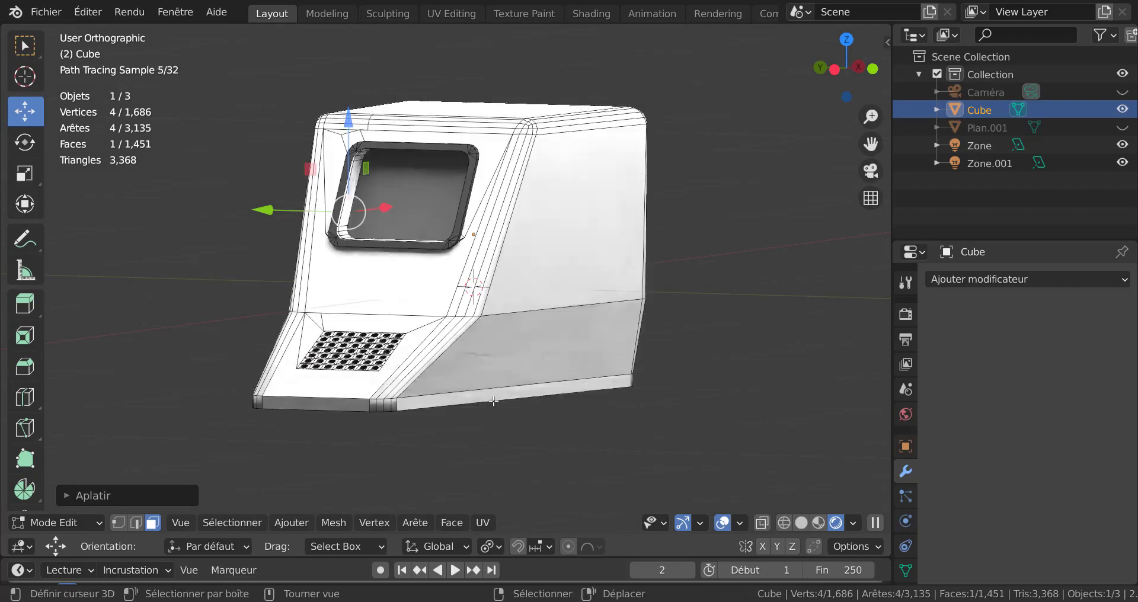
{"action": "scroll", "coordinate": [392, 420], "scroll_direction": "up", "scroll_amount": 1}
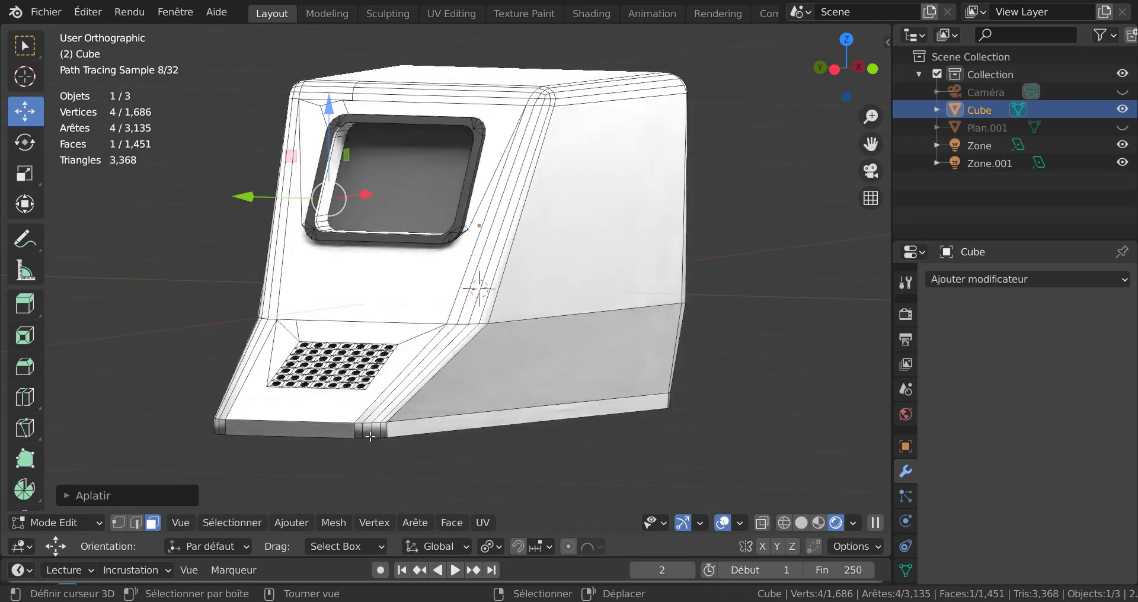
{"action": "right_click", "coordinate": [418, 422], "text": "alt"}
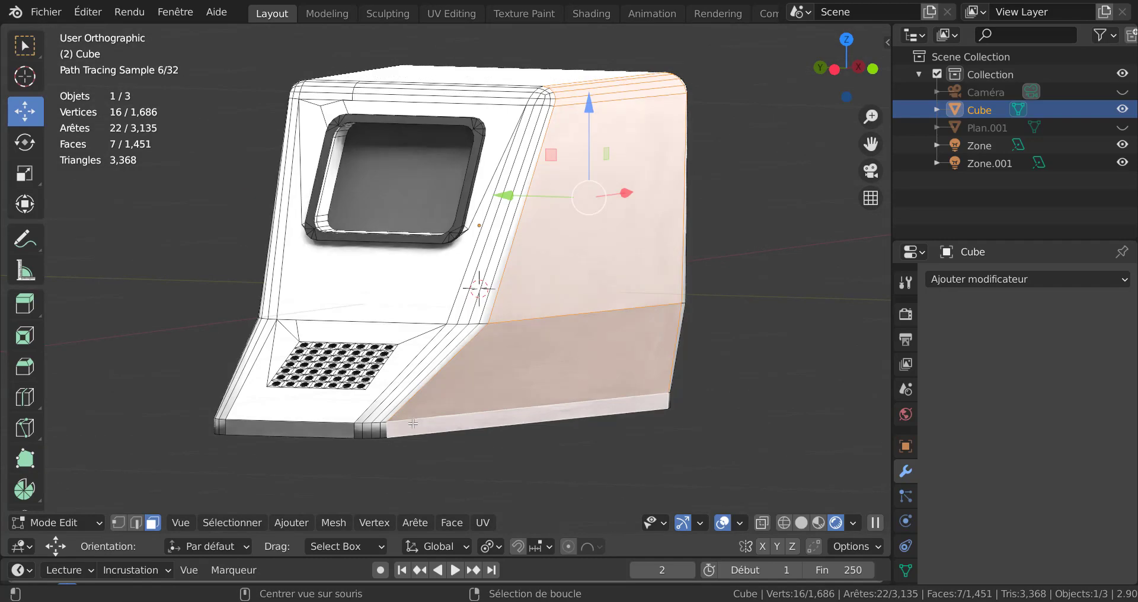
{"action": "right_click", "coordinate": [561, 457]}
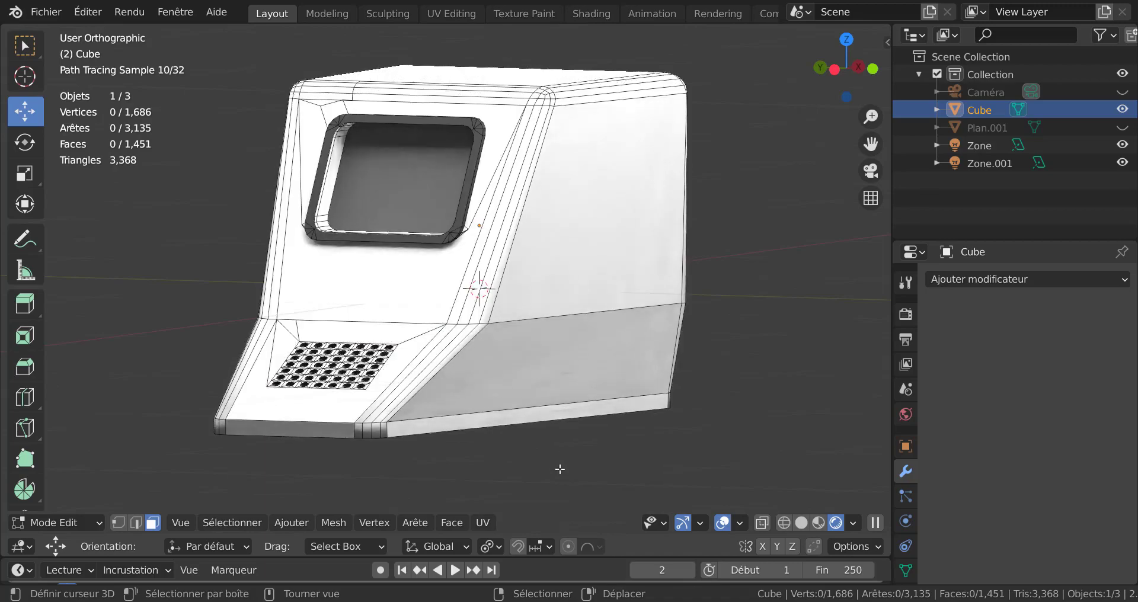
{"action": "key", "text": "a"}
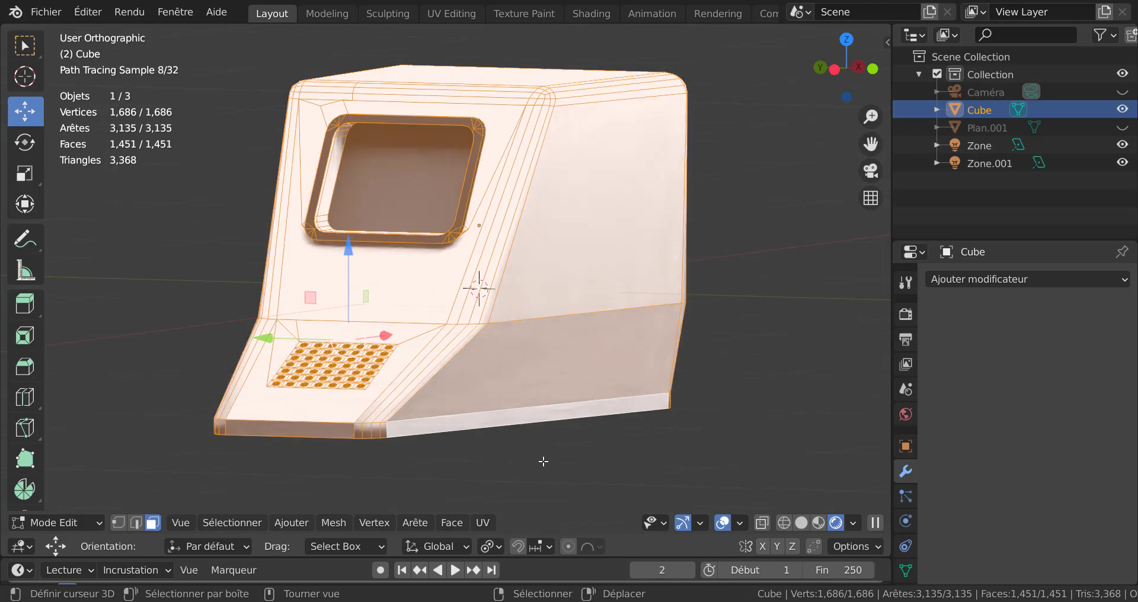
Step: In edge mode, select the edge loop running around the upper border of the cabin's base strip
{"action": "key", "text": "2"}
{"action": "left_click", "coordinate": [361, 440], "text": "alt"}
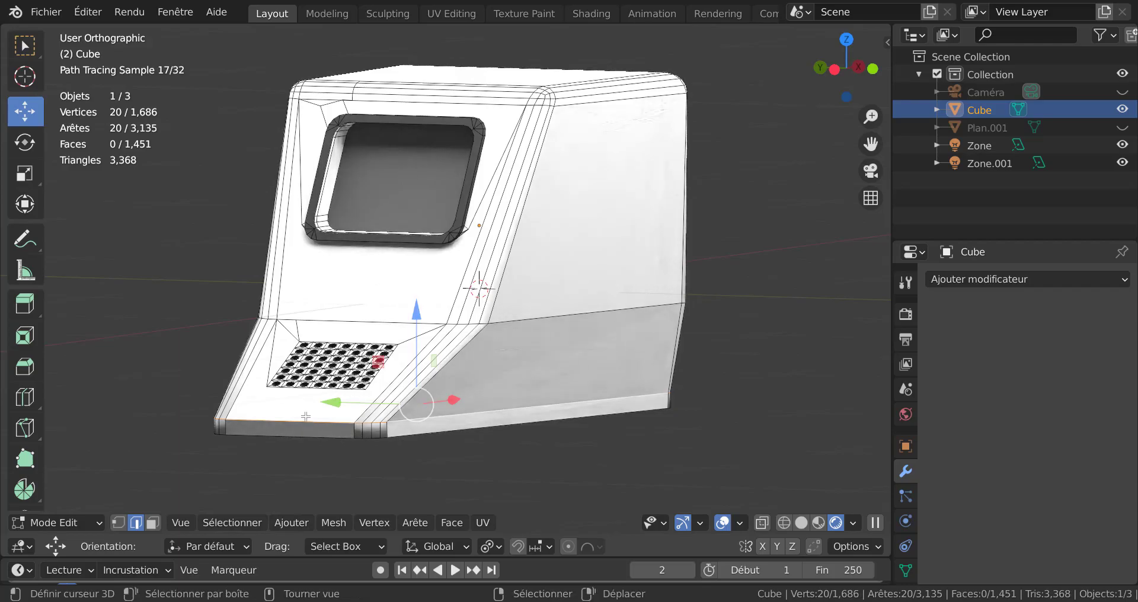
{"action": "left_click", "coordinate": [534, 457]}
{"action": "middle_click_drag", "start_coordinate": [510, 460], "coordinate": [565, 461]}
{"action": "right_click", "coordinate": [475, 421], "text": "alt"}
{"action": "scroll", "coordinate": [564, 452], "scroll_direction": "down", "scroll_amount": 1}
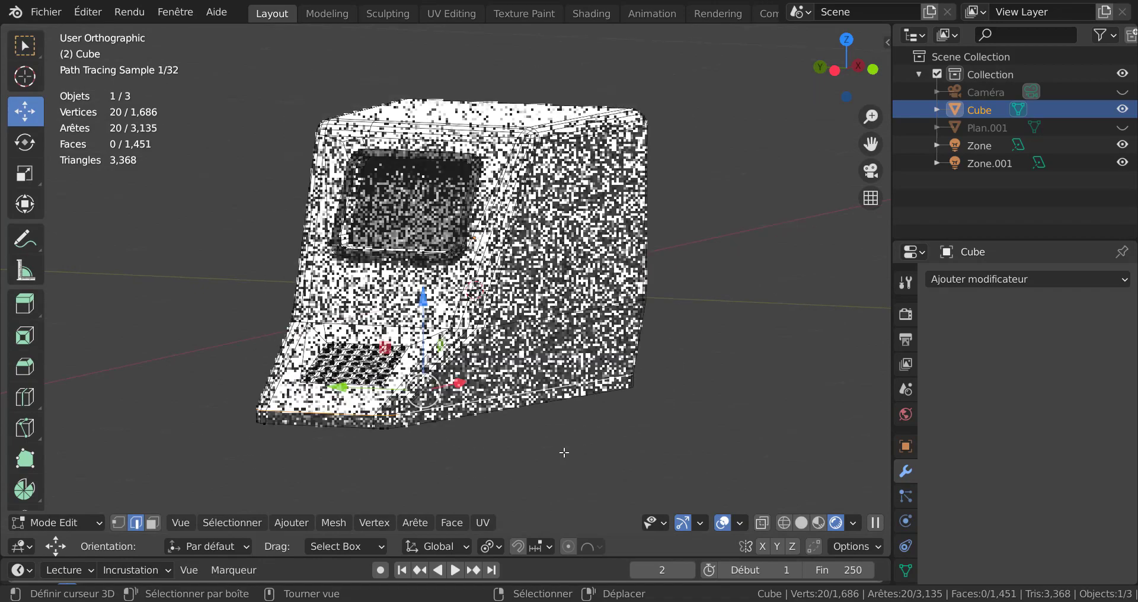
{"action": "middle_click_drag", "start_coordinate": [658, 445], "coordinate": [548, 466]}
Step: Switch to solid shading with X-ray and rip the mesh along the selected loop without moving it
{"action": "left_click", "coordinate": [802, 522]}
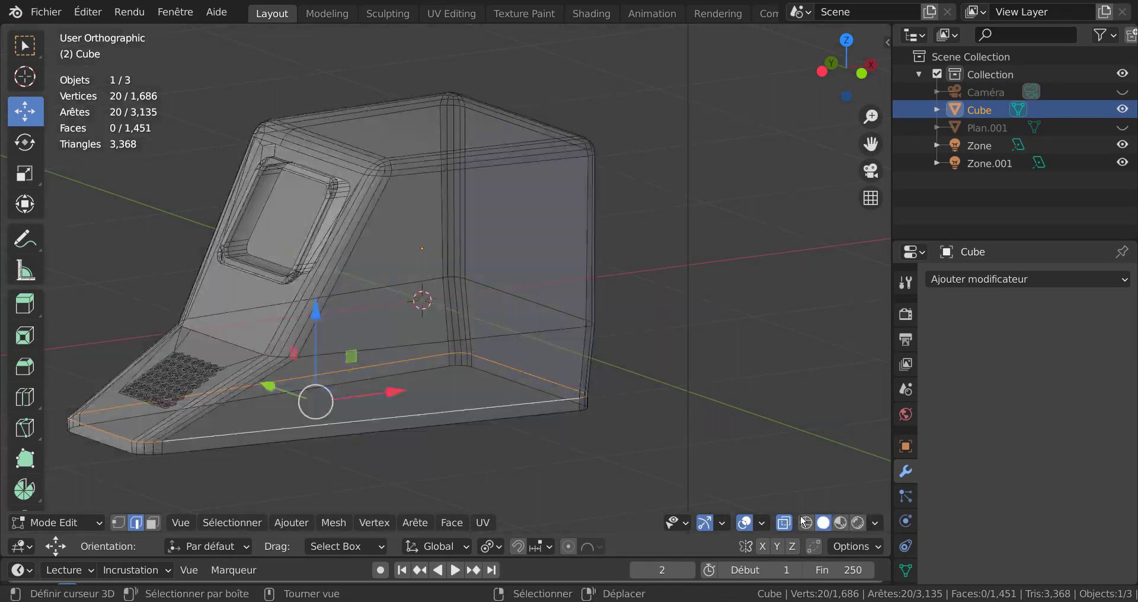
{"action": "middle_click_drag", "start_coordinate": [702, 470], "coordinate": [631, 476]}
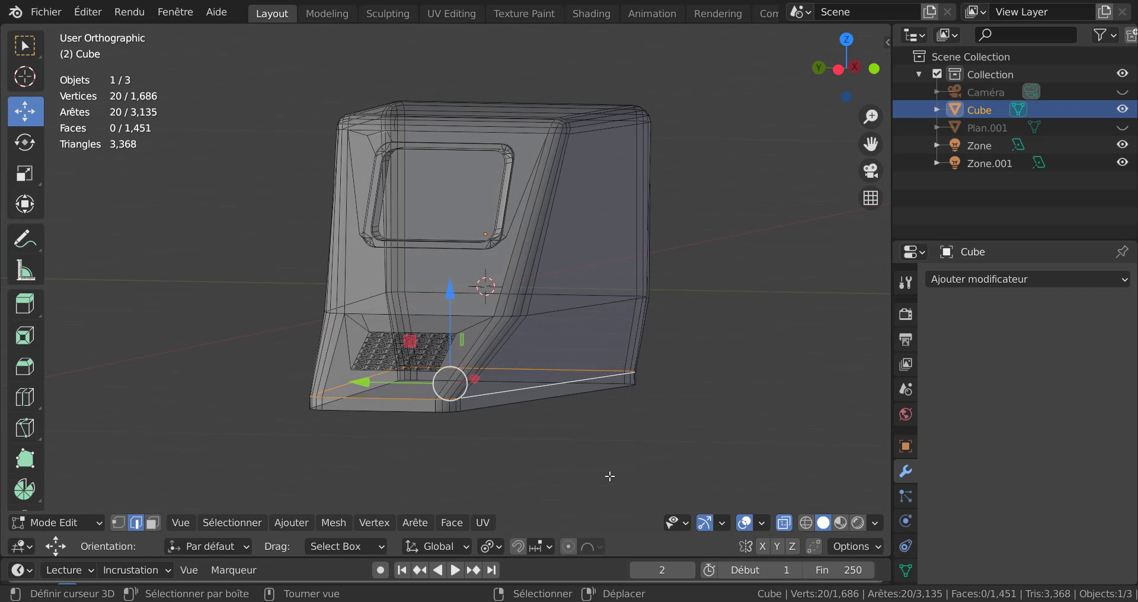
{"action": "key", "text": "v"}
{"action": "left_click", "coordinate": [610, 476]}
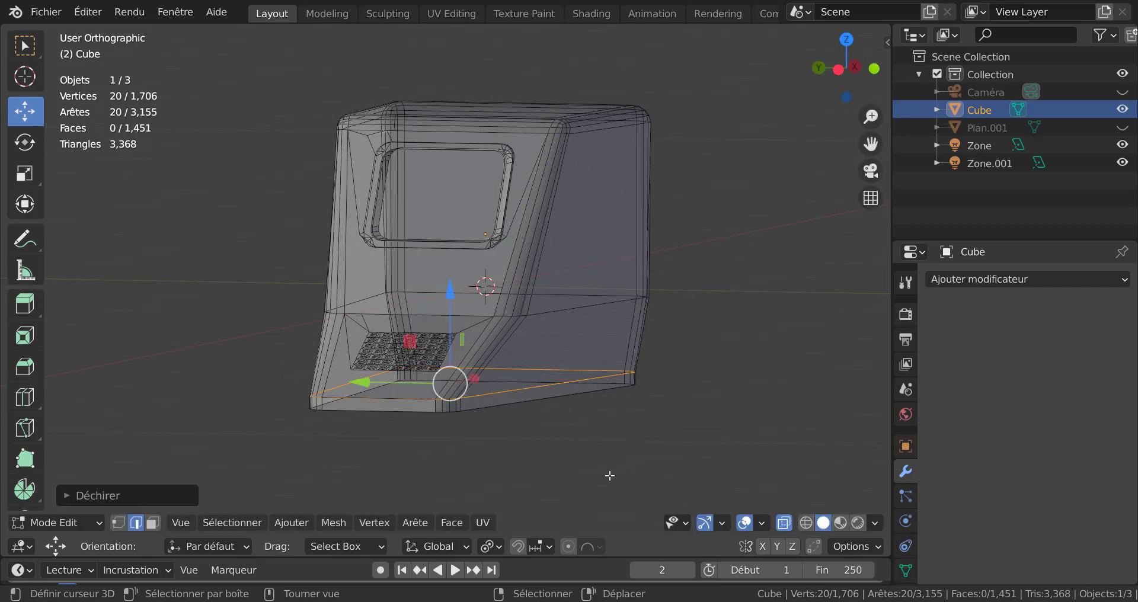
Step: Select all geometry linked to the detached base strip and delete its faces
{"action": "left_click", "coordinate": [455, 417]}
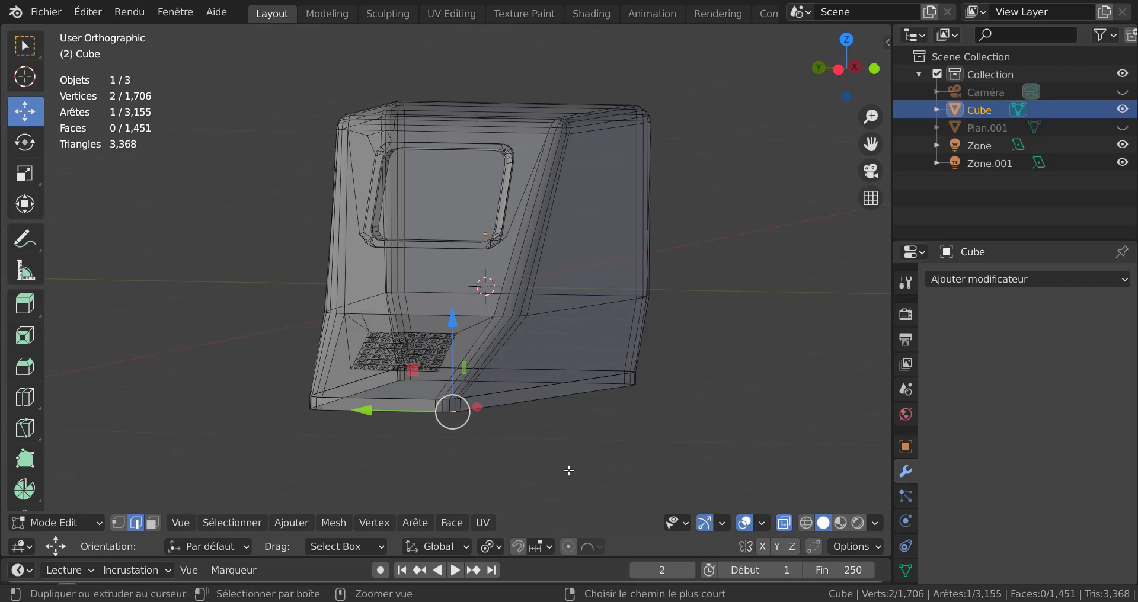
{"action": "key", "text": "ctrl+l"}
{"action": "key", "text": "x"}
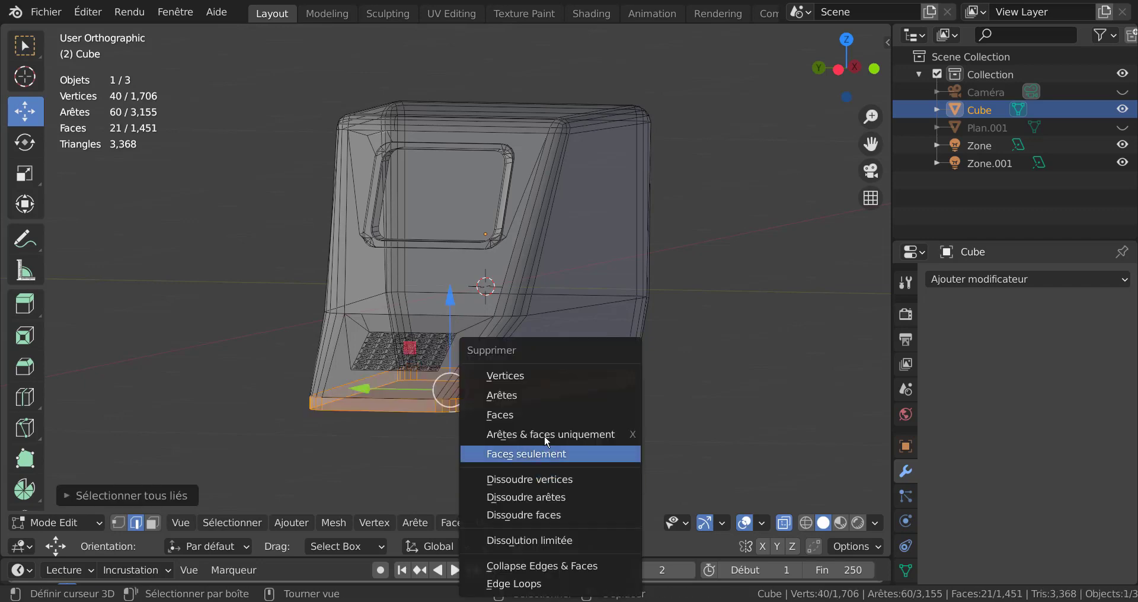
{"action": "left_click", "coordinate": [524, 416]}
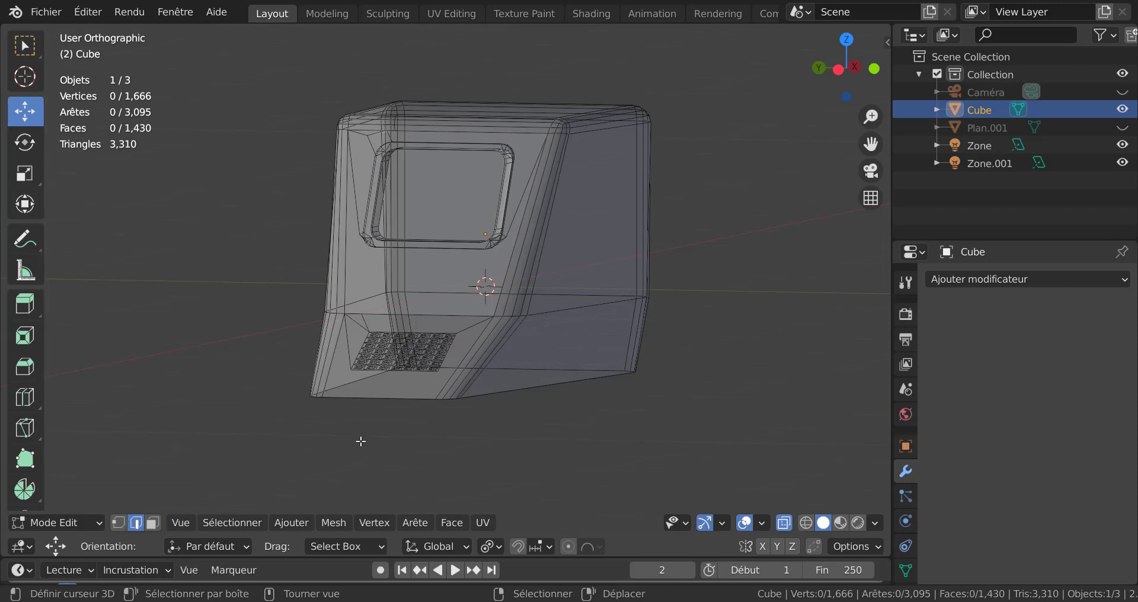
Step: Select the open boundary loop on the cabin's underside and fill it with a single face
{"action": "left_click", "coordinate": [479, 399], "text": "alt"}
{"action": "middle_click_drag", "start_coordinate": [556, 424], "coordinate": [646, 399]}
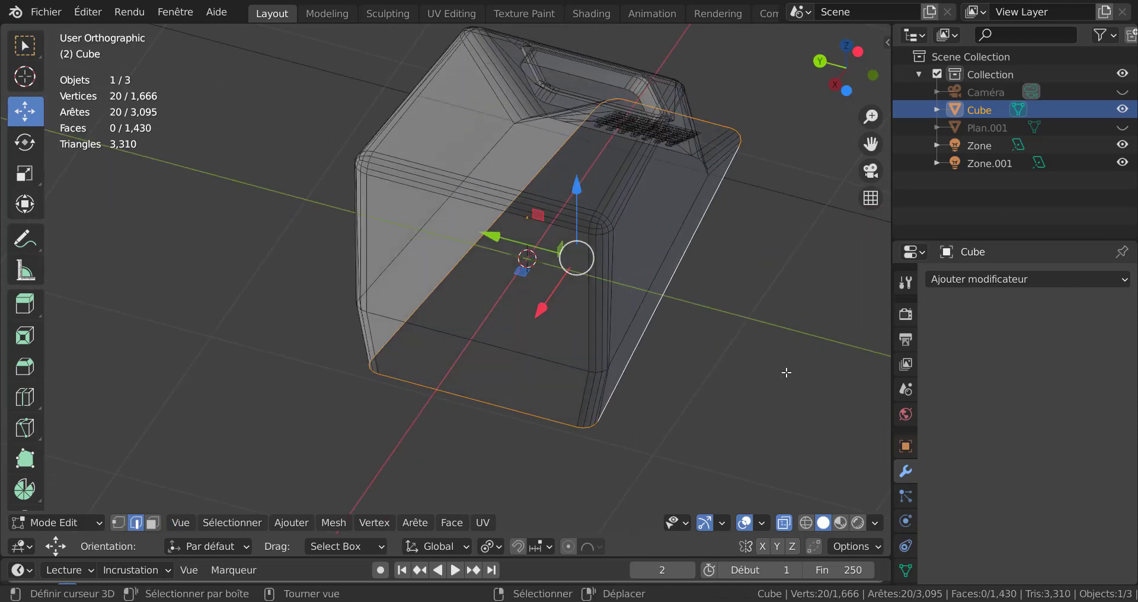
{"action": "key", "text": "f"}
{"action": "left_click", "coordinate": [808, 468]}
Step: From the left view, extrude the underside face down by about 0.07 m to rebuild the base strip
{"action": "key", "text": "KP_1"}
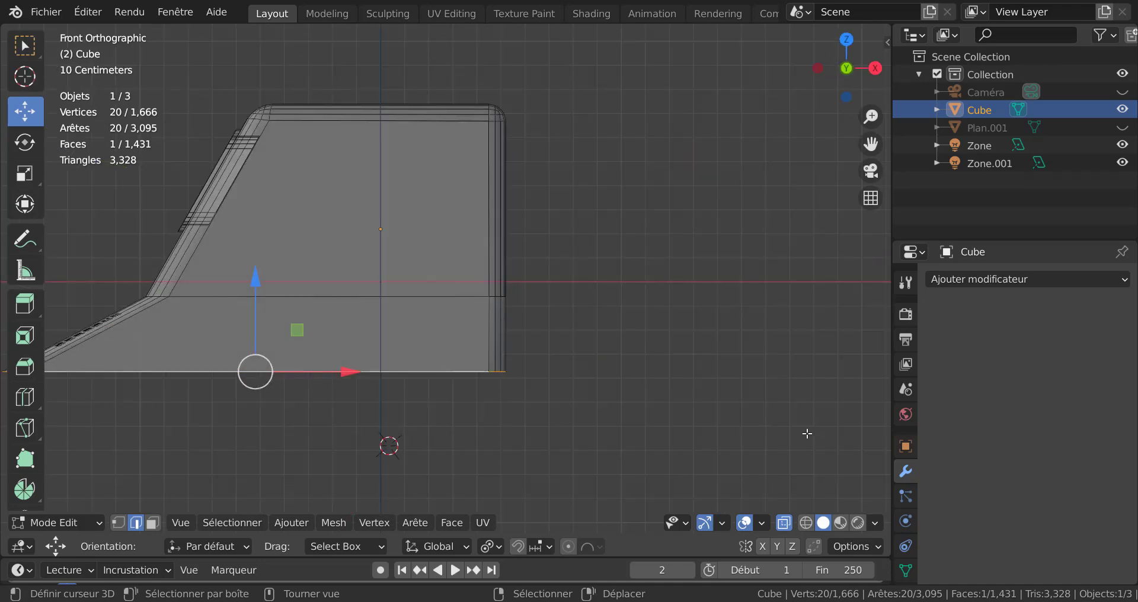
{"action": "middle_click_drag", "start_coordinate": [370, 434], "coordinate": [450, 439]}
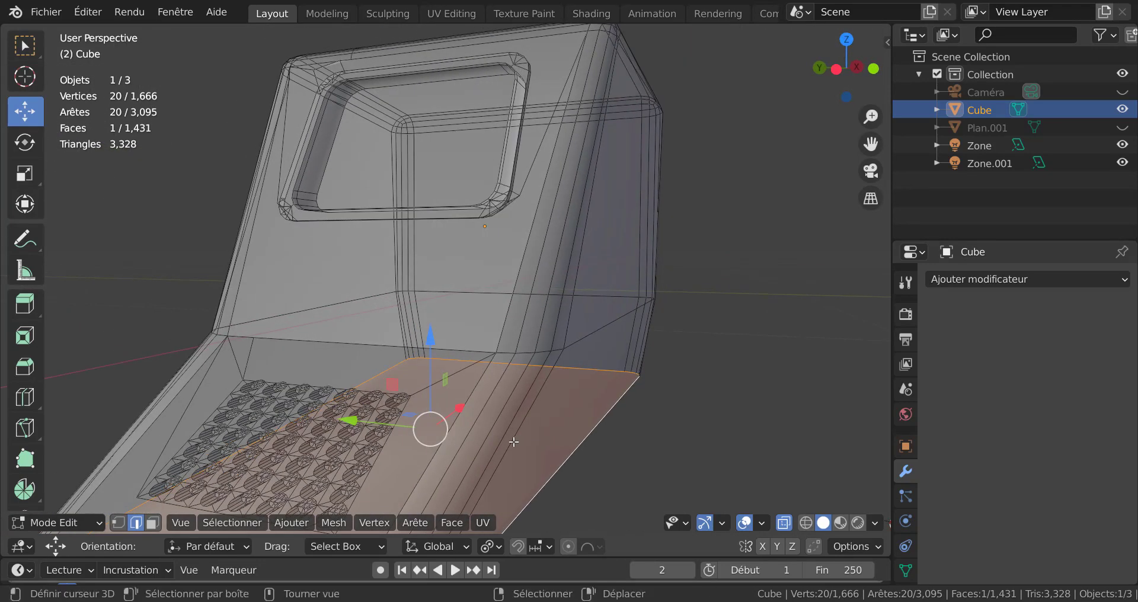
{"action": "key", "text": "ctrl+KP_3"}
{"action": "scroll", "coordinate": [511, 450], "scroll_direction": "up", "scroll_amount": 1}
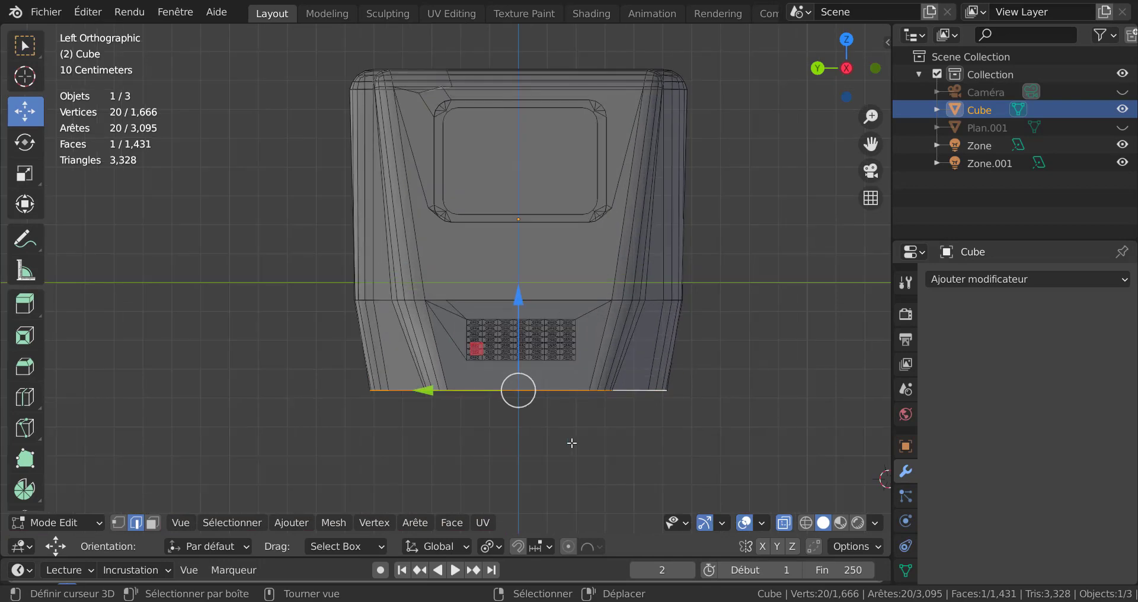
{"action": "key", "text": "e"}
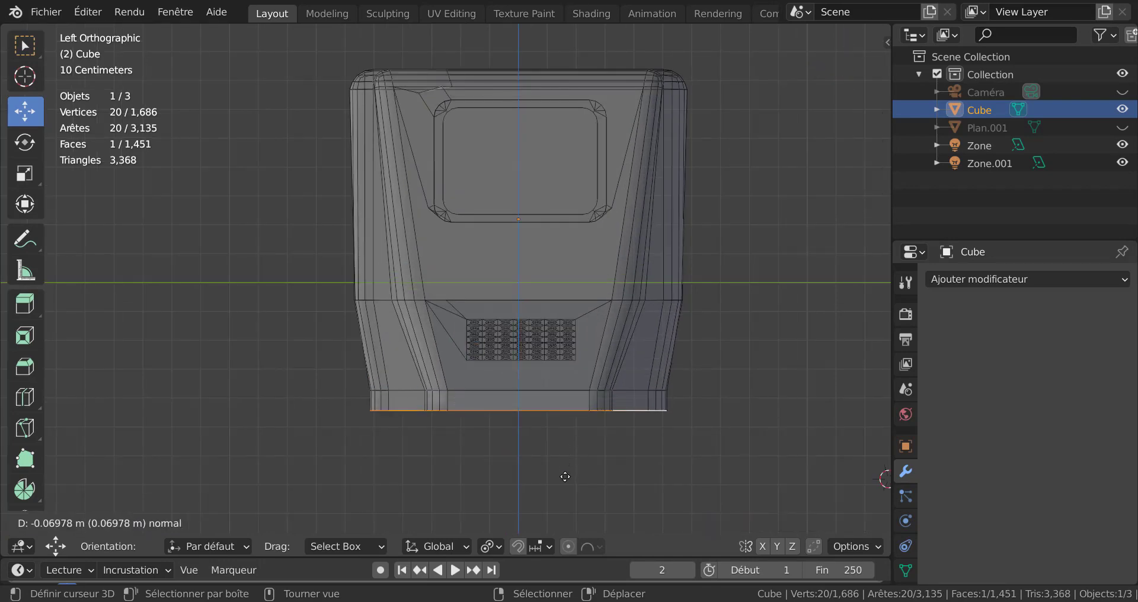
{"action": "left_click", "coordinate": [564, 476]}
Step: Return to Object Mode, switch to rendered shading and check the rebuilt base from a low angle
{"action": "key", "text": "Tab"}
{"action": "left_click", "coordinate": [858, 522]}
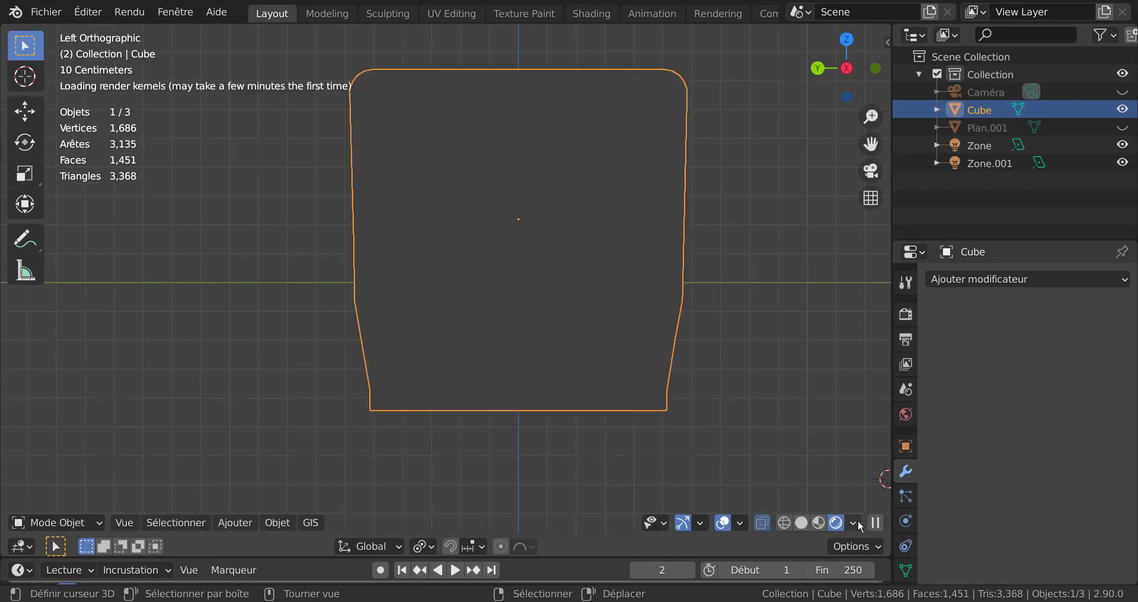
{"action": "middle_click_drag", "start_coordinate": [699, 454], "coordinate": [721, 435]}
{"action": "middle_click_drag", "start_coordinate": [330, 511], "coordinate": [363, 452]}
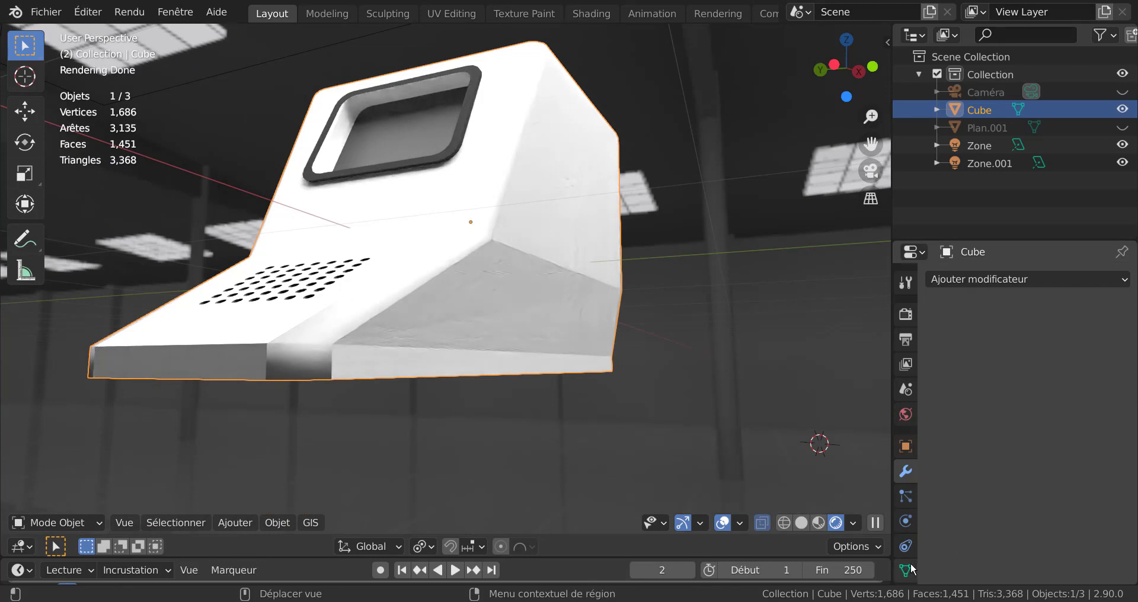
Step: Enable Auto-lisser at 30° in the mesh's normals settings
{"action": "scroll", "coordinate": [912, 569], "scroll_direction": "down", "scroll_amount": 3}
{"action": "left_click", "coordinate": [906, 507]}
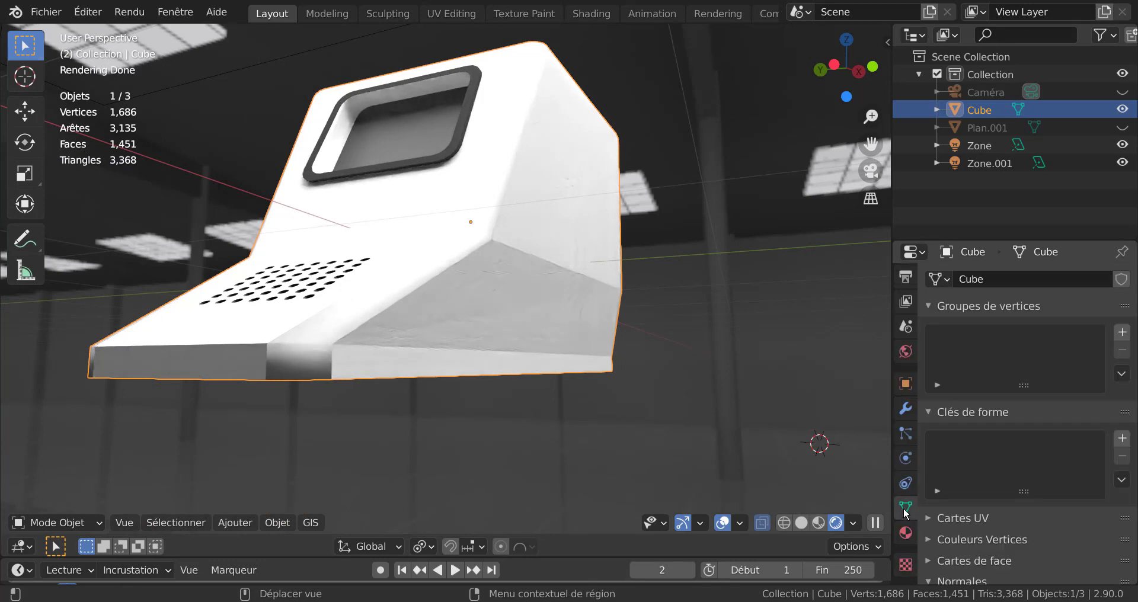
{"action": "scroll", "coordinate": [1028, 465], "scroll_direction": "down", "scroll_amount": 3}
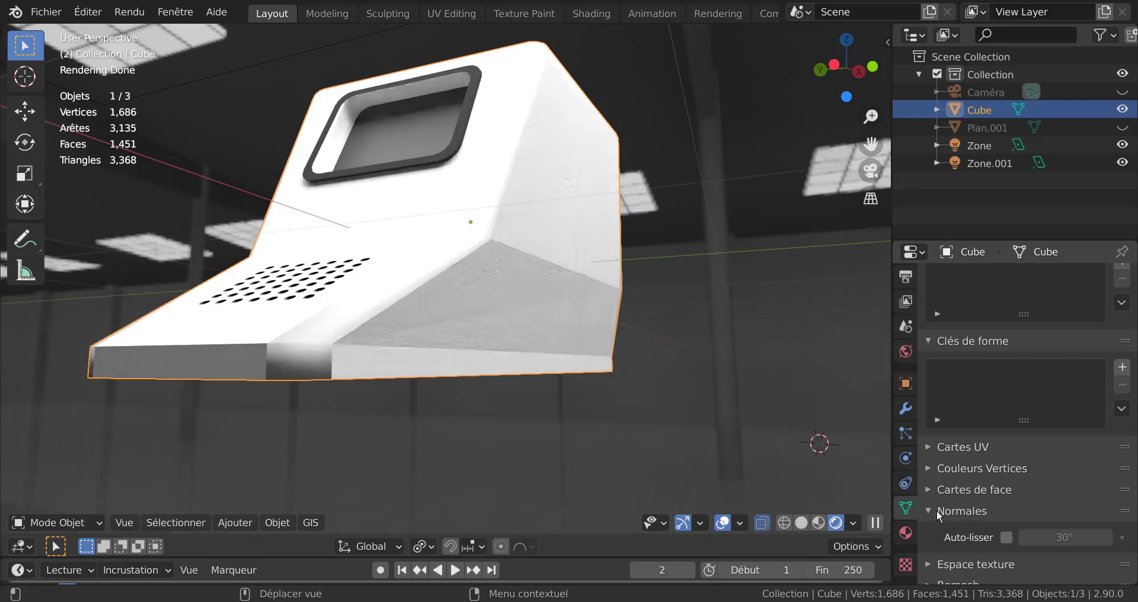
{"action": "left_click", "coordinate": [1005, 537]}
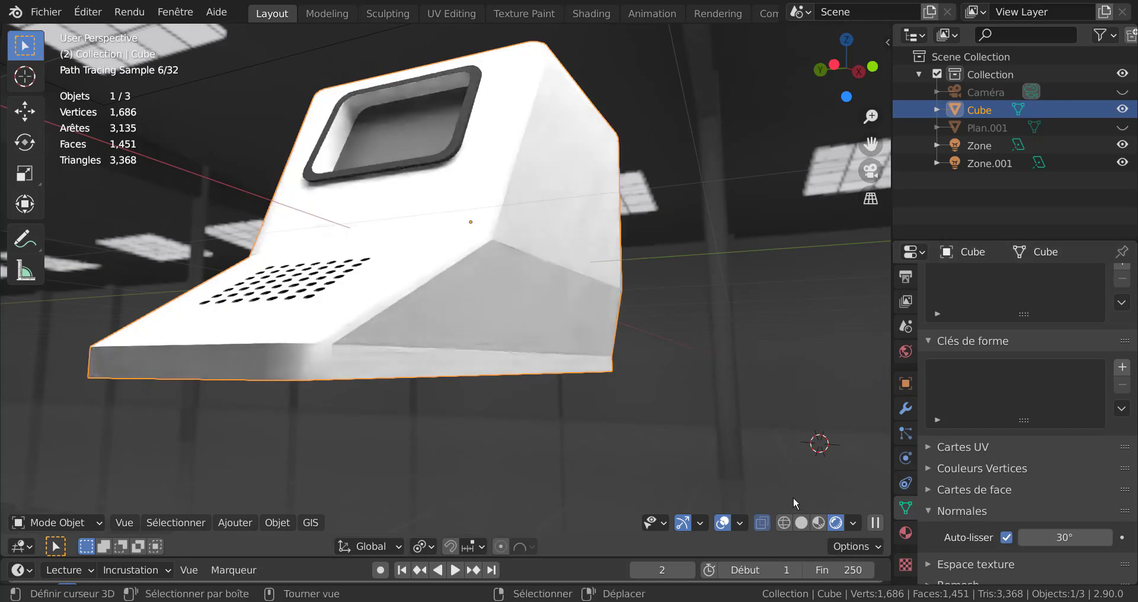
Step: Go back to Edit Mode and, with X-ray off, examine the cabin's mesh from the front and sides
{"action": "middle_click_drag", "start_coordinate": [643, 421], "coordinate": [611, 415]}
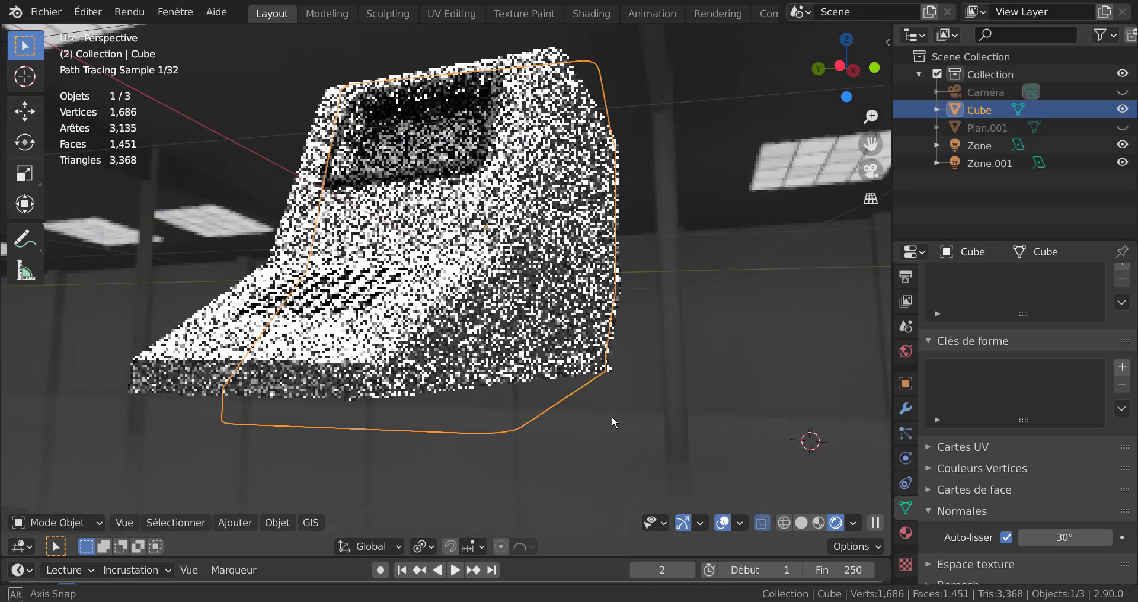
{"action": "key", "text": "Tab"}
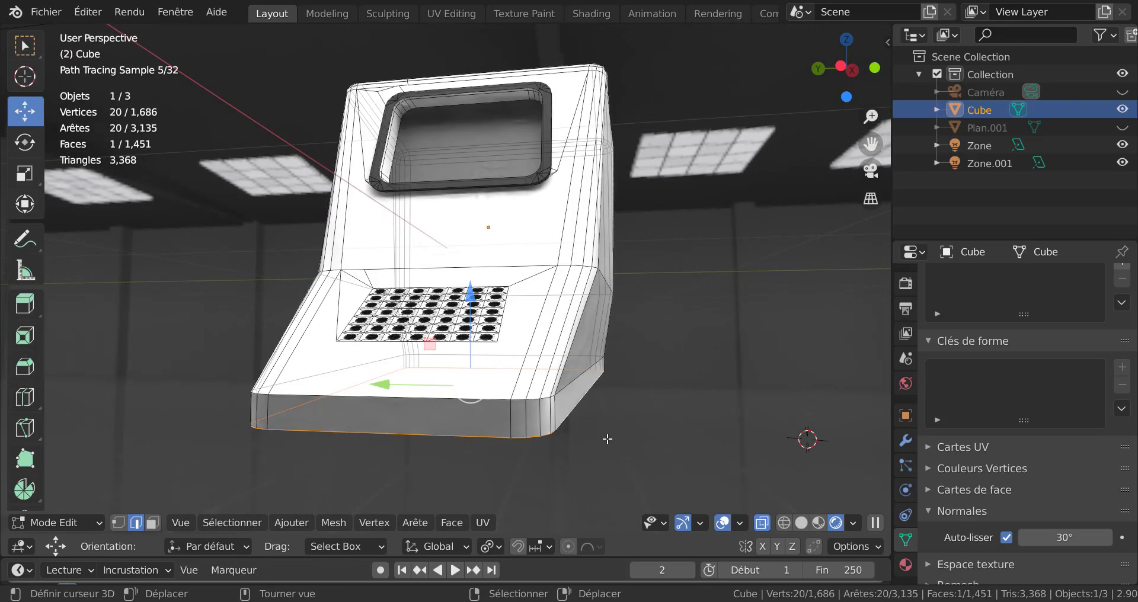
{"action": "mouse_move", "coordinate": [596, 440]}
{"action": "middle_mouse_down"}
{"action": "mouse_move", "coordinate": [664, 441]}
{"action": "mouse_move", "coordinate": [715, 331]}
{"action": "middle_mouse_up"}
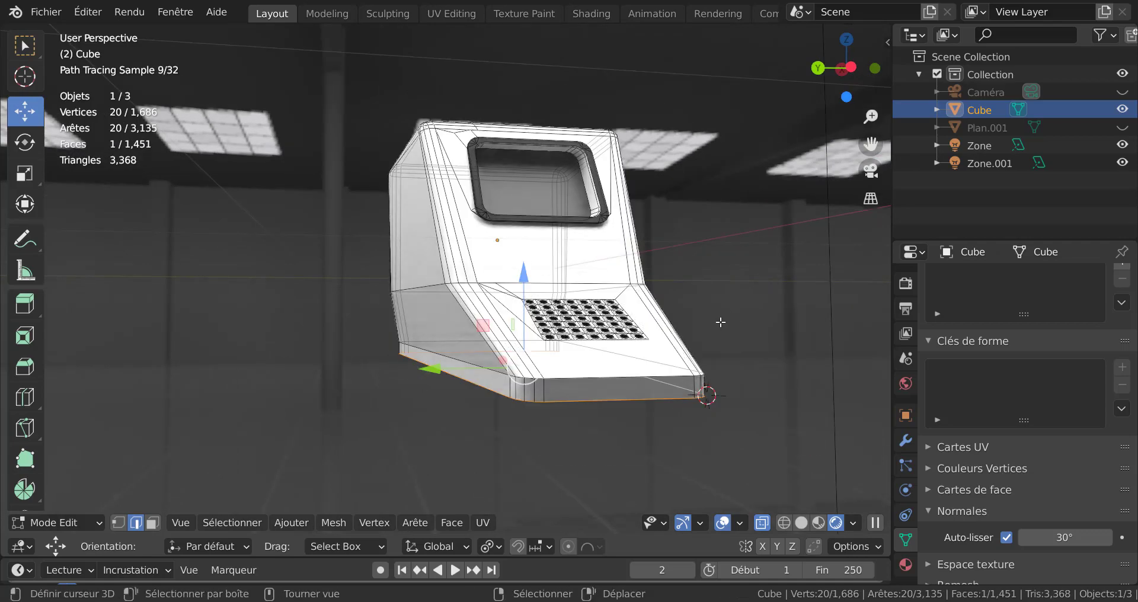
{"action": "middle_click_drag", "start_coordinate": [727, 287], "coordinate": [675, 392]}
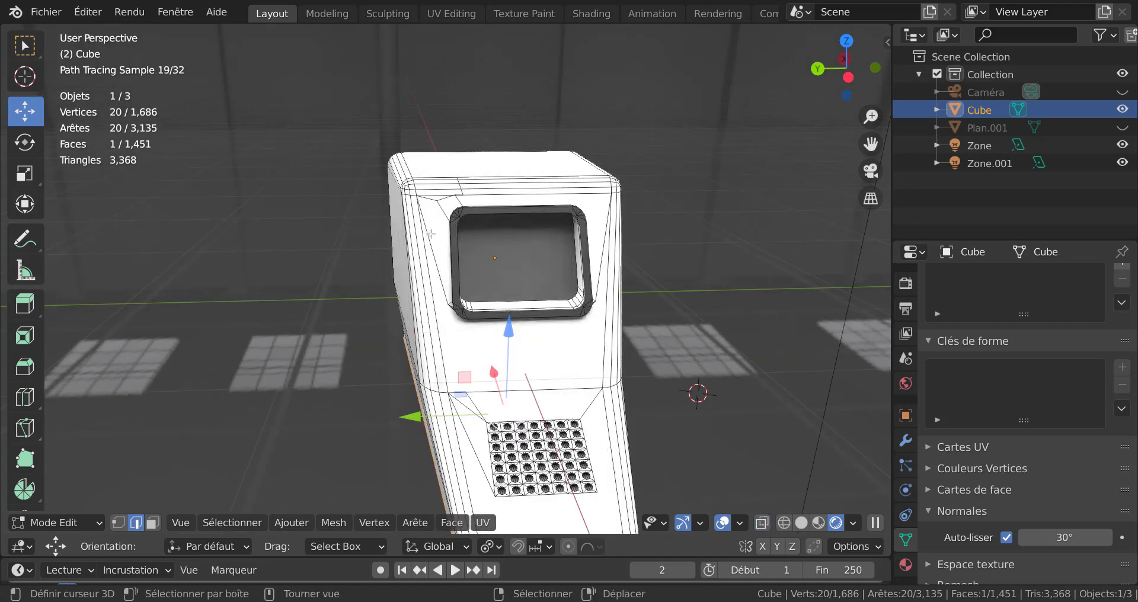
Step: Inspect the cabin's window, grille and base in rendered view, and switch the viewport to solid shading
{"action": "scroll", "coordinate": [431, 234], "scroll_direction": "up", "scroll_amount": 3}
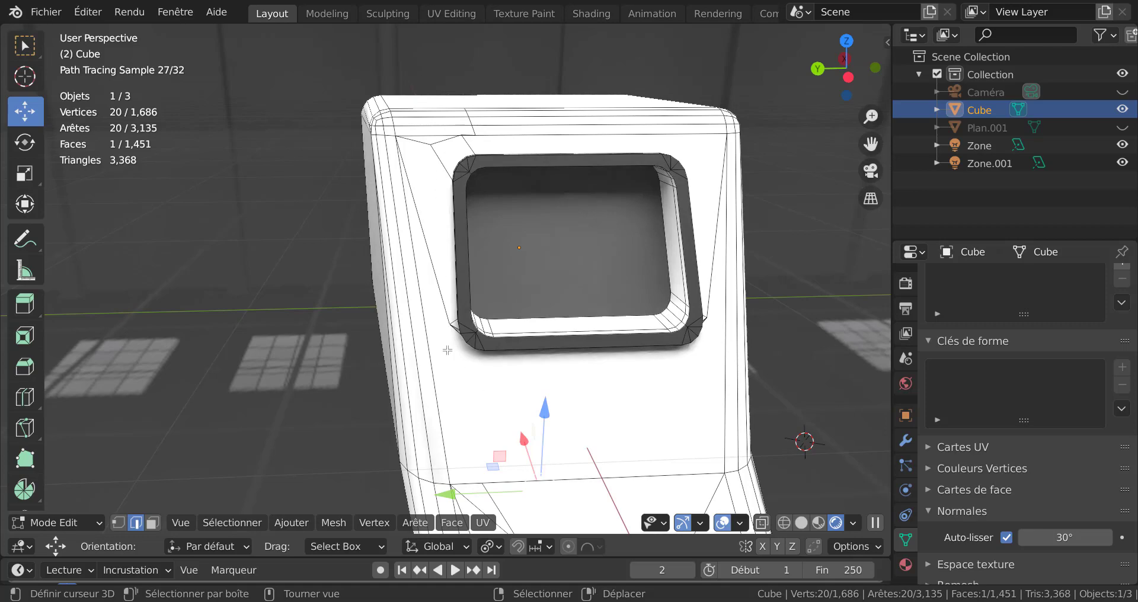
{"action": "scroll", "coordinate": [685, 352], "scroll_direction": "down", "scroll_amount": 3}
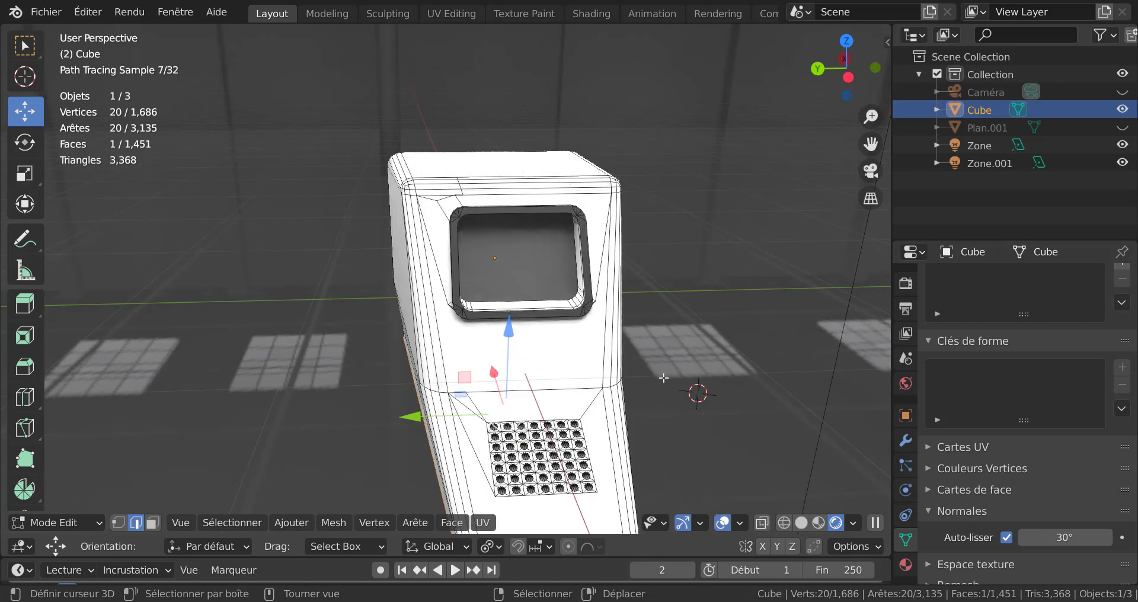
{"action": "middle_click_drag", "start_coordinate": [652, 368], "coordinate": [693, 344]}
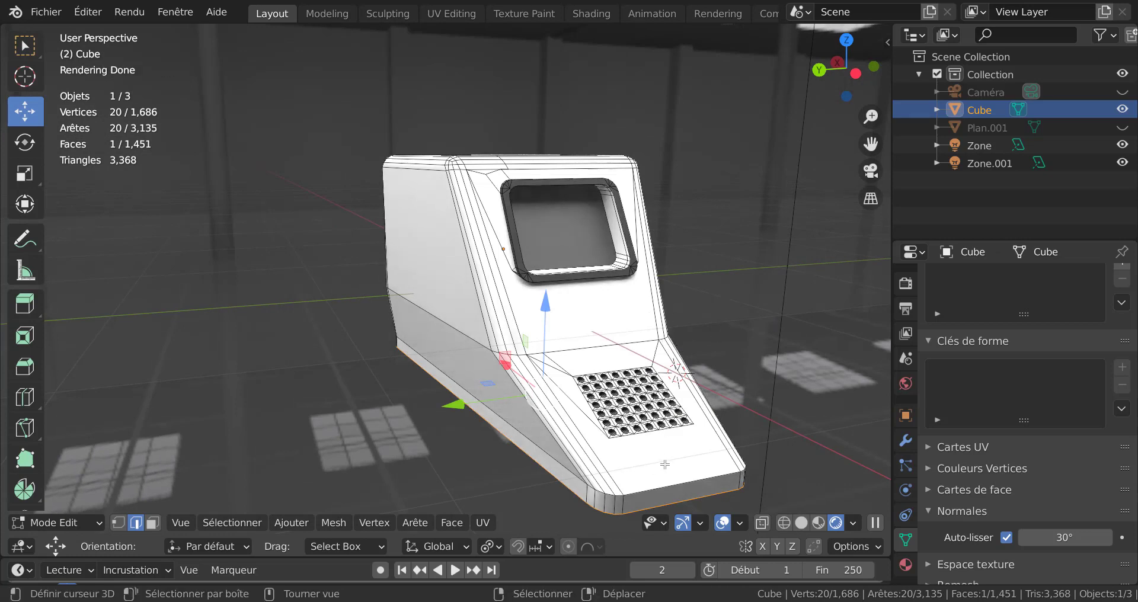
{"action": "mouse_move", "coordinate": [735, 385]}
{"action": "middle_mouse_down"}
{"action": "mouse_move", "coordinate": [723, 375]}
{"action": "mouse_move", "coordinate": [650, 381]}
{"action": "mouse_move", "coordinate": [749, 388]}
{"action": "mouse_move", "coordinate": [728, 393]}
{"action": "middle_mouse_up"}
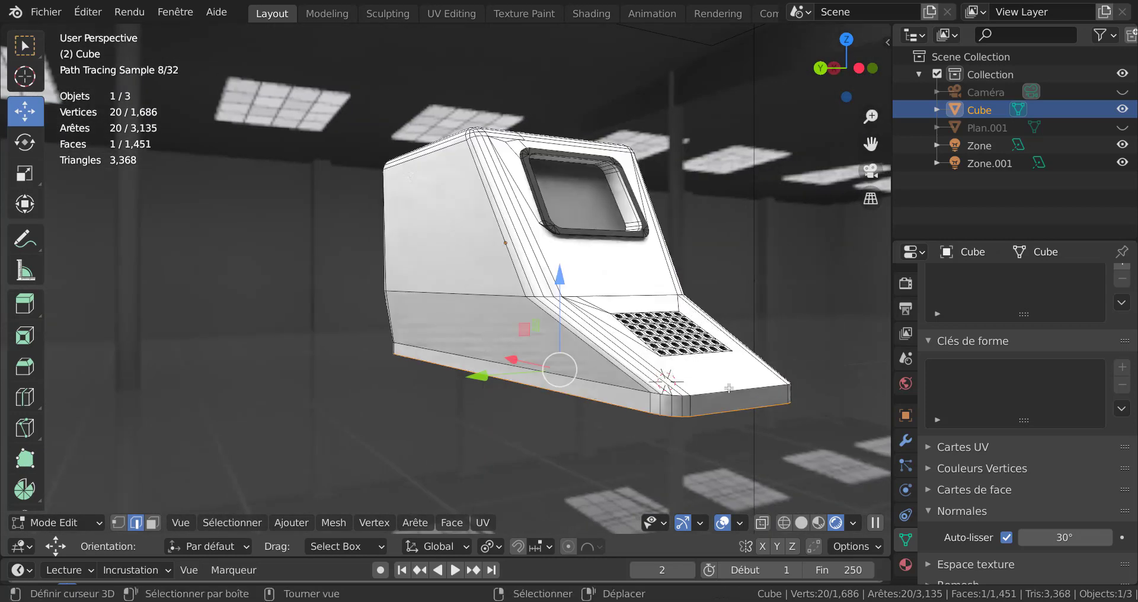
{"action": "left_click", "coordinate": [801, 523]}
{"action": "key", "text": "3"}
{"action": "left_click", "coordinate": [741, 391]}
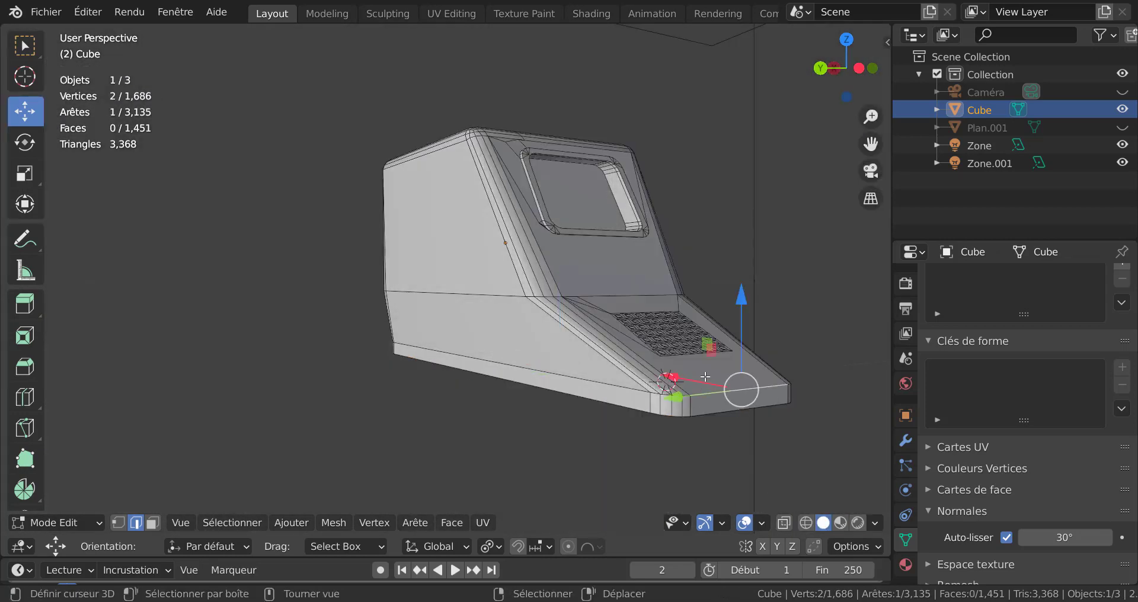
Step: Select the sloped face around the grille and extend the selection to similar faces with Co-planiare to check its flatness
{"action": "left_click", "coordinate": [706, 376]}
{"action": "middle_click_drag", "start_coordinate": [705, 376], "coordinate": [471, 376], "text": "shift"}
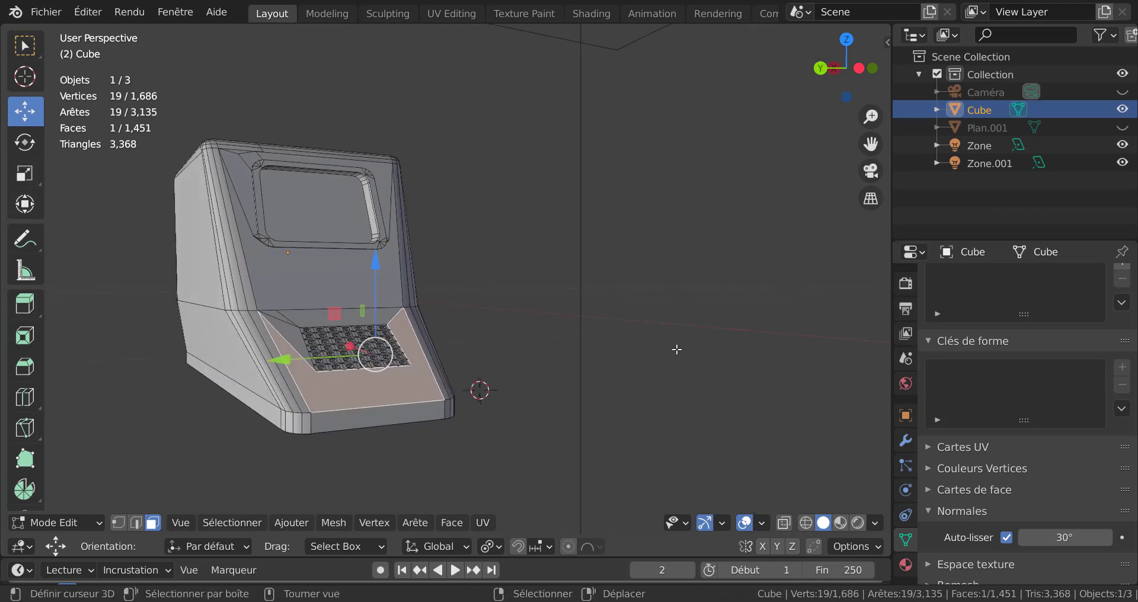
{"action": "key", "text": "q"}
{"action": "key", "text": "q"}
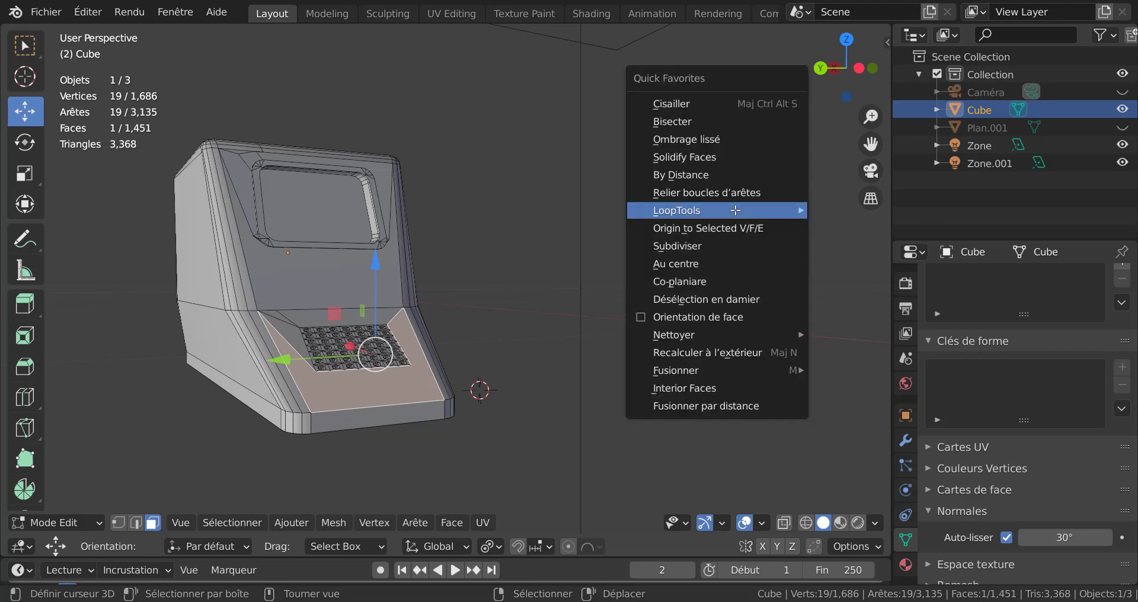
{"action": "left_click", "coordinate": [715, 281]}
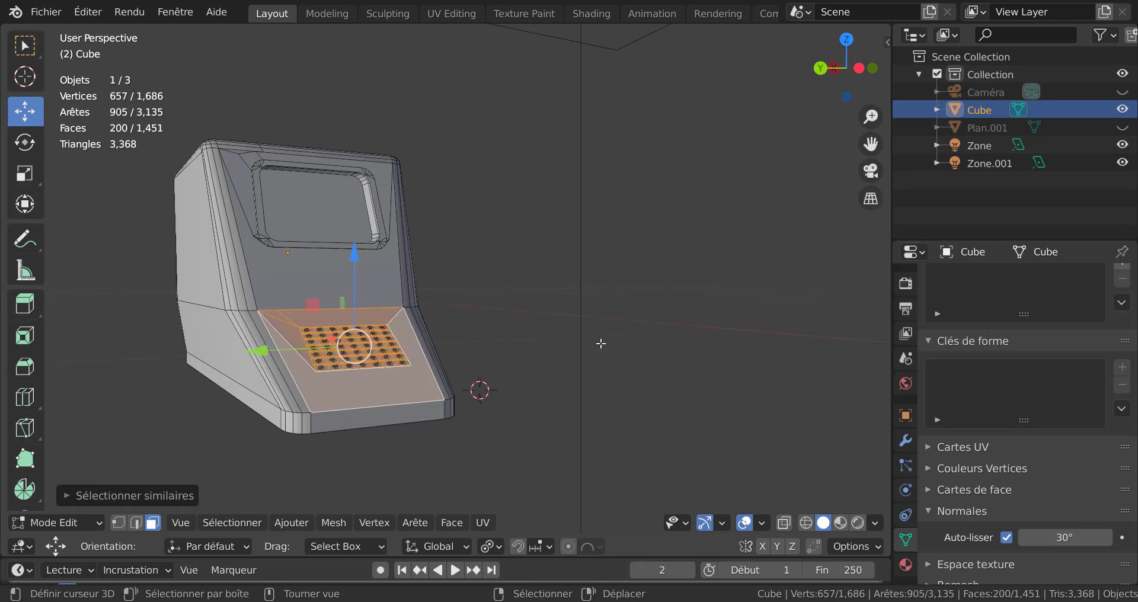
{"action": "scroll", "coordinate": [308, 333], "scroll_direction": "up", "scroll_amount": 3}
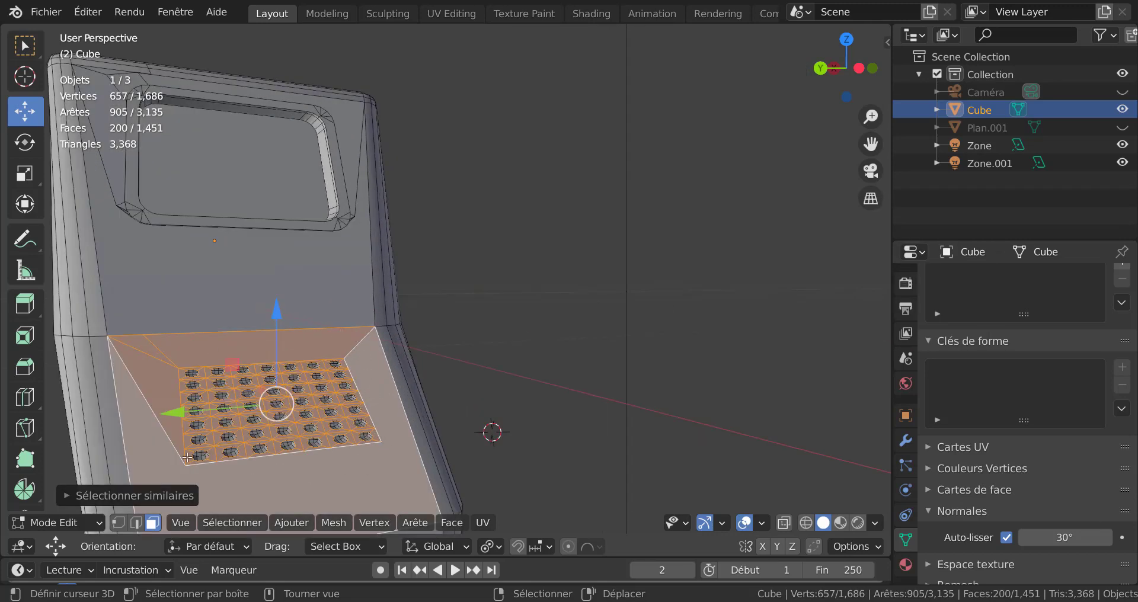
Step: Select the large front face below the window, extend it to all coplanar faces and examine the window surround
{"action": "left_click", "coordinate": [244, 277]}
{"action": "scroll", "coordinate": [654, 244], "scroll_direction": "down", "scroll_amount": 3}
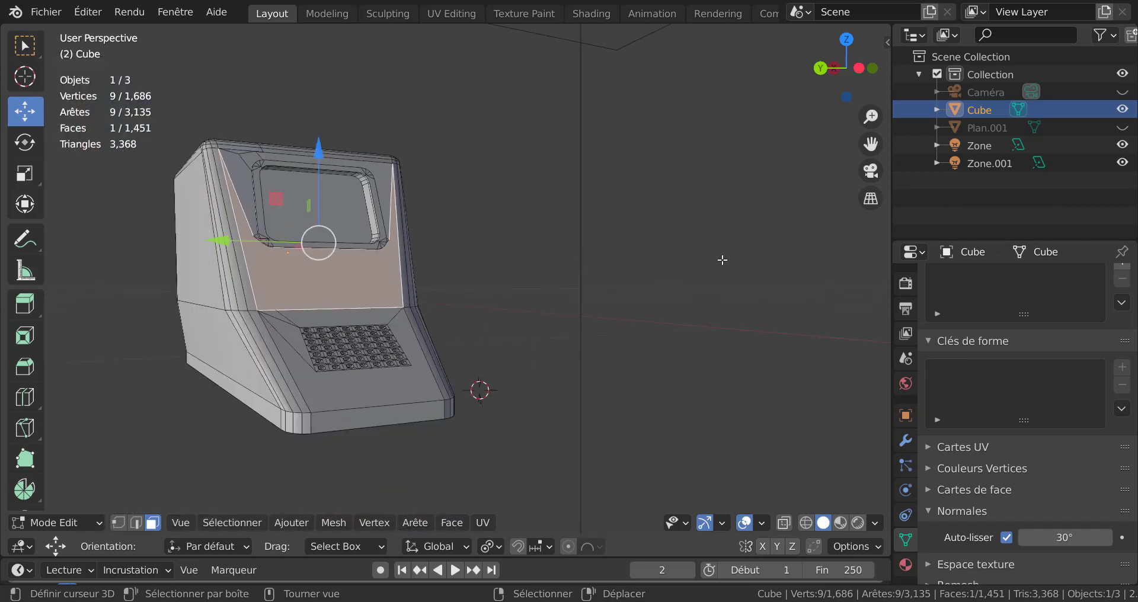
{"action": "key", "text": "q"}
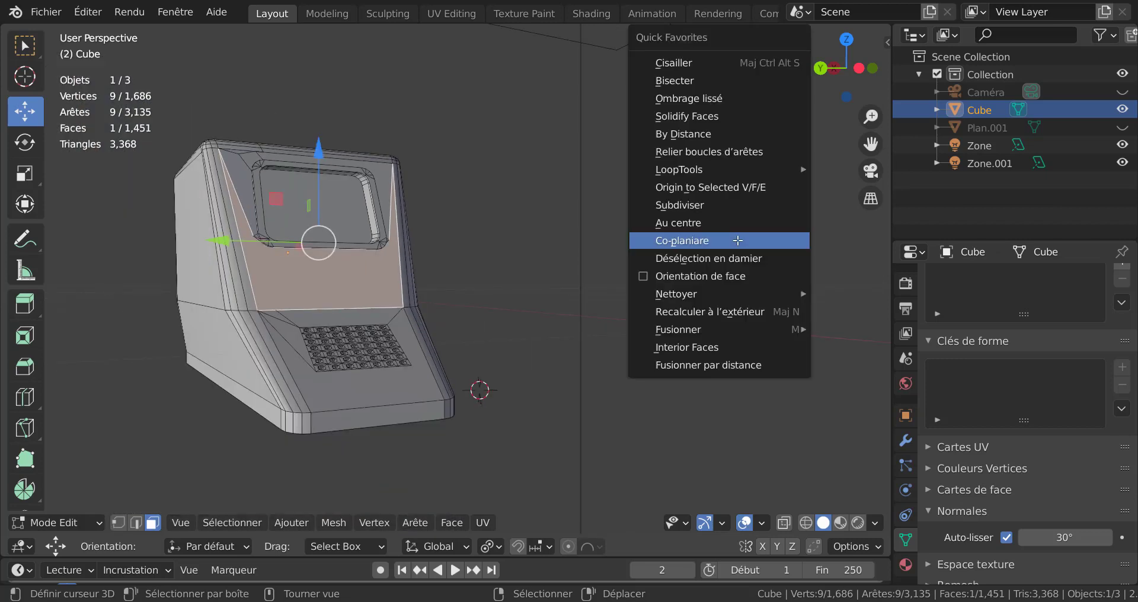
{"action": "left_click", "coordinate": [738, 239]}
{"action": "middle_click_drag", "start_coordinate": [420, 237], "coordinate": [632, 298]}
{"action": "scroll", "coordinate": [475, 302], "scroll_direction": "up", "scroll_amount": 2}
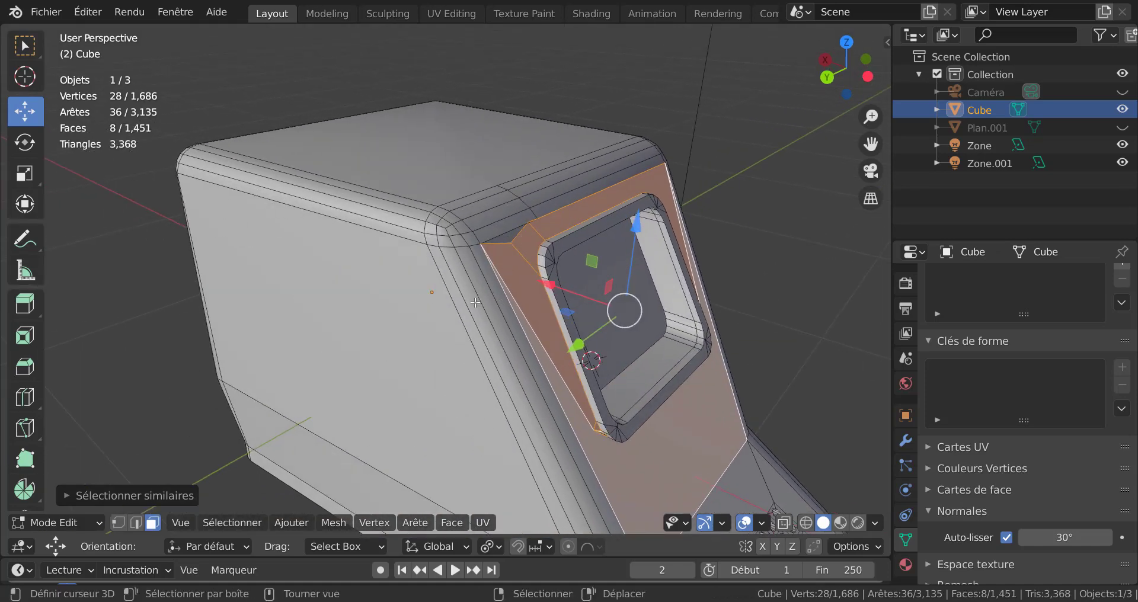
{"action": "middle_click_drag", "start_coordinate": [475, 302], "coordinate": [442, 291]}
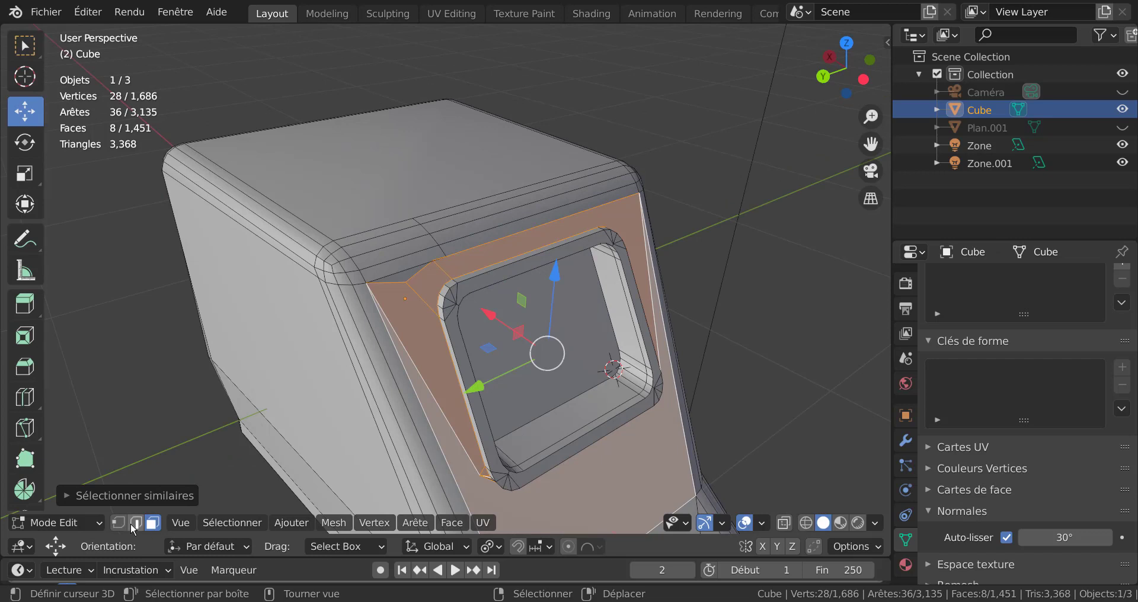
Step: Dissolve the short diagonal edge above the window's upper corner with Dissoudre arêtes
{"action": "left_click", "coordinate": [136, 522]}
{"action": "left_click", "coordinate": [419, 272]}
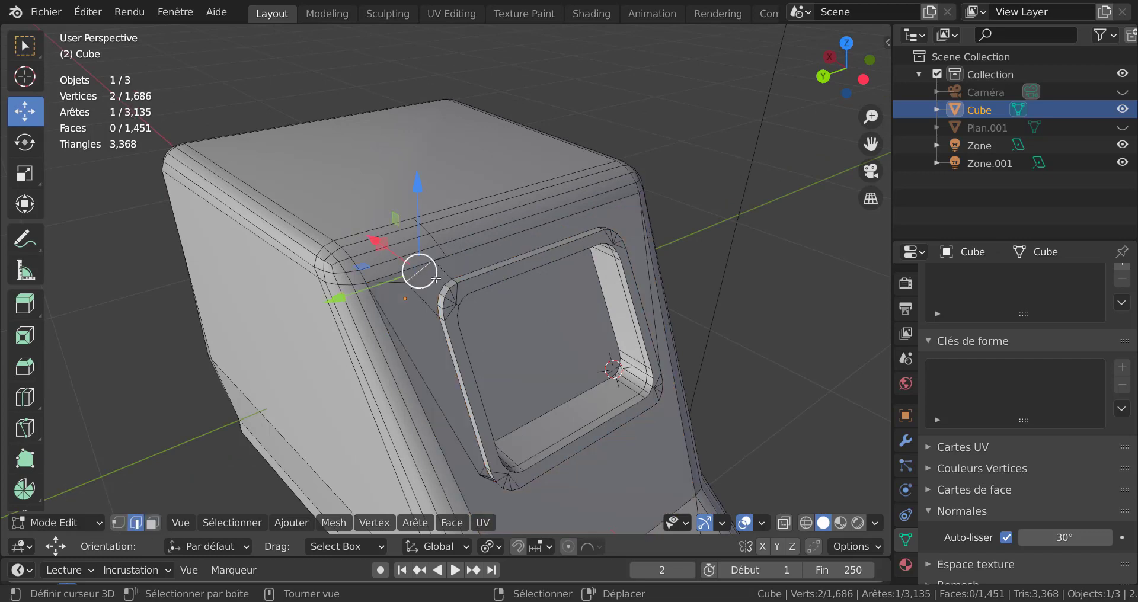
{"action": "scroll", "coordinate": [422, 255], "scroll_direction": "up", "scroll_amount": 2}
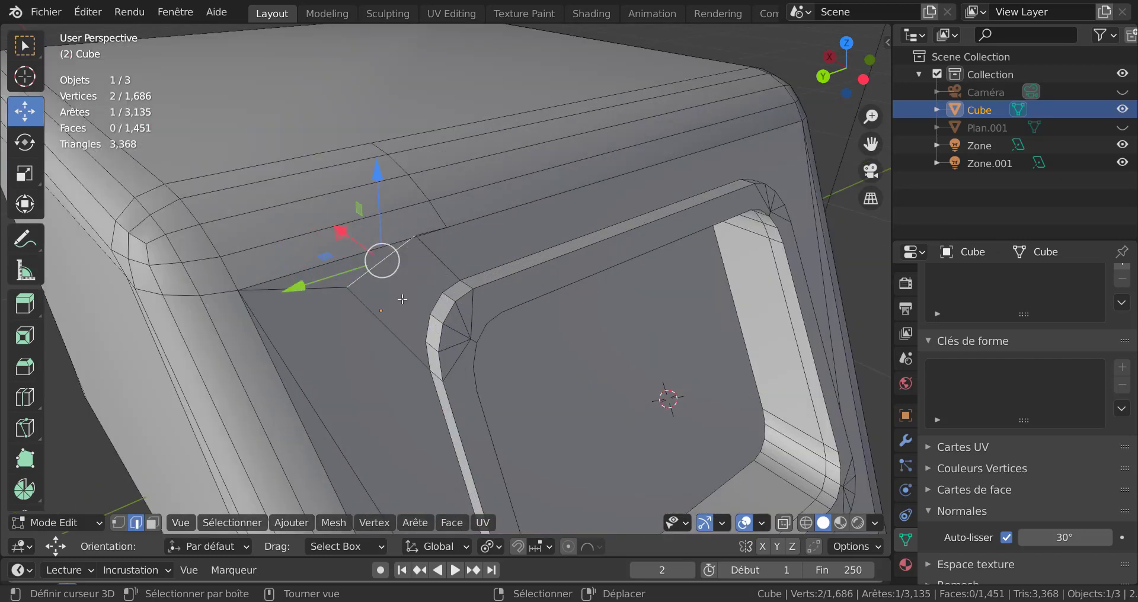
{"action": "key", "text": "x"}
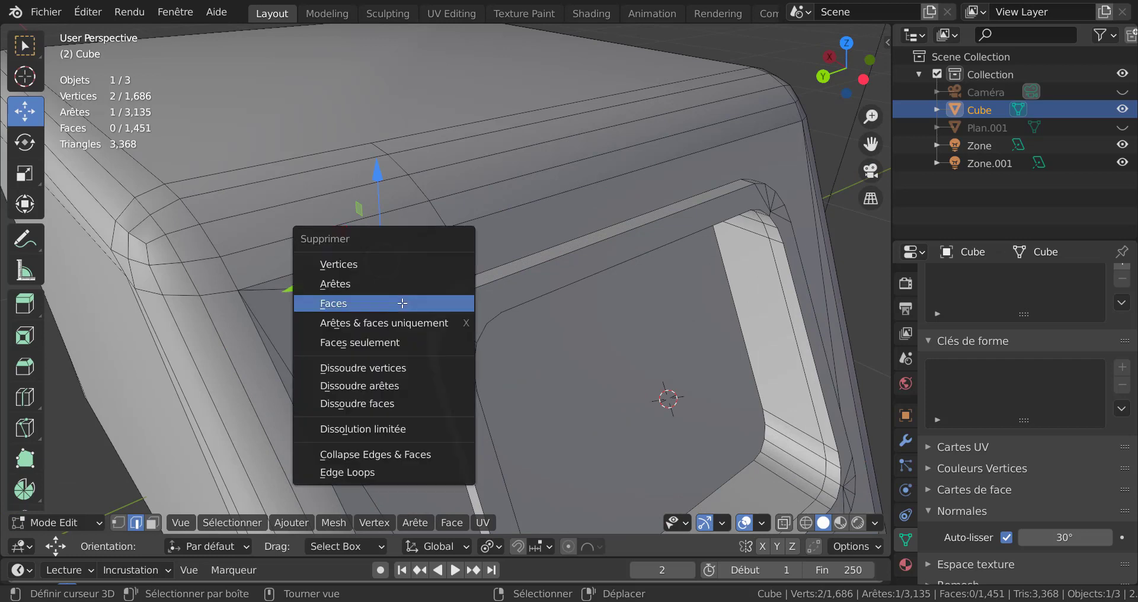
{"action": "left_click", "coordinate": [371, 386]}
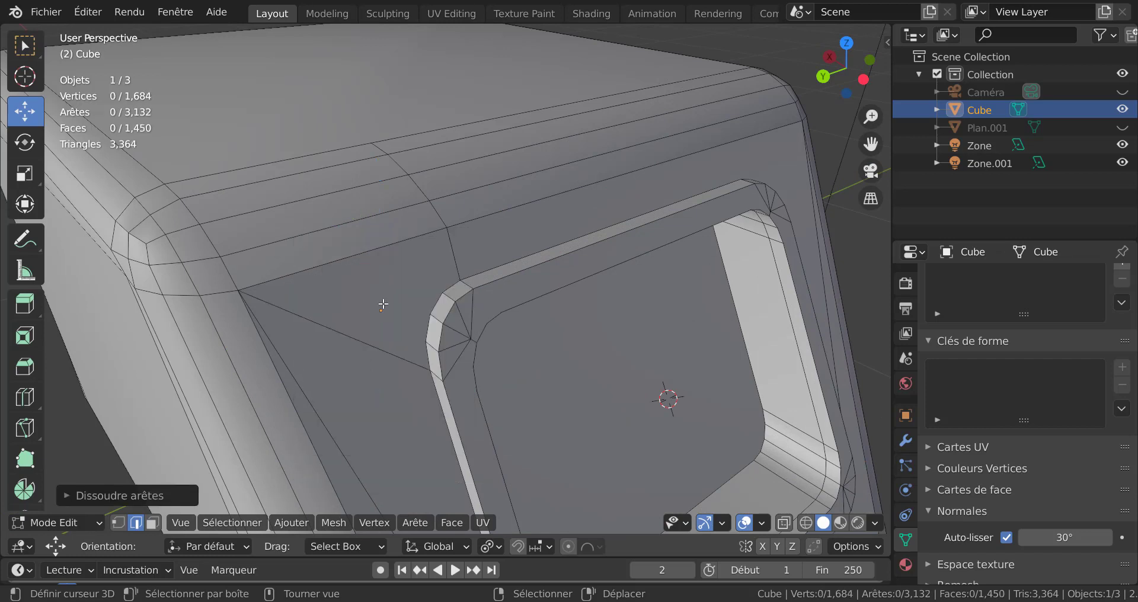
Step: Select the merged face at the window's upper corner and use Co-planiare to check that the front is flat
{"action": "left_click", "coordinate": [380, 366]}
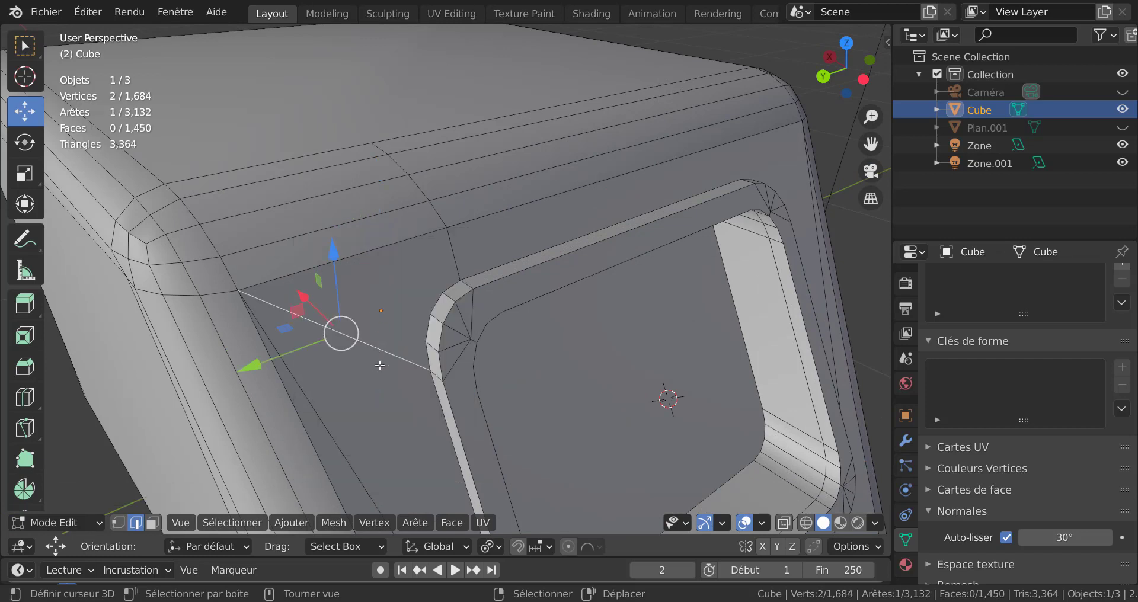
{"action": "left_click", "coordinate": [154, 523]}
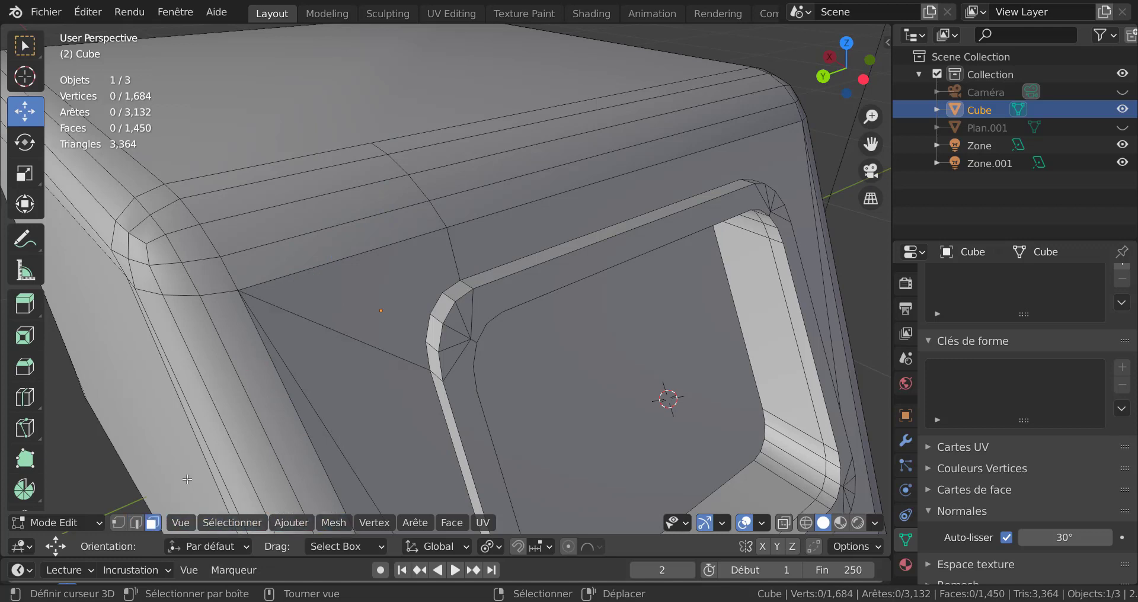
{"action": "left_click", "coordinate": [356, 328]}
{"action": "scroll", "coordinate": [356, 327], "scroll_direction": "down", "scroll_amount": 5}
{"action": "key", "text": "q"}
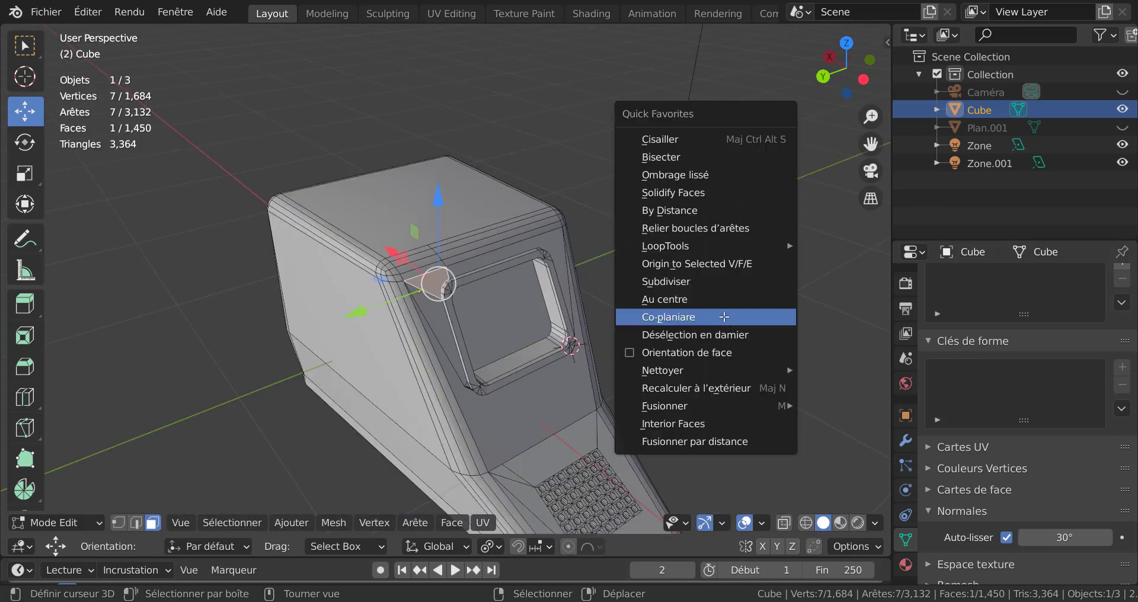
{"action": "left_click", "coordinate": [724, 320]}
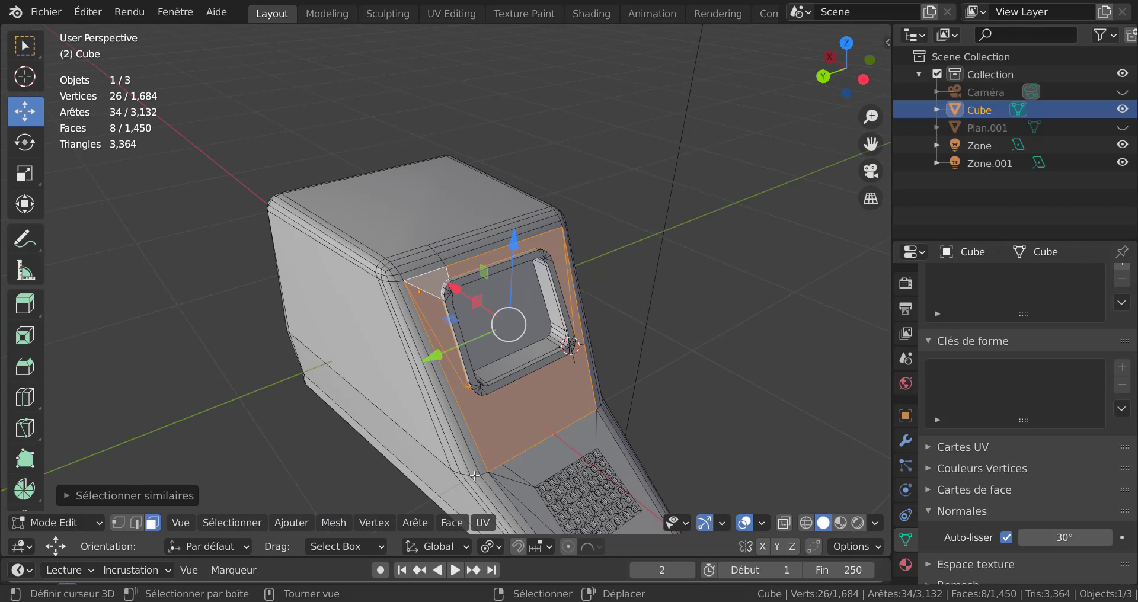
Step: Check the front's shading in Object Mode, and return to Edit Mode to examine the window area
{"action": "key", "text": "Tab"}
{"action": "middle_click_drag", "start_coordinate": [682, 384], "coordinate": [662, 369]}
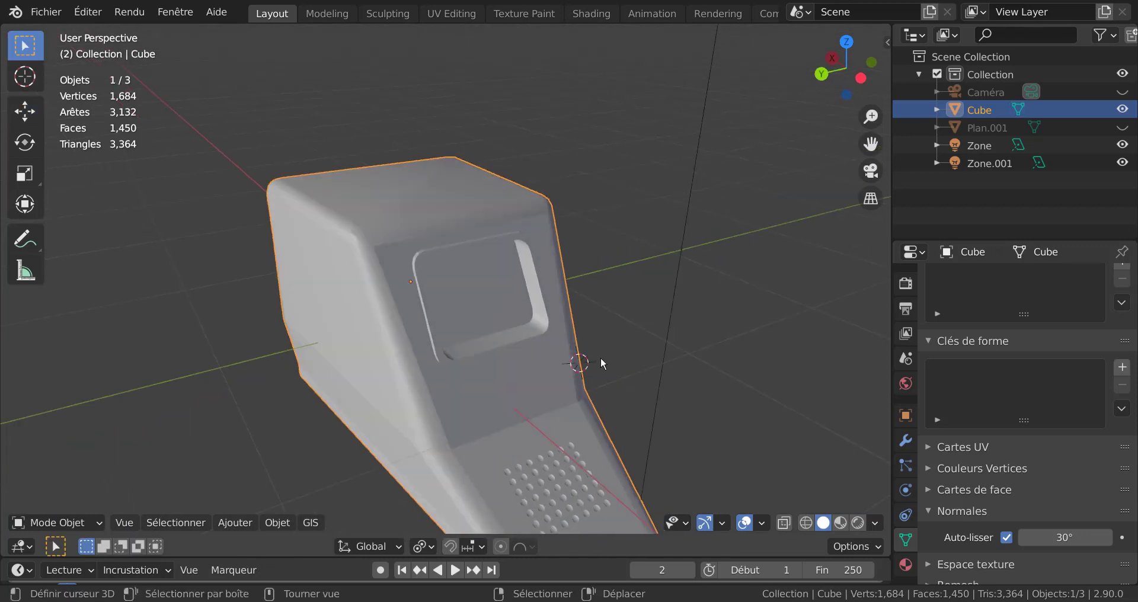
{"action": "key", "text": "Tab"}
{"action": "scroll", "coordinate": [475, 263], "scroll_direction": "up", "scroll_amount": 3}
{"action": "scroll", "coordinate": [444, 307], "scroll_direction": "down", "scroll_amount": 3}
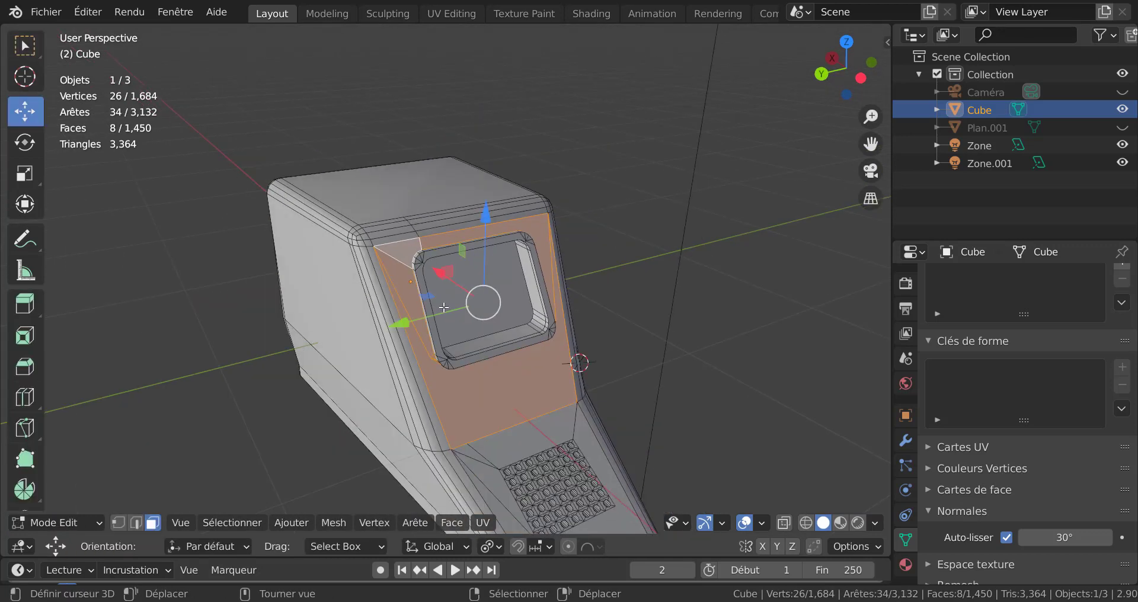
{"action": "middle_click_drag", "start_coordinate": [502, 361], "coordinate": [525, 373]}
Step: Check the flatness of the cabin's opposite side by selecting its lower face with coplanar faces, and select the upper face
{"action": "middle_click_drag", "start_coordinate": [641, 361], "coordinate": [541, 345]}
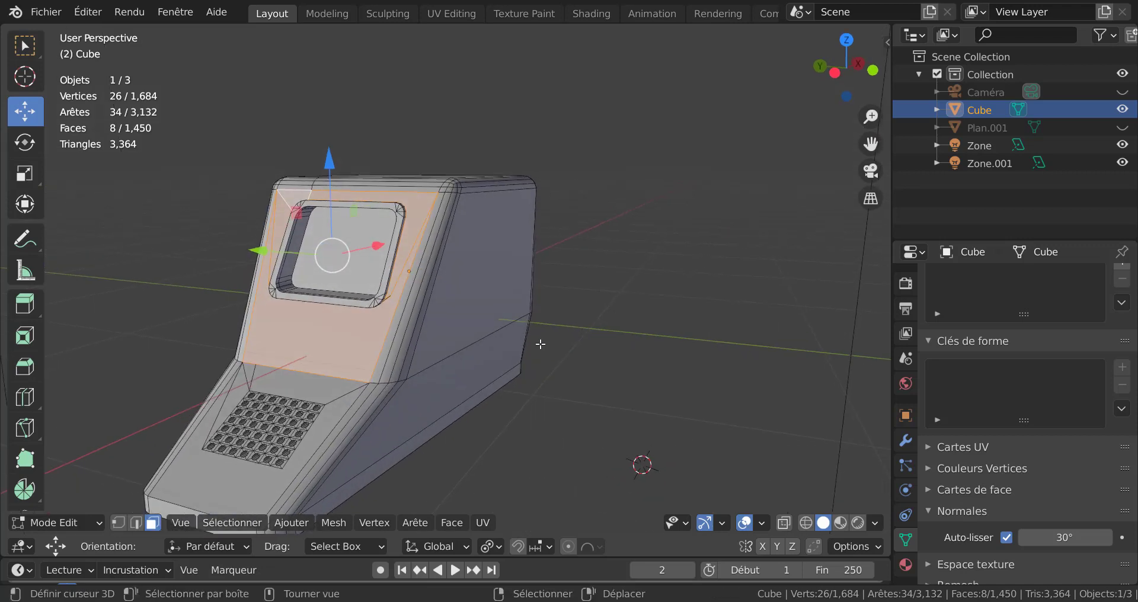
{"action": "left_click", "coordinate": [472, 350]}
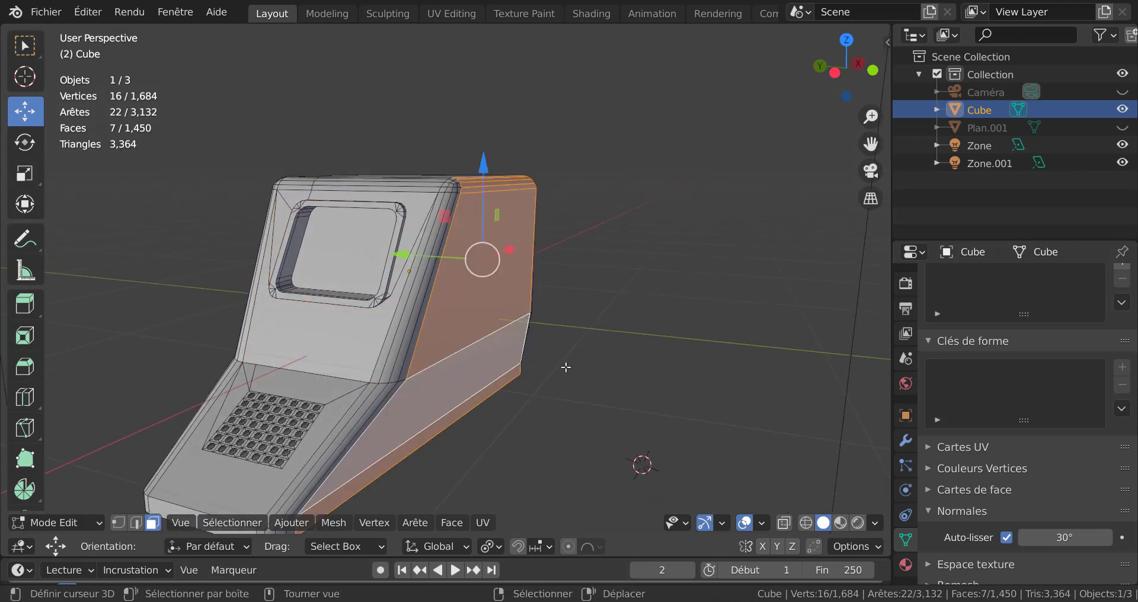
{"action": "left_click", "coordinate": [457, 344]}
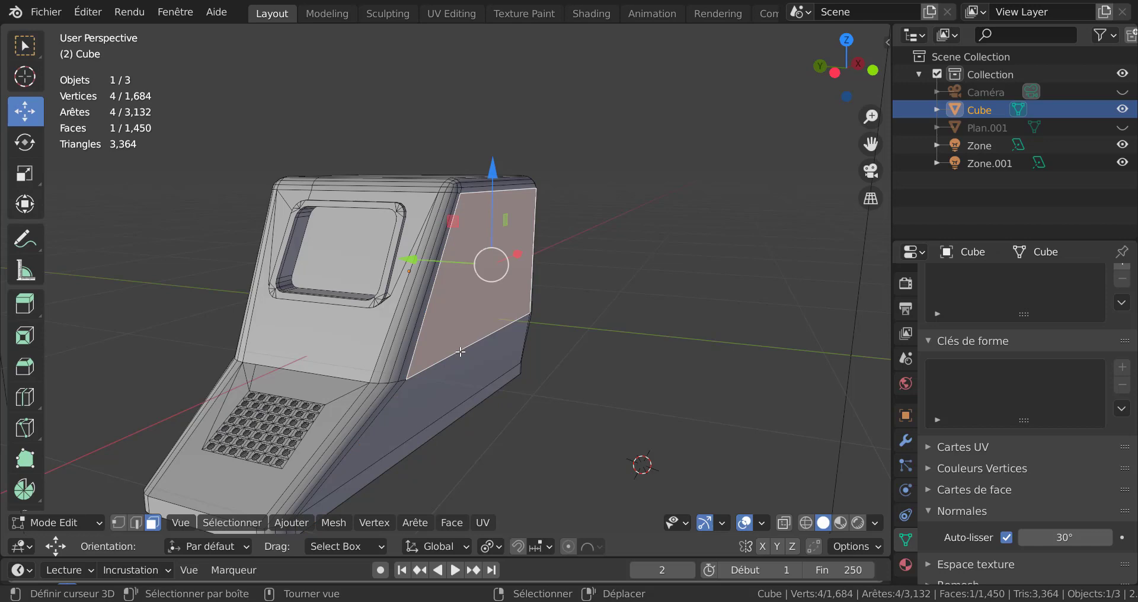
Step: In edge selection, select the edge loop along the bend between the window panel and the grille panel and examine its path
{"action": "key", "text": "2"}
{"action": "left_click", "coordinate": [460, 352]}
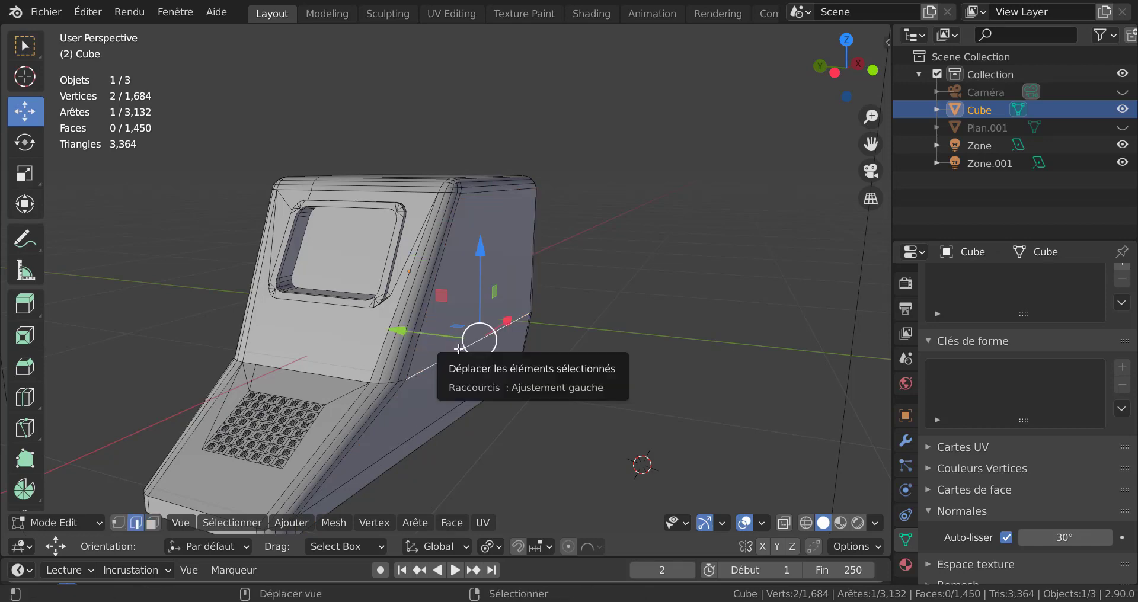
{"action": "key", "text": "alt+a"}
{"action": "left_click", "coordinate": [459, 349], "text": "alt"}
{"action": "middle_click_drag", "start_coordinate": [459, 349], "coordinate": [532, 365]}
{"action": "scroll", "coordinate": [537, 367], "scroll_direction": "up", "scroll_amount": 2}
{"action": "scroll", "coordinate": [542, 369], "scroll_direction": "down", "scroll_amount": 1}
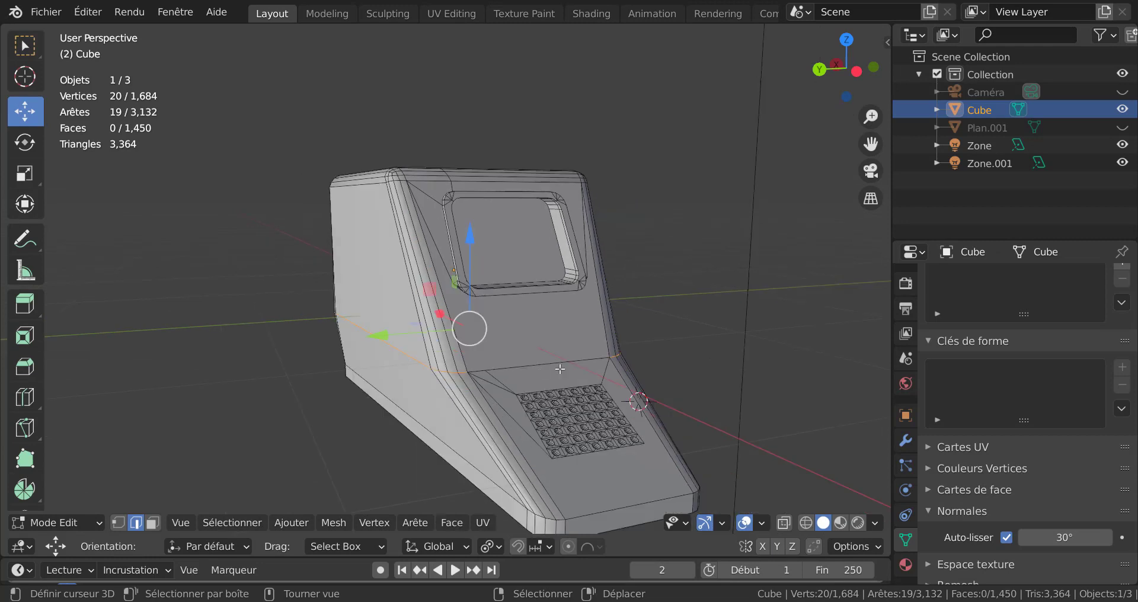
{"action": "middle_click_drag", "start_coordinate": [585, 303], "coordinate": [508, 253], "text": "shift"}
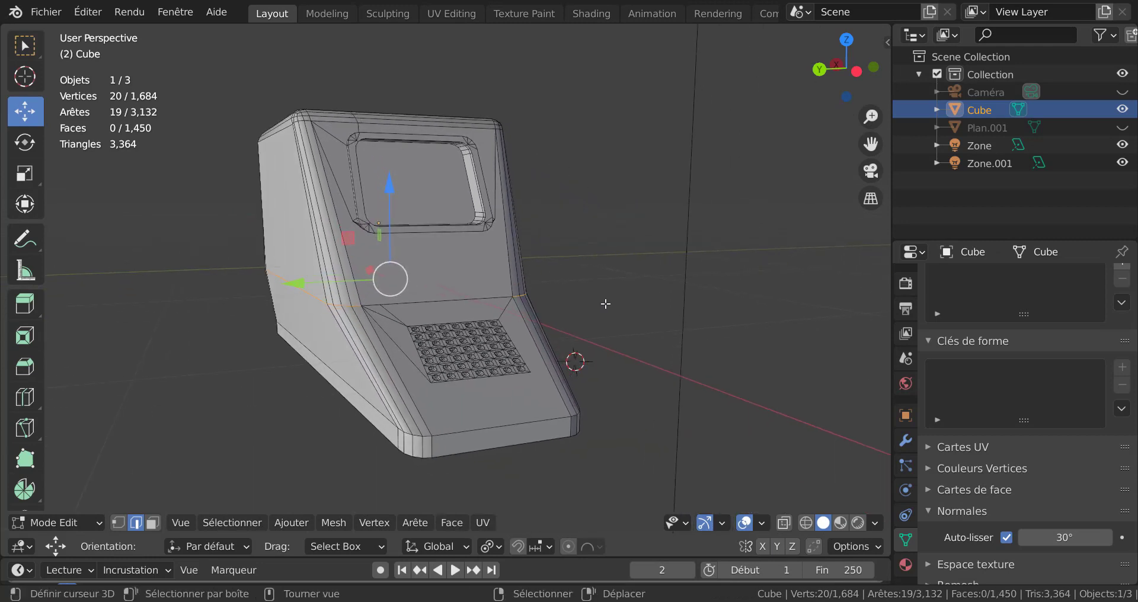
Step: Select the entire mesh and merge its overlapping vertices by distance
{"action": "key", "text": "a"}
{"action": "key", "text": "q"}
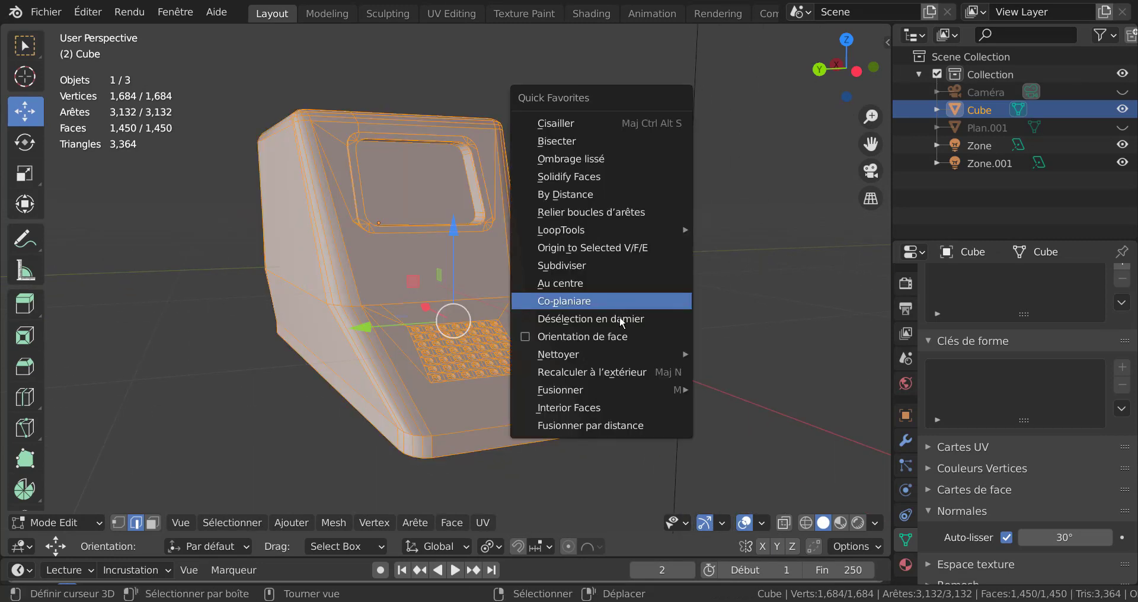
{"action": "left_click", "coordinate": [607, 425]}
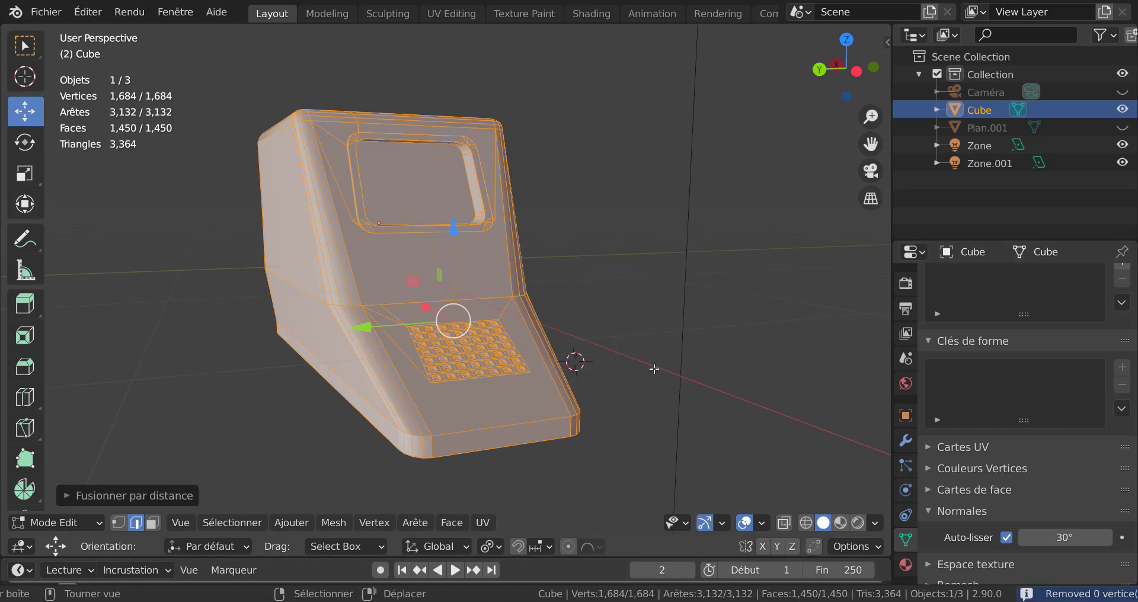
Step: Dissolve the short edge joining the bend line to the grille's upper corner, on the side of its extra vertex
{"action": "scroll", "coordinate": [642, 332], "scroll_direction": "up", "scroll_amount": 3}
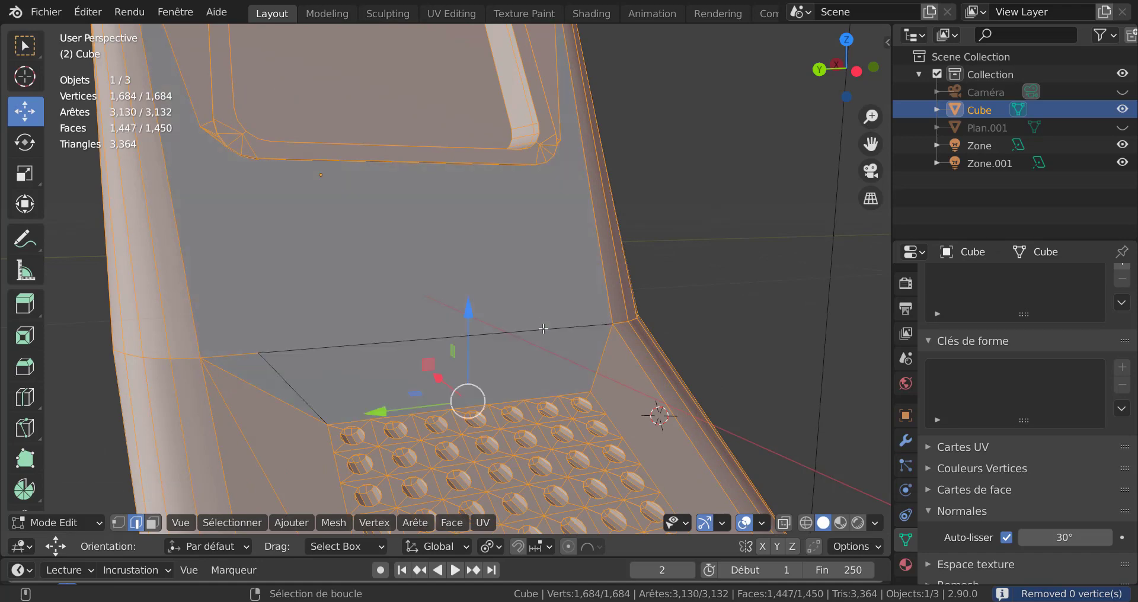
{"action": "left_click", "coordinate": [422, 337], "text": "alt"}
{"action": "left_click", "coordinate": [265, 352], "text": "shift"}
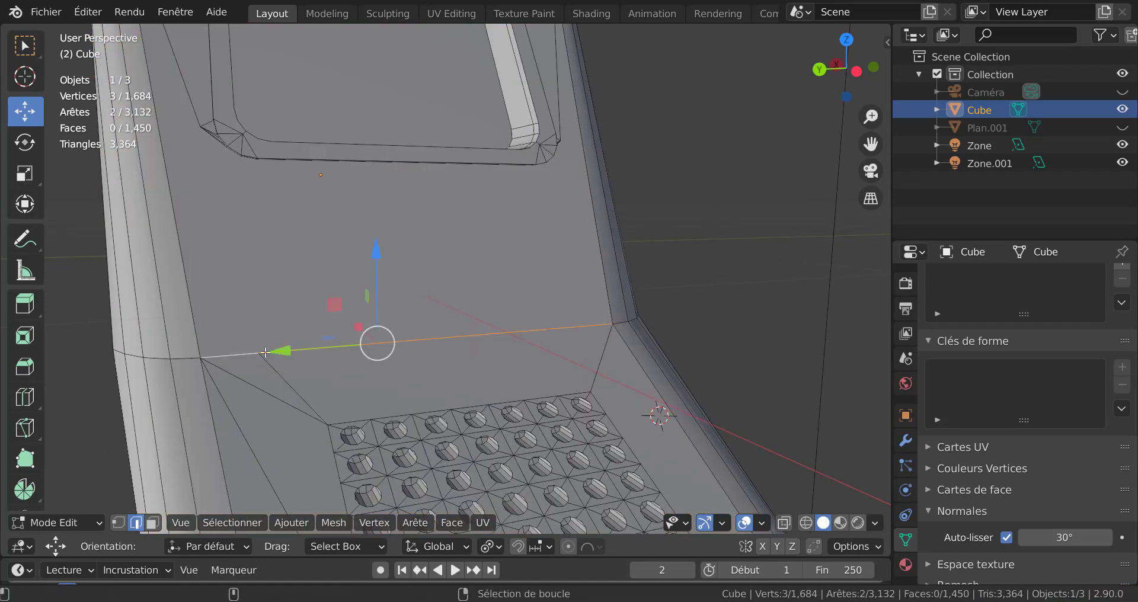
{"action": "left_click", "coordinate": [276, 367]}
{"action": "middle_click_drag", "start_coordinate": [276, 367], "coordinate": [455, 356]}
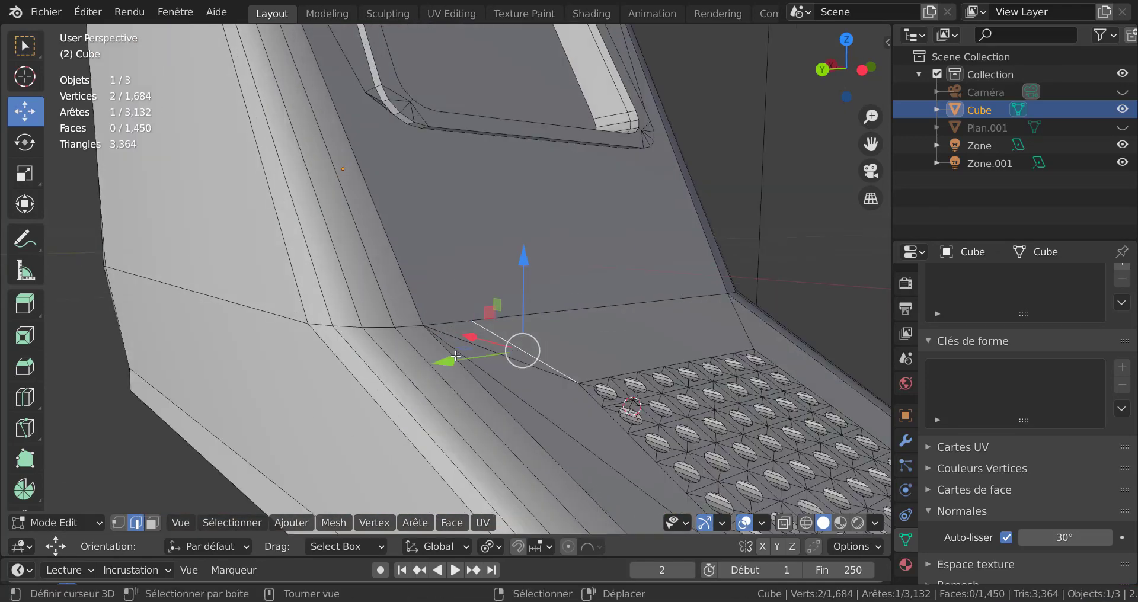
{"action": "key", "text": "x"}
{"action": "left_click", "coordinate": [557, 346]}
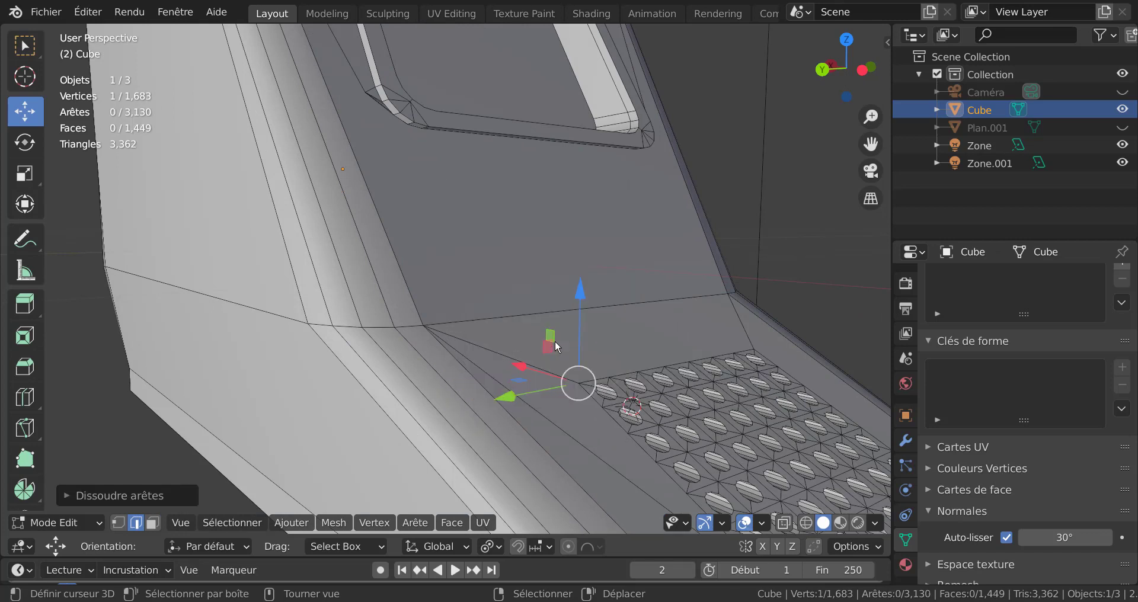
Step: Select the edge loop along the bend between the window panel and the grille panel, extending it across the rounded corner and the side
{"action": "left_click", "coordinate": [552, 313], "text": "alt"}
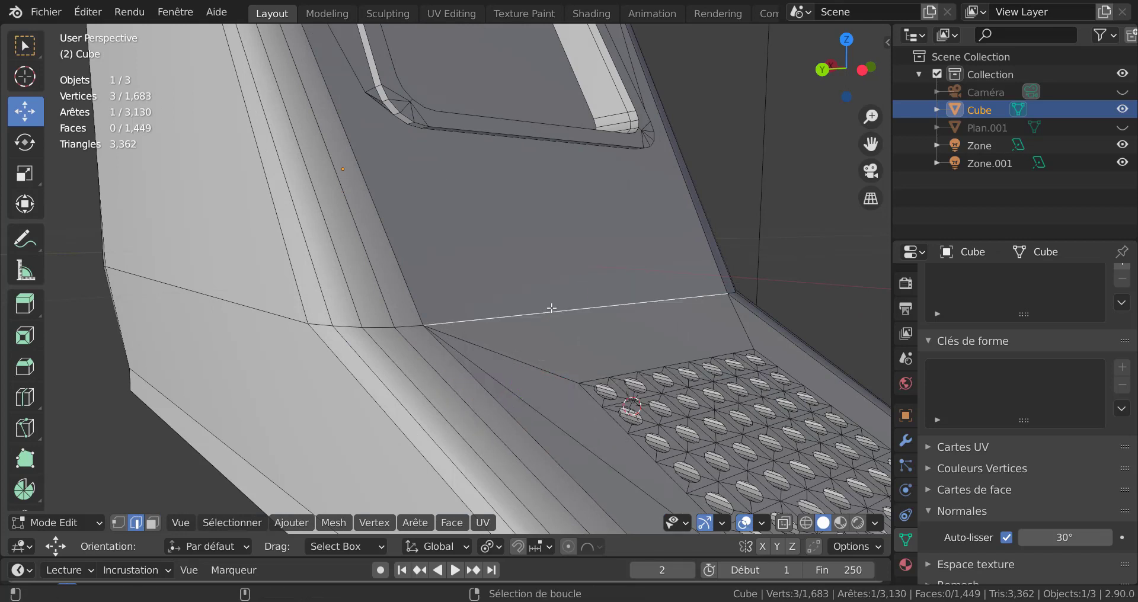
{"action": "right_click", "coordinate": [318, 328], "text": "alt+shift"}
{"action": "scroll", "coordinate": [332, 329], "scroll_direction": "down", "scroll_amount": 5}
{"action": "middle_click_drag", "start_coordinate": [423, 339], "coordinate": [277, 346]}
{"action": "middle_click_drag", "start_coordinate": [349, 344], "coordinate": [350, 344]}
{"action": "scroll", "coordinate": [351, 344], "scroll_direction": "up", "scroll_amount": 3}
{"action": "middle_click_drag", "start_coordinate": [434, 341], "coordinate": [523, 342], "text": "shift"}
{"action": "scroll", "coordinate": [523, 343], "scroll_direction": "down", "scroll_amount": 1}
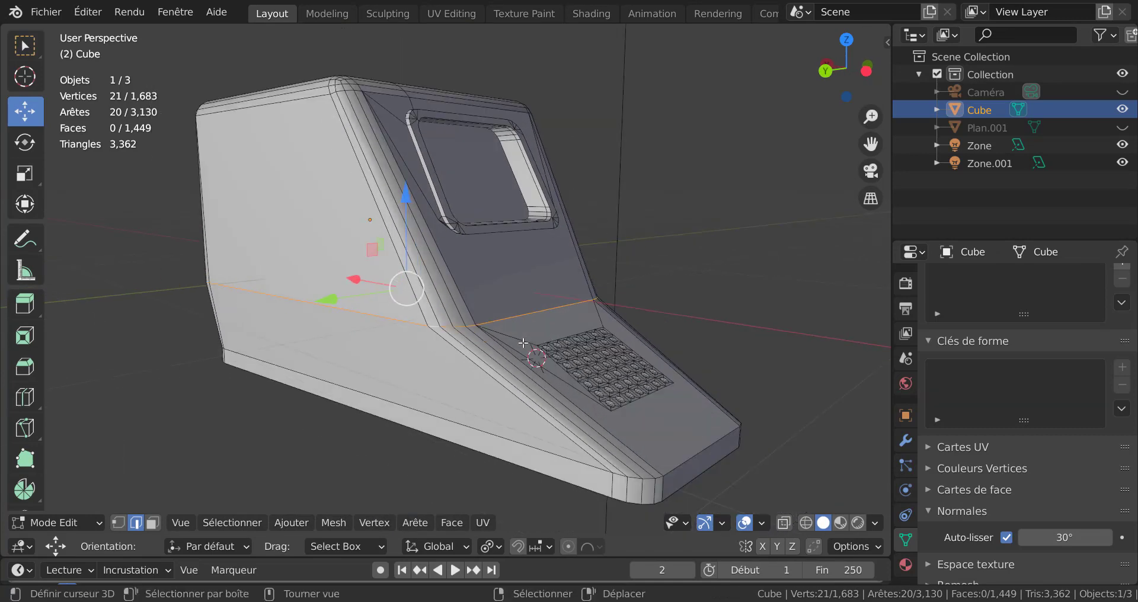
Step: Widen the cabin at the bend by scaling the selected edge loop along the Y axis by about 1.35
{"action": "middle_click_drag", "start_coordinate": [437, 361], "coordinate": [455, 367]}
{"action": "key", "text": "KP_3"}
{"action": "scroll", "coordinate": [455, 367], "scroll_direction": "up", "scroll_amount": 3}
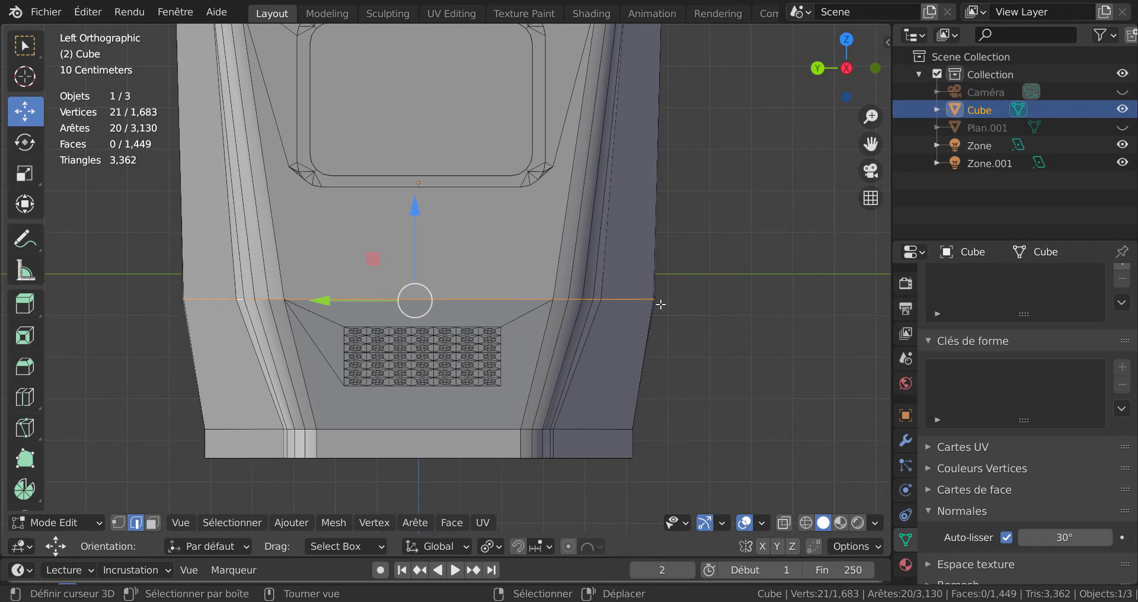
{"action": "scroll", "coordinate": [698, 315], "scroll_direction": "up", "scroll_amount": 2}
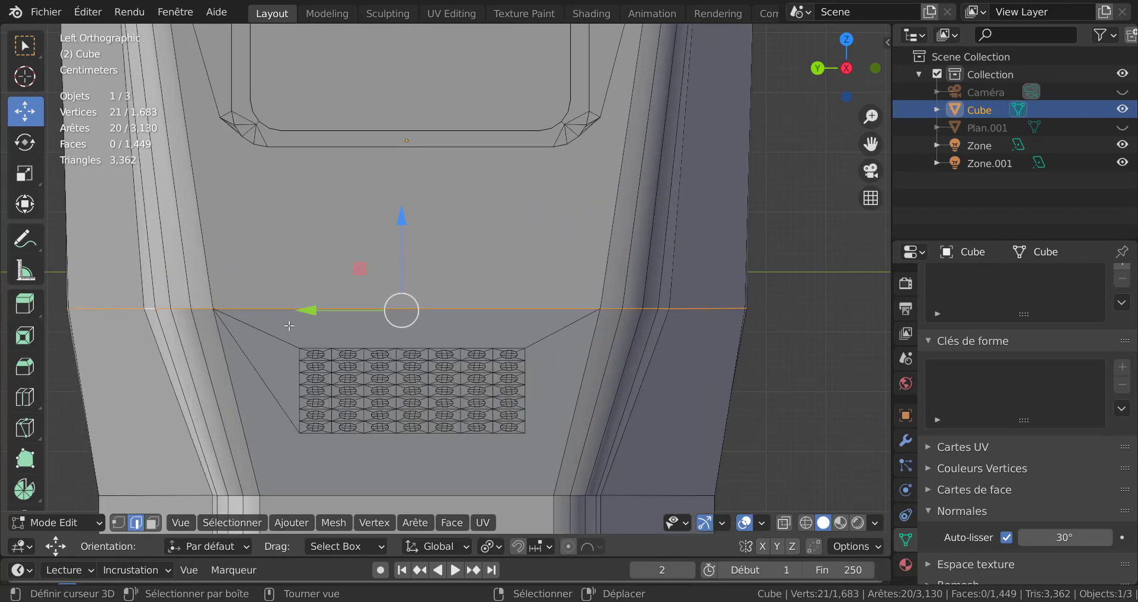
{"action": "scroll", "coordinate": [65, 318], "scroll_direction": "down", "scroll_amount": 5}
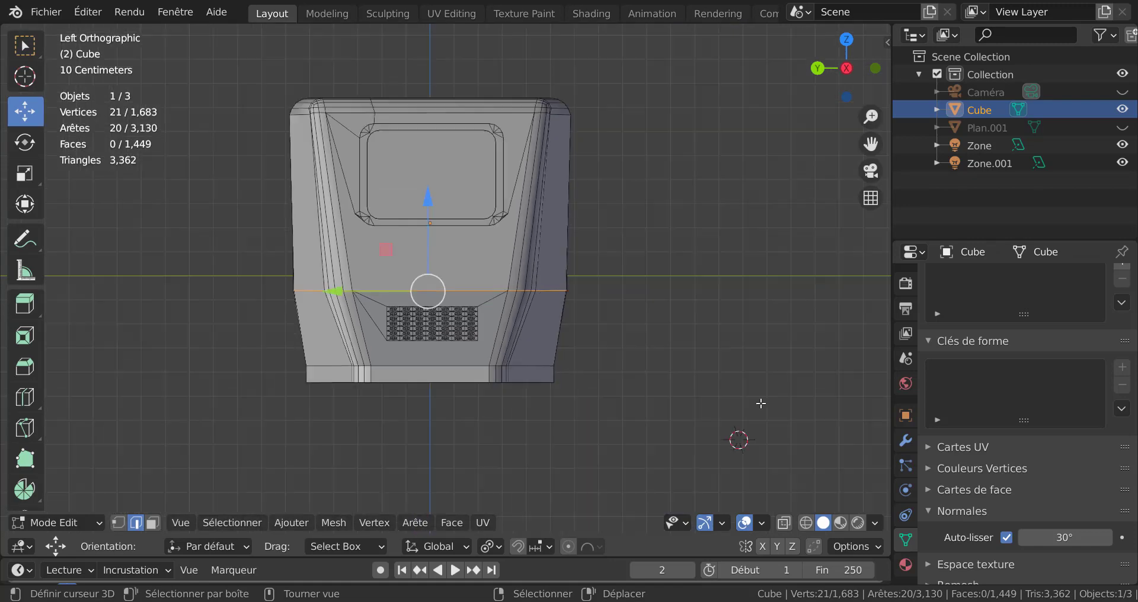
{"action": "middle_click_drag", "start_coordinate": [761, 404], "coordinate": [693, 425]}
{"action": "scroll", "coordinate": [664, 415], "scroll_direction": "down", "scroll_amount": 3}
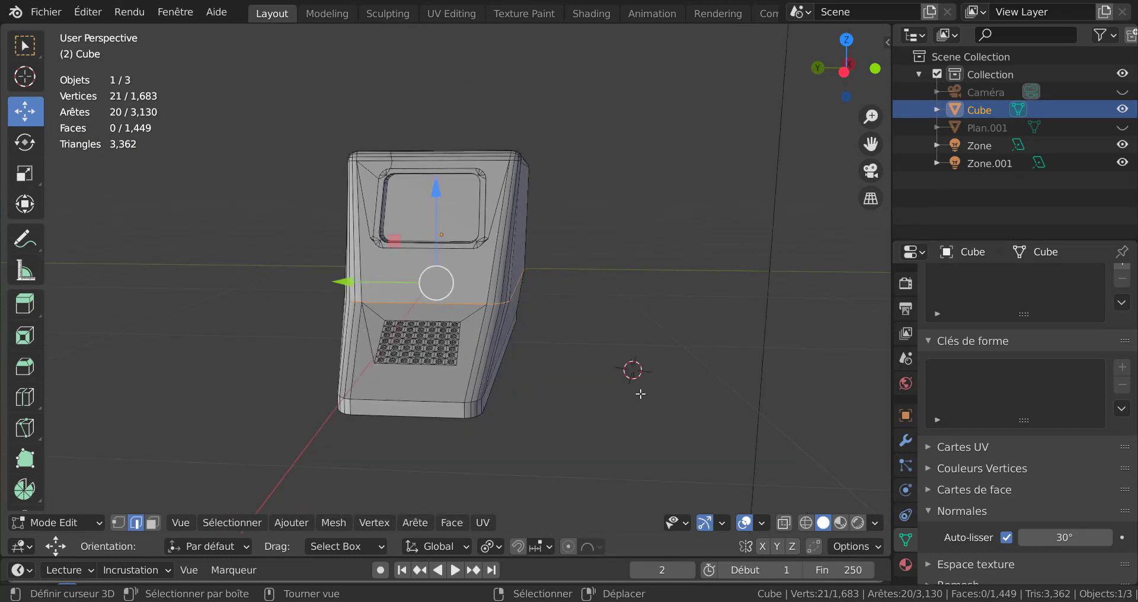
{"action": "key", "text": "ctrl+KP_3"}
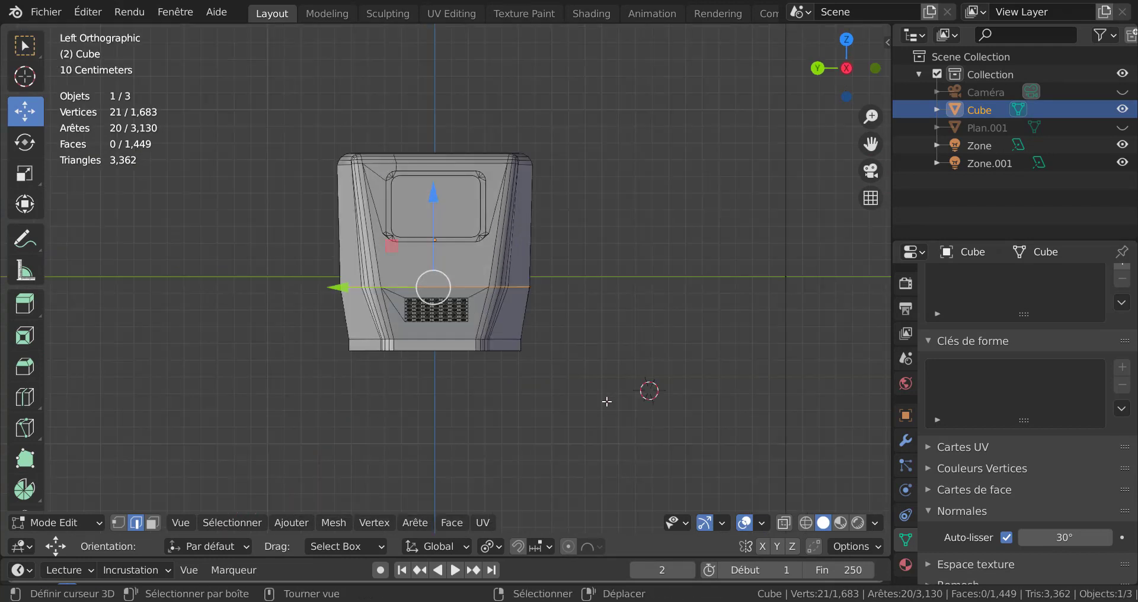
{"action": "key", "text": "s"}
{"action": "key", "text": "y"}
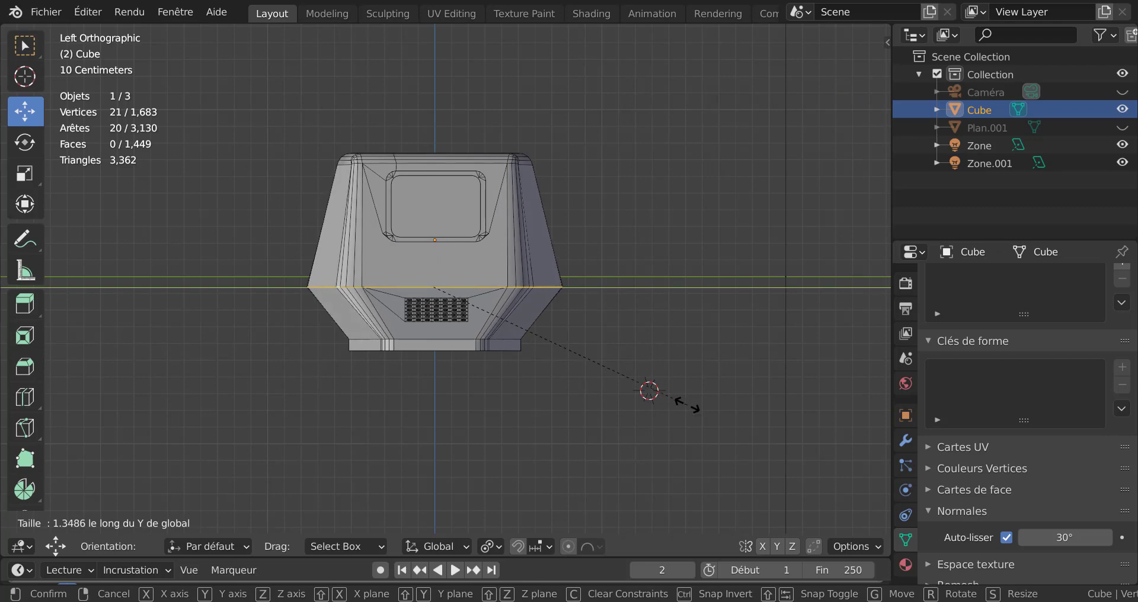
{"action": "left_click", "coordinate": [687, 405]}
Step: In Object Mode, show Plan.001 beside the cabin and scale the whole cabin down uniformly by about 0.92
{"action": "key", "text": "Tab"}
{"action": "middle_click_drag", "start_coordinate": [665, 399], "coordinate": [584, 417]}
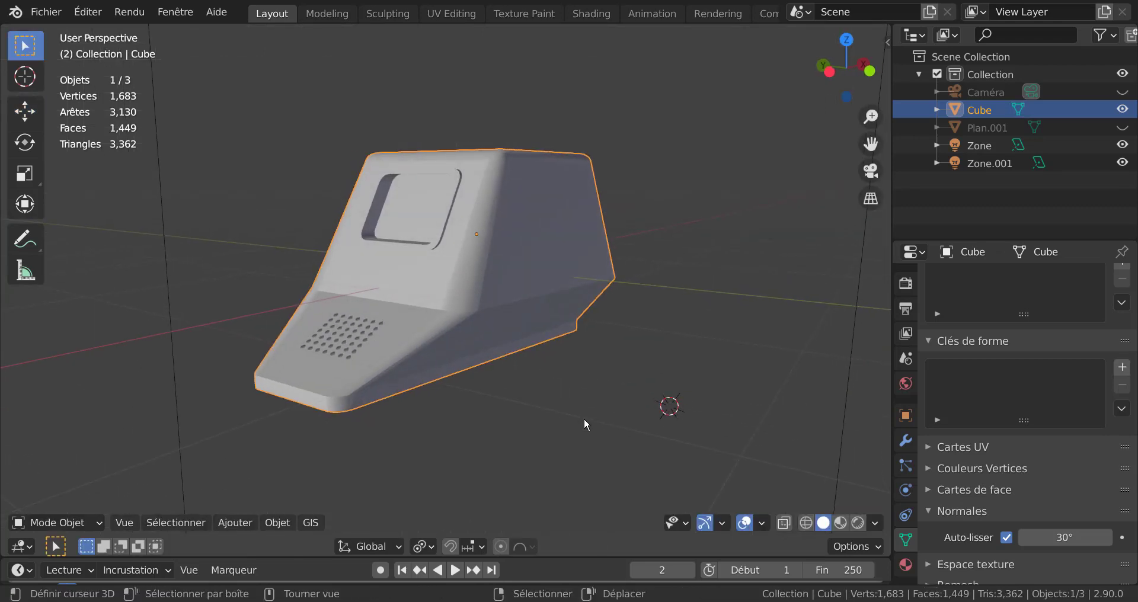
{"action": "key", "text": "Tab"}
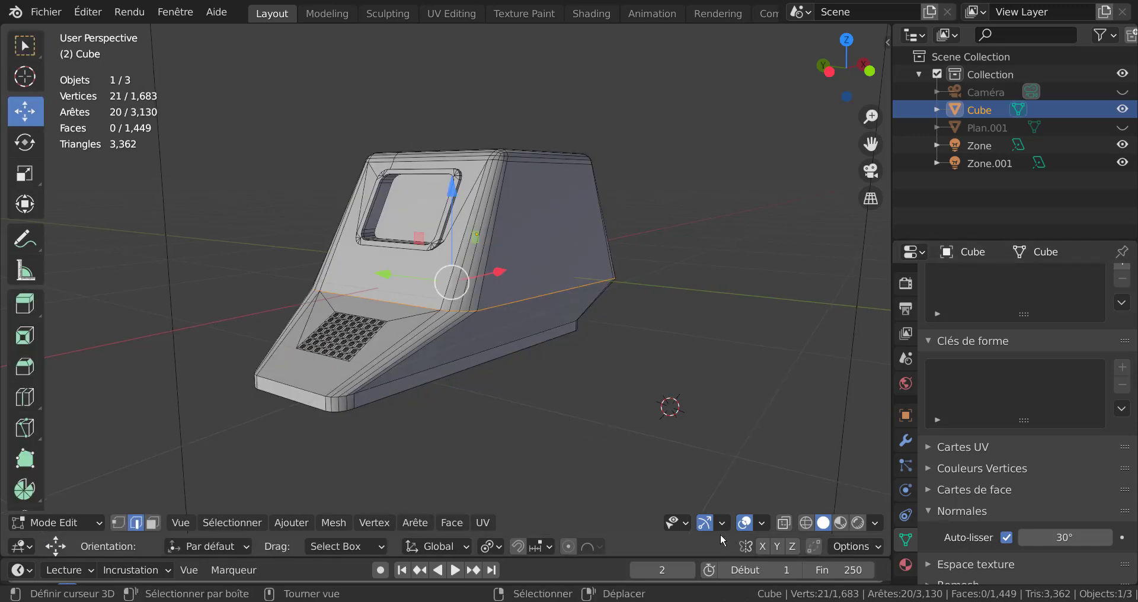
{"action": "key", "text": "Tab"}
{"action": "middle_click_drag", "start_coordinate": [668, 401], "coordinate": [691, 407]}
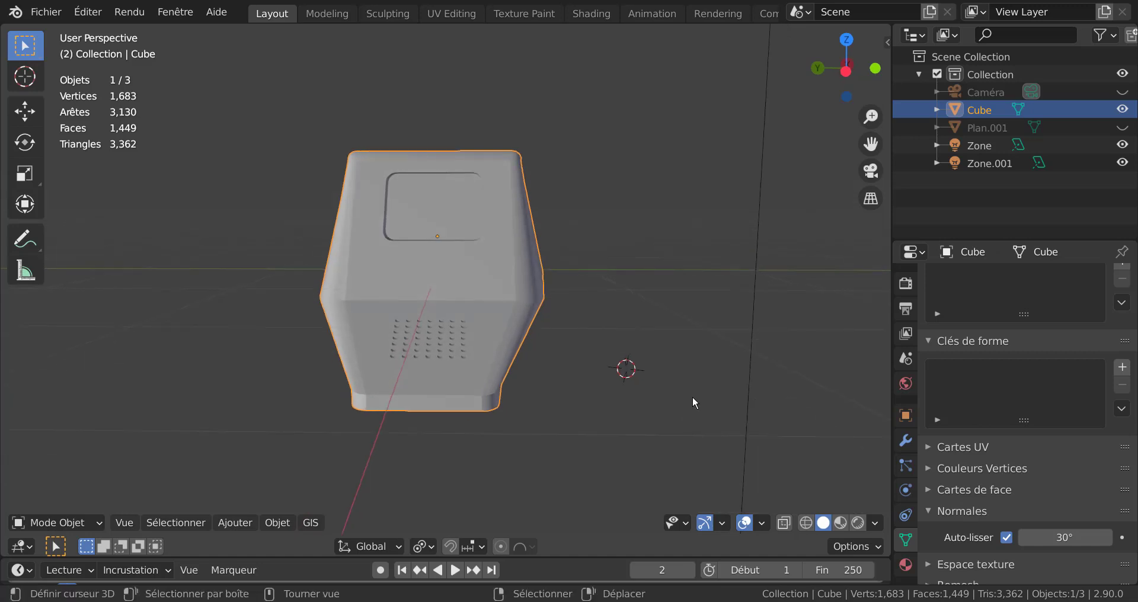
{"action": "left_click", "coordinate": [1122, 127]}
{"action": "scroll", "coordinate": [487, 356], "scroll_direction": "down", "scroll_amount": 2}
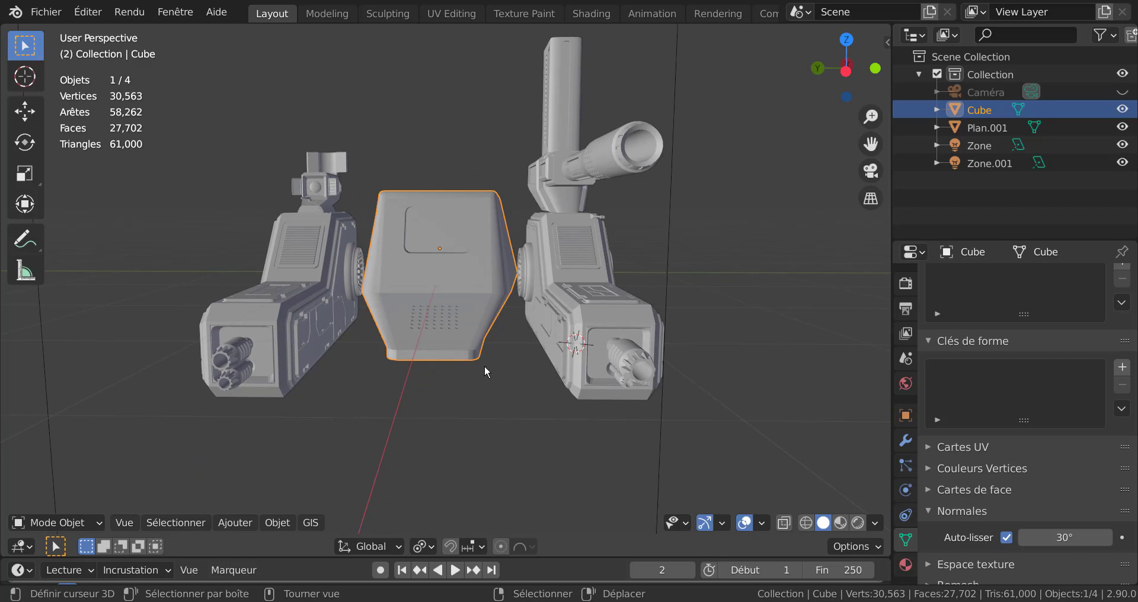
{"action": "key", "text": "ctrl+KP_3"}
{"action": "scroll", "coordinate": [485, 372], "scroll_direction": "up", "scroll_amount": 2}
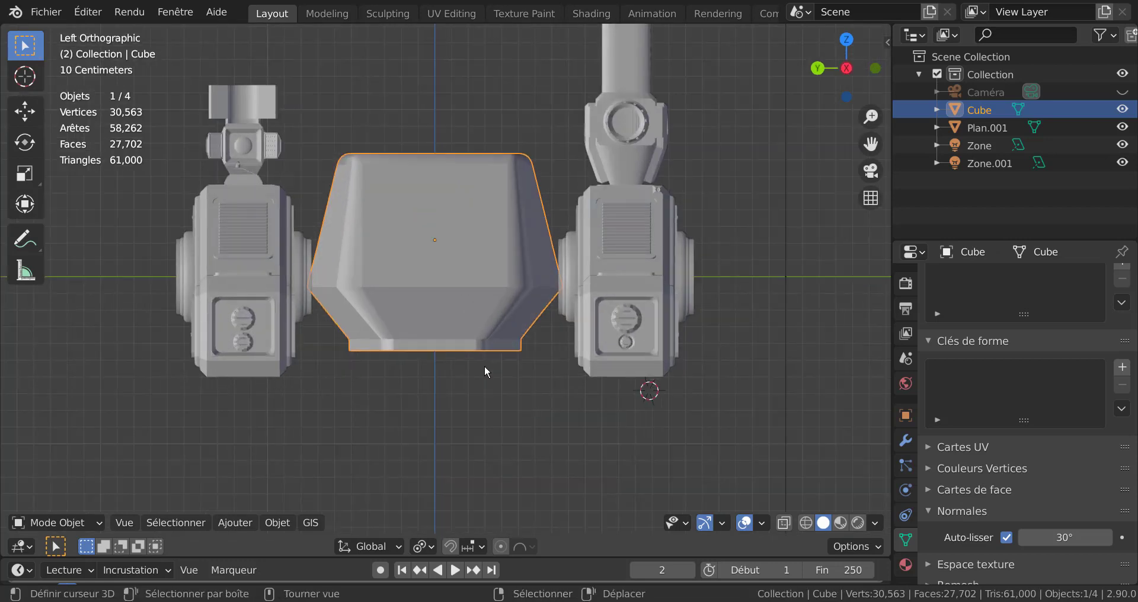
{"action": "key", "text": "s"}
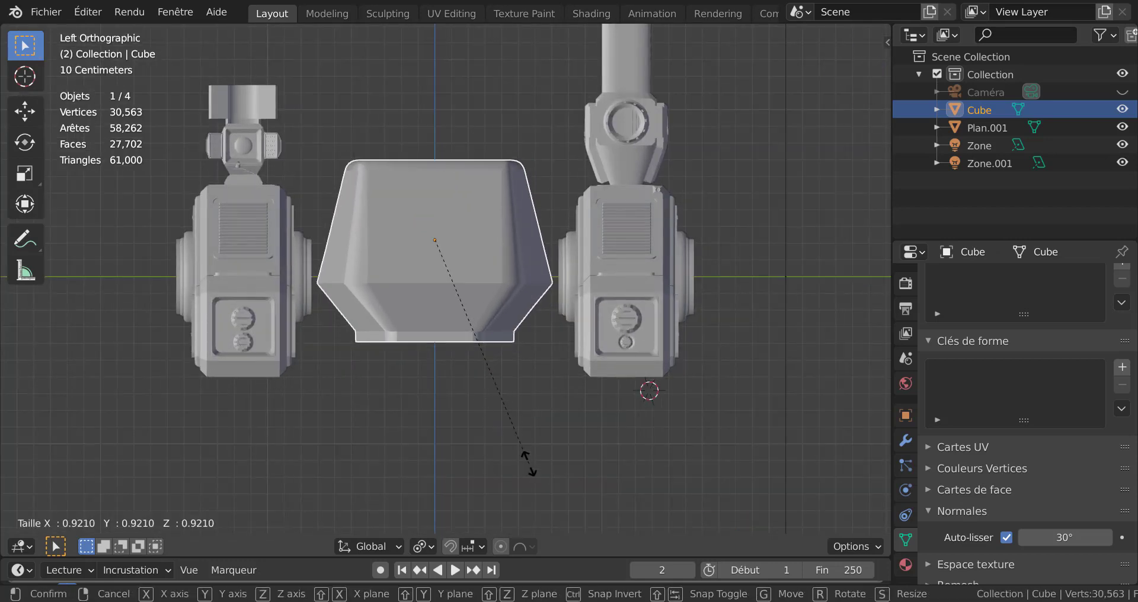
{"action": "left_click", "coordinate": [526, 452]}
Step: Preview the cabin between the two side modules in rendered shading and examine its bend from several angles
{"action": "key", "text": "Tab"}
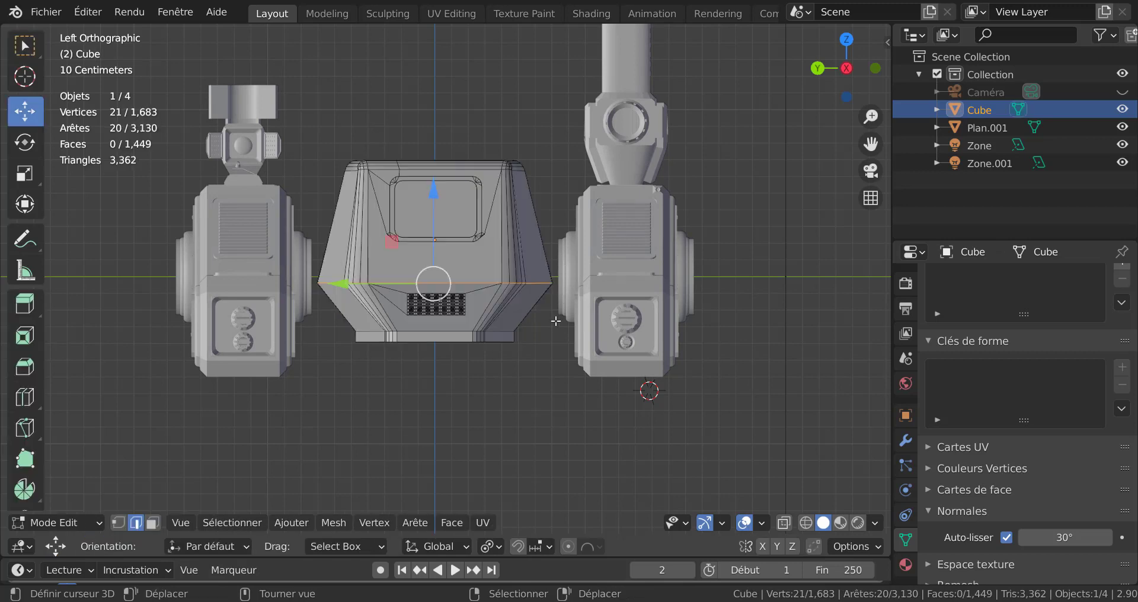
{"action": "key", "text": "Tab"}
{"action": "middle_click_drag", "start_coordinate": [553, 295], "coordinate": [545, 342]}
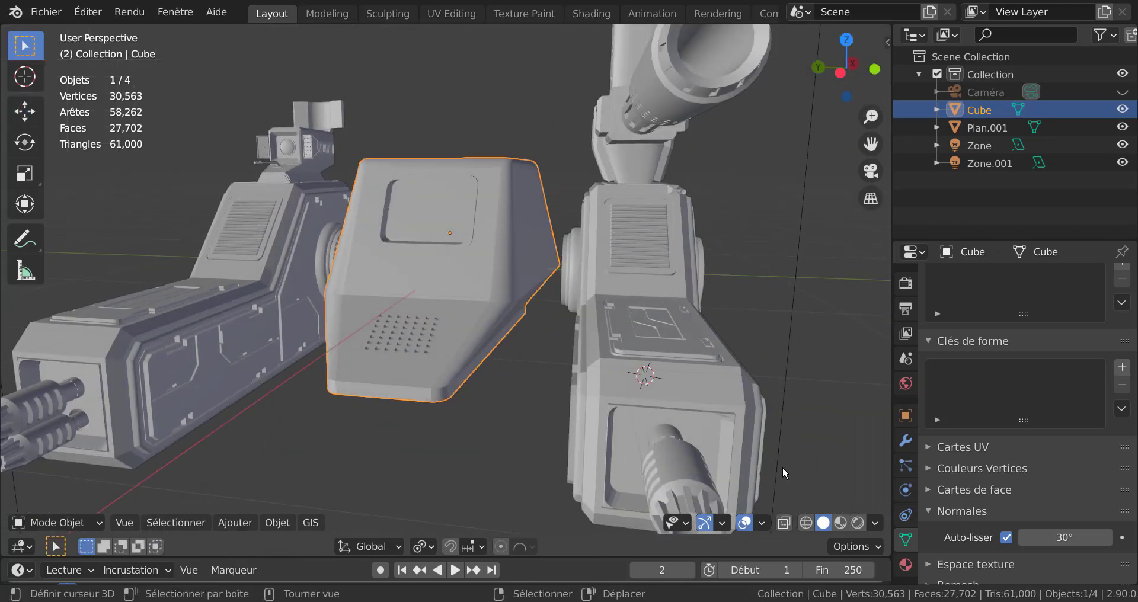
{"action": "left_click", "coordinate": [857, 523]}
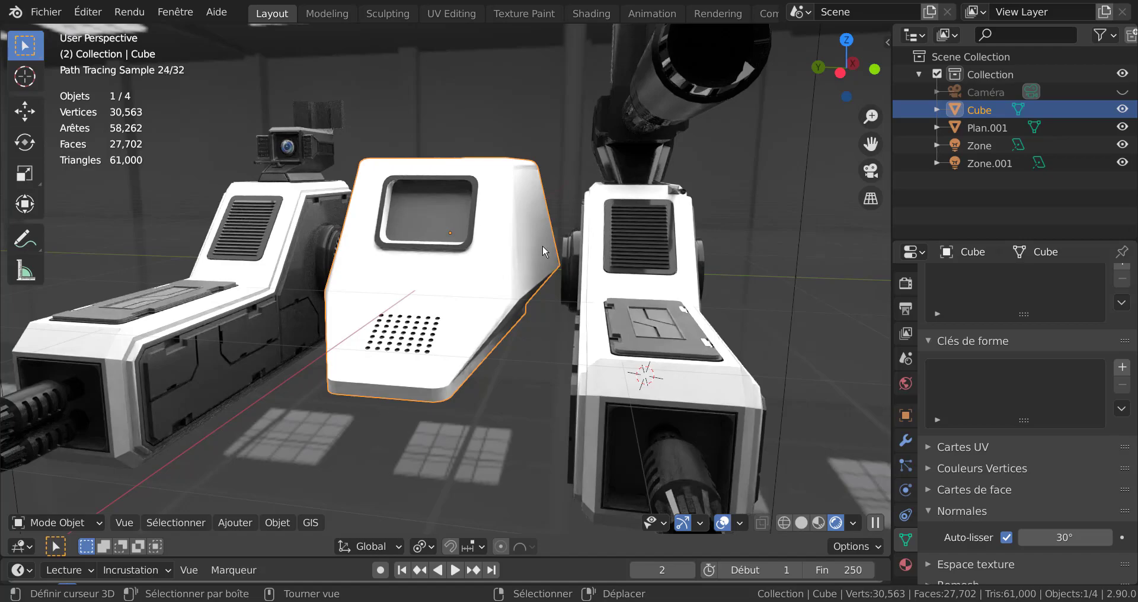
{"action": "middle_click_drag", "start_coordinate": [543, 245], "coordinate": [557, 288]}
{"action": "scroll", "coordinate": [549, 301], "scroll_direction": "up", "scroll_amount": 1}
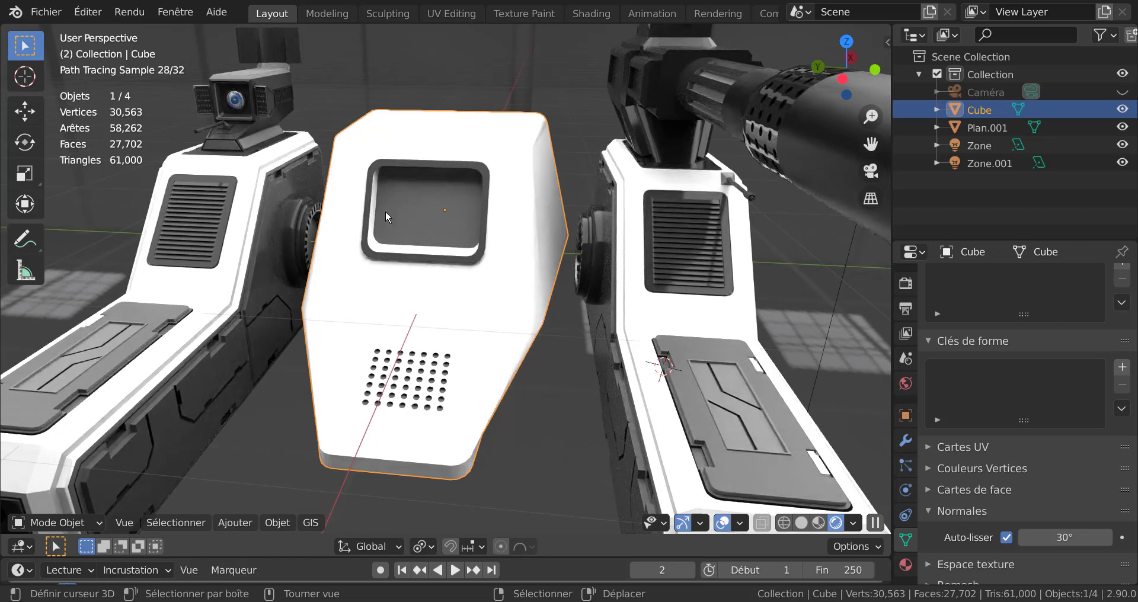
{"action": "middle_click_drag", "start_coordinate": [409, 213], "coordinate": [431, 160]}
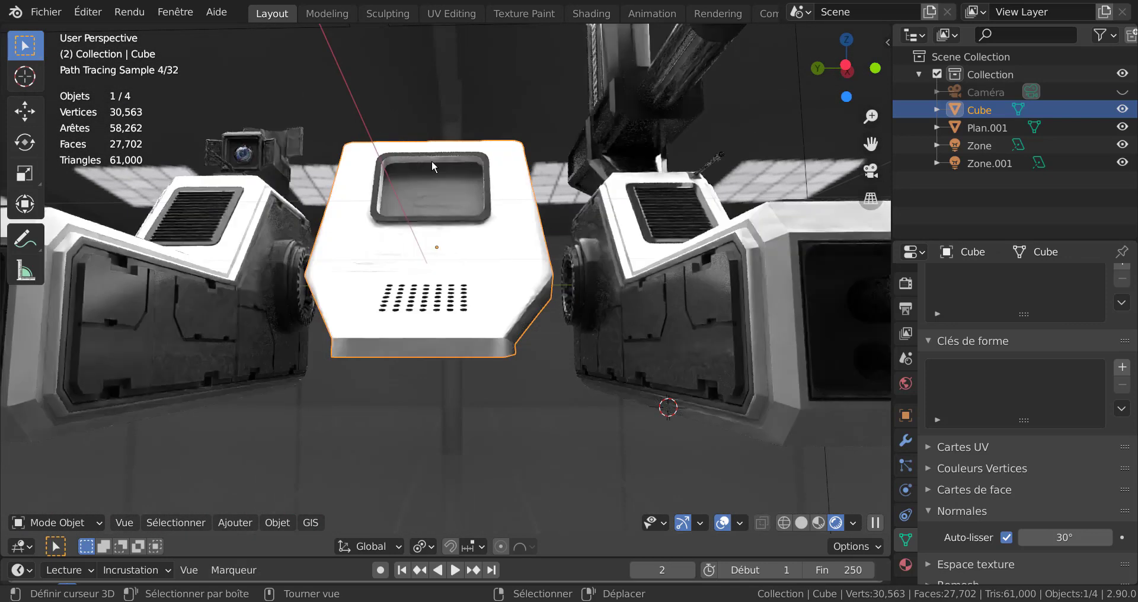
Step: Return the cabin to Edit Mode, hide Plan.001 and switch the viewport back to solid shading
{"action": "key", "text": "ctrl+KP_3"}
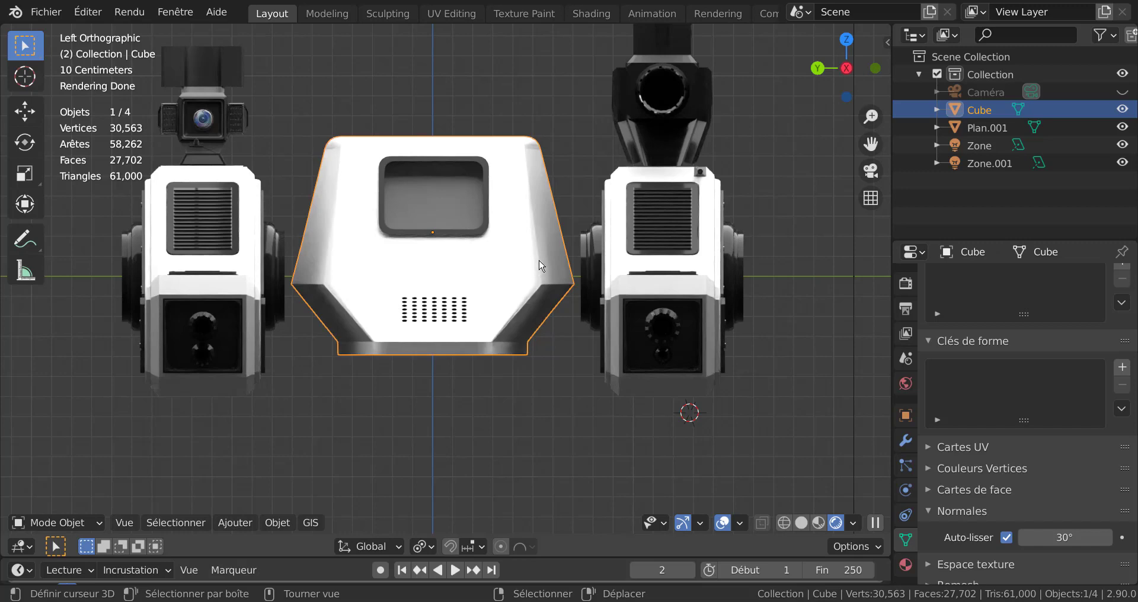
{"action": "key", "text": "Tab"}
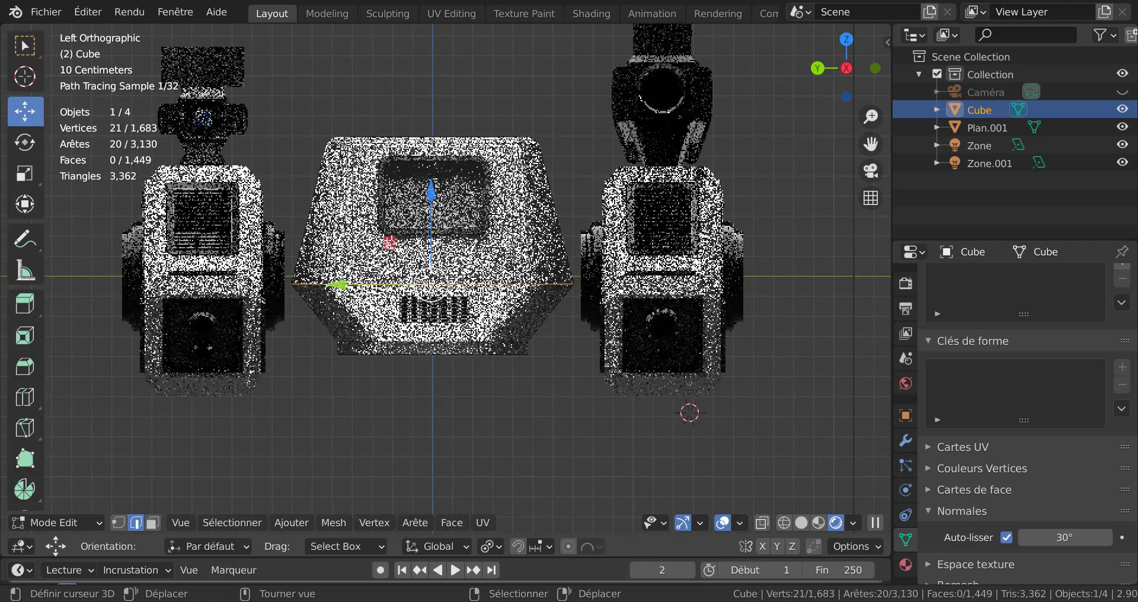
{"action": "middle_click_drag", "start_coordinate": [496, 298], "coordinate": [490, 306]}
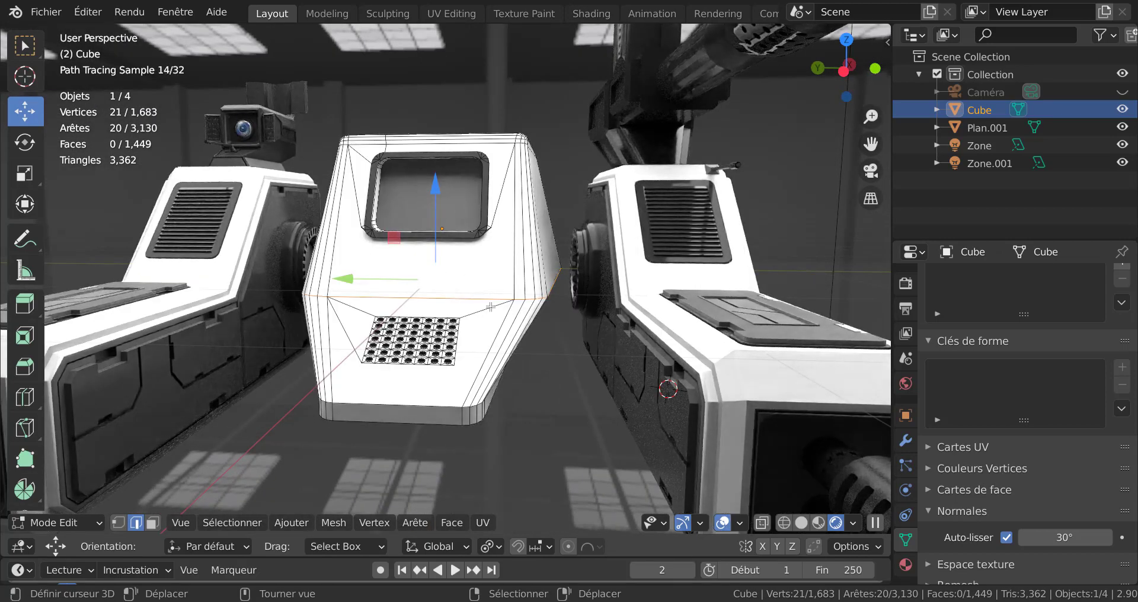
{"action": "key", "text": "ctrl+KP_3"}
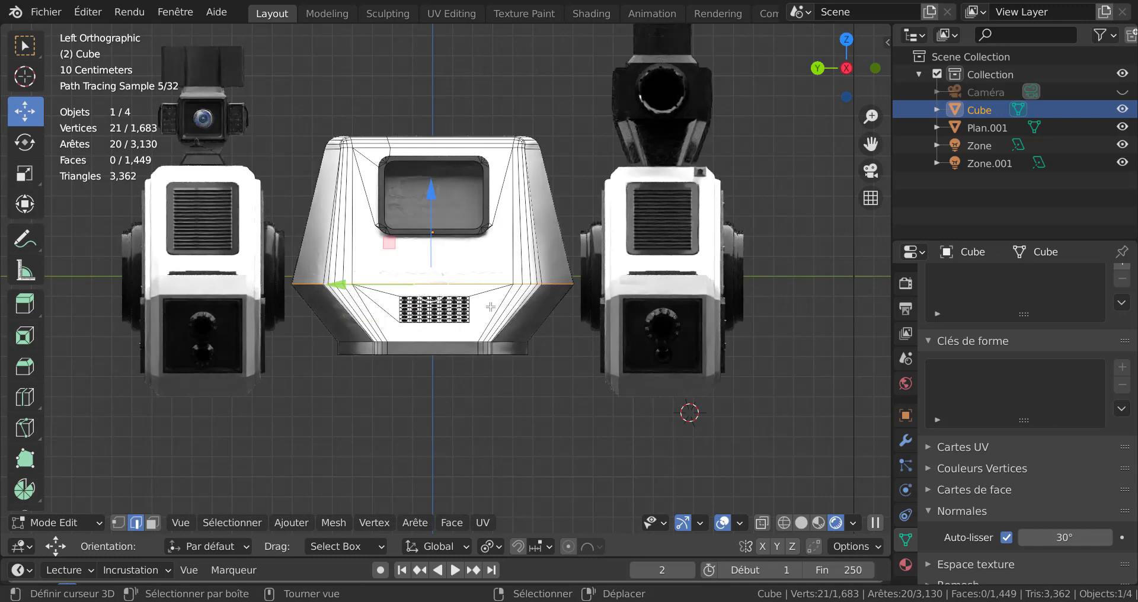
{"action": "left_click", "coordinate": [1122, 128]}
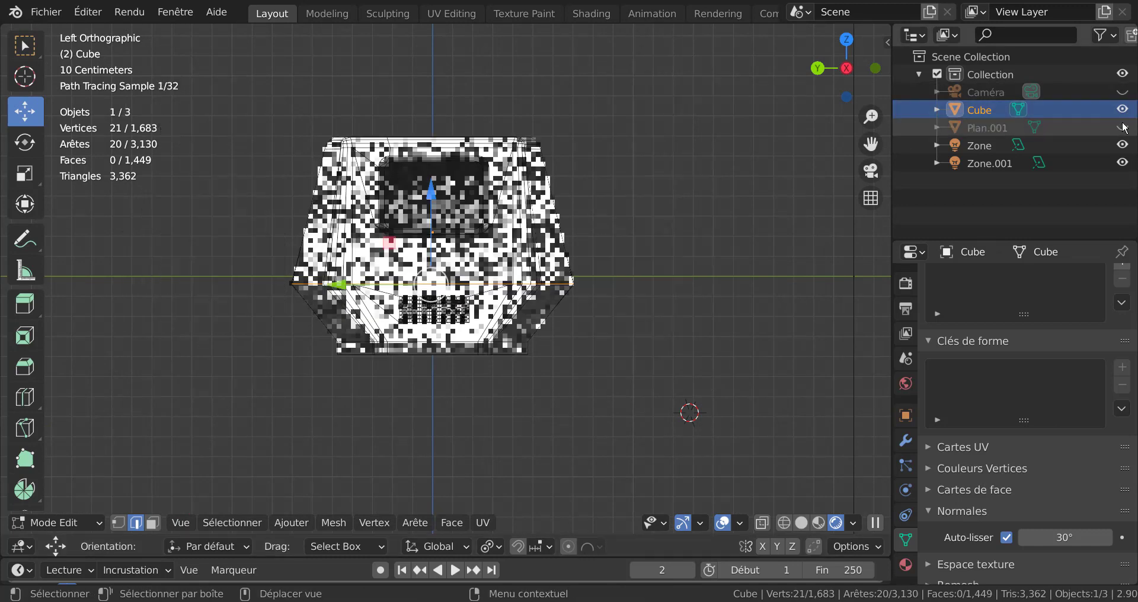
{"action": "middle_click_drag", "start_coordinate": [743, 302], "coordinate": [624, 290]}
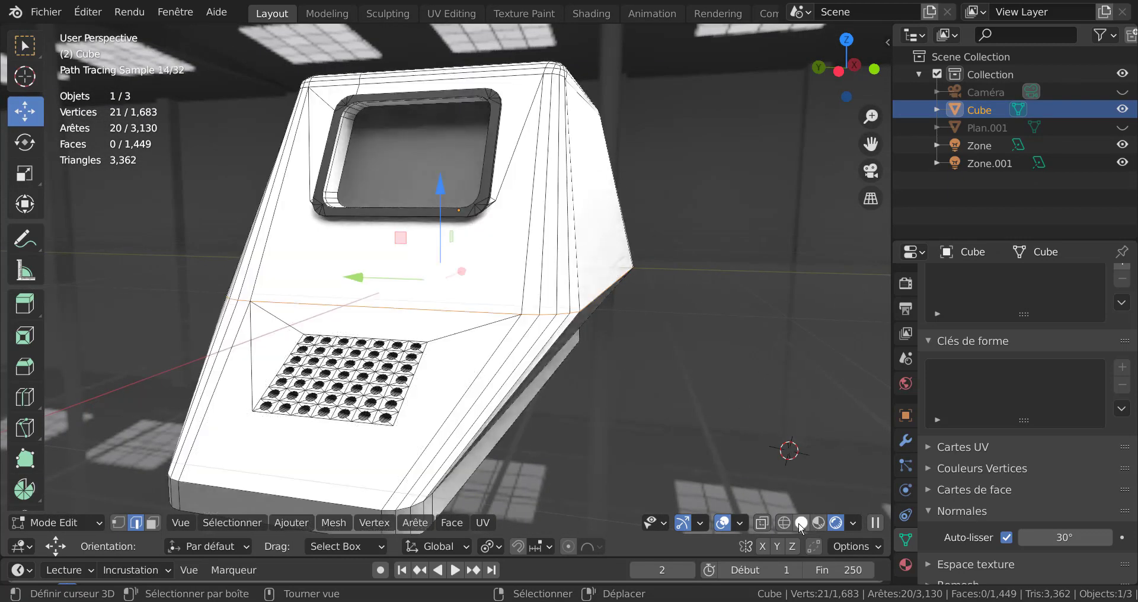
{"action": "left_click", "coordinate": [788, 523]}
{"action": "left_click", "coordinate": [821, 521]}
Step: Dissolve the five connected edges running from the window frame's upper corner across the bevel to the roof
{"action": "middle_click_drag", "start_coordinate": [725, 336], "coordinate": [765, 359]}
{"action": "mouse_move", "coordinate": [764, 359]}
{"action": "middle_mouse_down", "text": "shift"}
{"action": "mouse_move", "coordinate": [767, 397]}
{"action": "mouse_move", "coordinate": [699, 396]}
{"action": "mouse_move", "coordinate": [724, 386]}
{"action": "middle_mouse_up", "text": "shift"}
{"action": "scroll", "coordinate": [521, 396], "scroll_direction": "up", "scroll_amount": 4}
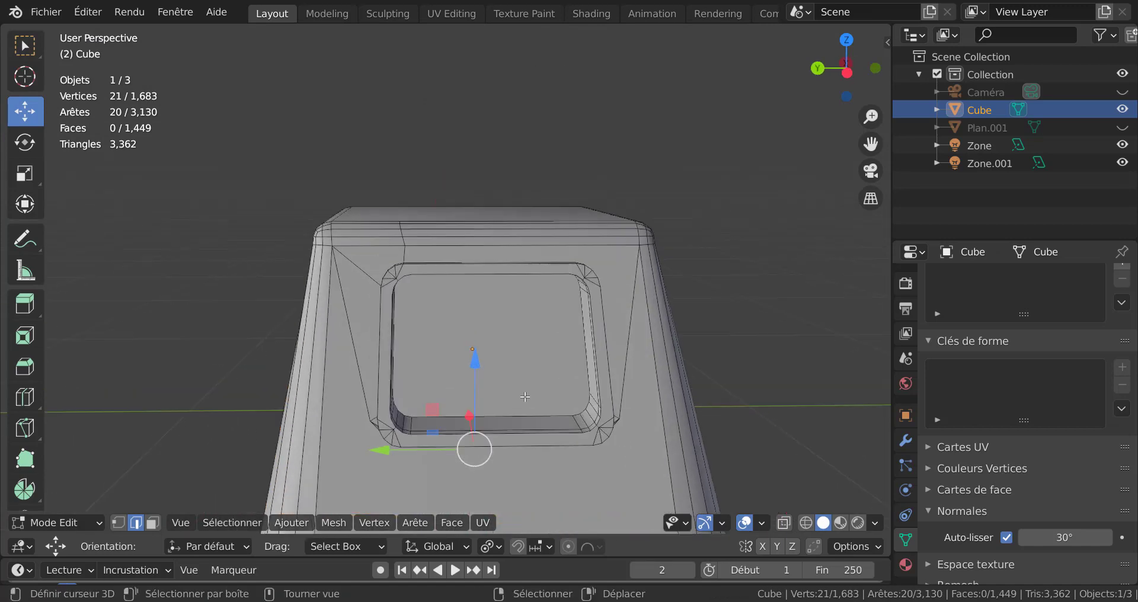
{"action": "scroll", "coordinate": [436, 301], "scroll_direction": "up", "scroll_amount": 1}
{"action": "middle_click_drag", "start_coordinate": [463, 299], "coordinate": [564, 338], "text": "shift"}
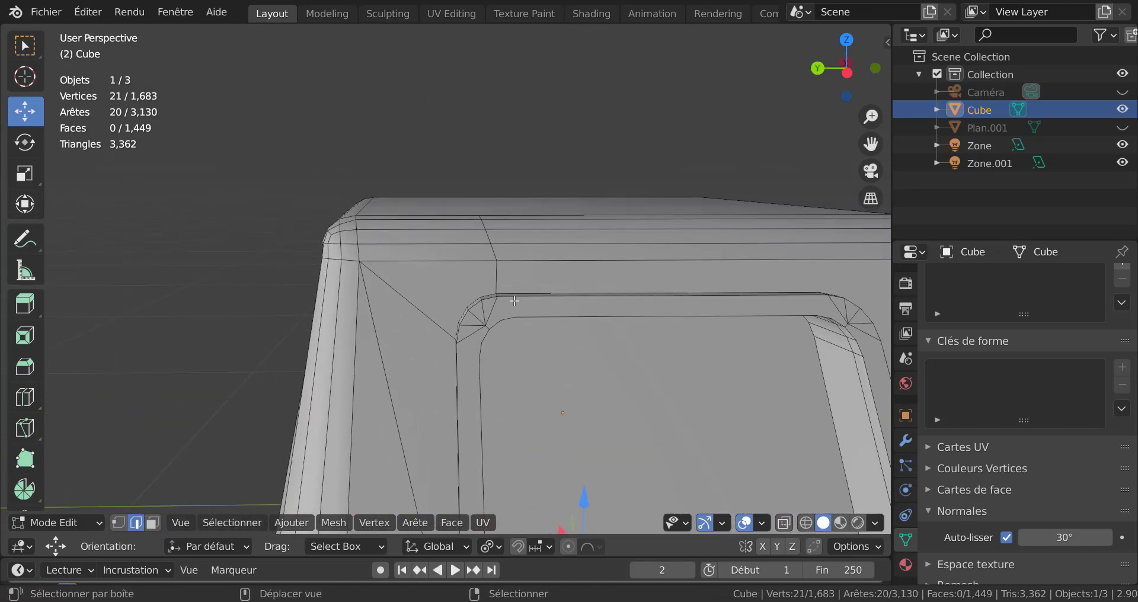
{"action": "left_click", "coordinate": [496, 276], "text": "alt"}
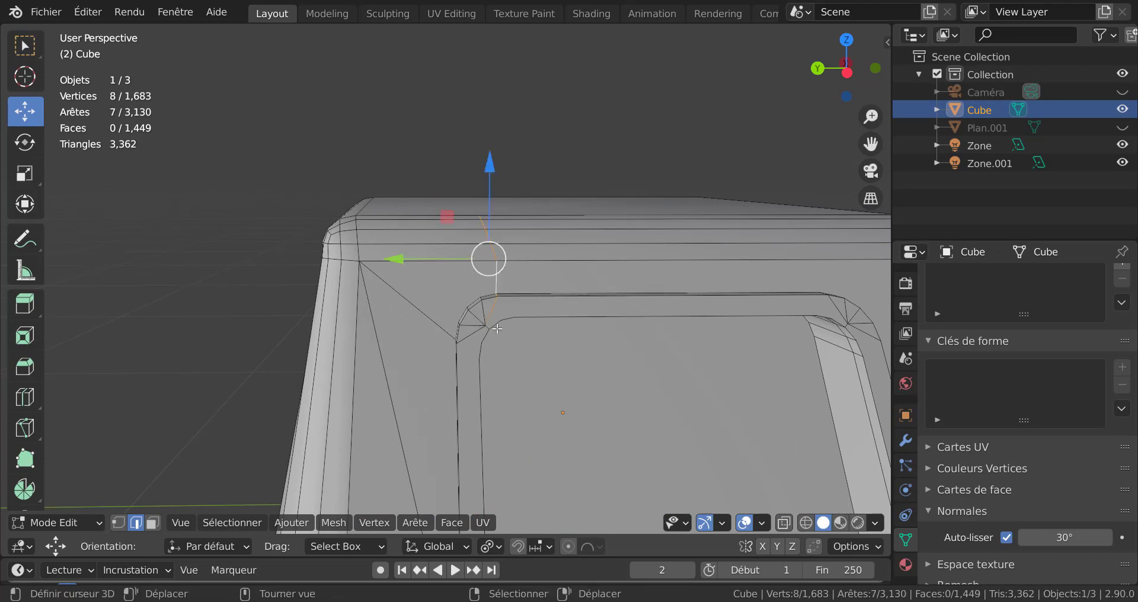
{"action": "right_click", "coordinate": [496, 285]}
{"action": "right_click", "coordinate": [495, 253], "text": "shift"}
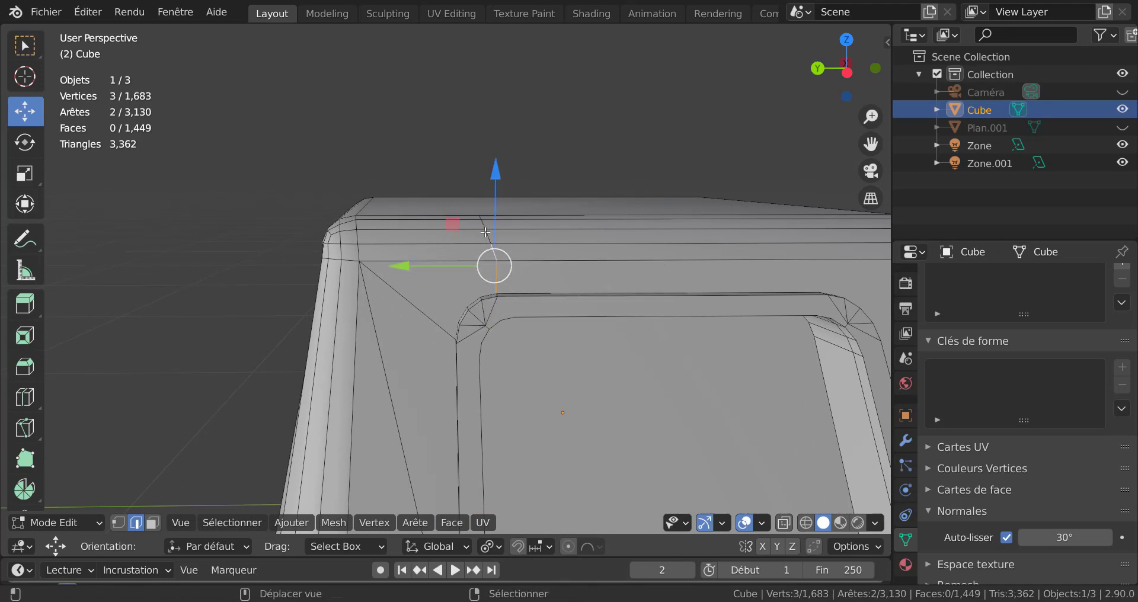
{"action": "right_click", "coordinate": [485, 231], "text": "shift"}
{"action": "right_click", "coordinate": [483, 222], "text": "shift"}
{"action": "middle_click_drag", "start_coordinate": [483, 221], "coordinate": [516, 247]}
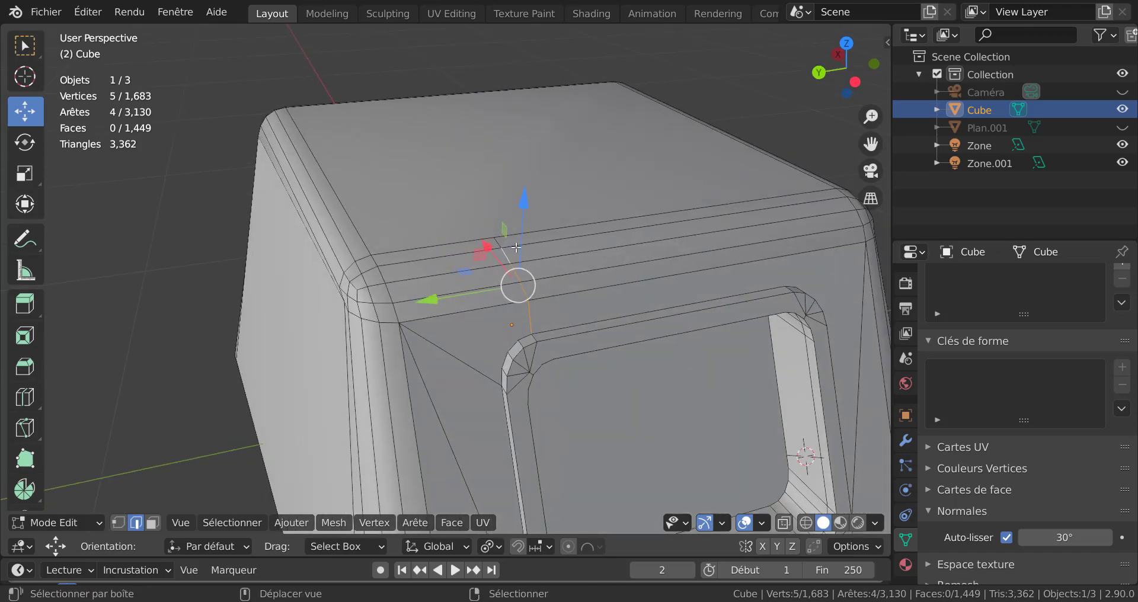
{"action": "right_click", "coordinate": [496, 244], "text": "shift"}
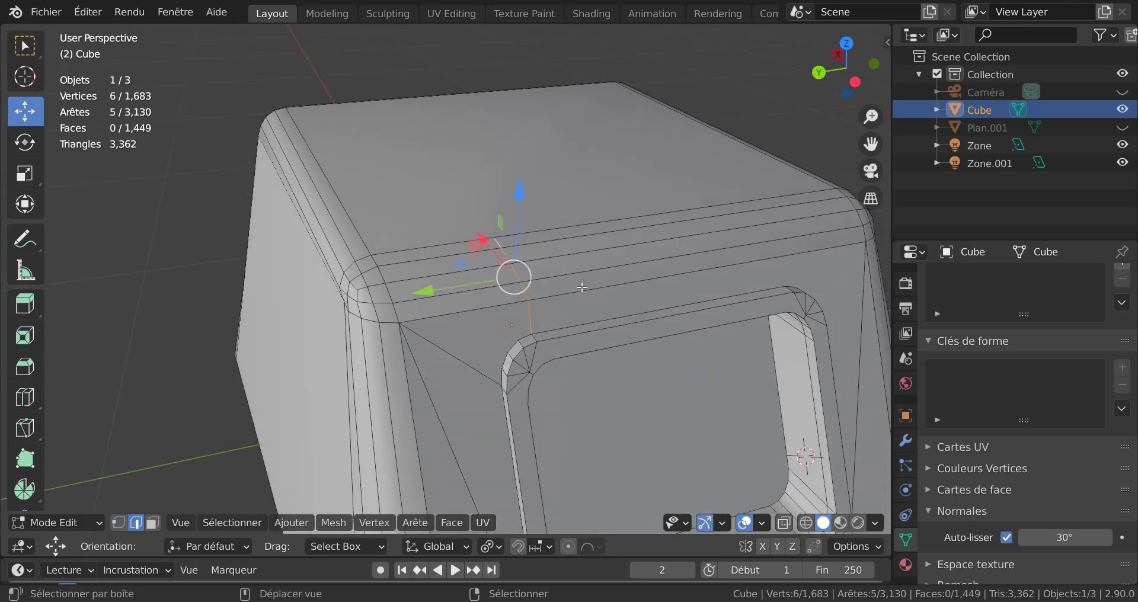
{"action": "key", "text": "x"}
{"action": "left_click", "coordinate": [628, 317]}
{"action": "middle_click_drag", "start_coordinate": [628, 317], "coordinate": [602, 346]}
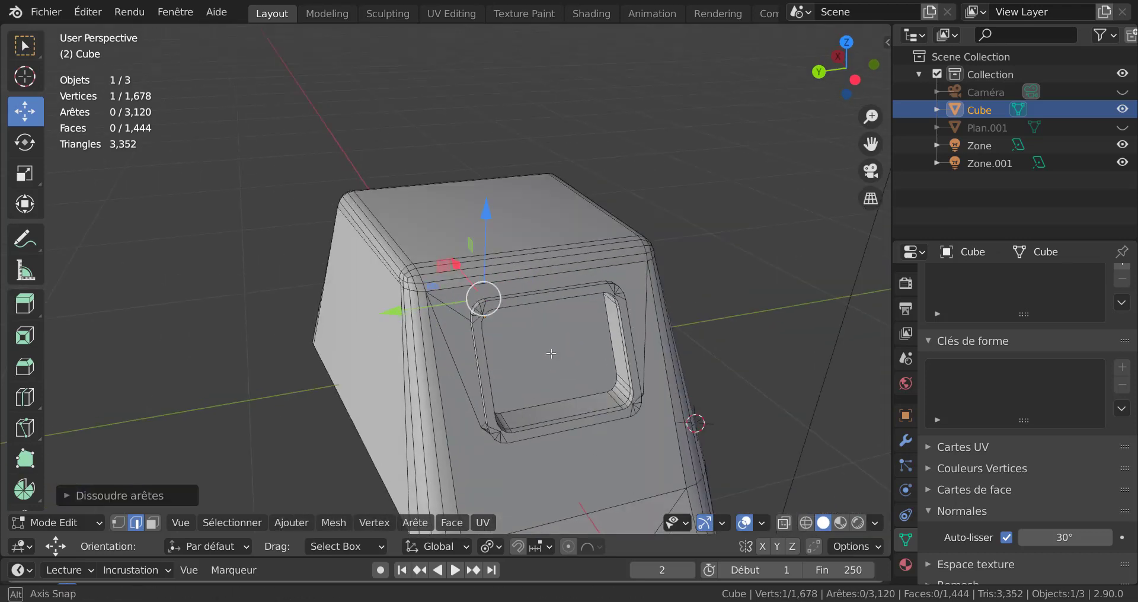
Step: Knife-cut an edge from the middle vertex of the window frame's rounded upper corner to the front face's upper corner on the +Y side
{"action": "scroll", "coordinate": [476, 359], "scroll_direction": "up", "scroll_amount": 2}
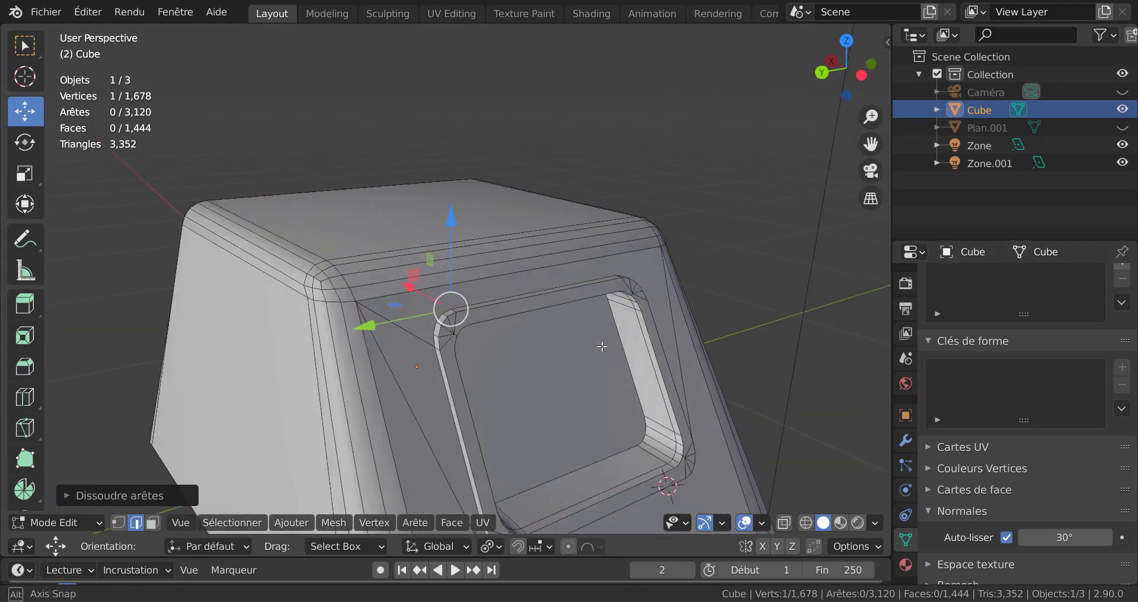
{"action": "scroll", "coordinate": [486, 370], "scroll_direction": "up", "scroll_amount": 1}
{"action": "middle_click_drag", "start_coordinate": [487, 370], "coordinate": [426, 369]}
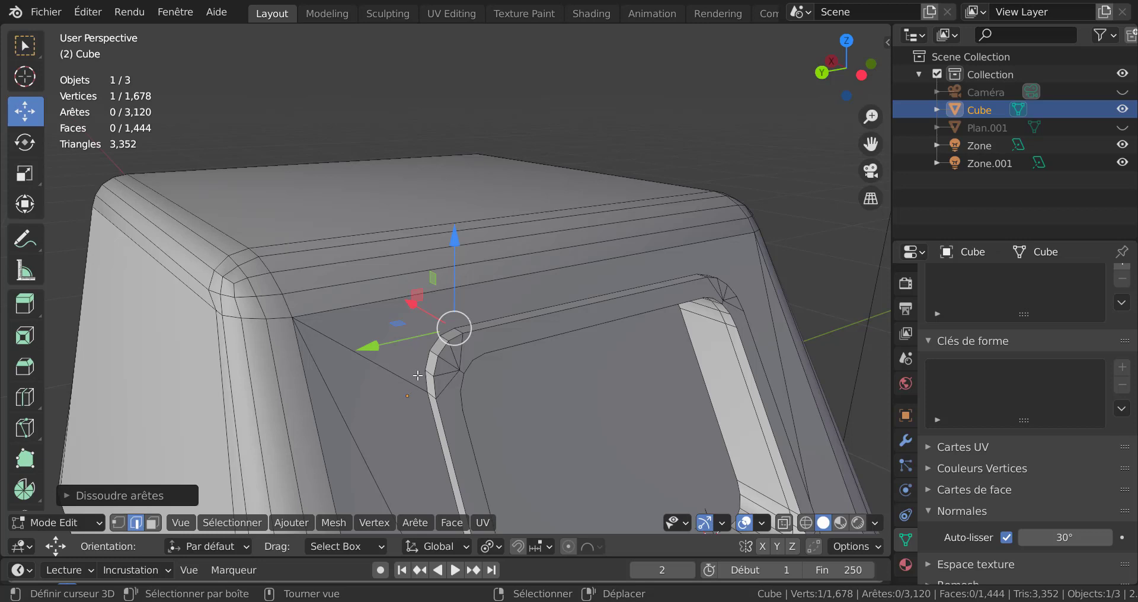
{"action": "key", "text": "F2"}
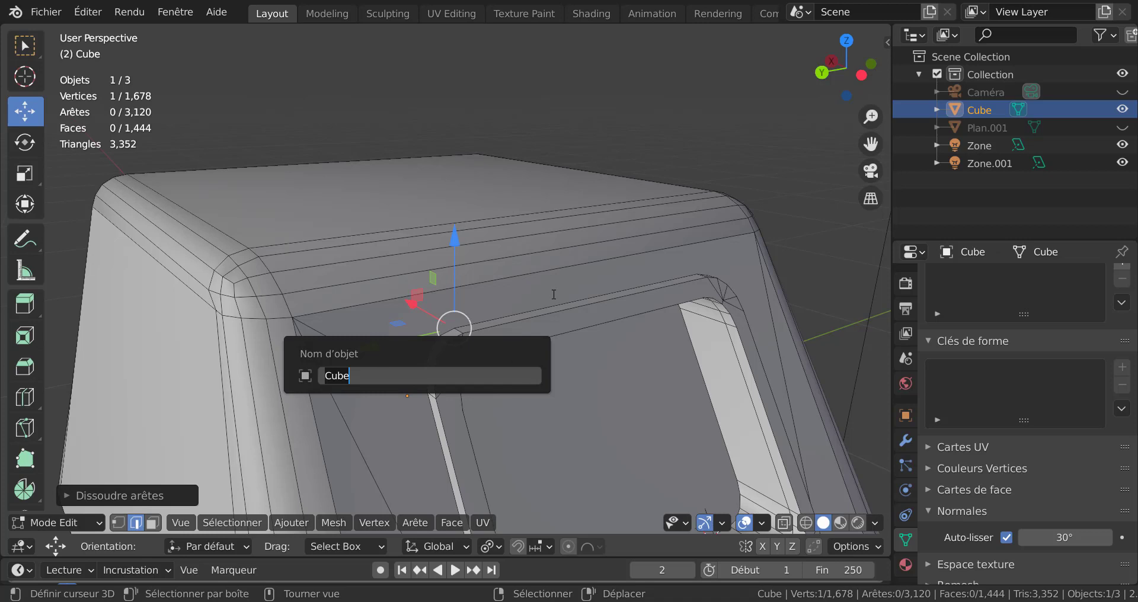
{"action": "key", "text": "Escape"}
{"action": "key", "text": "k"}
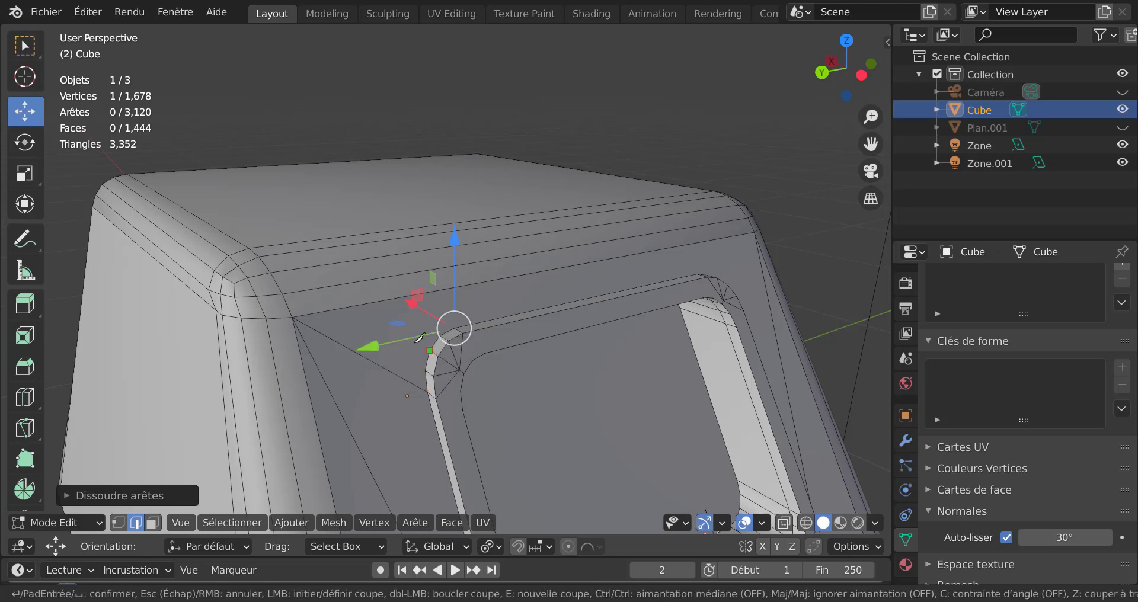
{"action": "left_click", "coordinate": [419, 339]}
{"action": "left_click", "coordinate": [292, 317]}
{"action": "key", "text": "Return"}
Step: Dissolve the old diagonal edge just below the new cut at the window's +Y upper corner
{"action": "left_click", "coordinate": [335, 355]}
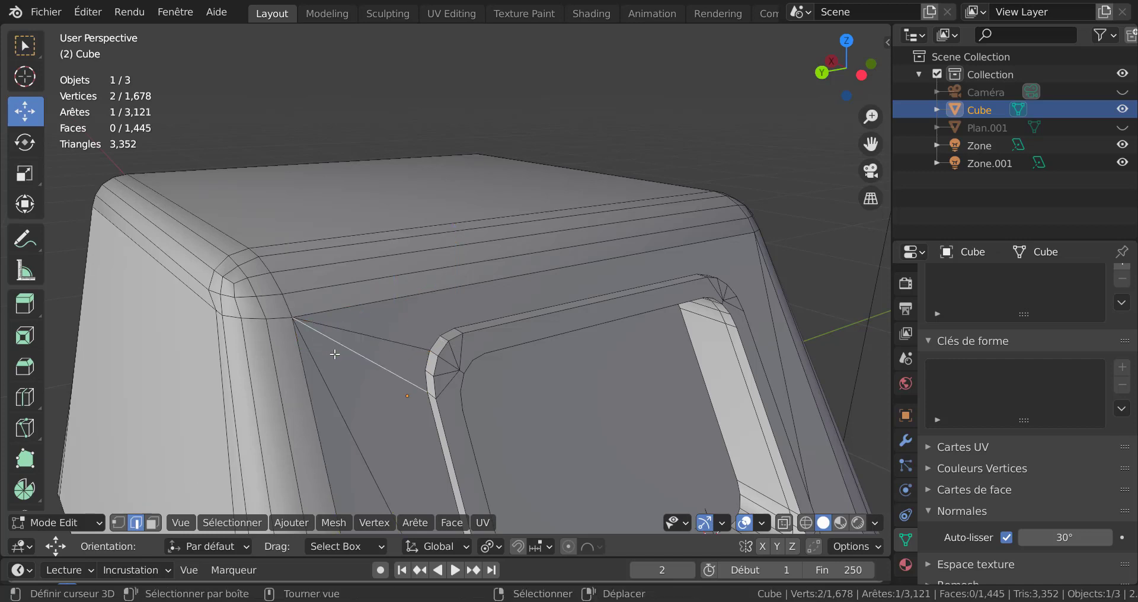
{"action": "key", "text": "x"}
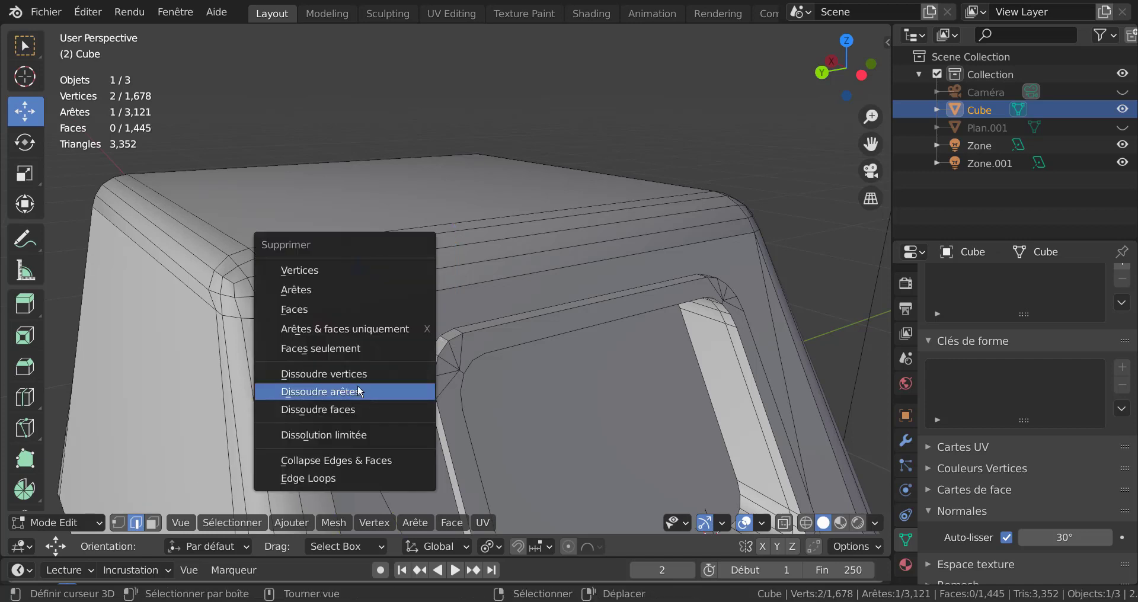
{"action": "left_click", "coordinate": [359, 391]}
{"action": "scroll", "coordinate": [356, 401], "scroll_direction": "down", "scroll_amount": 2}
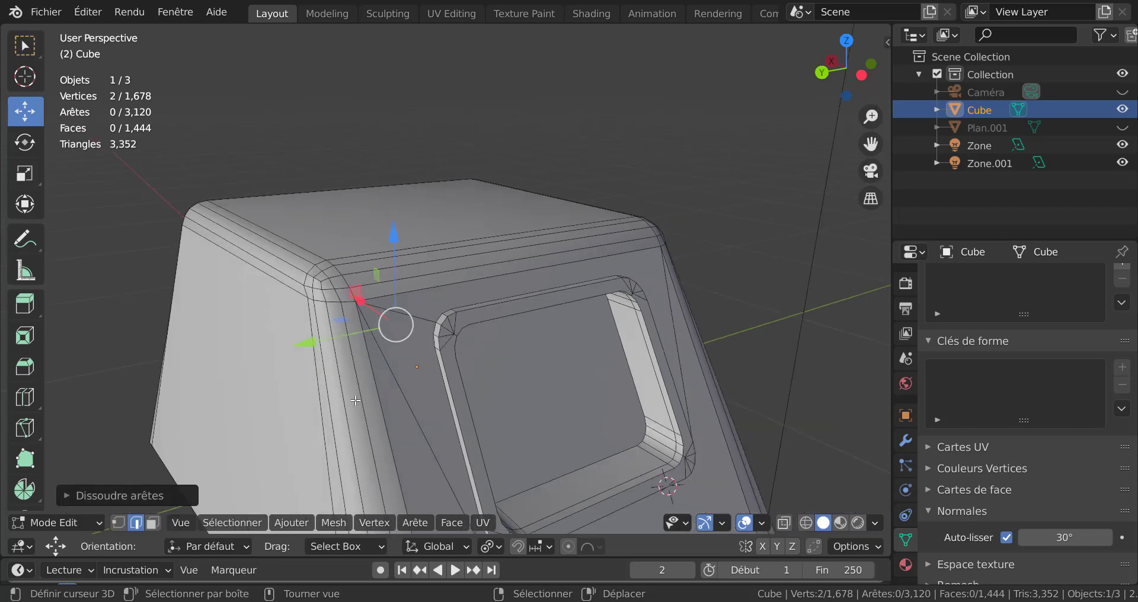
{"action": "scroll", "coordinate": [355, 401], "scroll_direction": "down", "scroll_amount": 2}
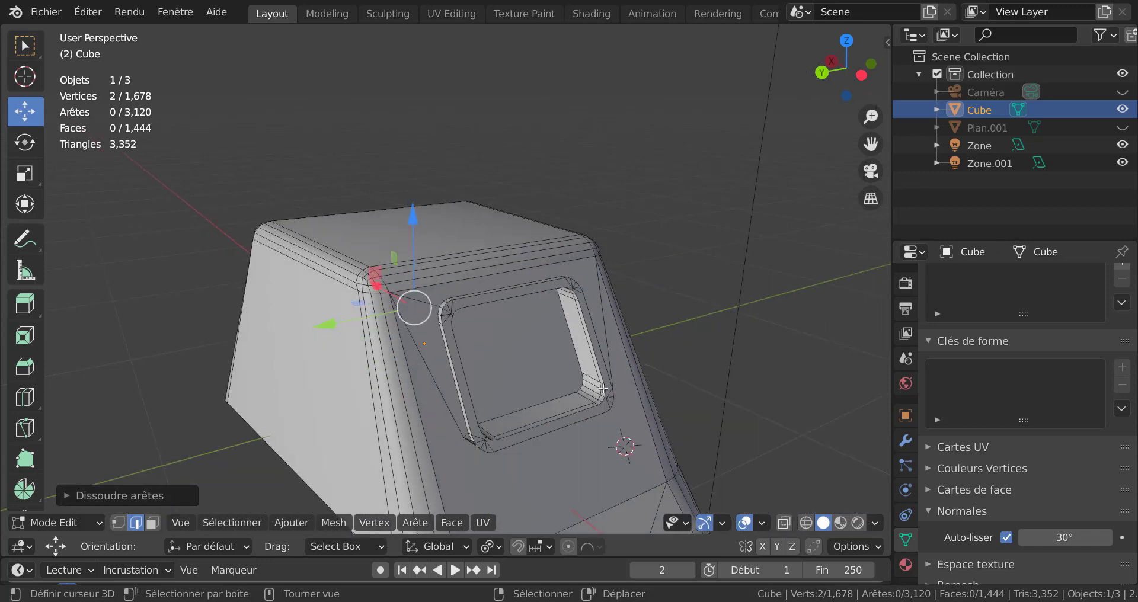
Step: Knife-cut a matching edge from the window frame's -Y upper corner vertex to the front face's upper corner
{"action": "middle_click_drag", "start_coordinate": [356, 400], "coordinate": [563, 376]}
{"action": "scroll", "coordinate": [563, 375], "scroll_direction": "up", "scroll_amount": 2}
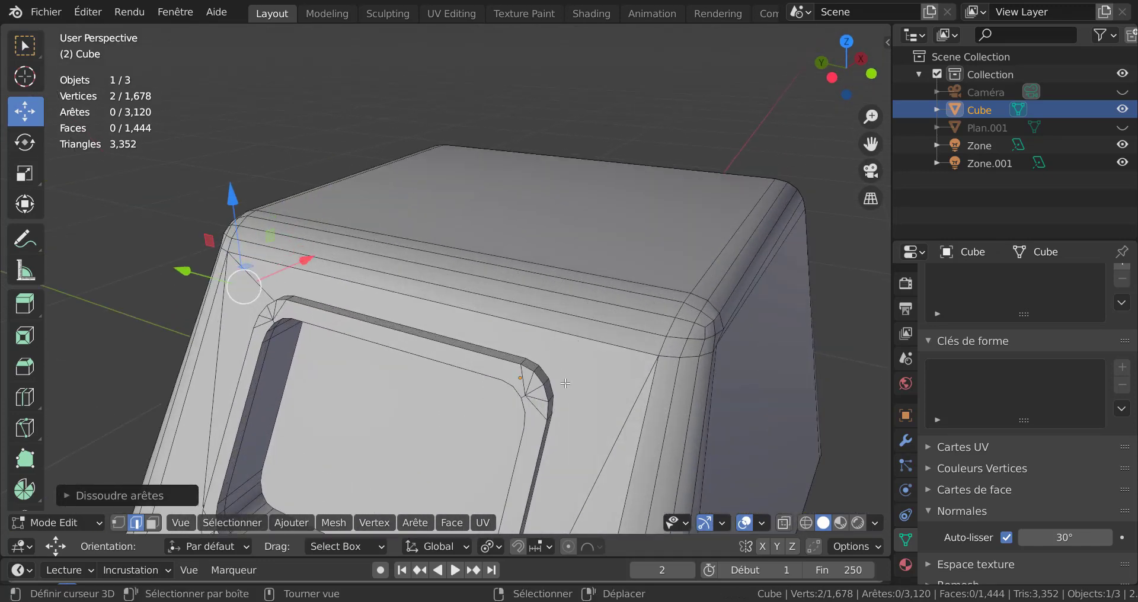
{"action": "left_click_drag", "start_coordinate": [554, 378], "coordinate": [560, 405]}
{"action": "key", "text": "Escape"}
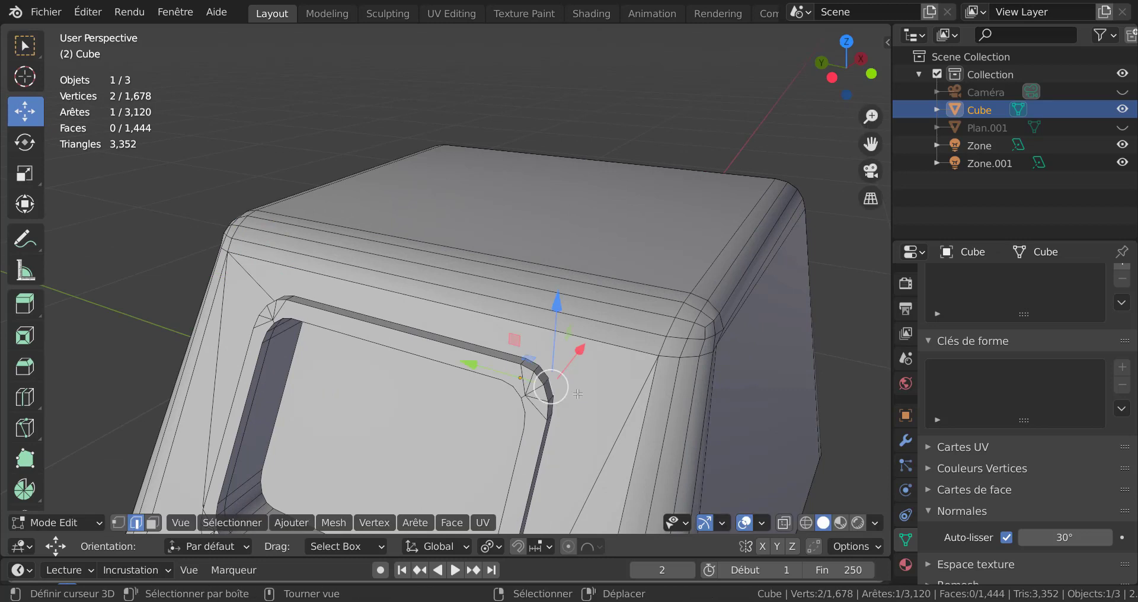
{"action": "key", "text": "1"}
{"action": "left_click", "coordinate": [556, 378]}
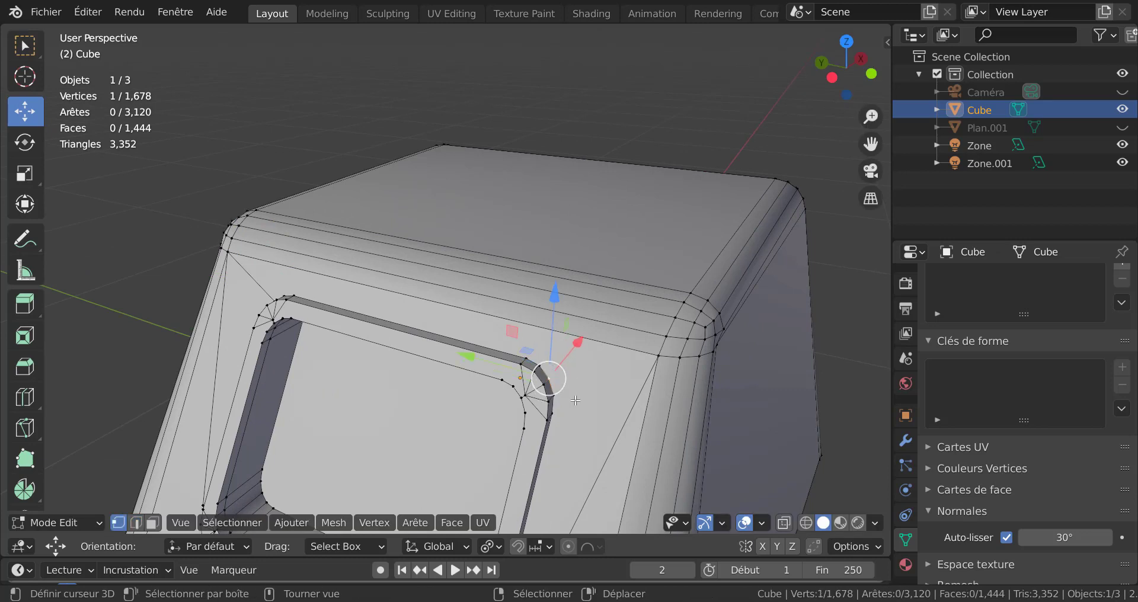
{"action": "key", "text": "k"}
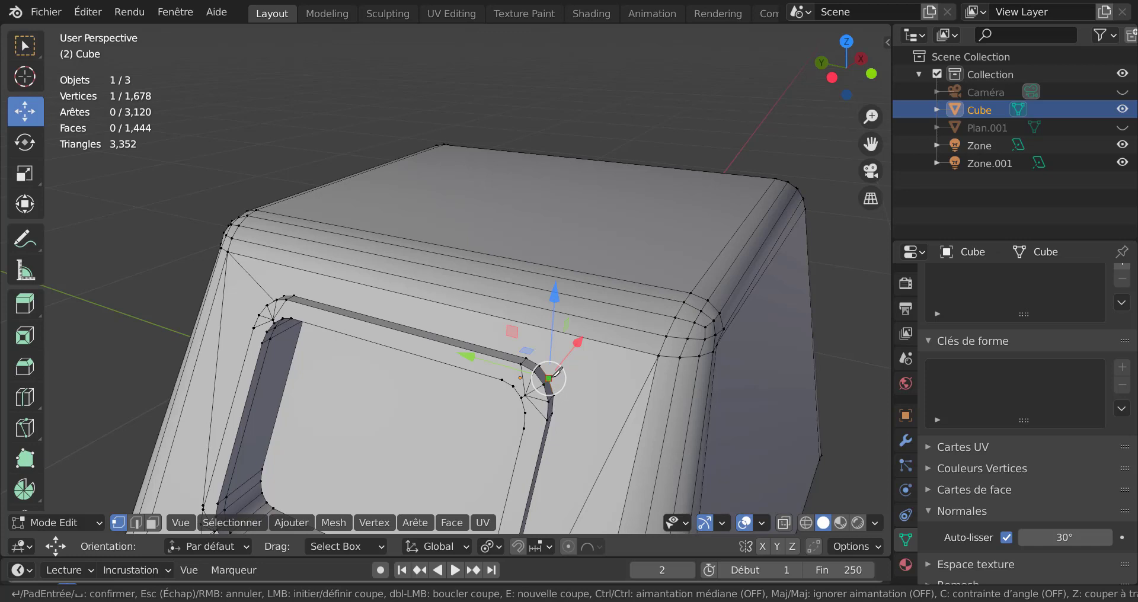
{"action": "left_click", "coordinate": [551, 377]}
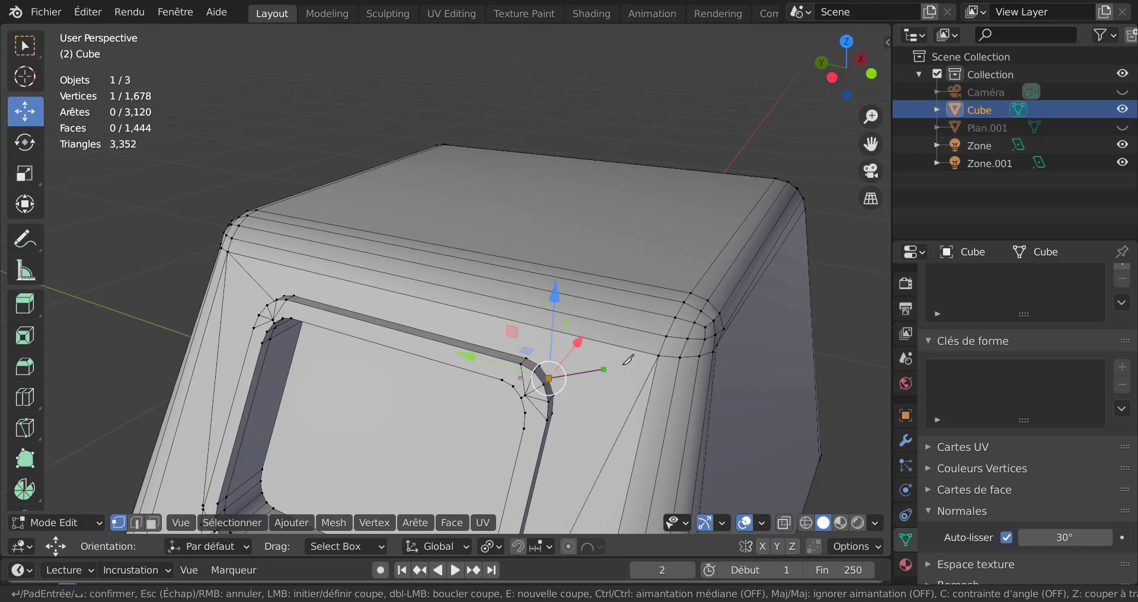
{"action": "left_click", "coordinate": [658, 356]}
{"action": "key", "text": "Return"}
Step: Dissolve the long diagonal edge running from the front face's -Y upper corner to the window's lower corner
{"action": "scroll", "coordinate": [578, 418], "scroll_direction": "up", "scroll_amount": 1}
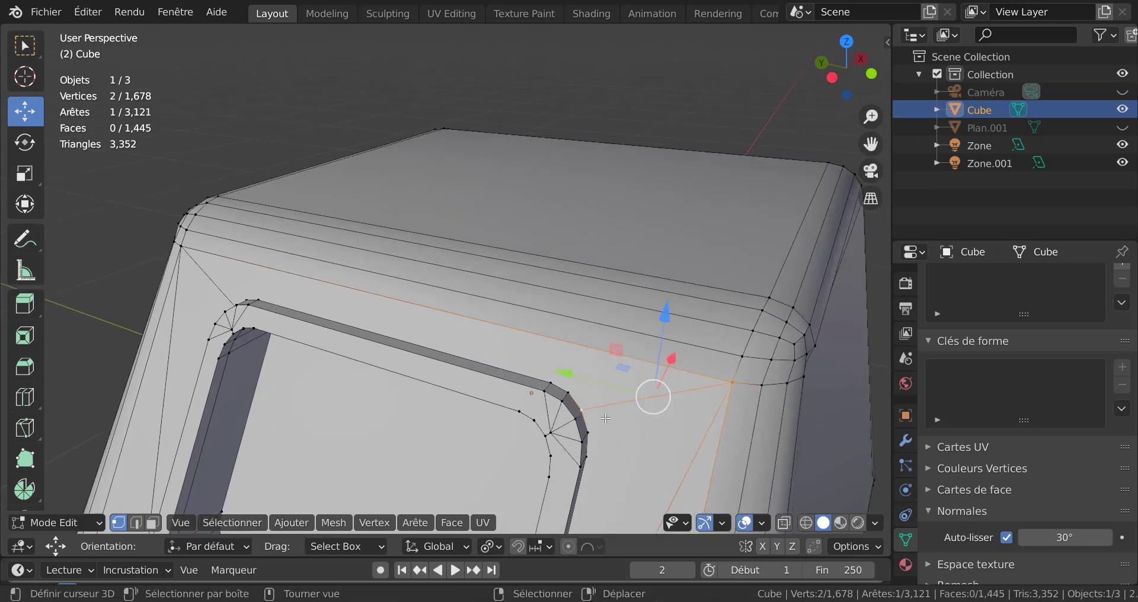
{"action": "left_click", "coordinate": [696, 432]}
{"action": "scroll", "coordinate": [631, 438], "scroll_direction": "down", "scroll_amount": 3}
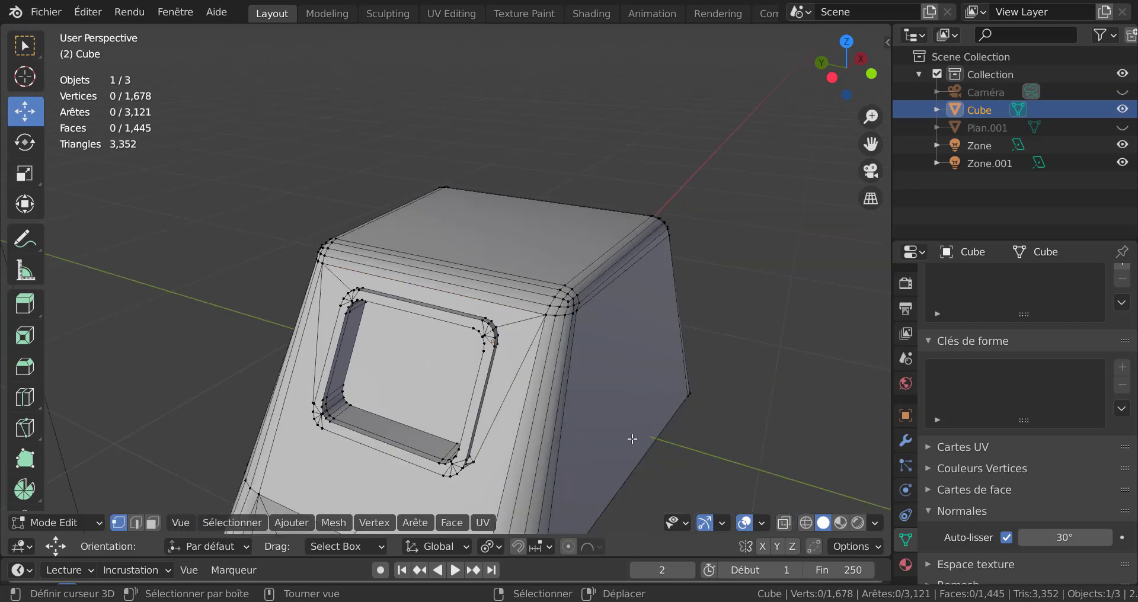
{"action": "key", "text": "2"}
{"action": "left_click", "coordinate": [511, 390]}
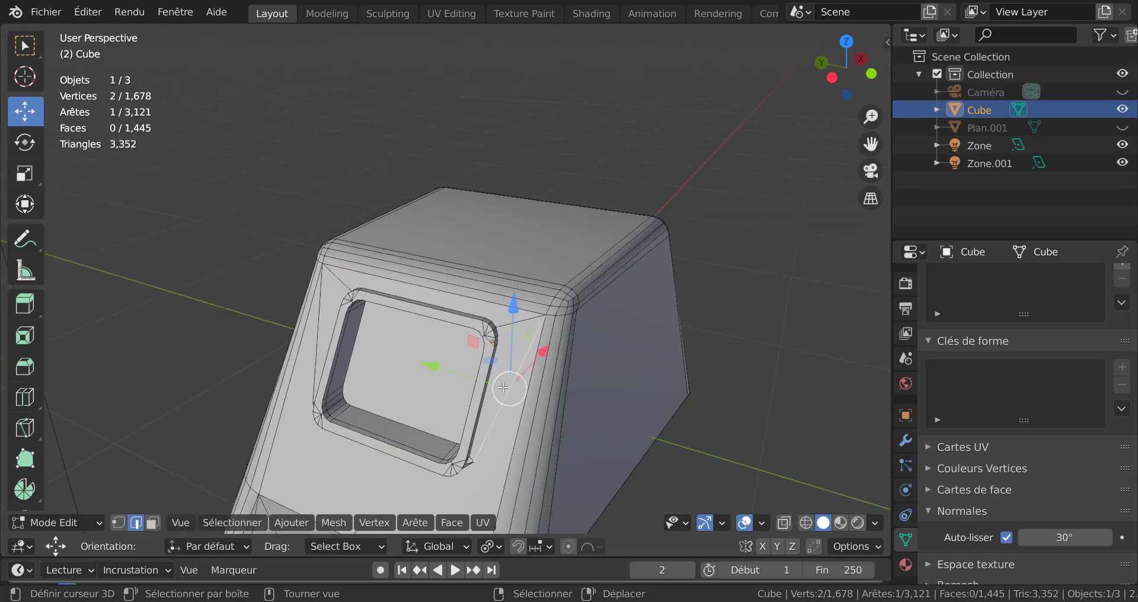
{"action": "key", "text": "x"}
{"action": "left_click", "coordinate": [779, 415]}
Step: Dissolve the stray short edges outside both lower window corners, together with the remaining long diagonal on the +Y side
{"action": "middle_click_drag", "start_coordinate": [778, 415], "coordinate": [592, 374]}
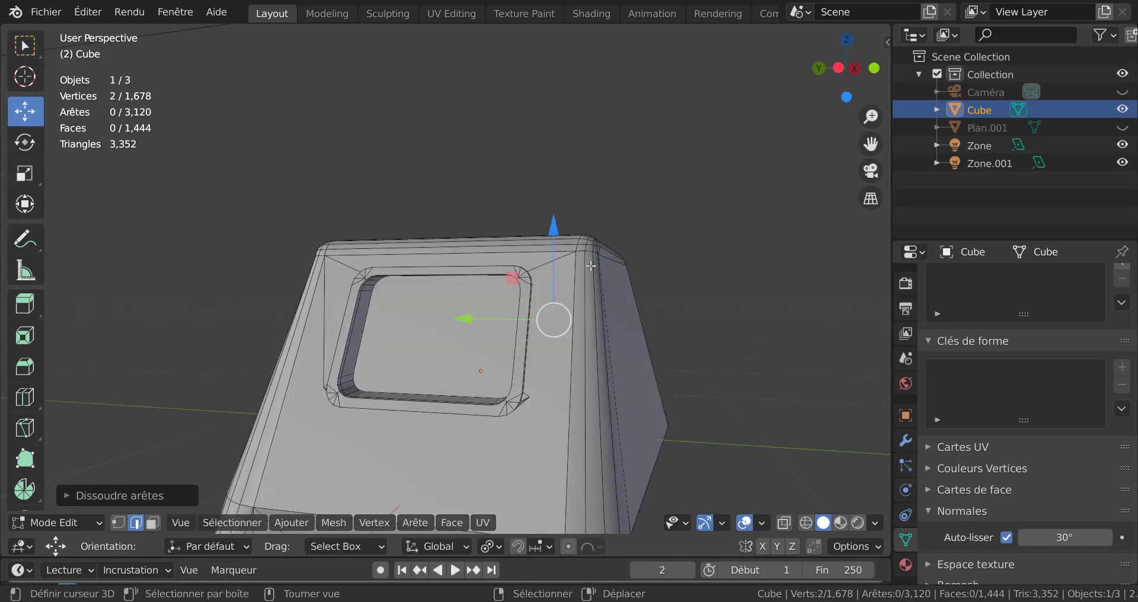
{"action": "middle_click_drag", "start_coordinate": [591, 267], "coordinate": [575, 387]}
{"action": "key", "text": "c"}
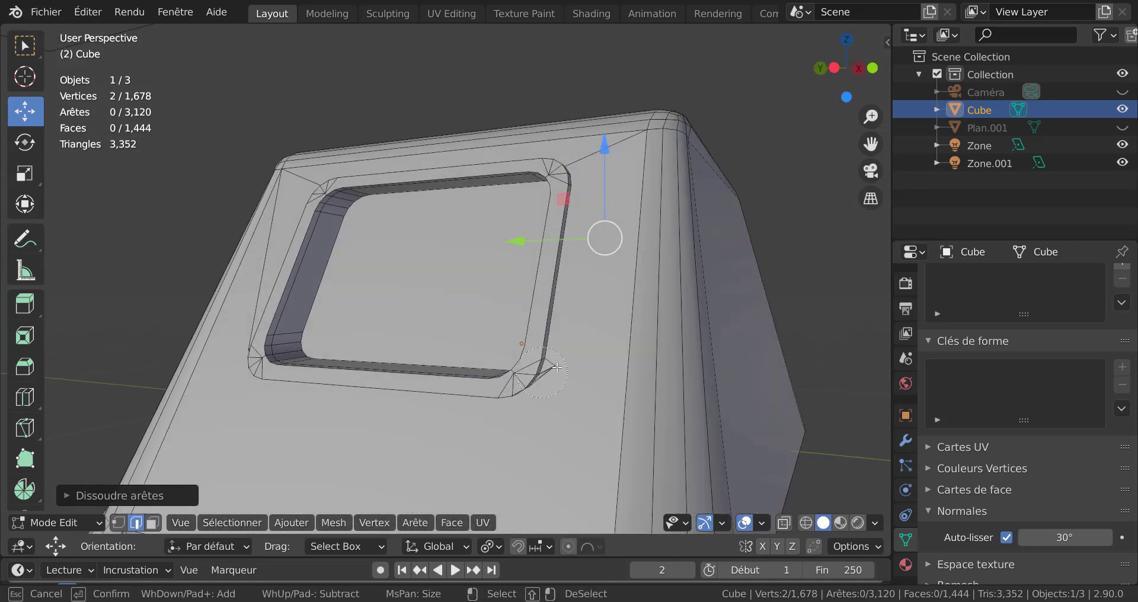
{"action": "left_click", "coordinate": [569, 377]}
{"action": "key", "text": "Escape"}
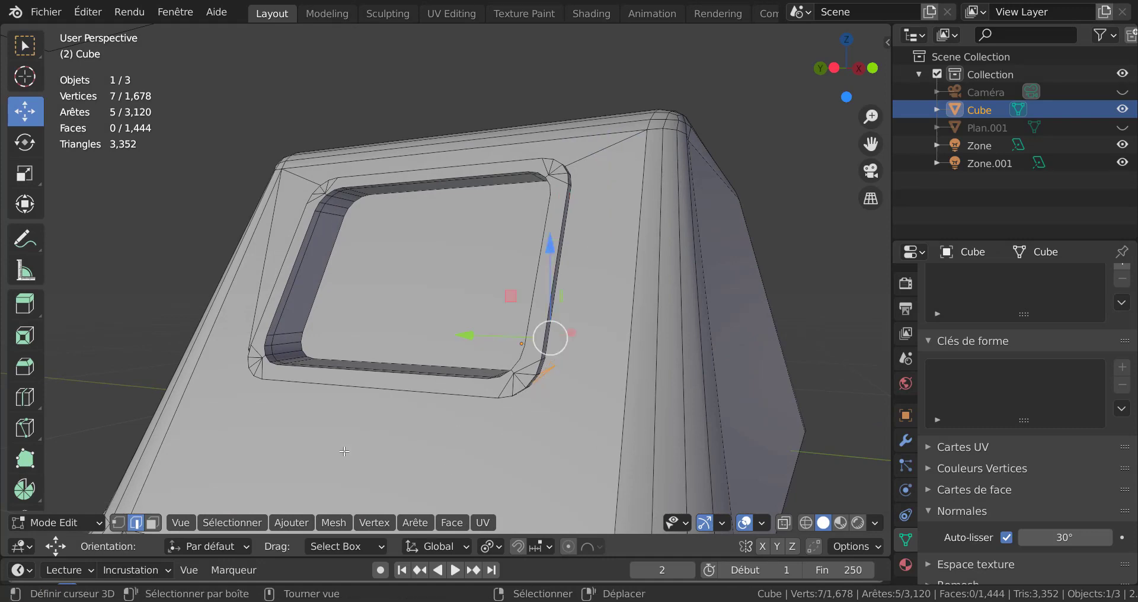
{"action": "middle_click_drag", "start_coordinate": [345, 451], "coordinate": [515, 452]}
{"action": "key", "text": "c"}
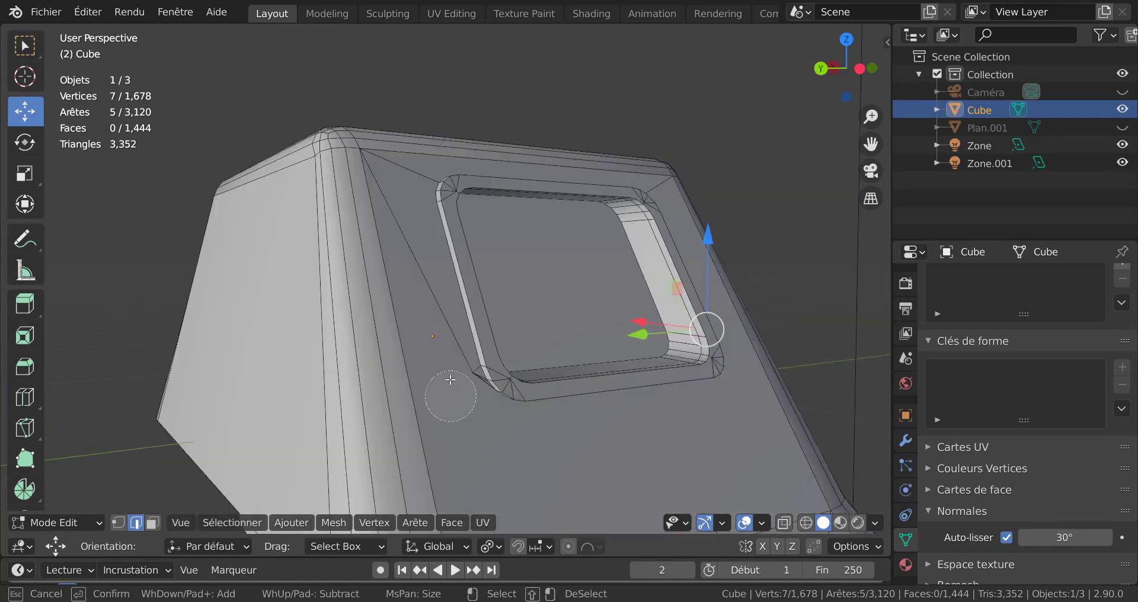
{"action": "left_click", "coordinate": [455, 379]}
{"action": "key", "text": "Escape"}
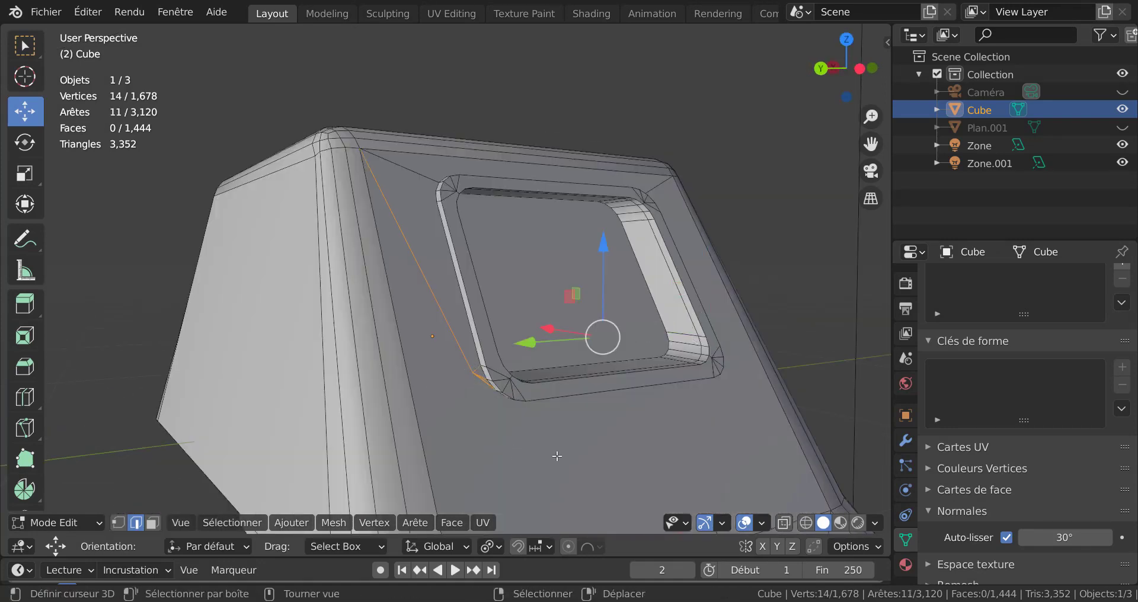
{"action": "key", "text": "x"}
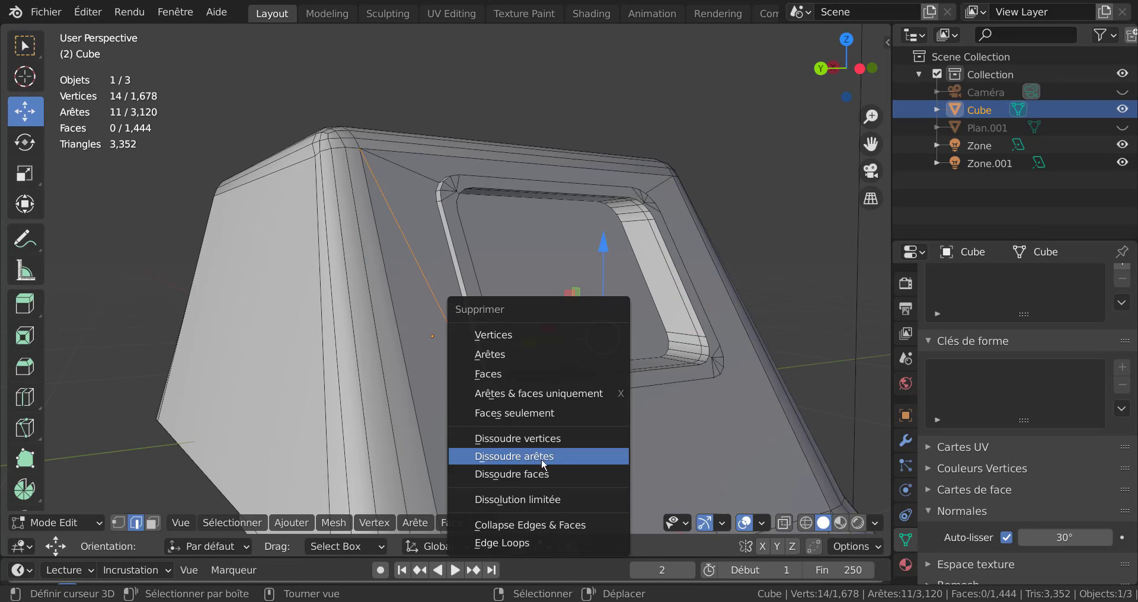
{"action": "left_click", "coordinate": [521, 456]}
{"action": "key", "text": "Tab"}
{"action": "key", "text": "Tab"}
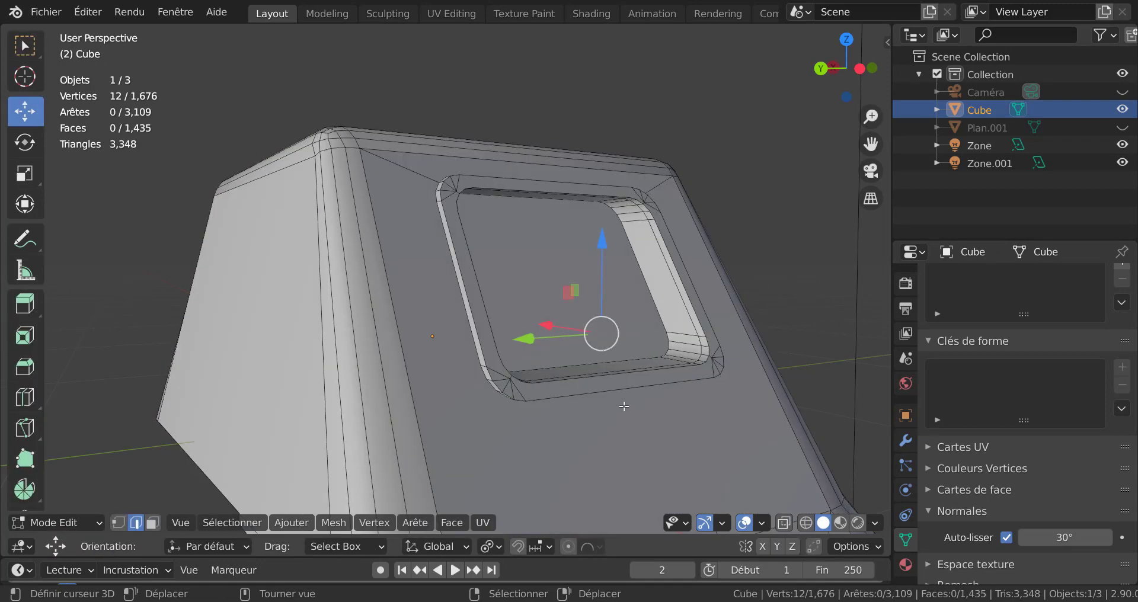
Step: Knife-cut an edge from the window frame's -Y lower corner vertex down to the front face's corner on the bend line
{"action": "scroll", "coordinate": [547, 395], "scroll_direction": "down", "scroll_amount": 4}
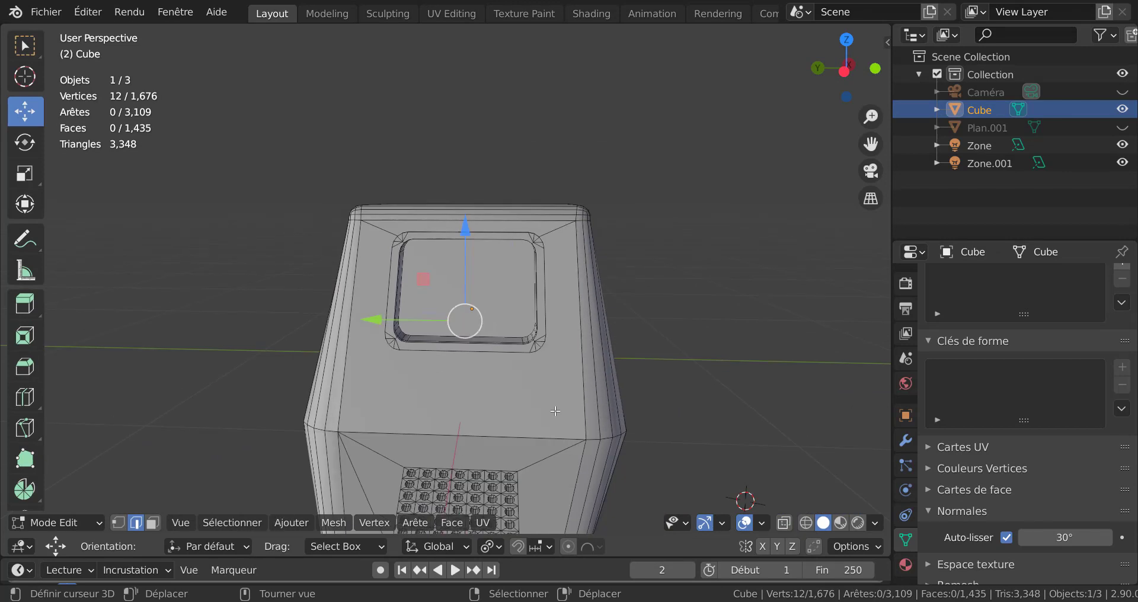
{"action": "scroll", "coordinate": [547, 396], "scroll_direction": "up", "scroll_amount": 3}
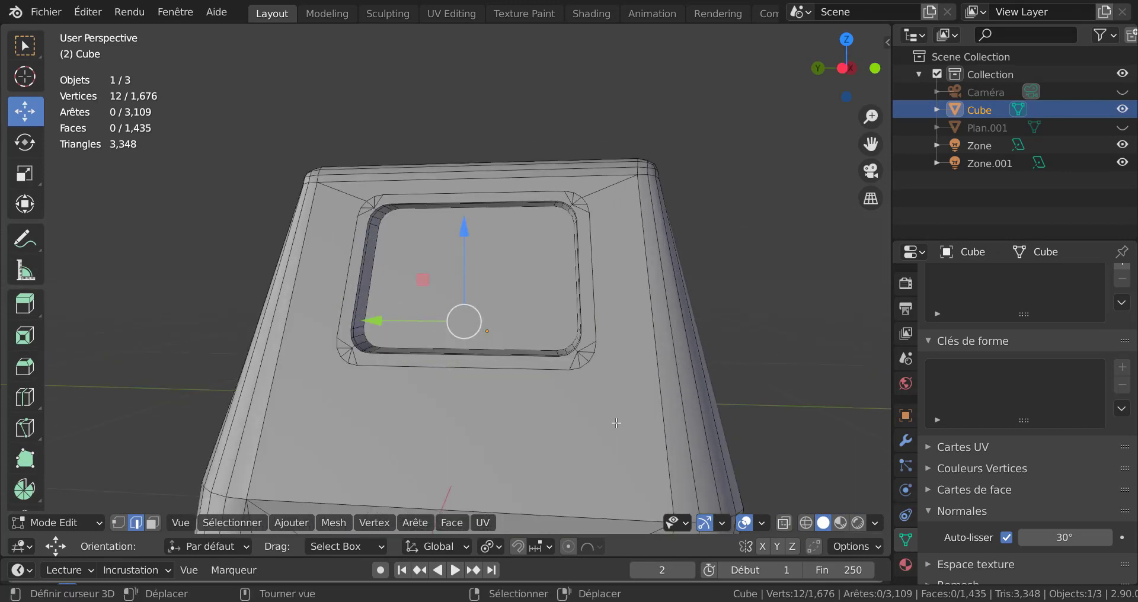
{"action": "middle_click_drag", "start_coordinate": [617, 406], "coordinate": [584, 369]}
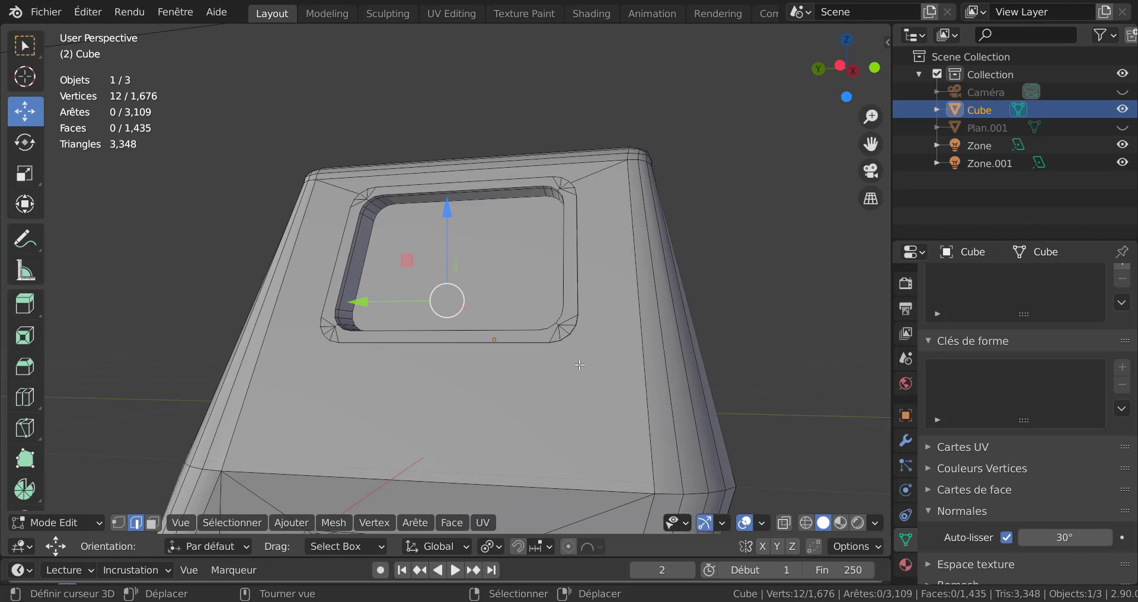
{"action": "key", "text": "alt+a"}
{"action": "left_click", "coordinate": [571, 342]}
{"action": "key", "text": "1"}
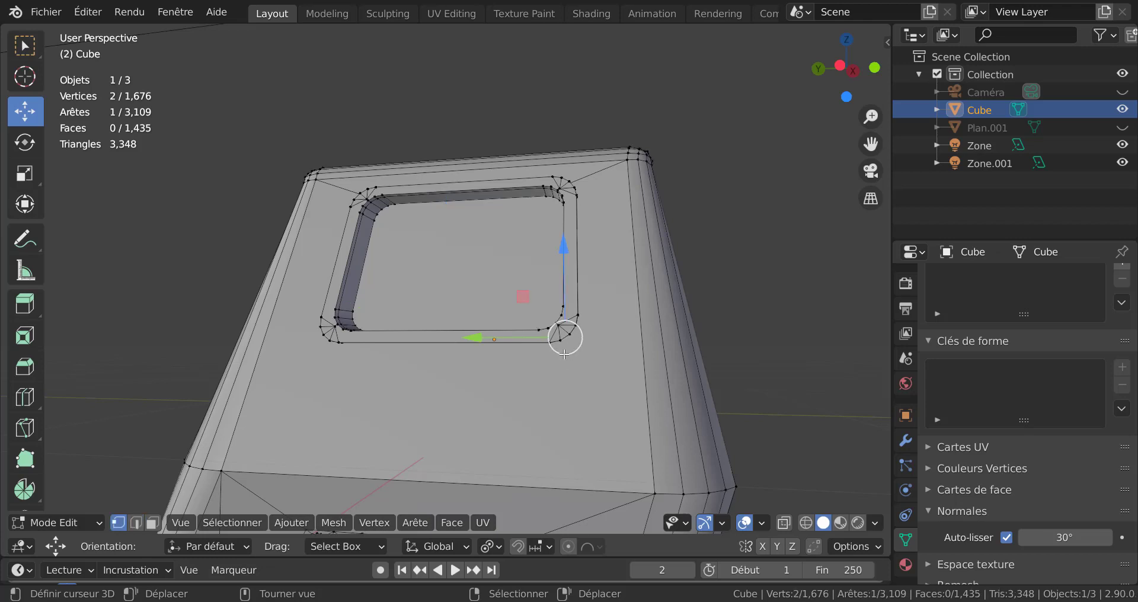
{"action": "left_click", "coordinate": [578, 353]}
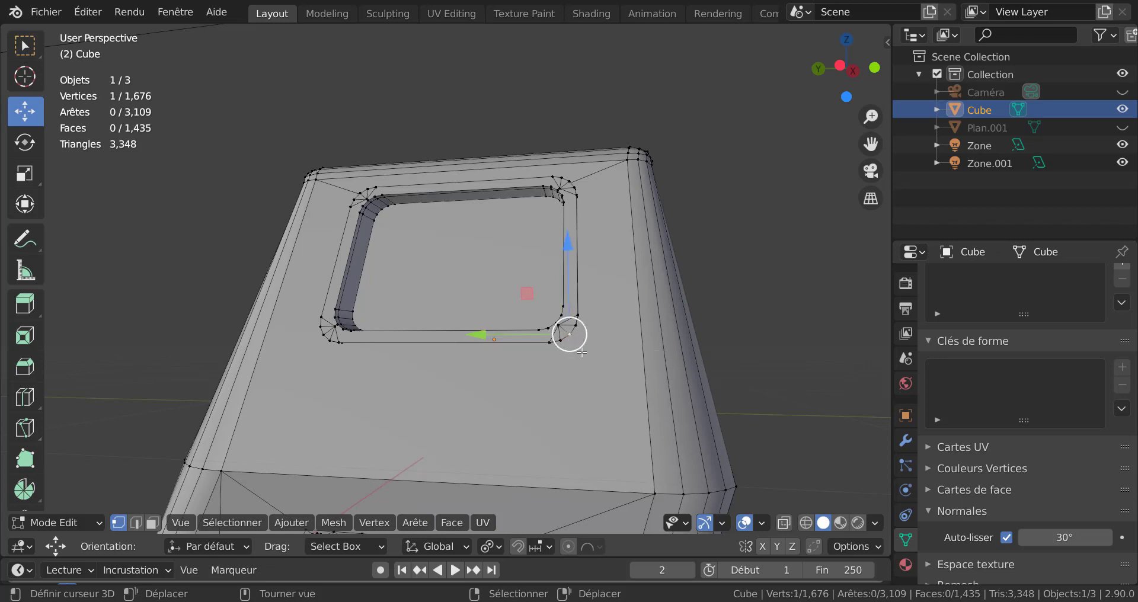
{"action": "key", "text": "k"}
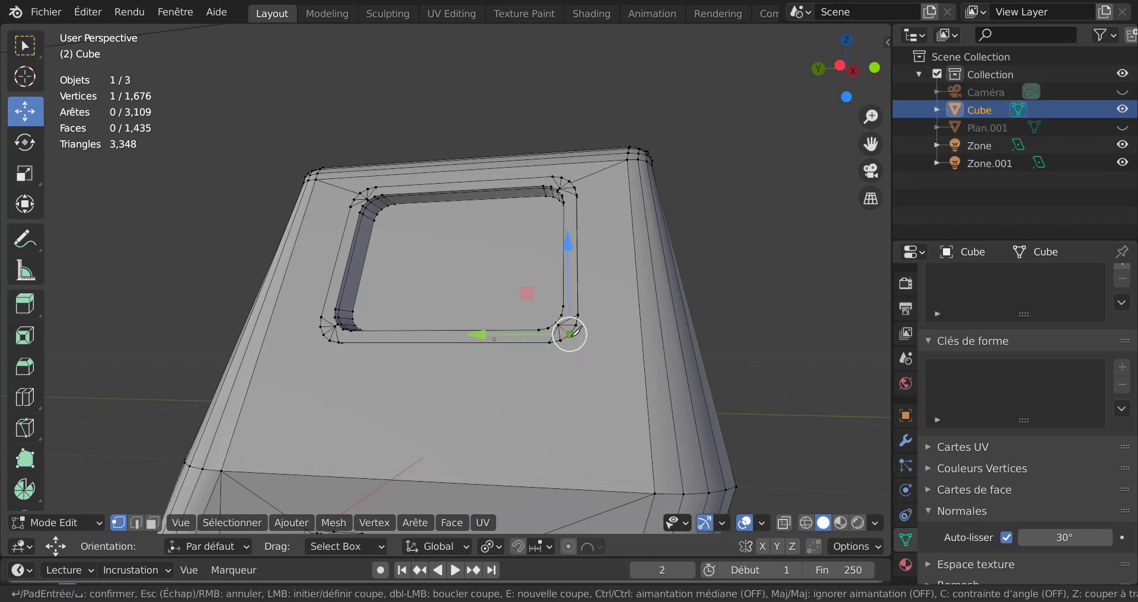
{"action": "left_click", "coordinate": [569, 335]}
{"action": "left_click", "coordinate": [654, 493]}
{"action": "key", "text": "Return"}
Step: Knife-cut the mirrored edge from the window frame's +Y lower corner vertex down to the front face's corner on the bend line
{"action": "middle_click_drag", "start_coordinate": [488, 425], "coordinate": [499, 435]}
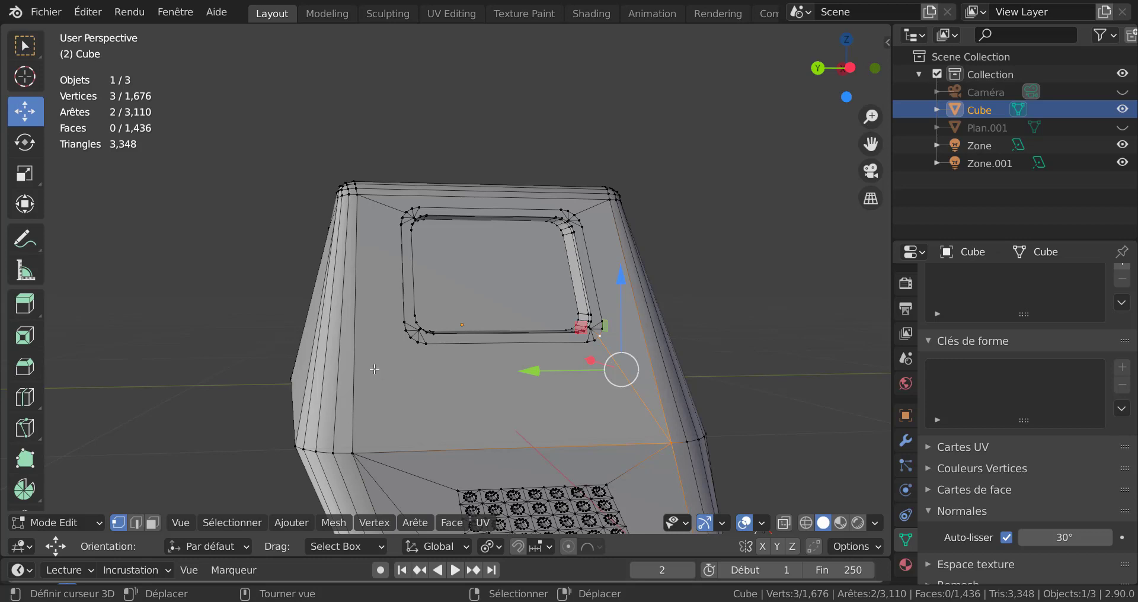
{"action": "left_click", "coordinate": [411, 337]}
{"action": "key", "text": "k"}
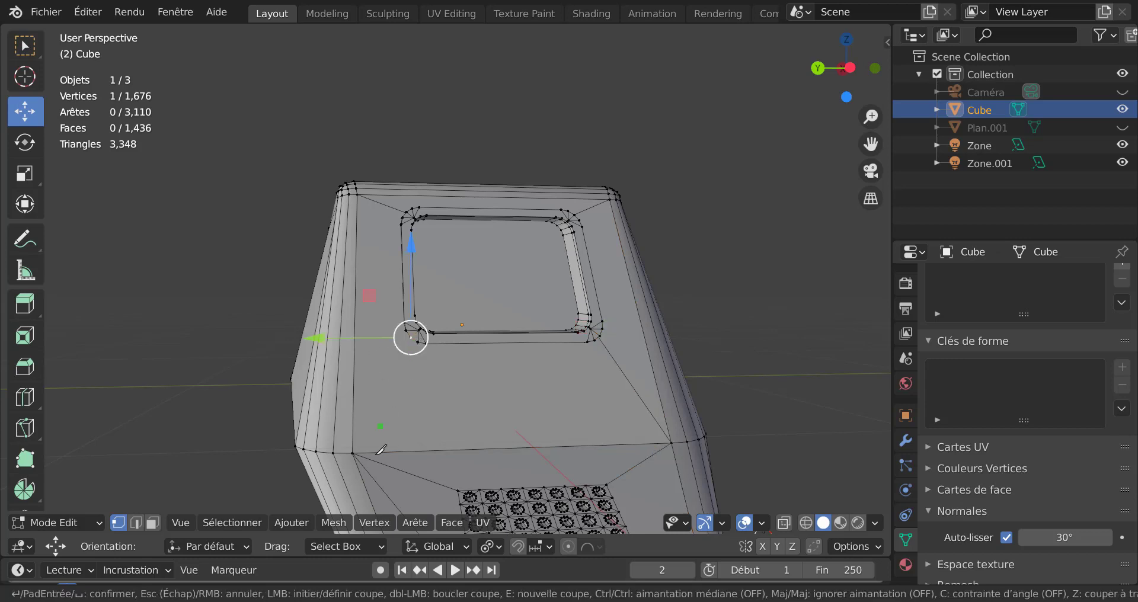
{"action": "left_click", "coordinate": [411, 336]}
{"action": "left_click", "coordinate": [354, 452]}
{"action": "key", "text": "Return"}
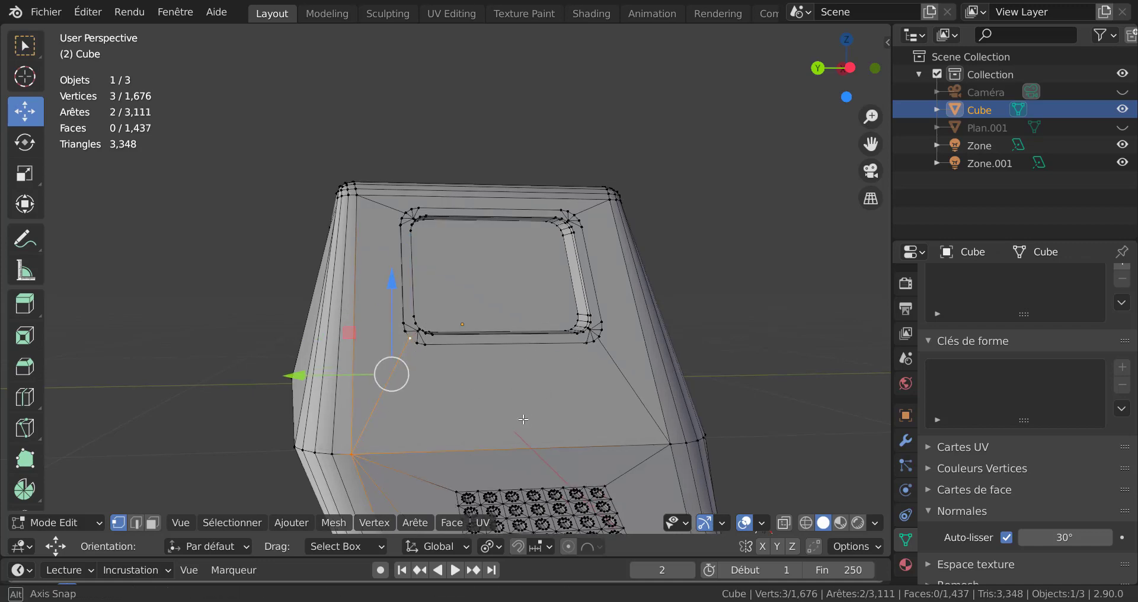
Step: Examine the new window corner cuts from several angles and in left orthographic view
{"action": "middle_click_drag", "start_coordinate": [567, 355], "coordinate": [758, 335]}
{"action": "scroll", "coordinate": [625, 412], "scroll_direction": "up", "scroll_amount": 1}
{"action": "scroll", "coordinate": [625, 395], "scroll_direction": "down", "scroll_amount": 3}
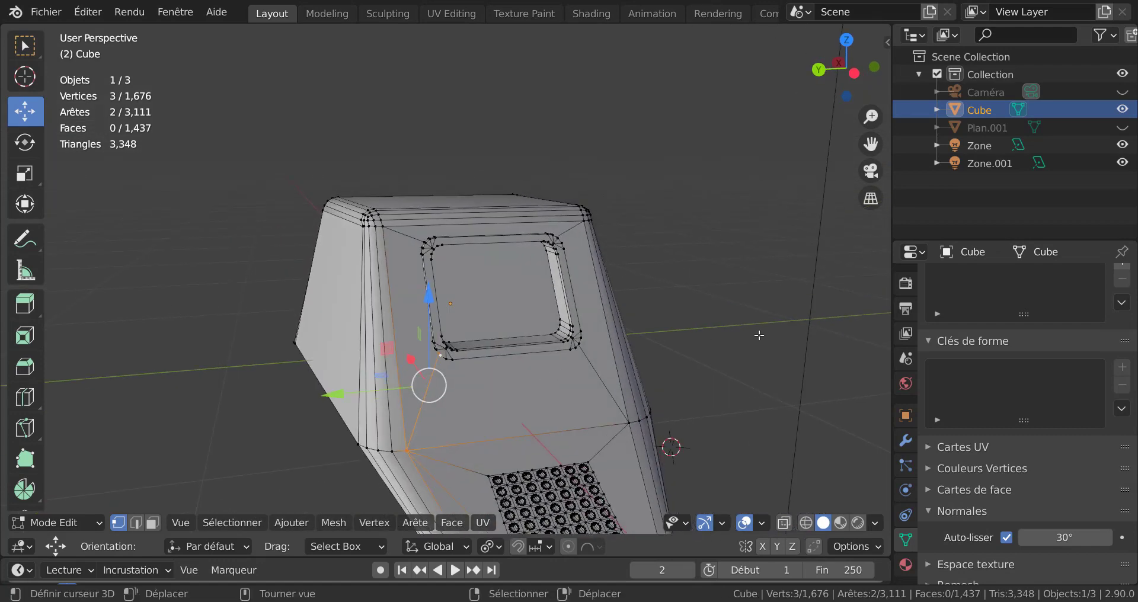
{"action": "middle_click_drag", "start_coordinate": [532, 351], "coordinate": [489, 335]}
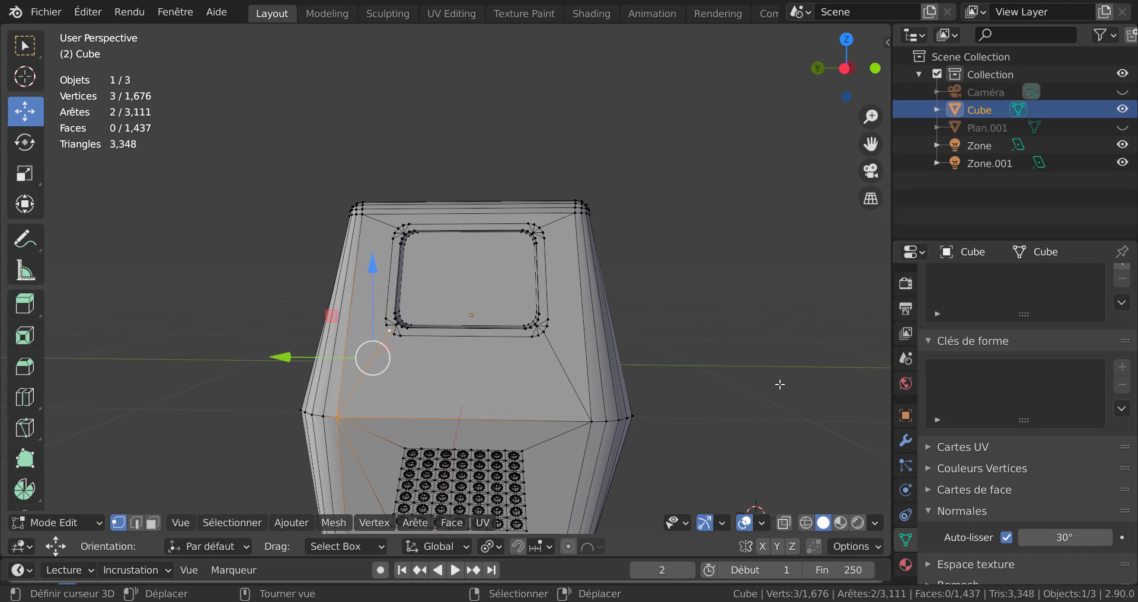
{"action": "key", "text": "KP_3"}
{"action": "key", "text": "ctrl+KP_3"}
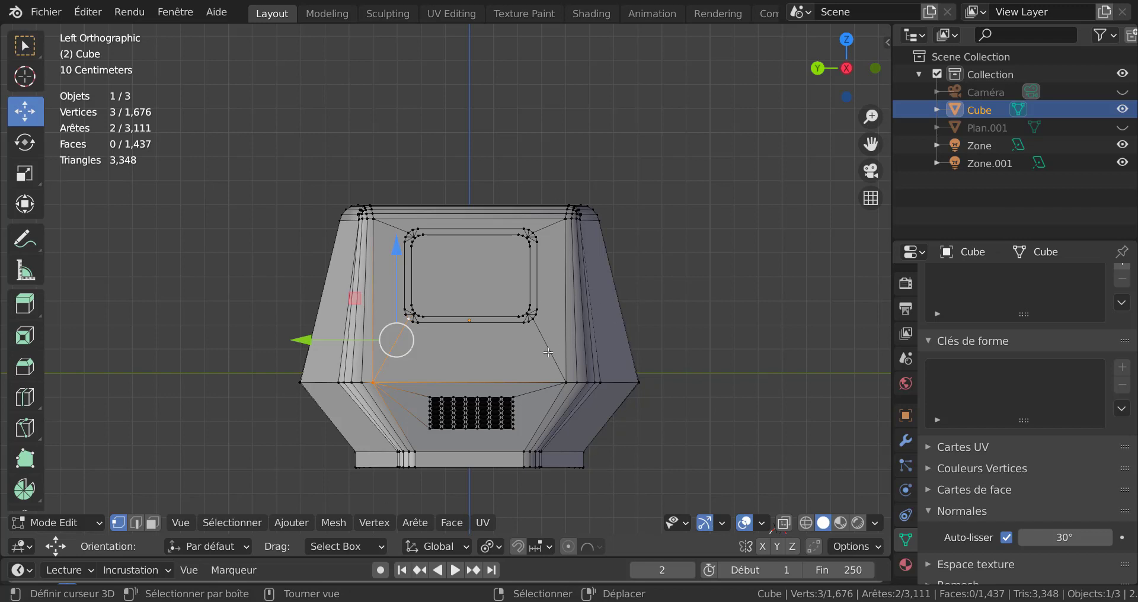
Step: Select all vertices of both lower window corners, including the hidden inner ones, with see-through display enabled
{"action": "scroll", "coordinate": [548, 354], "scroll_direction": "up", "scroll_amount": 1}
{"action": "key", "text": "alt+a"}
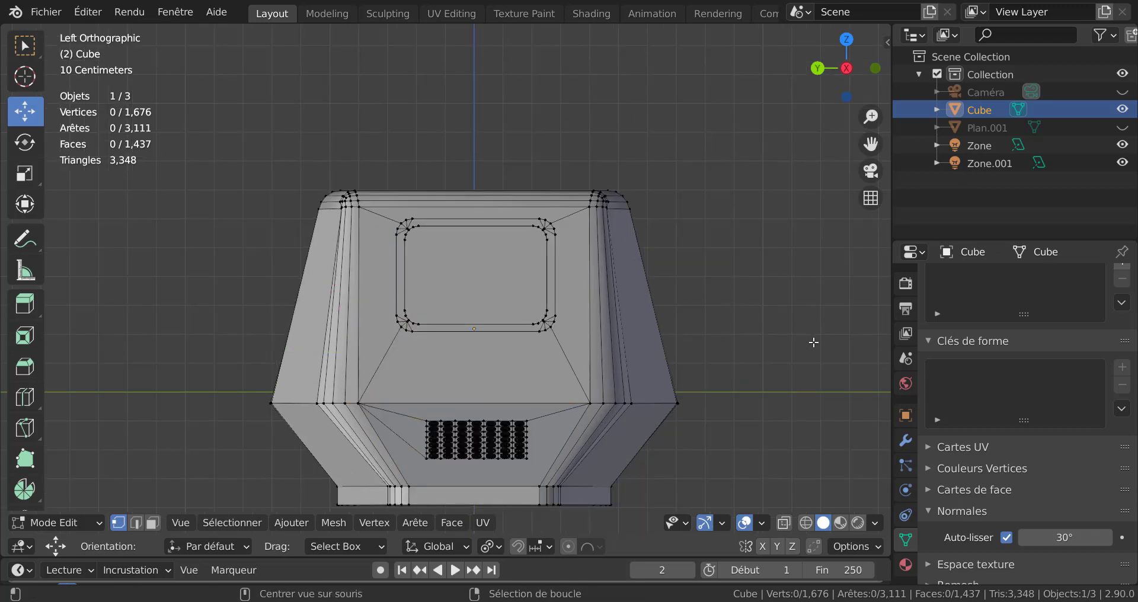
{"action": "key", "text": "alt+z"}
{"action": "key", "text": "c"}
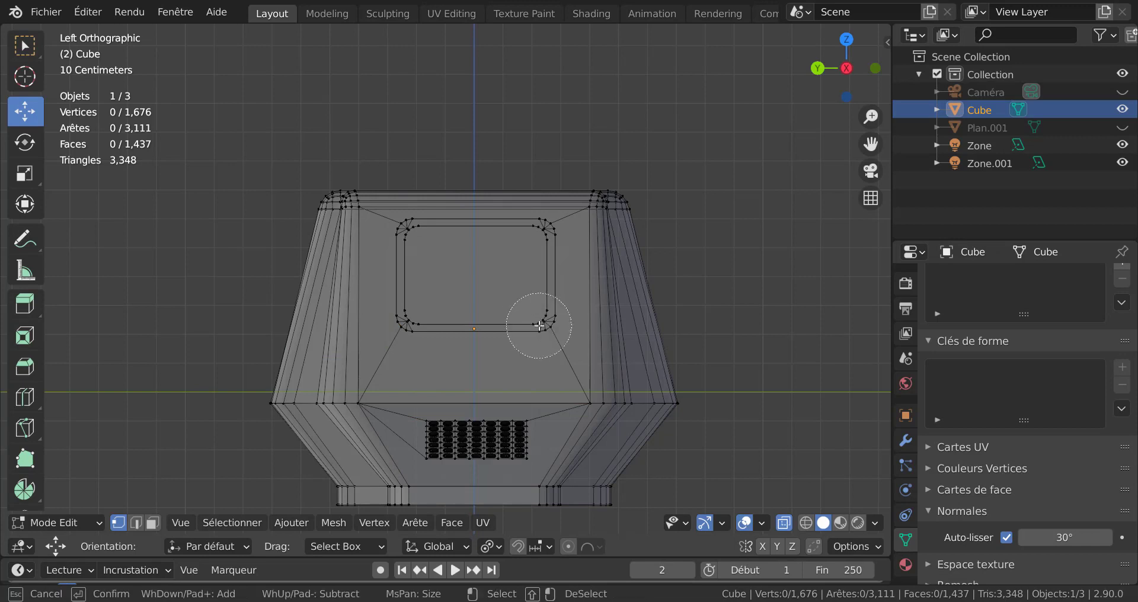
{"action": "left_click", "coordinate": [513, 315]}
{"action": "left_click_drag", "start_coordinate": [513, 315], "coordinate": [418, 319]}
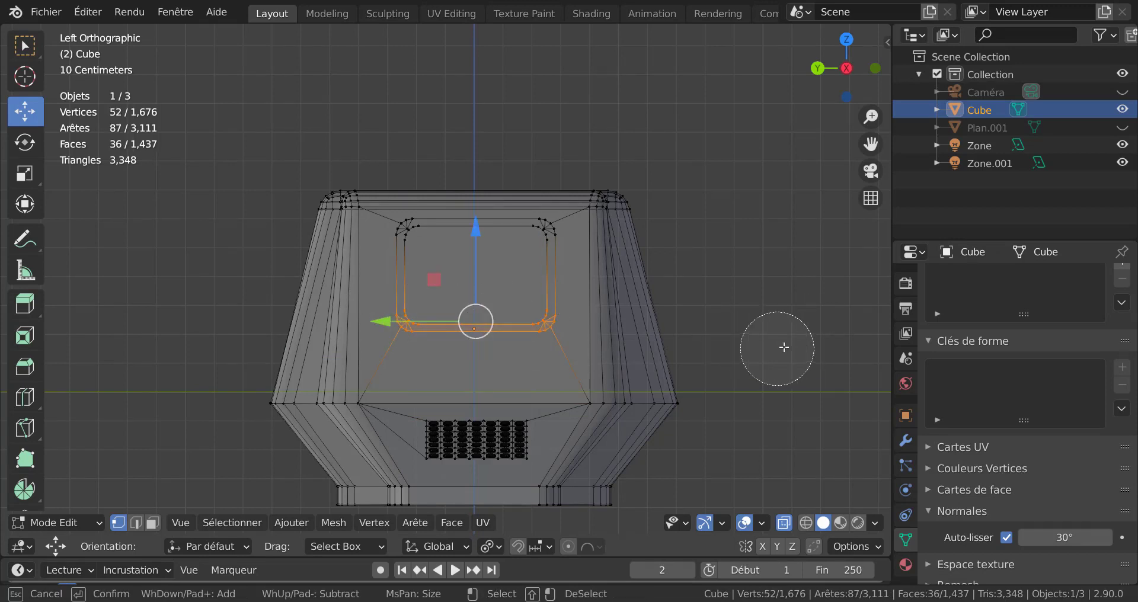
{"action": "key", "text": "Escape"}
Step: Set the transform pivot point to Barycentre and the transform orientation to Normale for the window selection
{"action": "scroll", "coordinate": [705, 351], "scroll_direction": "down", "scroll_amount": 1}
{"action": "mouse_move", "coordinate": [704, 351]}
{"action": "middle_mouse_down"}
{"action": "mouse_move", "coordinate": [677, 401]}
{"action": "mouse_move", "coordinate": [738, 399]}
{"action": "middle_mouse_up"}
{"action": "left_click", "coordinate": [490, 546]}
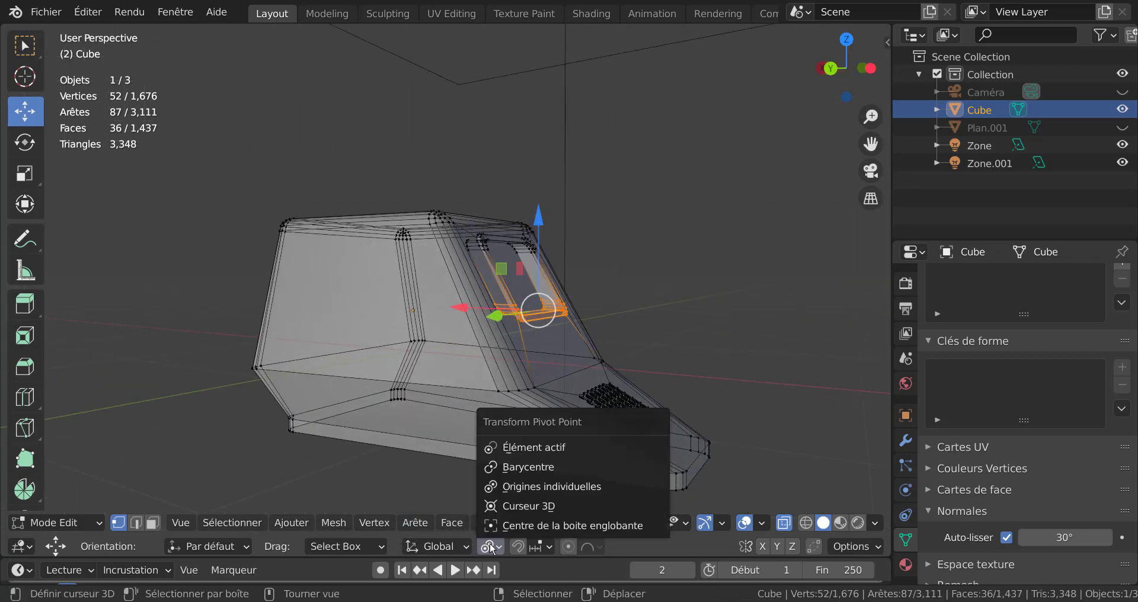
{"action": "left_click", "coordinate": [500, 468]}
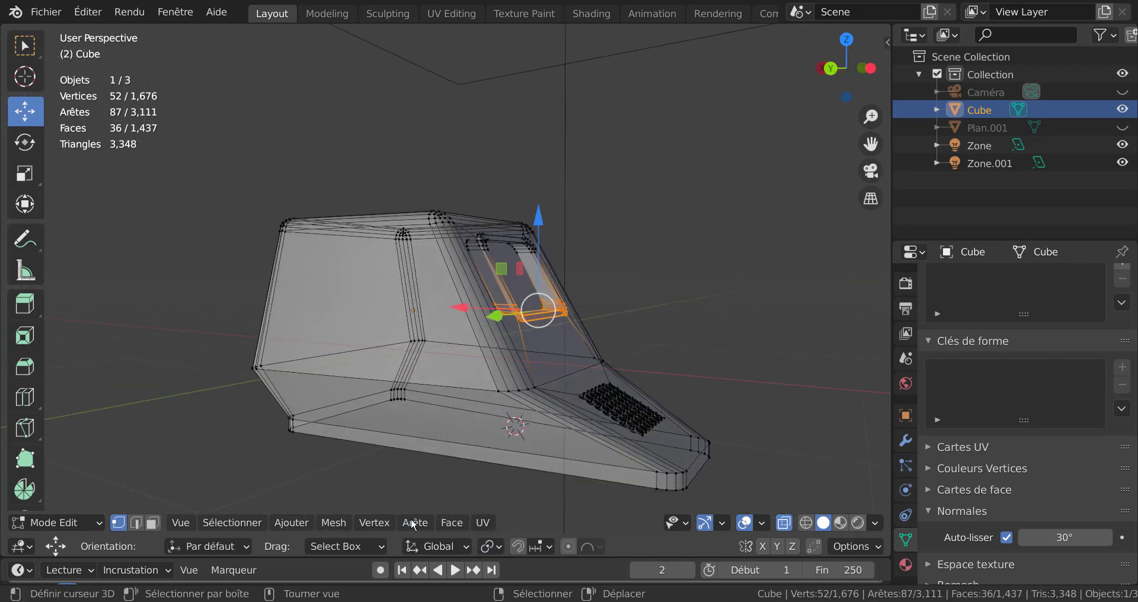
{"action": "left_click", "coordinate": [438, 546]}
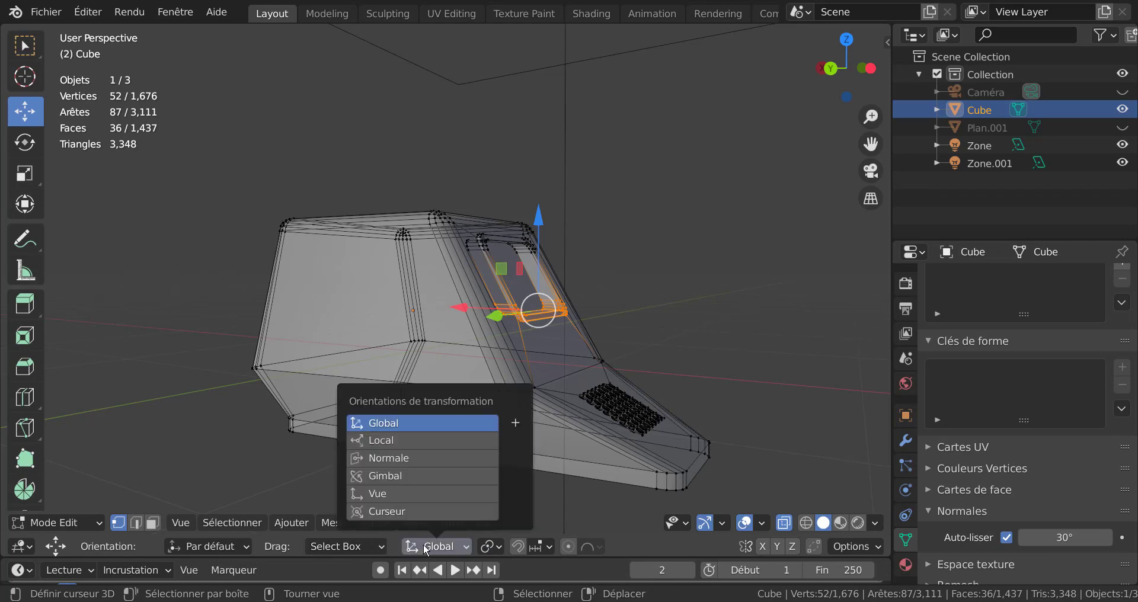
{"action": "left_click", "coordinate": [389, 459]}
{"action": "middle_click_drag", "start_coordinate": [658, 396], "coordinate": [709, 381]}
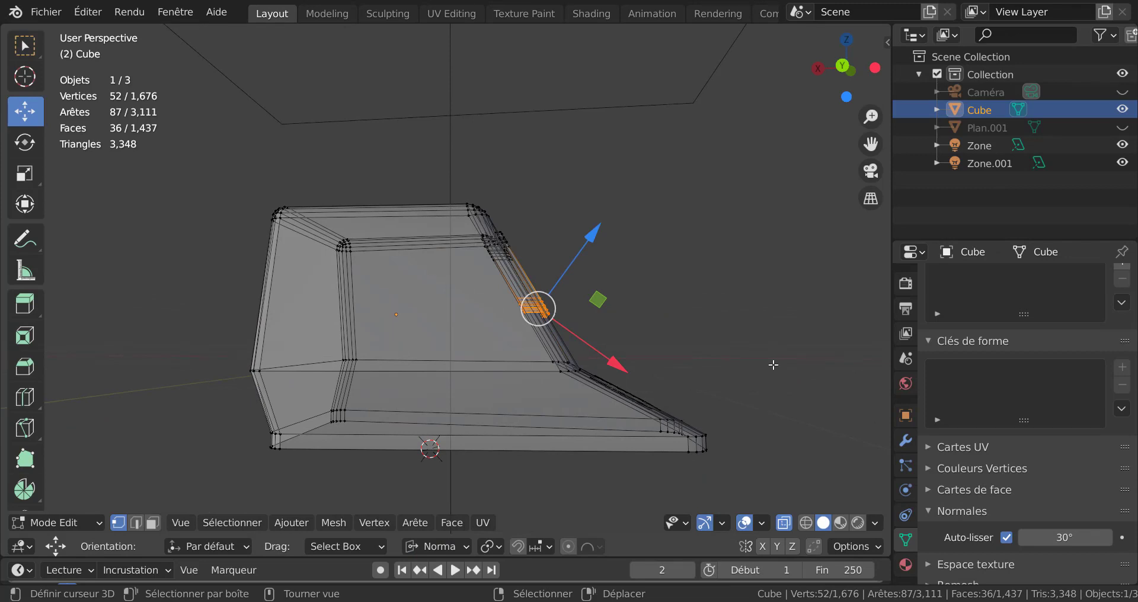
{"action": "middle_click_drag", "start_coordinate": [742, 333], "coordinate": [647, 379]}
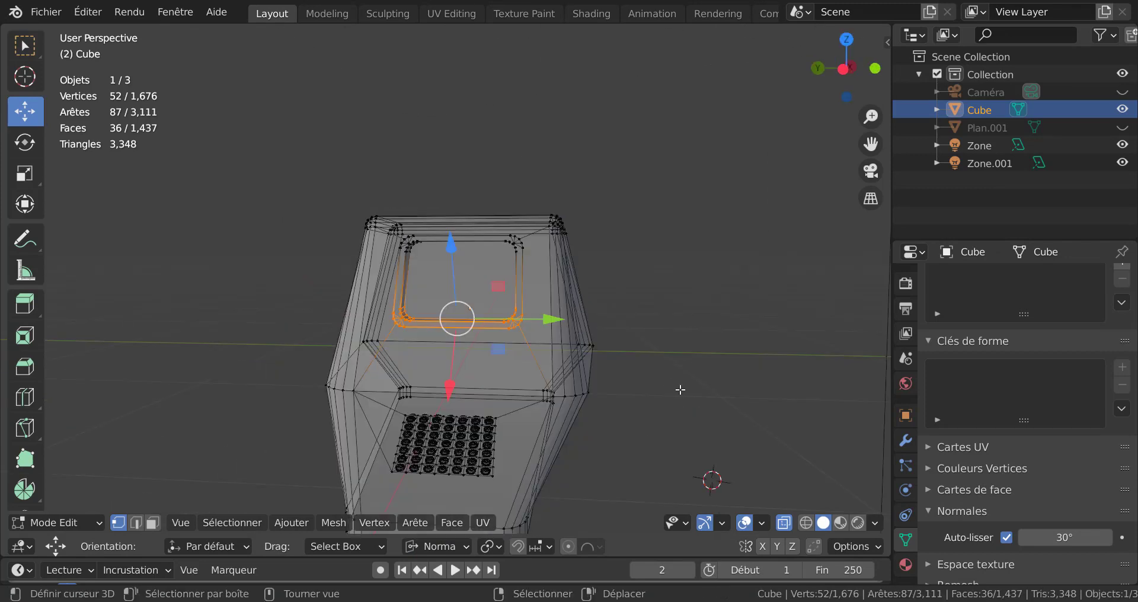
Step: Add the vertices of both upper window corners to the selection so the whole recessed window is selected
{"action": "key", "text": "ctrl+KP_3"}
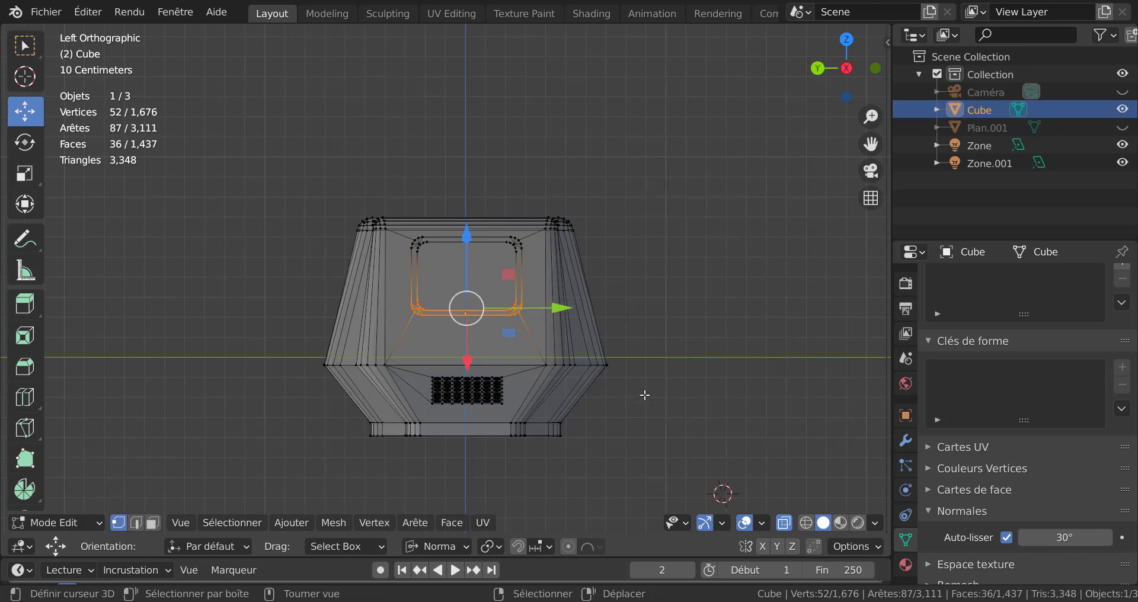
{"action": "key", "text": "c"}
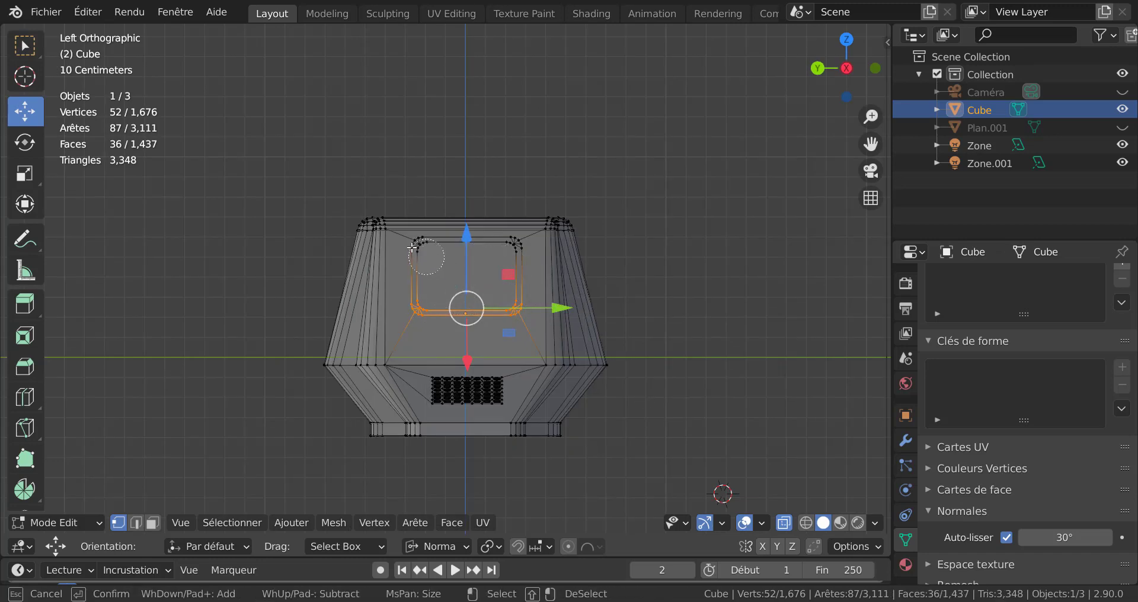
{"action": "mouse_move", "coordinate": [420, 254]}
{"action": "left_mouse_down"}
{"action": "mouse_move", "coordinate": [517, 251]}
{"action": "mouse_move", "coordinate": [425, 252]}
{"action": "left_mouse_up"}
{"action": "key", "text": "Escape"}
{"action": "scroll", "coordinate": [655, 206], "scroll_direction": "down", "scroll_amount": 1}
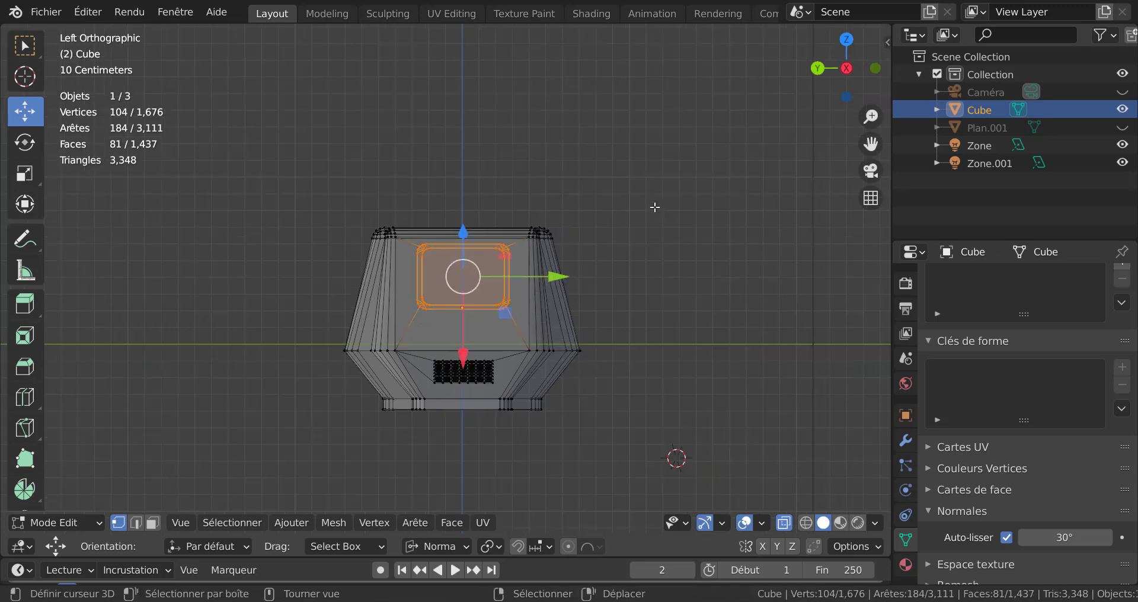
{"action": "middle_click_drag", "start_coordinate": [664, 220], "coordinate": [836, 235]}
{"action": "scroll", "coordinate": [670, 364], "scroll_direction": "up", "scroll_amount": 1}
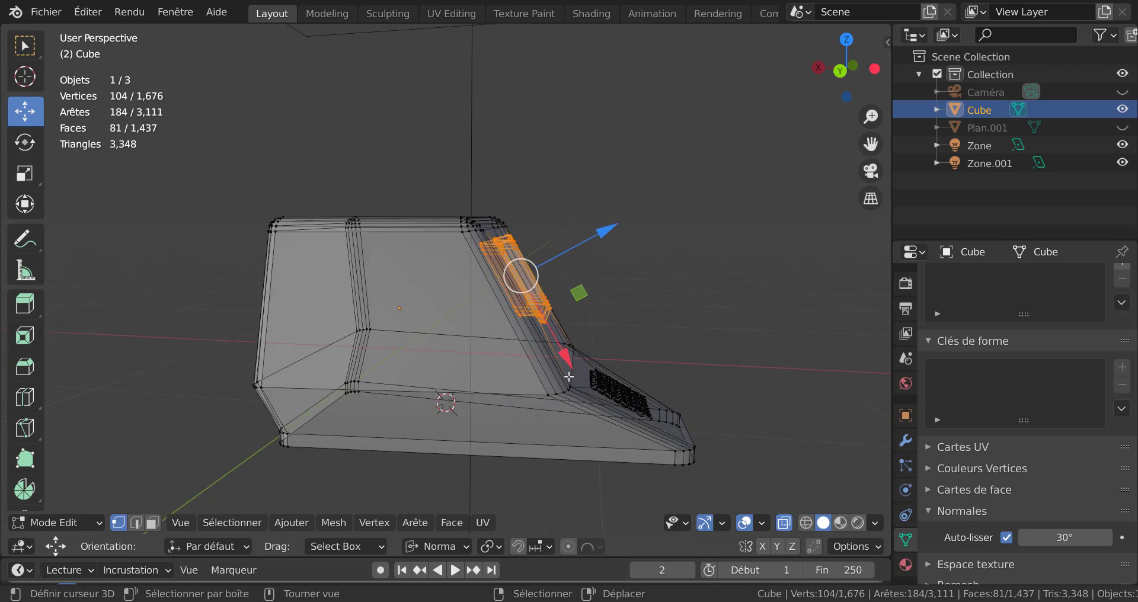
{"action": "middle_click_drag", "start_coordinate": [570, 377], "coordinate": [547, 356]}
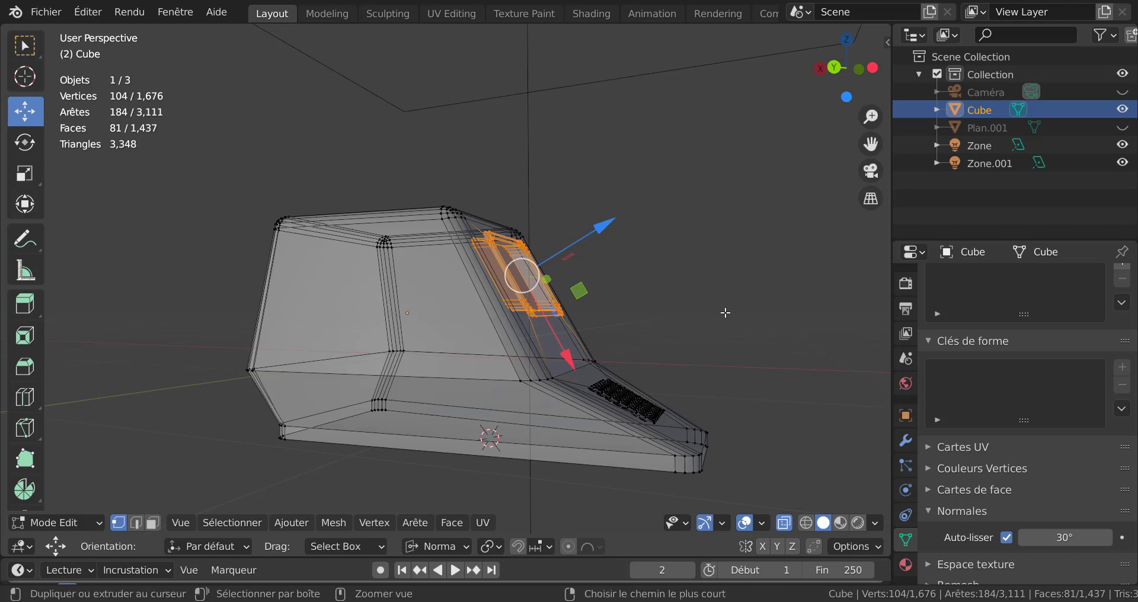
Step: Move the whole window down along the sloped front face towards the bend line, working in back orthographic view
{"action": "key", "text": "ctrl+KP_3"}
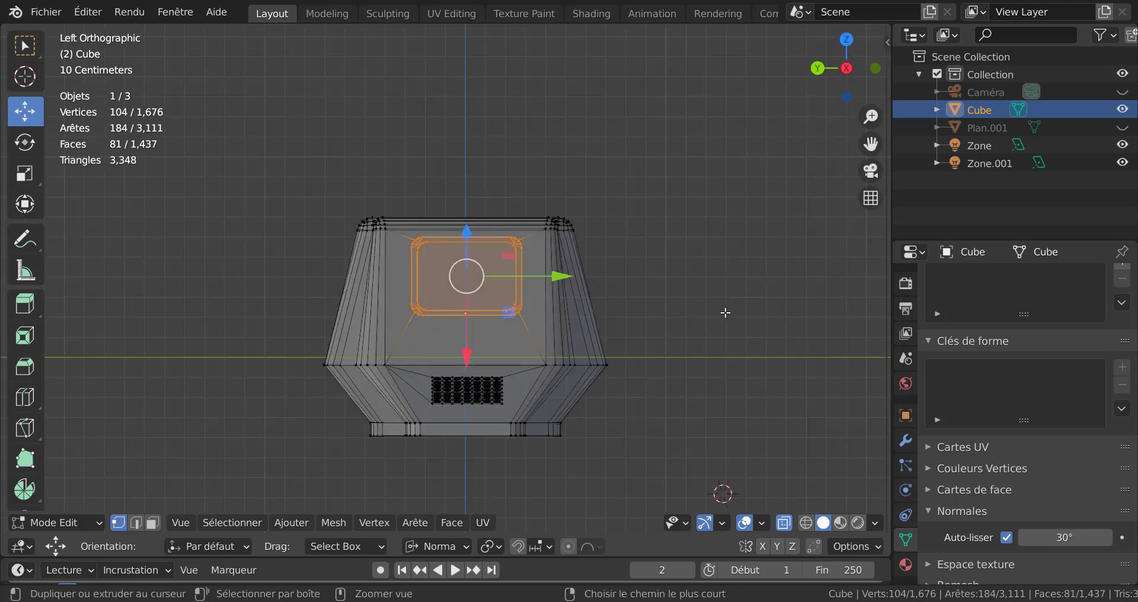
{"action": "key", "text": "ctrl+KP_1"}
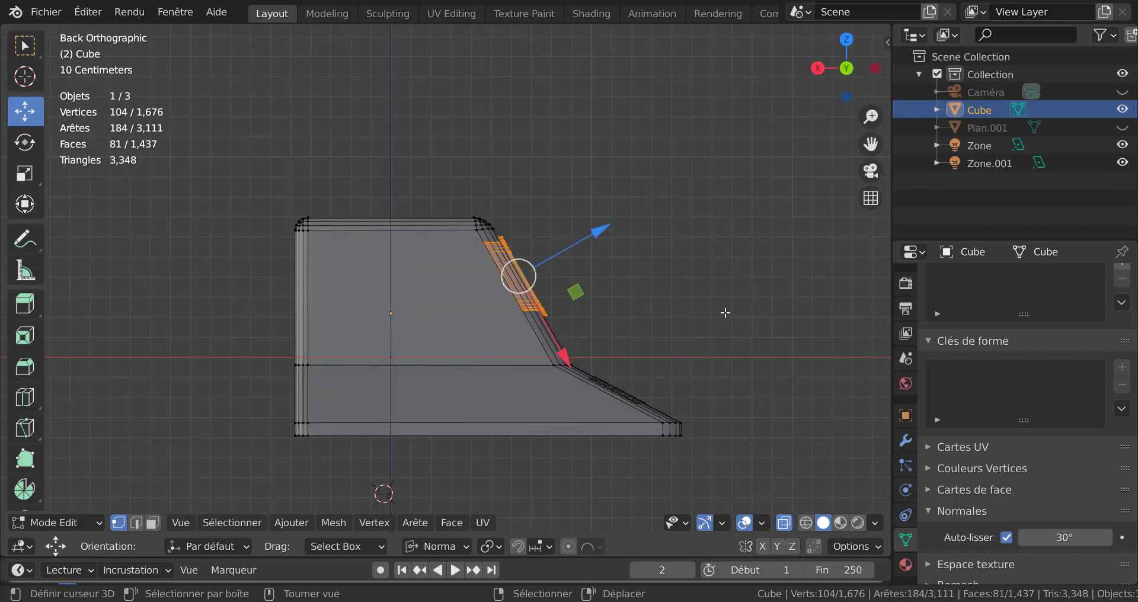
{"action": "scroll", "coordinate": [709, 347], "scroll_direction": "up", "scroll_amount": 2}
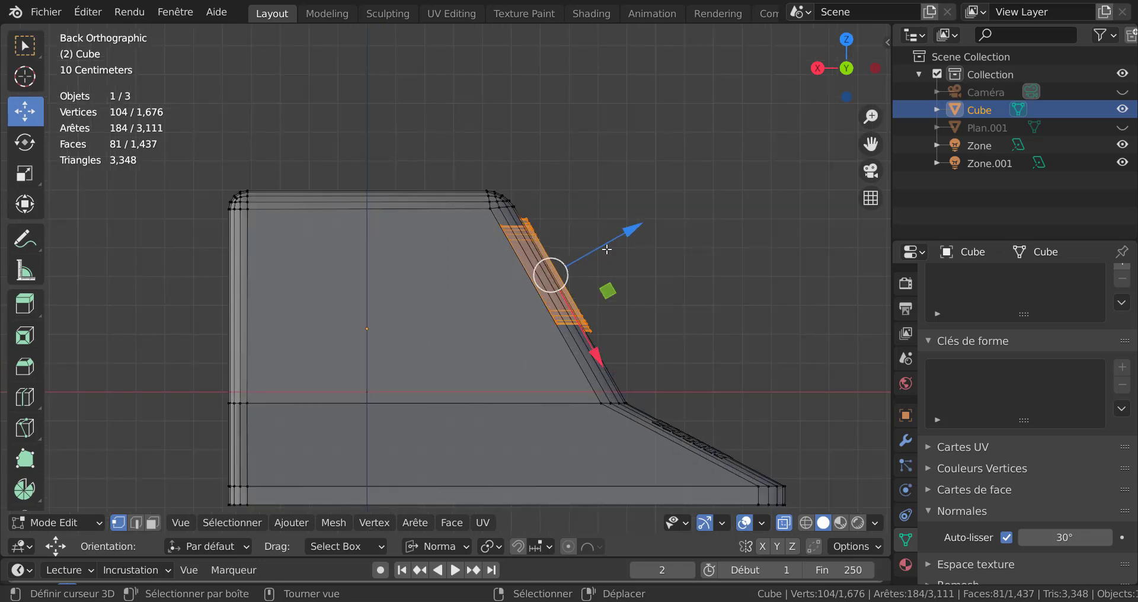
{"action": "middle_click_drag", "start_coordinate": [757, 325], "coordinate": [682, 273], "text": "shift"}
{"action": "scroll", "coordinate": [670, 275], "scroll_direction": "up", "scroll_amount": 1}
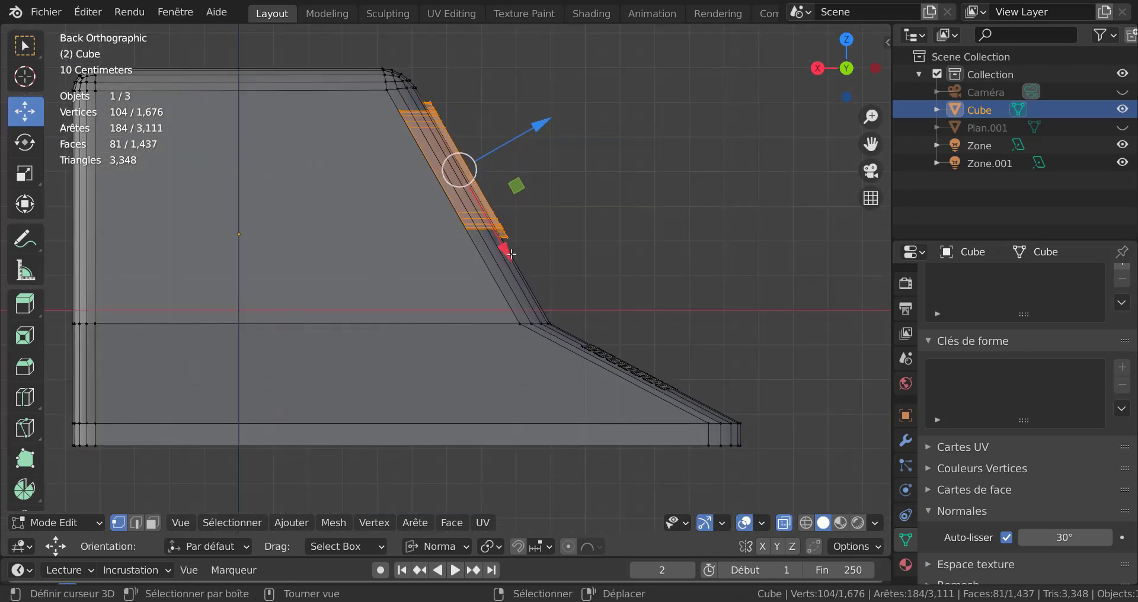
{"action": "left_click_drag", "start_coordinate": [506, 253], "coordinate": [531, 316]}
{"action": "scroll", "coordinate": [749, 255], "scroll_direction": "down", "scroll_amount": 5}
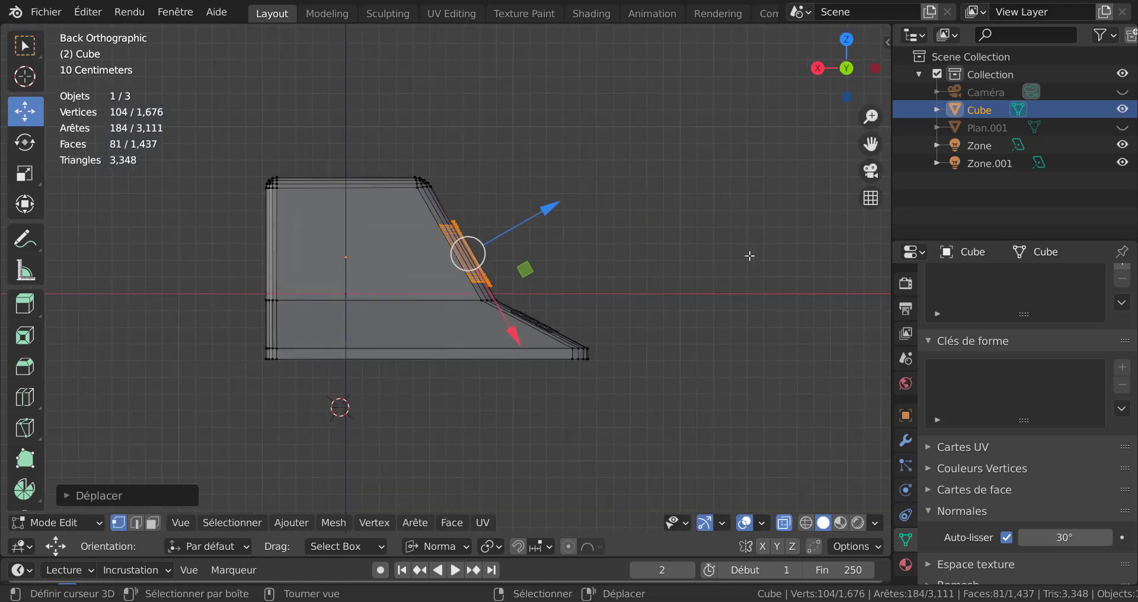
Step: Shift the window slightly sideways in left orthographic view to centre it on the vertical axis of the front face
{"action": "middle_click_drag", "start_coordinate": [749, 254], "coordinate": [645, 328]}
{"action": "key", "text": "KP_3"}
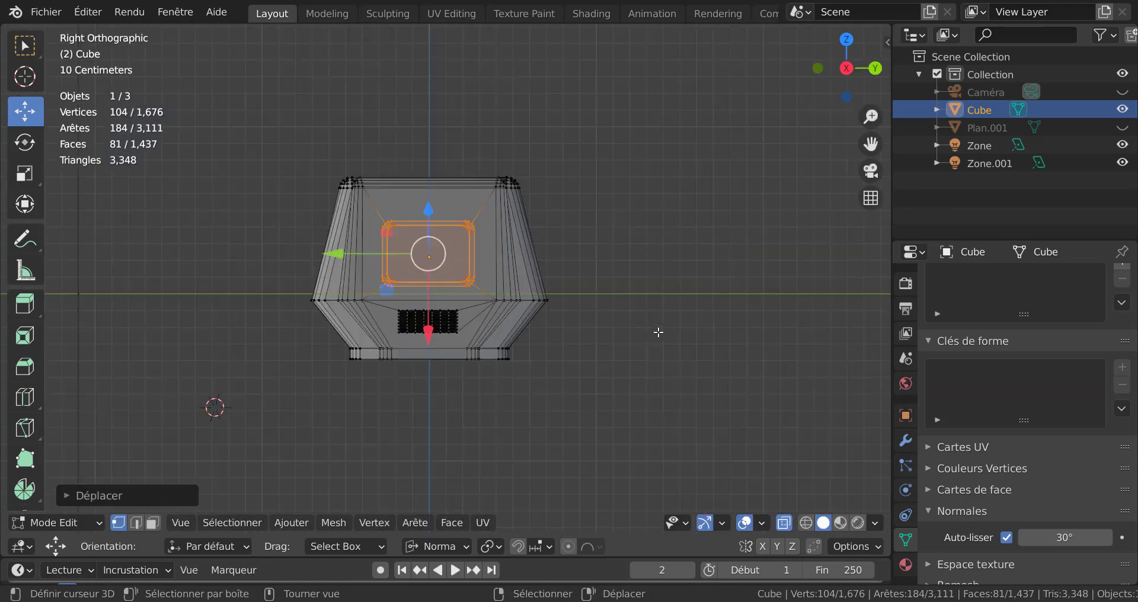
{"action": "key", "text": "ctrl+KP_3"}
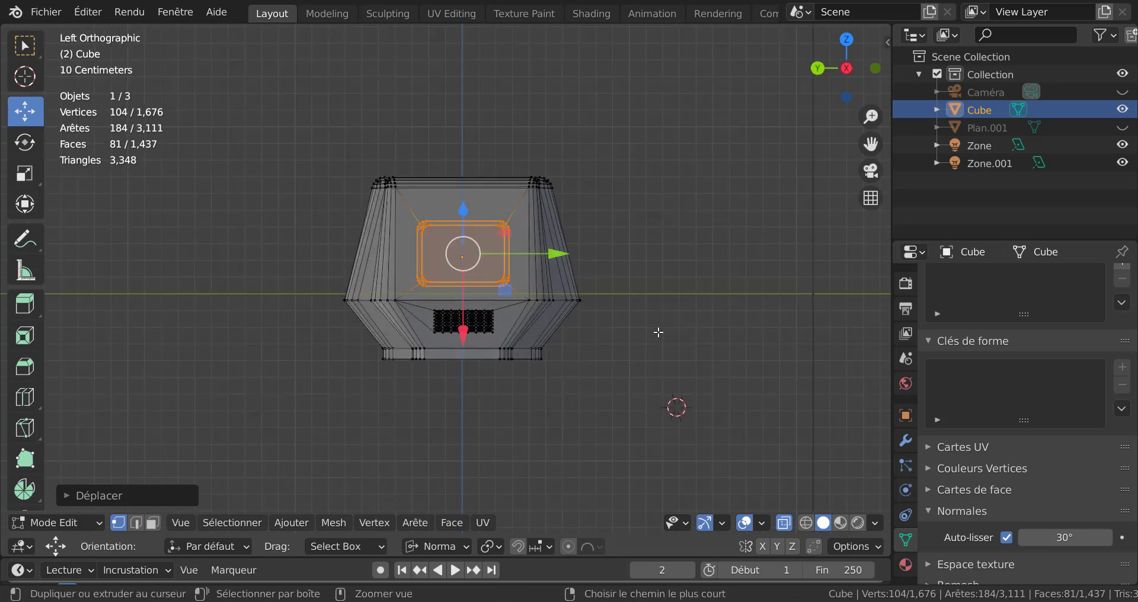
{"action": "scroll", "coordinate": [658, 333], "scroll_direction": "up", "scroll_amount": 3}
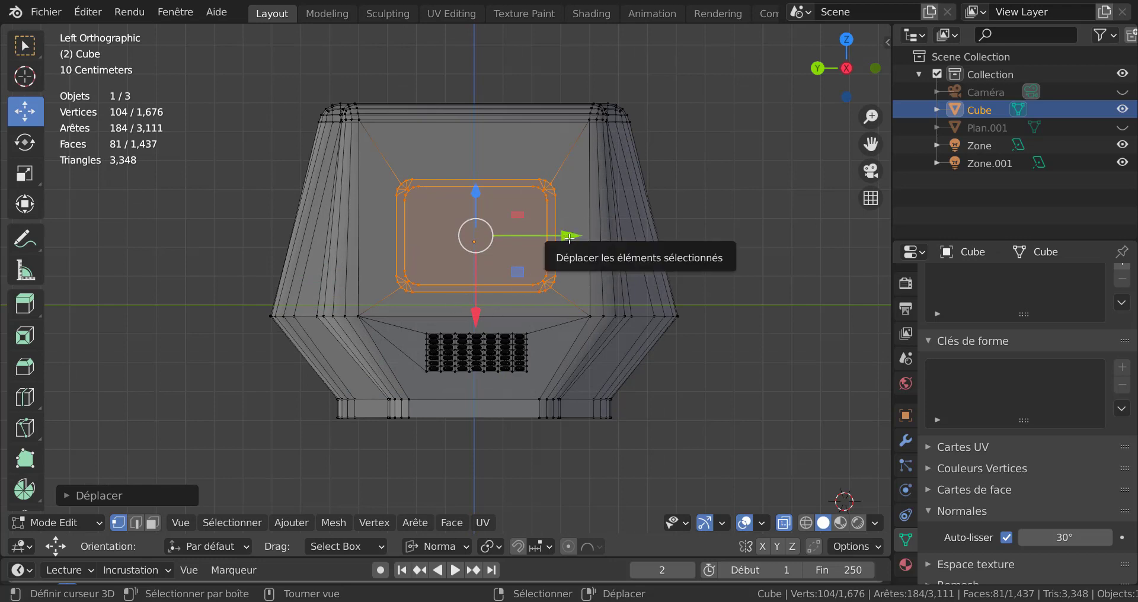
{"action": "left_click_drag", "start_coordinate": [571, 237], "coordinate": [546, 236]}
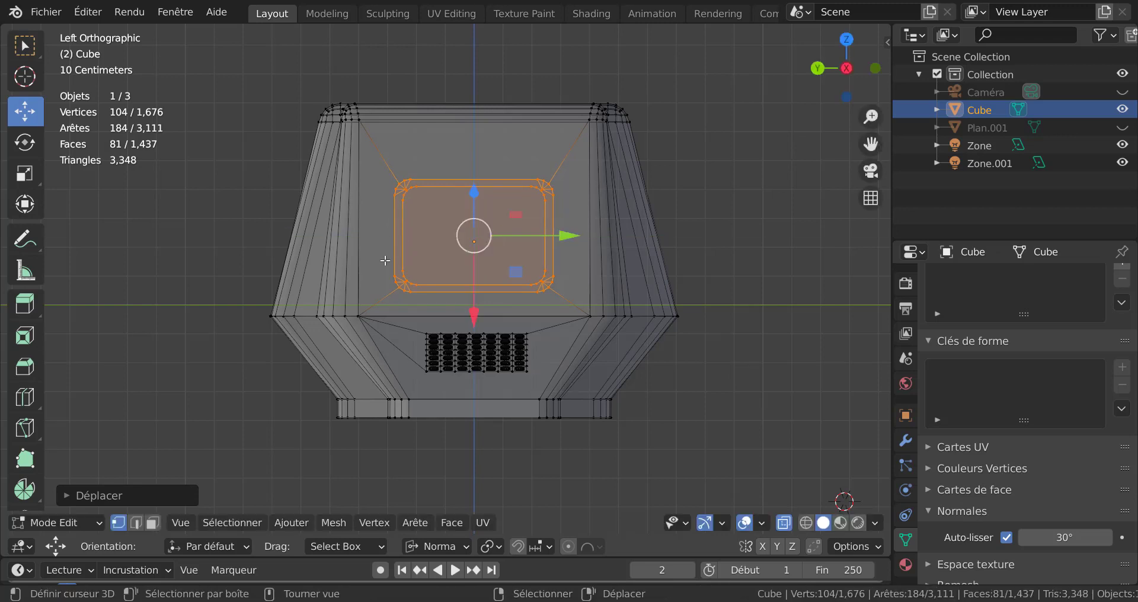
{"action": "key", "text": "Tab"}
{"action": "key", "text": "Tab"}
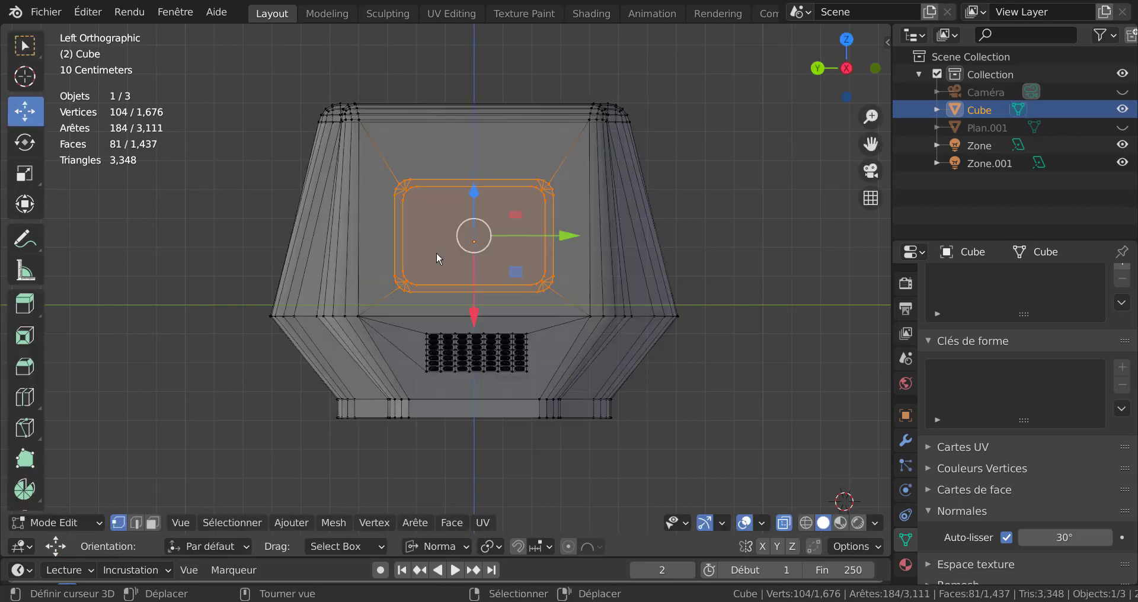
Step: Turn off see-through display, stretch the window lengthwise along the slope and move it up towards the roof edge
{"action": "middle_click_drag", "start_coordinate": [437, 254], "coordinate": [558, 273]}
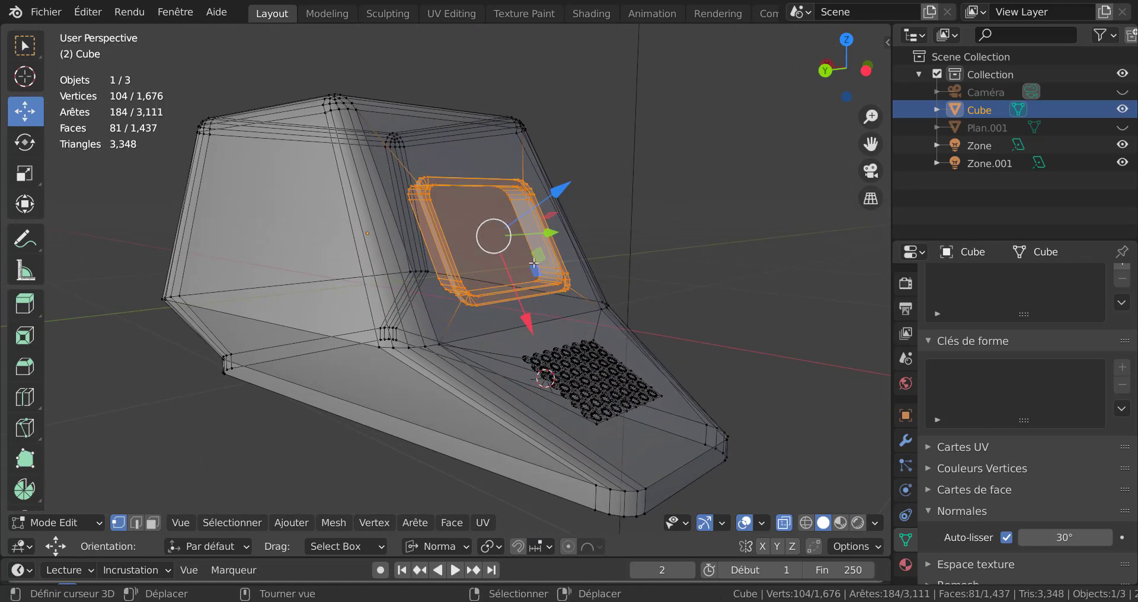
{"action": "middle_click_drag", "start_coordinate": [774, 249], "coordinate": [688, 290]}
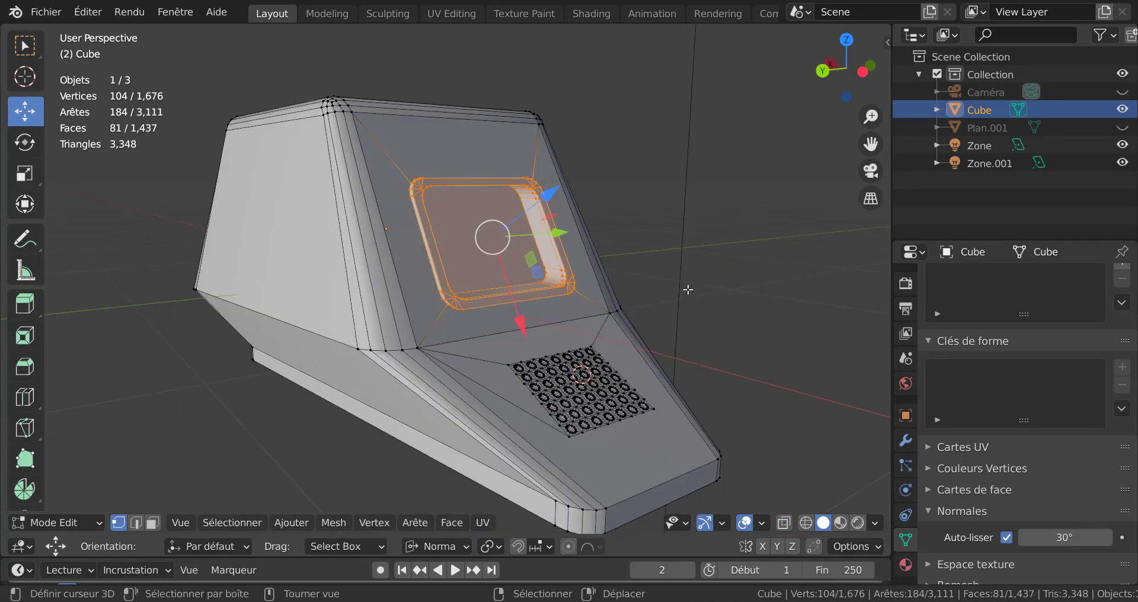
{"action": "left_click", "coordinate": [25, 175]}
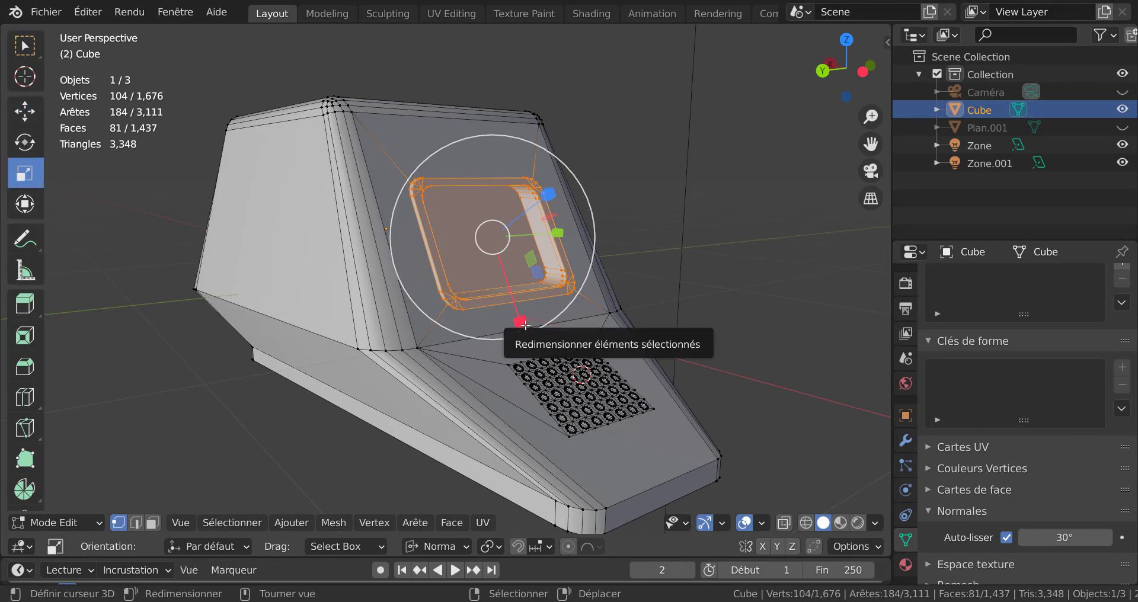
{"action": "left_click_drag", "start_coordinate": [521, 323], "coordinate": [537, 350]}
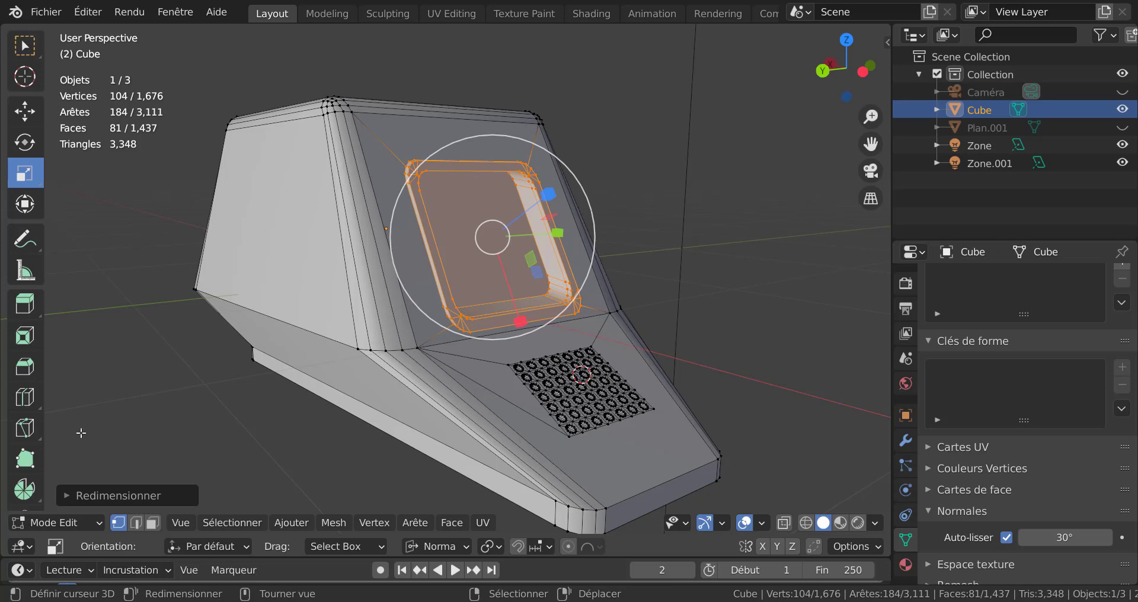
{"action": "left_click", "coordinate": [24, 114]}
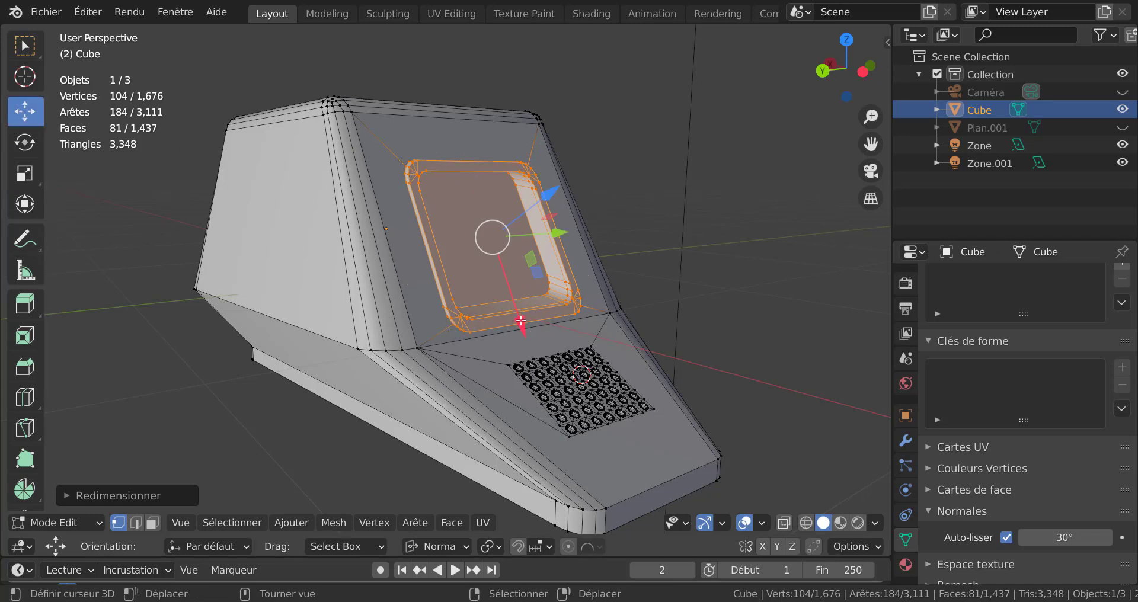
{"action": "left_click_drag", "start_coordinate": [521, 320], "coordinate": [509, 291]}
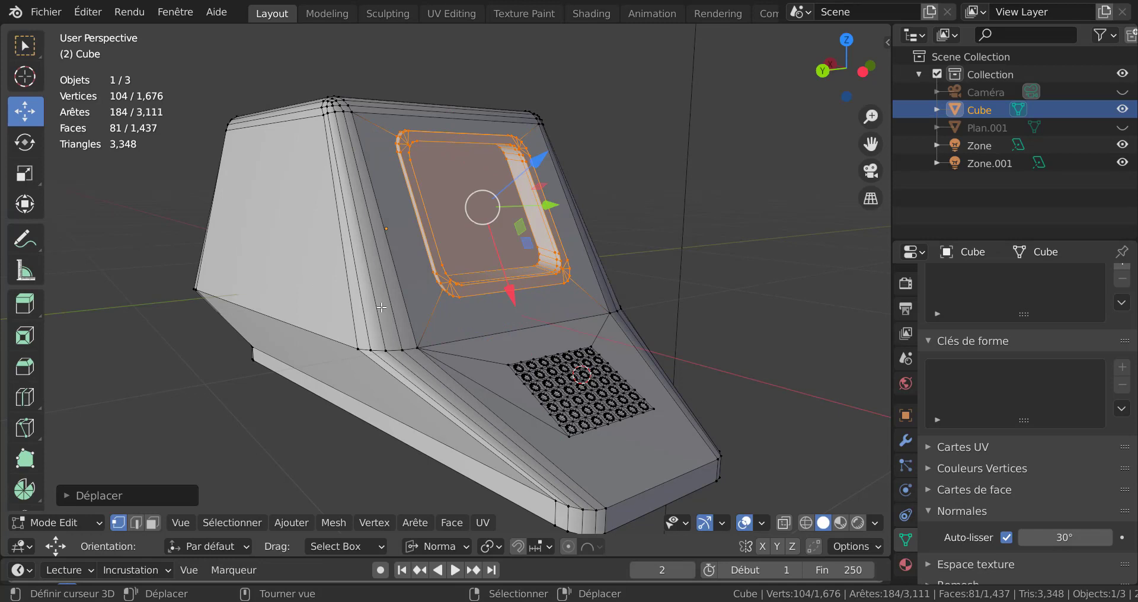
Step: Stretch the window a little further along the slope and shift it slightly back down, leaving the mesh deselected
{"action": "left_click", "coordinate": [24, 174]}
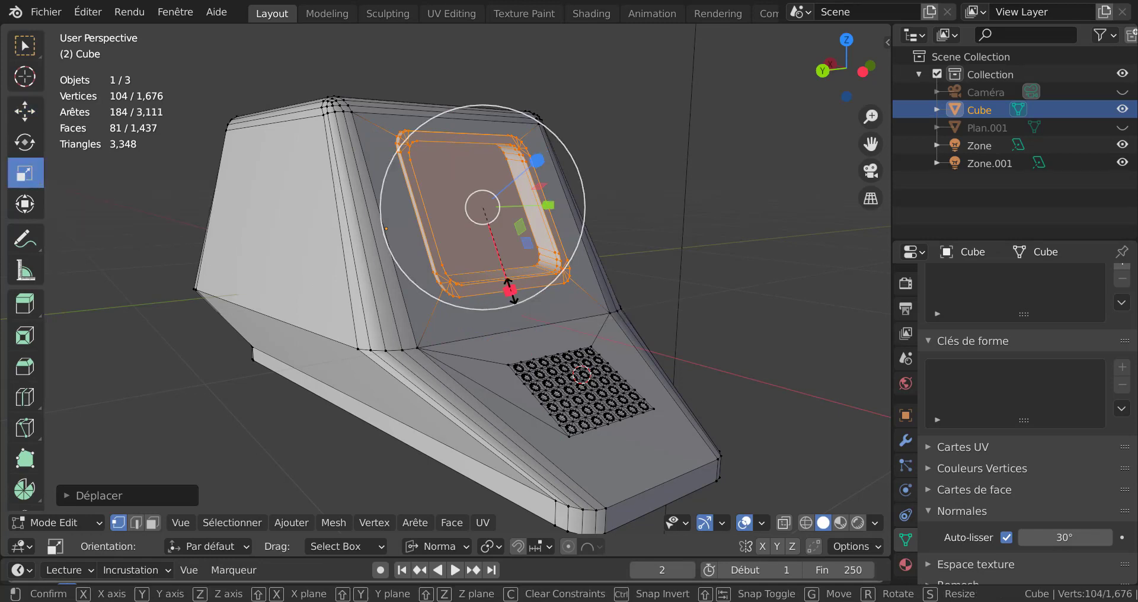
{"action": "left_click_drag", "start_coordinate": [511, 289], "coordinate": [515, 306]}
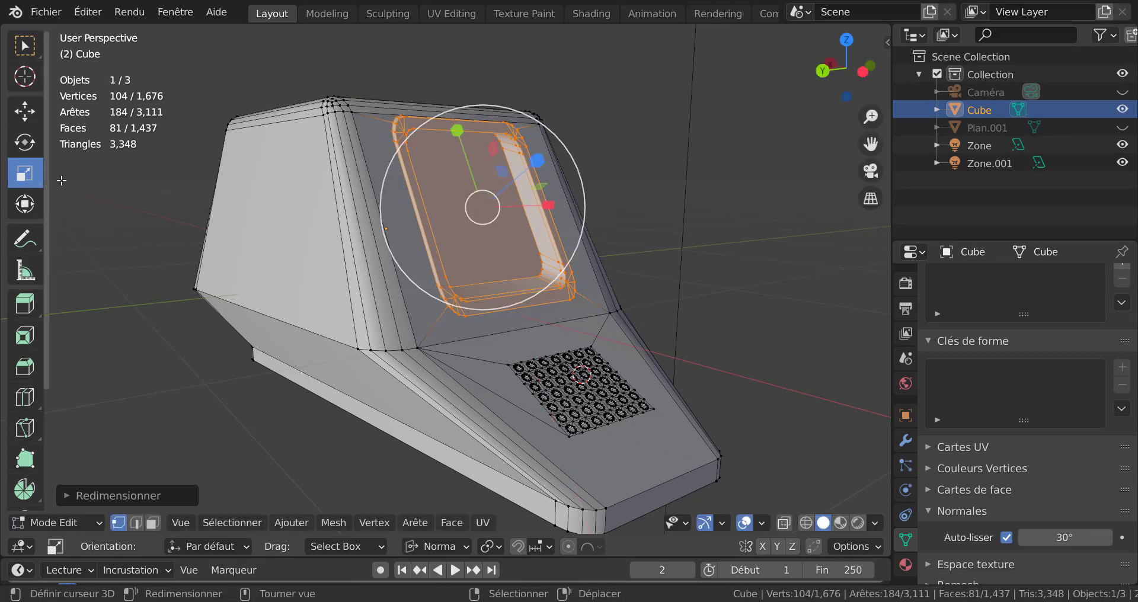
{"action": "left_click", "coordinate": [23, 110]}
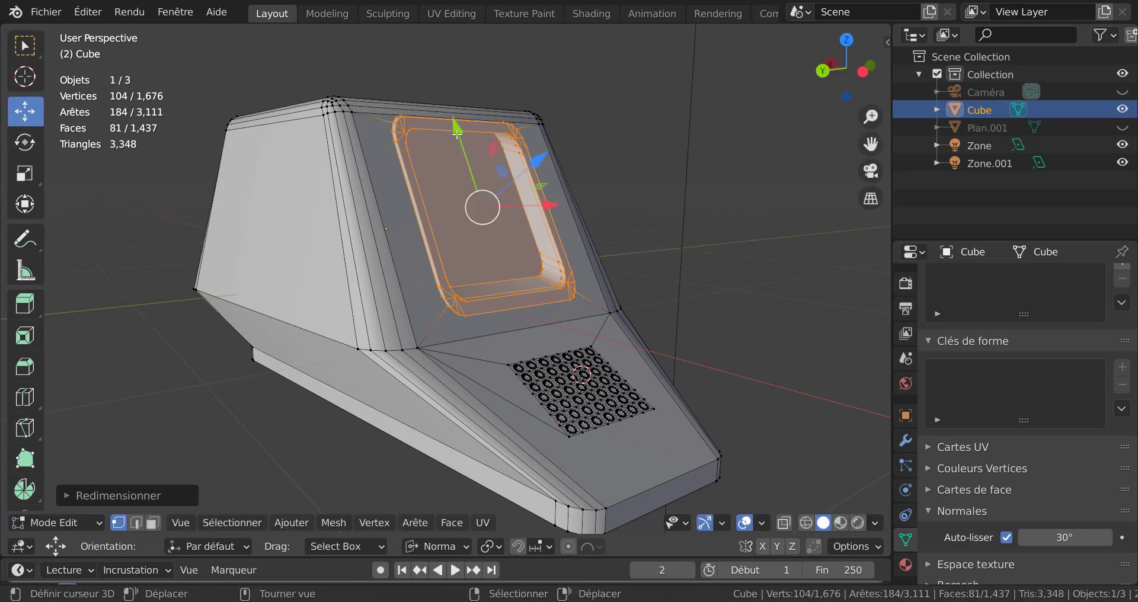
{"action": "left_click_drag", "start_coordinate": [457, 134], "coordinate": [462, 143]}
{"action": "key", "text": "Tab"}
{"action": "middle_click_drag", "start_coordinate": [742, 297], "coordinate": [671, 312]}
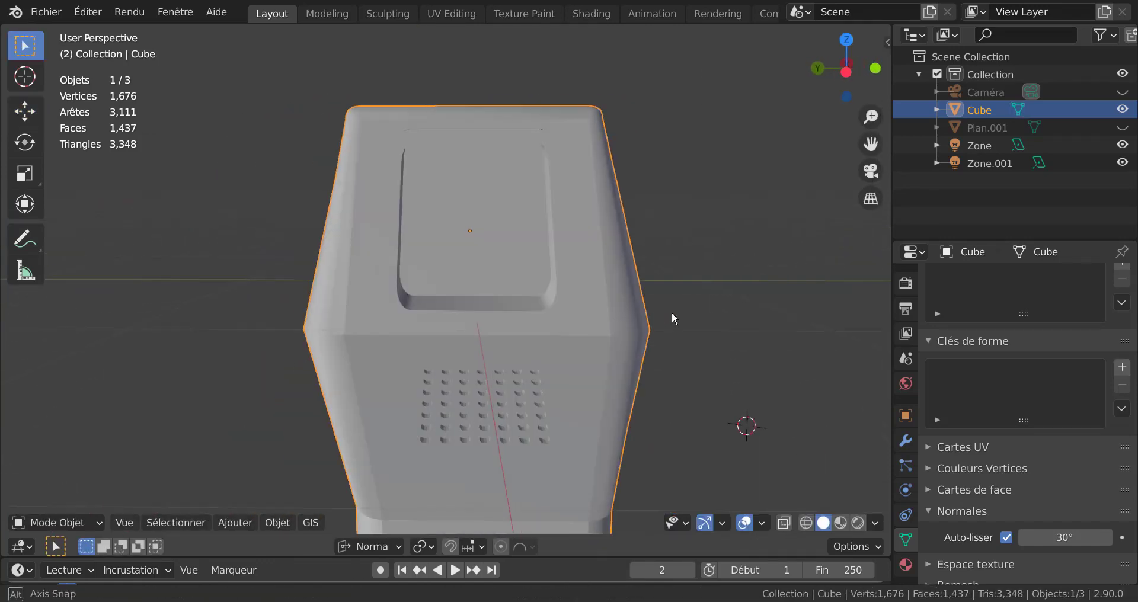
{"action": "key", "text": "Tab"}
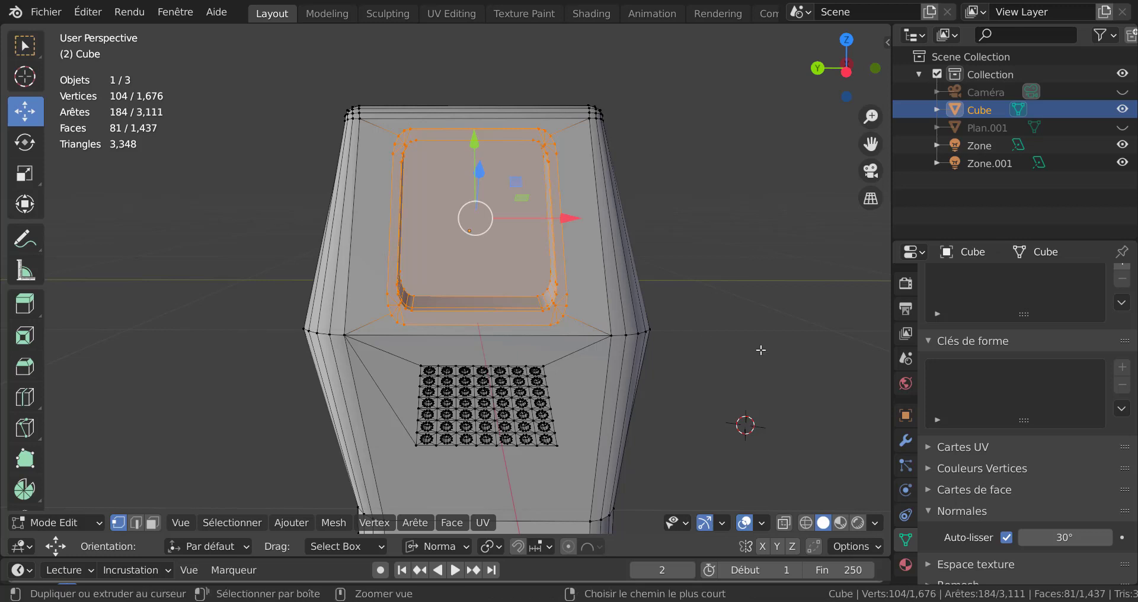
{"action": "key", "text": "ctrl+KP_3"}
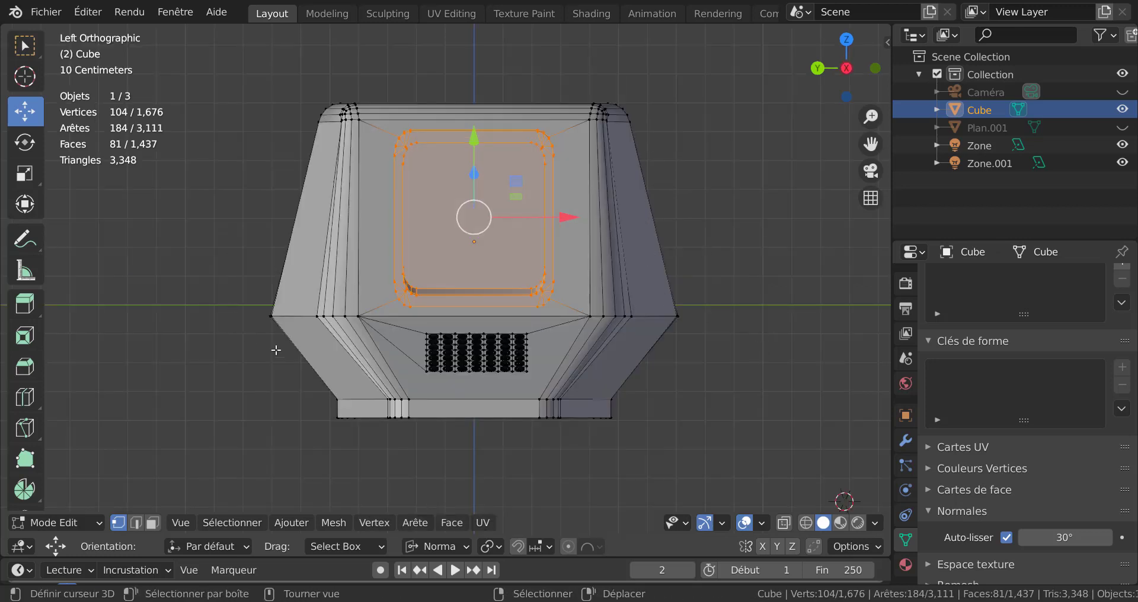
{"action": "left_click", "coordinate": [790, 320]}
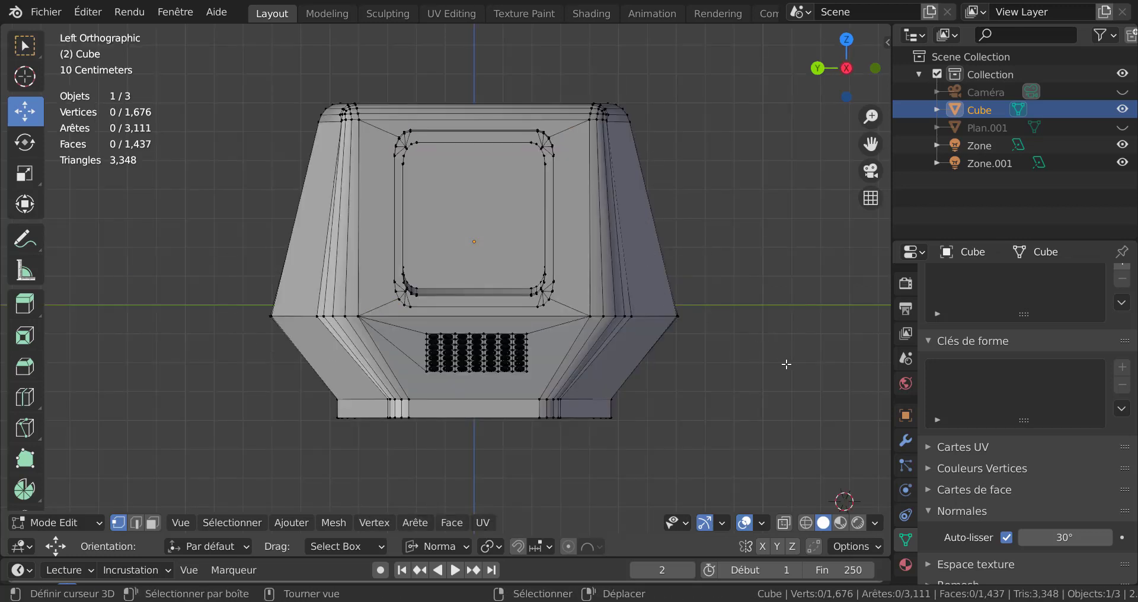
Step: Turn on X-ray and circle-select the vertices around both lower corners of the screen opening's frame
{"action": "key", "text": "alt+z"}
{"action": "key", "text": "c"}
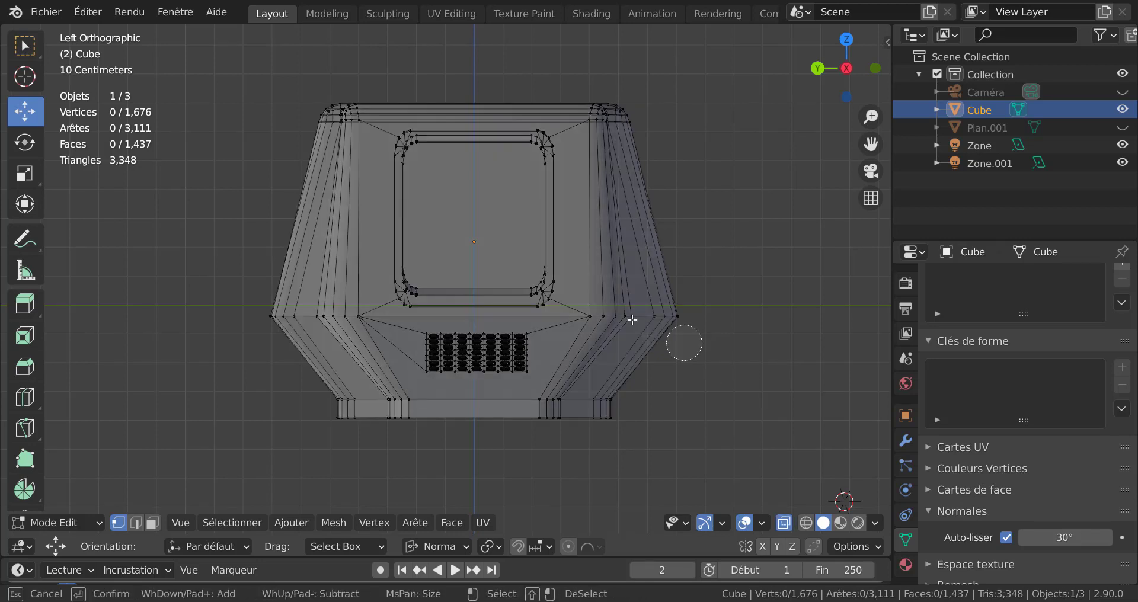
{"action": "mouse_move", "coordinate": [536, 289]}
{"action": "left_mouse_down"}
{"action": "mouse_move", "coordinate": [541, 279]}
{"action": "mouse_move", "coordinate": [536, 293]}
{"action": "left_mouse_up"}
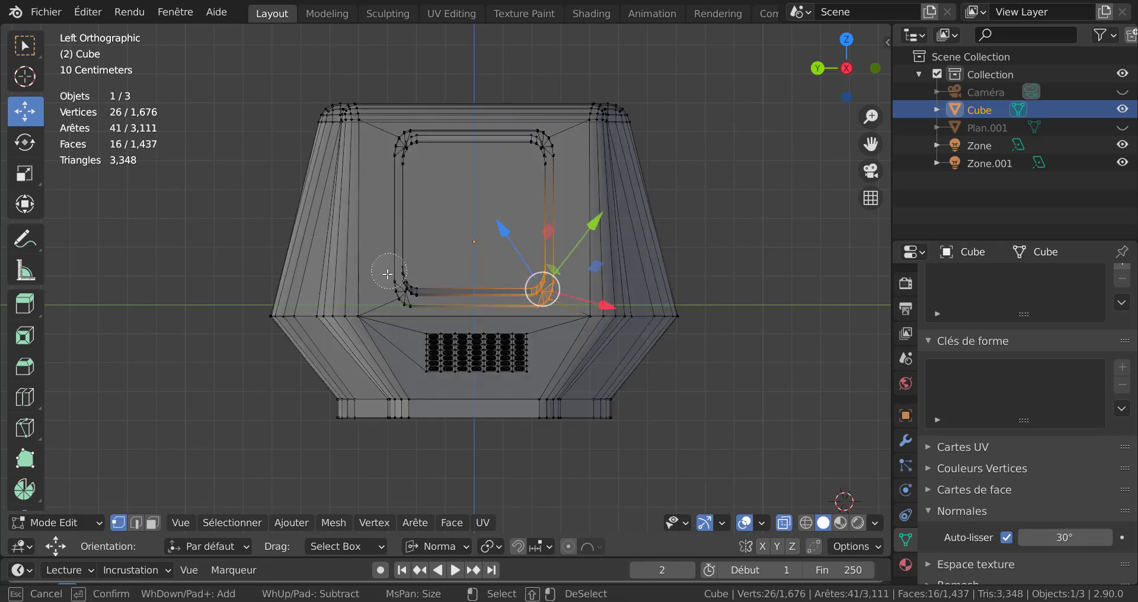
{"action": "left_click_drag", "start_coordinate": [396, 281], "coordinate": [410, 290]}
{"action": "key", "text": "Escape"}
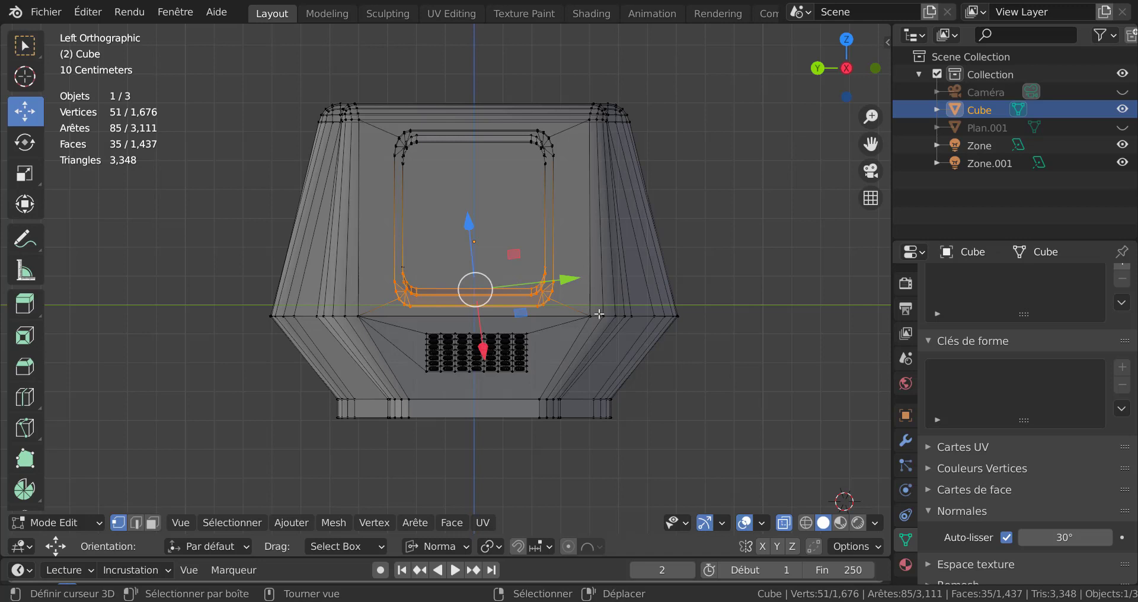
Step: Return to the left orthographic view and set the transform orientation to Global
{"action": "scroll", "coordinate": [600, 320], "scroll_direction": "up", "scroll_amount": 2}
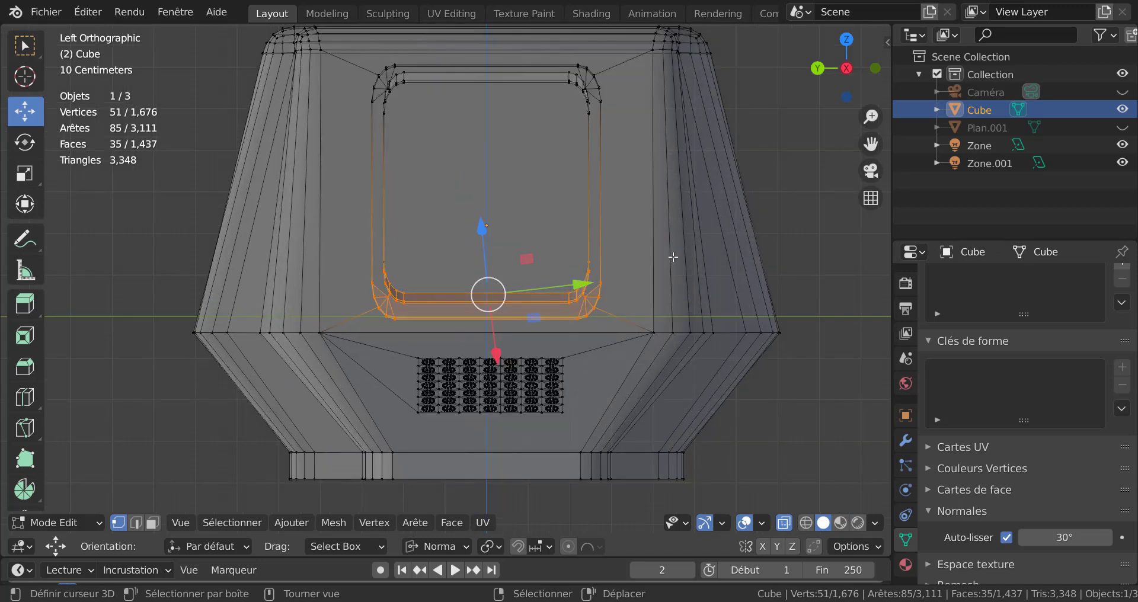
{"action": "scroll", "coordinate": [673, 256], "scroll_direction": "down", "scroll_amount": 2}
{"action": "middle_click_drag", "start_coordinate": [675, 256], "coordinate": [634, 317]}
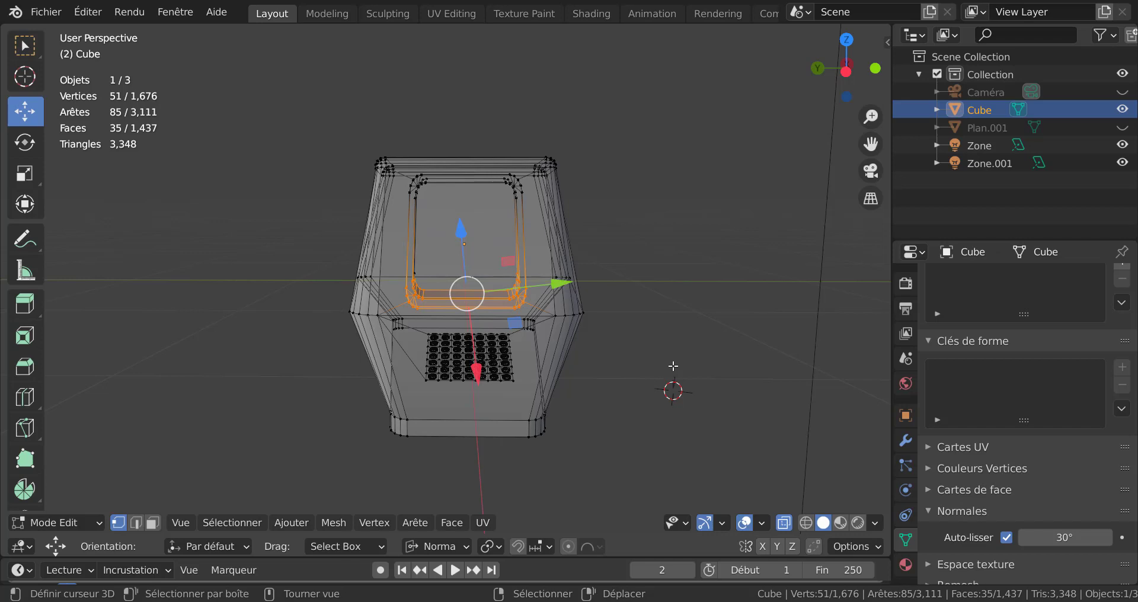
{"action": "key", "text": "ctrl+KP_3"}
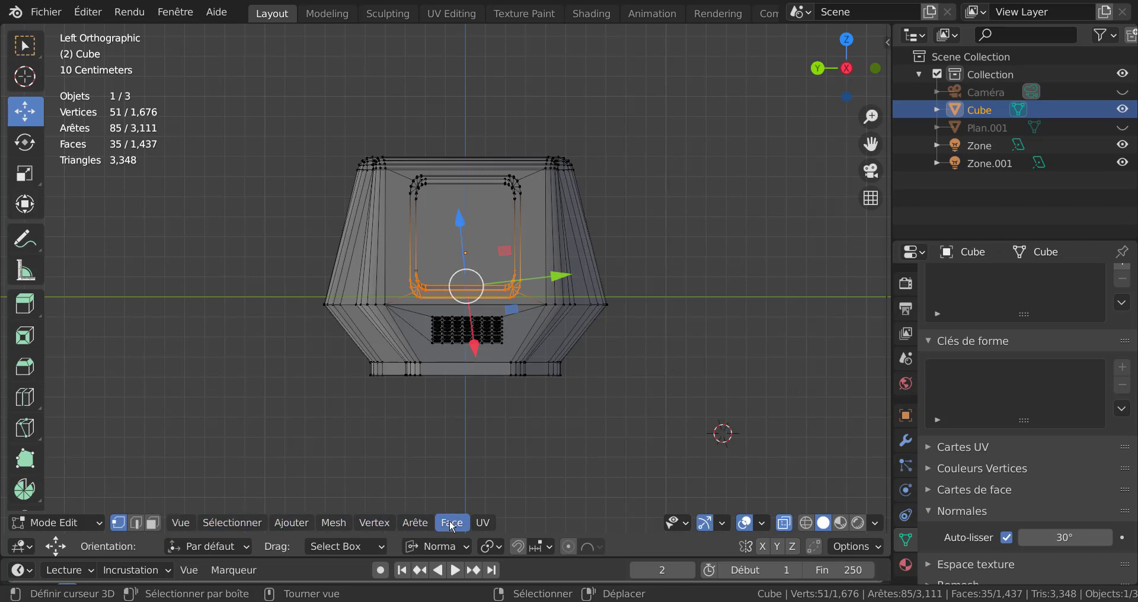
{"action": "left_click", "coordinate": [414, 546]}
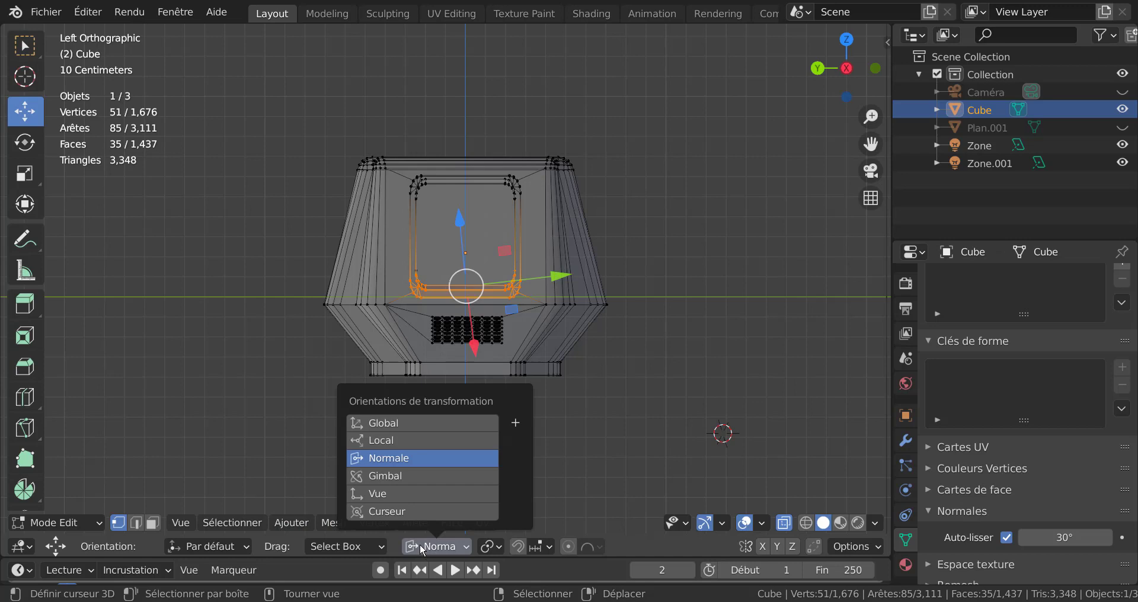
{"action": "left_click", "coordinate": [401, 424]}
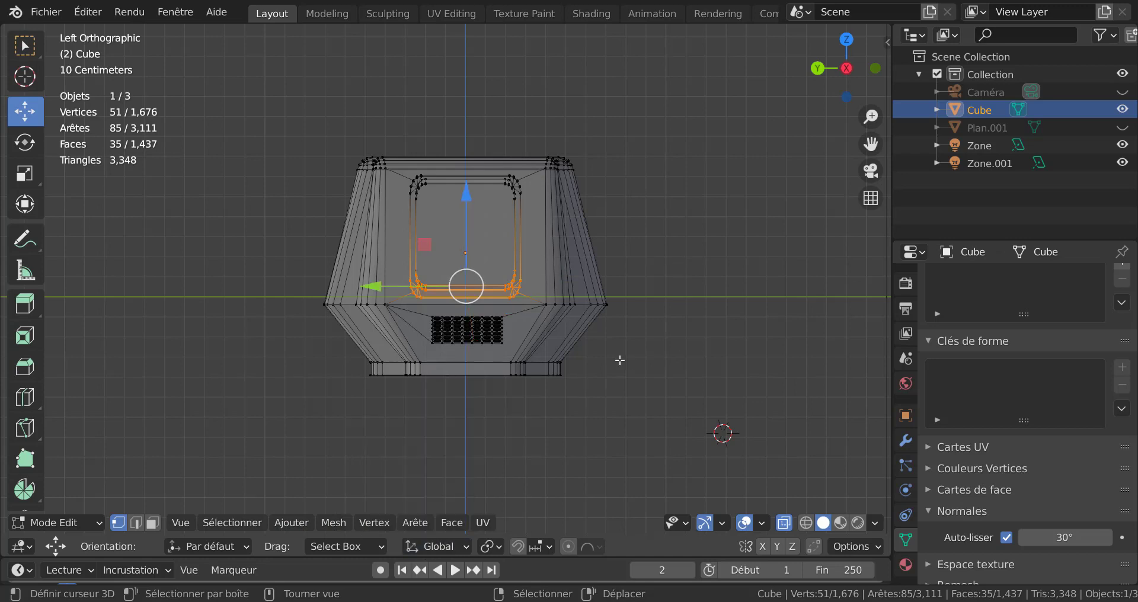
Step: Try to scale the selected lower frame corners along the global Y axis
{"action": "middle_click_drag", "start_coordinate": [720, 321], "coordinate": [386, 359]}
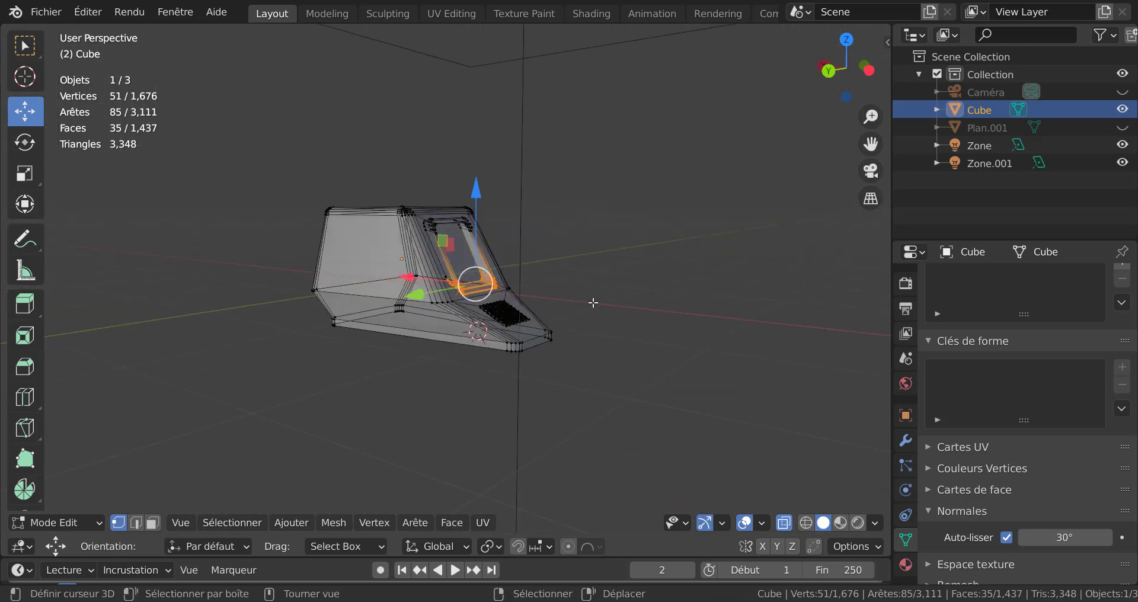
{"action": "key", "text": "KP_5"}
{"action": "key", "text": "KP_3"}
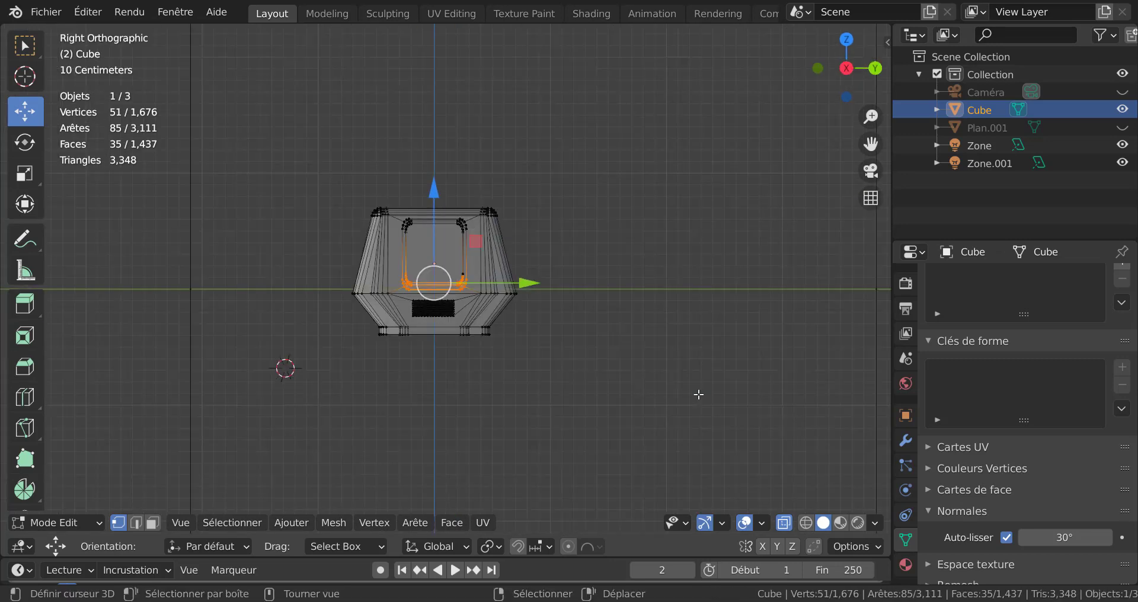
{"action": "key", "text": "ctrl+KP_3"}
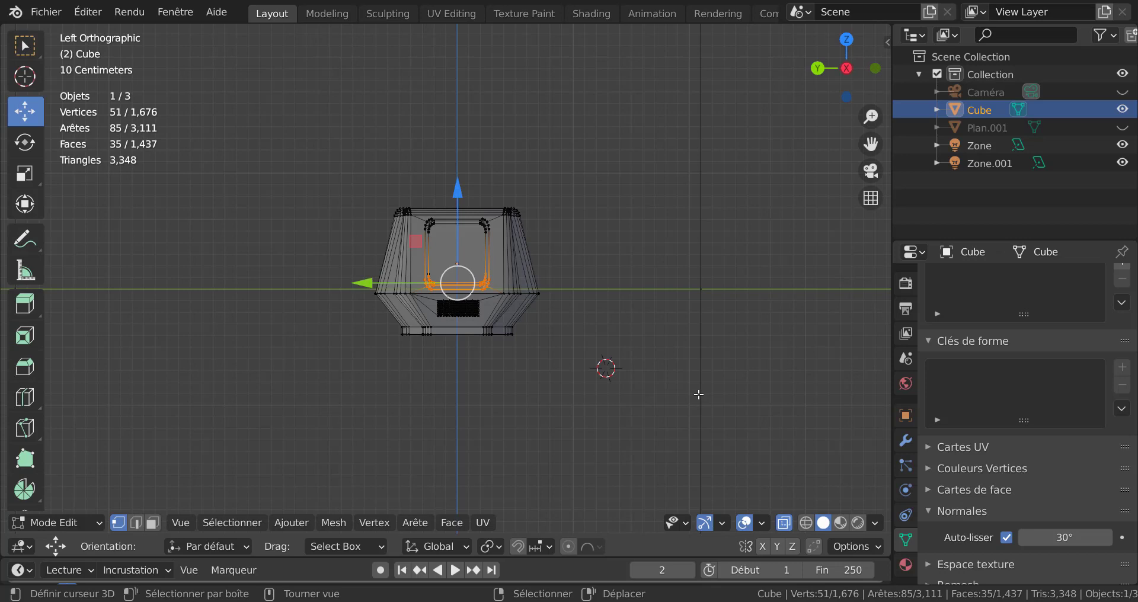
{"action": "scroll", "coordinate": [698, 394], "scroll_direction": "up", "scroll_amount": 4}
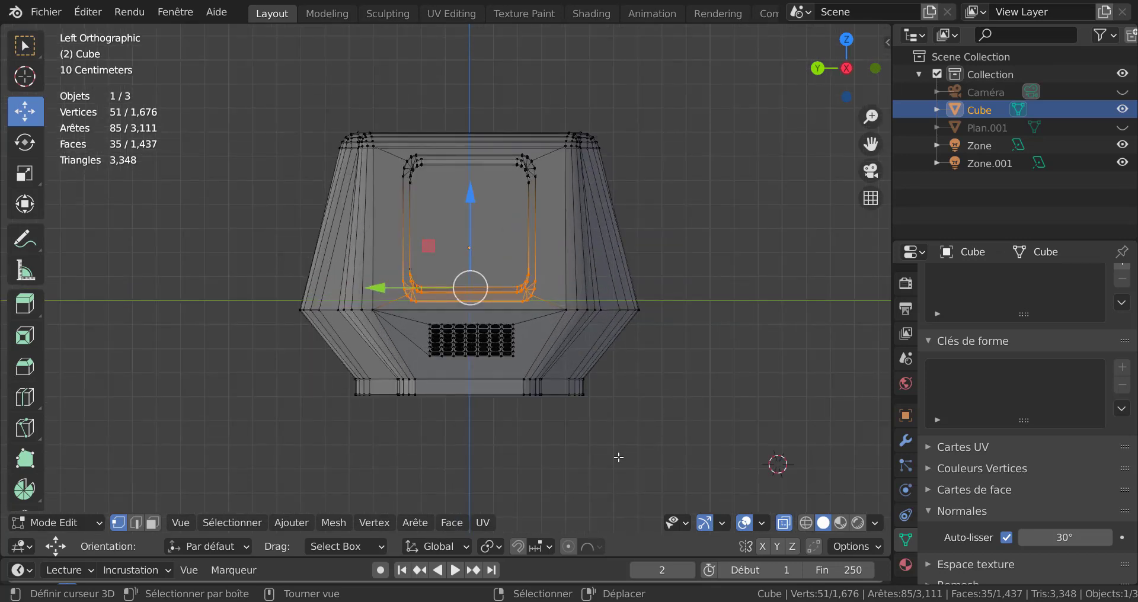
{"action": "key", "text": "s"}
{"action": "key", "text": "y"}
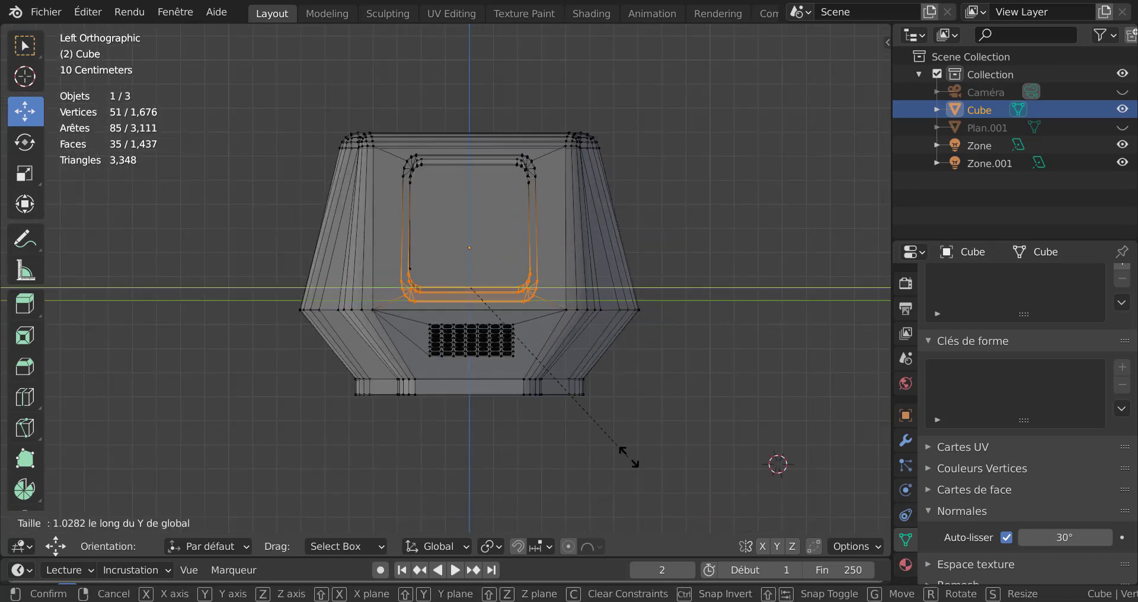
{"action": "left_click", "coordinate": [707, 457]}
Step: Add the missed vertex on the frame's inner edge, just above the lower corner, to the selection
{"action": "scroll", "coordinate": [512, 391], "scroll_direction": "up", "scroll_amount": 2}
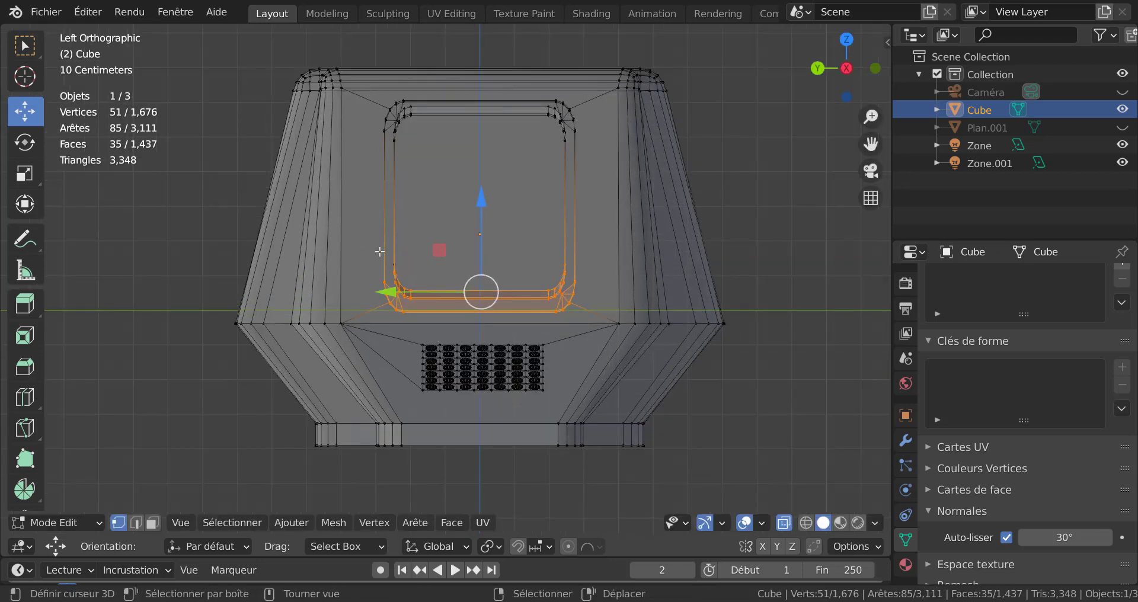
{"action": "left_click", "coordinate": [393, 266], "text": "shift"}
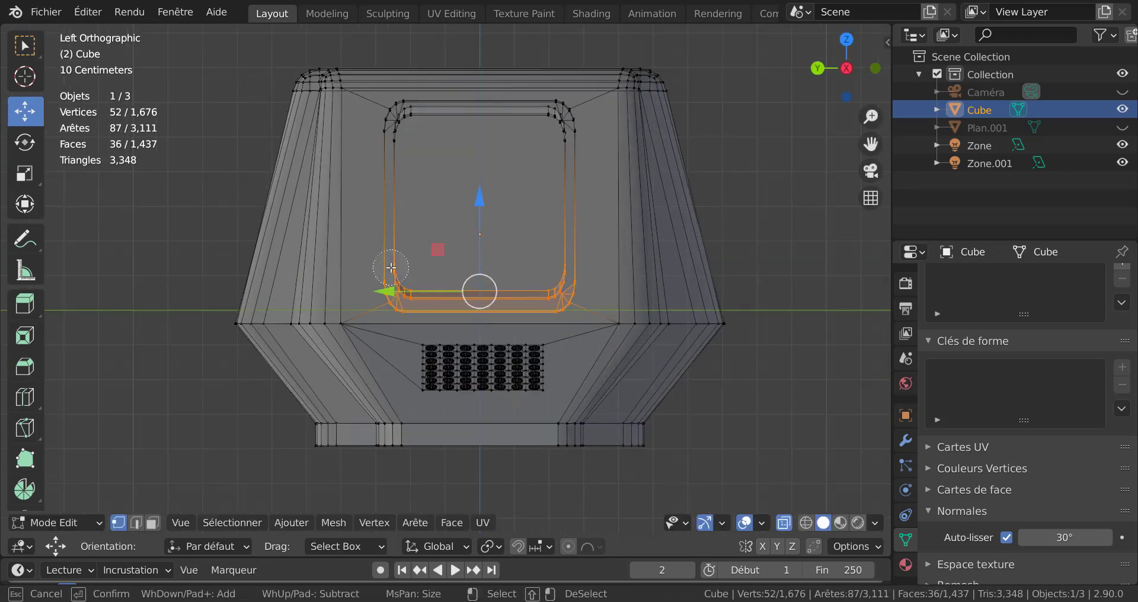
{"action": "scroll", "coordinate": [753, 297], "scroll_direction": "down", "scroll_amount": 3}
{"action": "scroll", "coordinate": [604, 379], "scroll_direction": "up", "scroll_amount": 2}
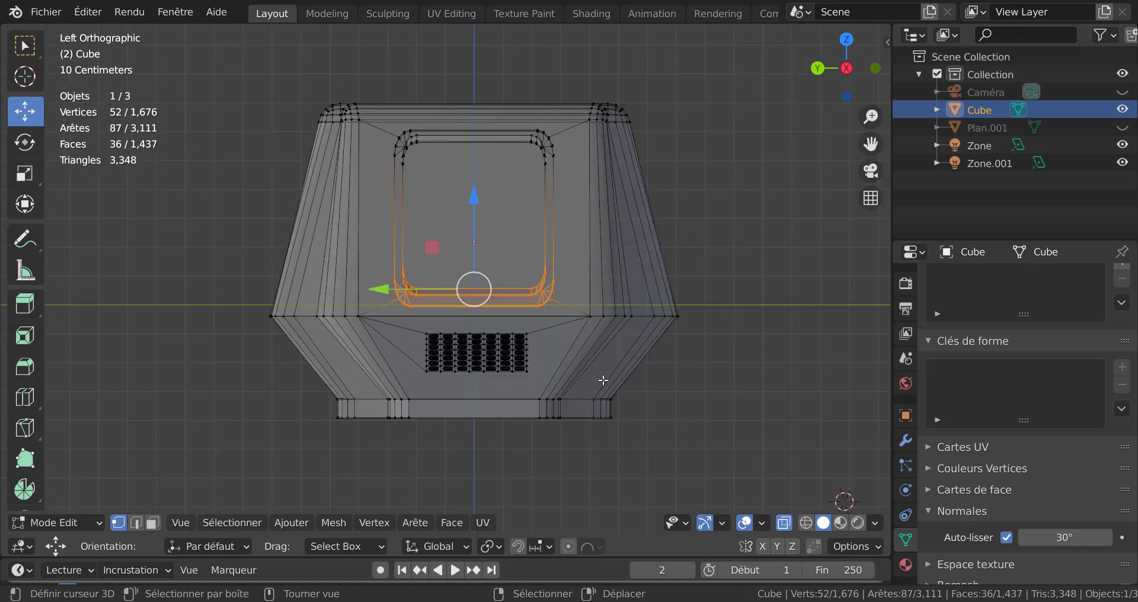
Step: Switch the transform orientation to Normal and back to Global
{"action": "left_click", "coordinate": [430, 546]}
{"action": "left_click", "coordinate": [388, 458]}
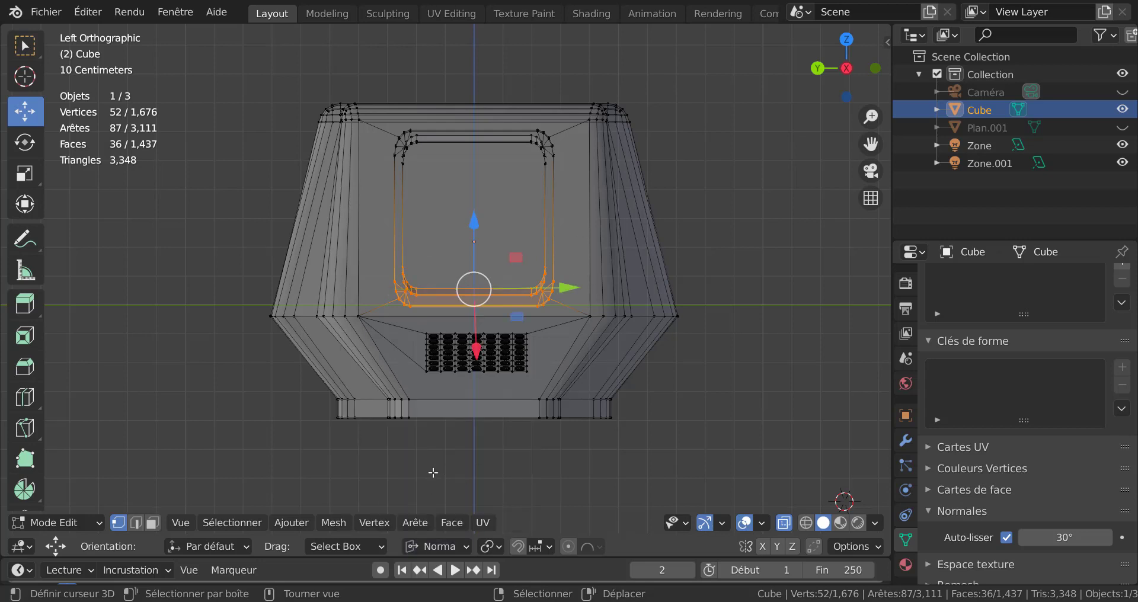
{"action": "left_click", "coordinate": [442, 545]}
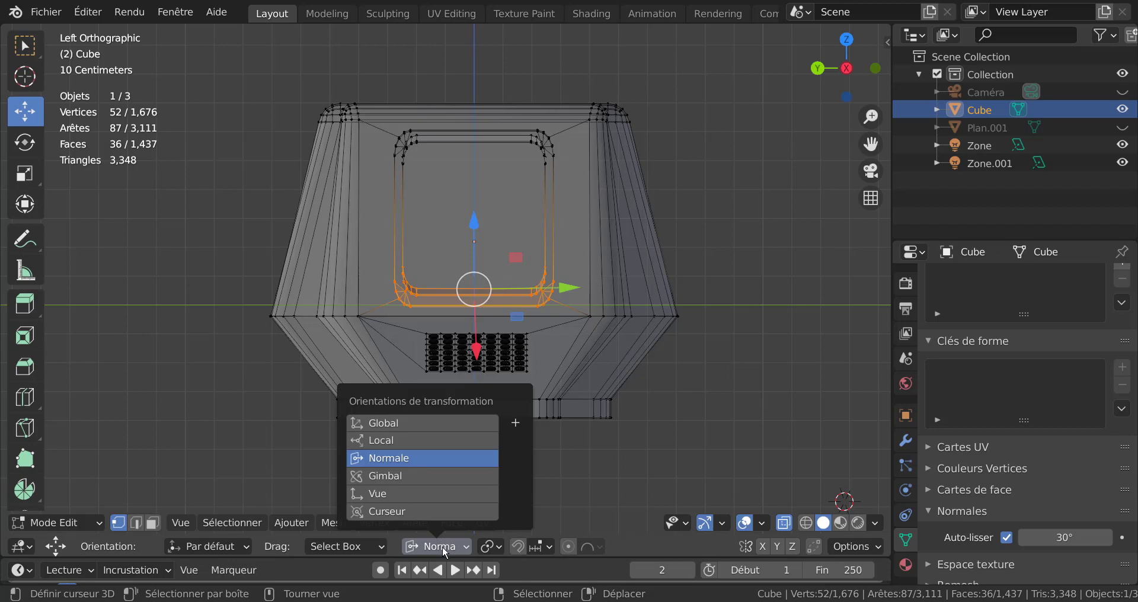
{"action": "left_click", "coordinate": [392, 422]}
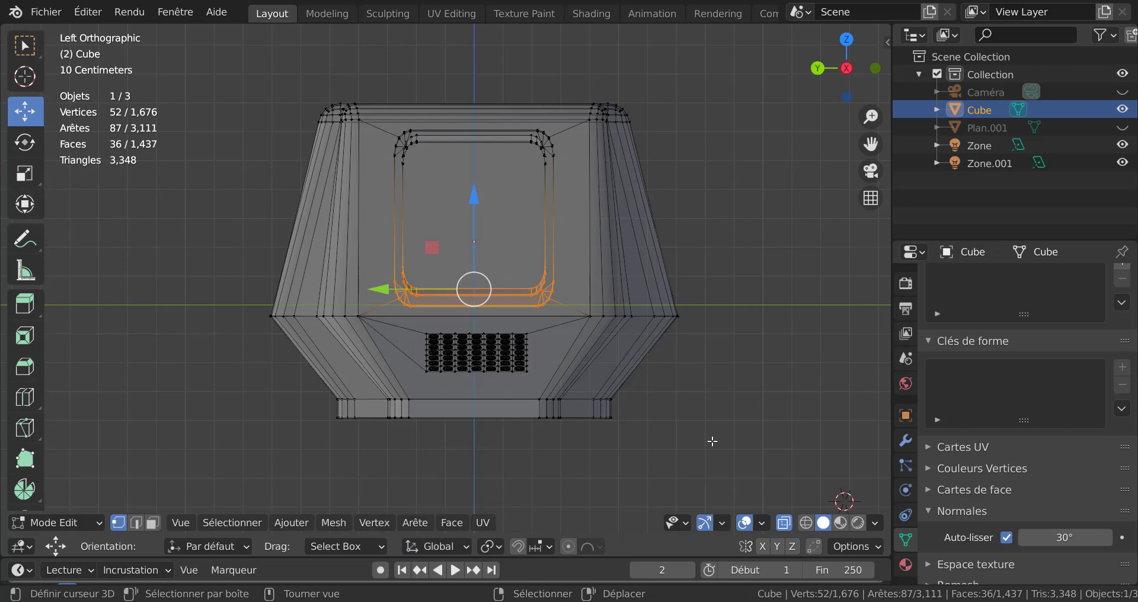
Step: Widen the bottom of the screen frame by scaling the selected vertices along global Y by about 1.2
{"action": "key", "text": "s"}
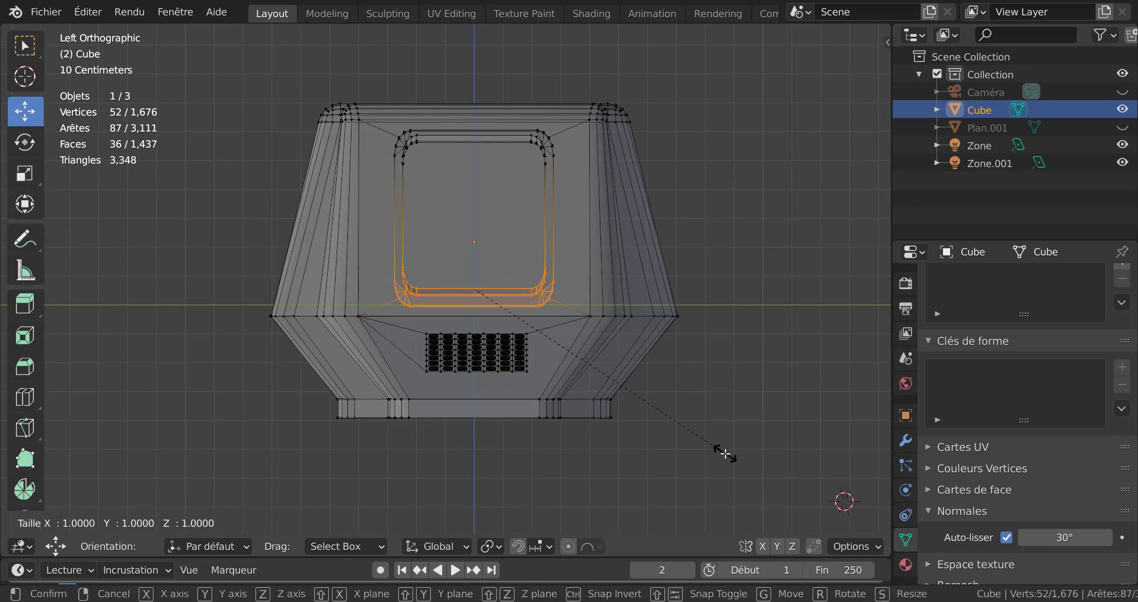
{"action": "key", "text": "y"}
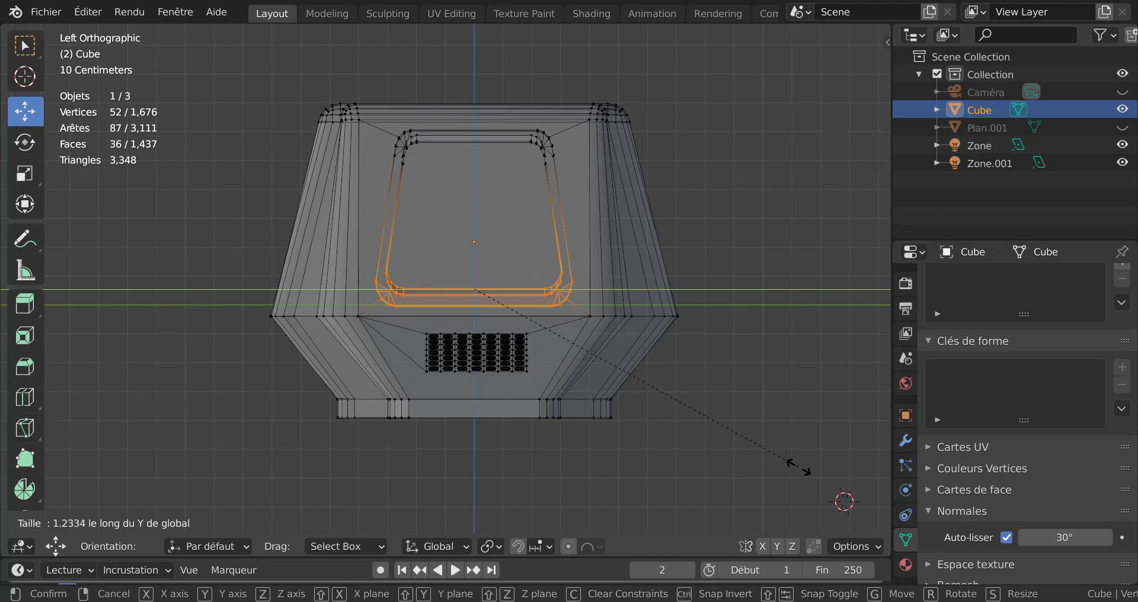
{"action": "left_click", "coordinate": [793, 467]}
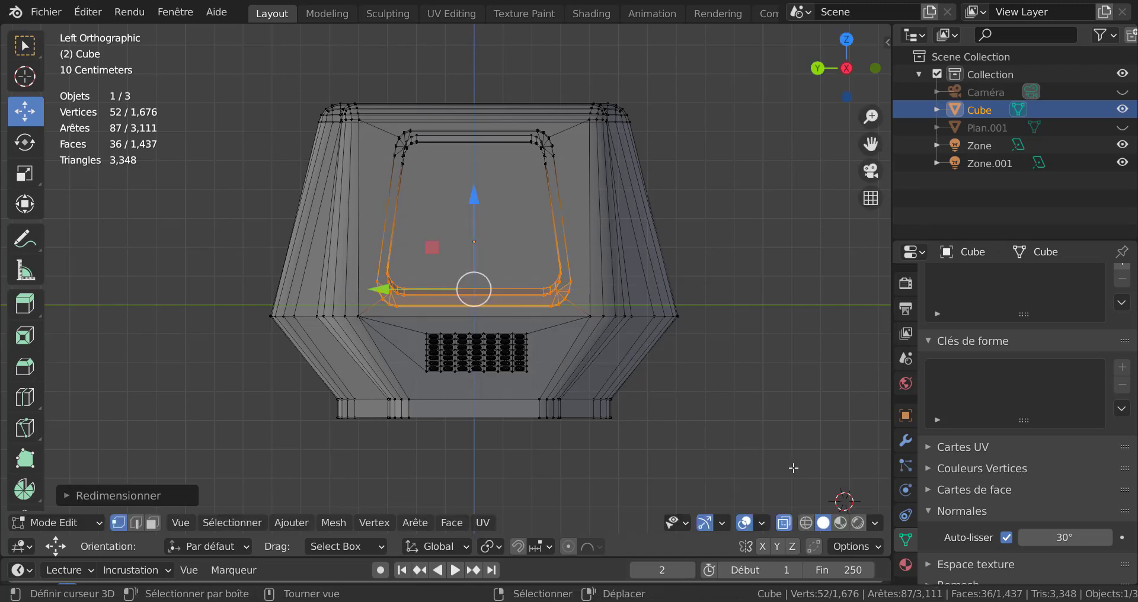
Step: Leave Edit Mode and switch the viewport to Rendered shading, with the model seen up close from the front side
{"action": "key", "text": "Tab"}
{"action": "middle_click_drag", "start_coordinate": [724, 471], "coordinate": [733, 473]}
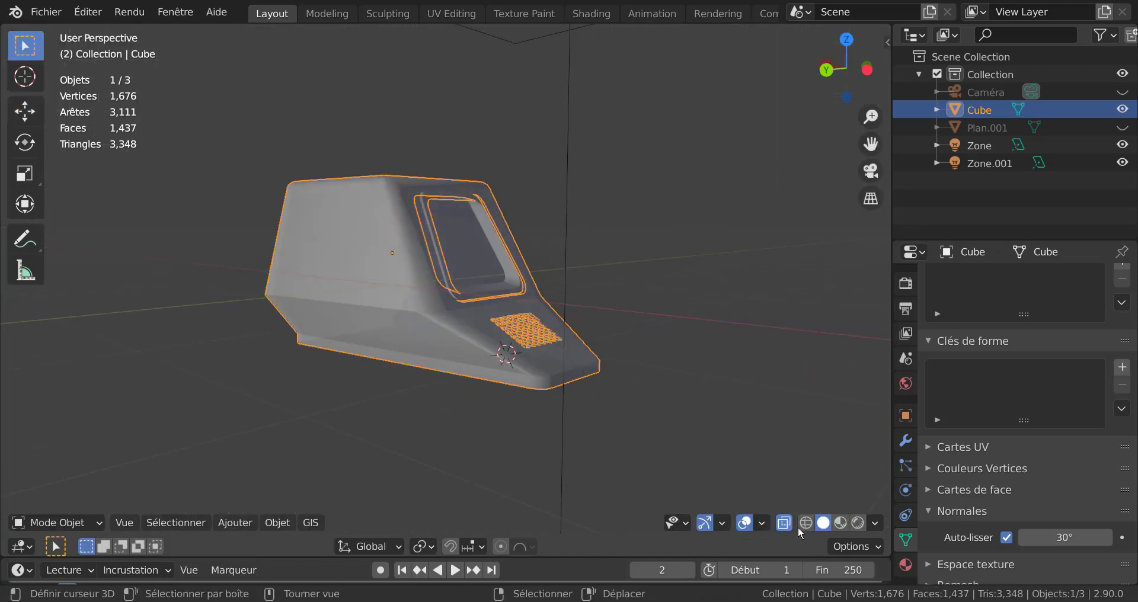
{"action": "left_click", "coordinate": [855, 524]}
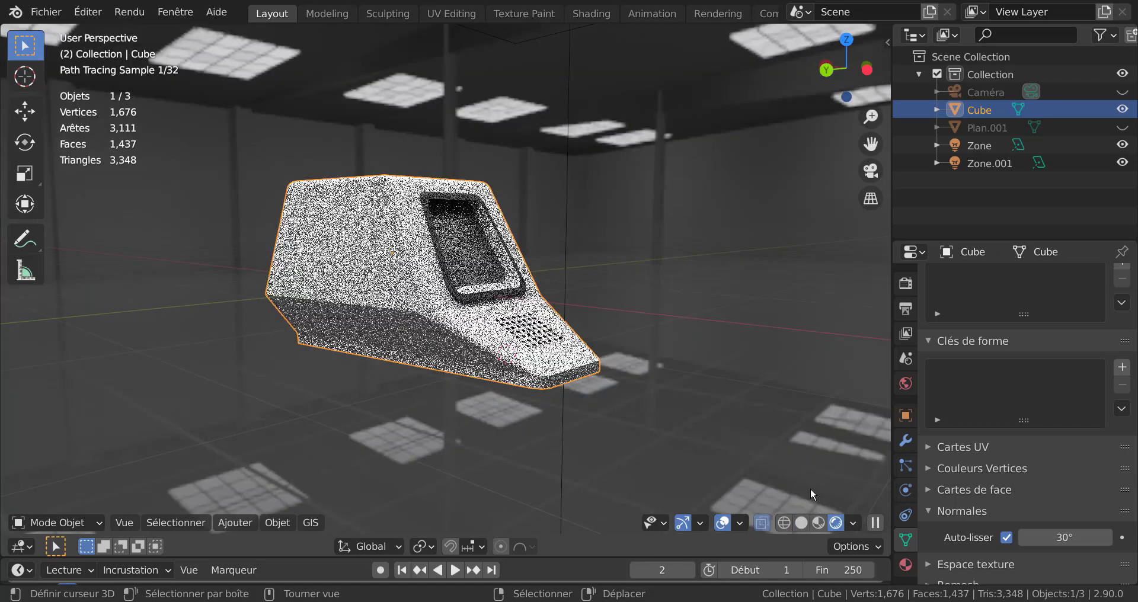
{"action": "middle_click_drag", "start_coordinate": [735, 433], "coordinate": [684, 433]}
{"action": "scroll", "coordinate": [655, 432], "scroll_direction": "up", "scroll_amount": 2}
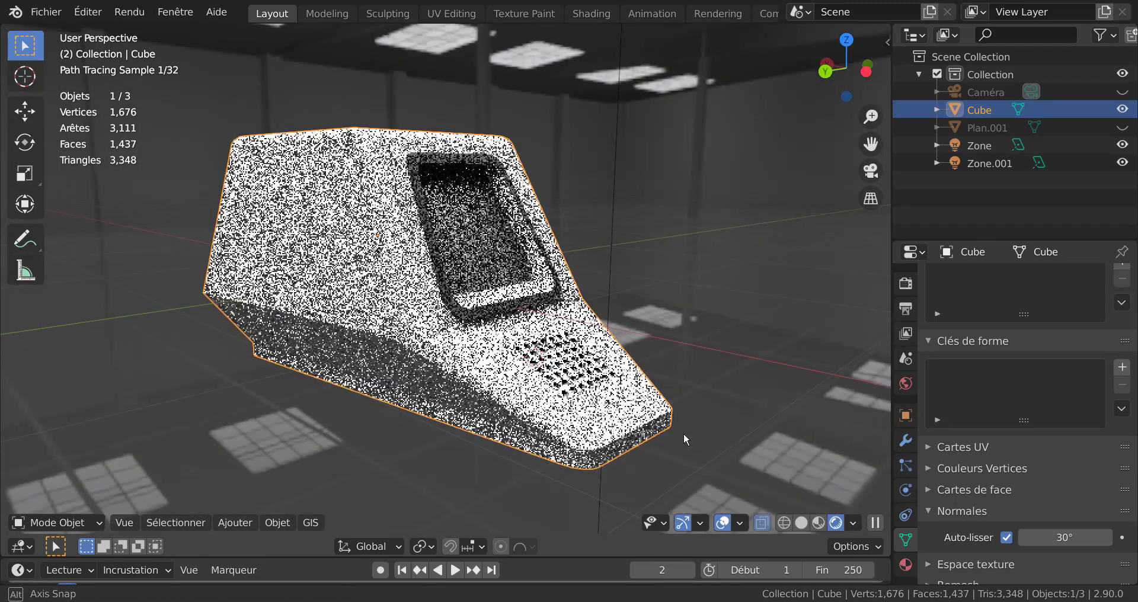
{"action": "scroll", "coordinate": [684, 434], "scroll_direction": "up", "scroll_amount": 2}
{"action": "scroll", "coordinate": [684, 437], "scroll_direction": "up", "scroll_amount": 2}
Step: Examine the rendered body and its mesh edges around the screen frame, grille and lower front from both sides
{"action": "key", "text": "Tab"}
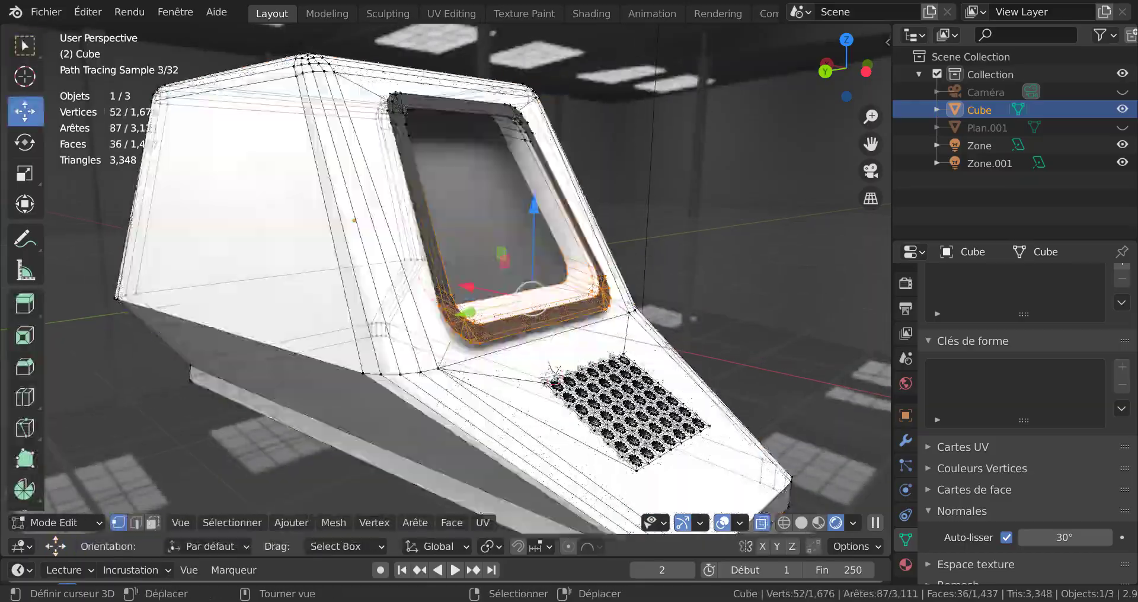
{"action": "scroll", "coordinate": [620, 357], "scroll_direction": "up", "scroll_amount": 1}
{"action": "scroll", "coordinate": [688, 341], "scroll_direction": "down", "scroll_amount": 2}
{"action": "key", "text": "Tab"}
{"action": "mouse_move", "coordinate": [722, 334]}
{"action": "middle_mouse_down"}
{"action": "mouse_move", "coordinate": [698, 388]}
{"action": "mouse_move", "coordinate": [527, 400]}
{"action": "mouse_move", "coordinate": [532, 353]}
{"action": "mouse_move", "coordinate": [475, 417]}
{"action": "middle_mouse_up"}
{"action": "scroll", "coordinate": [697, 388], "scroll_direction": "up", "scroll_amount": 1}
{"action": "scroll", "coordinate": [711, 403], "scroll_direction": "down", "scroll_amount": 3}
{"action": "key", "text": "Tab"}
{"action": "scroll", "coordinate": [492, 424], "scroll_direction": "up", "scroll_amount": 3}
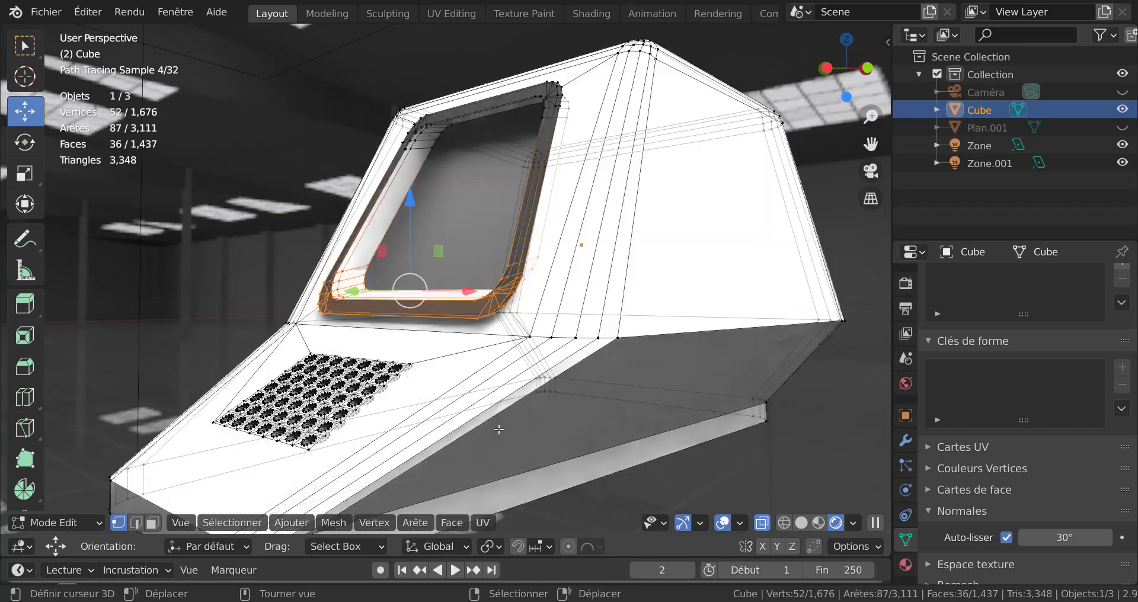
{"action": "middle_click_drag", "start_coordinate": [504, 453], "coordinate": [514, 361], "text": "shift"}
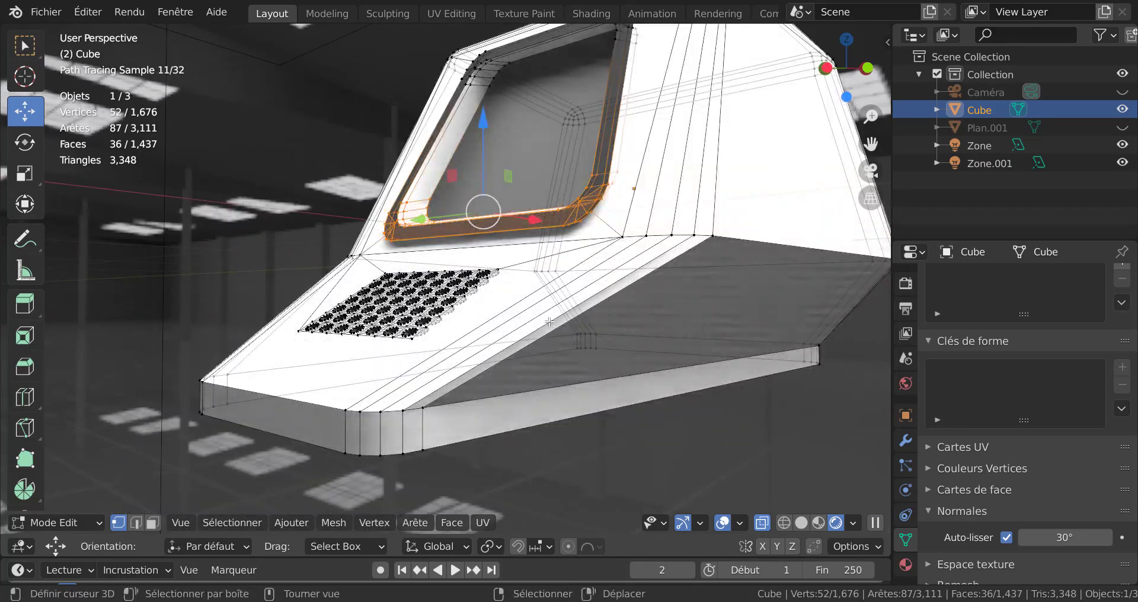
Step: Clear the vertex selection and turn off X-ray in Edit Mode
{"action": "left_click", "coordinate": [570, 332]}
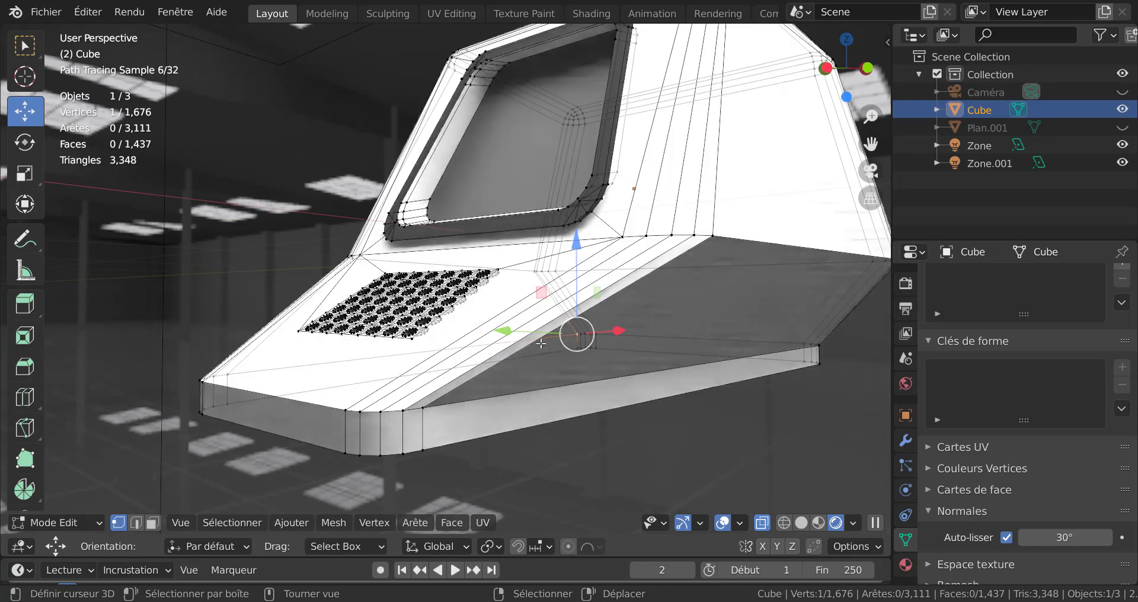
{"action": "middle_click_drag", "start_coordinate": [663, 392], "coordinate": [655, 402]}
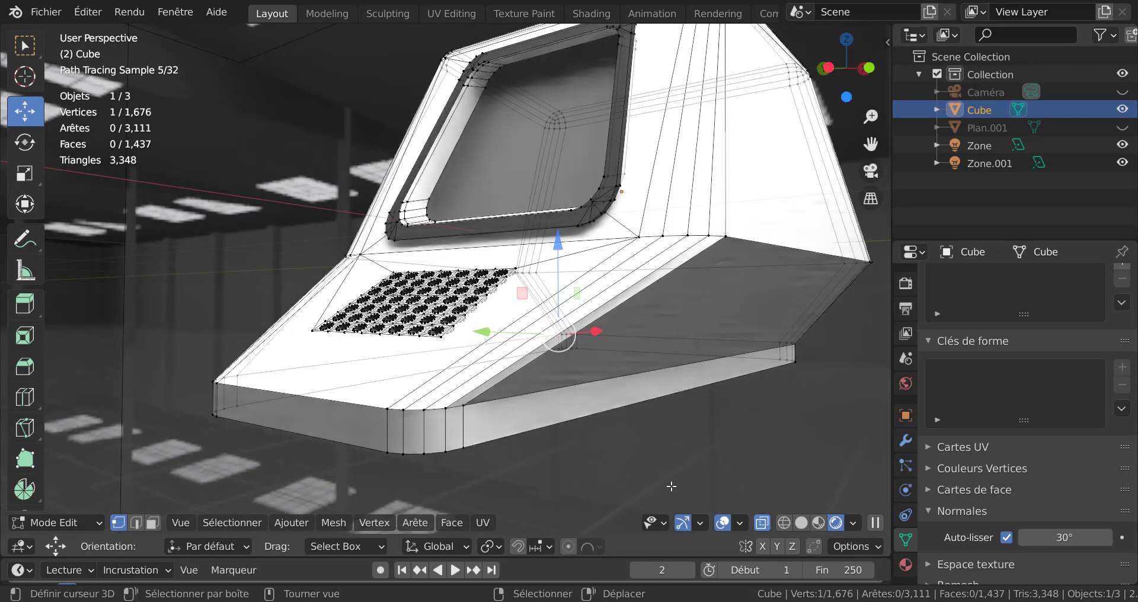
{"action": "right_click", "coordinate": [578, 330]}
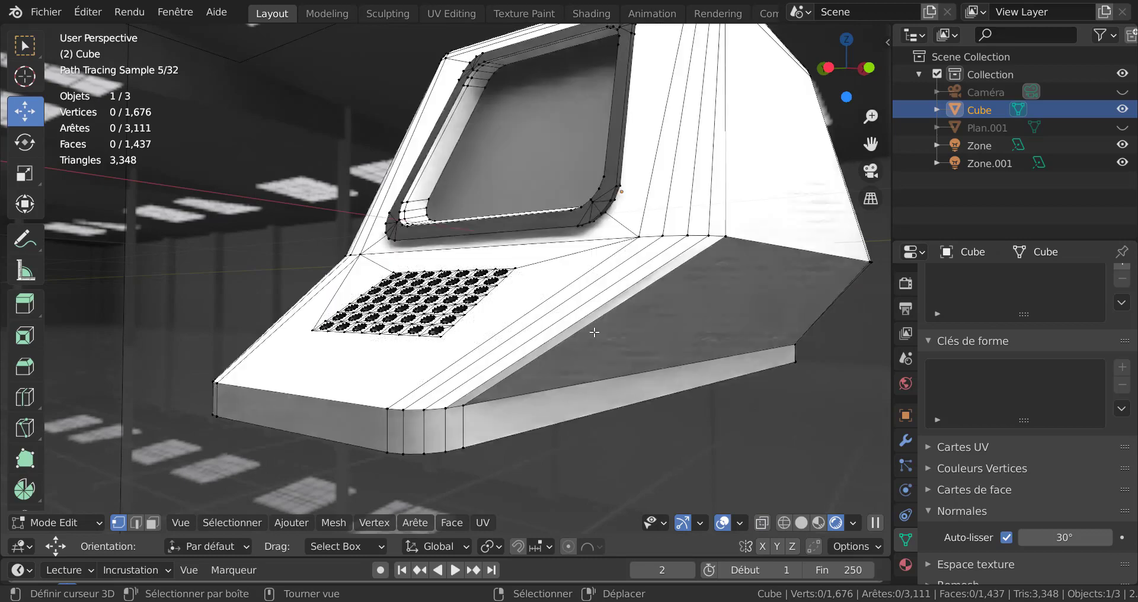
Step: Return to Object Mode, frame the Cube object and apply smooth shading (Ombrage lissé) to it
{"action": "key", "text": "Tab"}
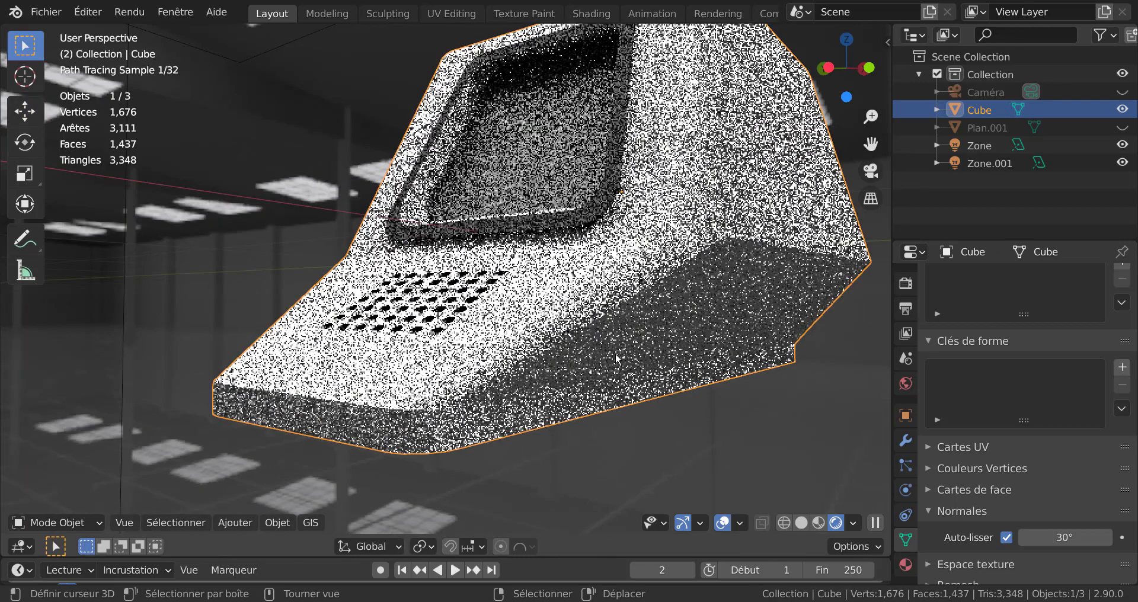
{"action": "key", "text": "KP_Decimal"}
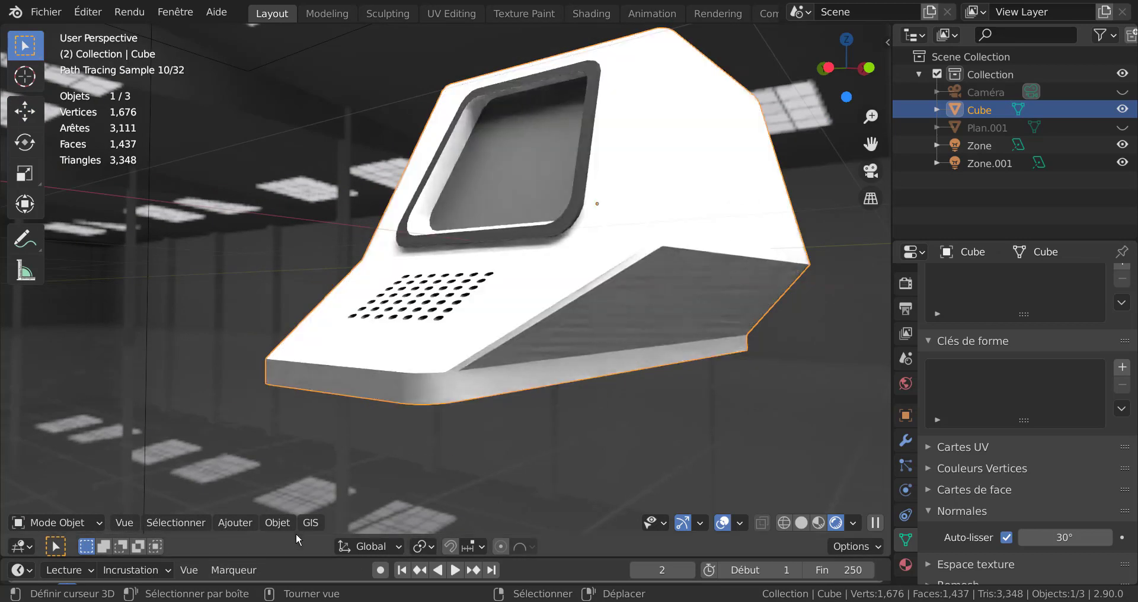
{"action": "left_click", "coordinate": [278, 523]}
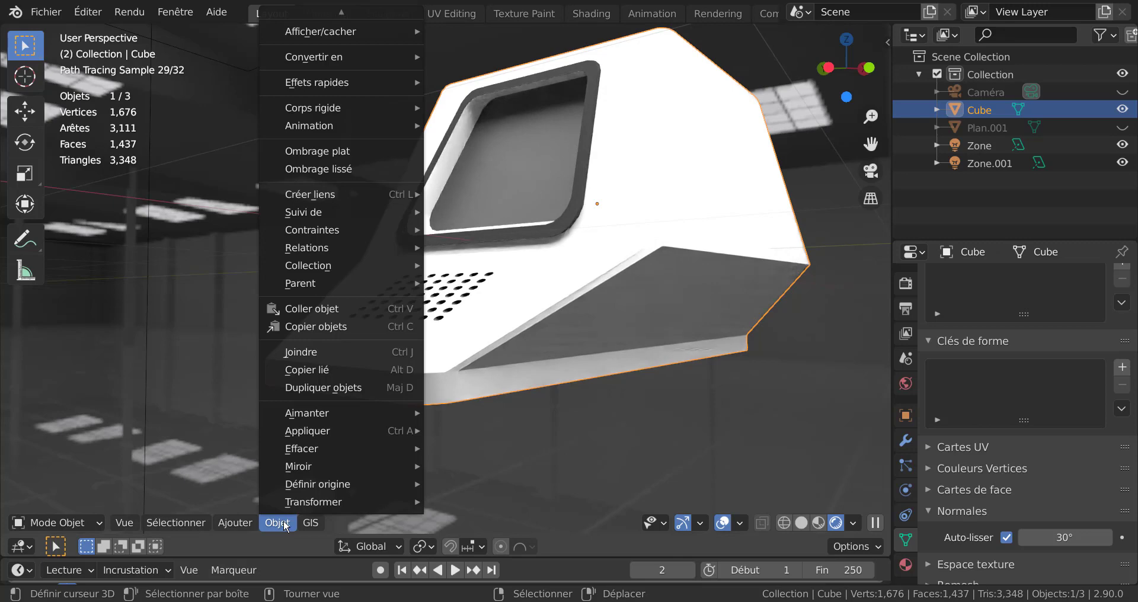
{"action": "left_click", "coordinate": [309, 168]}
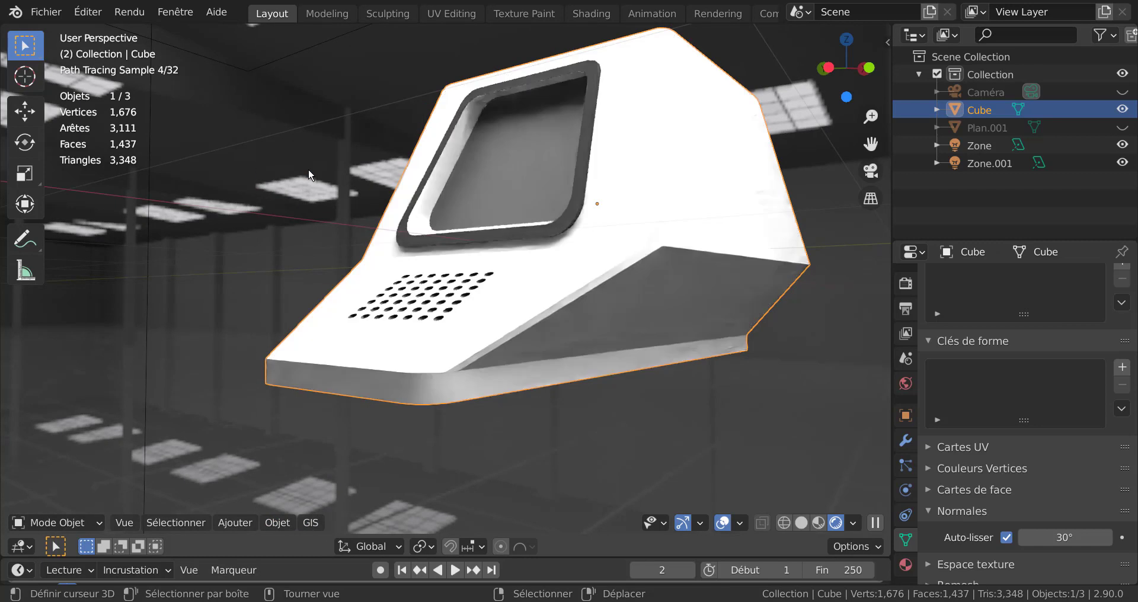
Step: In Edit Mode, circle-select the five vertices where the screen panel's bevelled side meets the lower front, and switch the viewport to Solid shading
{"action": "mouse_move", "coordinate": [695, 379]}
{"action": "middle_mouse_down"}
{"action": "mouse_move", "coordinate": [758, 380]}
{"action": "mouse_move", "coordinate": [710, 380]}
{"action": "mouse_move", "coordinate": [764, 445]}
{"action": "middle_mouse_up"}
{"action": "middle_click_drag", "start_coordinate": [723, 410], "coordinate": [656, 409]}
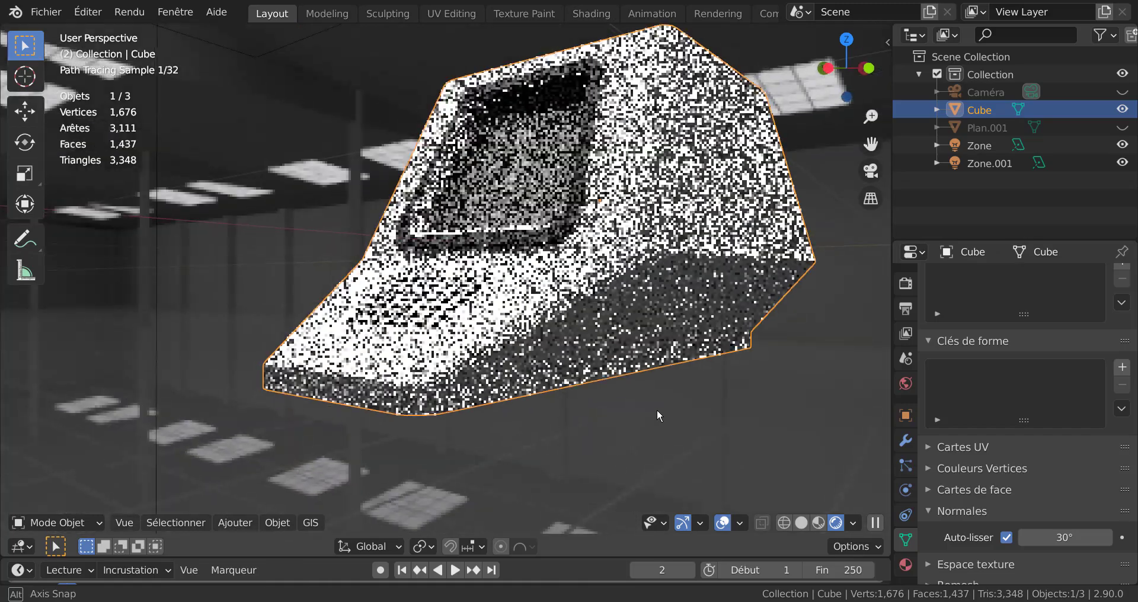
{"action": "scroll", "coordinate": [657, 409], "scroll_direction": "up", "scroll_amount": 1}
{"action": "key", "text": "Tab"}
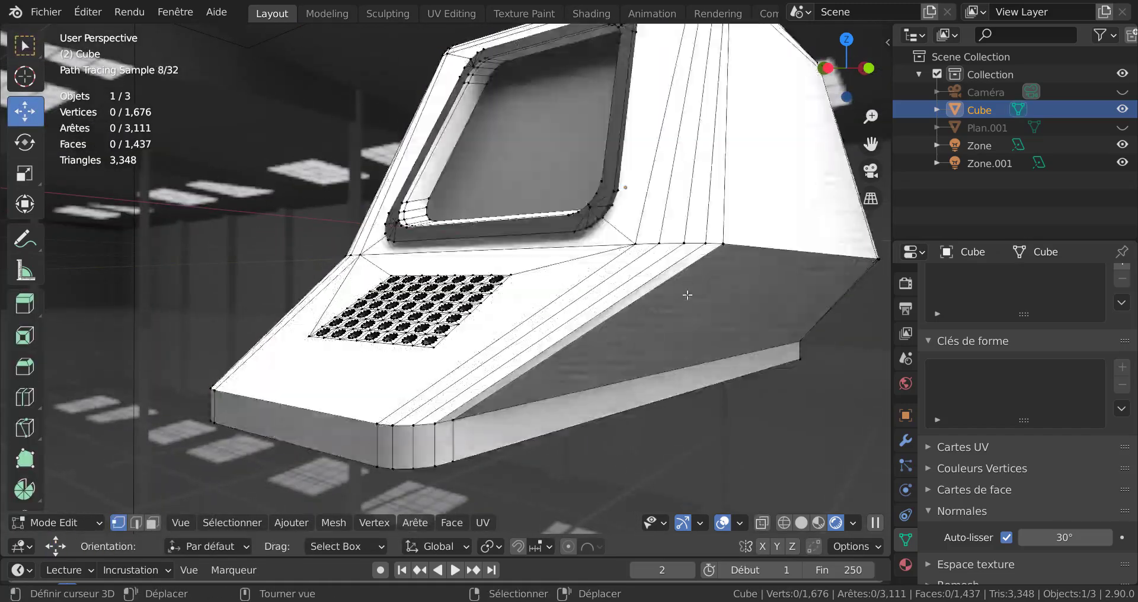
{"action": "left_click", "coordinate": [677, 253]}
{"action": "middle_click_drag", "start_coordinate": [678, 254], "coordinate": [696, 286]}
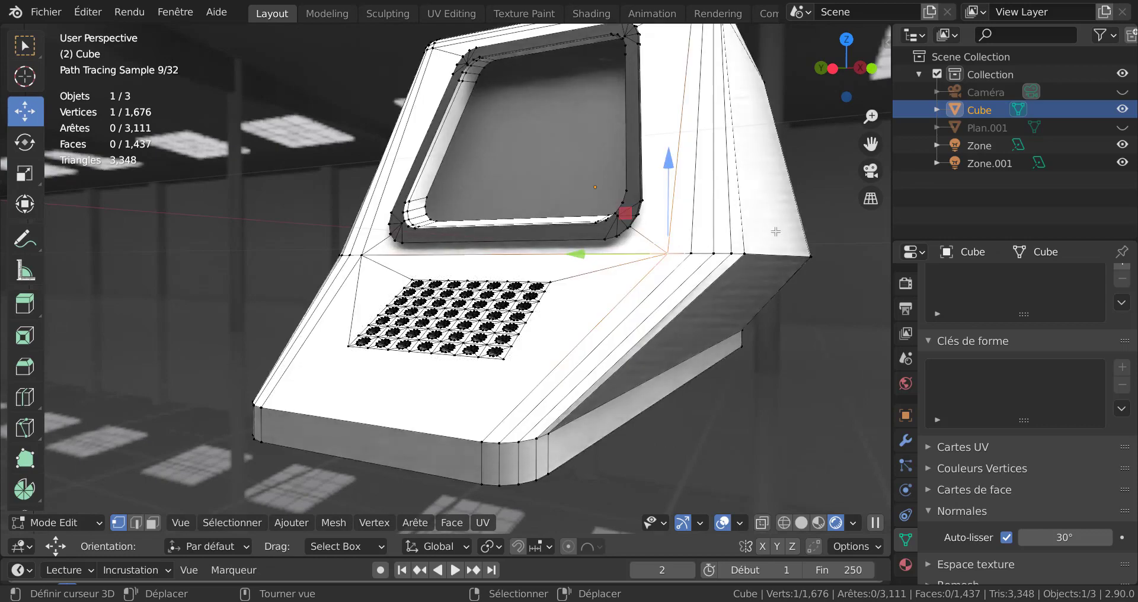
{"action": "key", "text": "c"}
{"action": "left_click_drag", "start_coordinate": [670, 254], "coordinate": [732, 256]}
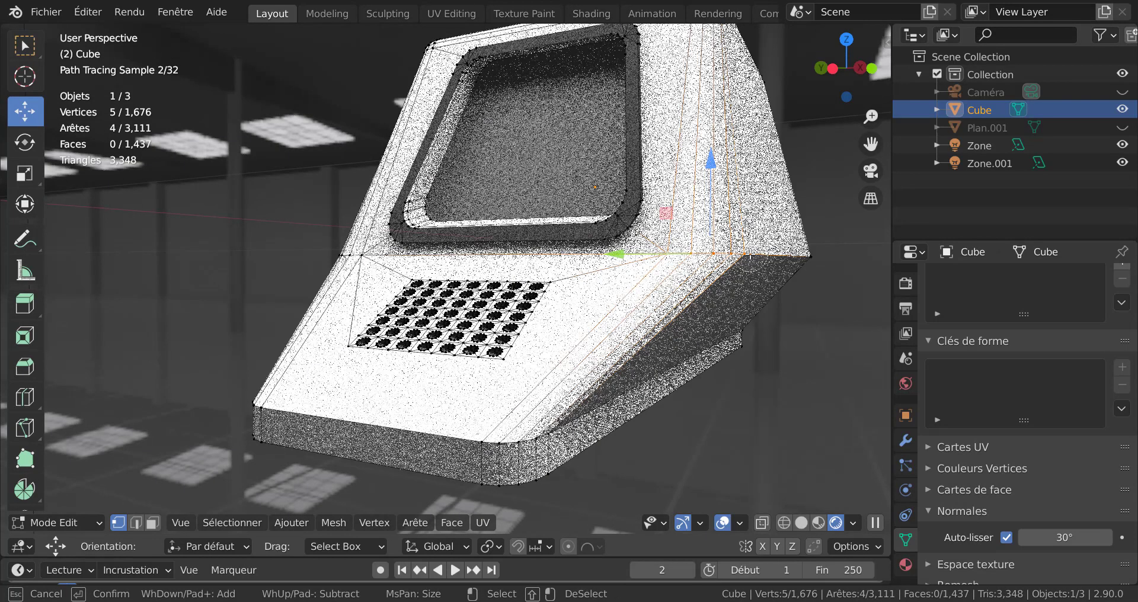
{"action": "key", "text": "Escape"}
{"action": "scroll", "coordinate": [706, 263], "scroll_direction": "down", "scroll_amount": 4}
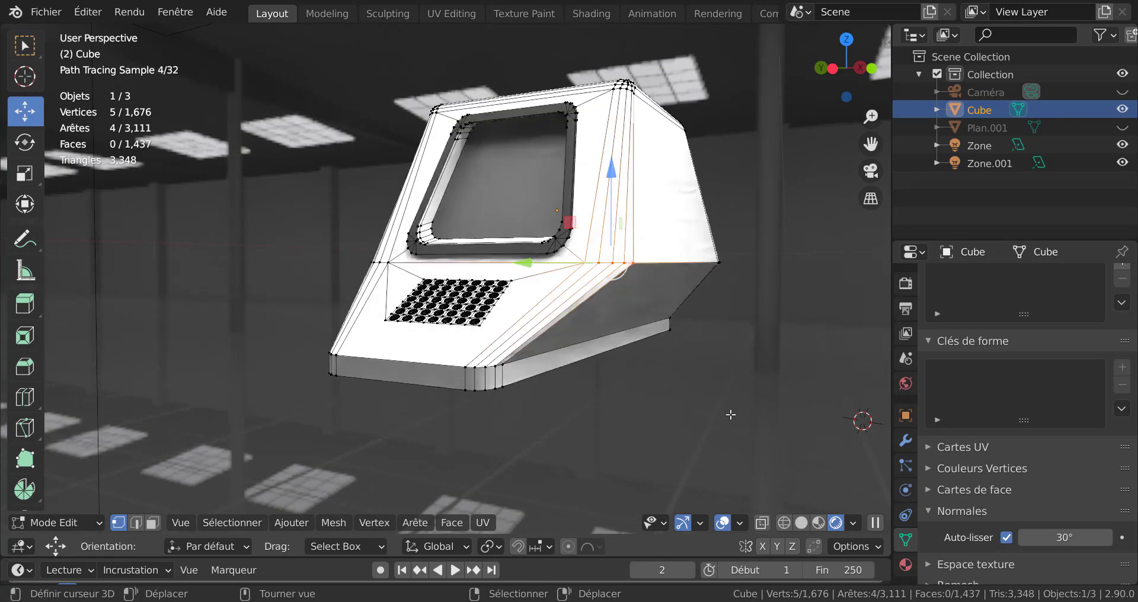
{"action": "left_click", "coordinate": [803, 524]}
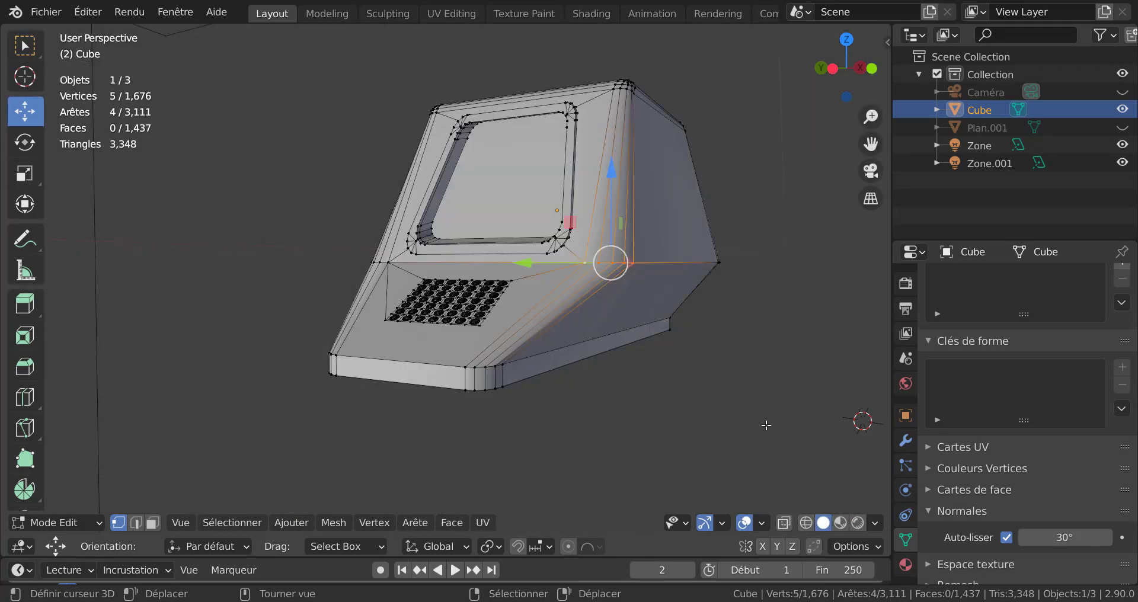
Step: Try to scale the five selected bend vertices closer together by a factor of about 0.61
{"action": "scroll", "coordinate": [765, 422], "scroll_direction": "up", "scroll_amount": 3}
{"action": "middle_click_drag", "start_coordinate": [762, 419], "coordinate": [696, 360]}
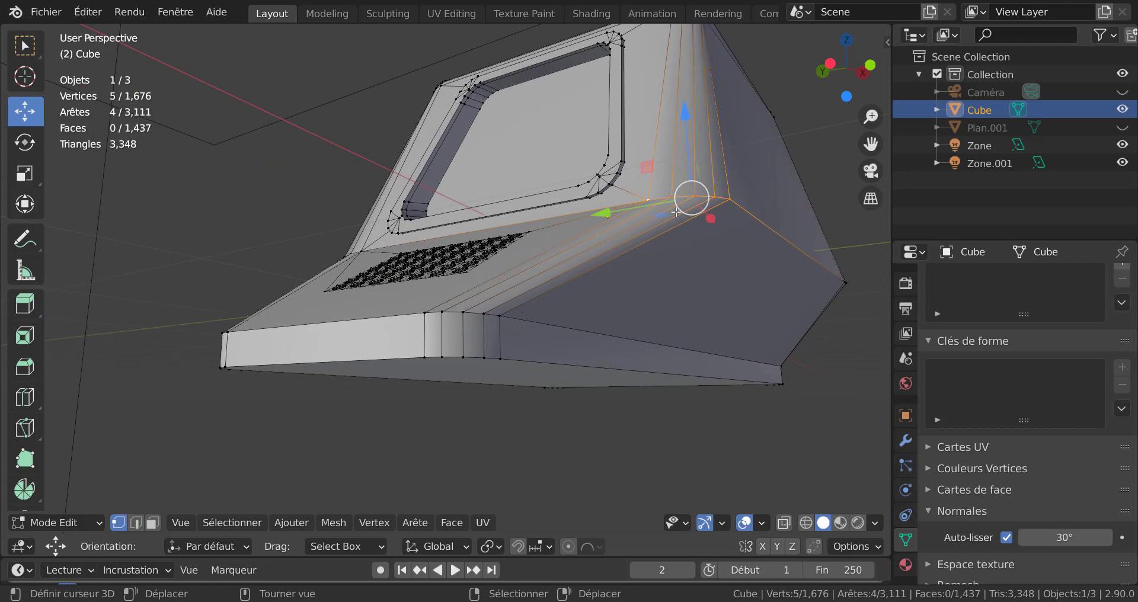
{"action": "middle_click_drag", "start_coordinate": [704, 273], "coordinate": [715, 304]}
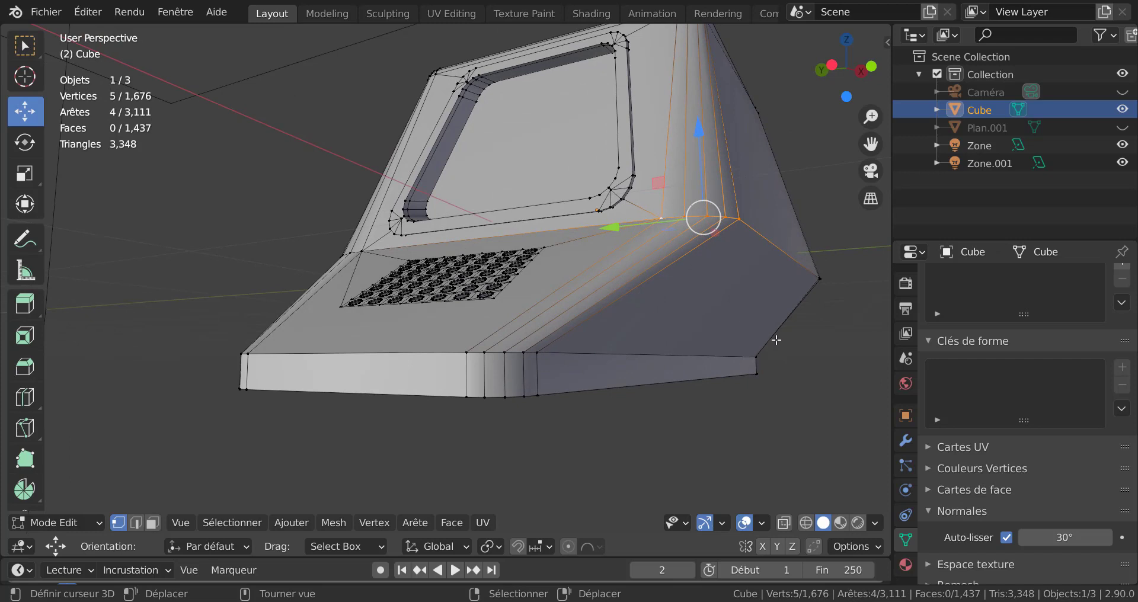
{"action": "left_click", "coordinate": [489, 553]}
{"action": "key", "text": "s"}
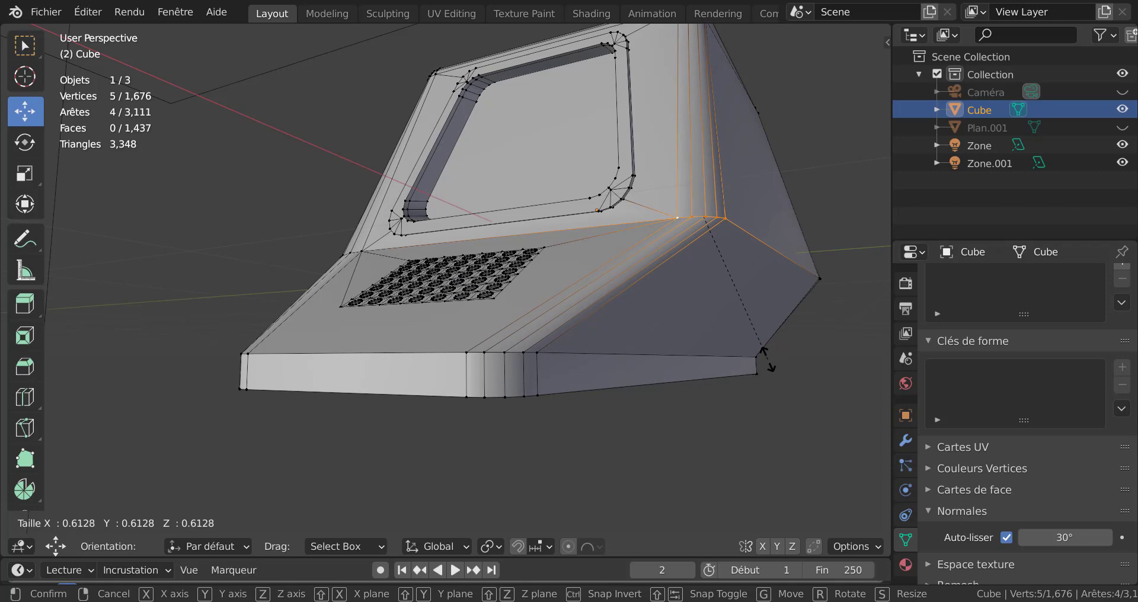
{"action": "left_click", "coordinate": [767, 359]}
{"action": "mouse_move", "coordinate": [687, 389]}
{"action": "middle_mouse_down"}
{"action": "mouse_move", "coordinate": [719, 396]}
{"action": "mouse_move", "coordinate": [693, 397]}
{"action": "middle_mouse_up"}
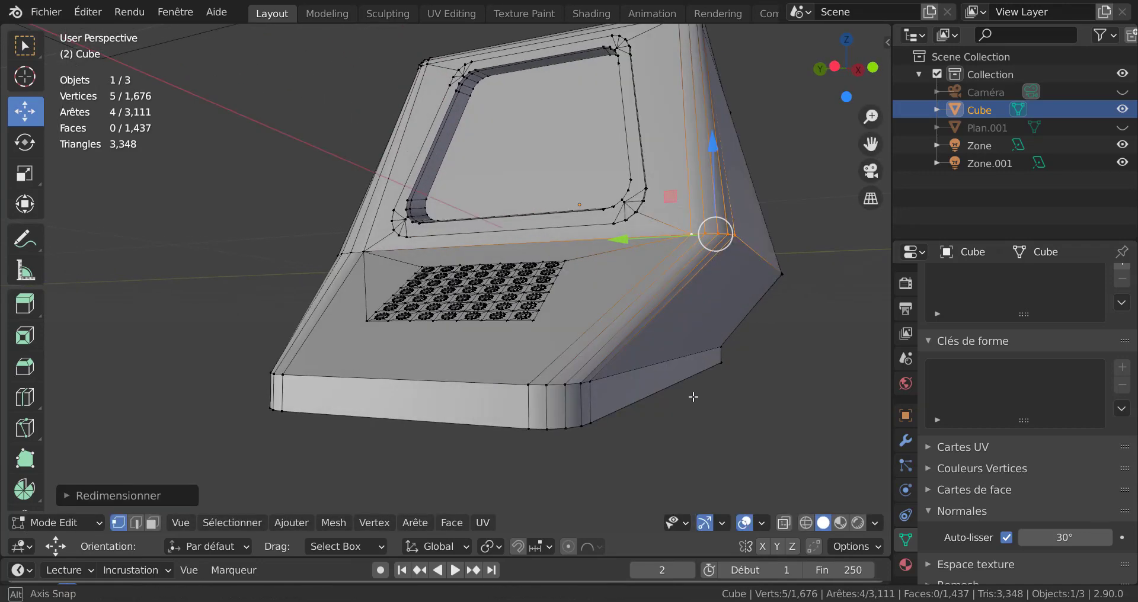
{"action": "mouse_move", "coordinate": [644, 360]}
{"action": "middle_mouse_down"}
{"action": "mouse_move", "coordinate": [629, 379]}
{"action": "mouse_move", "coordinate": [647, 368]}
{"action": "middle_mouse_up"}
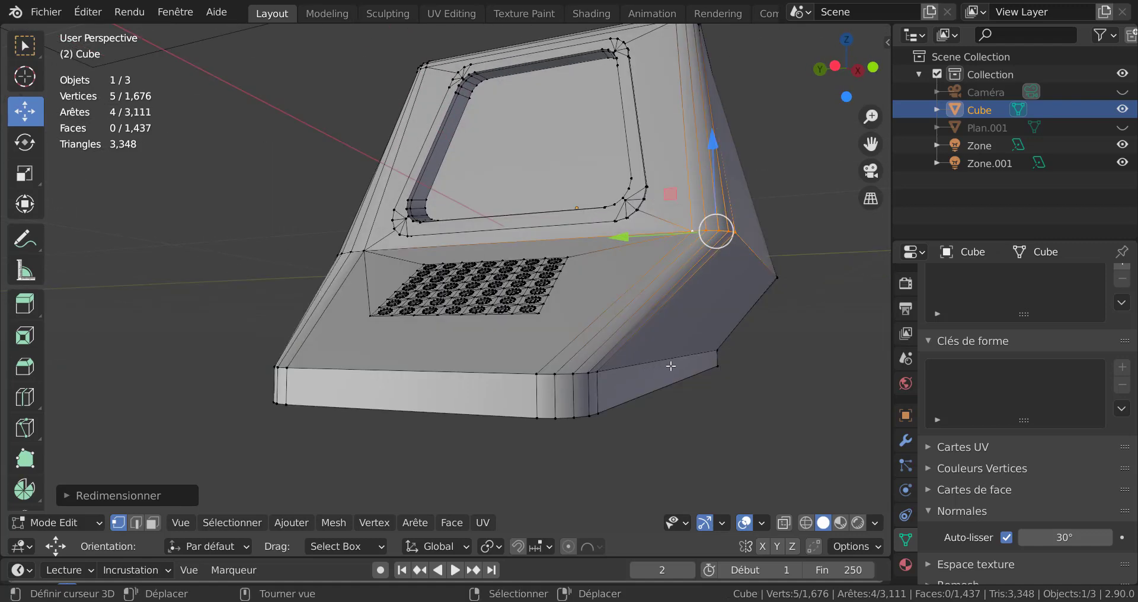
{"action": "middle_click_drag", "start_coordinate": [691, 341], "coordinate": [644, 364]}
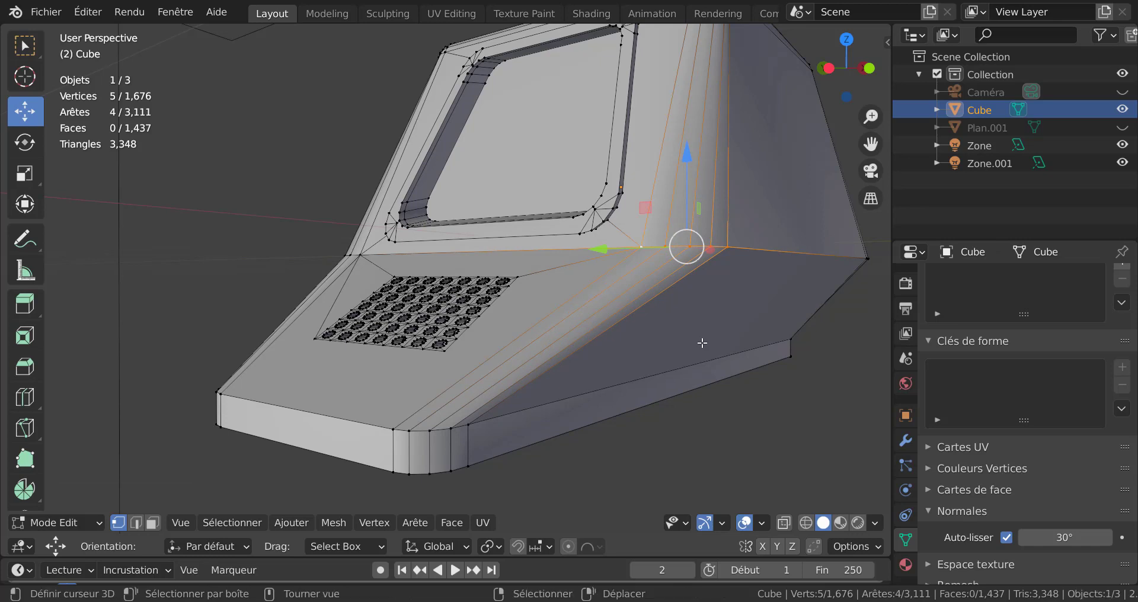
{"action": "middle_click_drag", "start_coordinate": [633, 384], "coordinate": [647, 380]}
Step: Select the five vertices along the upper edge of the base's rounded front corner
{"action": "right_click", "coordinate": [455, 407]}
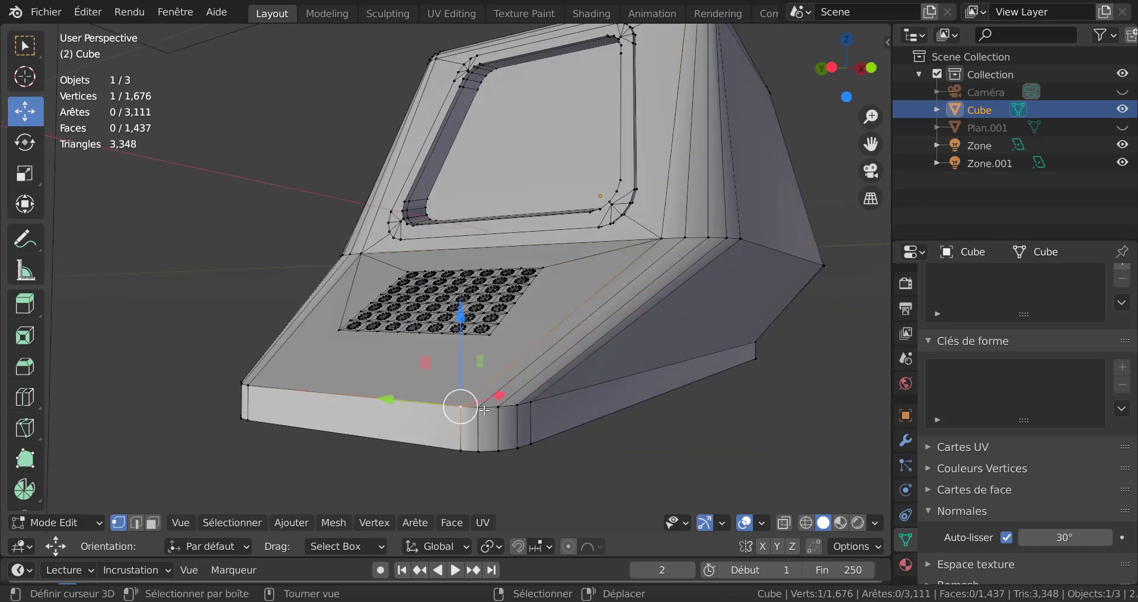
{"action": "right_click", "coordinate": [478, 407], "text": "shift"}
{"action": "right_click", "coordinate": [501, 407], "text": "shift"}
{"action": "right_click", "coordinate": [514, 406], "text": "shift"}
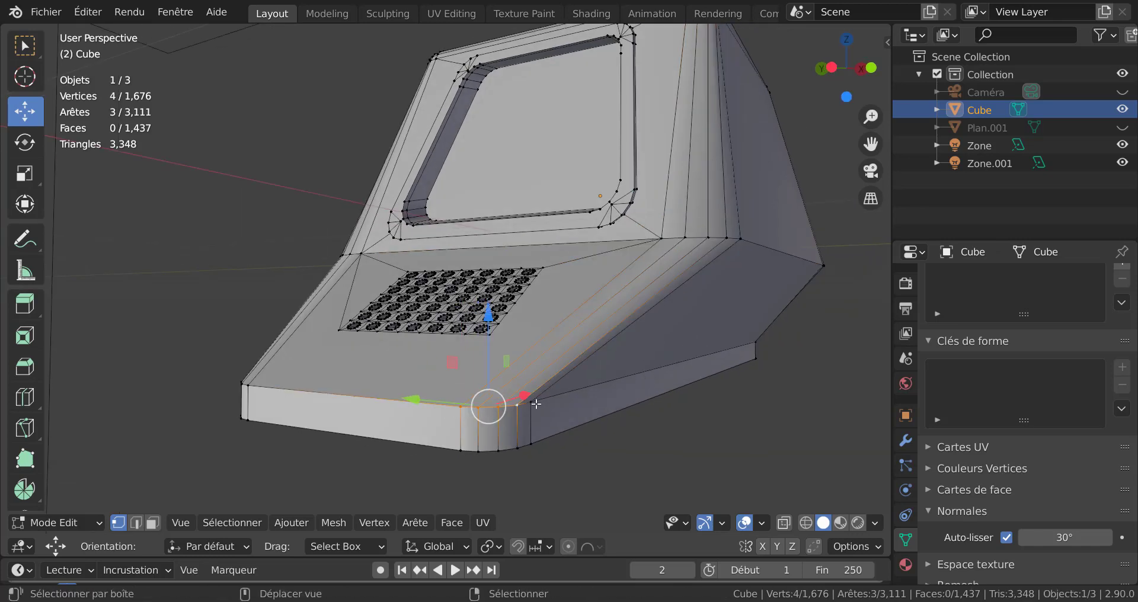
{"action": "right_click", "coordinate": [534, 408], "text": "shift"}
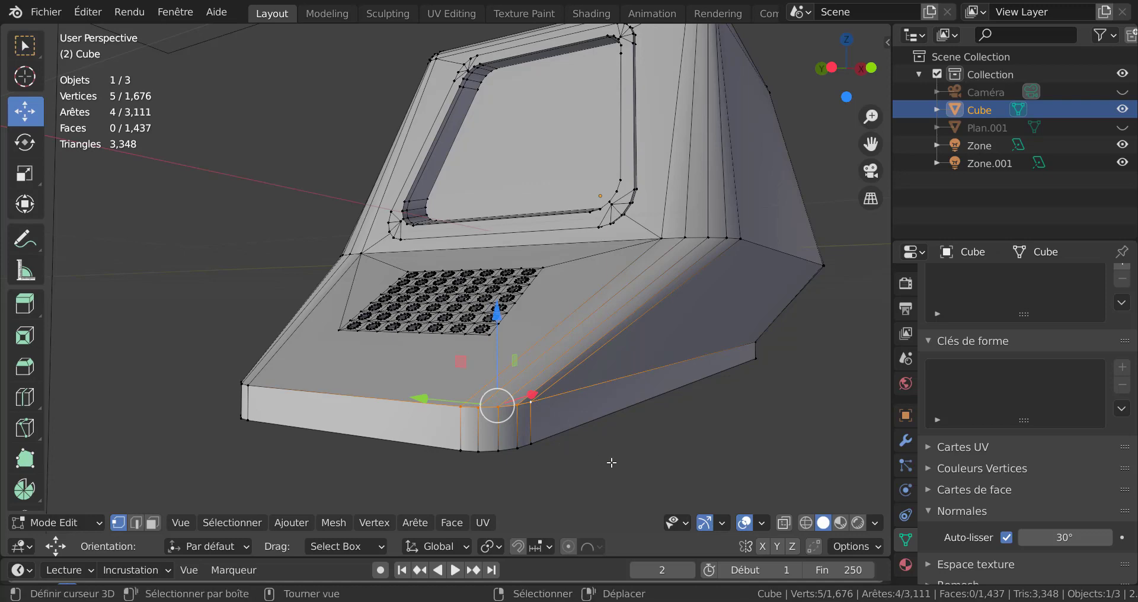
{"action": "middle_click_drag", "start_coordinate": [612, 463], "coordinate": [551, 472]}
{"action": "scroll", "coordinate": [551, 473], "scroll_direction": "up", "scroll_amount": 2}
{"action": "scroll", "coordinate": [573, 389], "scroll_direction": "up", "scroll_amount": 4}
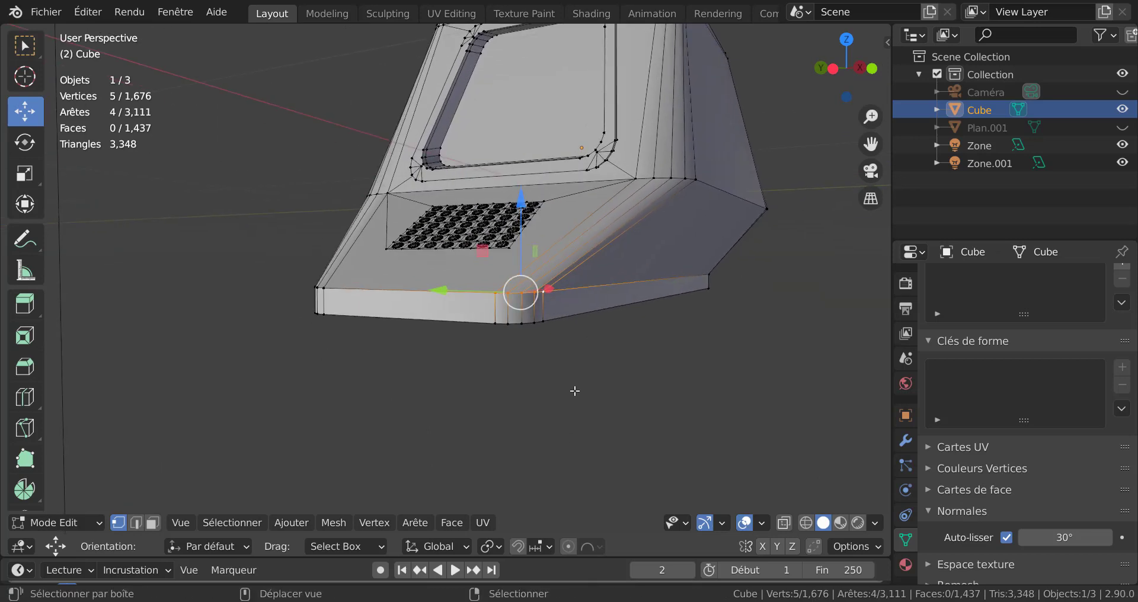
Step: In edge selection mode, slide the rounded front corner's rearmost vertical edge slightly back along the base's side, by about 0.04
{"action": "left_click", "coordinate": [639, 303]}
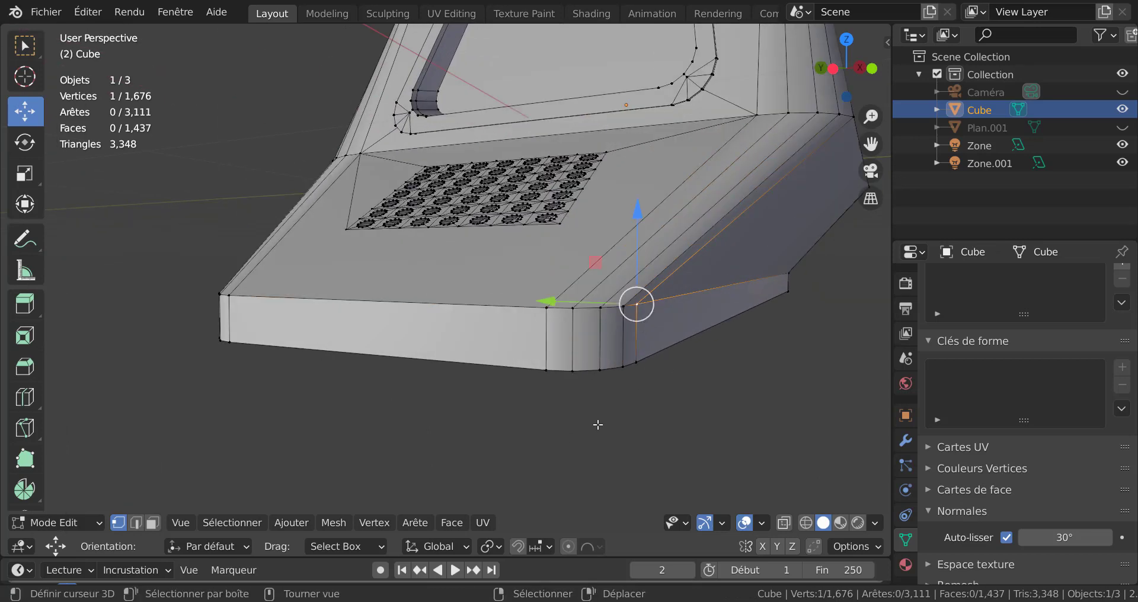
{"action": "left_click", "coordinate": [137, 523]}
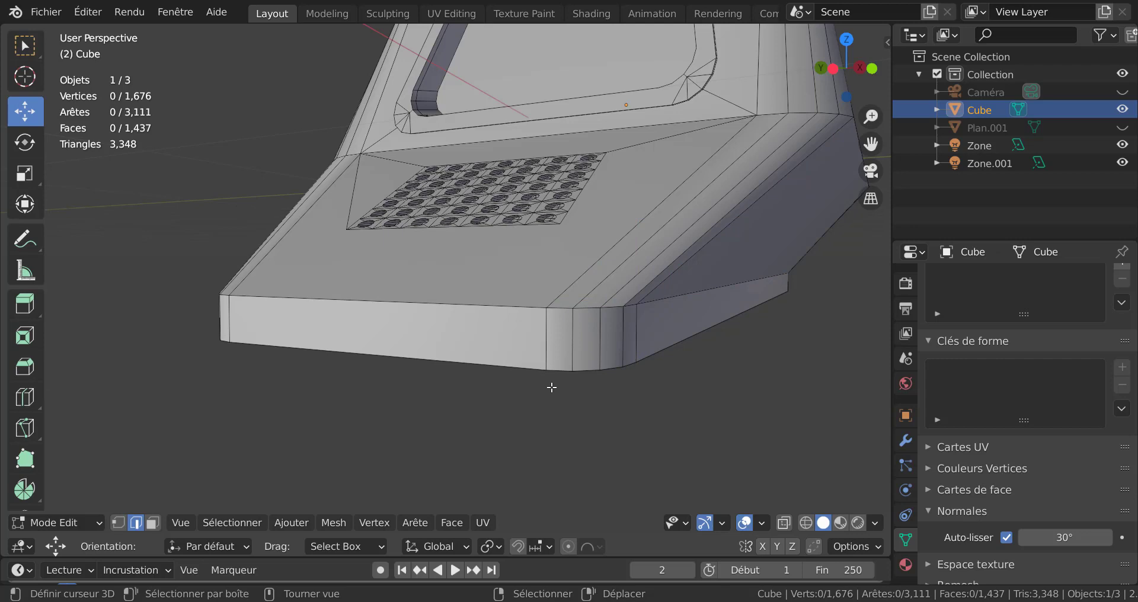
{"action": "left_click", "coordinate": [642, 333]}
{"action": "scroll", "coordinate": [630, 366], "scroll_direction": "down", "scroll_amount": 3}
{"action": "scroll", "coordinate": [630, 367], "scroll_direction": "up", "scroll_amount": 1}
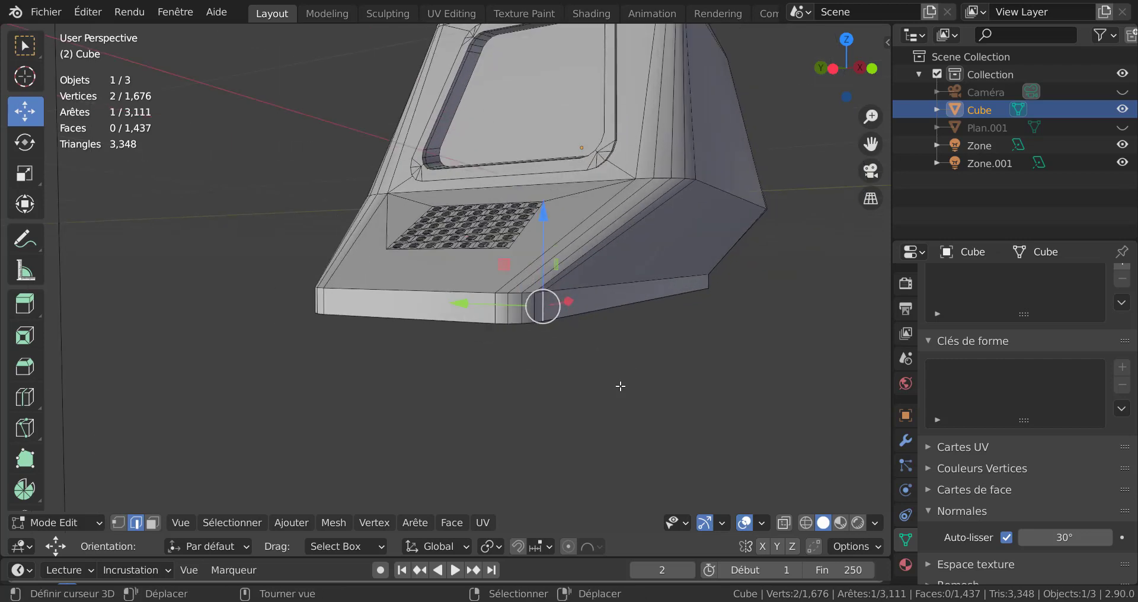
{"action": "key", "text": "g"}
{"action": "key", "text": "g"}
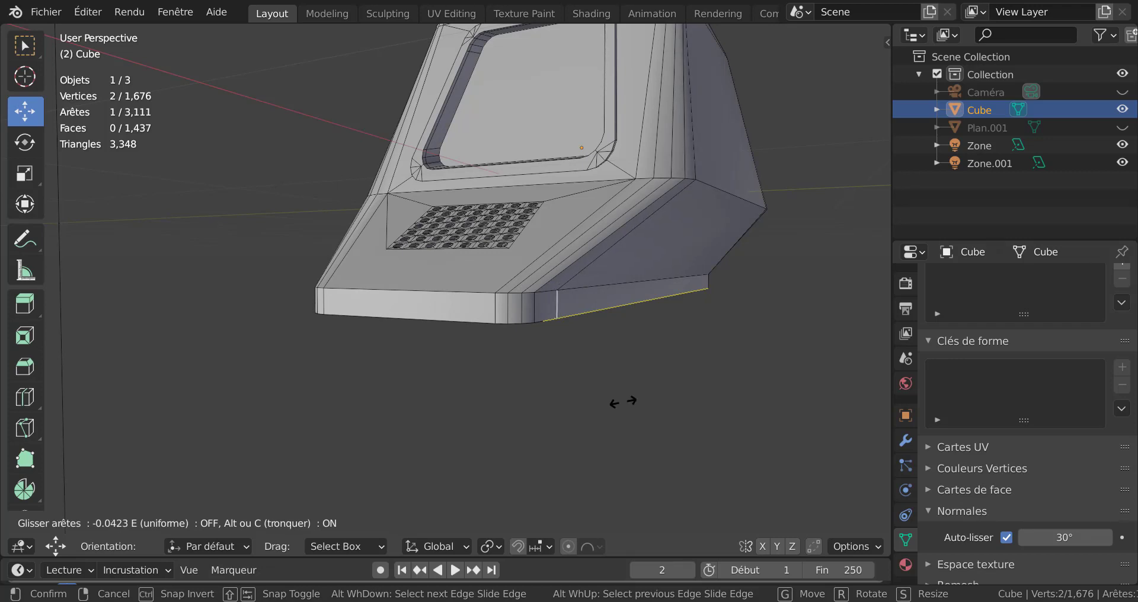
{"action": "left_click", "coordinate": [622, 402]}
Step: Slide the matching vertical edge at the opposite rounded front corner back along the base's other side
{"action": "middle_click_drag", "start_coordinate": [500, 409], "coordinate": [681, 414]}
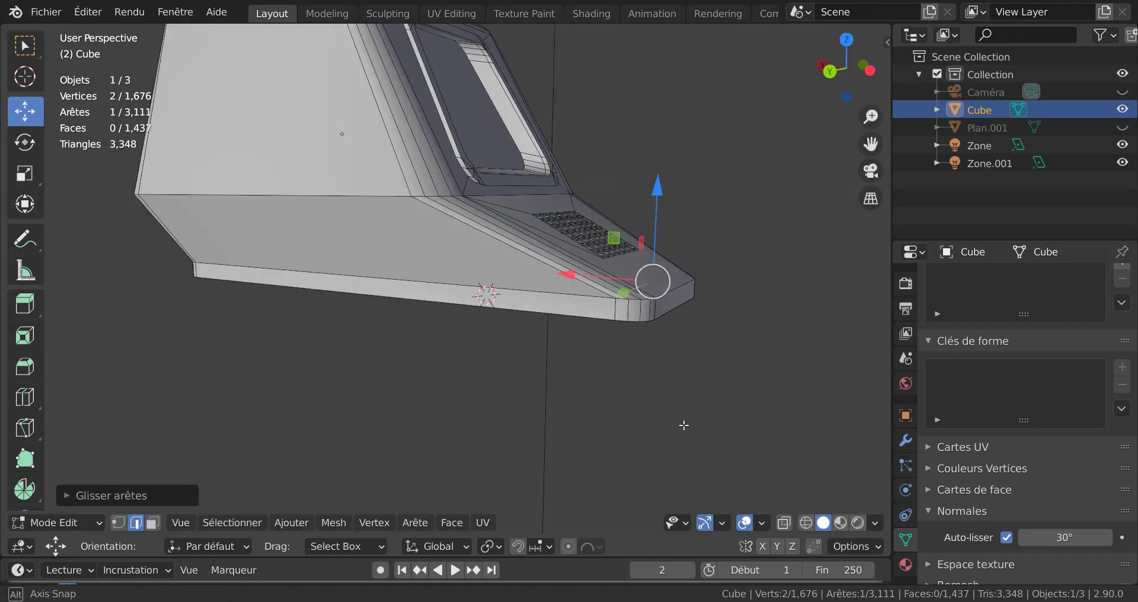
{"action": "left_click", "coordinate": [614, 310]}
{"action": "key", "text": "g"}
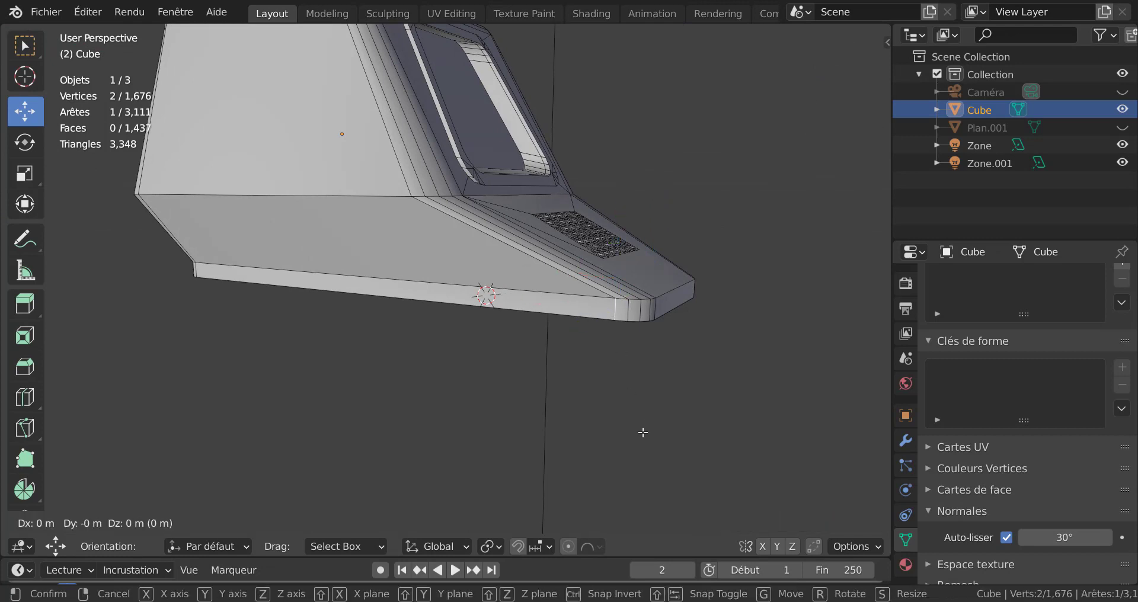
{"action": "key", "text": "g"}
{"action": "left_click", "coordinate": [632, 433]}
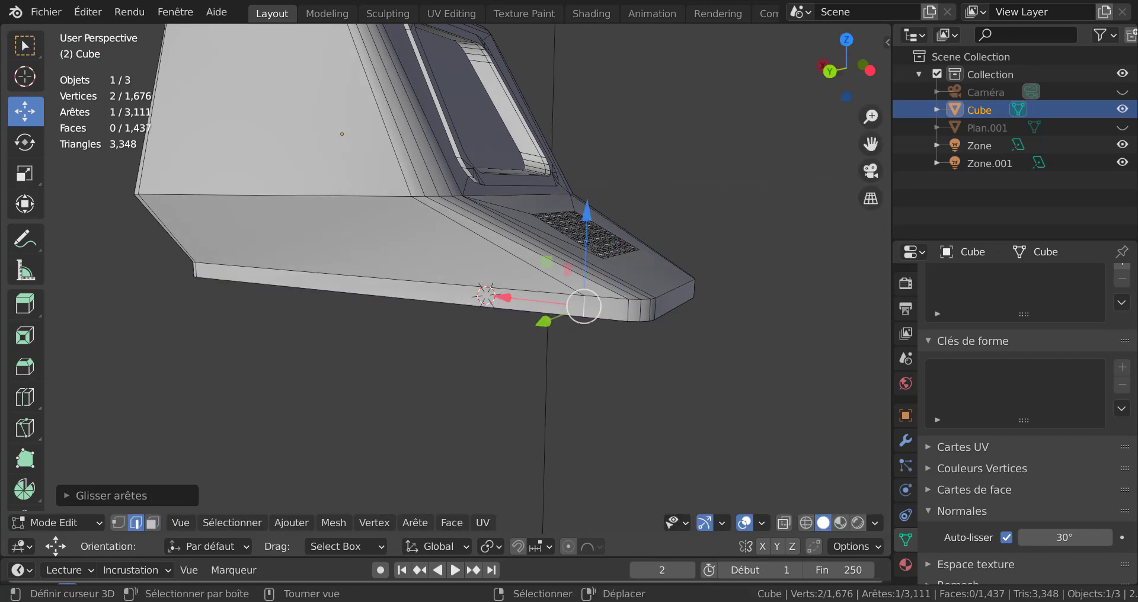
Step: Return to Object Mode and switch the viewport to Rendered shading to inspect both sides of the body's front
{"action": "key", "text": "Tab"}
{"action": "middle_click_drag", "start_coordinate": [662, 431], "coordinate": [496, 425]}
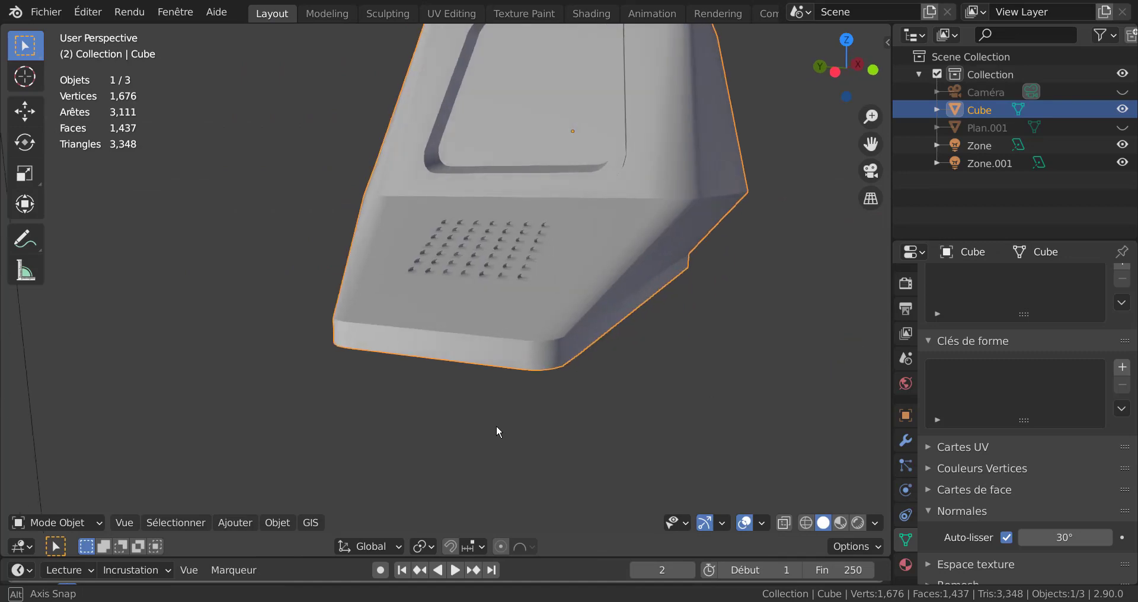
{"action": "left_click", "coordinate": [858, 522]}
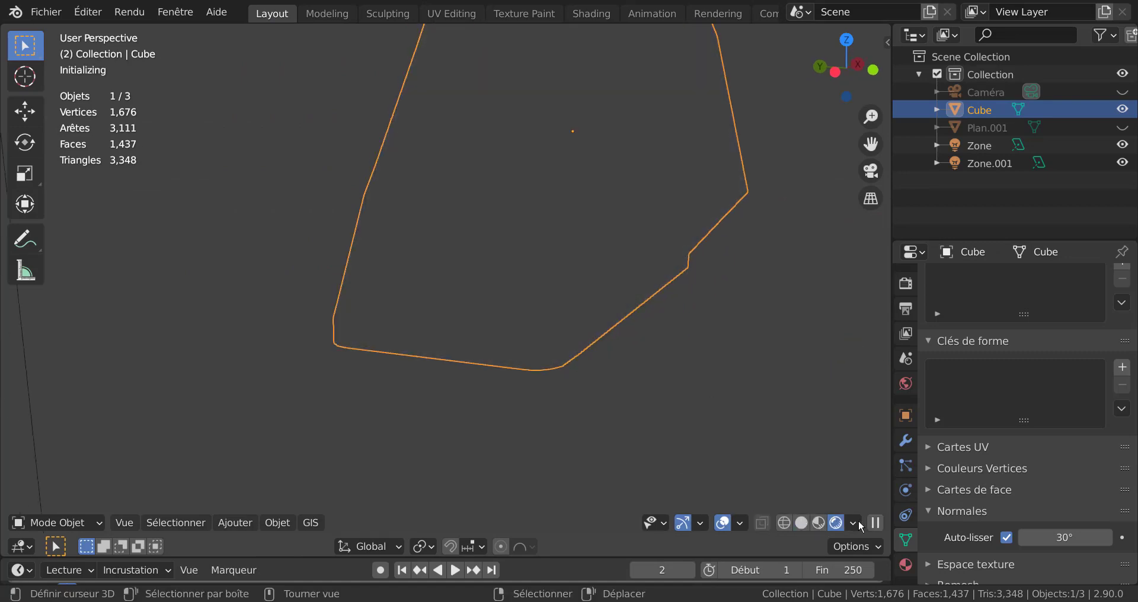
{"action": "left_click", "coordinate": [853, 523]}
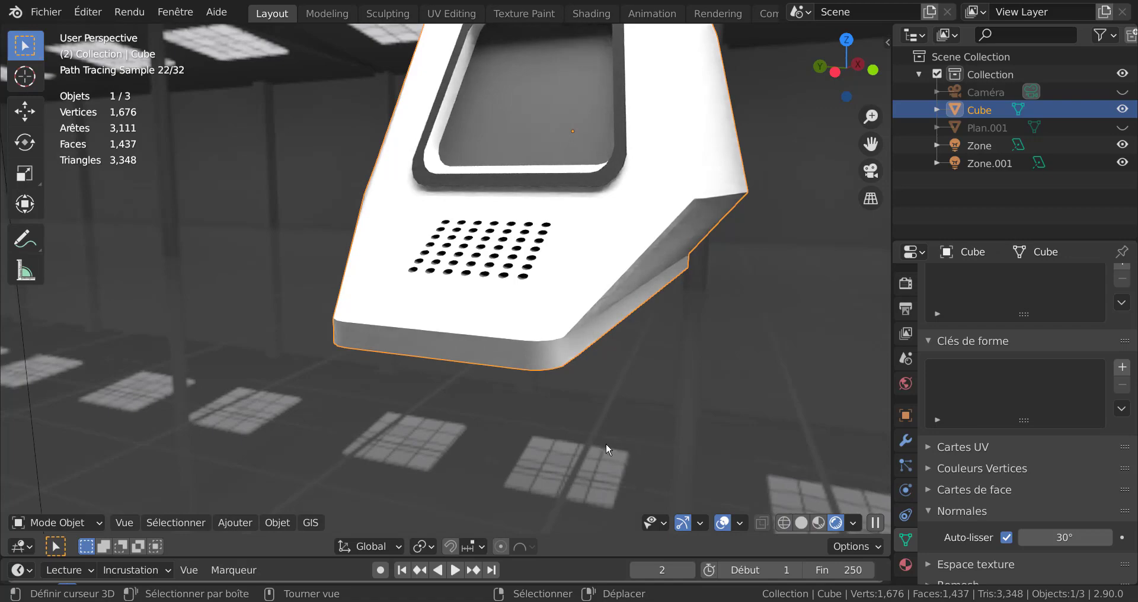
{"action": "mouse_move", "coordinate": [605, 443]}
{"action": "middle_mouse_down"}
{"action": "mouse_move", "coordinate": [560, 417]}
{"action": "mouse_move", "coordinate": [707, 430]}
{"action": "mouse_move", "coordinate": [621, 435]}
{"action": "mouse_move", "coordinate": [711, 422]}
{"action": "middle_mouse_up"}
Step: In Edit Mode, add a centred loop cut around the inner wall of the screen frame
{"action": "key", "text": "Tab"}
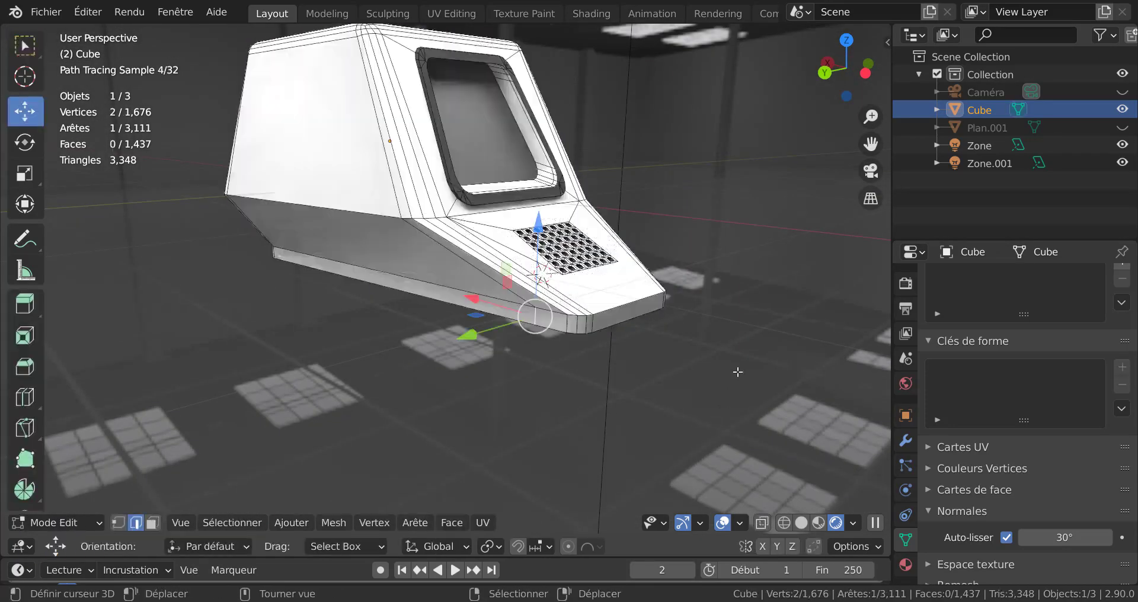
{"action": "scroll", "coordinate": [743, 422], "scroll_direction": "up", "scroll_amount": 3}
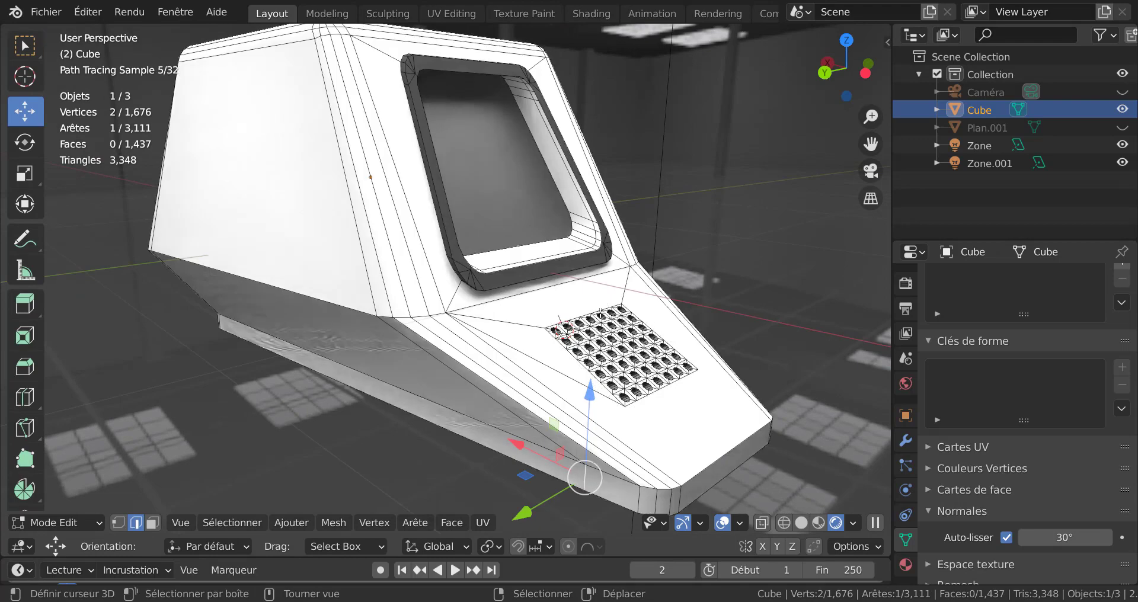
{"action": "scroll", "coordinate": [587, 237], "scroll_direction": "up", "scroll_amount": 2}
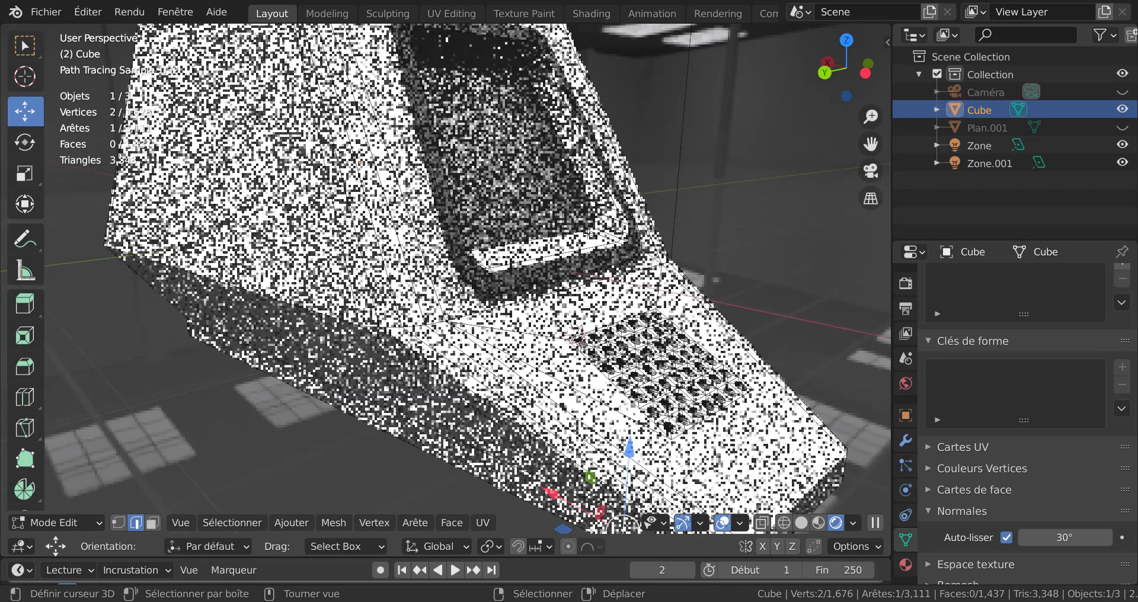
{"action": "key", "text": "ctrl+r"}
{"action": "left_click", "coordinate": [605, 225]}
{"action": "right_click", "coordinate": [630, 242]}
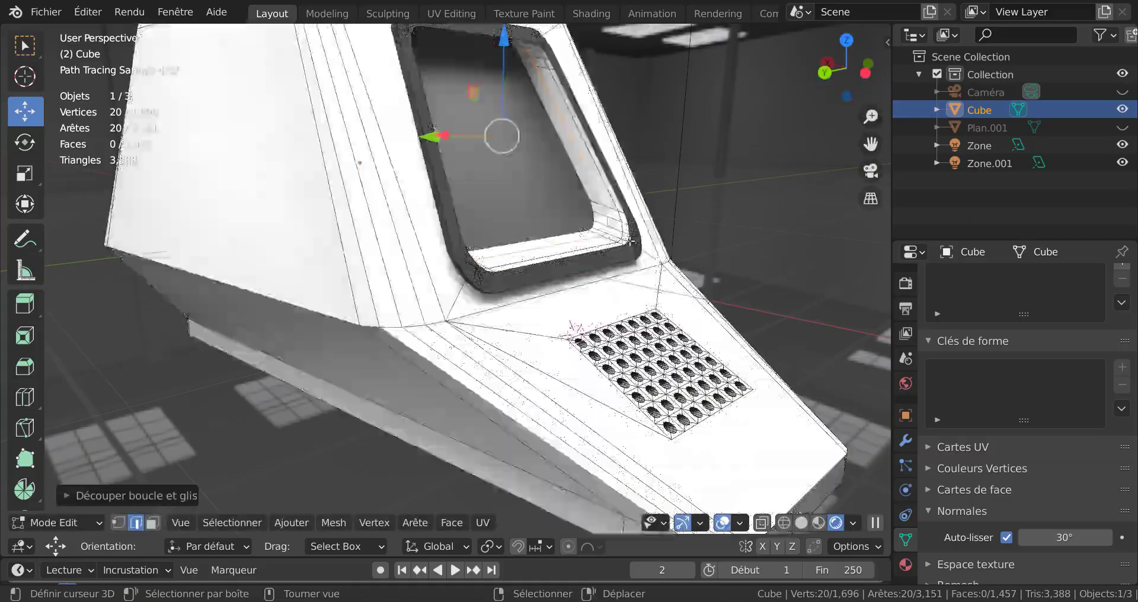
Step: In face selection mode, select the middle face loop on the screen frame's inner wall and assign it the existing material Matériau.044
{"action": "scroll", "coordinate": [616, 253], "scroll_direction": "up", "scroll_amount": 1}
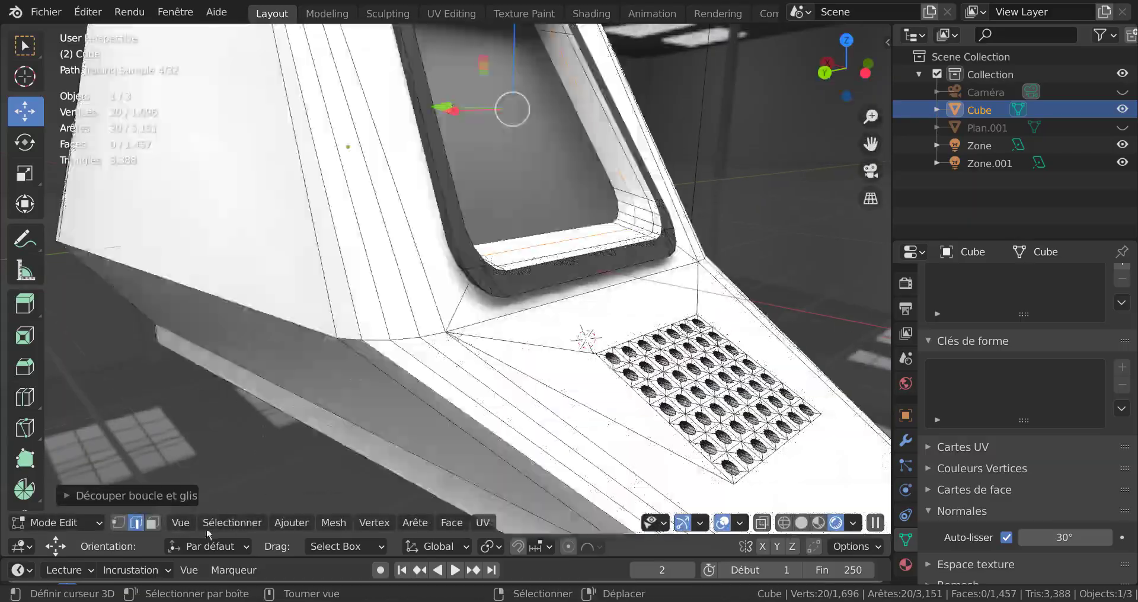
{"action": "left_click", "coordinate": [152, 522]}
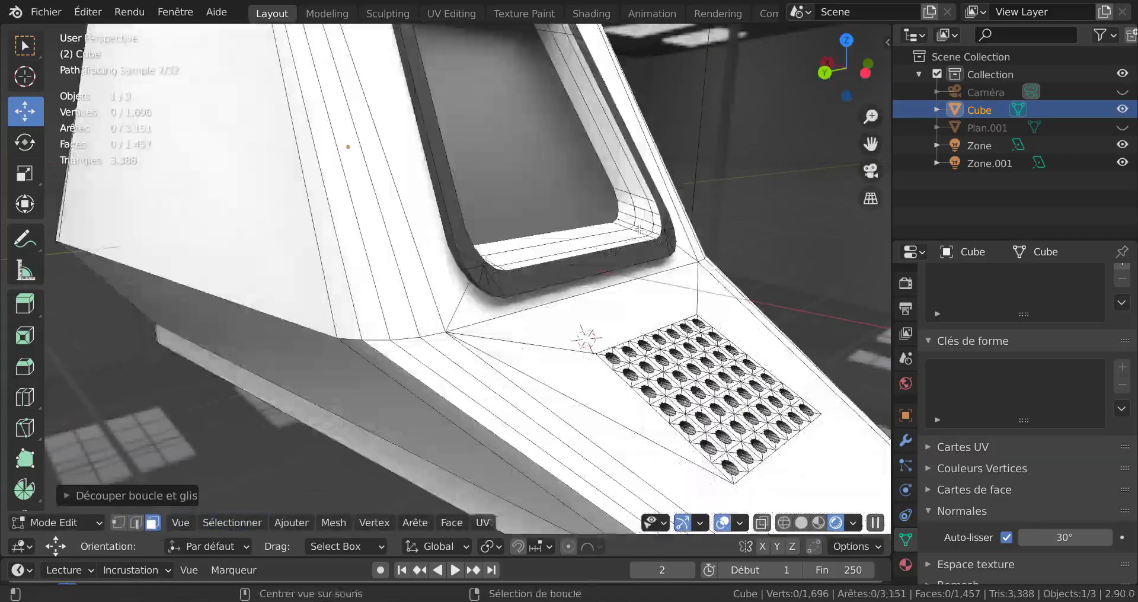
{"action": "left_click", "coordinate": [640, 229], "text": "alt"}
{"action": "mouse_move", "coordinate": [612, 269]}
{"action": "middle_mouse_down"}
{"action": "mouse_move", "coordinate": [720, 288]}
{"action": "mouse_move", "coordinate": [675, 284]}
{"action": "mouse_move", "coordinate": [697, 287]}
{"action": "middle_mouse_up"}
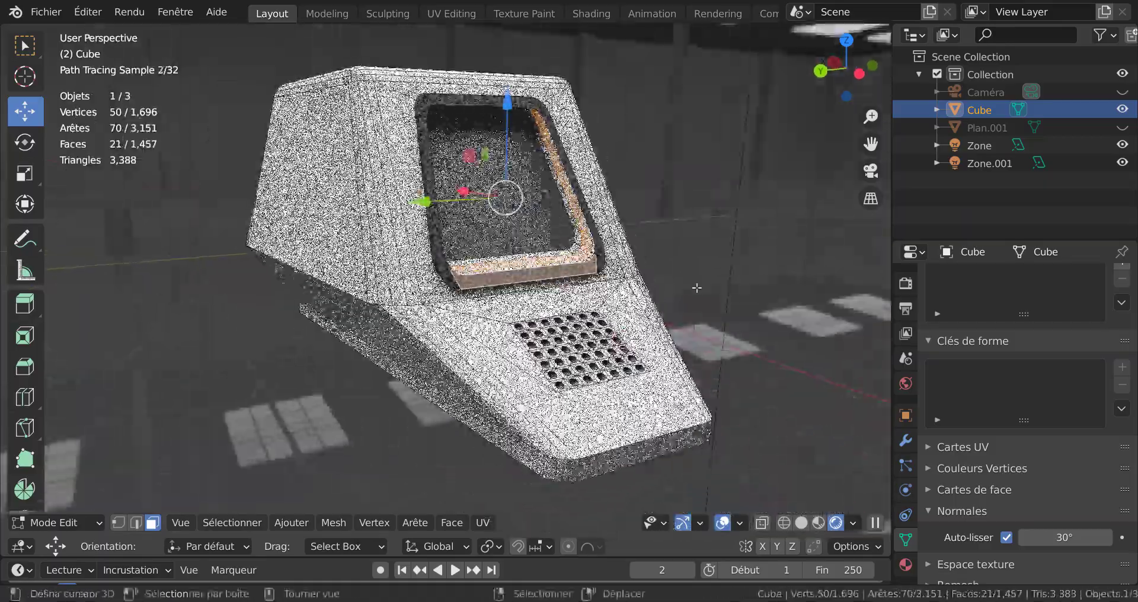
{"action": "scroll", "coordinate": [706, 288], "scroll_direction": "up", "scroll_amount": 1}
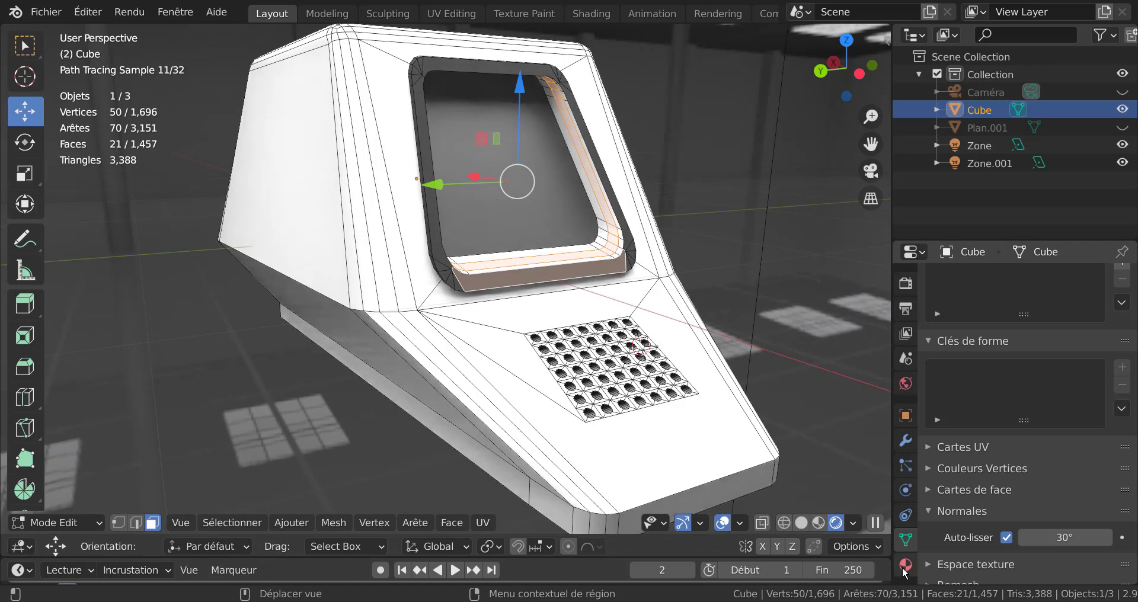
{"action": "left_click", "coordinate": [902, 566]}
{"action": "scroll", "coordinate": [1010, 374], "scroll_direction": "down", "scroll_amount": 2}
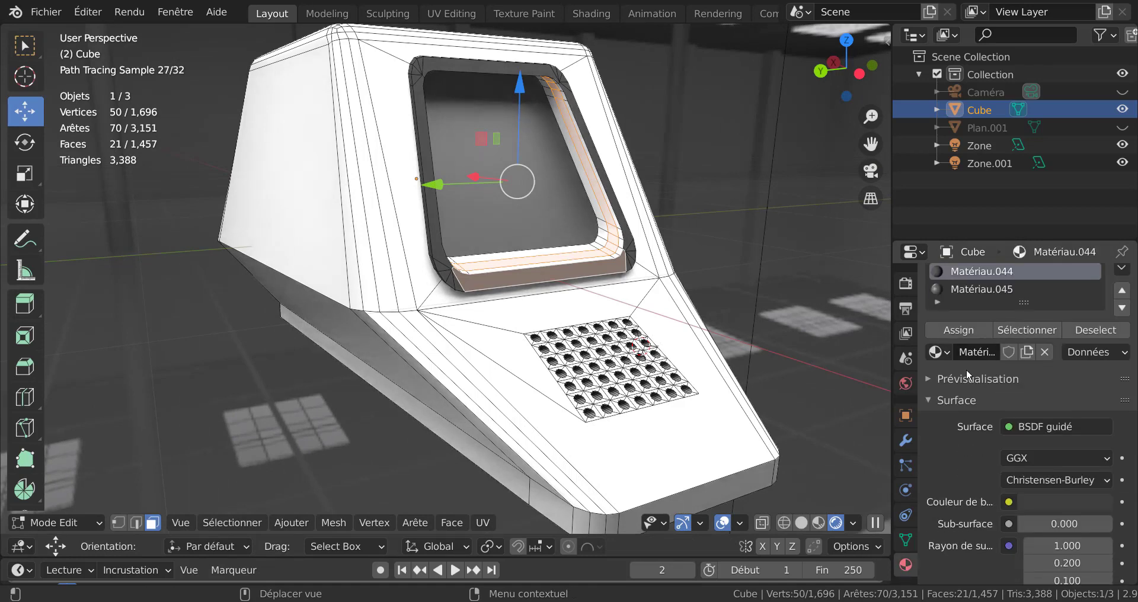
{"action": "left_click", "coordinate": [975, 325]}
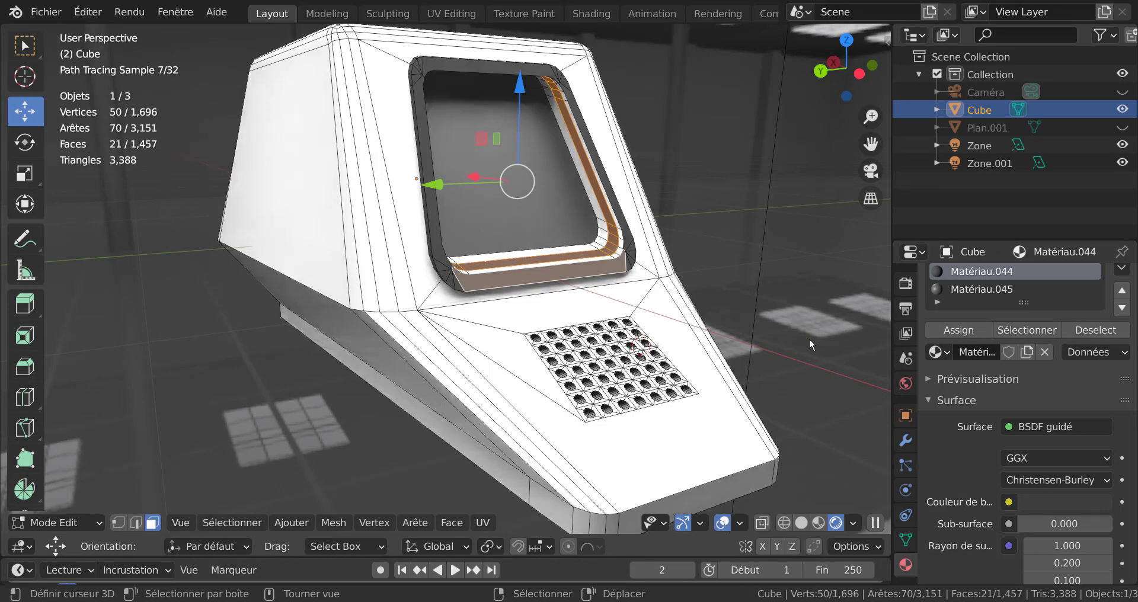
{"action": "key", "text": "Tab"}
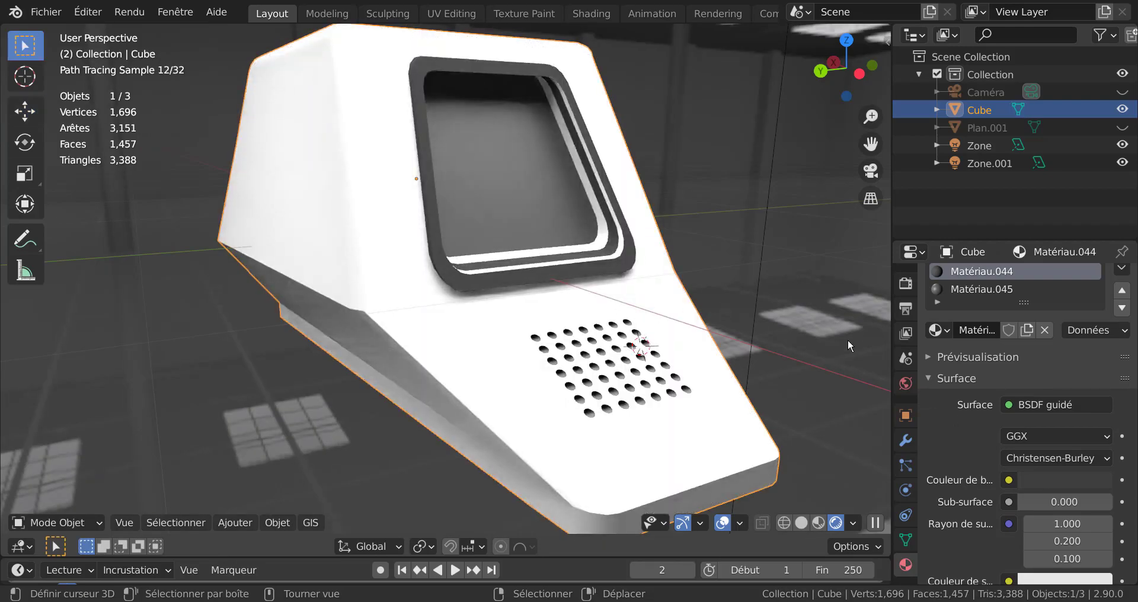
{"action": "key", "text": "Tab"}
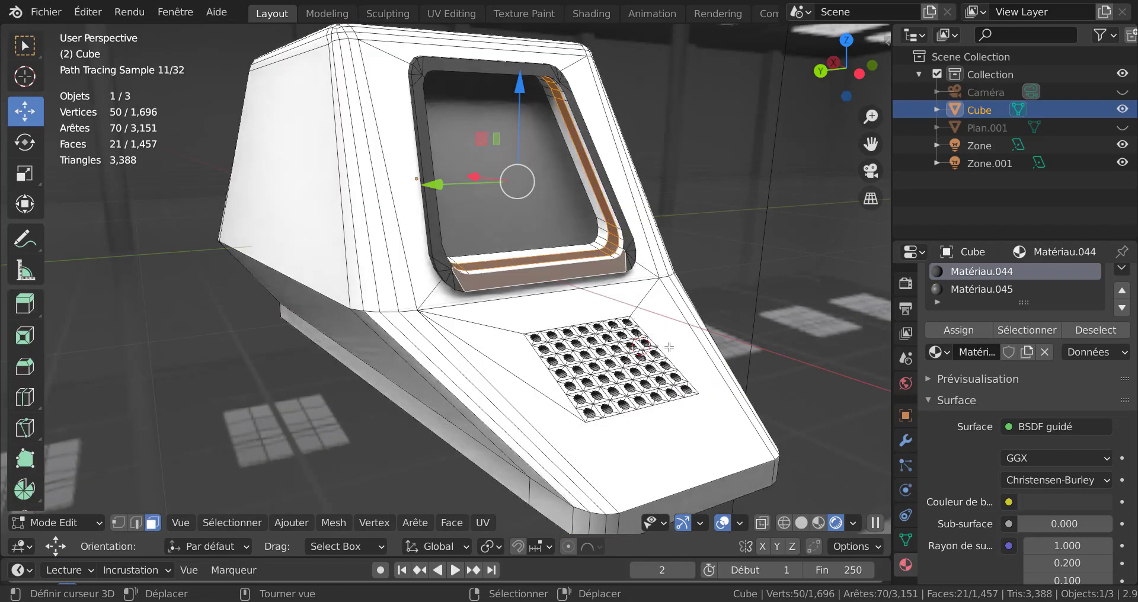
Step: Select all the front panel faces surrounding the screen frame and the vent grid, leaving out the frame, grid and corner faces
{"action": "left_click", "coordinate": [672, 342]}
{"action": "left_click", "coordinate": [525, 357], "text": "shift"}
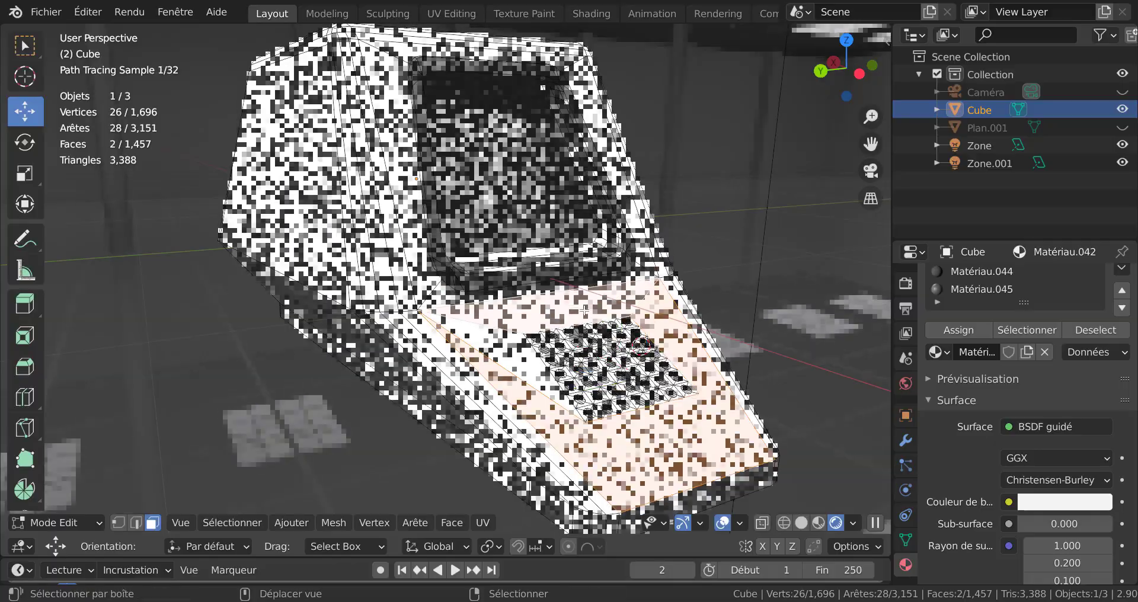
{"action": "right_click", "coordinate": [513, 336], "text": "shift"}
{"action": "right_click", "coordinate": [411, 214], "text": "shift"}
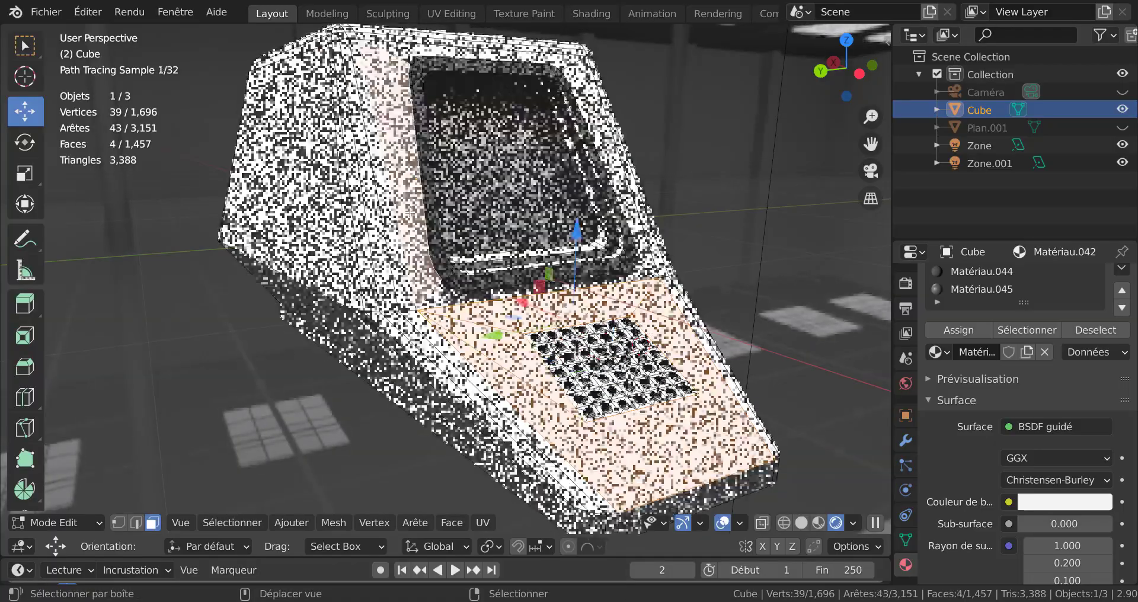
{"action": "middle_click_drag", "start_coordinate": [480, 360], "coordinate": [557, 288]}
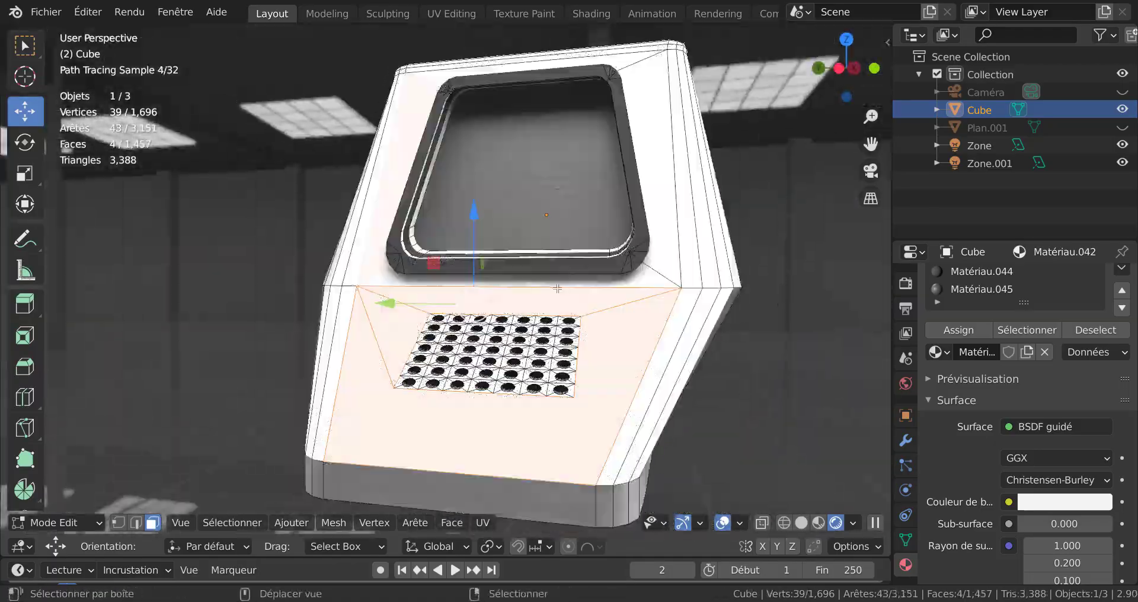
{"action": "right_click", "coordinate": [650, 285], "text": "shift"}
{"action": "right_click", "coordinate": [661, 232], "text": "shift"}
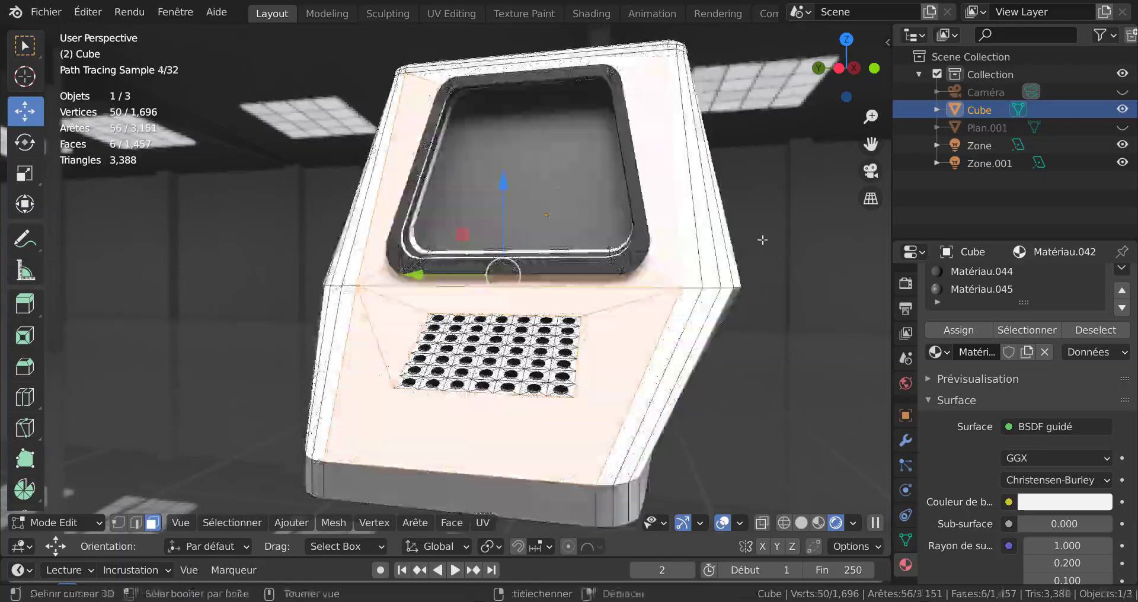
{"action": "scroll", "coordinate": [761, 240], "scroll_direction": "down", "scroll_amount": 1}
{"action": "middle_click_drag", "start_coordinate": [761, 240], "coordinate": [770, 399], "text": "shift"}
{"action": "scroll", "coordinate": [755, 367], "scroll_direction": "up", "scroll_amount": 1}
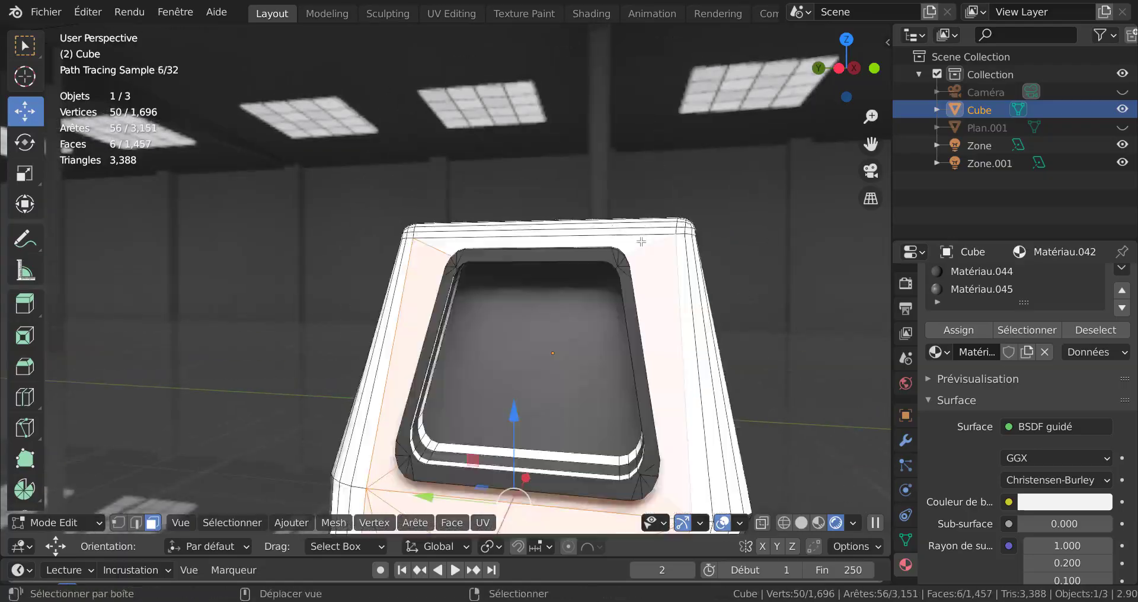
{"action": "right_click", "coordinate": [640, 242], "text": "shift"}
{"action": "scroll", "coordinate": [721, 296], "scroll_direction": "down", "scroll_amount": 3}
{"action": "middle_click_drag", "start_coordinate": [729, 404], "coordinate": [710, 351], "text": "shift"}
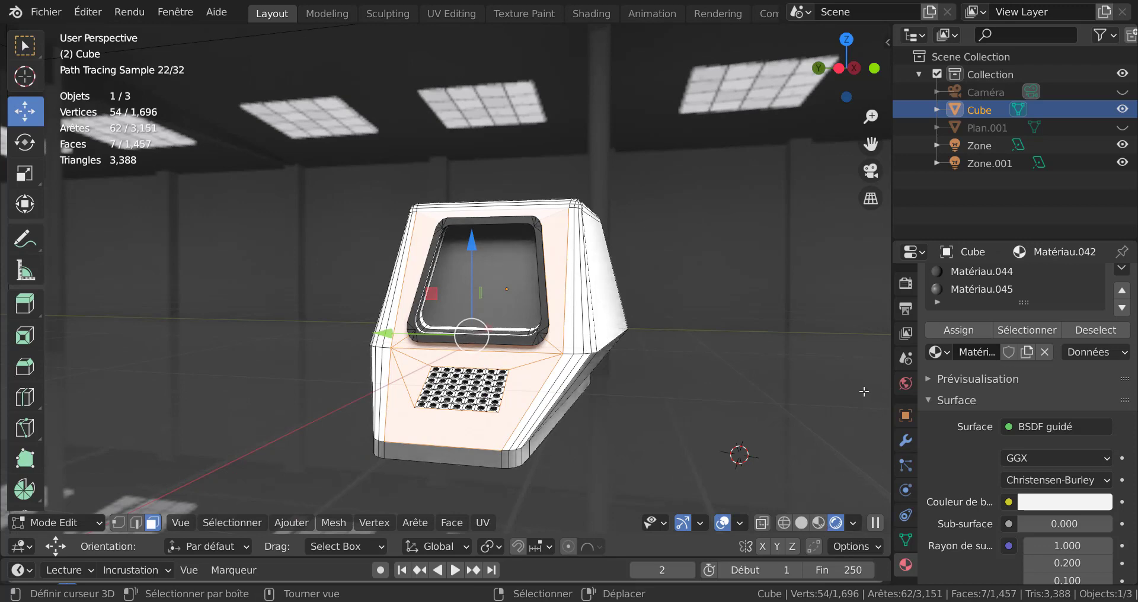
{"action": "key", "text": "Tab"}
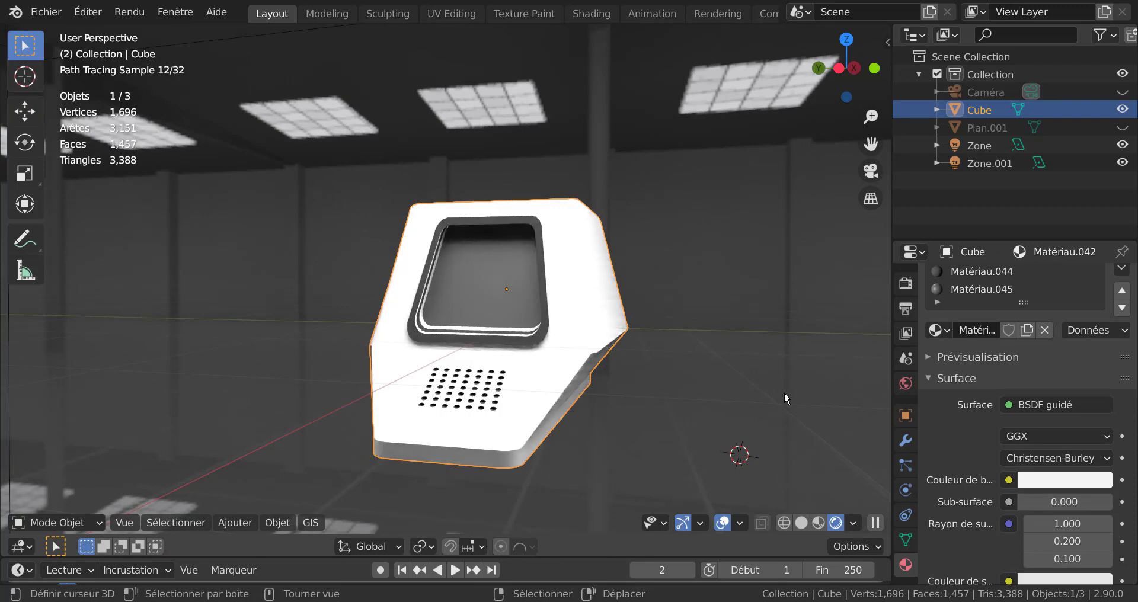
{"action": "scroll", "coordinate": [770, 396], "scroll_direction": "up", "scroll_amount": 1}
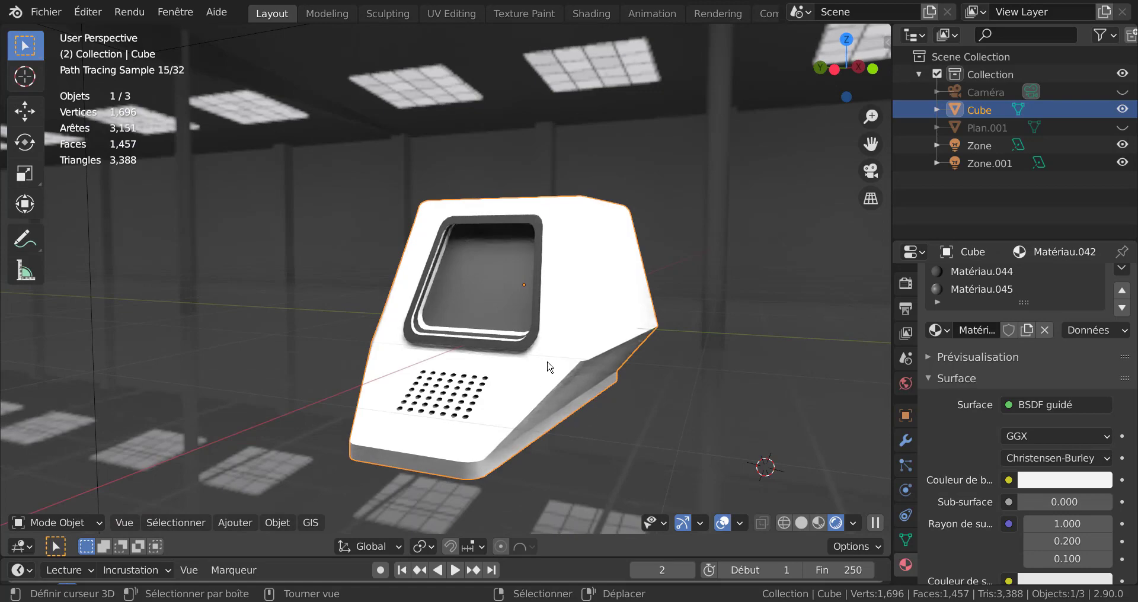
{"action": "key", "text": "Tab"}
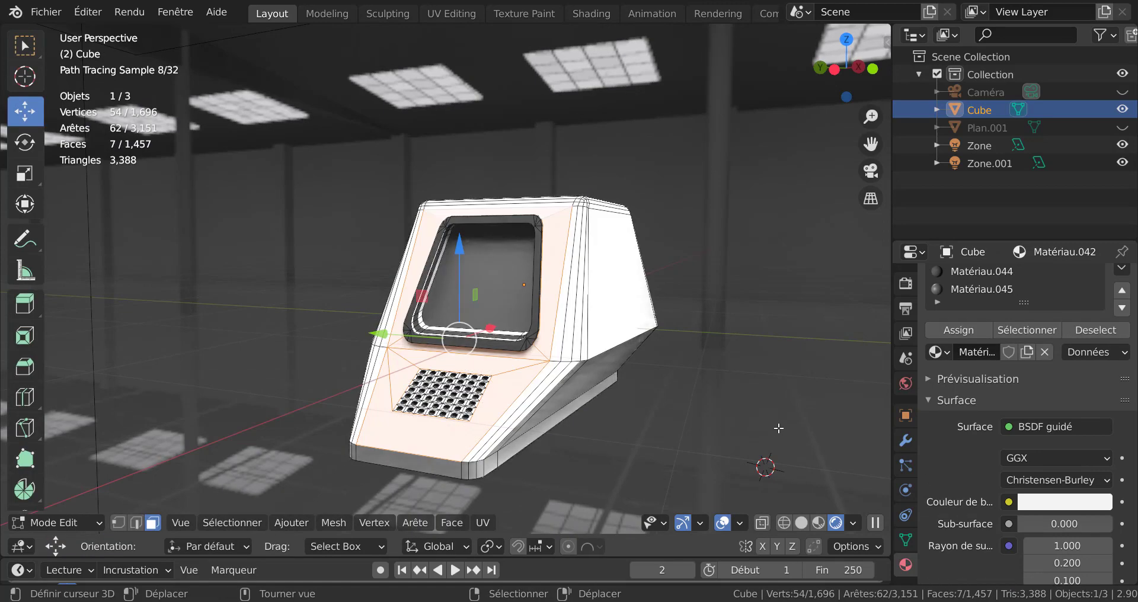
Step: Assign the selected front panel faces a new grey material with base colour value 0.356 and return to Object Mode
{"action": "scroll", "coordinate": [779, 428], "scroll_direction": "up", "scroll_amount": 1}
{"action": "middle_click_drag", "start_coordinate": [658, 424], "coordinate": [667, 420]}
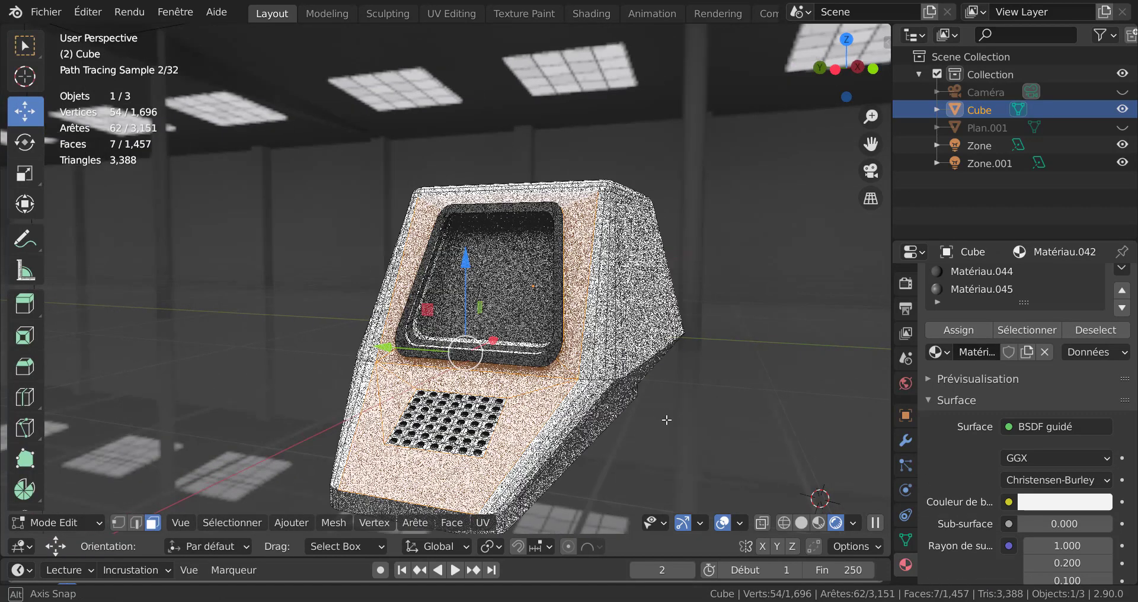
{"action": "scroll", "coordinate": [983, 432], "scroll_direction": "down", "scroll_amount": 2}
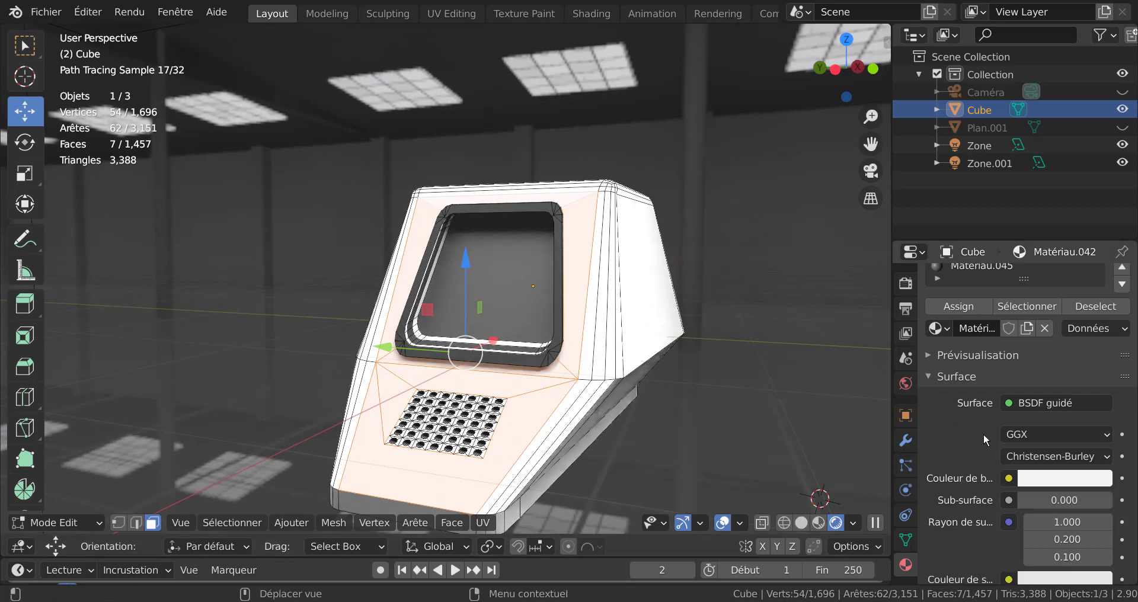
{"action": "scroll", "coordinate": [984, 433], "scroll_direction": "up", "scroll_amount": 2}
{"action": "scroll", "coordinate": [1097, 367], "scroll_direction": "up", "scroll_amount": 2}
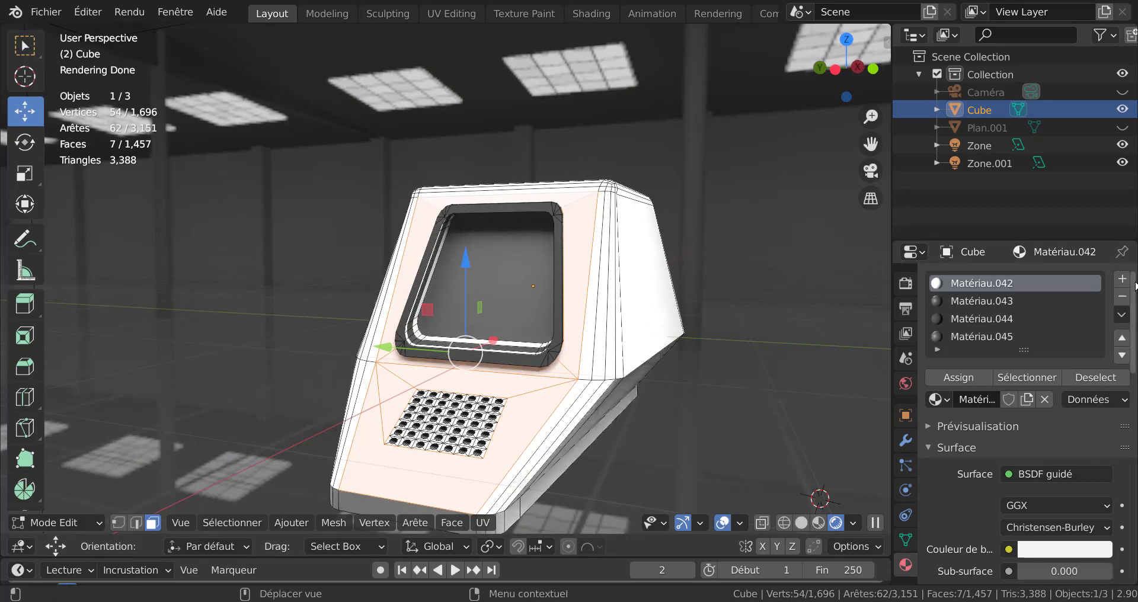
{"action": "left_click", "coordinate": [1122, 278]}
{"action": "left_click", "coordinate": [1005, 411]}
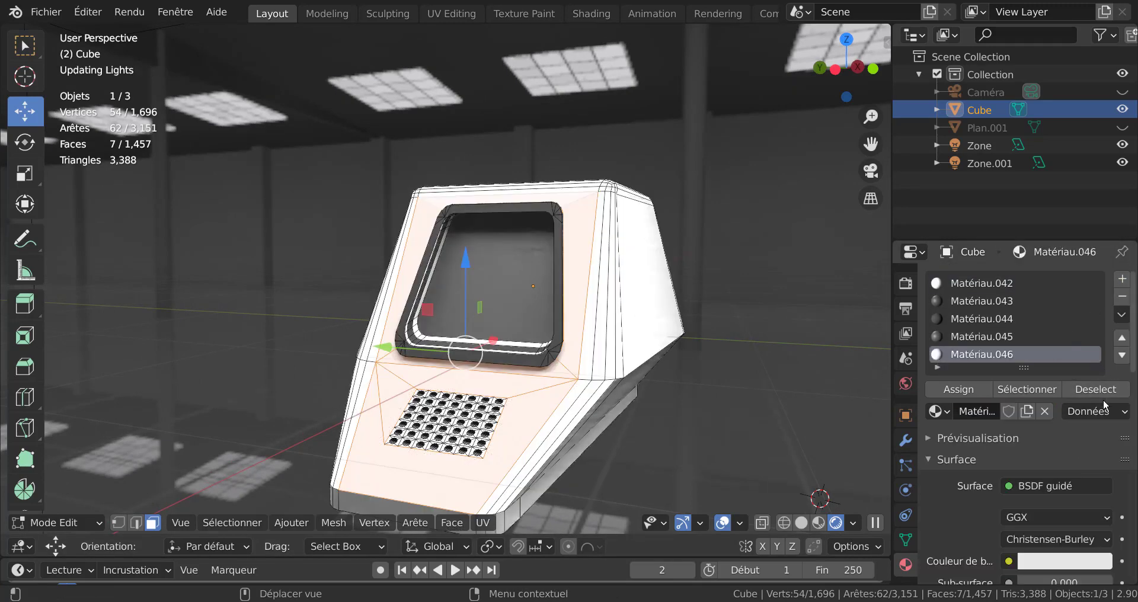
{"action": "scroll", "coordinate": [1094, 461], "scroll_direction": "down", "scroll_amount": 1}
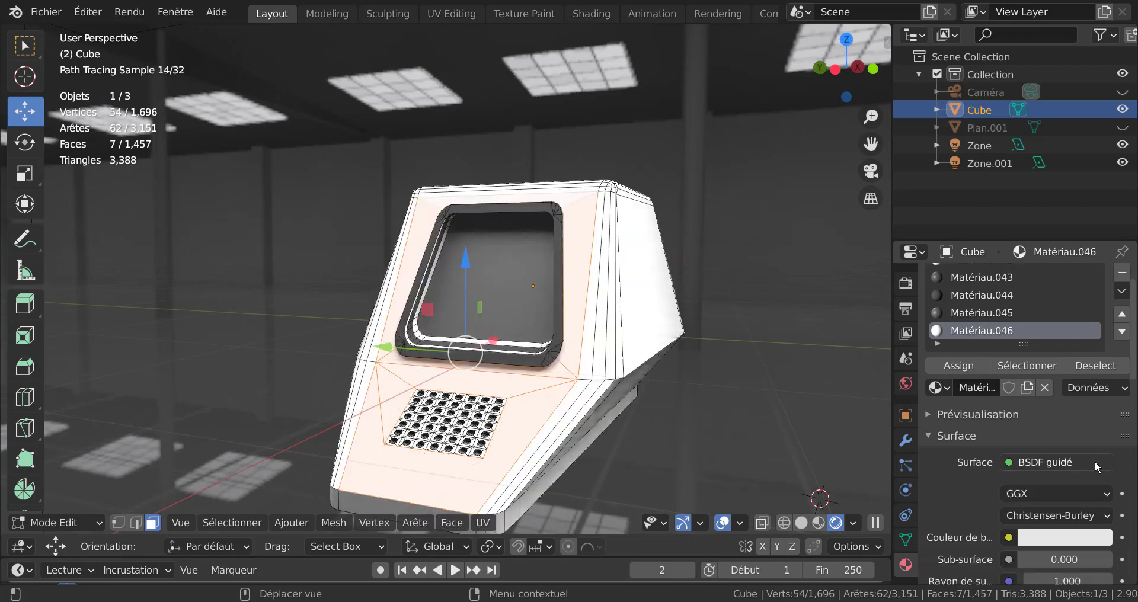
{"action": "left_click", "coordinate": [1071, 538]}
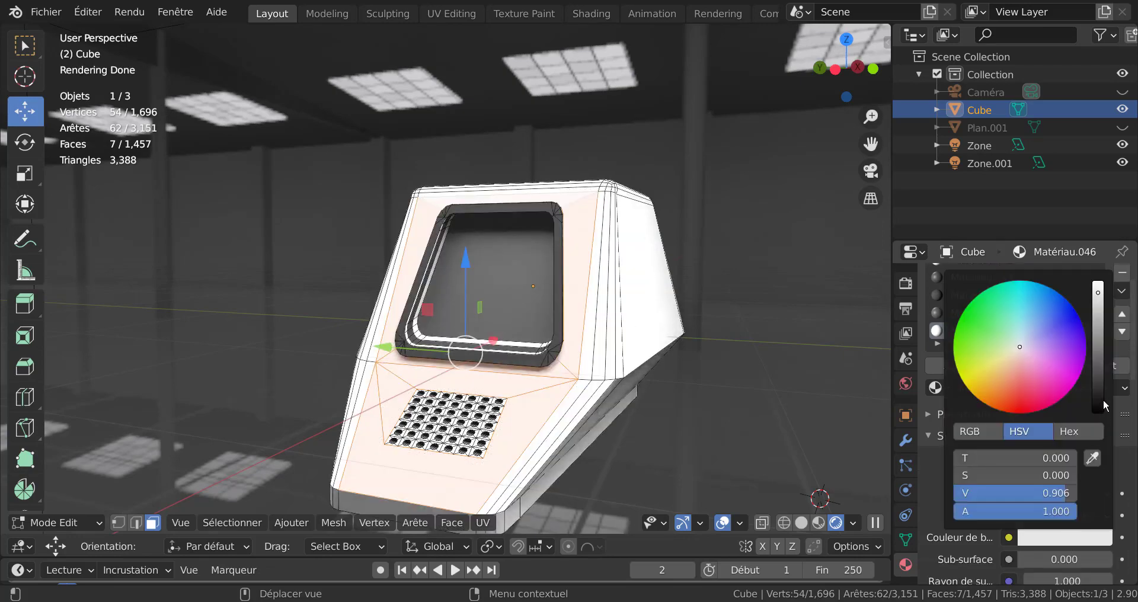
{"action": "left_click_drag", "start_coordinate": [1098, 307], "coordinate": [1098, 366]}
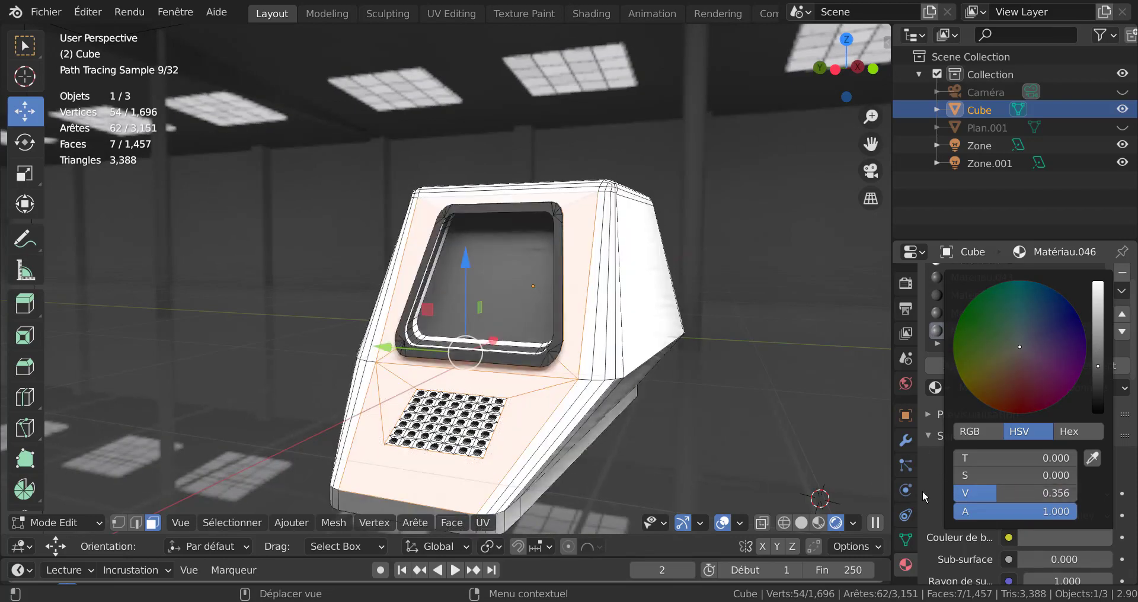
{"action": "left_click", "coordinate": [965, 366]}
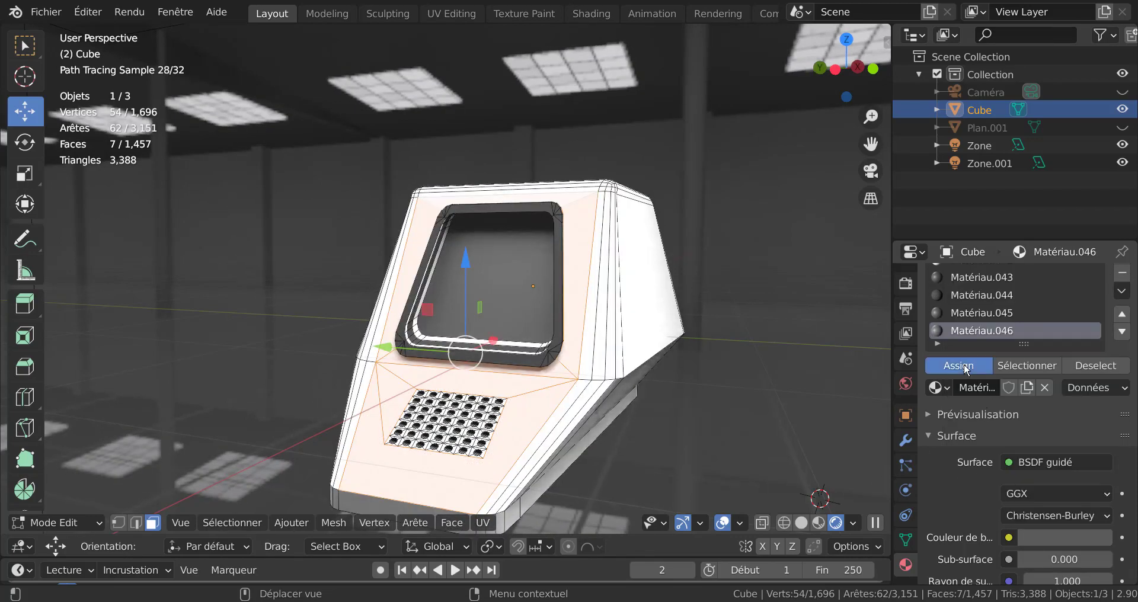
{"action": "key", "text": "Tab"}
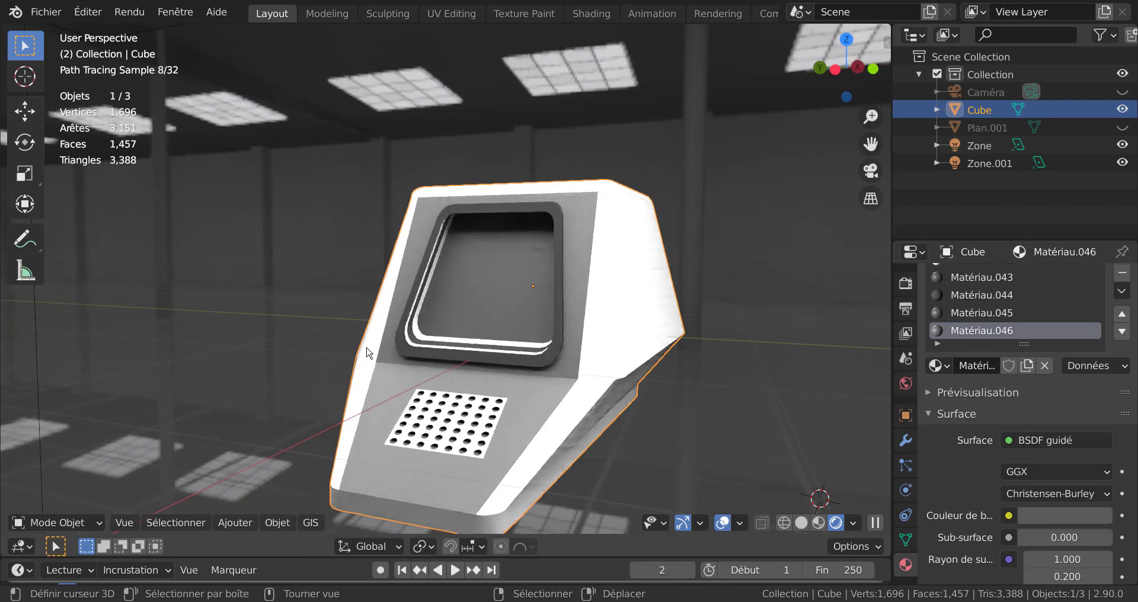
Step: Reselect the middle face loop on the screen frame's inner wall and assign it a new material with a mid-grey base colour
{"action": "middle_click_drag", "start_coordinate": [649, 363], "coordinate": [727, 389]}
{"action": "scroll", "coordinate": [734, 374], "scroll_direction": "up", "scroll_amount": 4}
{"action": "key", "text": "Tab"}
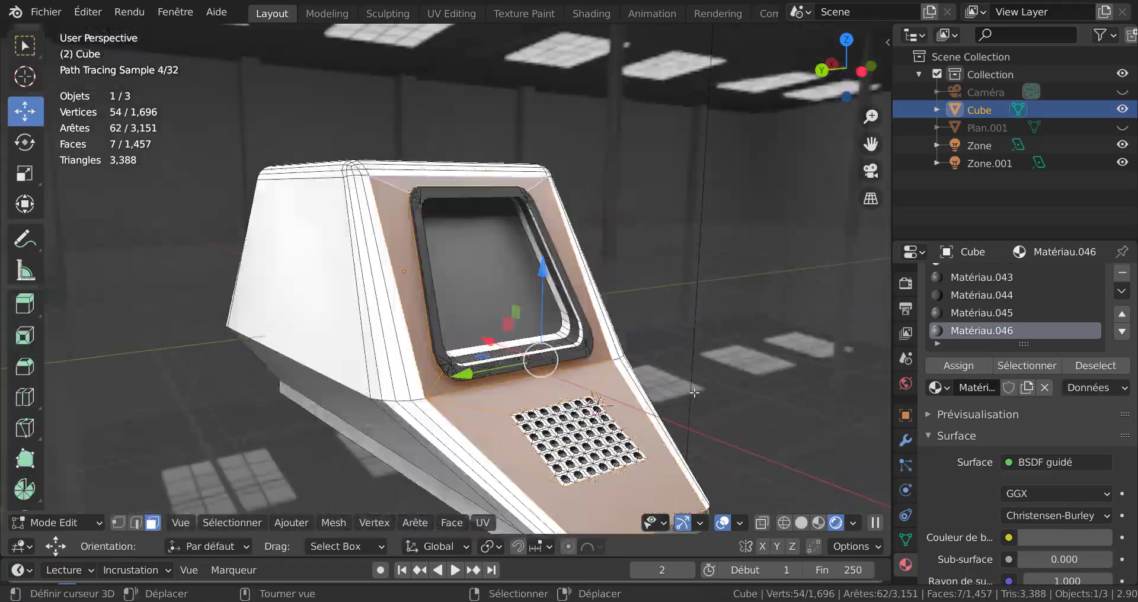
{"action": "scroll", "coordinate": [712, 389], "scroll_direction": "up", "scroll_amount": 2}
{"action": "left_click", "coordinate": [630, 357], "text": "alt"}
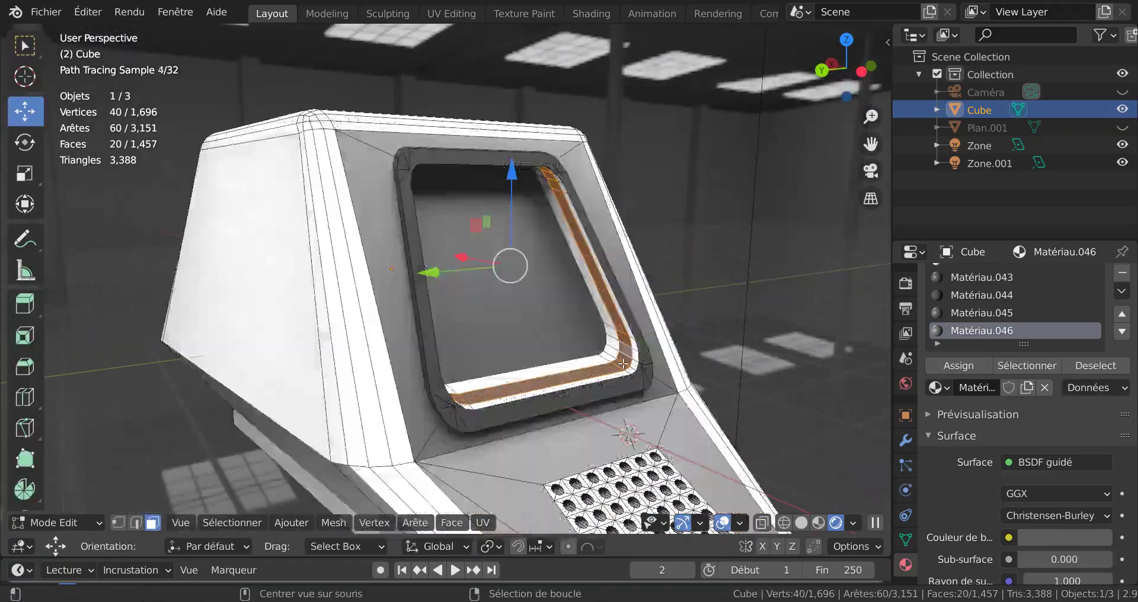
{"action": "scroll", "coordinate": [1113, 293], "scroll_direction": "up", "scroll_amount": 1}
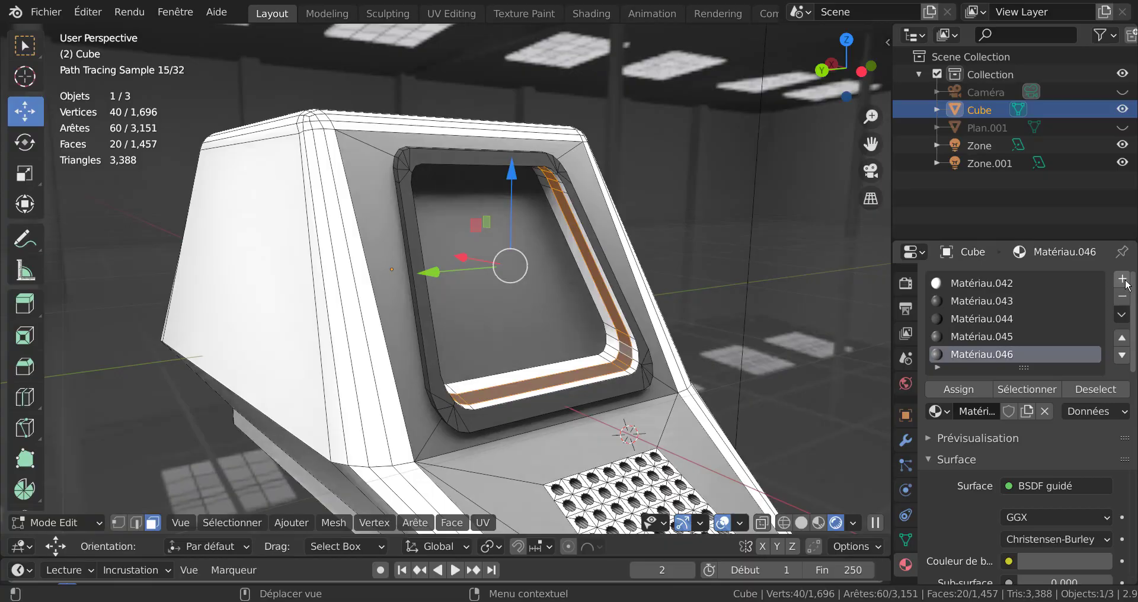
{"action": "left_click", "coordinate": [1122, 280]}
{"action": "left_click", "coordinate": [1003, 411]}
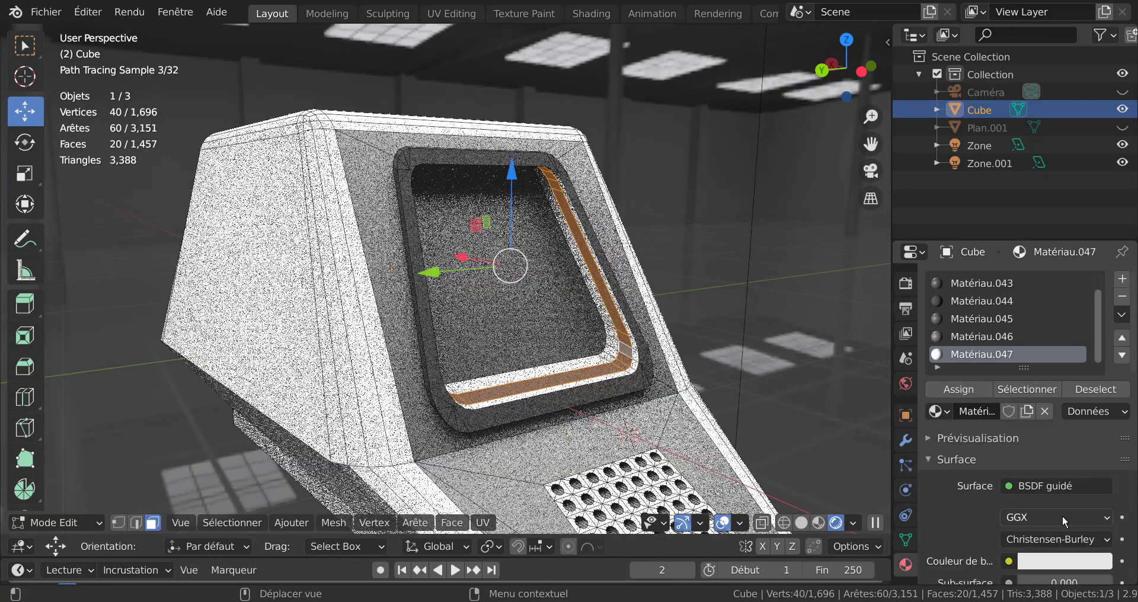
{"action": "scroll", "coordinate": [1062, 515], "scroll_direction": "down", "scroll_amount": 2}
{"action": "left_click", "coordinate": [1061, 467]}
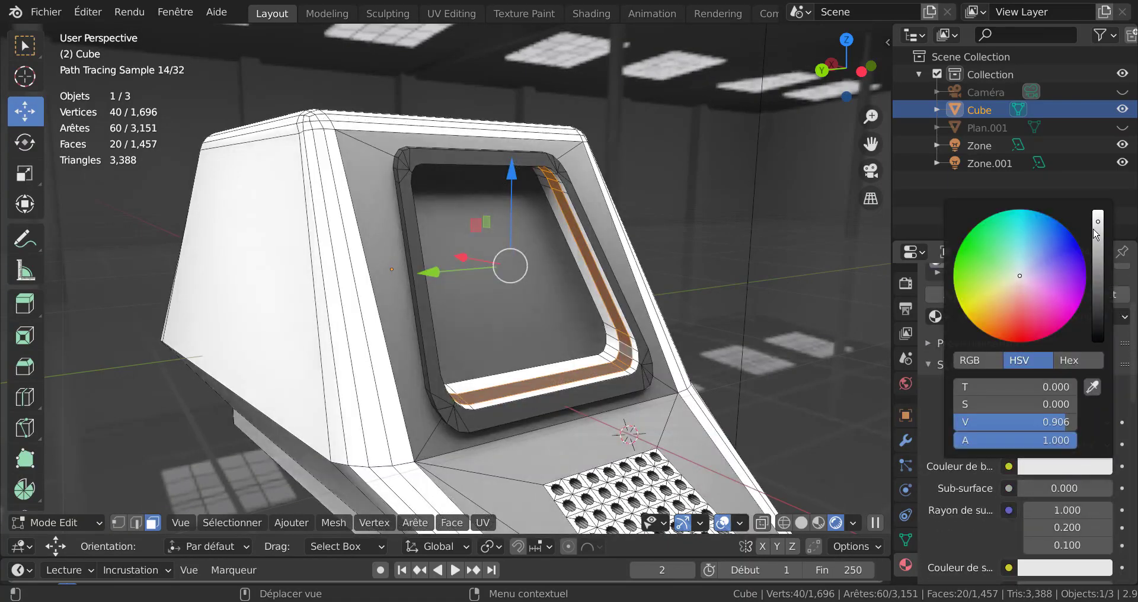
{"action": "left_click_drag", "start_coordinate": [1095, 234], "coordinate": [1096, 261]}
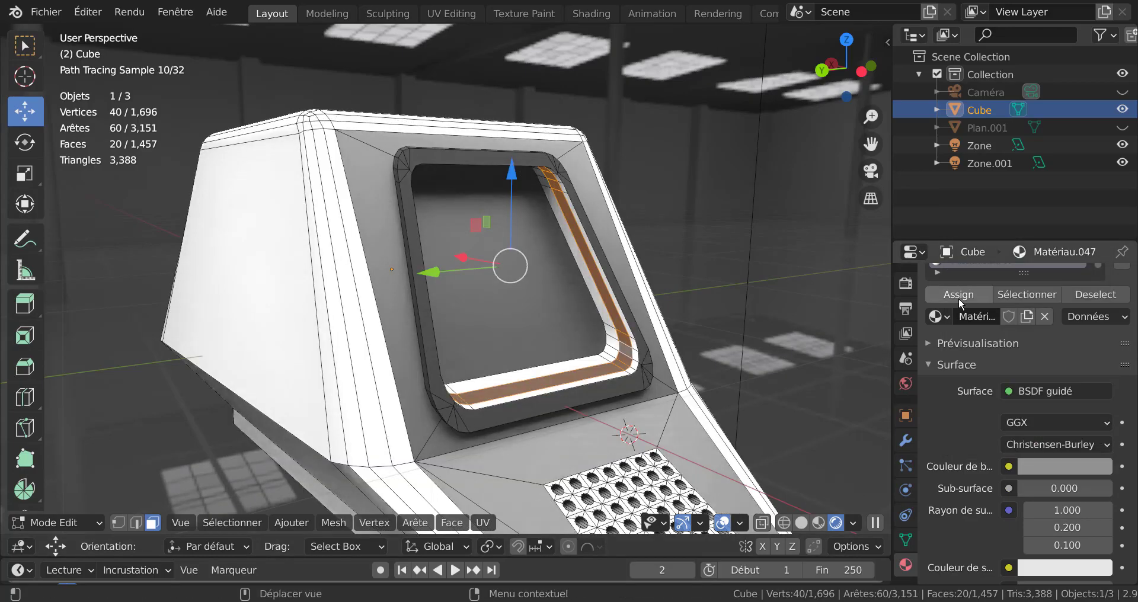
{"action": "left_click", "coordinate": [960, 294]}
Step: Inspect the screen frame's inner wall from a higher angle in Object Mode and return to Edit Mode
{"action": "key", "text": "Tab"}
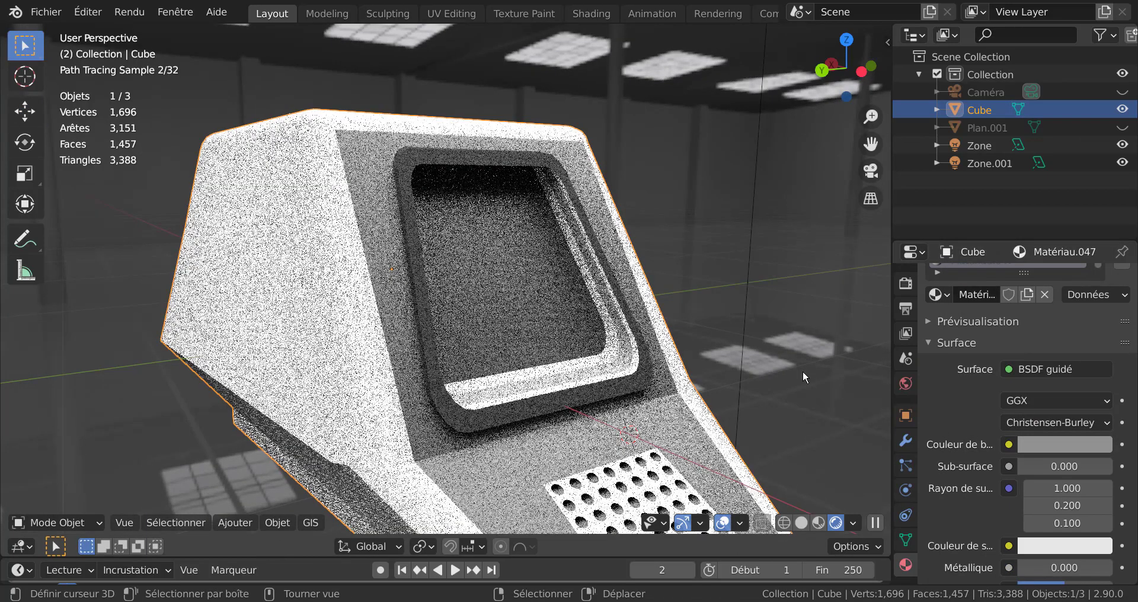
{"action": "mouse_move", "coordinate": [804, 373]}
{"action": "middle_mouse_down"}
{"action": "mouse_move", "coordinate": [897, 453]}
{"action": "mouse_move", "coordinate": [817, 413]}
{"action": "mouse_move", "coordinate": [772, 418]}
{"action": "mouse_move", "coordinate": [772, 442]}
{"action": "middle_mouse_up"}
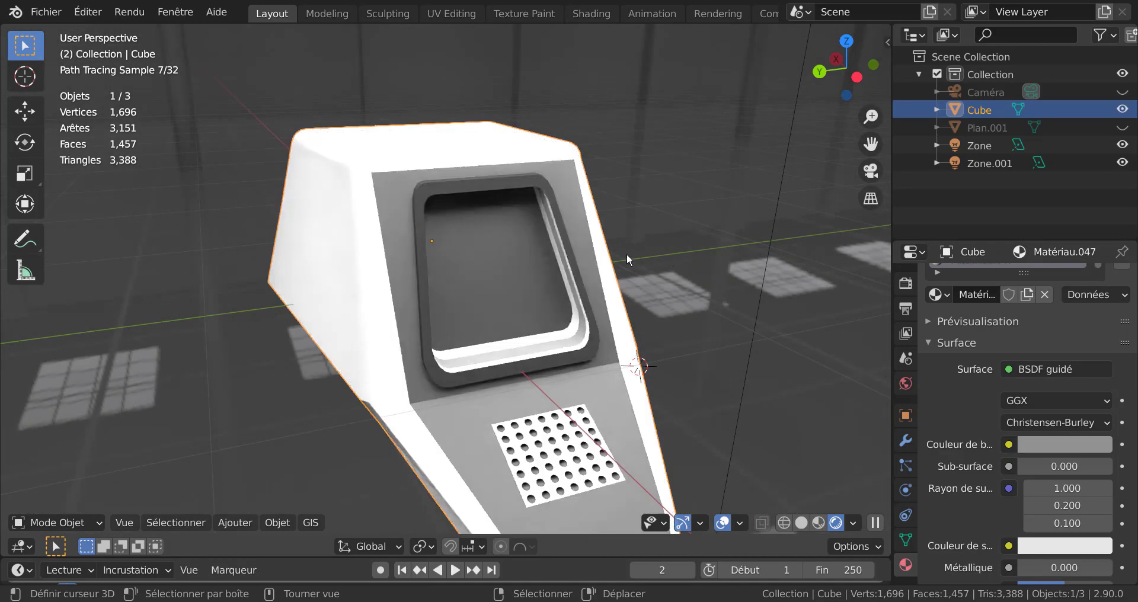
{"action": "key", "text": "Tab"}
{"action": "middle_click_drag", "start_coordinate": [600, 161], "coordinate": [610, 210], "text": "shift"}
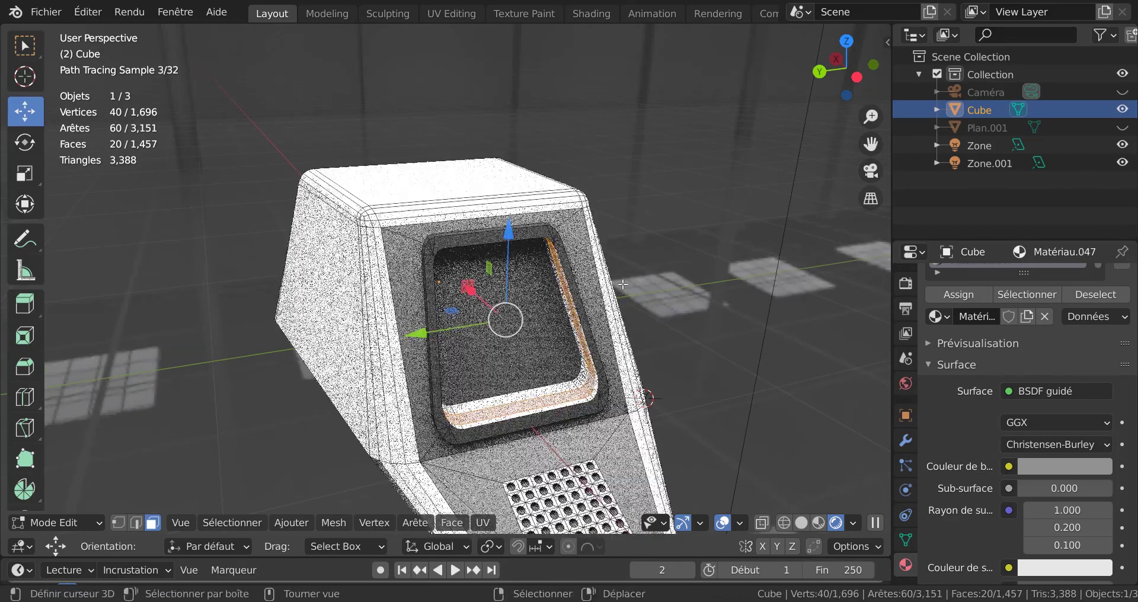
Step: Switch to vertex selection and select the front panel's two upper corner vertices
{"action": "scroll", "coordinate": [616, 197], "scroll_direction": "up", "scroll_amount": 2}
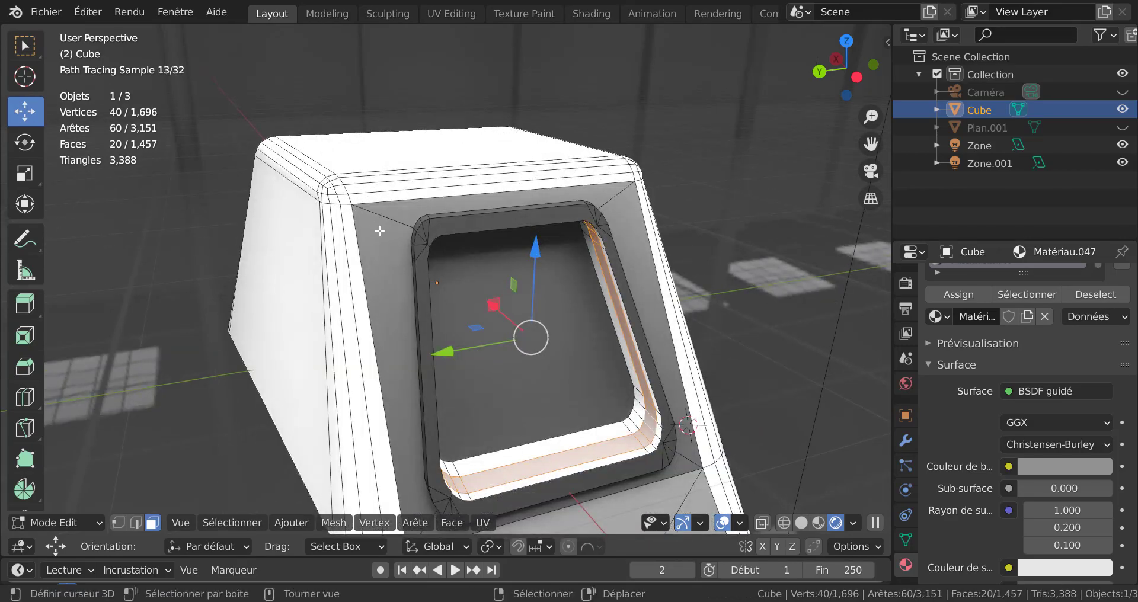
{"action": "mouse_move", "coordinate": [625, 275]}
{"action": "middle_mouse_down"}
{"action": "mouse_move", "coordinate": [385, 409]}
{"action": "mouse_move", "coordinate": [207, 534]}
{"action": "middle_mouse_up"}
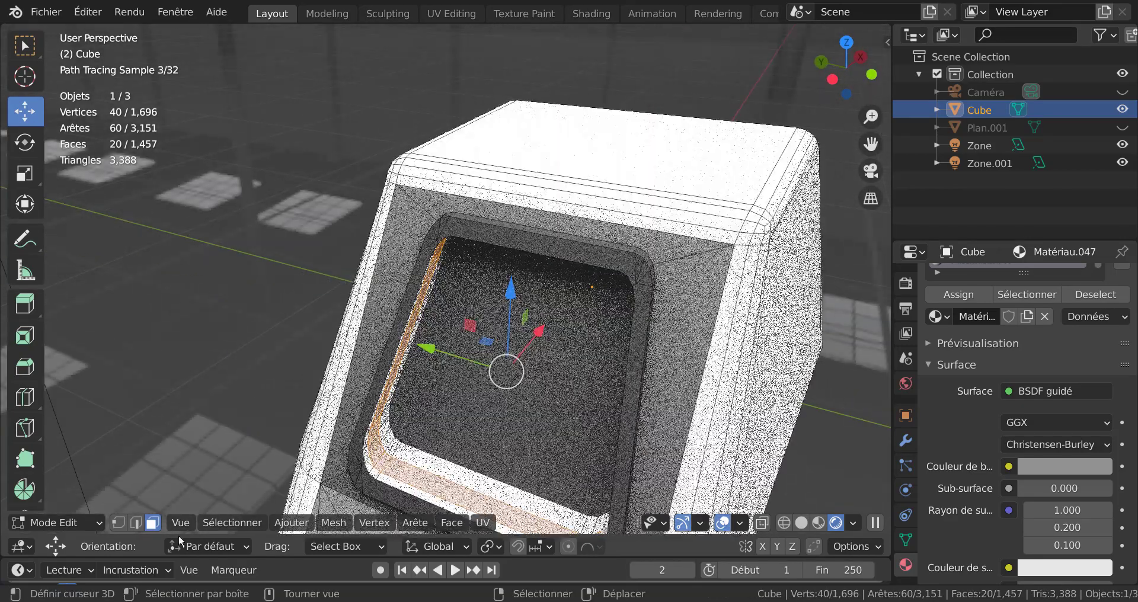
{"action": "left_click", "coordinate": [120, 524]}
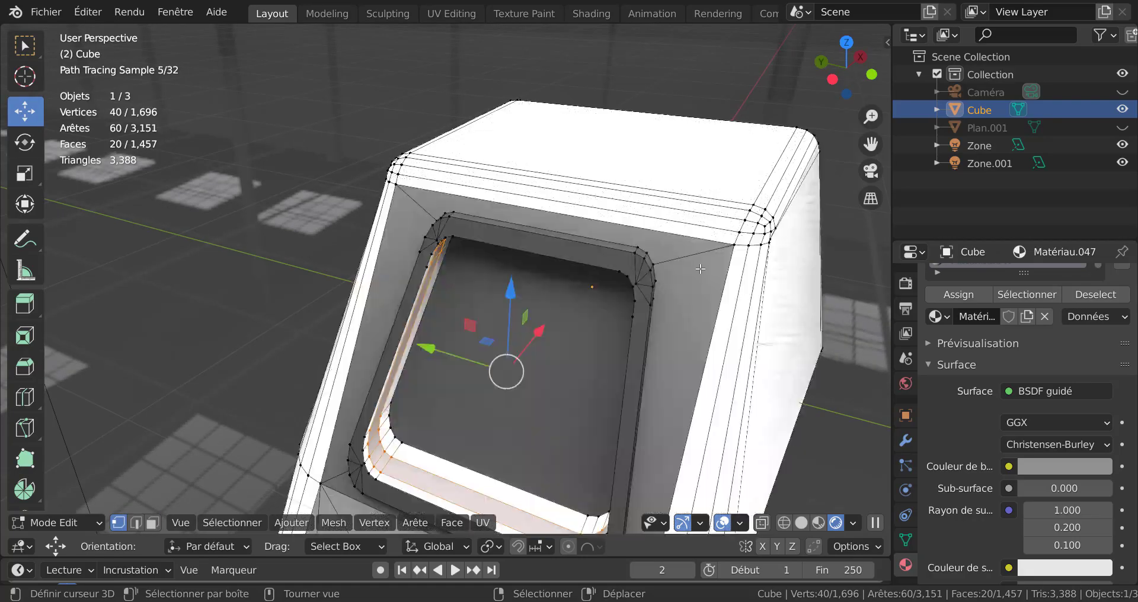
{"action": "right_click", "coordinate": [734, 244]}
{"action": "middle_click_drag", "start_coordinate": [732, 246], "coordinate": [770, 251]}
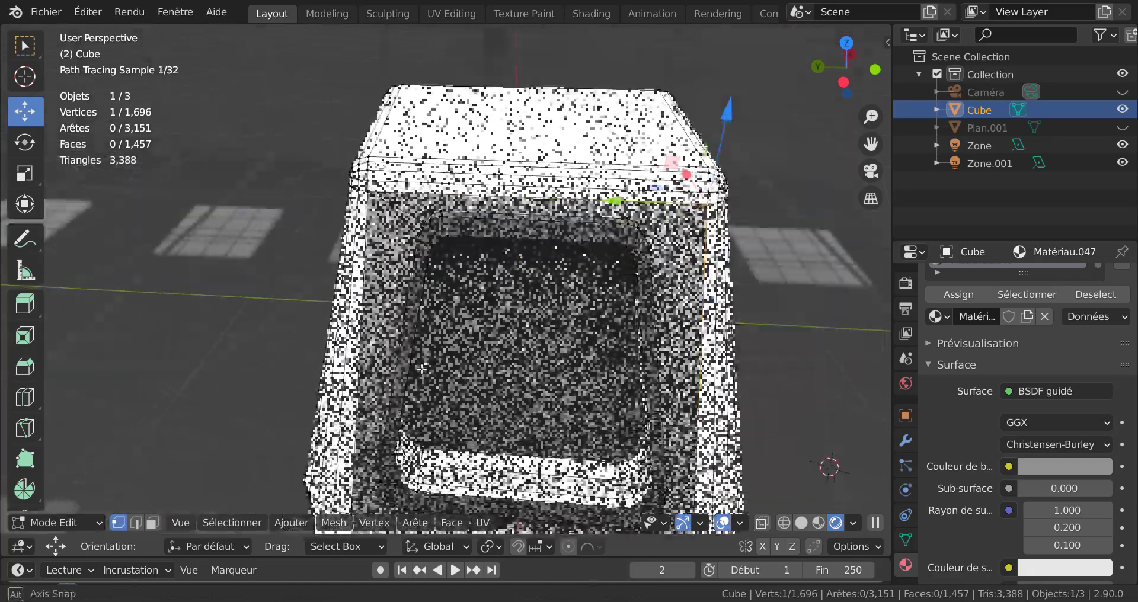
{"action": "right_click", "coordinate": [373, 197], "text": "shift"}
{"action": "middle_click_drag", "start_coordinate": [373, 196], "coordinate": [769, 426]}
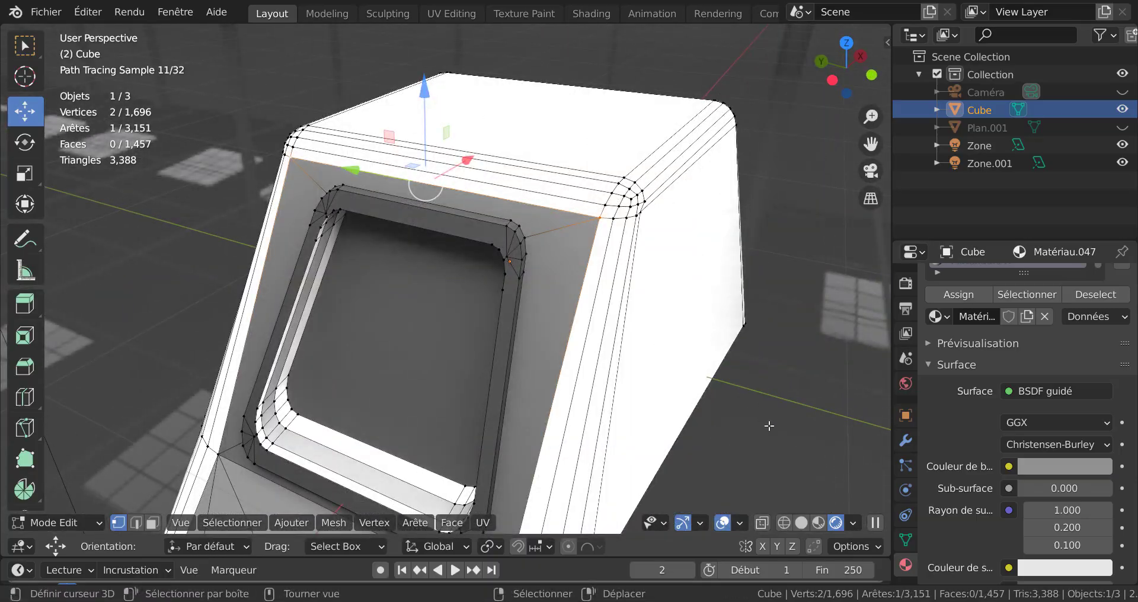
{"action": "key", "text": "ctrl+b"}
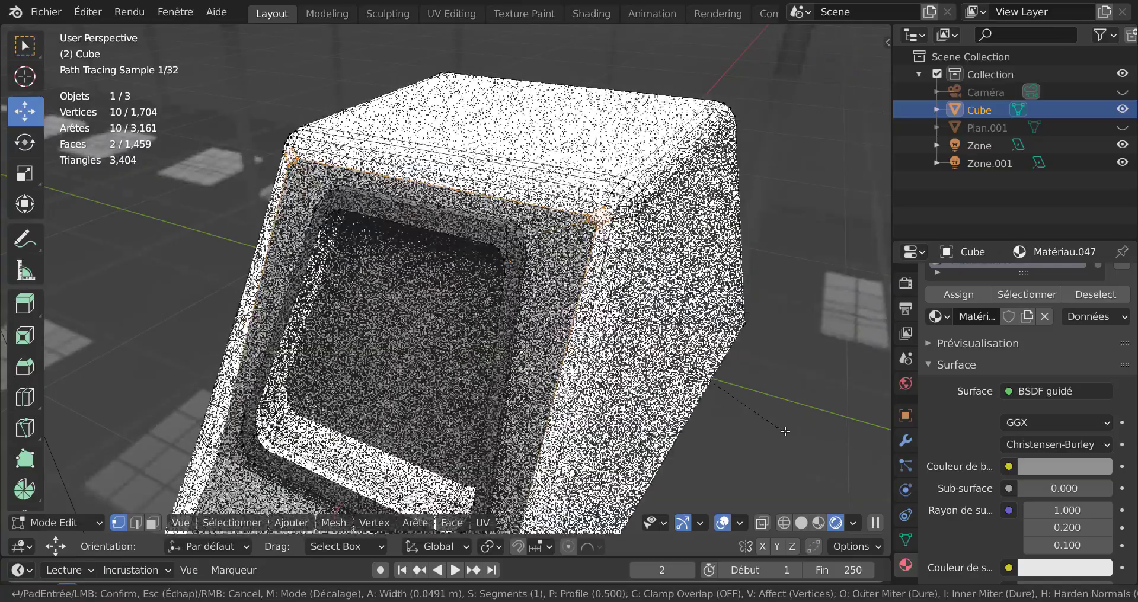
{"action": "scroll", "coordinate": [786, 432], "scroll_direction": "up", "scroll_amount": 2}
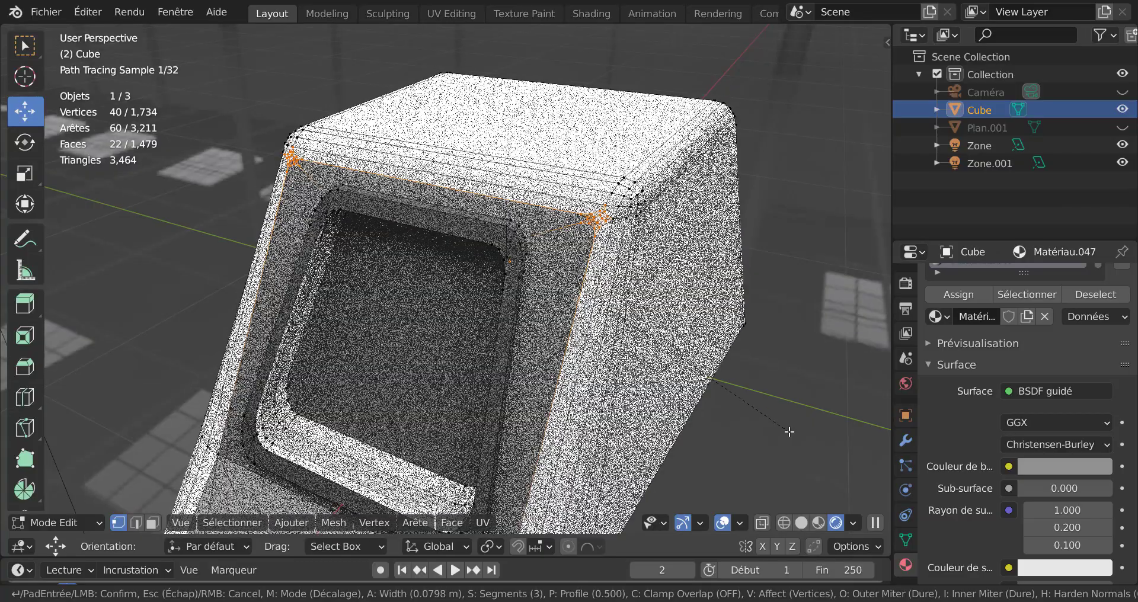
{"action": "scroll", "coordinate": [797, 432], "scroll_direction": "up", "scroll_amount": 2}
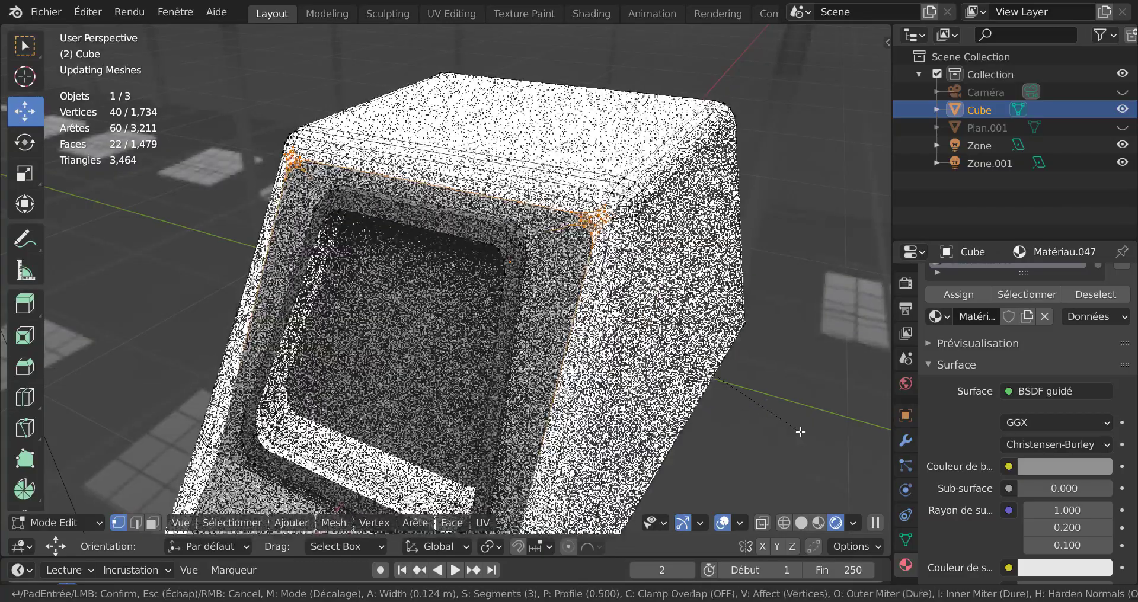
{"action": "scroll", "coordinate": [800, 431], "scroll_direction": "down", "scroll_amount": 3}
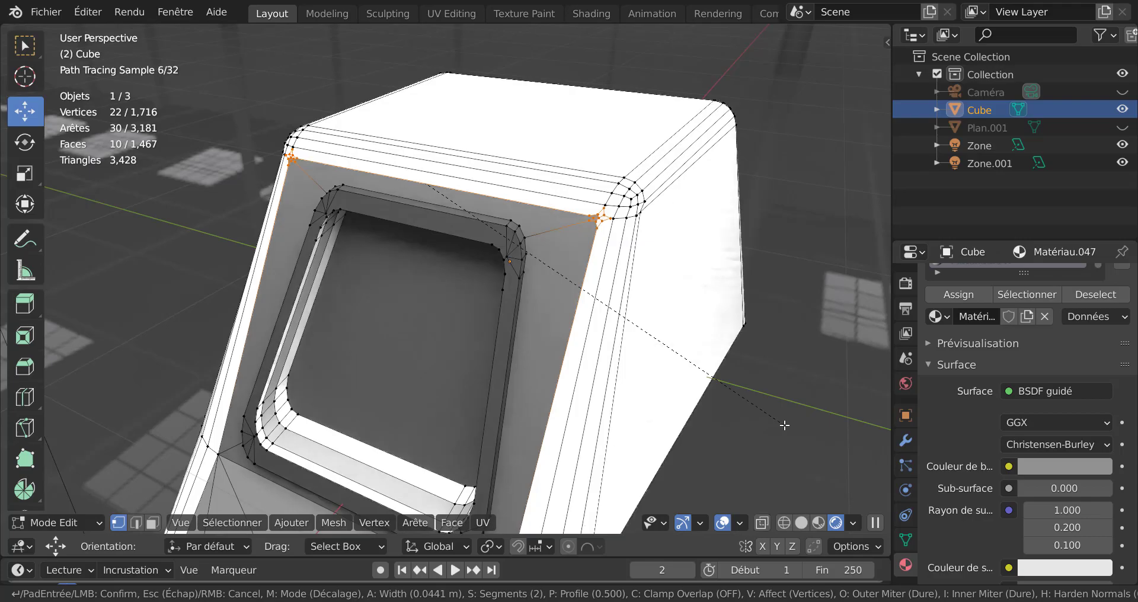
{"action": "right_click", "coordinate": [785, 425]}
Step: Dissolve the bevel's edge loop that runs along the body's upper rim just above the front panel, and check the body in Object Mode
{"action": "middle_click_drag", "start_coordinate": [705, 364], "coordinate": [761, 373]}
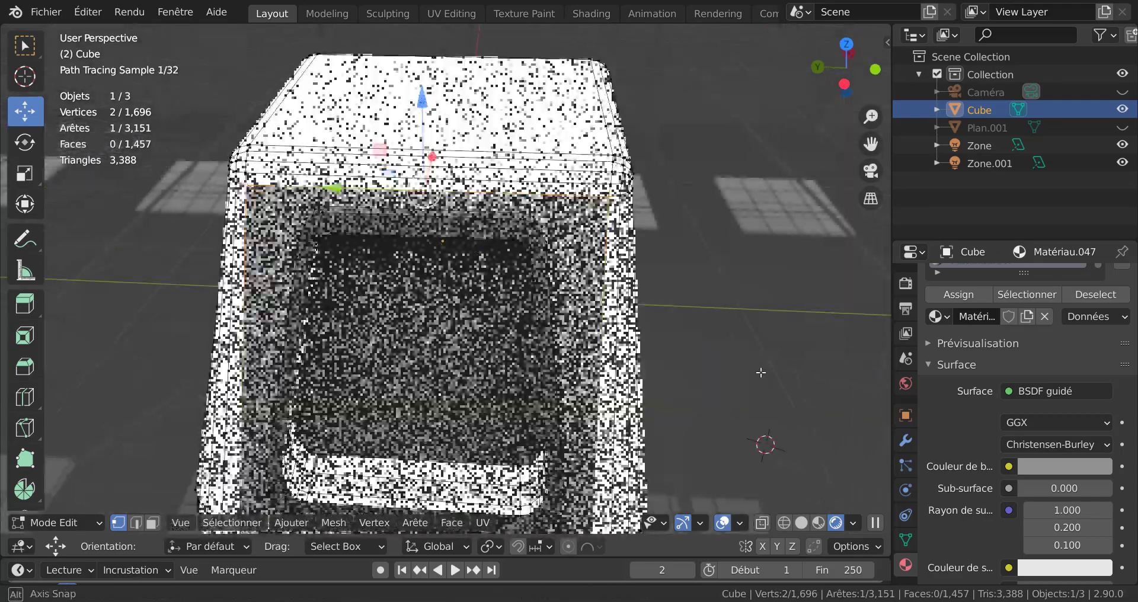
{"action": "middle_click_drag", "start_coordinate": [362, 270], "coordinate": [416, 262]}
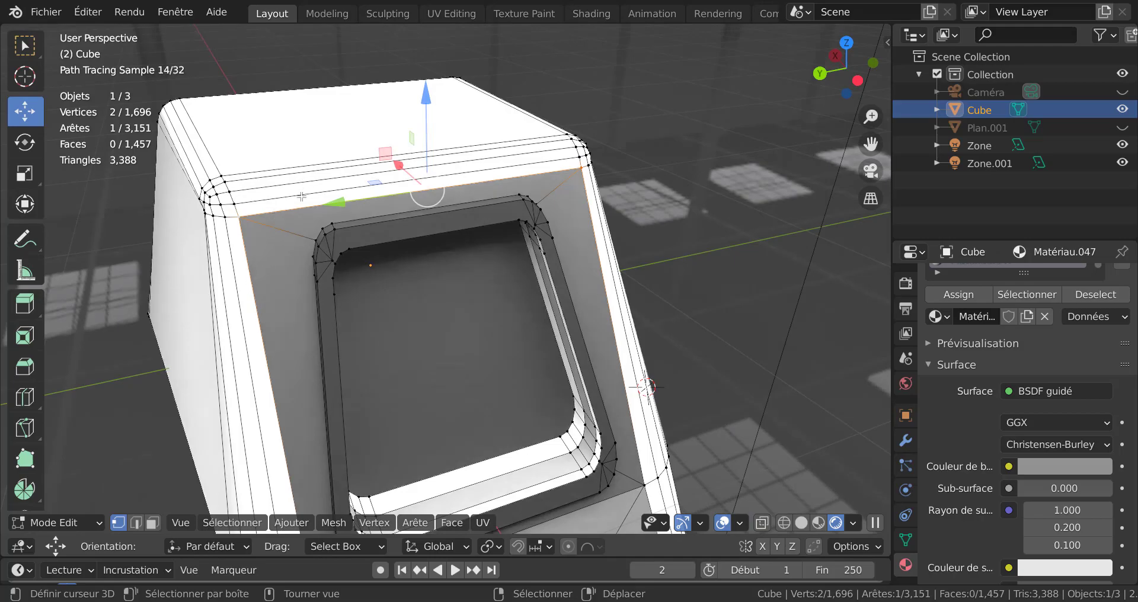
{"action": "left_click", "coordinate": [292, 296]}
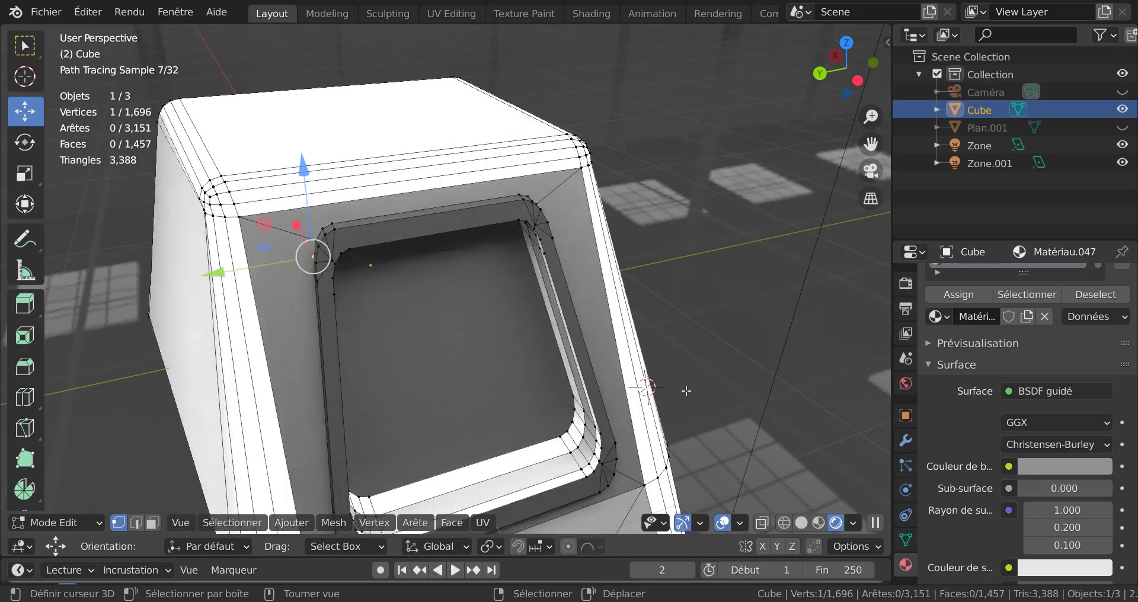
{"action": "middle_click_drag", "start_coordinate": [803, 389], "coordinate": [720, 375]}
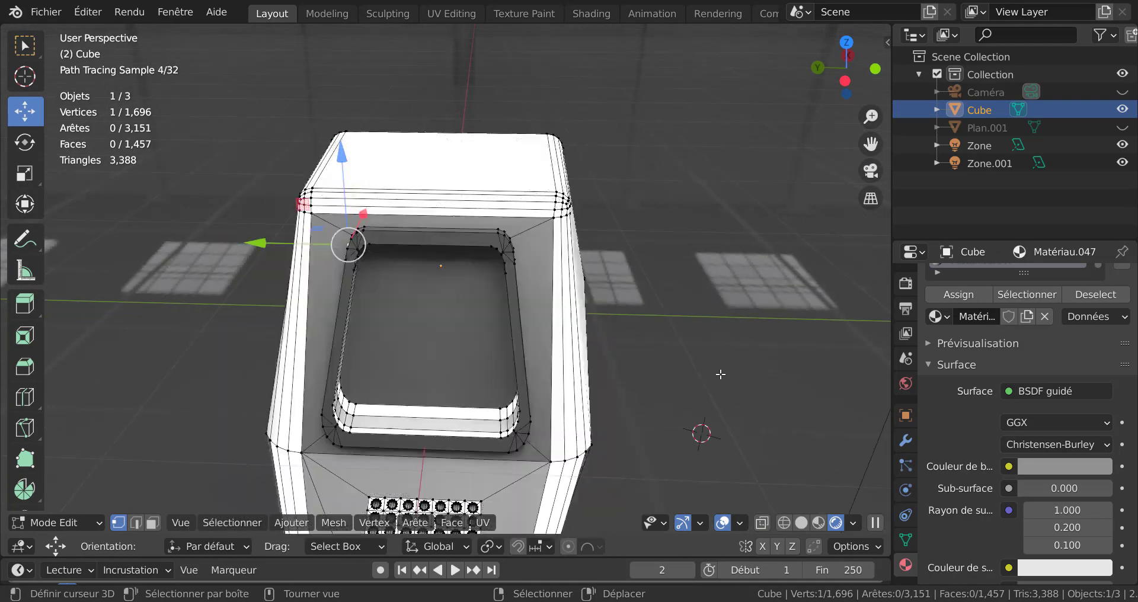
{"action": "scroll", "coordinate": [662, 374], "scroll_direction": "up", "scroll_amount": 1}
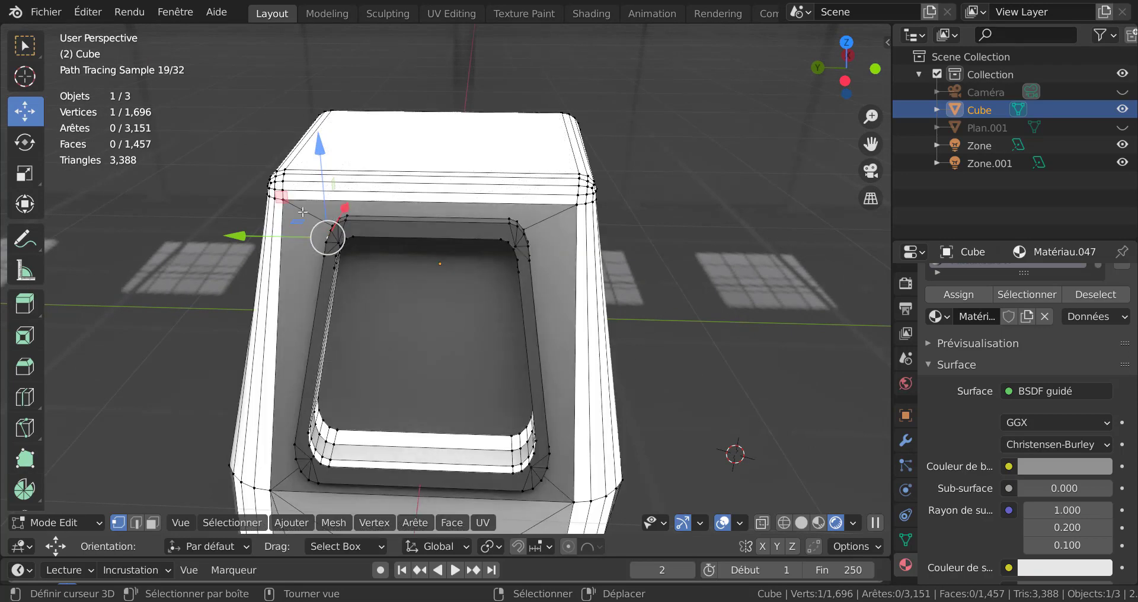
{"action": "middle_click_drag", "start_coordinate": [552, 234], "coordinate": [627, 249]}
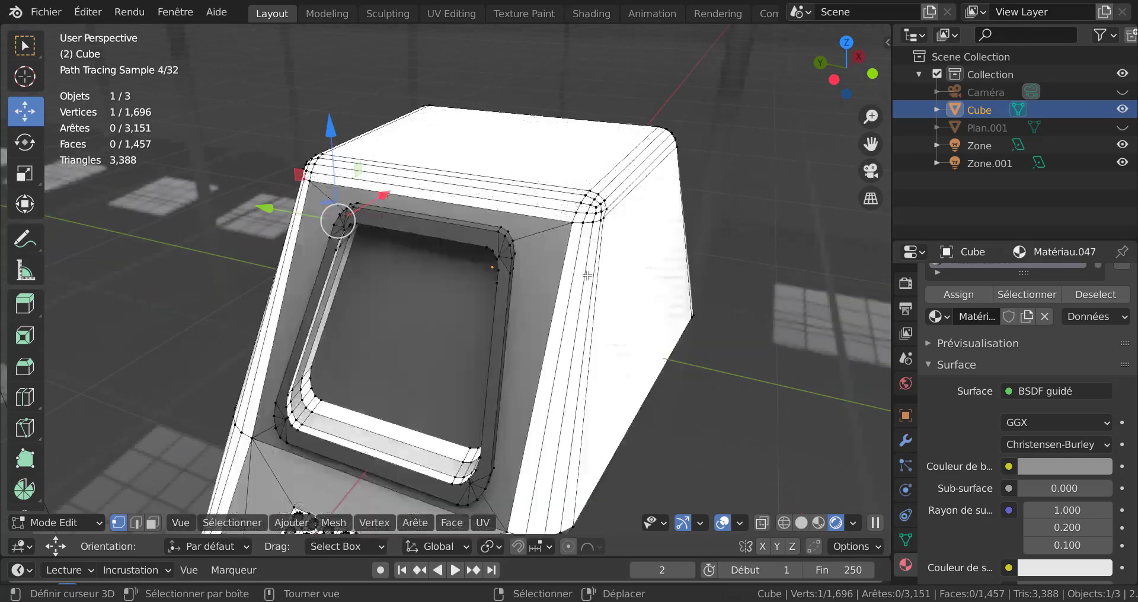
{"action": "scroll", "coordinate": [592, 219], "scroll_direction": "up", "scroll_amount": 1}
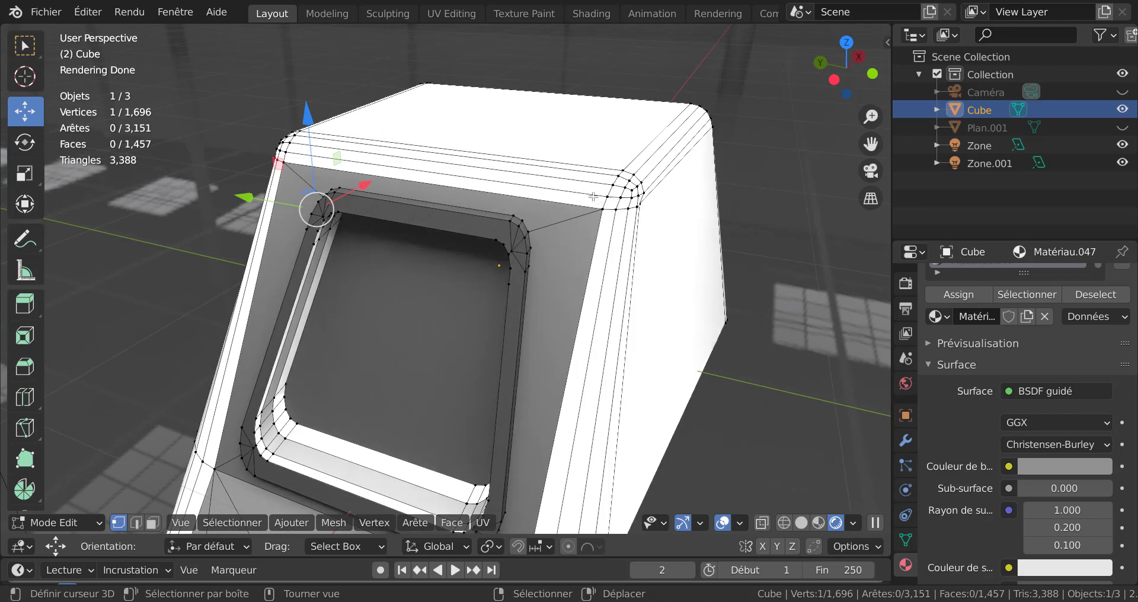
{"action": "left_click", "coordinate": [593, 196], "text": "alt"}
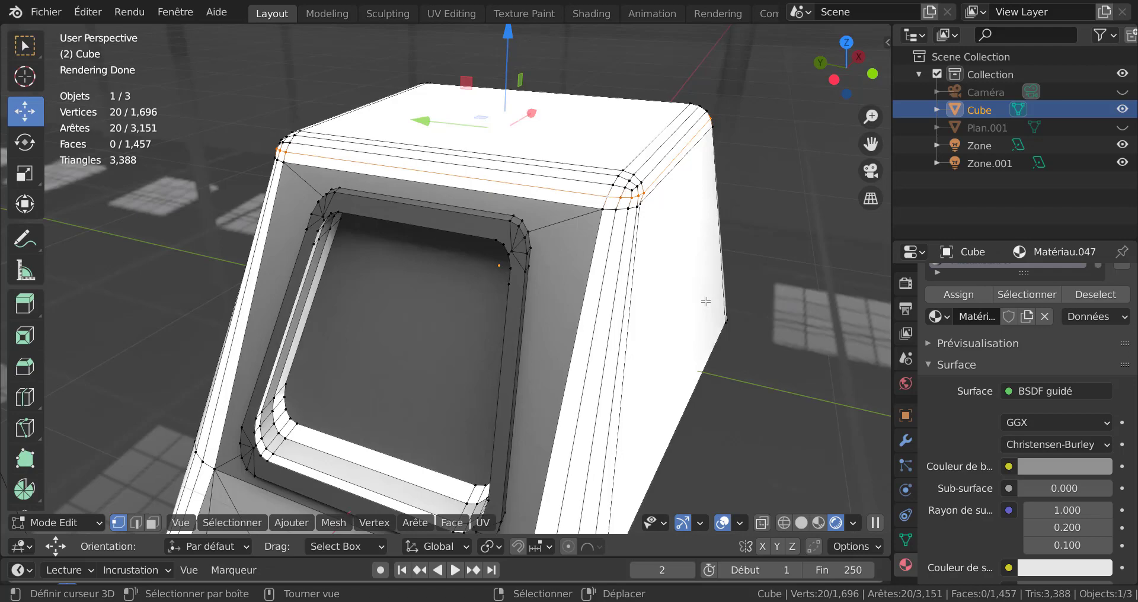
{"action": "key", "text": "x"}
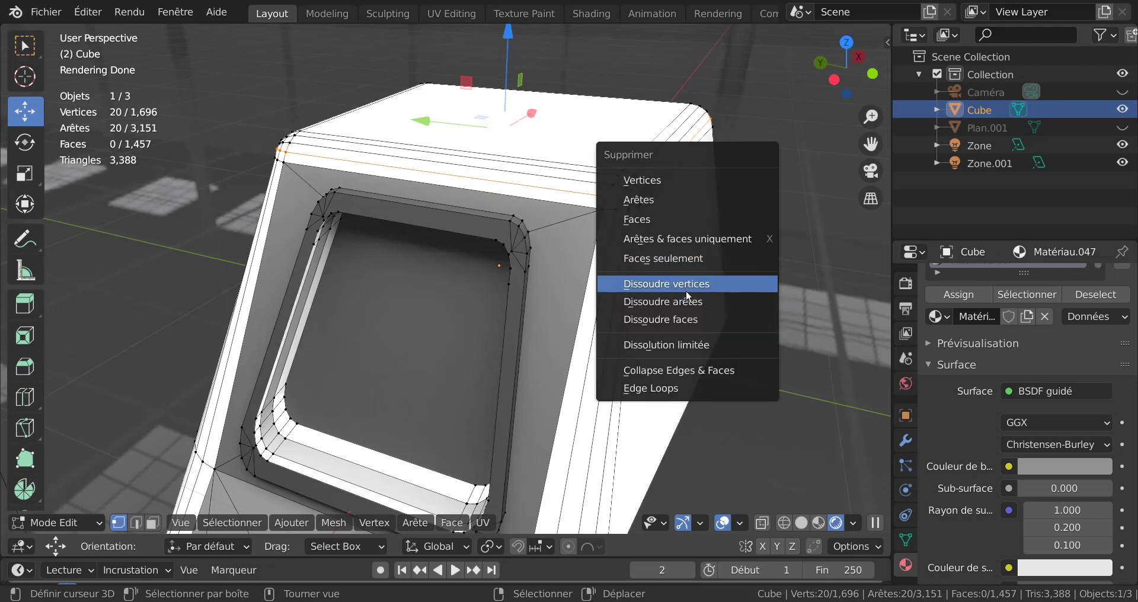
{"action": "left_click", "coordinate": [685, 304]}
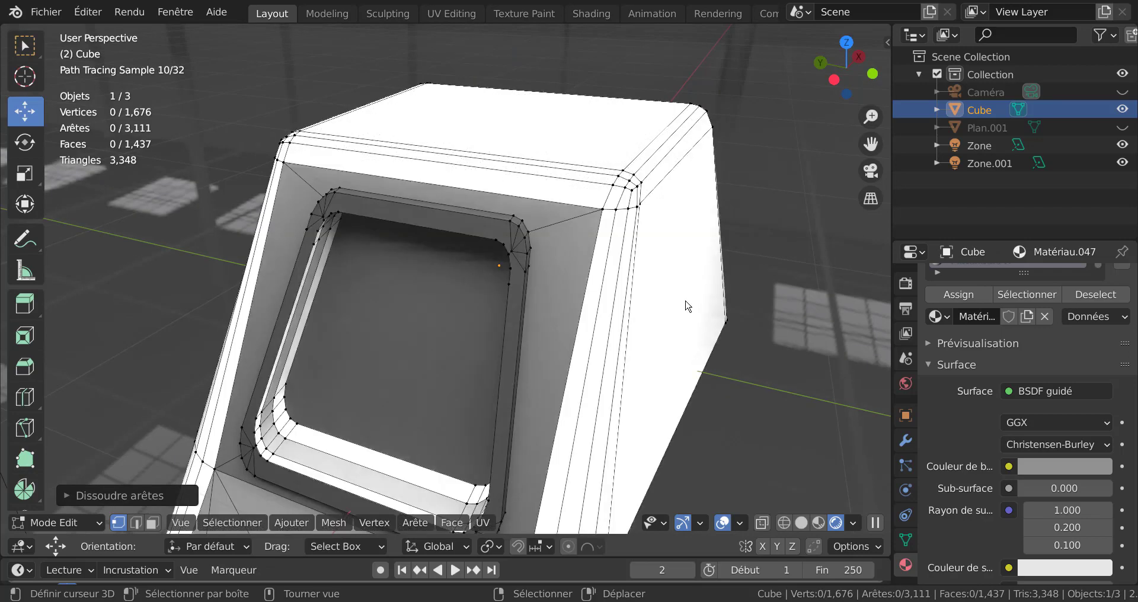
{"action": "key", "text": "Tab"}
{"action": "key", "text": "Tab"}
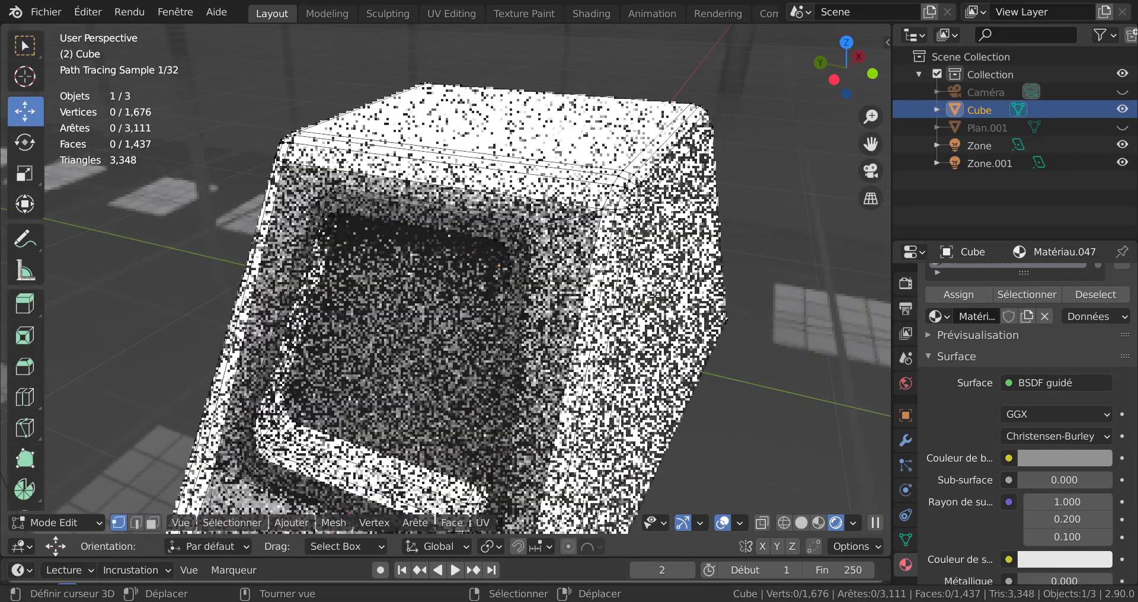
Step: Bevel the front panel's two upper corner vertices with 2 segments and a width of about 0.053 m
{"action": "scroll", "coordinate": [641, 196], "scroll_direction": "up", "scroll_amount": 1}
{"action": "left_click", "coordinate": [640, 194]}
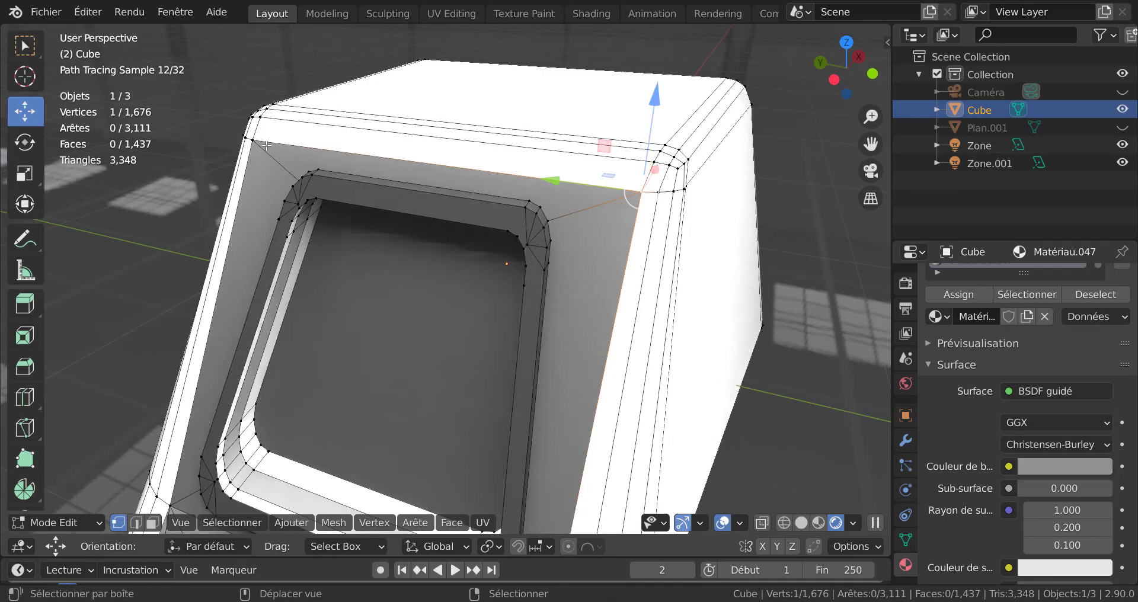
{"action": "left_click", "coordinate": [267, 146], "text": "shift"}
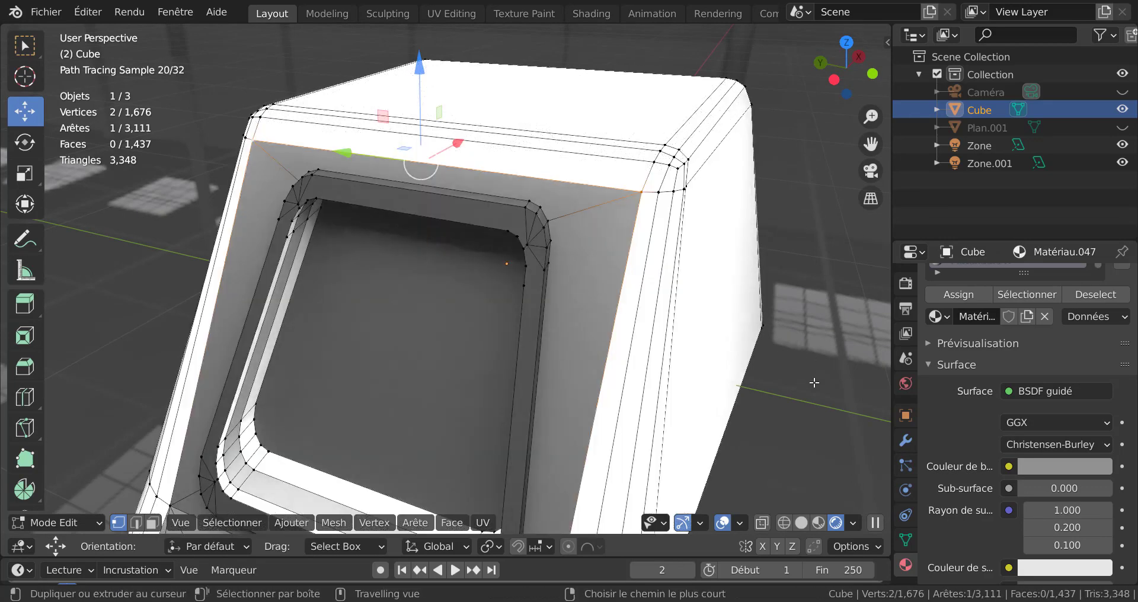
{"action": "key", "text": "ctrl+b"}
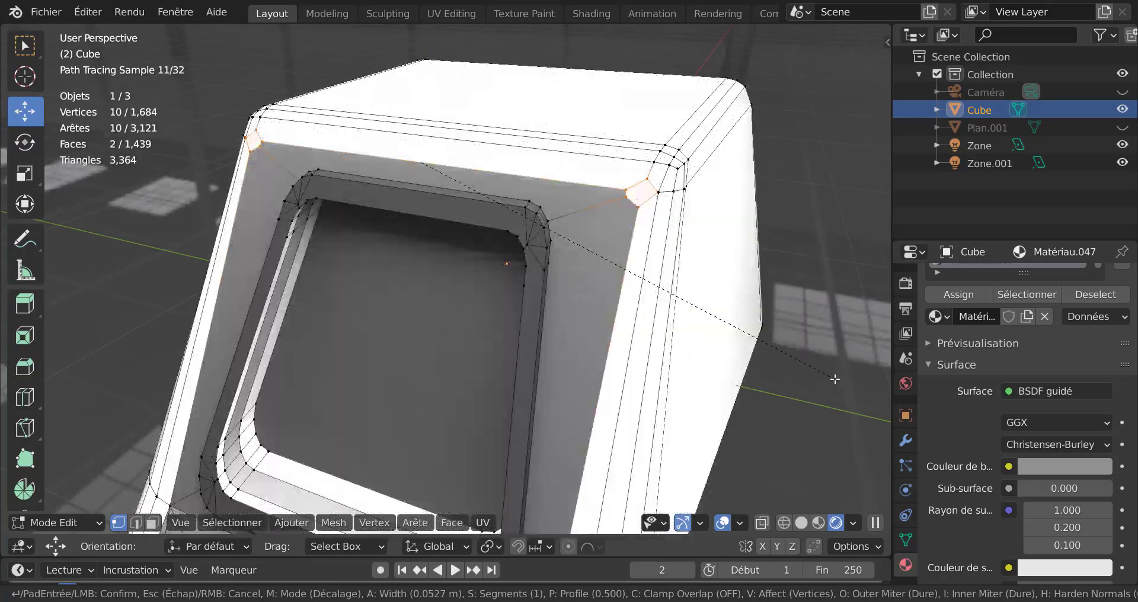
{"action": "scroll", "coordinate": [834, 379], "scroll_direction": "up", "scroll_amount": 1}
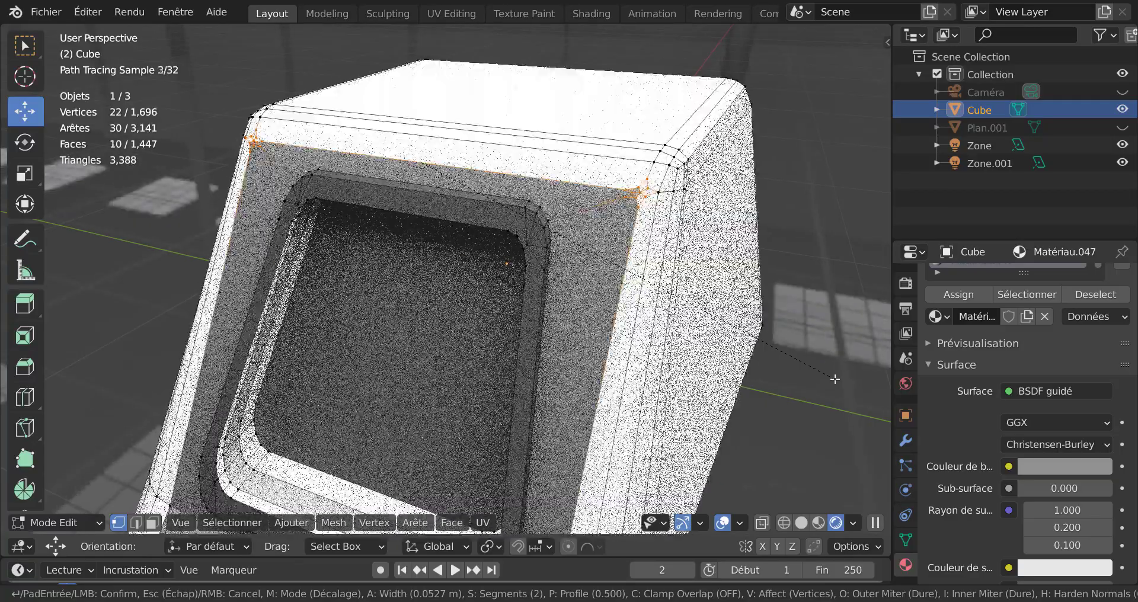
{"action": "left_click", "coordinate": [834, 379]}
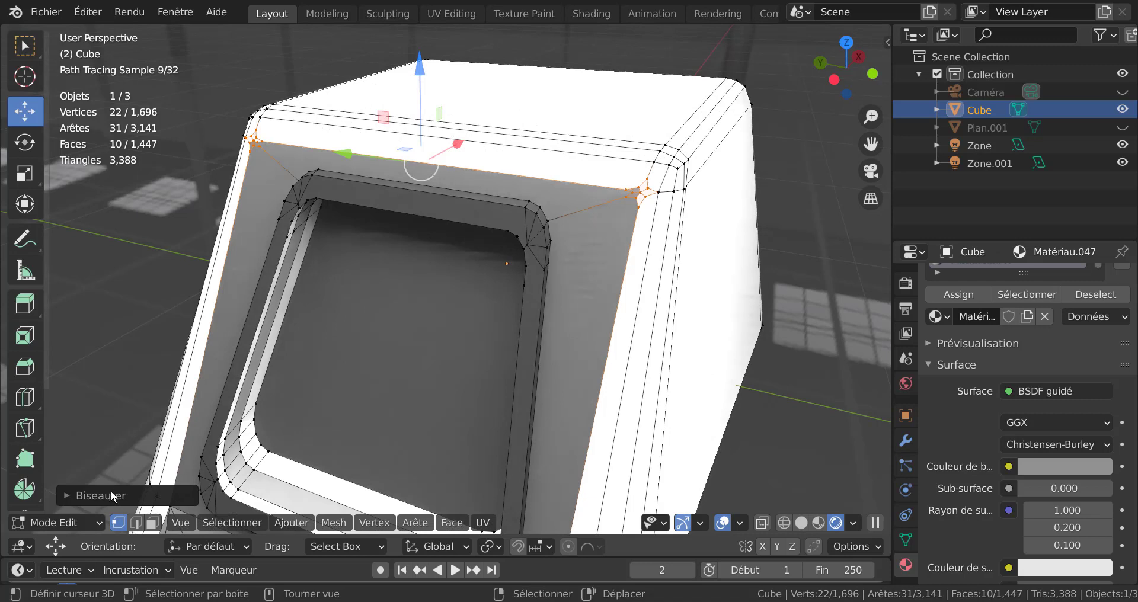
Step: Try a profile shape of about 0.542 and 0.5 on the corner vertex bevel, and undo the bevel
{"action": "left_click", "coordinate": [108, 496]}
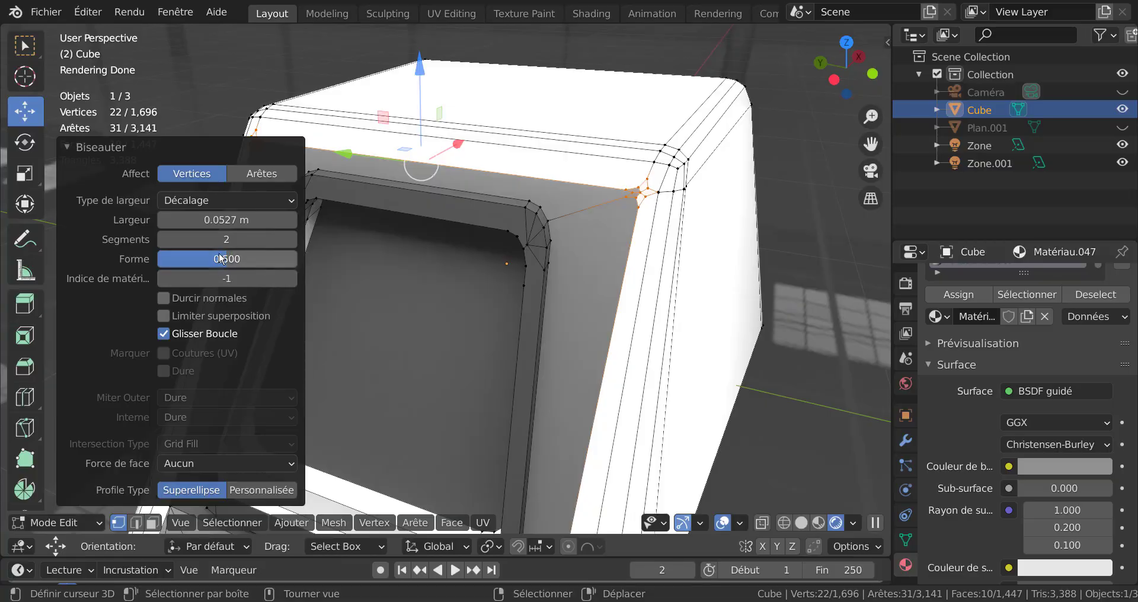
{"action": "mouse_move", "coordinate": [220, 259]}
{"action": "left_mouse_down"}
{"action": "mouse_move", "coordinate": [158, 259]}
{"action": "mouse_move", "coordinate": [277, 259]}
{"action": "mouse_move", "coordinate": [233, 259]}
{"action": "left_mouse_up"}
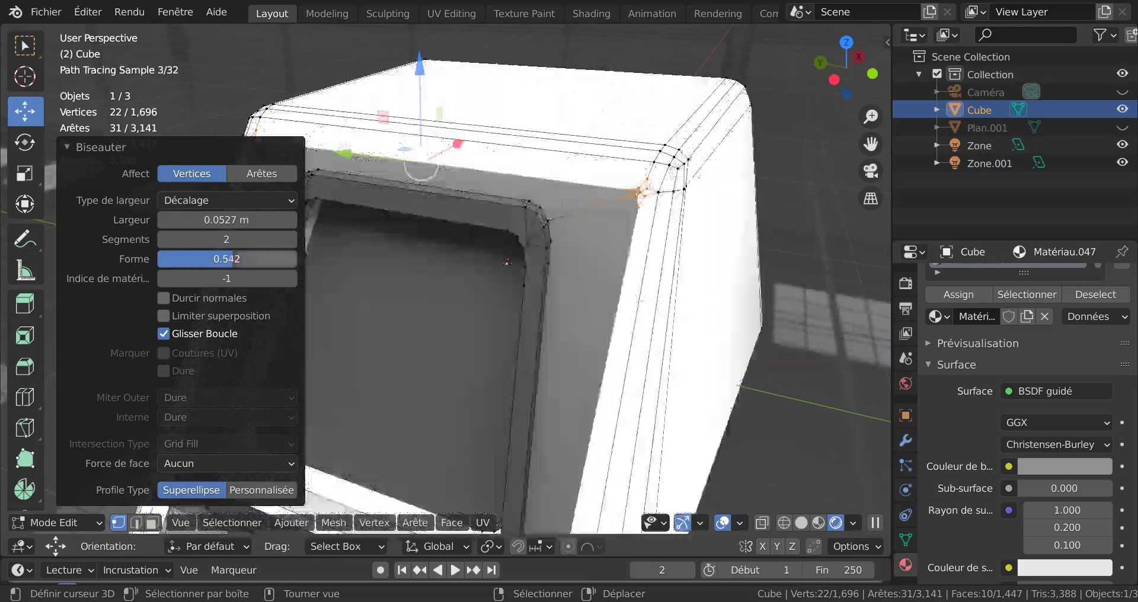
{"action": "left_click", "coordinate": [233, 259]}
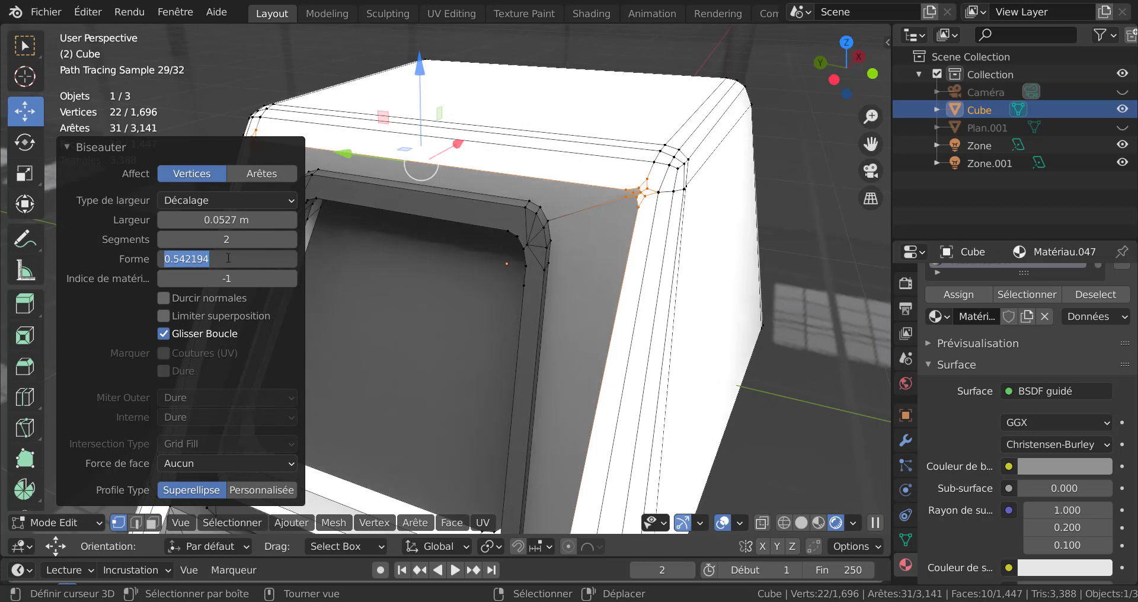
{"action": "type", "text": "0.5"}
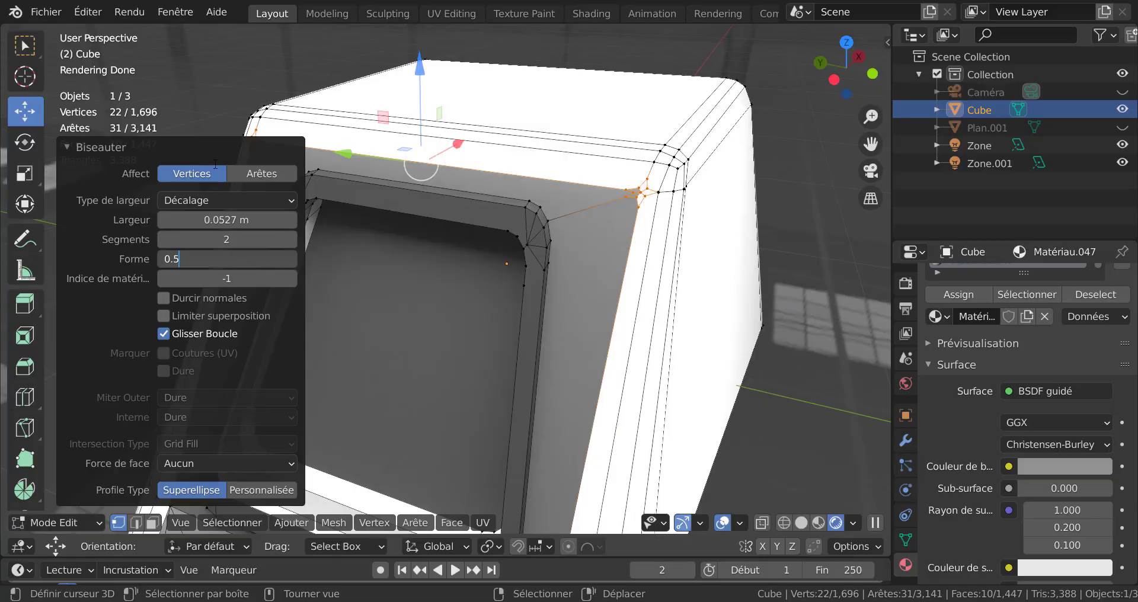
{"action": "key", "text": "Return"}
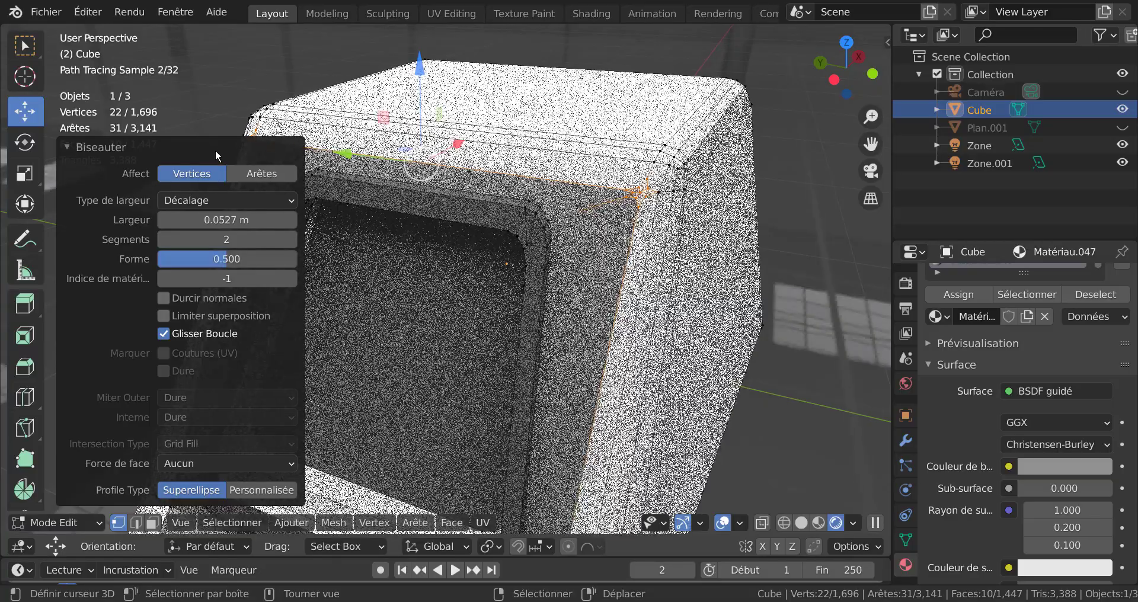
{"action": "key", "text": "ctrl+z"}
{"action": "key", "text": "ctrl+z"}
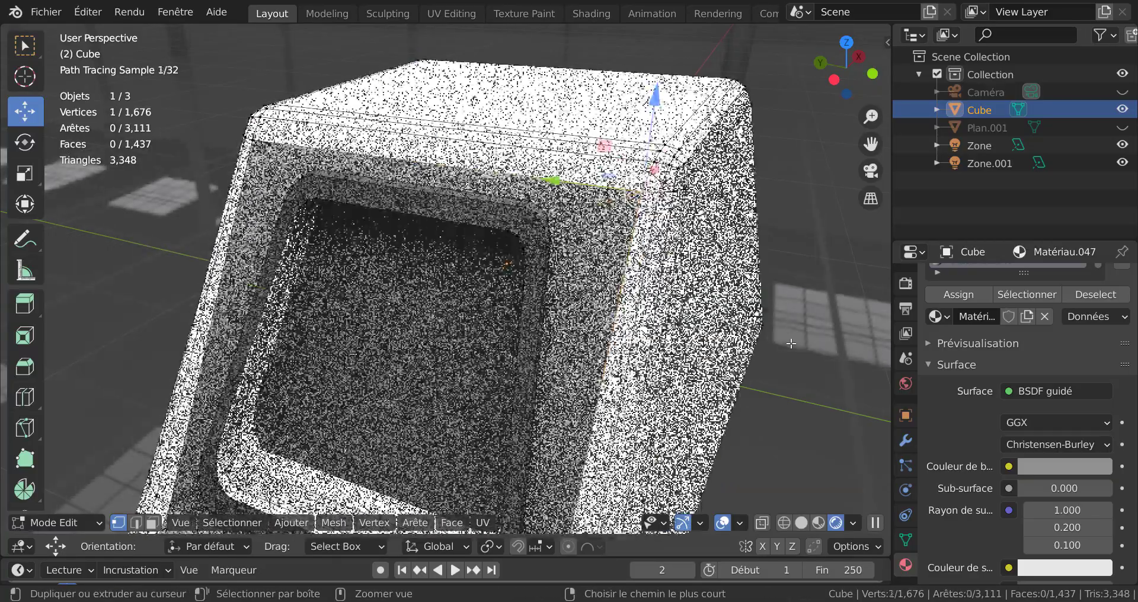
Step: Knife-cut an edge from the screen opening's upper right rounded corner across to the front panel's right outer edge
{"action": "middle_click_drag", "start_coordinate": [651, 284], "coordinate": [669, 286]}
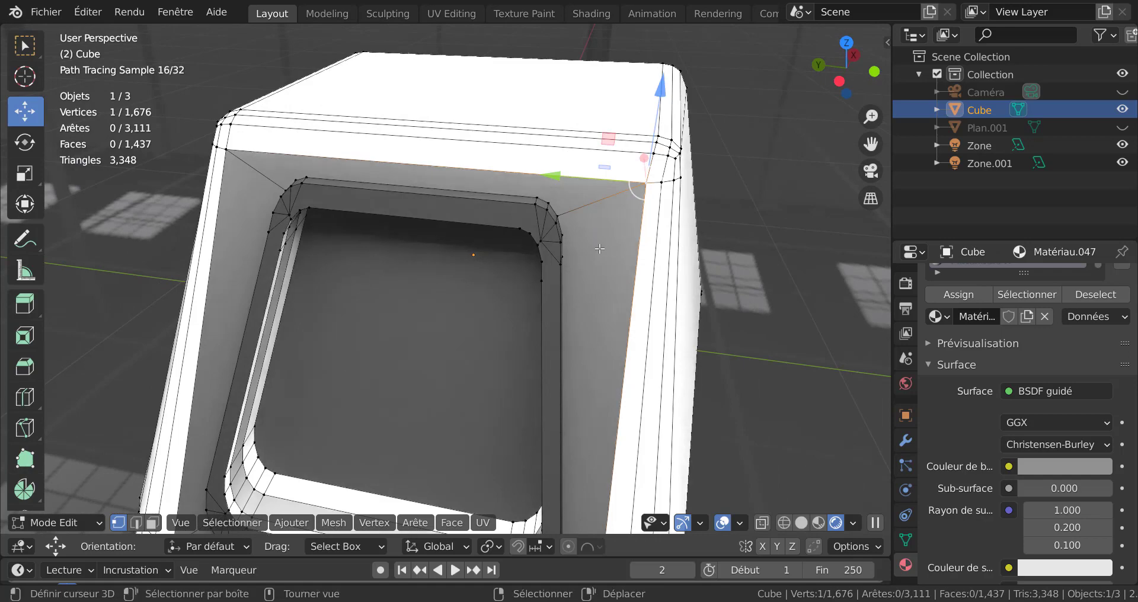
{"action": "middle_click_drag", "start_coordinate": [599, 249], "coordinate": [567, 234]}
{"action": "left_click", "coordinate": [566, 231]}
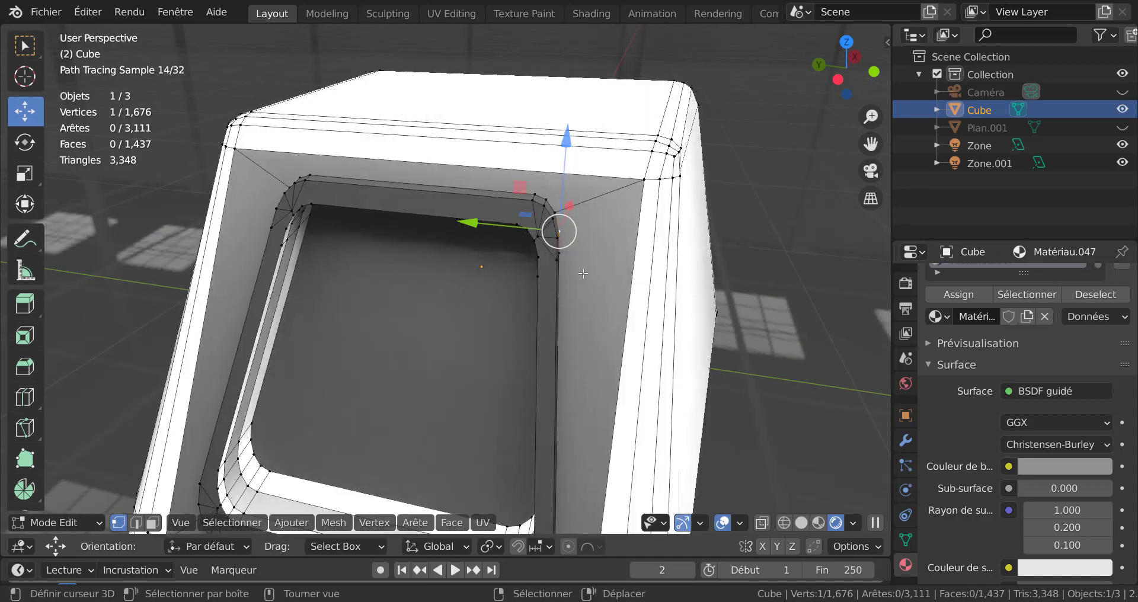
{"action": "key", "text": "k"}
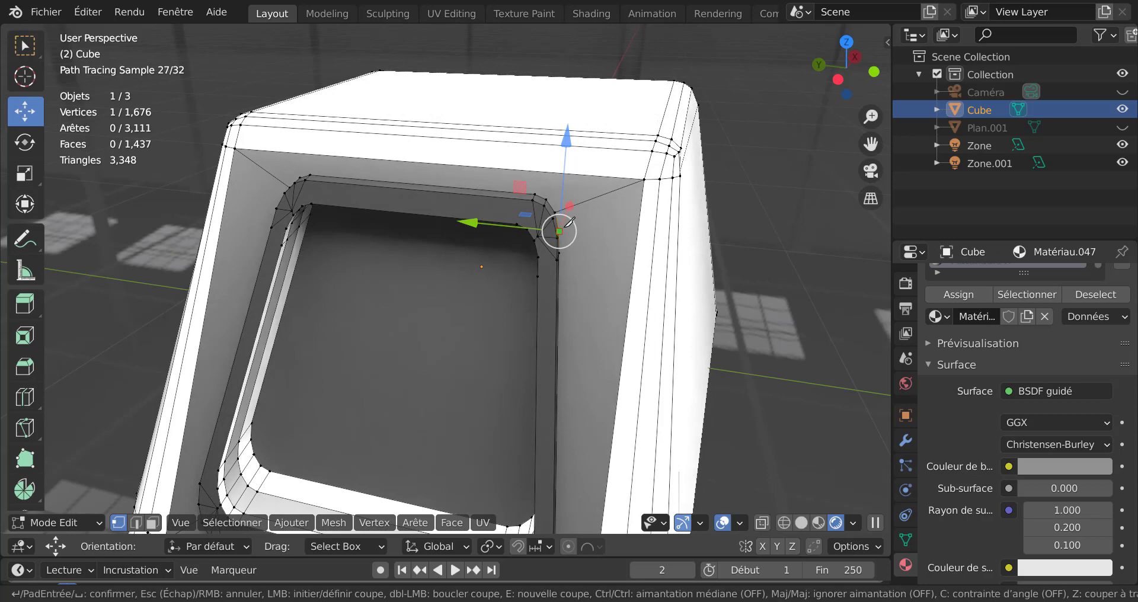
{"action": "left_click", "coordinate": [561, 230]}
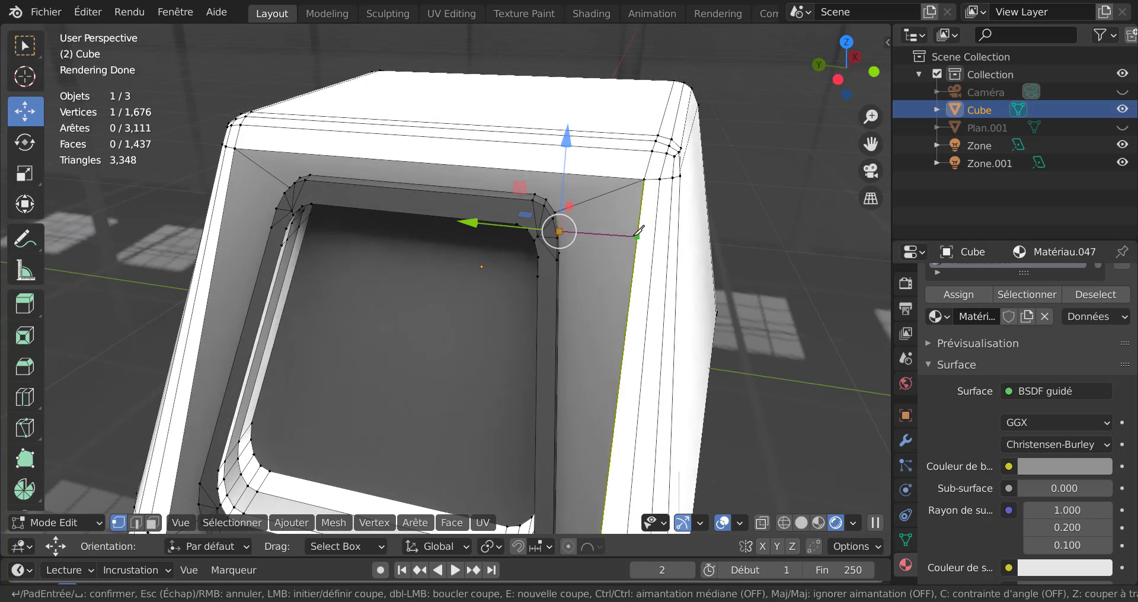
{"action": "left_click", "coordinate": [637, 236]}
{"action": "key", "text": "Return"}
Step: Knife-cut a matching edge from the screen opening's upper left rounded corner across to the front panel's left outer edge
{"action": "middle_click_drag", "start_coordinate": [710, 280], "coordinate": [787, 283]}
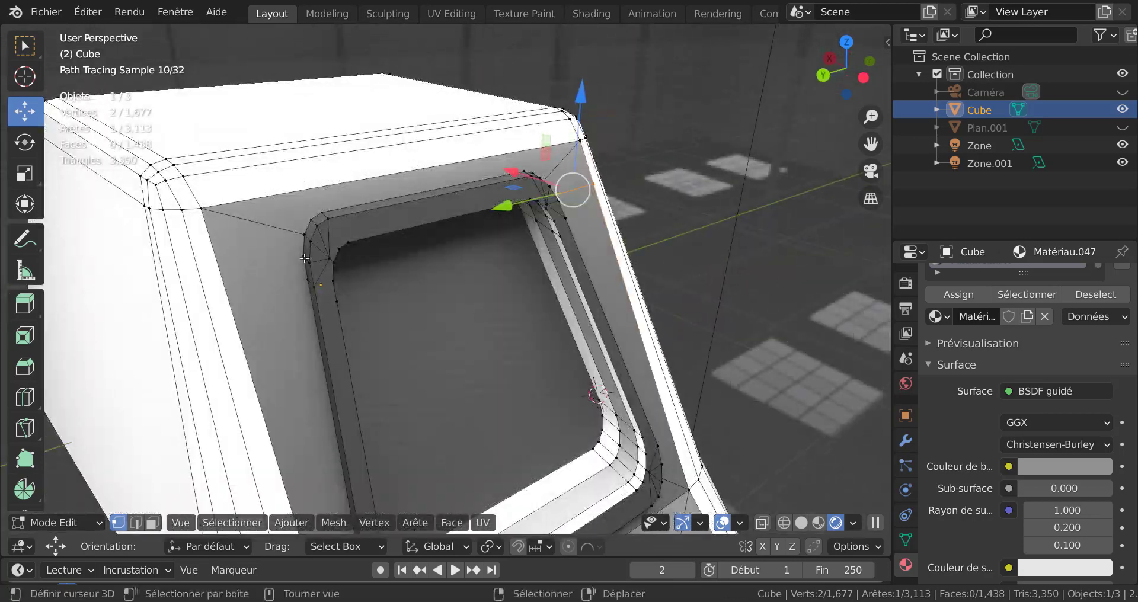
{"action": "key", "text": "k"}
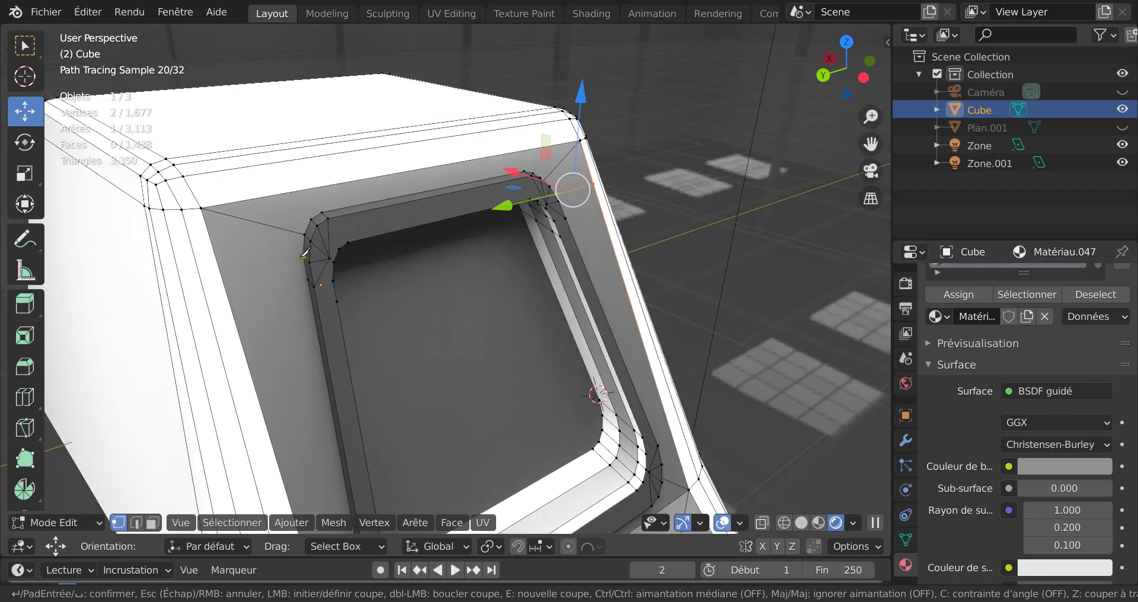
{"action": "left_click", "coordinate": [303, 255]}
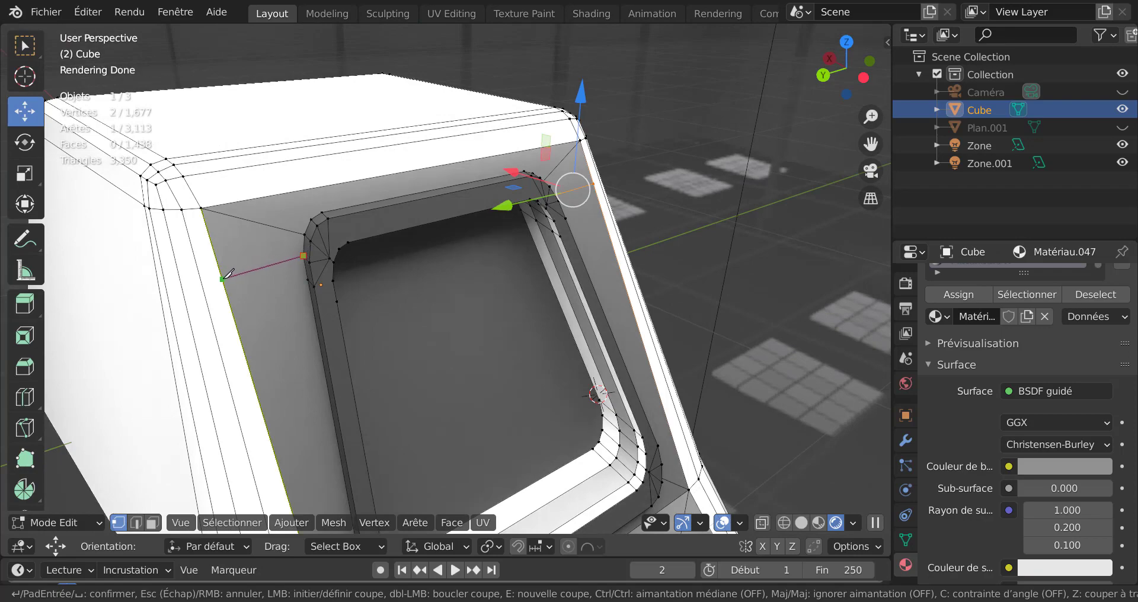
{"action": "left_click", "coordinate": [221, 277]}
{"action": "key", "text": "Return"}
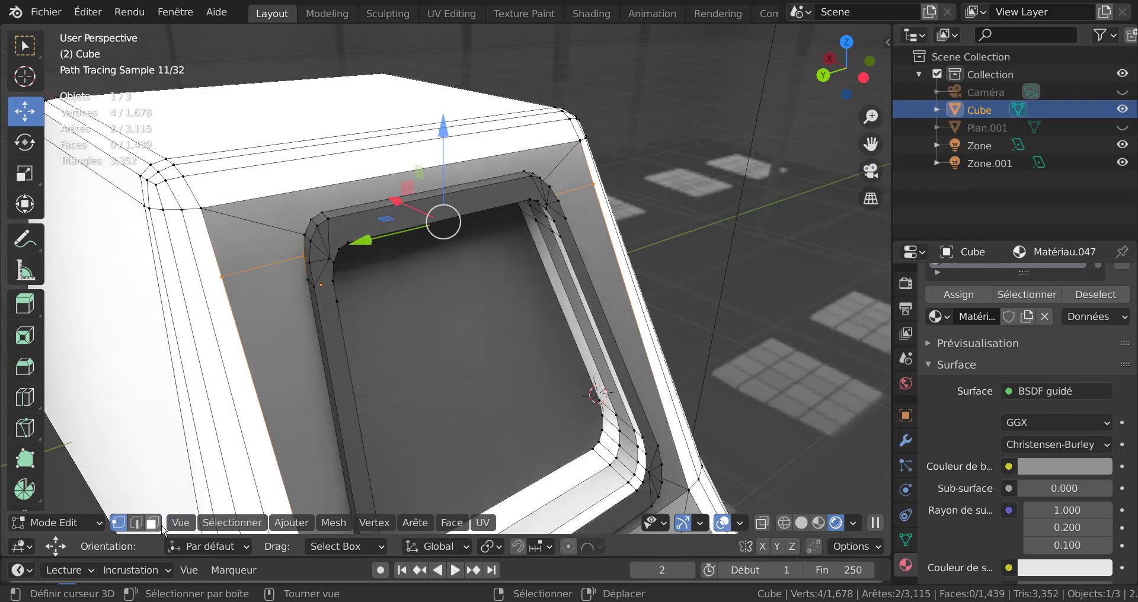
Step: Dissolve the two diagonal edges that join the screen opening's upper corners to the front panel's upper corners
{"action": "left_click", "coordinate": [136, 522]}
{"action": "right_click", "coordinate": [248, 232]}
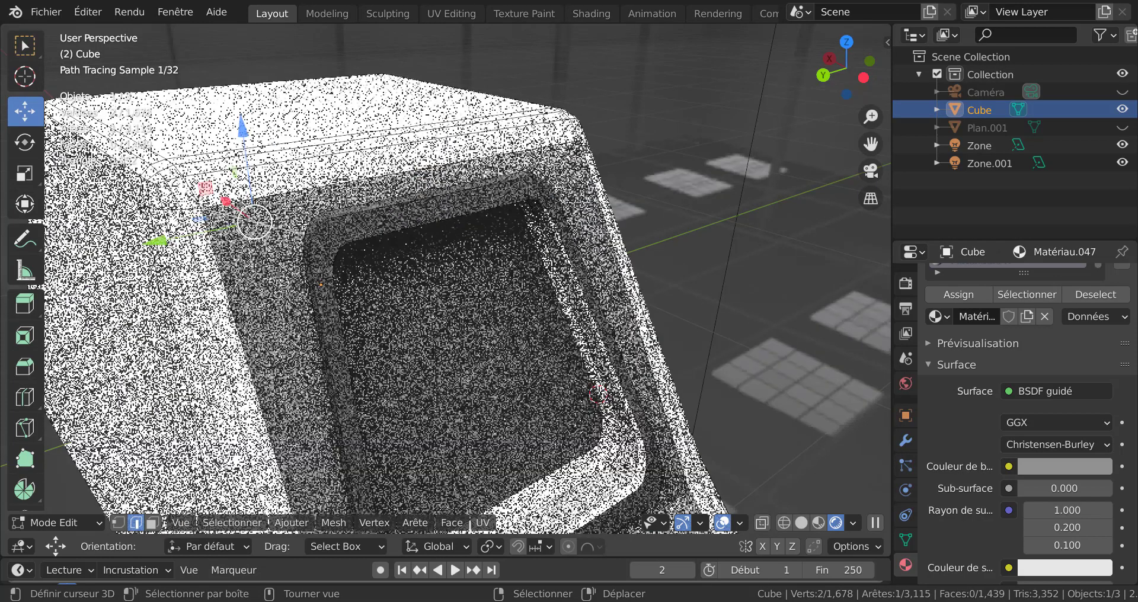
{"action": "right_click", "coordinate": [556, 172], "text": "shift"}
{"action": "key", "text": "x"}
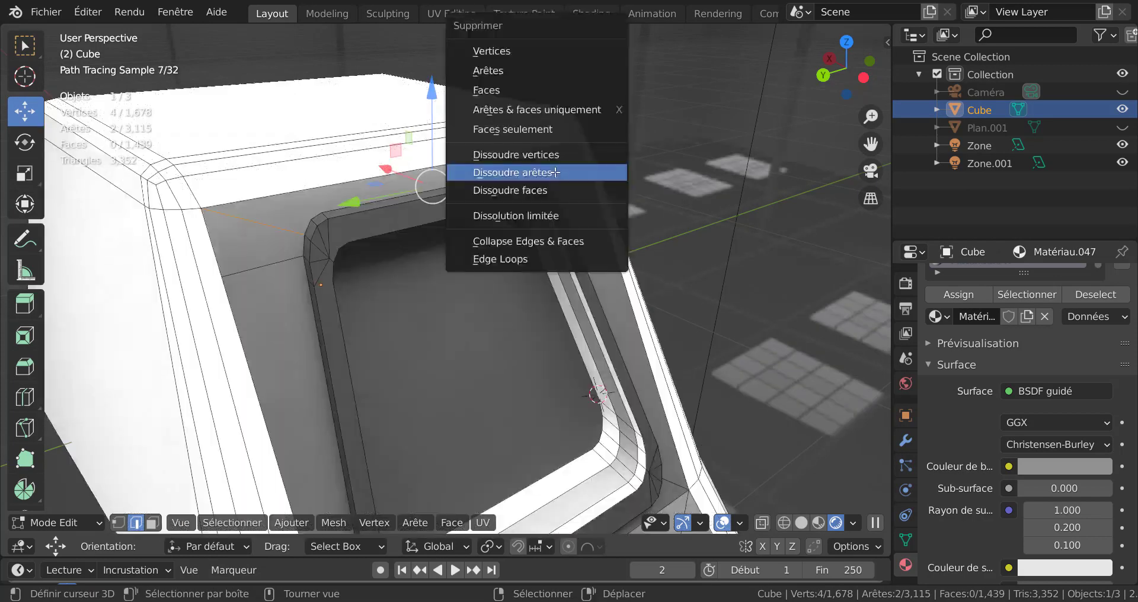
{"action": "left_click", "coordinate": [555, 172]}
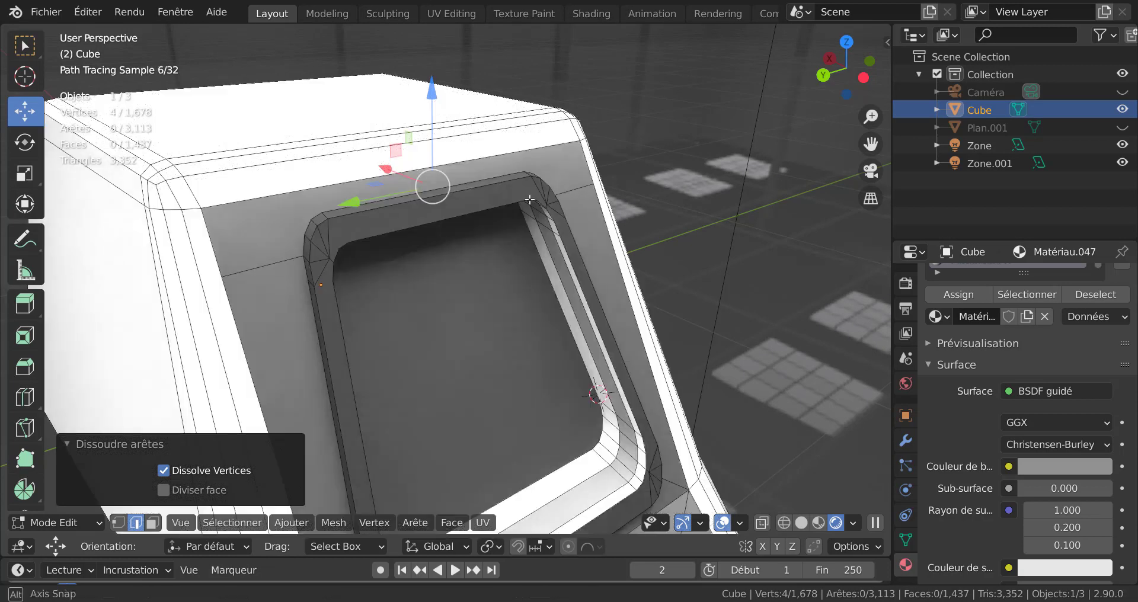
Step: Bevel the front panel's two upper corner vertices with 3 segments and a width of about 0.164 m
{"action": "left_click", "coordinate": [118, 522]}
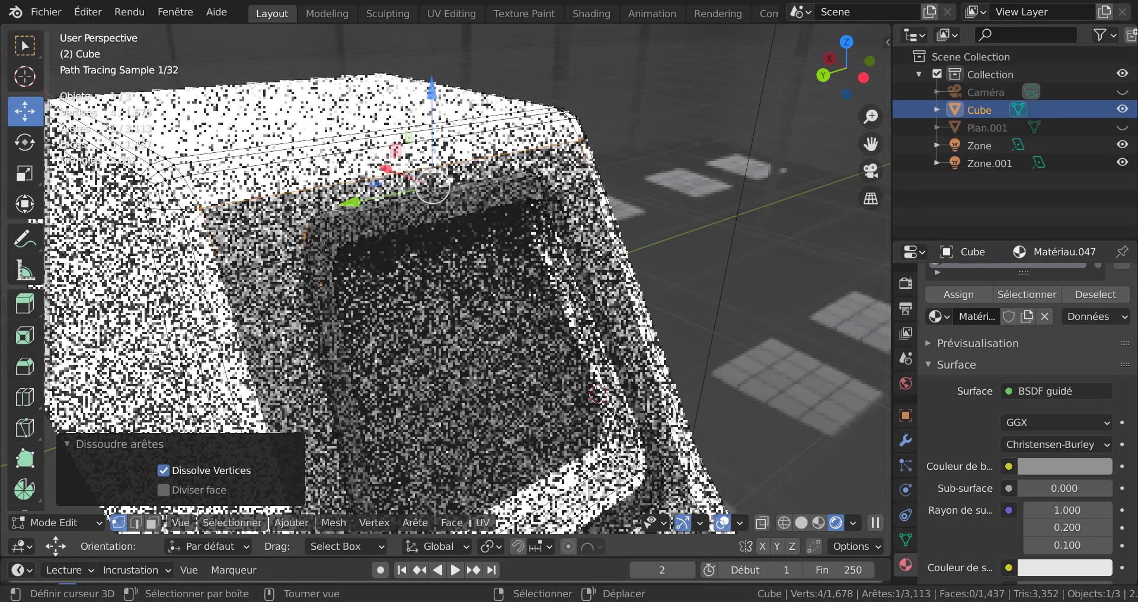
{"action": "left_click", "coordinate": [578, 145], "text": "shift"}
{"action": "middle_click_drag", "start_coordinate": [578, 144], "coordinate": [776, 318]}
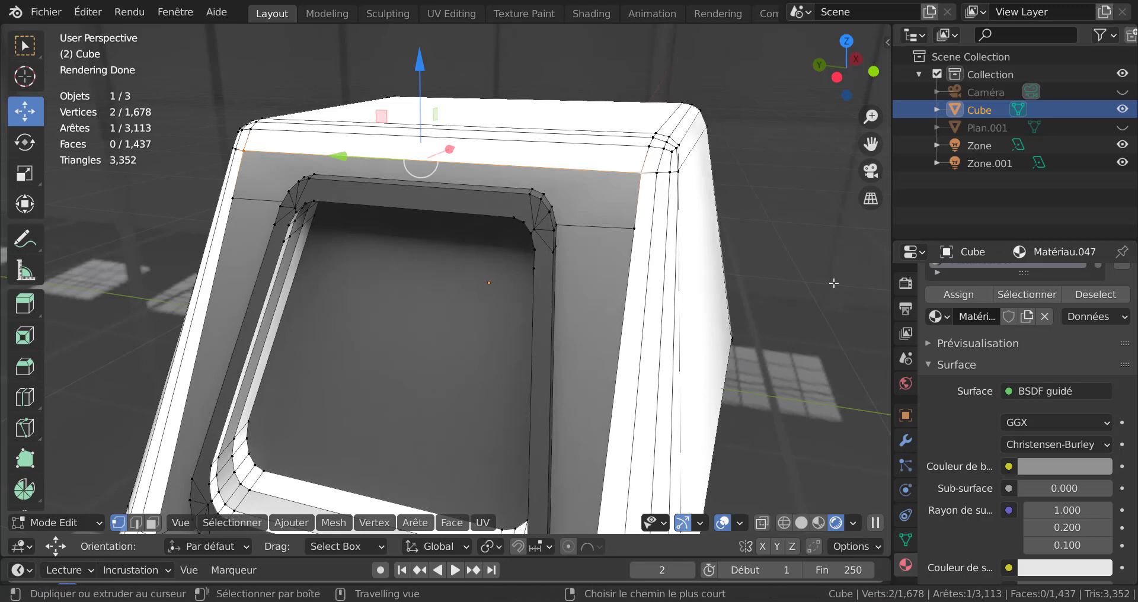
{"action": "key", "text": "ctrl+b"}
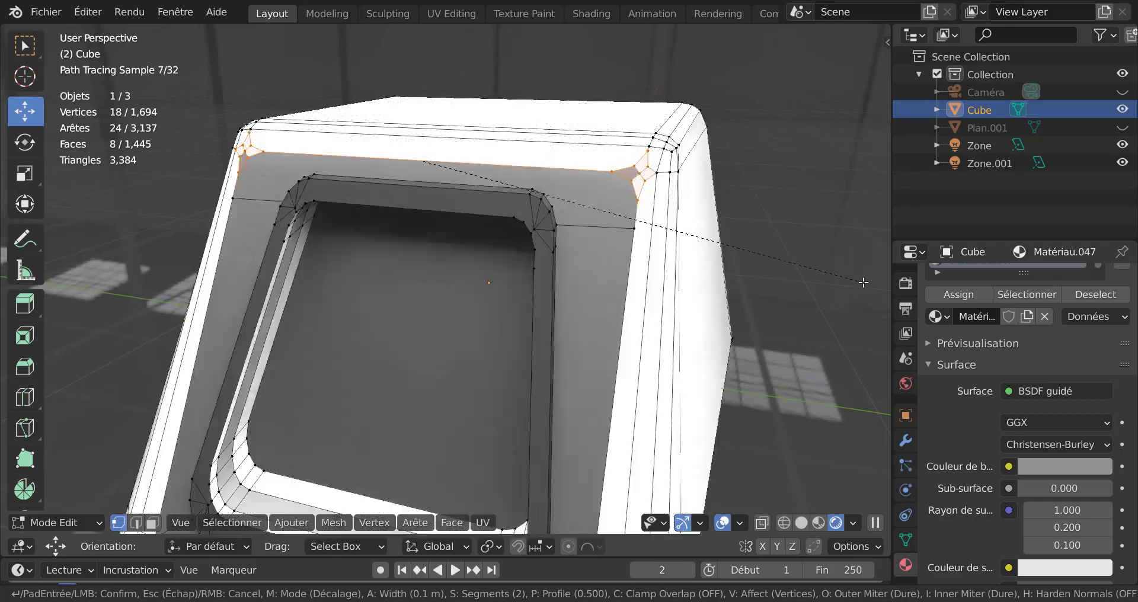
{"action": "scroll", "coordinate": [863, 283], "scroll_direction": "up", "scroll_amount": 1}
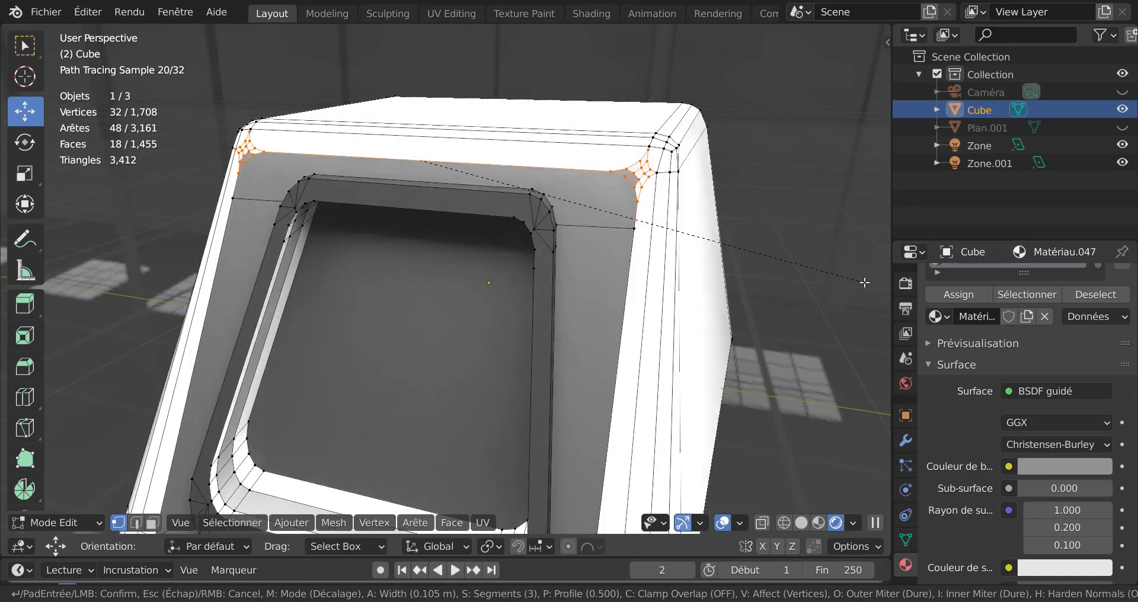
{"action": "scroll", "coordinate": [864, 282], "scroll_direction": "up", "scroll_amount": 1}
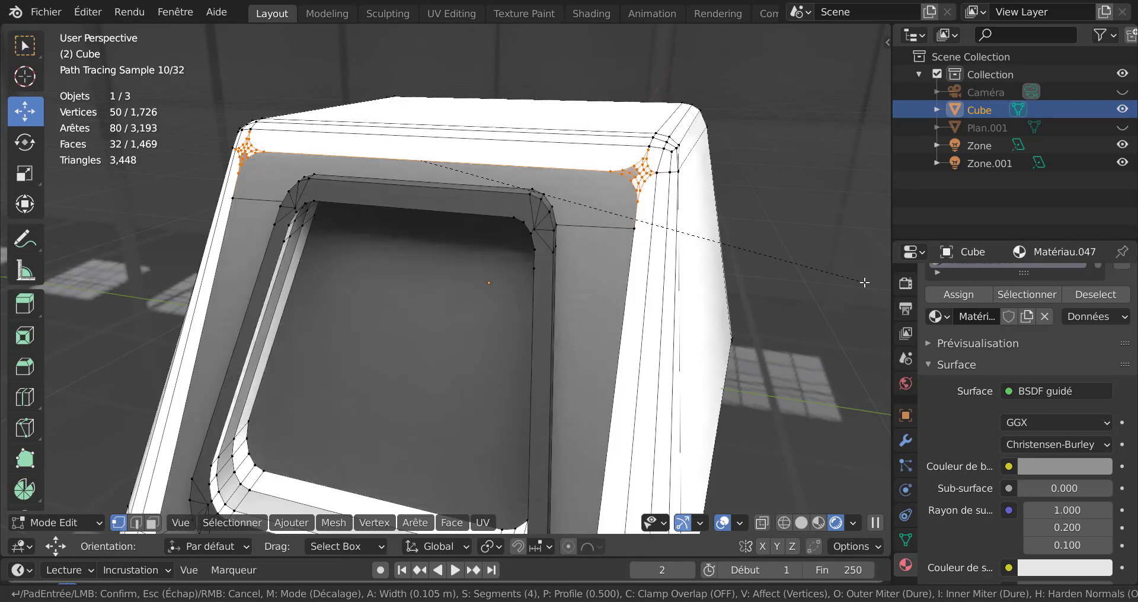
{"action": "scroll", "coordinate": [864, 283], "scroll_direction": "down", "scroll_amount": 1}
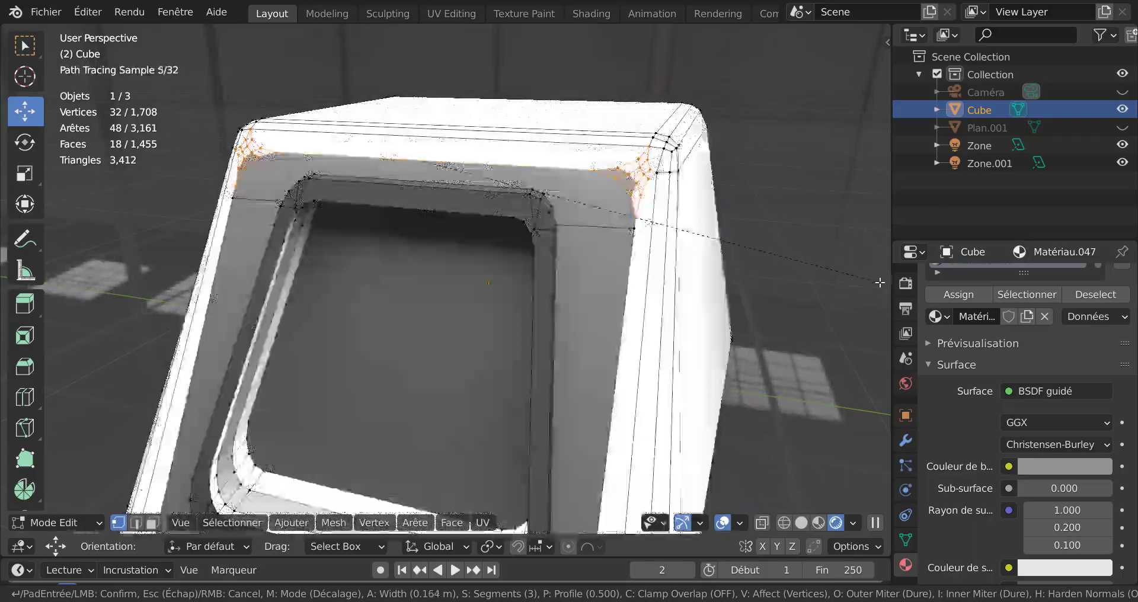
{"action": "left_click", "coordinate": [880, 282]}
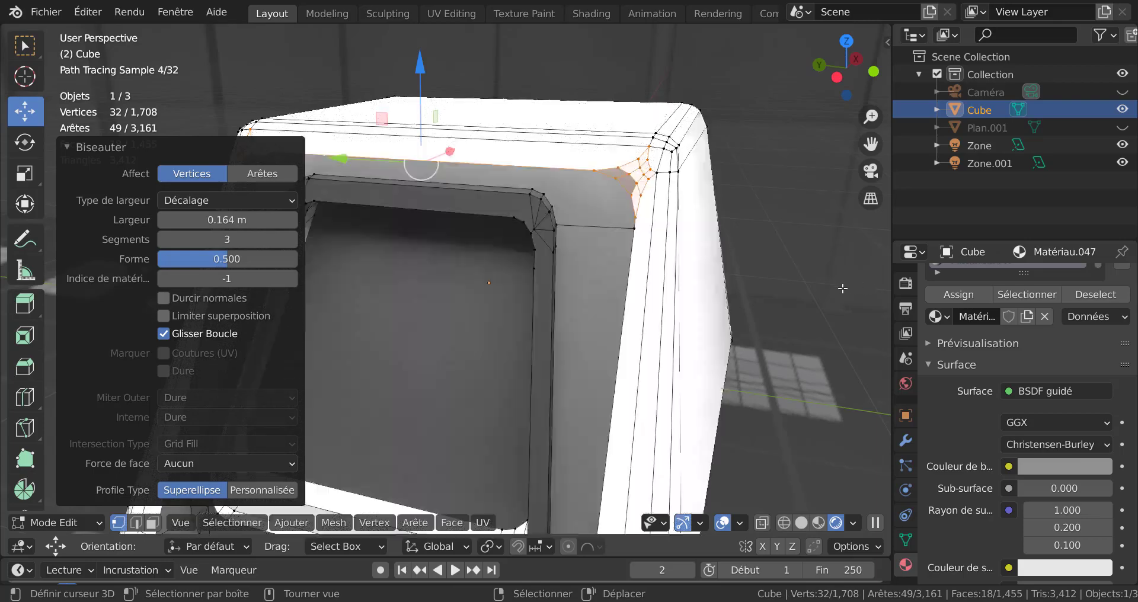
Step: Assign the white material Matériau.042 to the two bevel faces bordering the panel at each upper corner and the strip above the panel
{"action": "scroll", "coordinate": [699, 219], "scroll_direction": "up", "scroll_amount": 1}
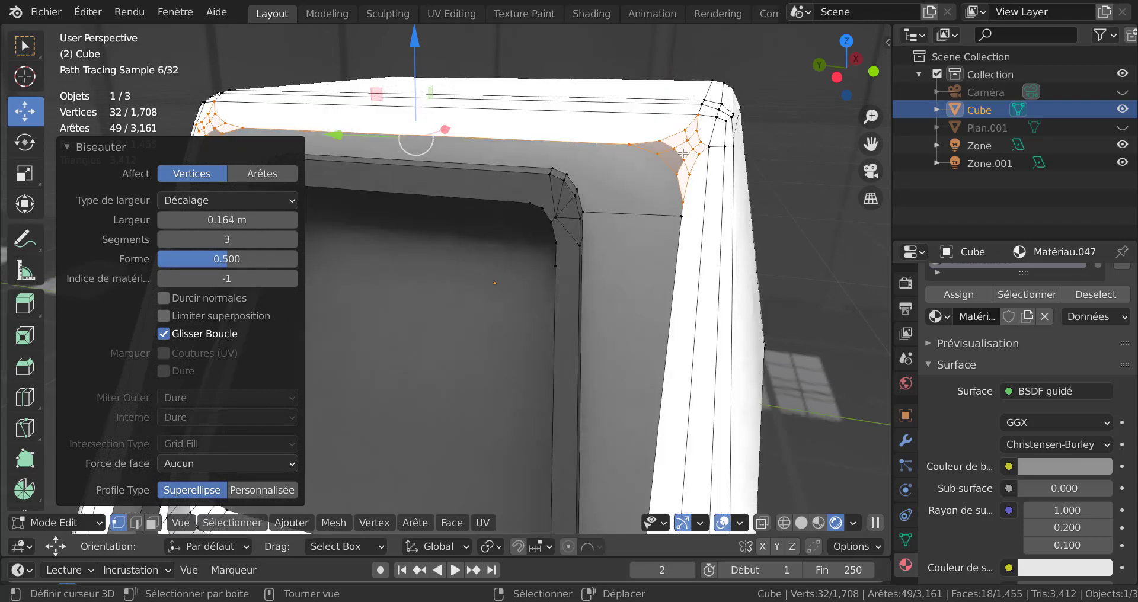
{"action": "left_click", "coordinate": [152, 522]}
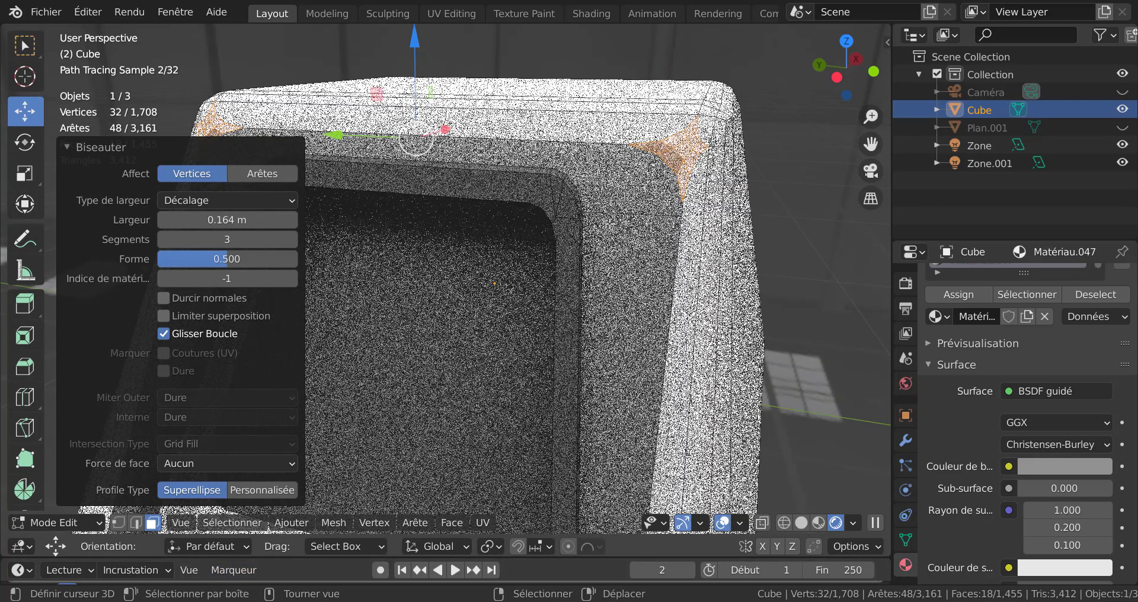
{"action": "left_click", "coordinate": [679, 161]}
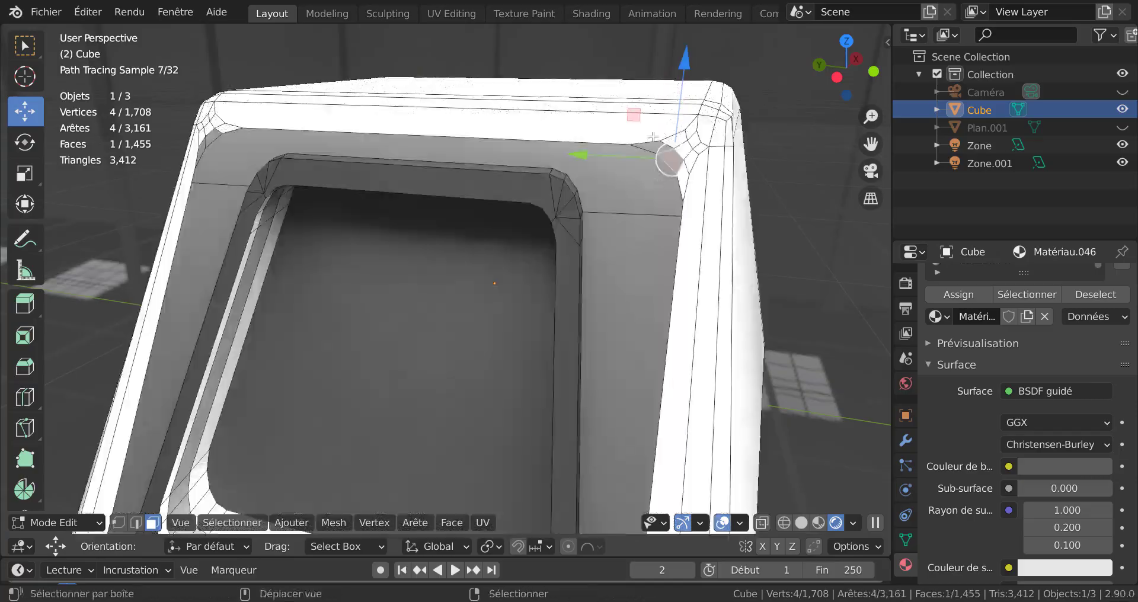
{"action": "right_click", "coordinate": [654, 146], "text": "shift"}
{"action": "middle_click_drag", "start_coordinate": [376, 208], "coordinate": [419, 195]}
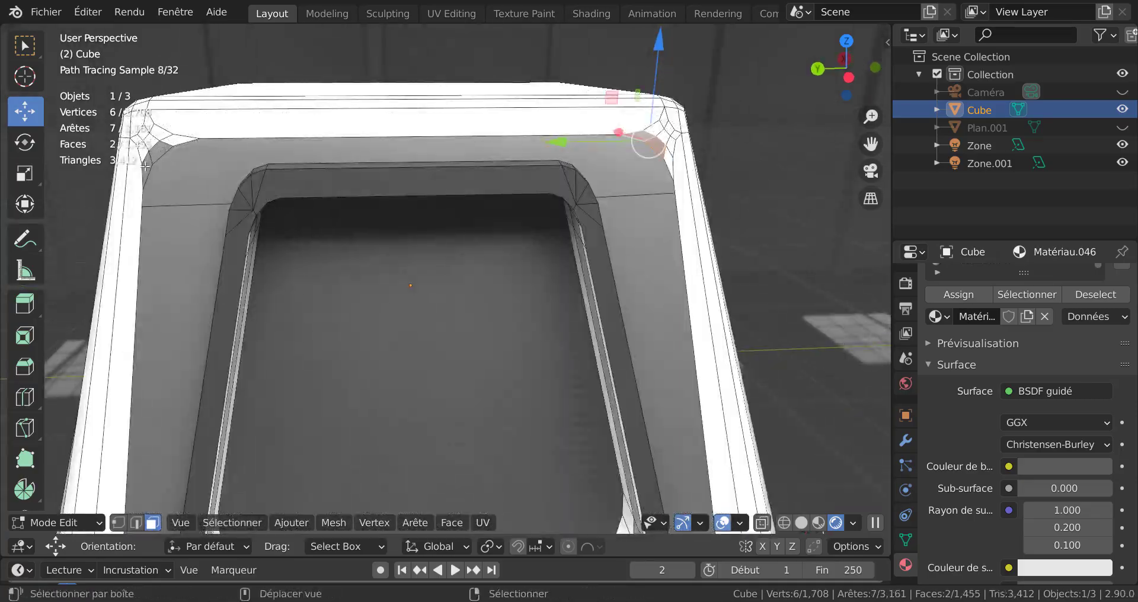
{"action": "right_click", "coordinate": [145, 166], "text": "shift"}
{"action": "right_click", "coordinate": [155, 149], "text": "shift"}
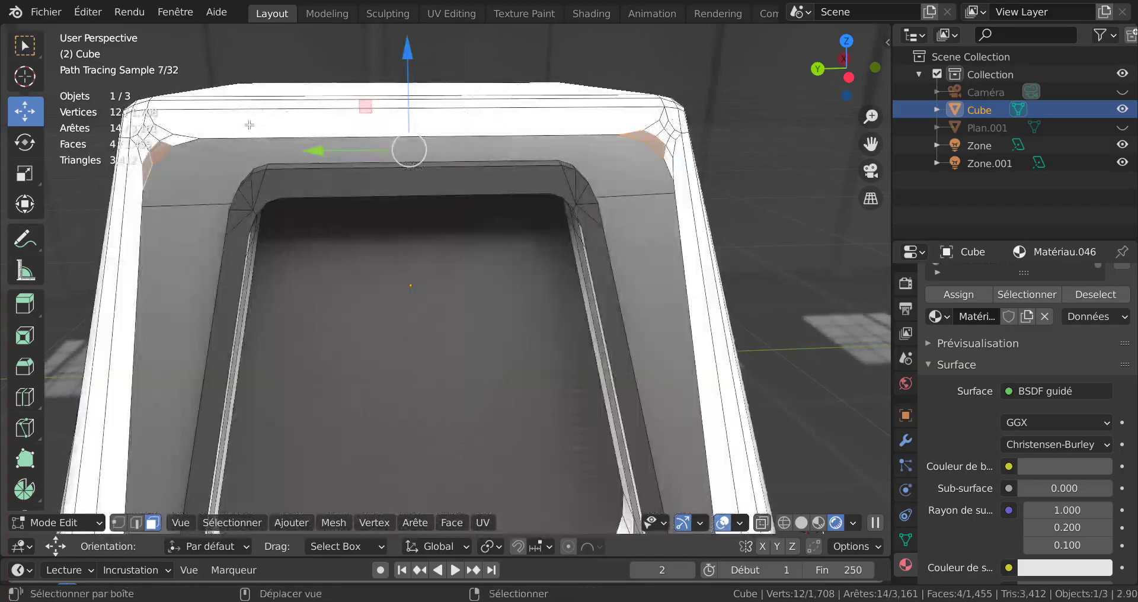
{"action": "right_click", "coordinate": [250, 125], "text": "shift"}
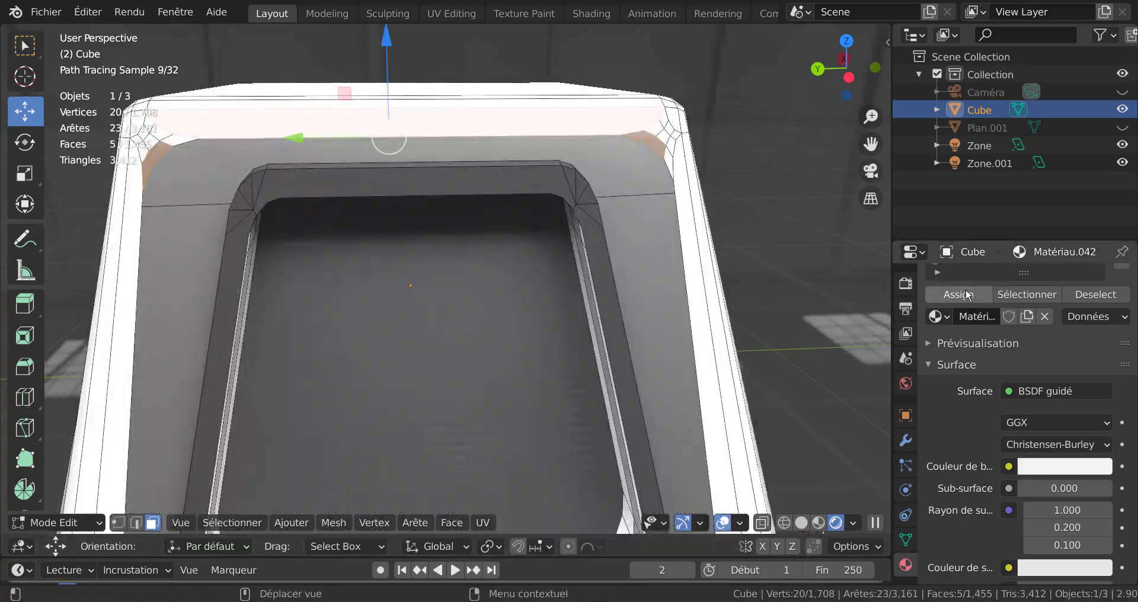
{"action": "left_click", "coordinate": [966, 295]}
Step: Check the front panel's rounded upper corners and the whole body in Object Mode
{"action": "key", "text": "Tab"}
{"action": "scroll", "coordinate": [804, 300], "scroll_direction": "down", "scroll_amount": 5}
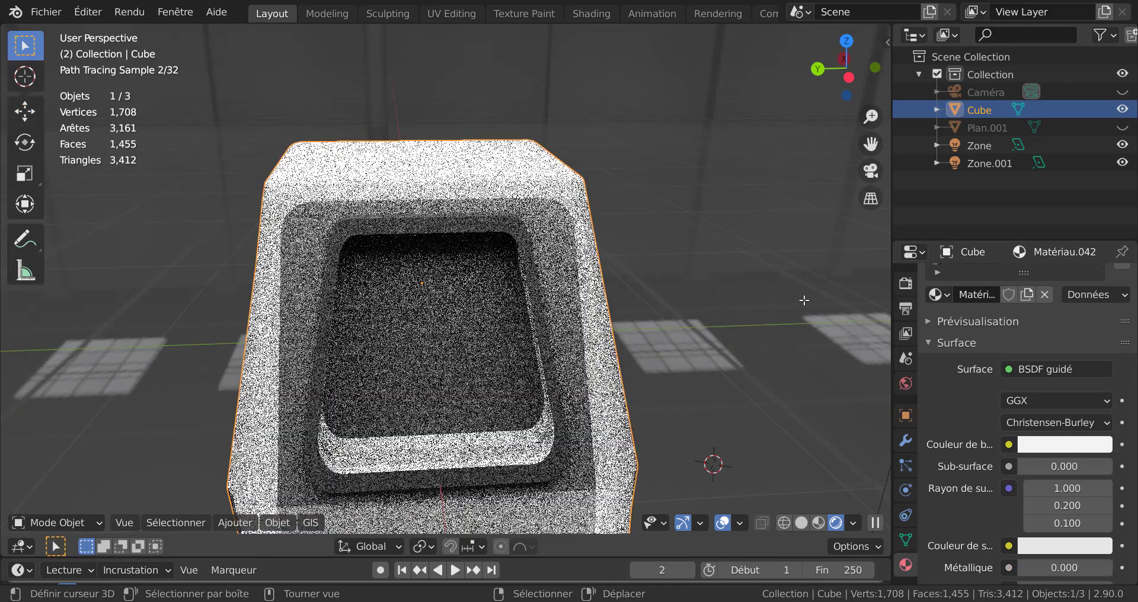
{"action": "scroll", "coordinate": [804, 301], "scroll_direction": "down", "scroll_amount": 1}
{"action": "scroll", "coordinate": [802, 300], "scroll_direction": "down", "scroll_amount": 2}
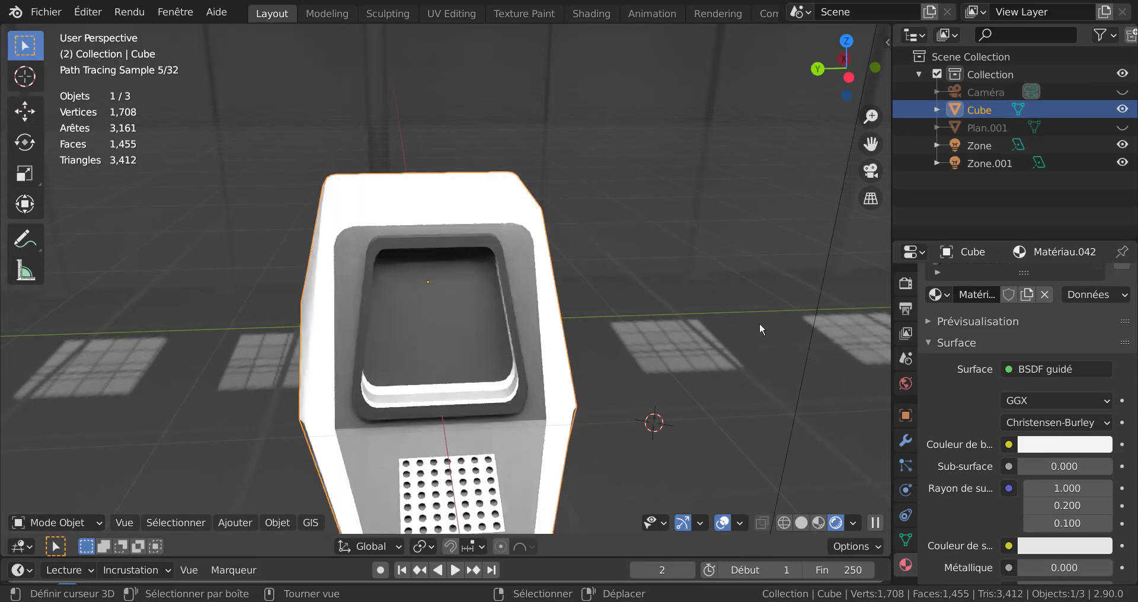
{"action": "mouse_move", "coordinate": [761, 329]}
{"action": "middle_mouse_down"}
{"action": "mouse_move", "coordinate": [735, 276]}
{"action": "mouse_move", "coordinate": [717, 311]}
{"action": "mouse_move", "coordinate": [701, 304]}
{"action": "middle_mouse_up"}
Step: Return to Edit Mode and select the four vertices along the curve of the front panel's upper right corner
{"action": "key", "text": "Tab"}
{"action": "scroll", "coordinate": [717, 310], "scroll_direction": "up", "scroll_amount": 2}
{"action": "mouse_move", "coordinate": [635, 269]}
{"action": "middle_mouse_down"}
{"action": "mouse_move", "coordinate": [581, 276]}
{"action": "mouse_move", "coordinate": [596, 257]}
{"action": "middle_mouse_up"}
{"action": "scroll", "coordinate": [596, 256], "scroll_direction": "up", "scroll_amount": 3}
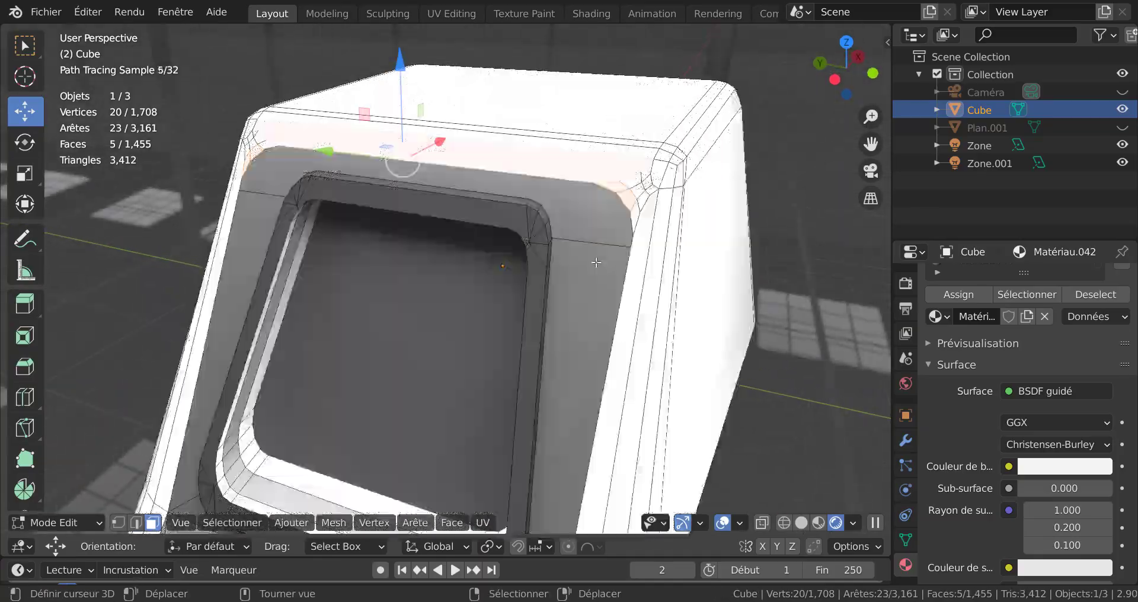
{"action": "left_click", "coordinate": [618, 212]}
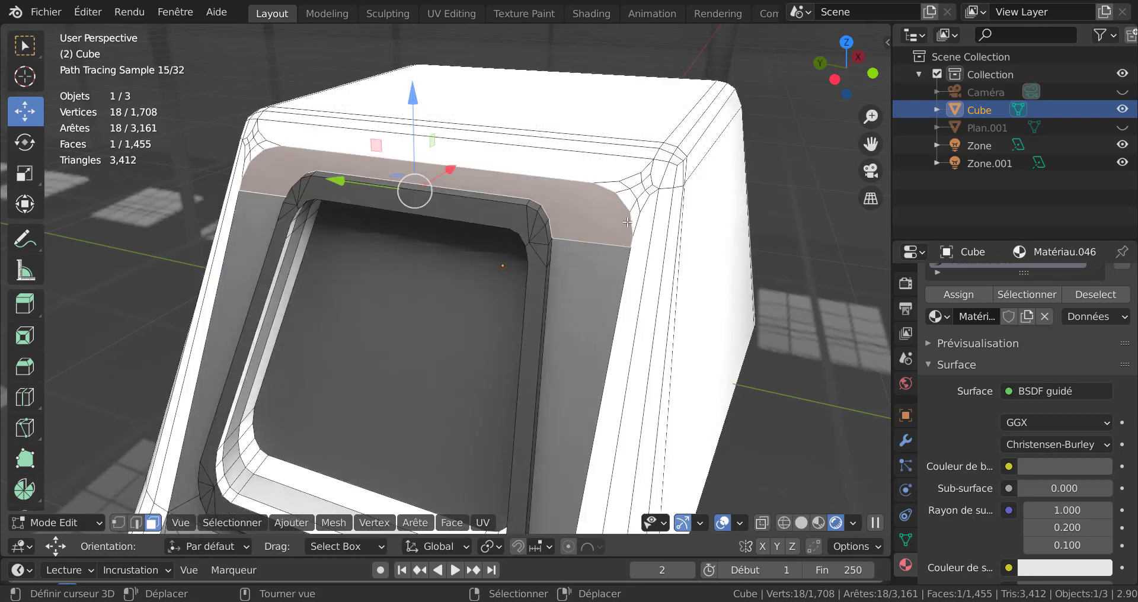
{"action": "key", "text": "1"}
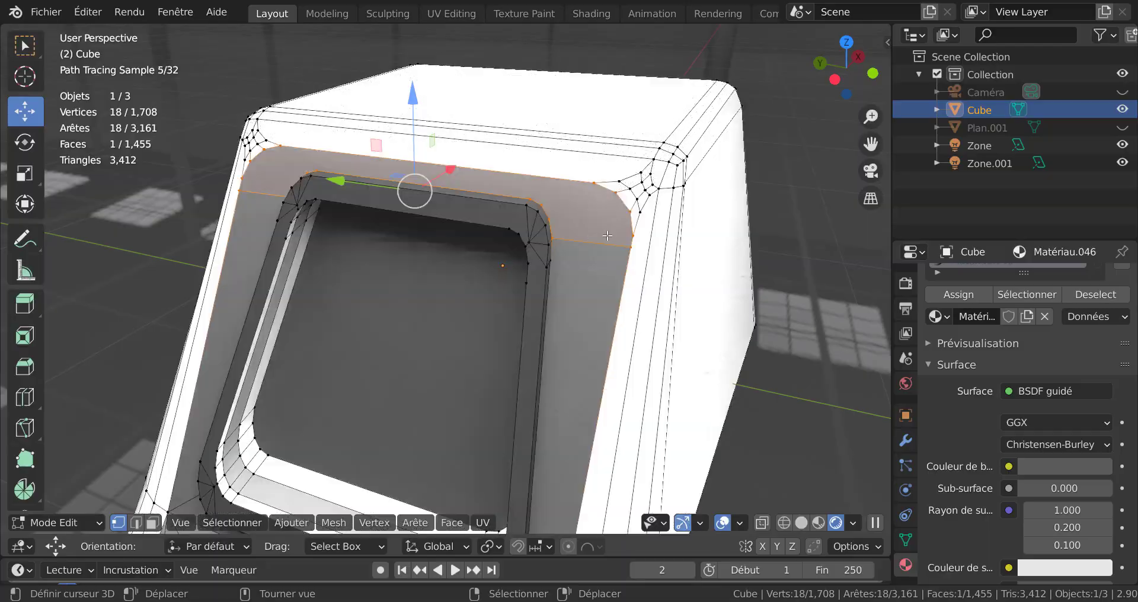
{"action": "right_click", "coordinate": [631, 235]}
{"action": "right_click", "coordinate": [630, 212], "text": "shift"}
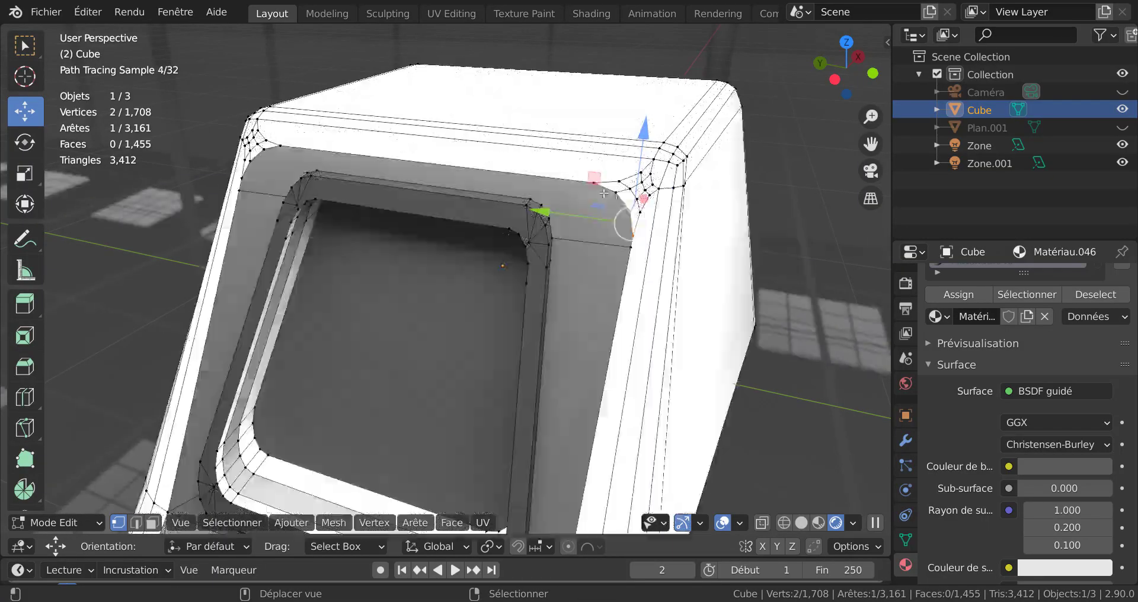
{"action": "right_click", "coordinate": [616, 193], "text": "shift"}
{"action": "right_click", "coordinate": [595, 186], "text": "shift"}
{"action": "middle_click_drag", "start_coordinate": [594, 187], "coordinate": [647, 187]}
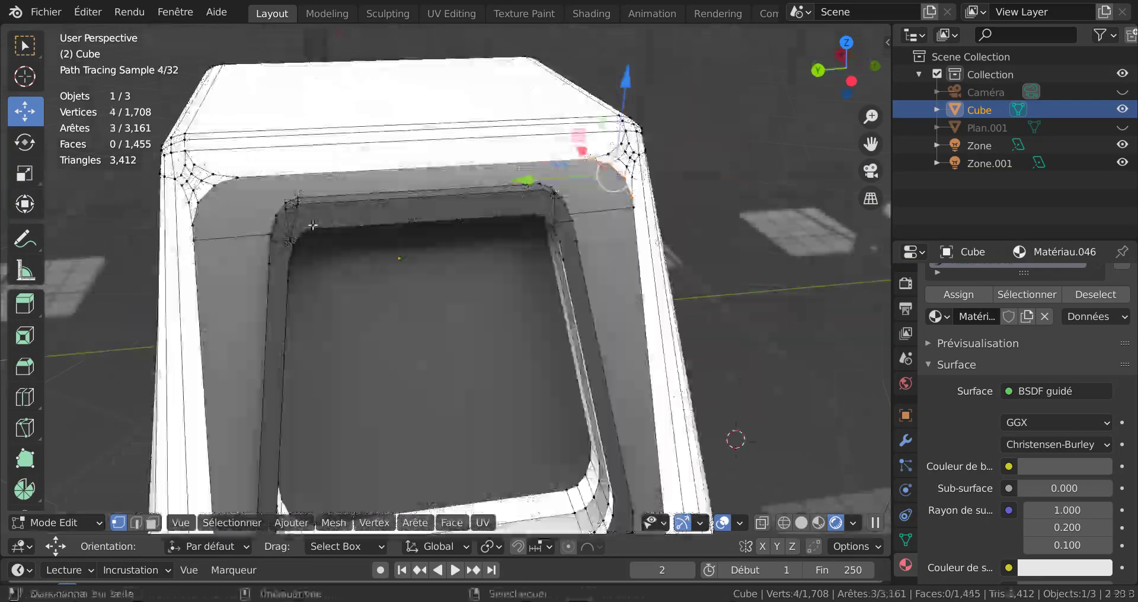
Step: Extend the selection with the upper left corner's curve vertices and the cut endpoints on both of the panel's side edges
{"action": "right_click", "coordinate": [239, 183], "text": "shift"}
{"action": "right_click", "coordinate": [216, 189], "text": "shift"}
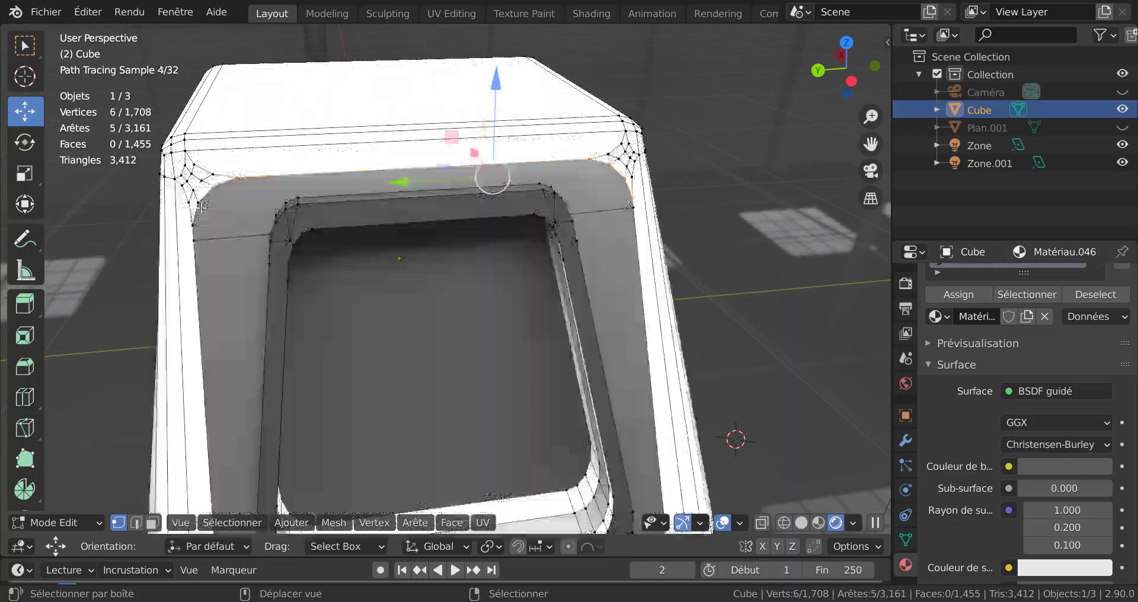
{"action": "right_click", "coordinate": [198, 207], "text": "shift"}
{"action": "right_click", "coordinate": [196, 232], "text": "shift"}
{"action": "right_click", "coordinate": [193, 244], "text": "shift"}
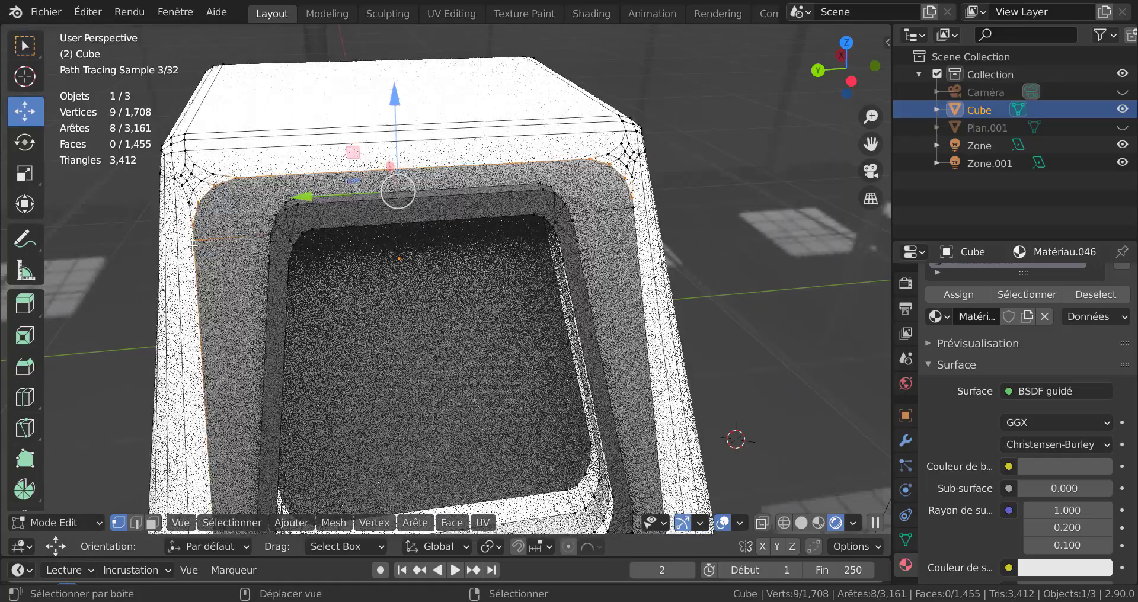
{"action": "right_click", "coordinate": [638, 211], "text": "shift"}
{"action": "middle_click_drag", "start_coordinate": [638, 212], "coordinate": [812, 301]}
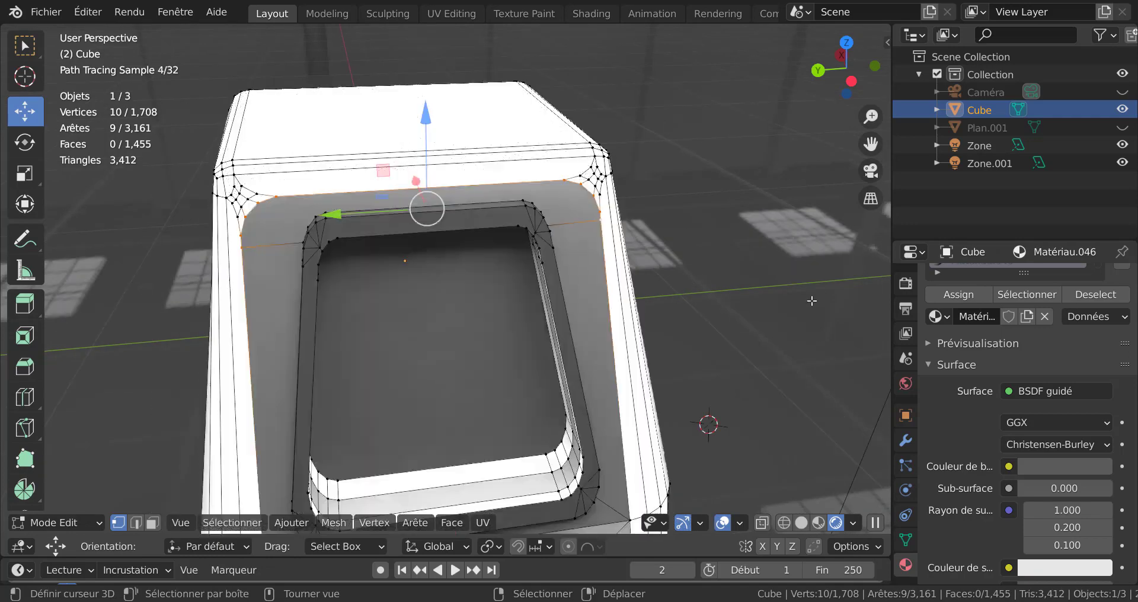
{"action": "left_click", "coordinate": [490, 546]}
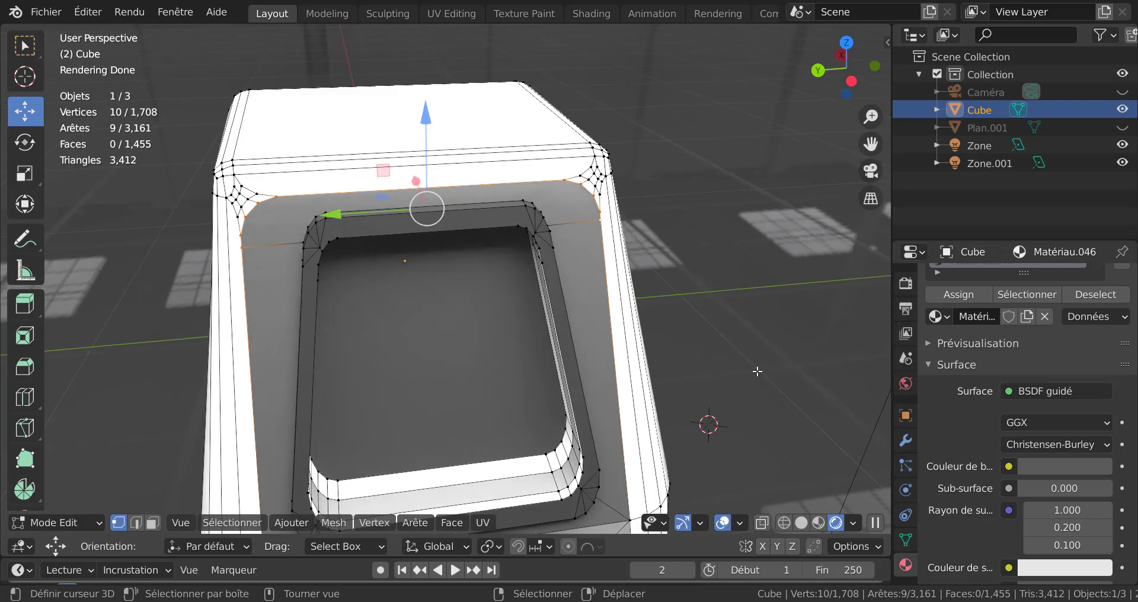
Step: Scale the selected panel outline vertices inward along the Y axis to narrow the front panel, and return to Object Mode
{"action": "key", "text": "s"}
{"action": "key", "text": "y"}
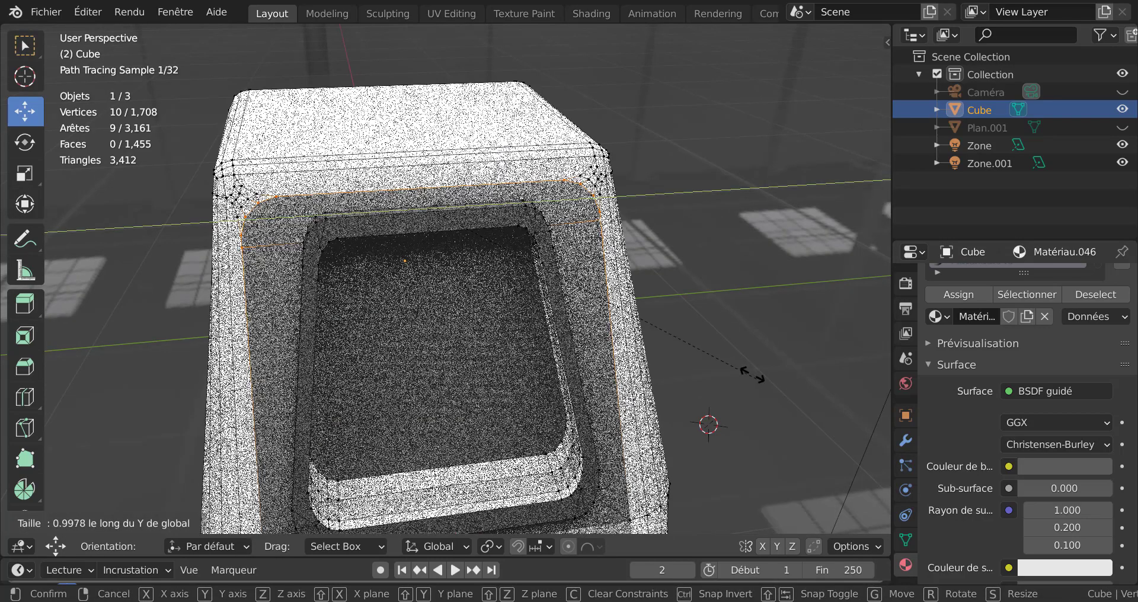
{"action": "left_click", "coordinate": [716, 323]}
{"action": "key", "text": "Tab"}
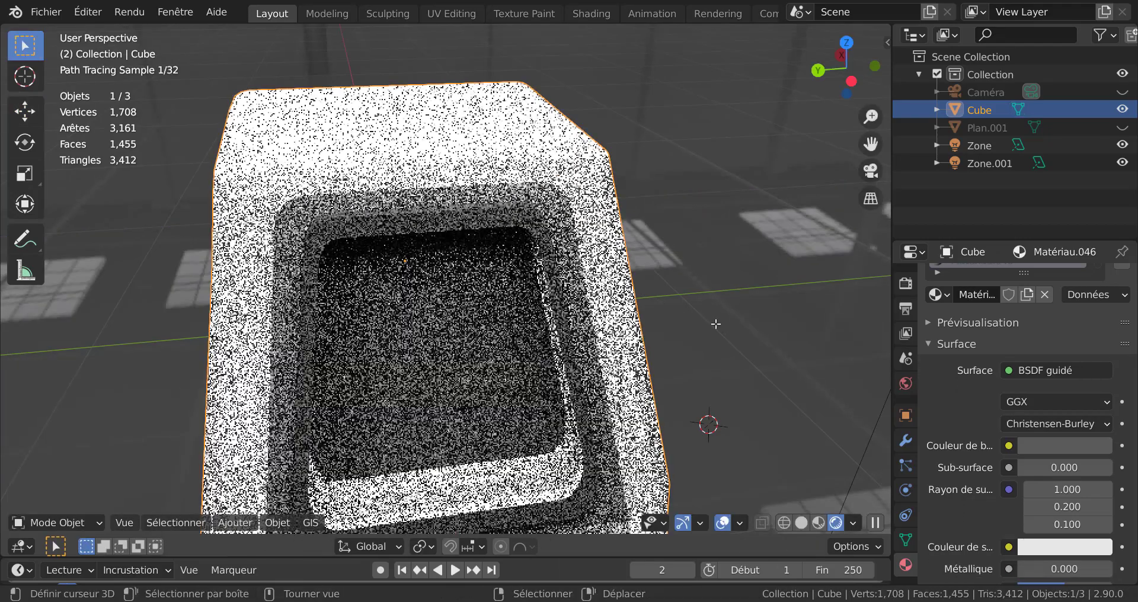
{"action": "middle_click_drag", "start_coordinate": [710, 347], "coordinate": [646, 387]}
{"action": "scroll", "coordinate": [614, 372], "scroll_direction": "down", "scroll_amount": 3}
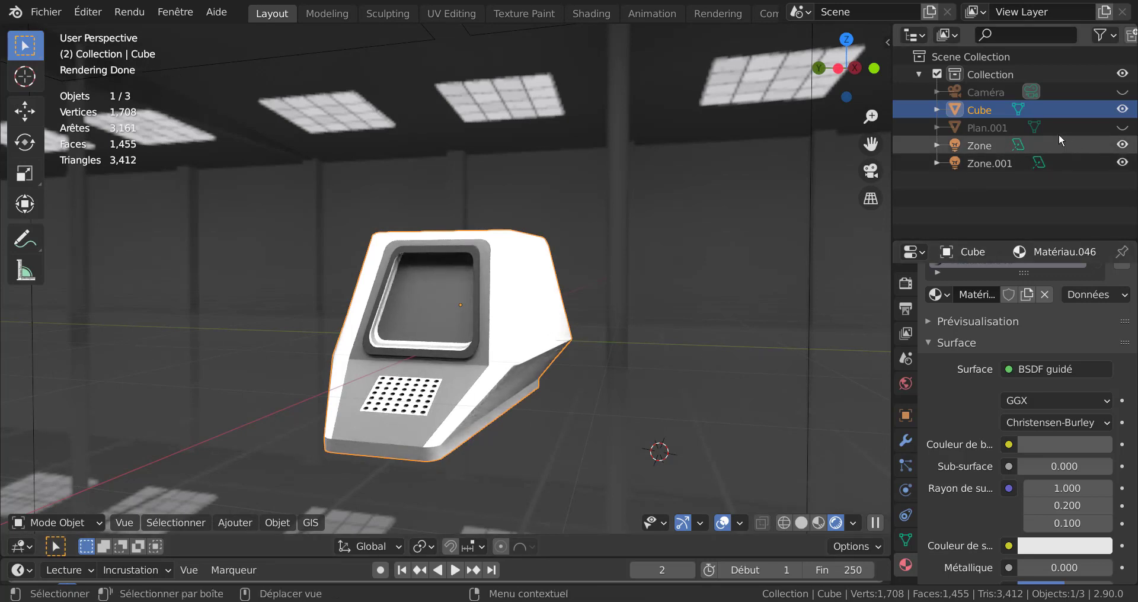
Step: Show Plan.001 and compare the body's shape and materials with the two armed modules beside it
{"action": "left_click", "coordinate": [1122, 127]}
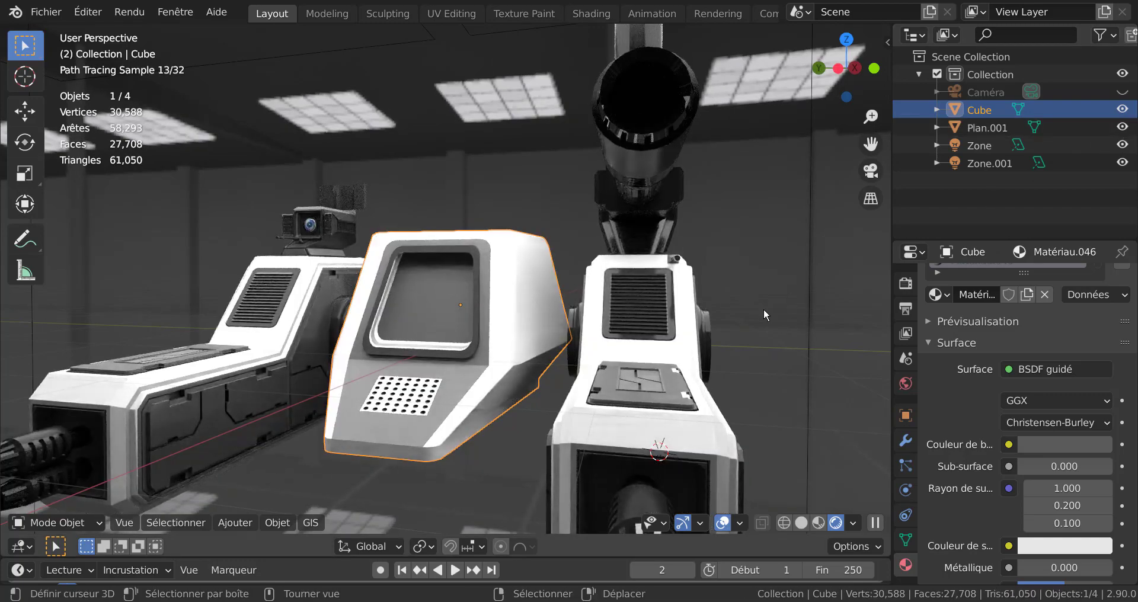
{"action": "scroll", "coordinate": [764, 308], "scroll_direction": "down", "scroll_amount": 3}
{"action": "mouse_move", "coordinate": [635, 414]}
{"action": "middle_mouse_down"}
{"action": "mouse_move", "coordinate": [718, 407]}
{"action": "mouse_move", "coordinate": [612, 403]}
{"action": "mouse_move", "coordinate": [613, 415]}
{"action": "middle_mouse_up"}
{"action": "left_click", "coordinate": [585, 450]}
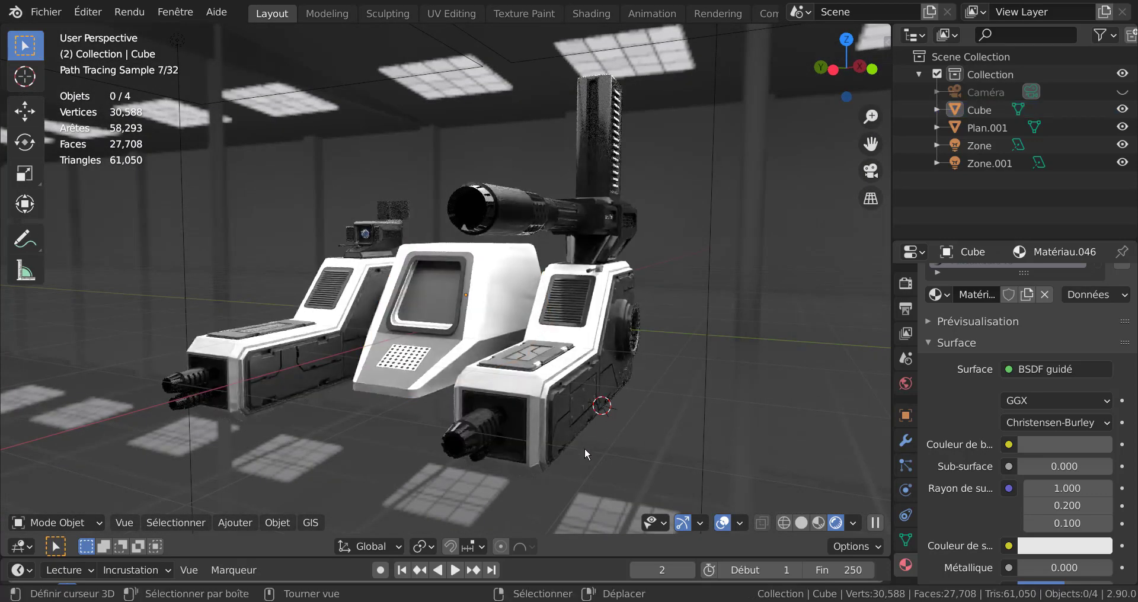
{"action": "scroll", "coordinate": [364, 444], "scroll_direction": "up", "scroll_amount": 2}
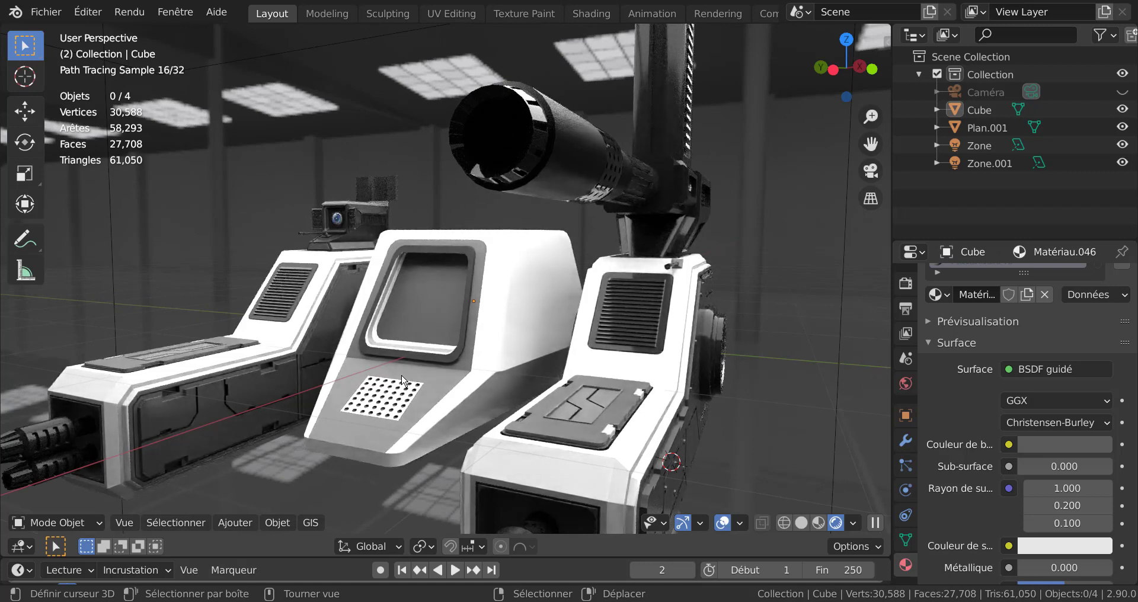
{"action": "left_click", "coordinate": [442, 371]}
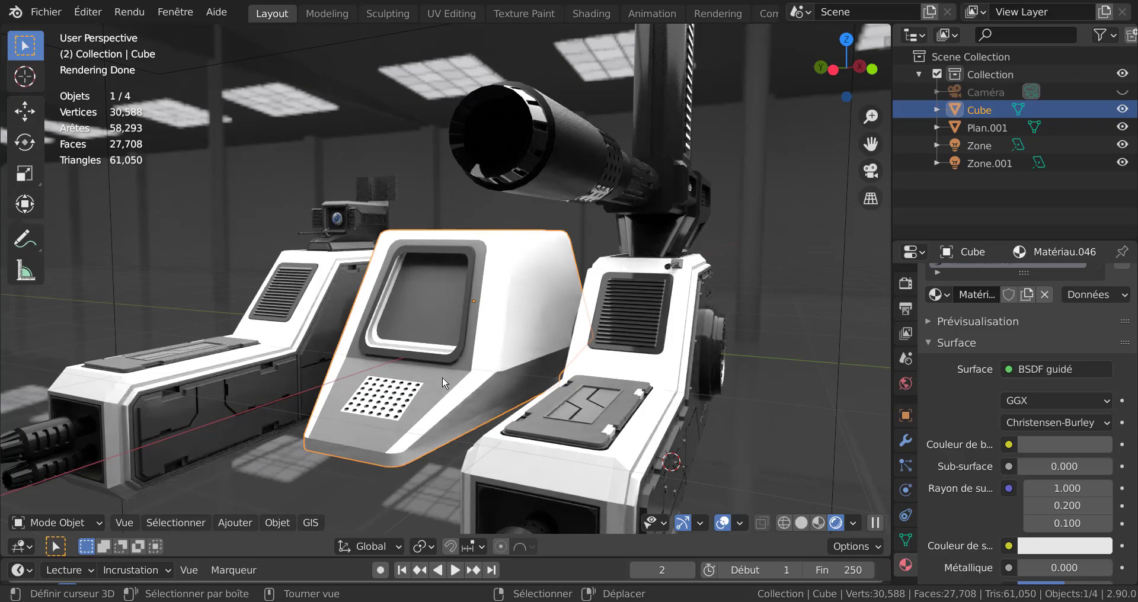
{"action": "key", "text": "Tab"}
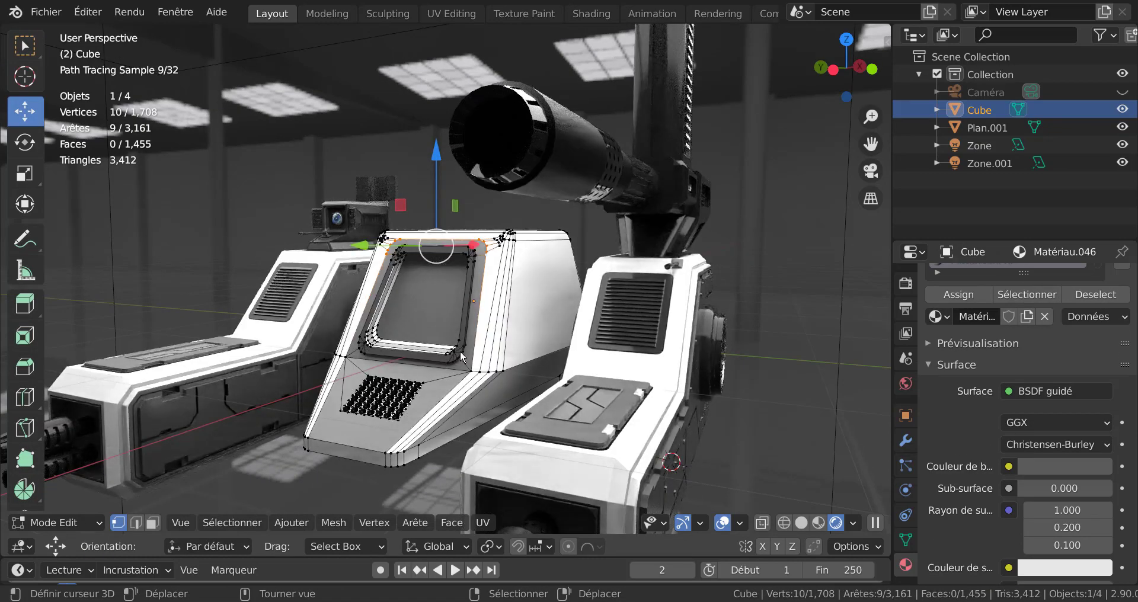
{"action": "key", "text": "Tab"}
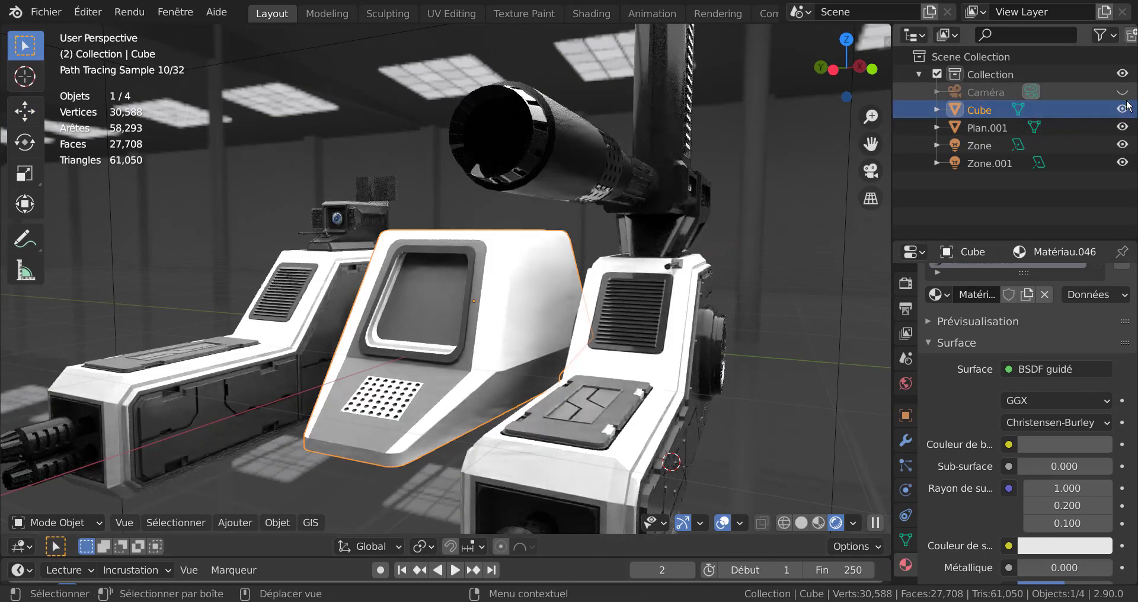
Step: Hide Plan.001 again and leave only the Cube body shown with the lights
{"action": "left_click", "coordinate": [1122, 109]}
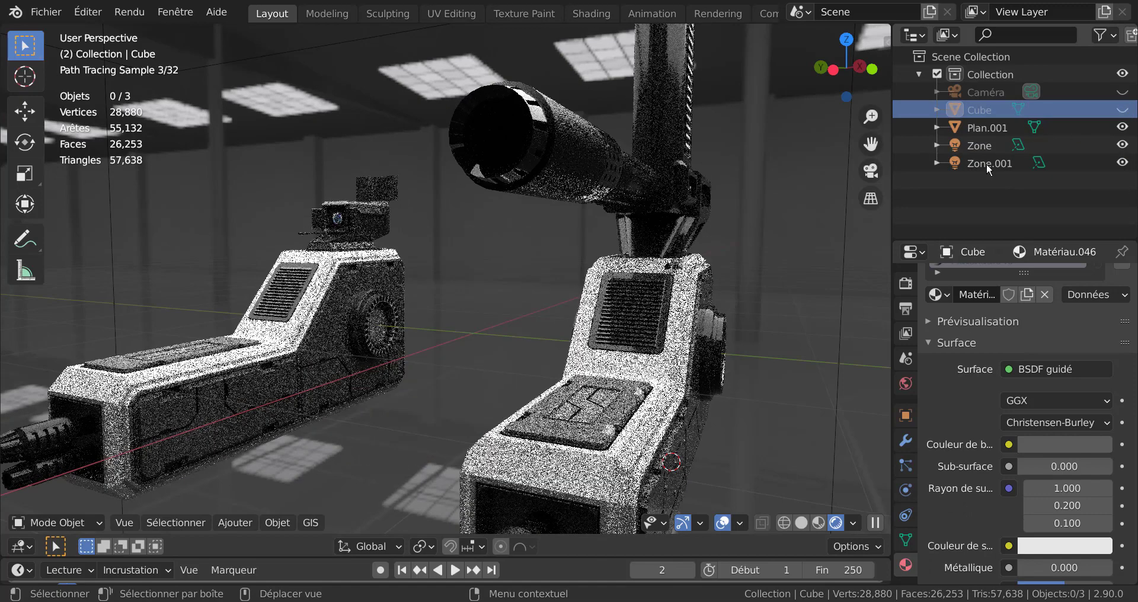
{"action": "left_click", "coordinate": [1122, 127]}
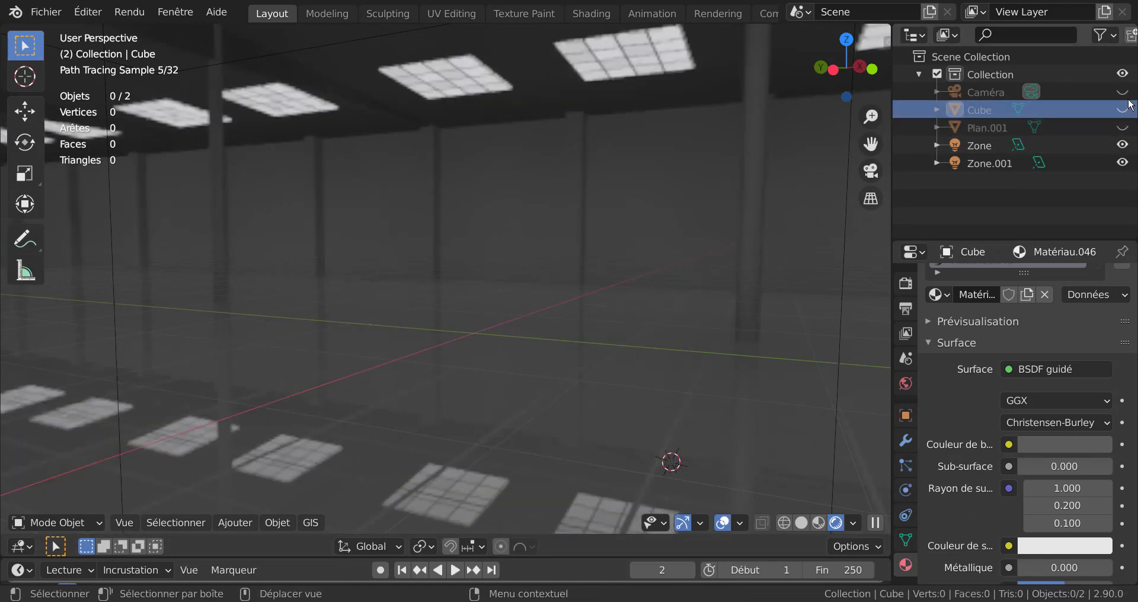
{"action": "left_click", "coordinate": [1122, 109]}
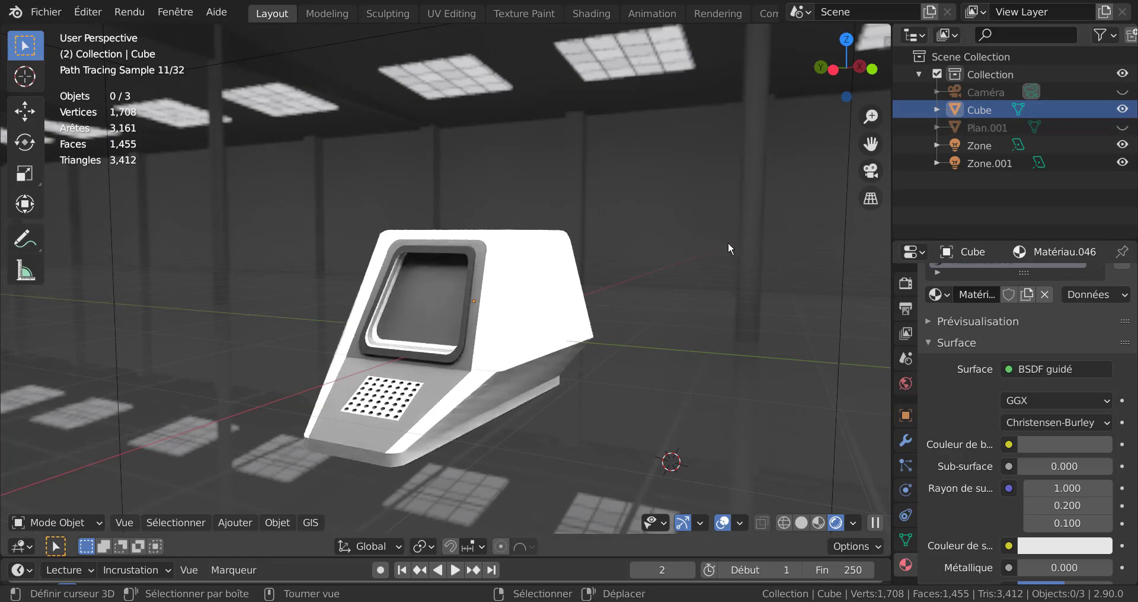
Step: Select the body's entire mesh in Edit Mode and check its normals with the face orientation overlay
{"action": "key", "text": "Tab"}
{"action": "key", "text": "a"}
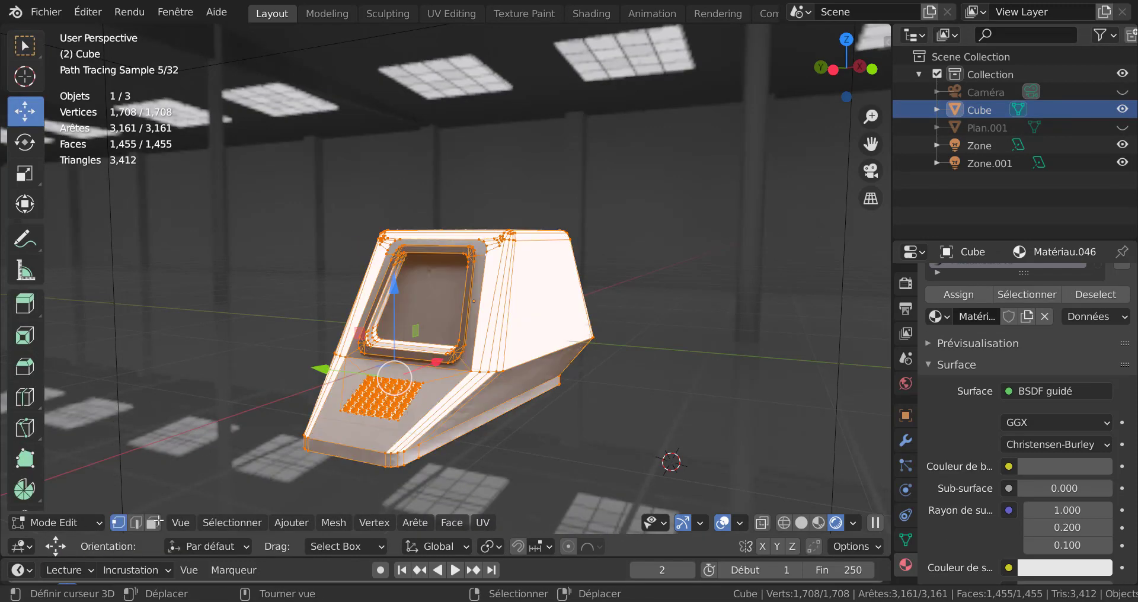
{"action": "key", "text": "q"}
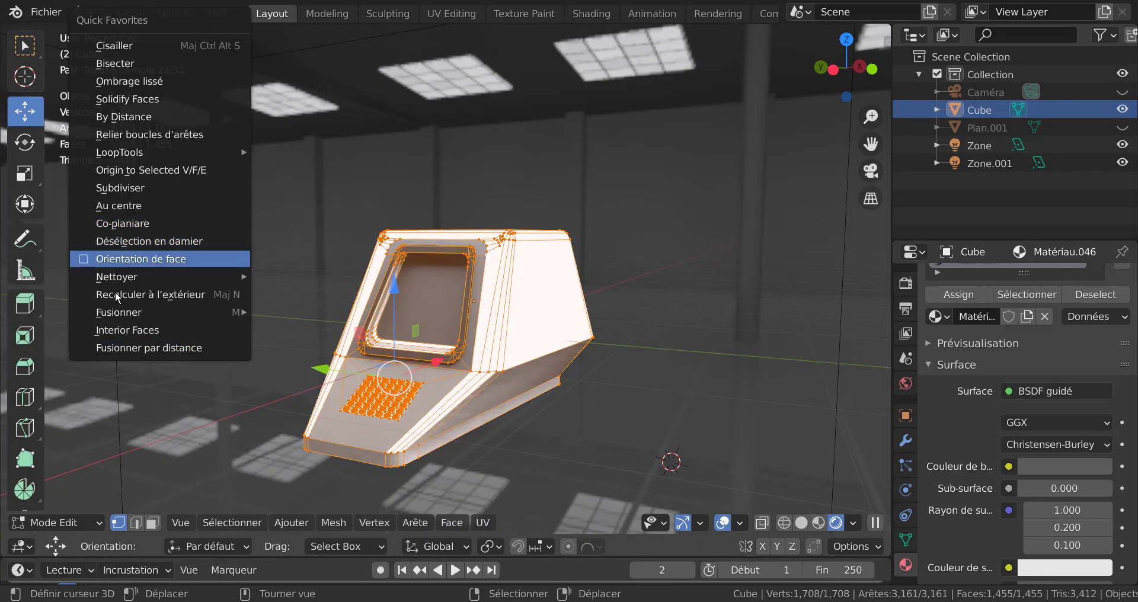
{"action": "left_click", "coordinate": [114, 260]}
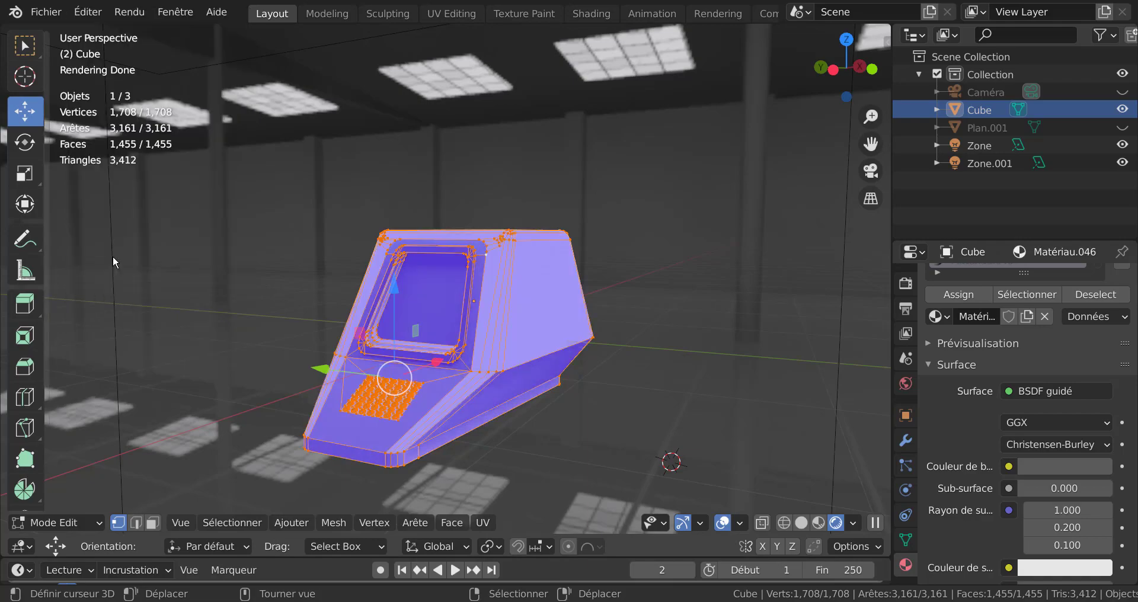
{"action": "middle_click_drag", "start_coordinate": [651, 363], "coordinate": [616, 367]}
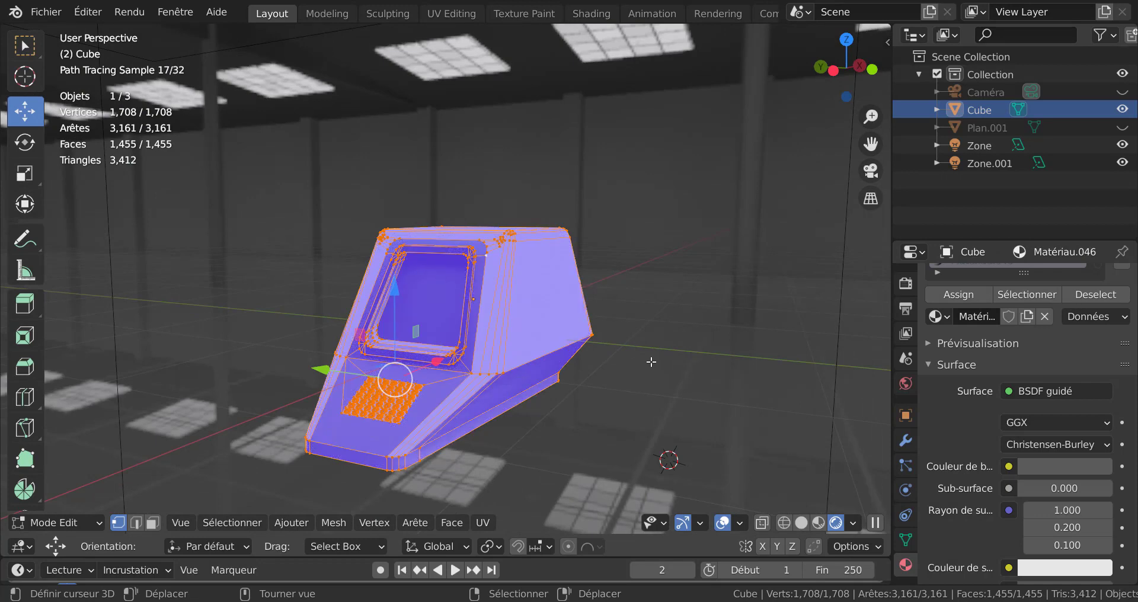
{"action": "key", "text": "q"}
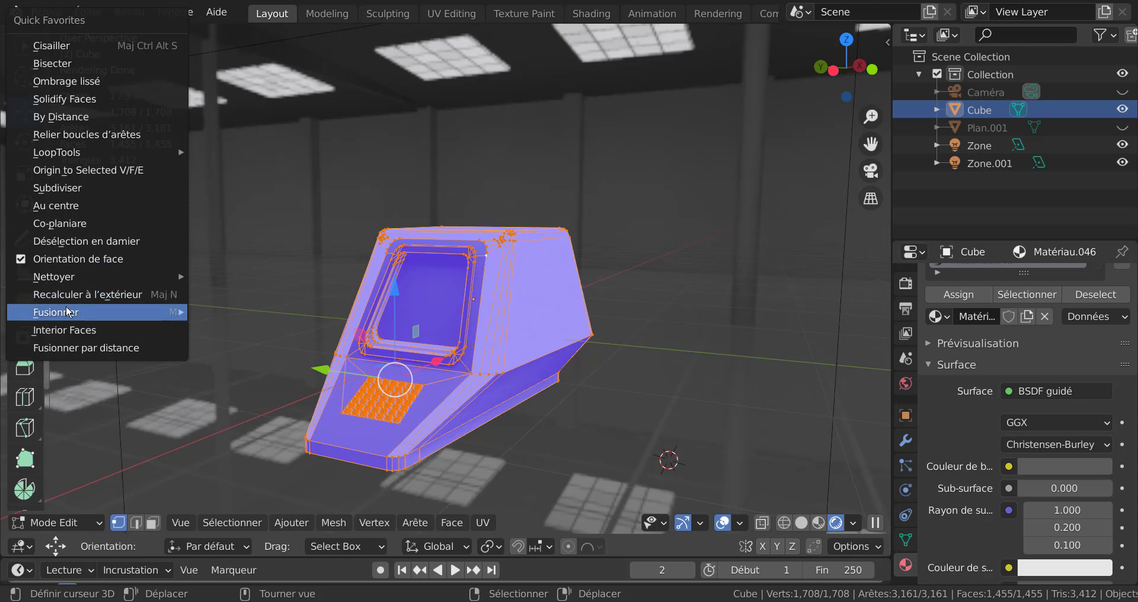
{"action": "left_click", "coordinate": [77, 259]}
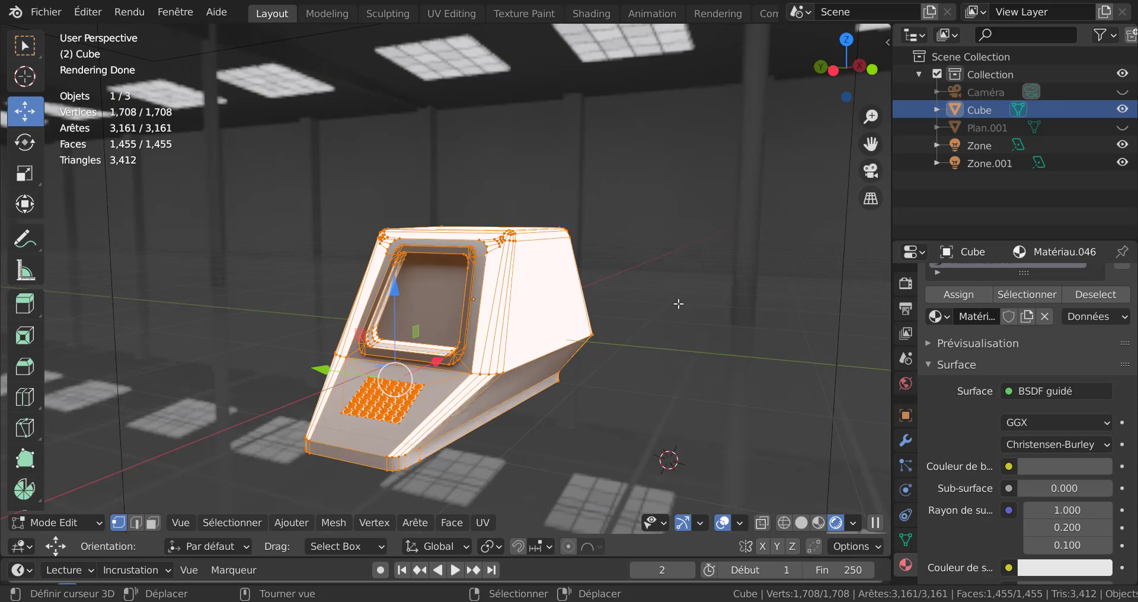
Step: Merge the body's overlapping vertices by distance at 0.0001 m and return to Object Mode
{"action": "key", "text": "q"}
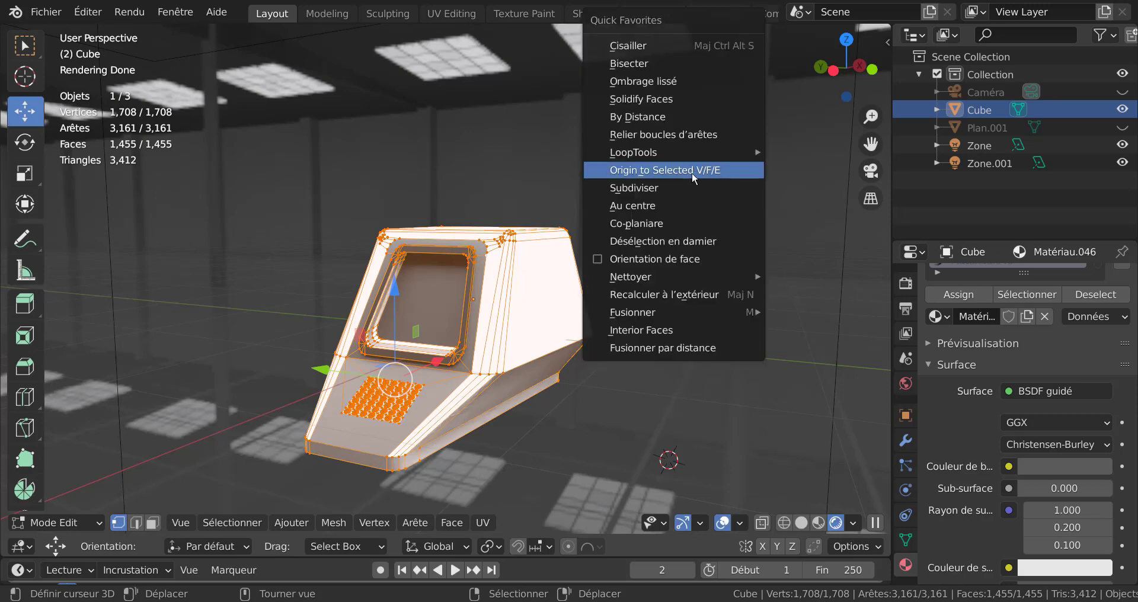
{"action": "left_click", "coordinate": [675, 348]}
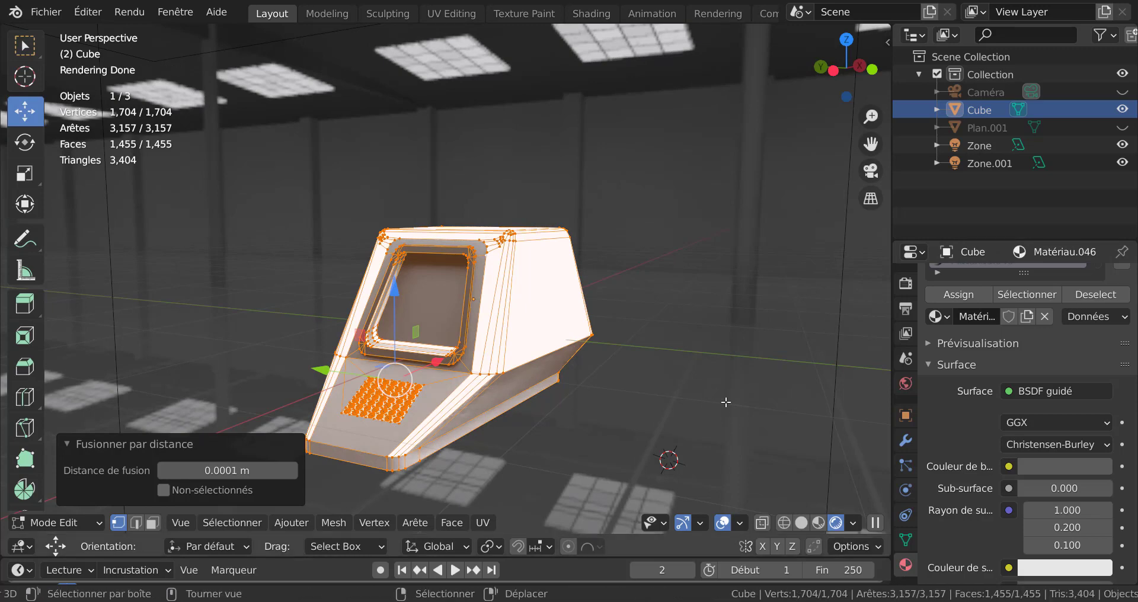
{"action": "key", "text": "Tab"}
{"action": "middle_click_drag", "start_coordinate": [546, 453], "coordinate": [720, 422]}
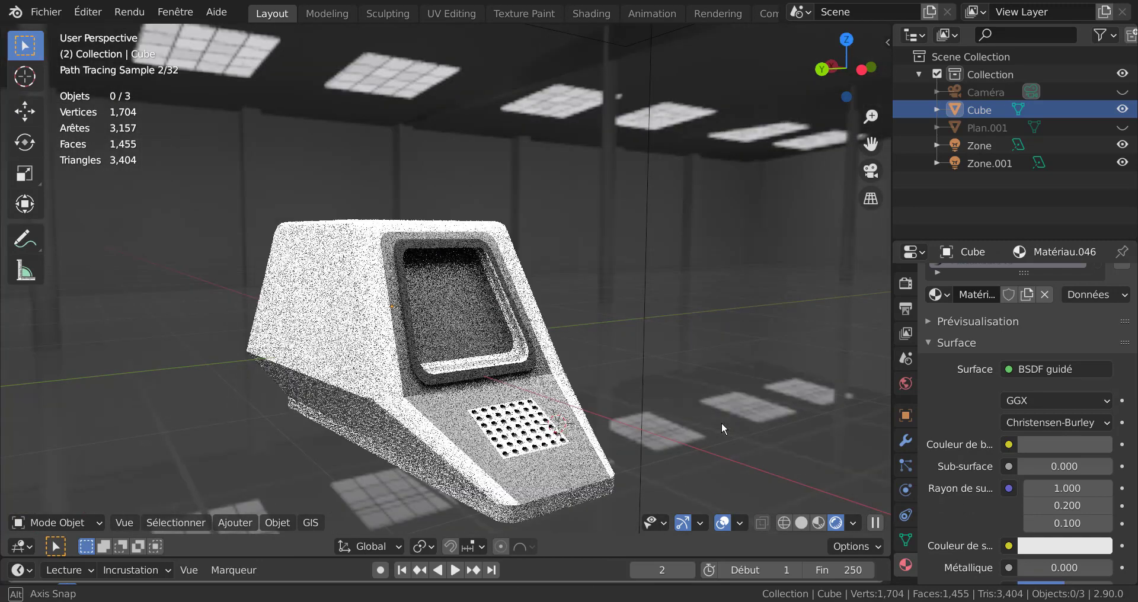
Step: Switch to Solid shading and examine the body's rounded upper front corner in both Object and Edit Mode
{"action": "left_click", "coordinate": [803, 522]}
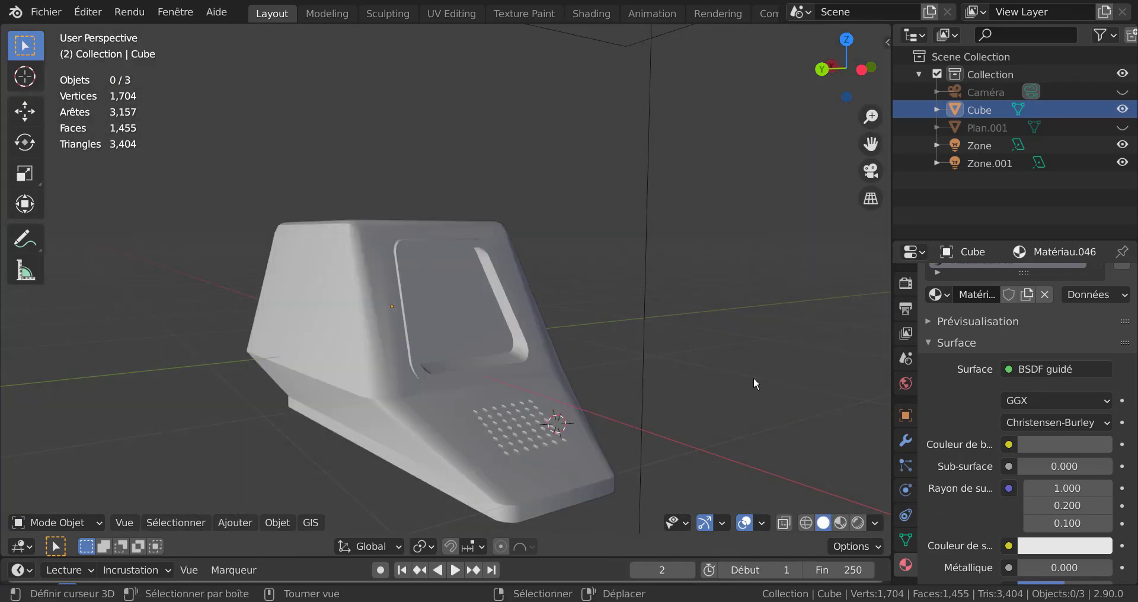
{"action": "middle_click_drag", "start_coordinate": [754, 379], "coordinate": [525, 451]}
{"action": "scroll", "coordinate": [557, 375], "scroll_direction": "up", "scroll_amount": 3}
{"action": "key", "text": "Tab"}
{"action": "scroll", "coordinate": [593, 311], "scroll_direction": "up", "scroll_amount": 4}
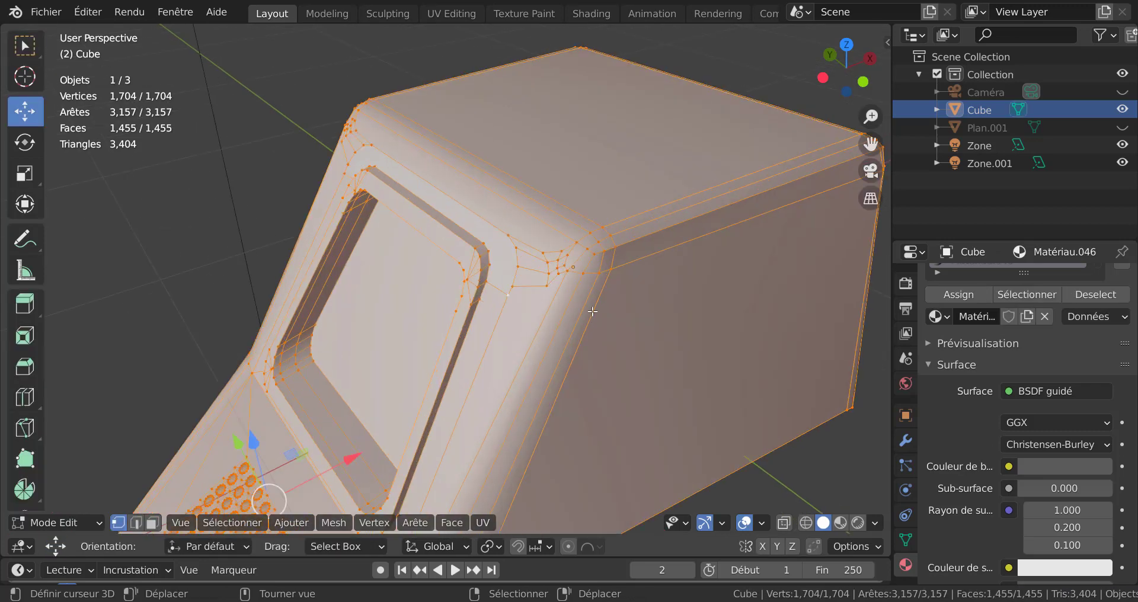
{"action": "mouse_move", "coordinate": [607, 243]}
{"action": "middle_mouse_down"}
{"action": "mouse_move", "coordinate": [590, 297]}
{"action": "mouse_move", "coordinate": [486, 320]}
{"action": "mouse_move", "coordinate": [538, 323]}
{"action": "middle_mouse_up"}
{"action": "key", "text": "Tab"}
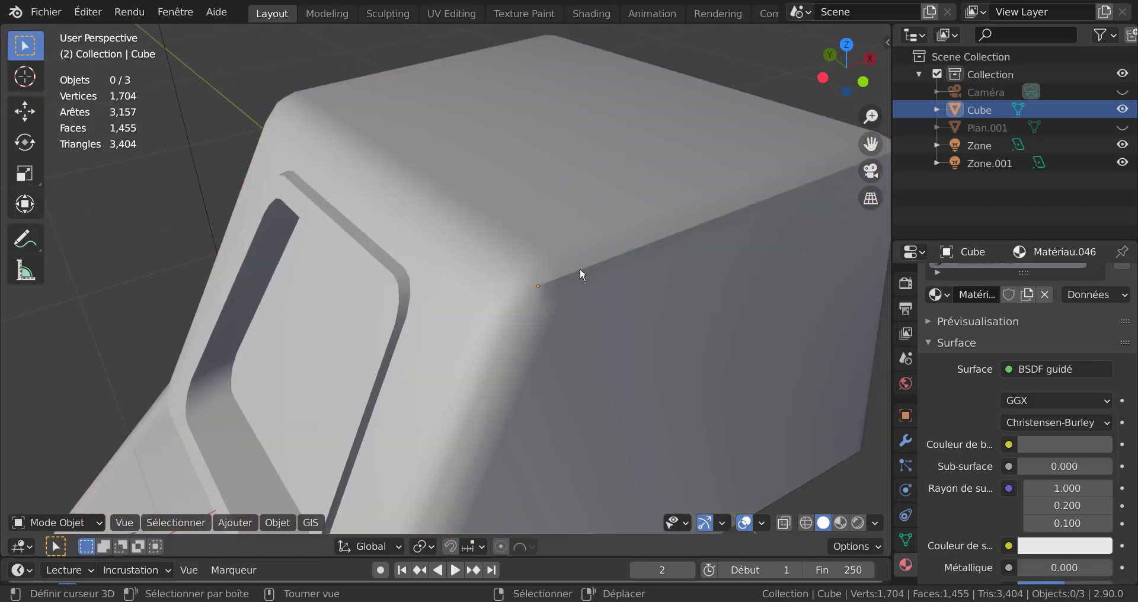
{"action": "scroll", "coordinate": [510, 277], "scroll_direction": "down", "scroll_amount": 5}
{"action": "middle_click_drag", "start_coordinate": [510, 276], "coordinate": [628, 287]}
{"action": "scroll", "coordinate": [660, 270], "scroll_direction": "up", "scroll_amount": 1}
{"action": "key", "text": "Tab"}
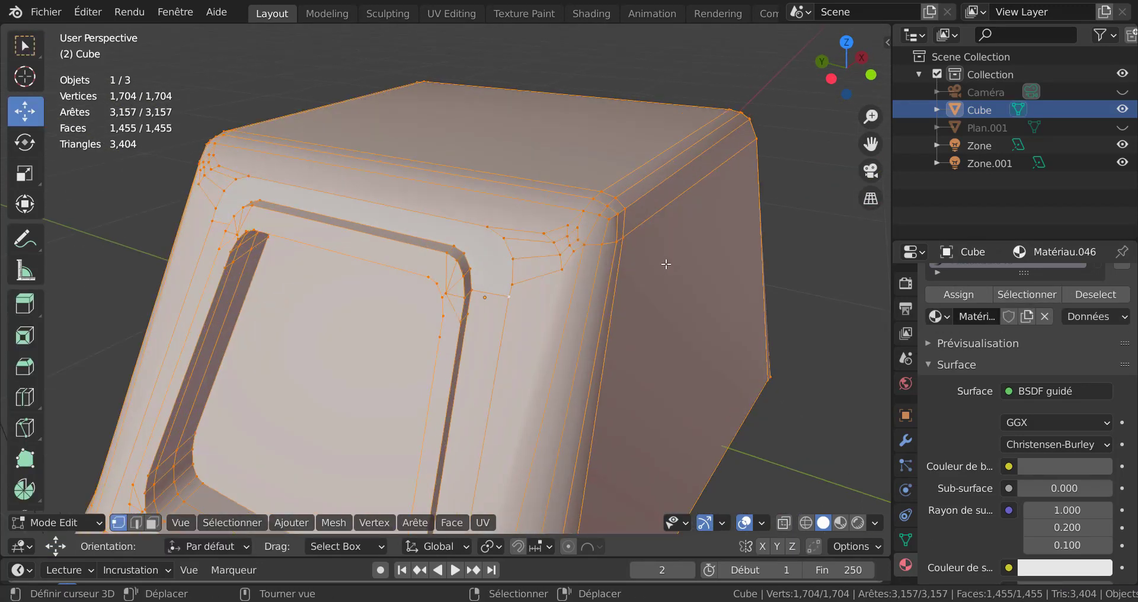
Step: Try to slide the central vertex of the upper front corner's bevel along its edge by a factor of 0.32
{"action": "middle_click_drag", "start_coordinate": [646, 249], "coordinate": [471, 287], "text": "shift"}
{"action": "scroll", "coordinate": [460, 285], "scroll_direction": "up", "scroll_amount": 2}
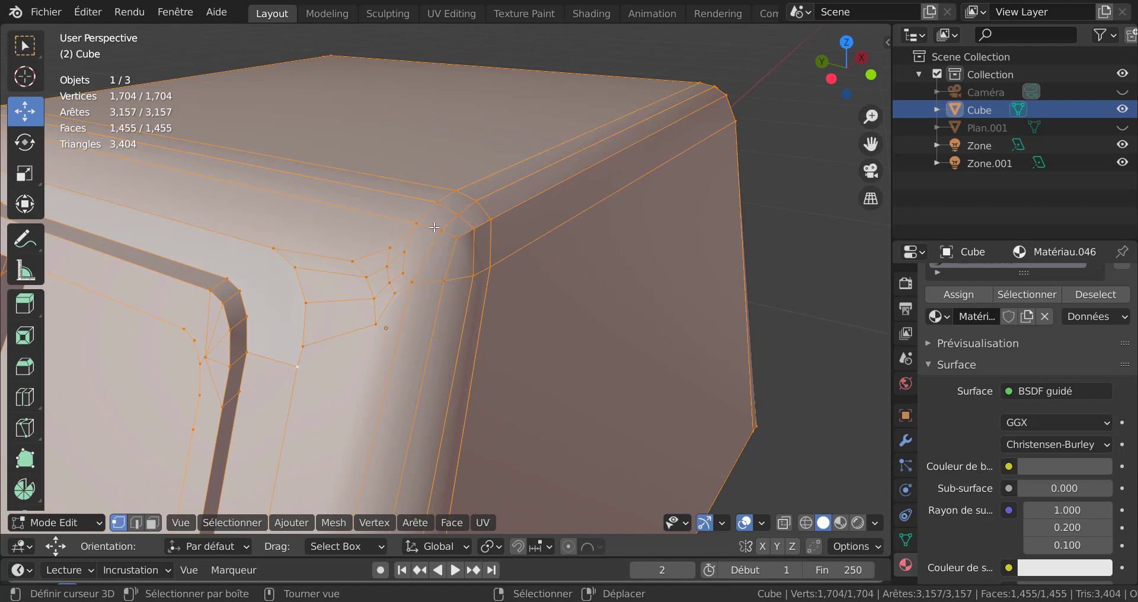
{"action": "left_click", "coordinate": [454, 235]}
{"action": "scroll", "coordinate": [512, 325], "scroll_direction": "down", "scroll_amount": 1}
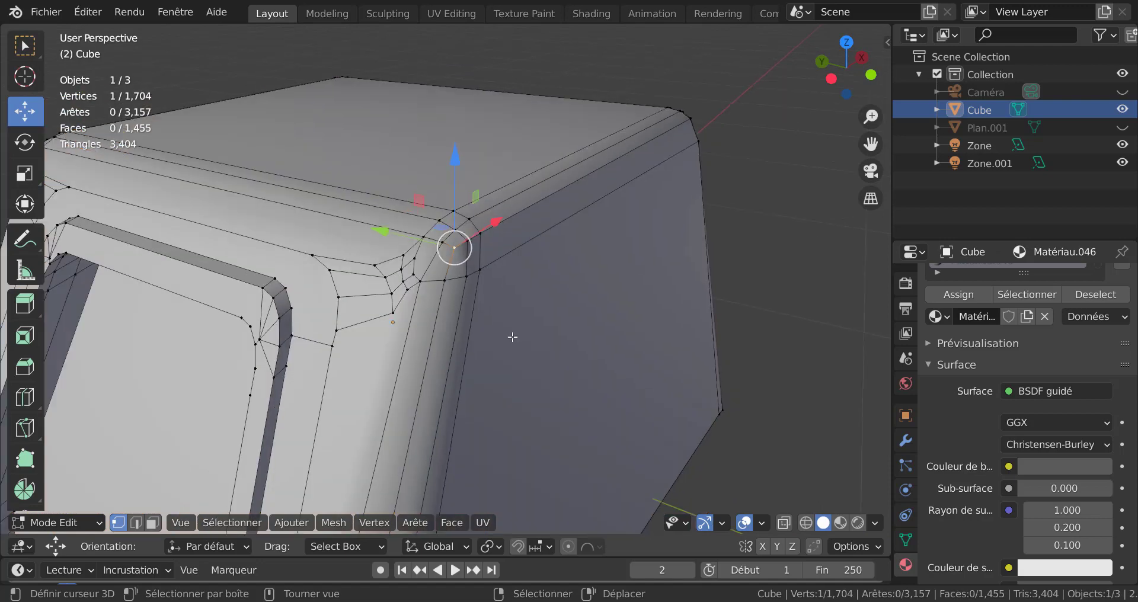
{"action": "key", "text": "shift+v"}
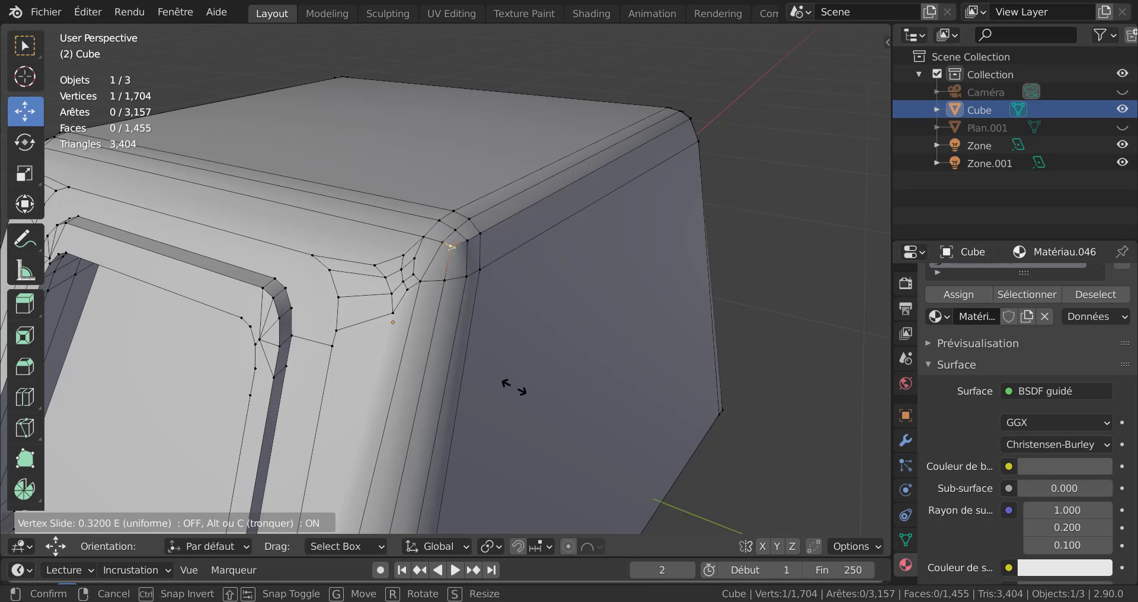
{"action": "left_click", "coordinate": [514, 388]}
{"action": "key", "text": "Tab"}
{"action": "key", "text": "Tab"}
{"action": "middle_click_drag", "start_coordinate": [499, 274], "coordinate": [514, 335]}
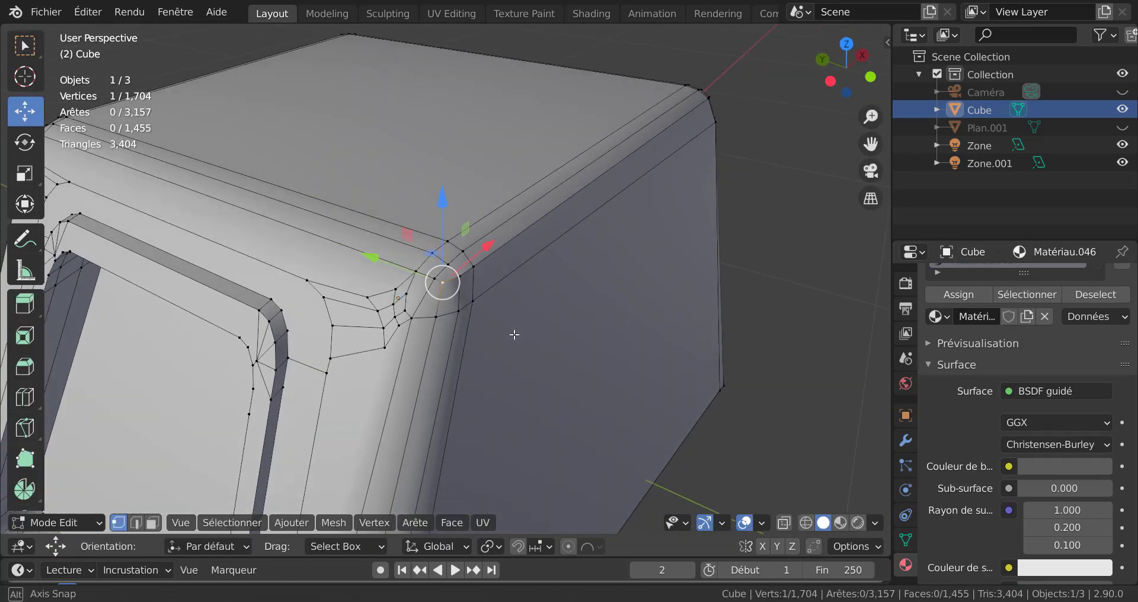
Step: Try to slide the same corner vertex towards the side face by a factor of about 0.41, and check the shading
{"action": "key", "text": "shift+v"}
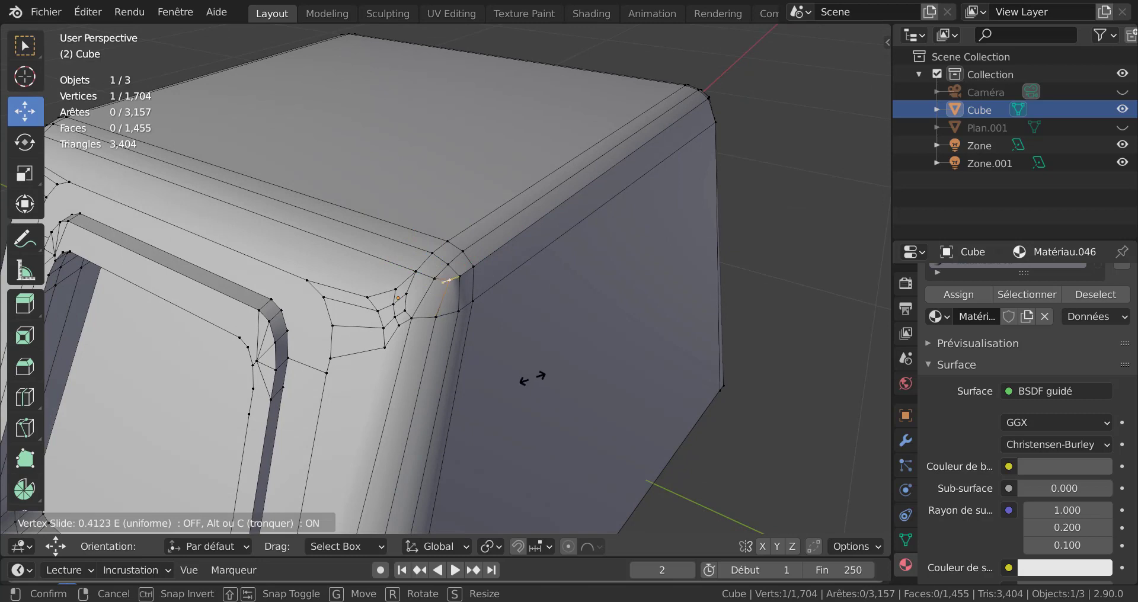
{"action": "left_click", "coordinate": [529, 380]}
{"action": "key", "text": "Tab"}
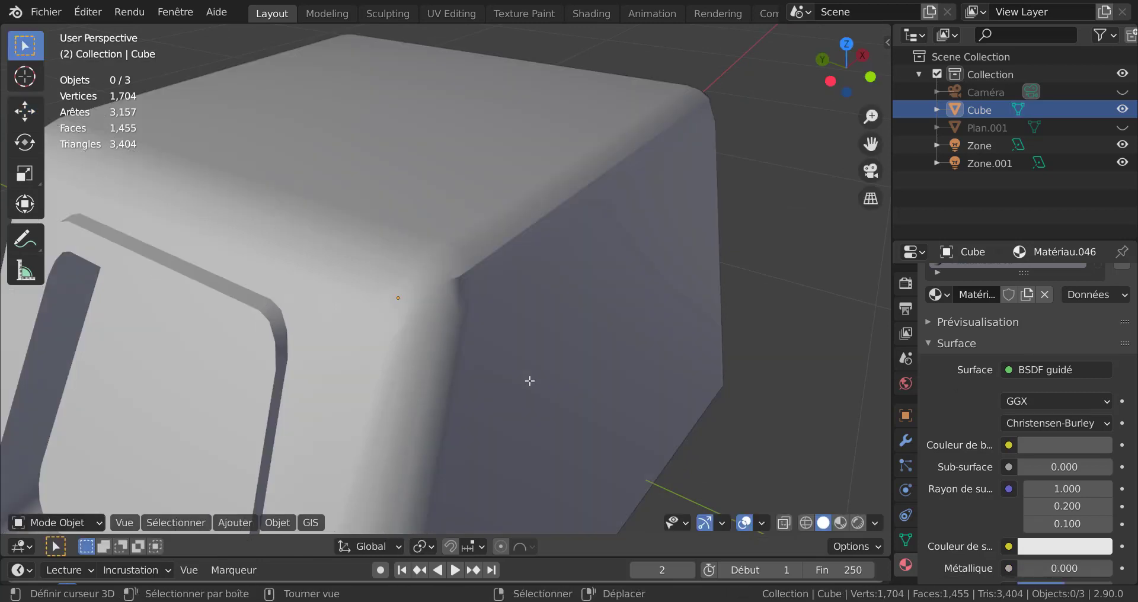
{"action": "key", "text": "Tab"}
{"action": "scroll", "coordinate": [526, 365], "scroll_direction": "up", "scroll_amount": 1}
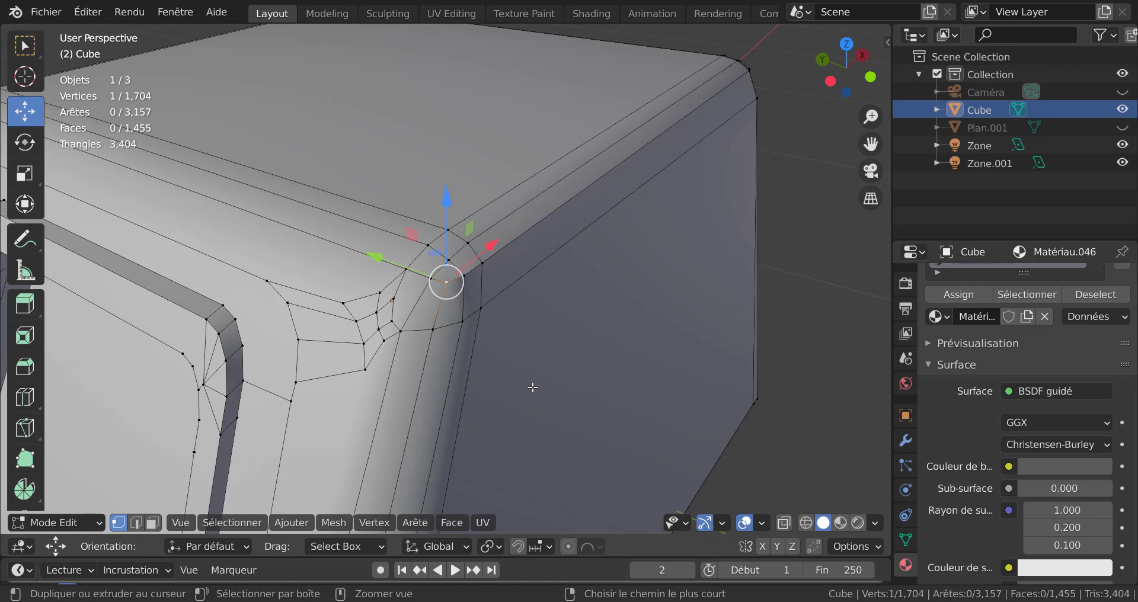
Step: Undo both slides of the corner vertex
{"action": "key", "text": "ctrl+z"}
{"action": "key", "text": "ctrl+z"}
{"action": "key", "text": "ctrl+z"}
{"action": "key", "text": "ctrl+z"}
{"action": "key", "text": "ctrl+z"}
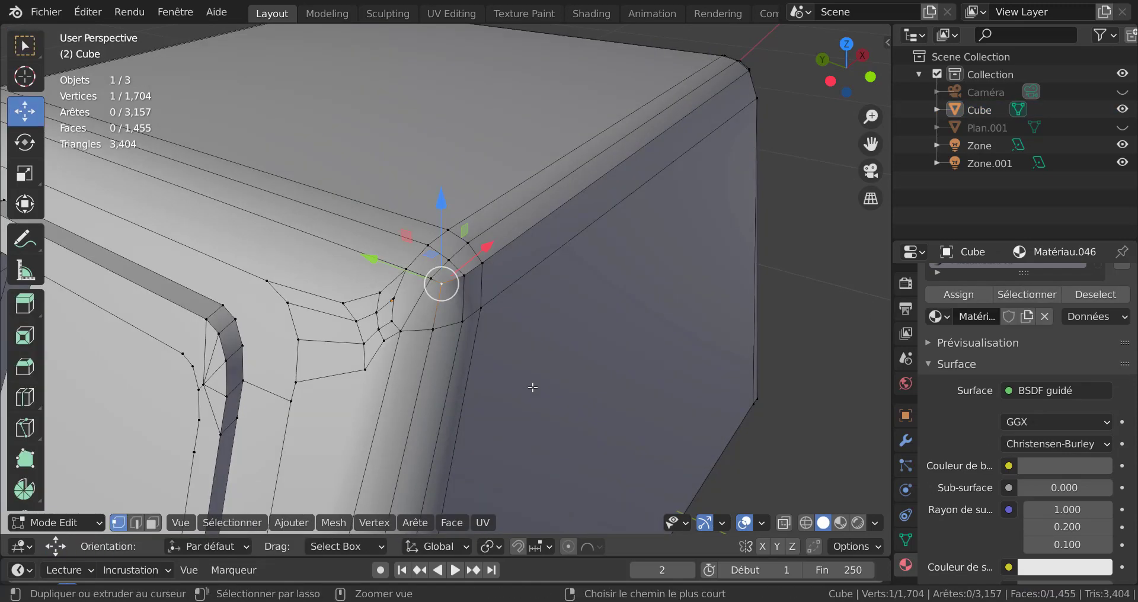
{"action": "key", "text": "ctrl+shift+z"}
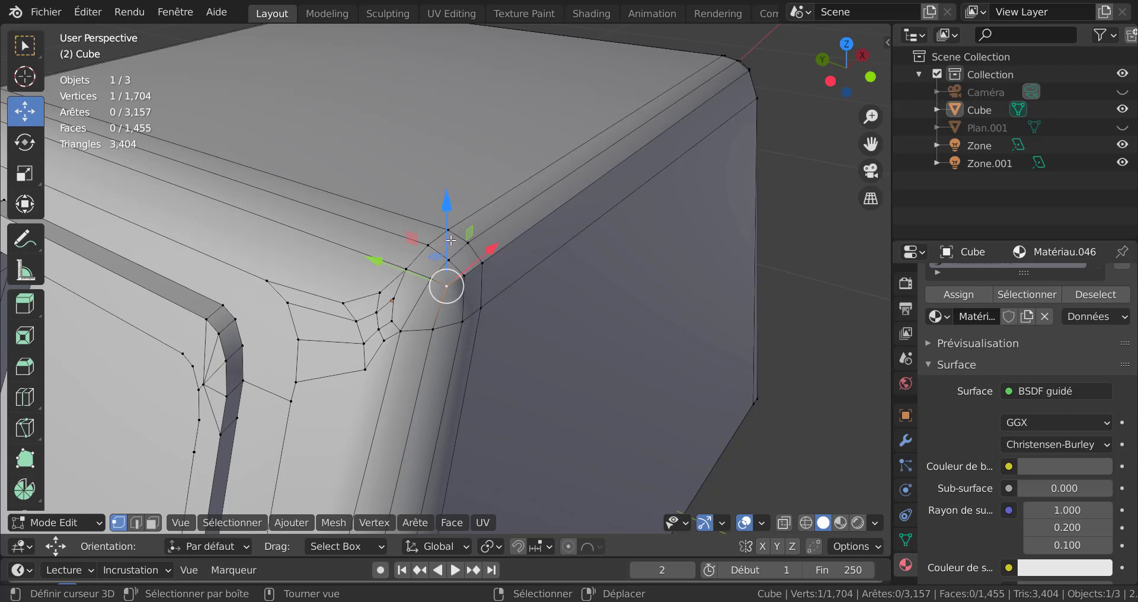
Step: Select the horizontal edge loop just below the body's upper corner bevels and try to slide it upward by a factor of about -0.64
{"action": "right_click", "coordinate": [451, 232]}
{"action": "right_click", "coordinate": [471, 243], "text": "shift"}
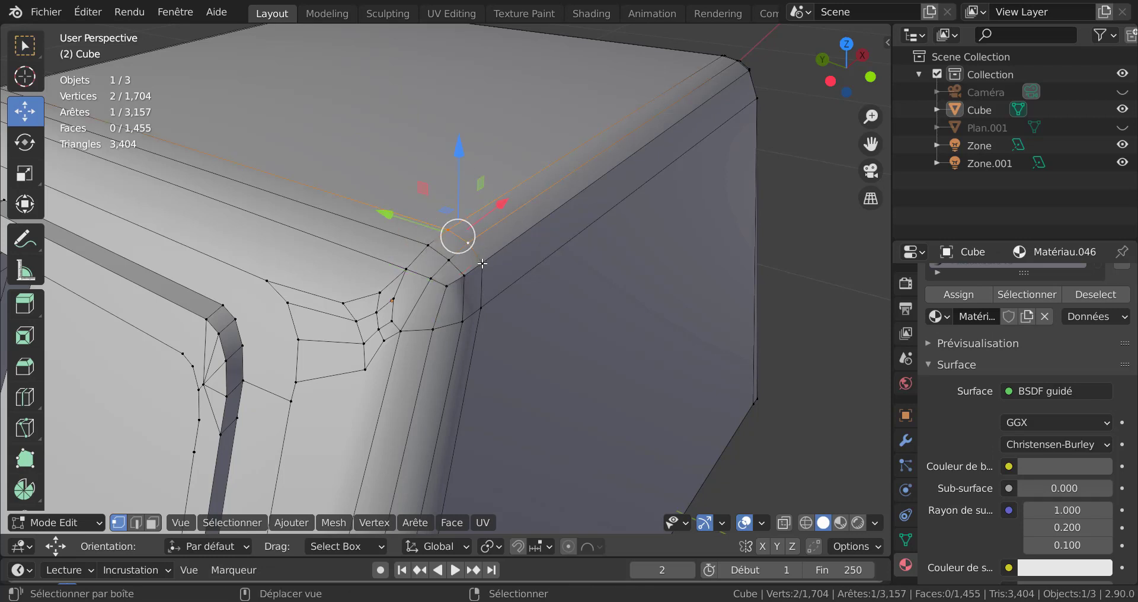
{"action": "right_click", "coordinate": [481, 307], "text": "ctrl"}
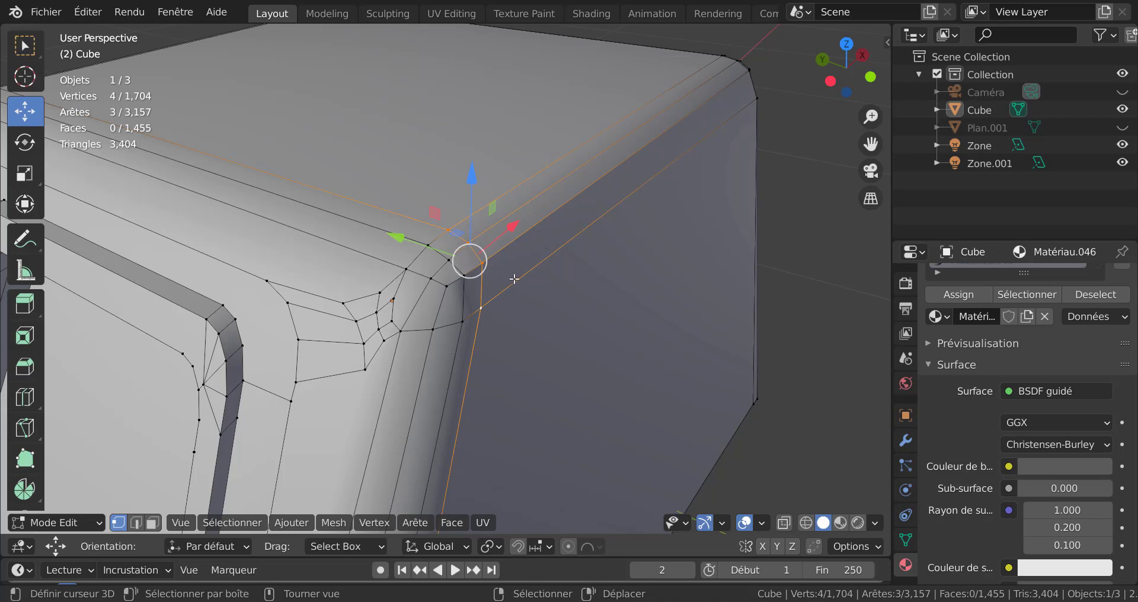
{"action": "left_click", "coordinate": [514, 279], "text": "alt"}
{"action": "scroll", "coordinate": [512, 281], "scroll_direction": "down", "scroll_amount": 2}
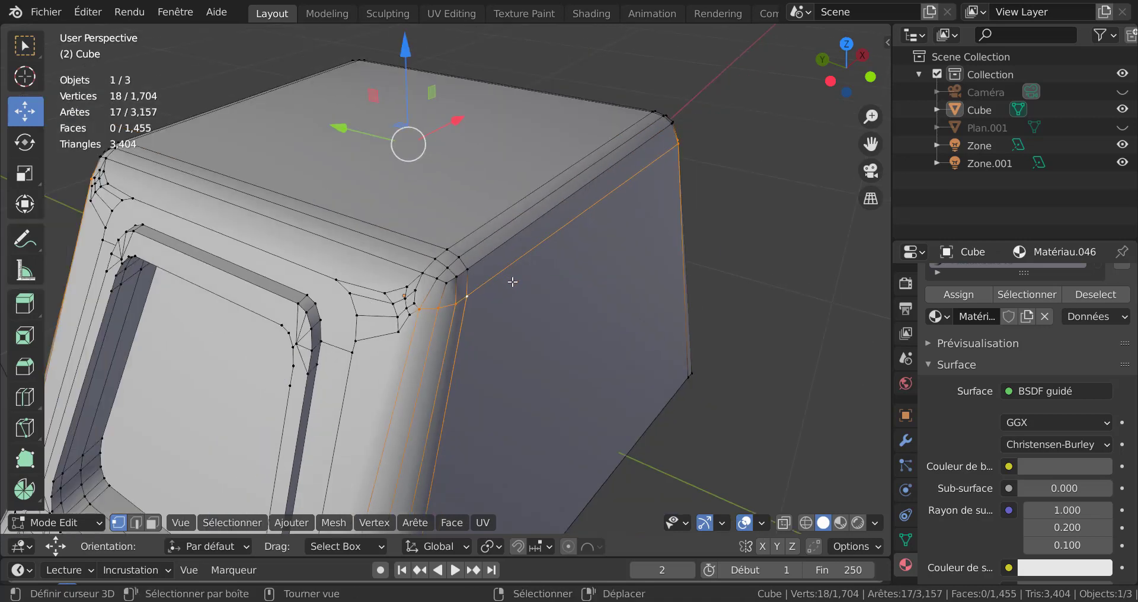
{"action": "middle_click_drag", "start_coordinate": [474, 295], "coordinate": [307, 304]}
{"action": "scroll", "coordinate": [491, 334], "scroll_direction": "up", "scroll_amount": 1}
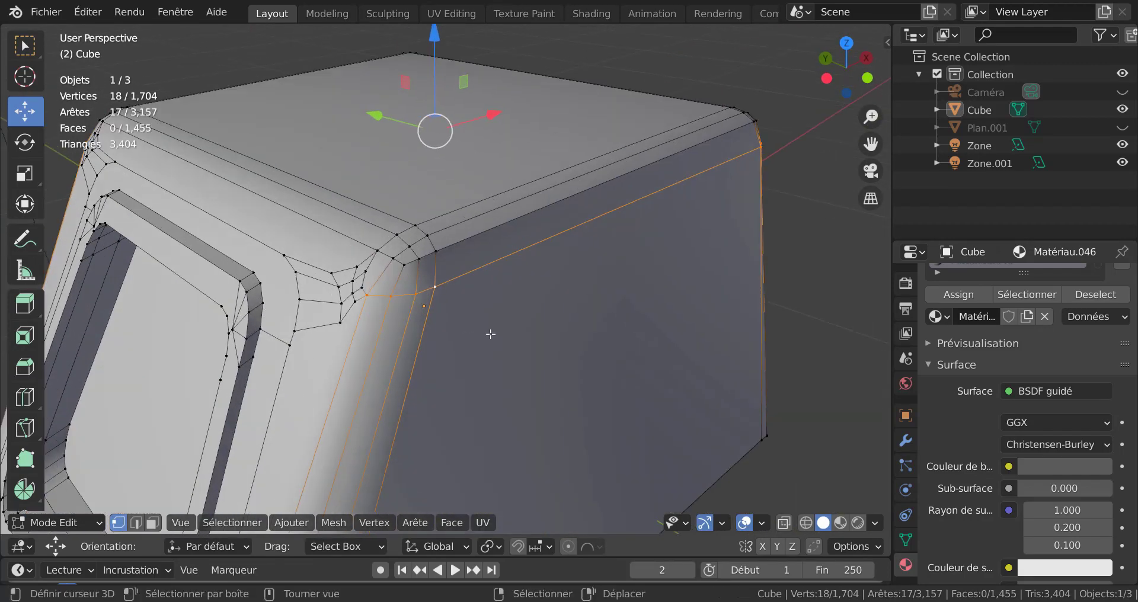
{"action": "key", "text": "g"}
{"action": "key", "text": "g"}
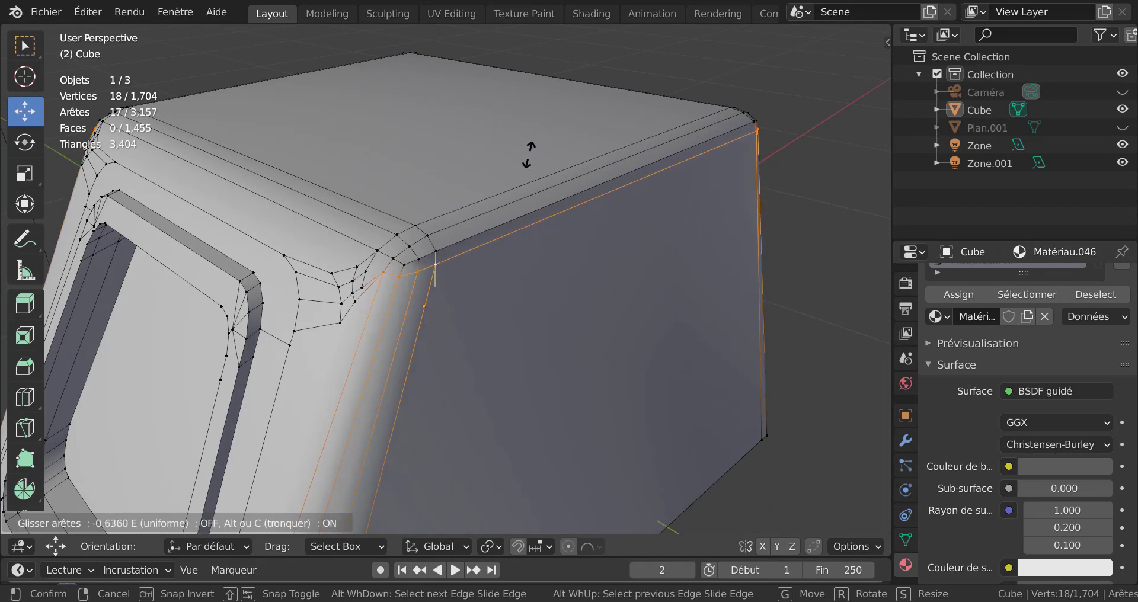
{"action": "left_click", "coordinate": [531, 292]}
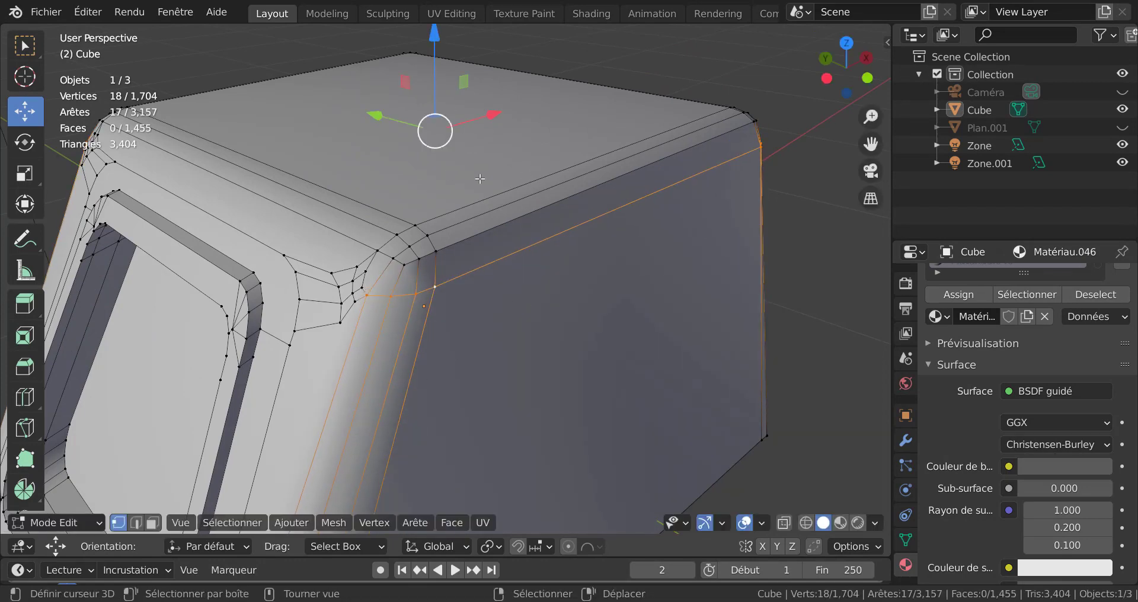
Step: Try to raise the same edge loop slightly along Z and check the front corner's shading in Object Mode
{"action": "middle_click_drag", "start_coordinate": [557, 312], "coordinate": [557, 344]}
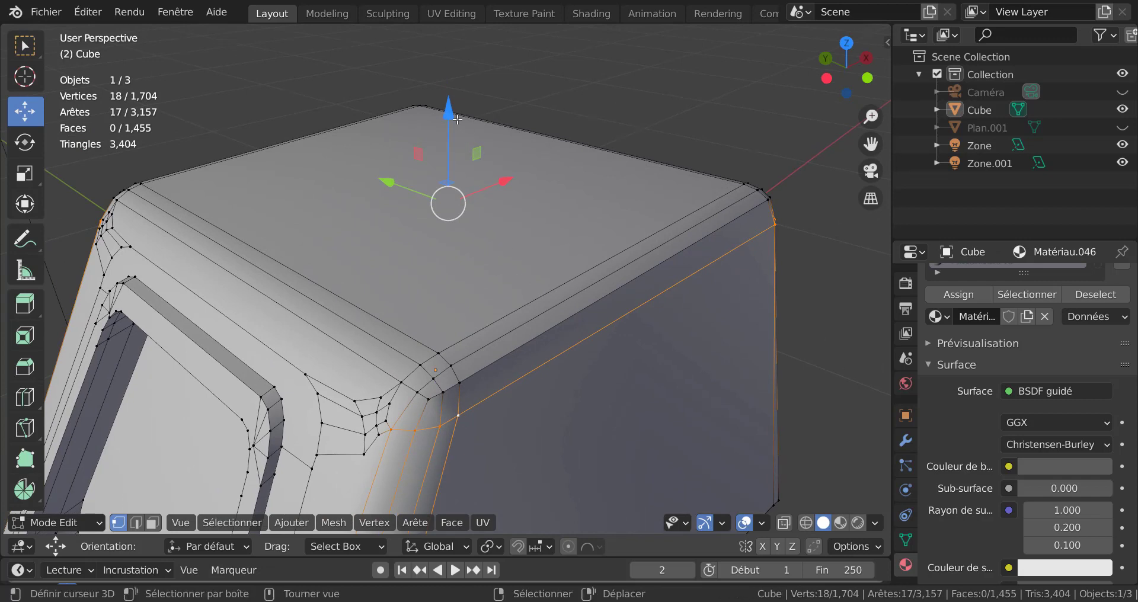
{"action": "left_click_drag", "start_coordinate": [457, 119], "coordinate": [452, 109]}
{"action": "key", "text": "Tab"}
{"action": "scroll", "coordinate": [439, 197], "scroll_direction": "down", "scroll_amount": 3}
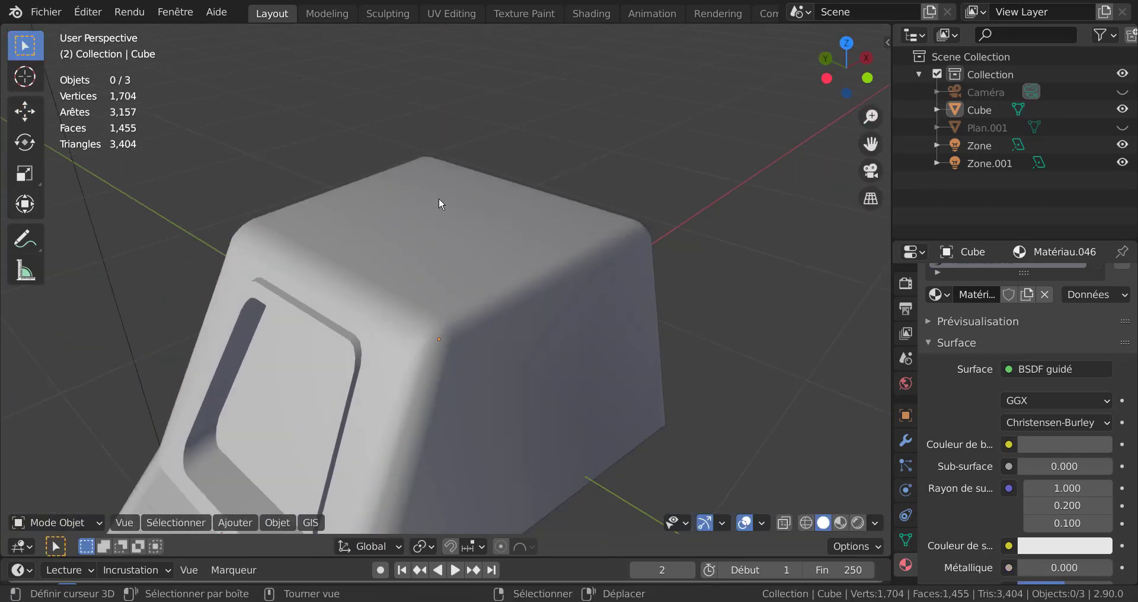
{"action": "middle_click_drag", "start_coordinate": [465, 241], "coordinate": [559, 219]}
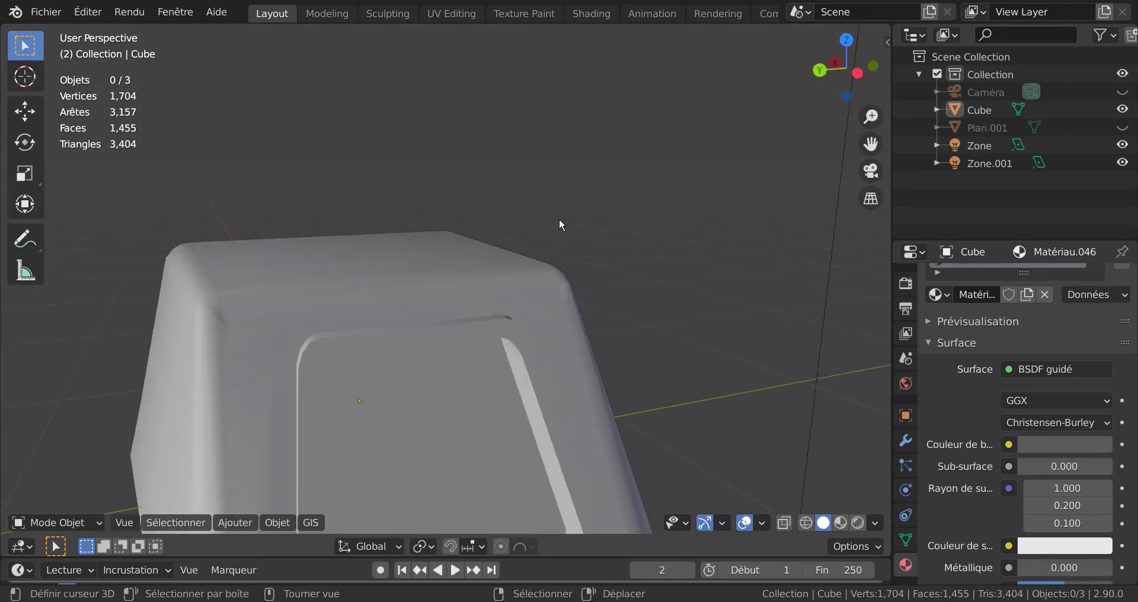
{"action": "key", "text": "Tab"}
{"action": "middle_click_drag", "start_coordinate": [420, 265], "coordinate": [526, 237], "text": "shift"}
{"action": "scroll", "coordinate": [526, 240], "scroll_direction": "up", "scroll_amount": 2}
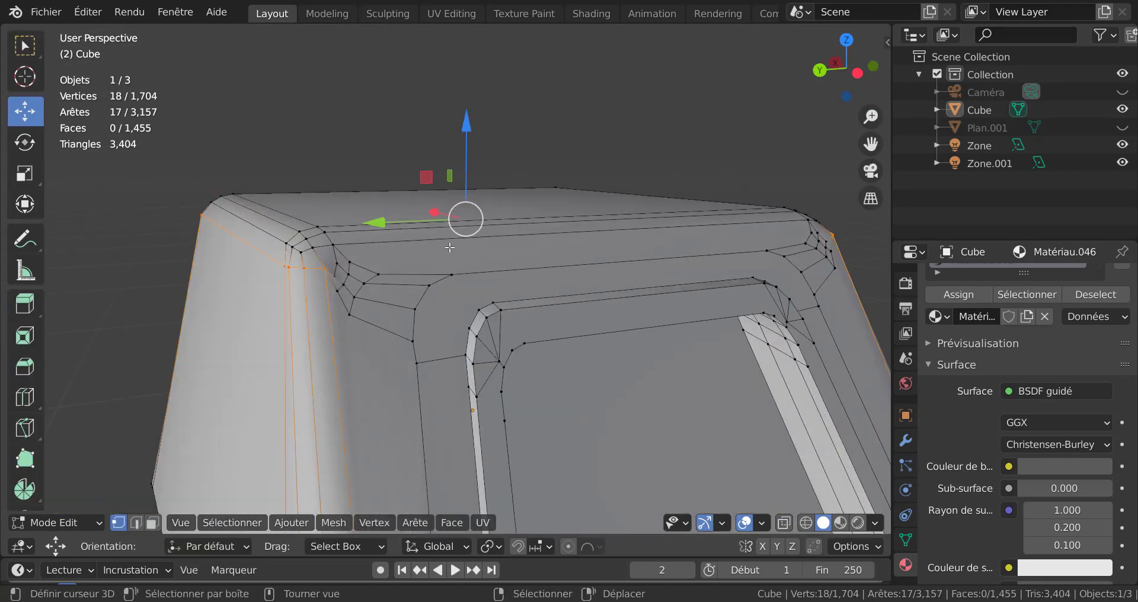
{"action": "middle_click_drag", "start_coordinate": [487, 268], "coordinate": [486, 278]}
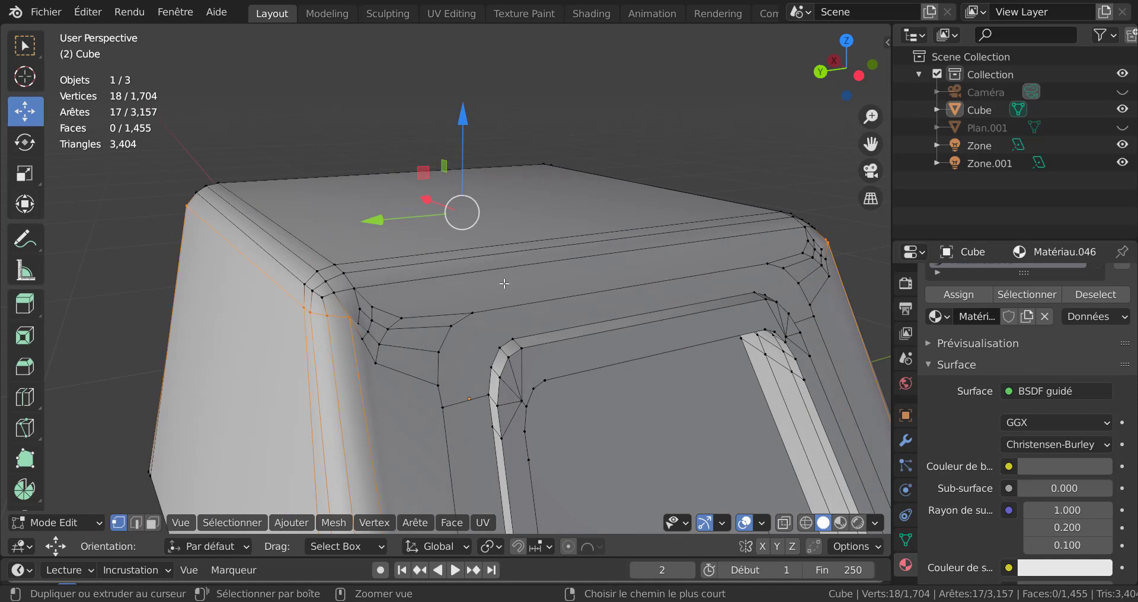
{"action": "key", "text": "Tab"}
{"action": "key", "text": "Tab"}
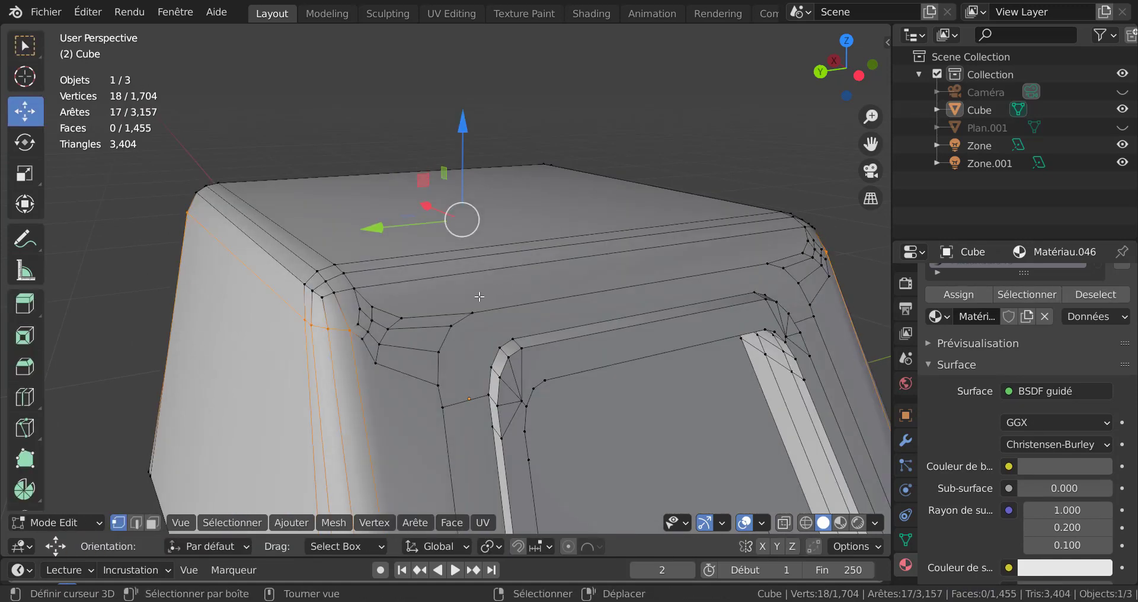
Step: Try to dissolve the edges of the loop below the upper corners, and display the body in Object Mode
{"action": "middle_click_drag", "start_coordinate": [447, 236], "coordinate": [504, 246]}
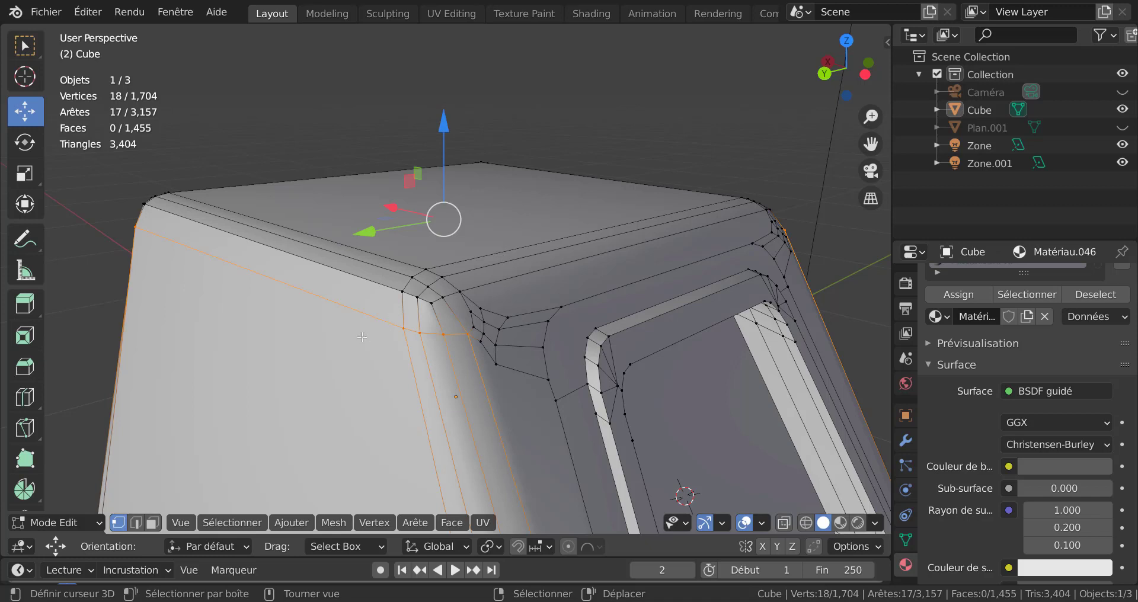
{"action": "scroll", "coordinate": [362, 337], "scroll_direction": "down", "scroll_amount": 1}
{"action": "middle_click_drag", "start_coordinate": [475, 343], "coordinate": [659, 395]}
{"action": "key", "text": "x"}
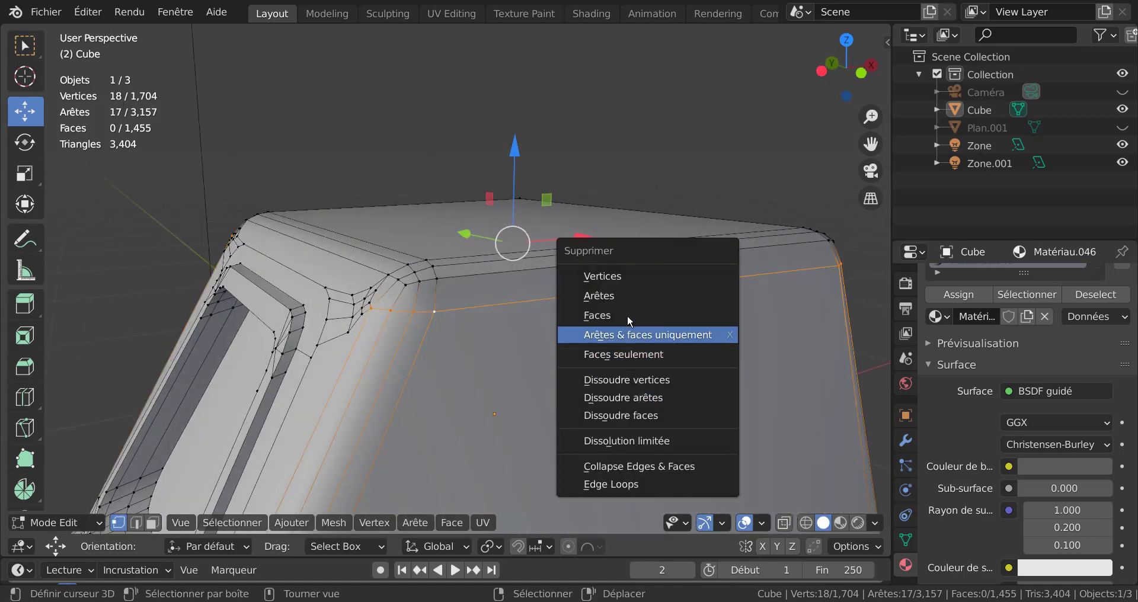
{"action": "left_click", "coordinate": [635, 399]}
{"action": "key", "text": "Tab"}
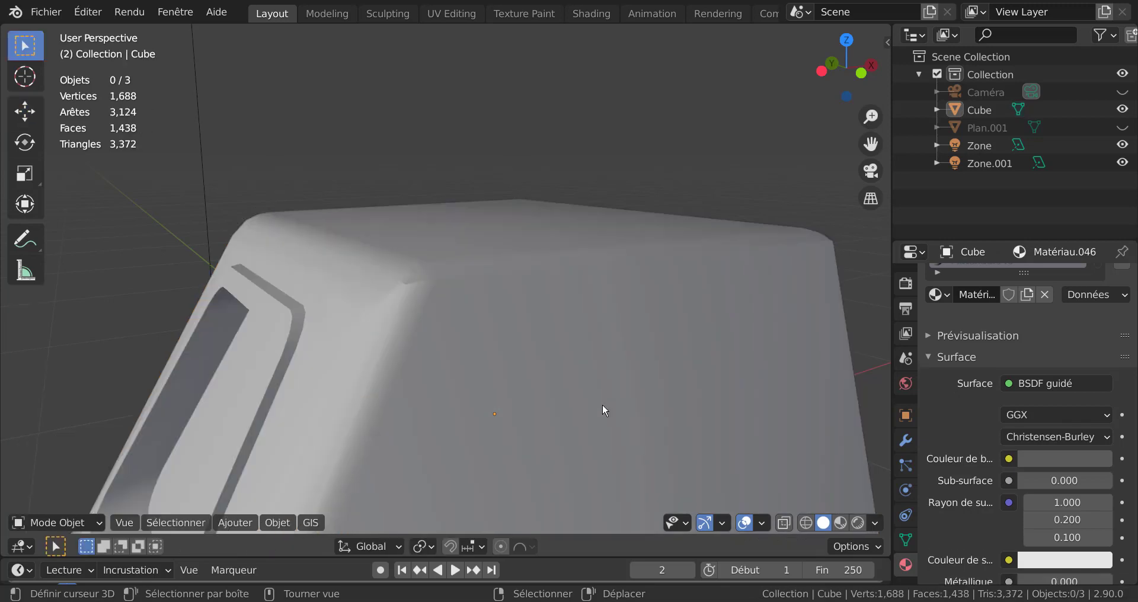
Step: Examine the corner's shading and topology without the loop, and undo the edge dissolve
{"action": "middle_click_drag", "start_coordinate": [602, 404], "coordinate": [628, 387]}
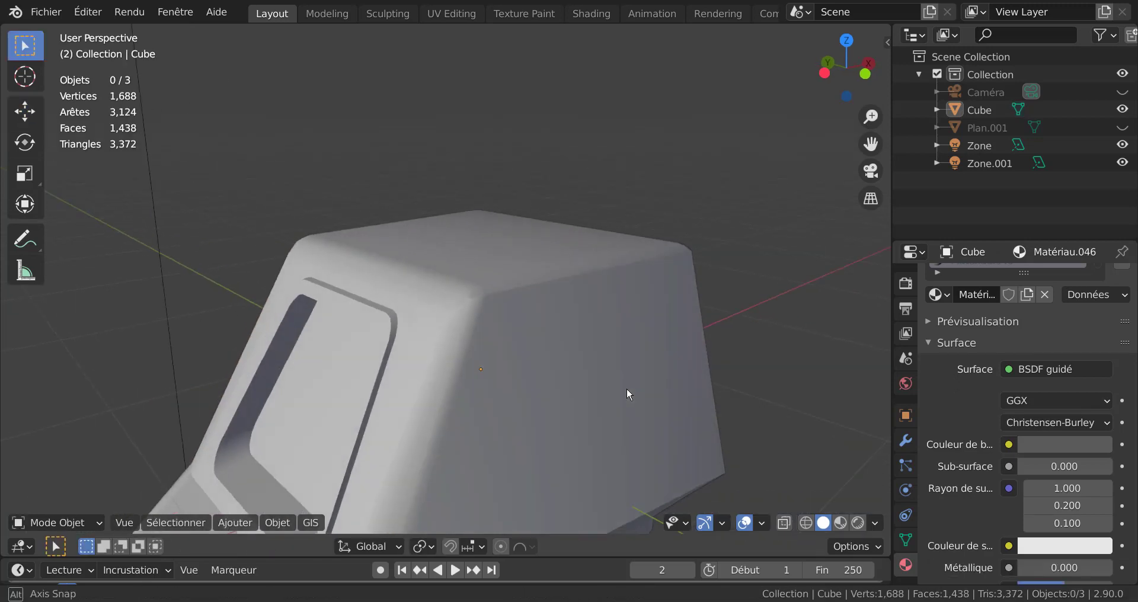
{"action": "scroll", "coordinate": [628, 388], "scroll_direction": "up", "scroll_amount": 2}
{"action": "key", "text": "Tab"}
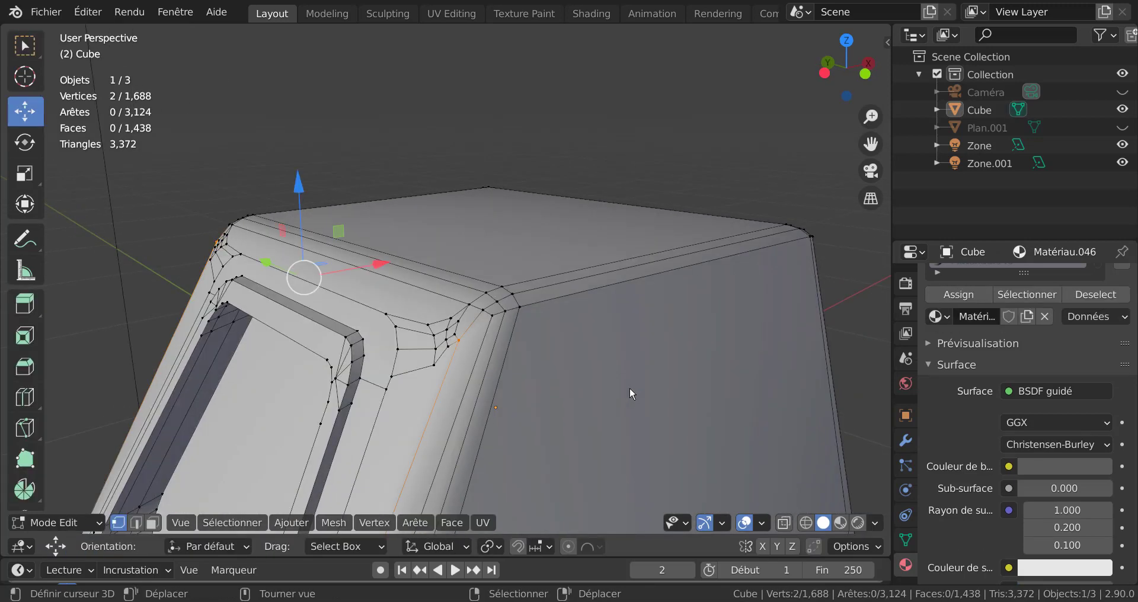
{"action": "key", "text": "Tab"}
{"action": "key", "text": "Tab"}
{"action": "left_click", "coordinate": [631, 385], "text": "alt"}
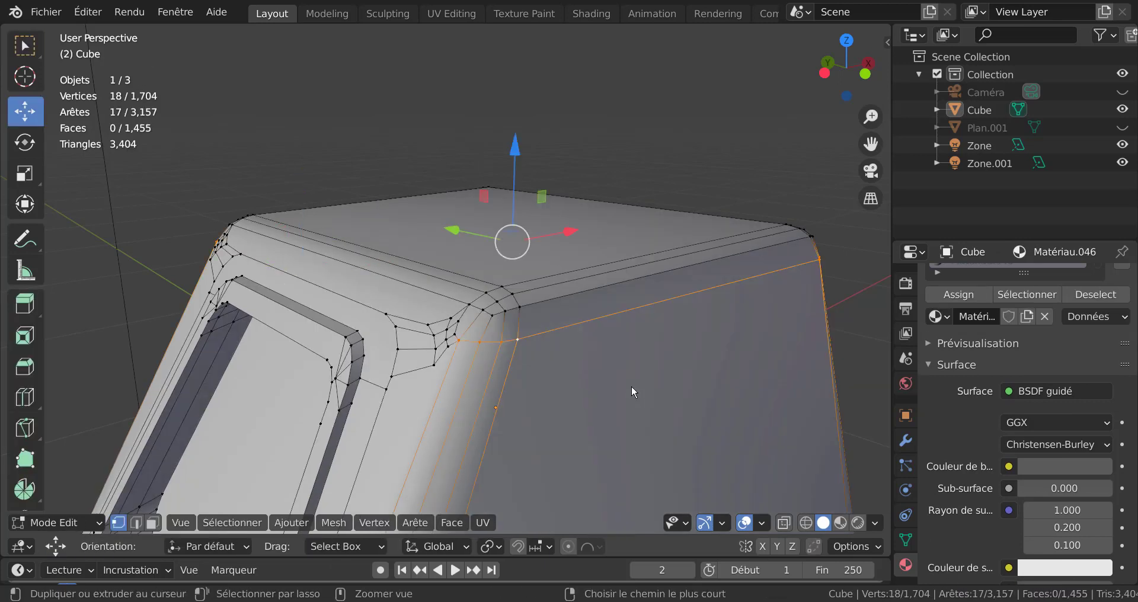
Step: Select the four-vertex row curving through the bevel of each upper front corner, and set the transform pivot point to individual origins
{"action": "left_click", "coordinate": [525, 369]}
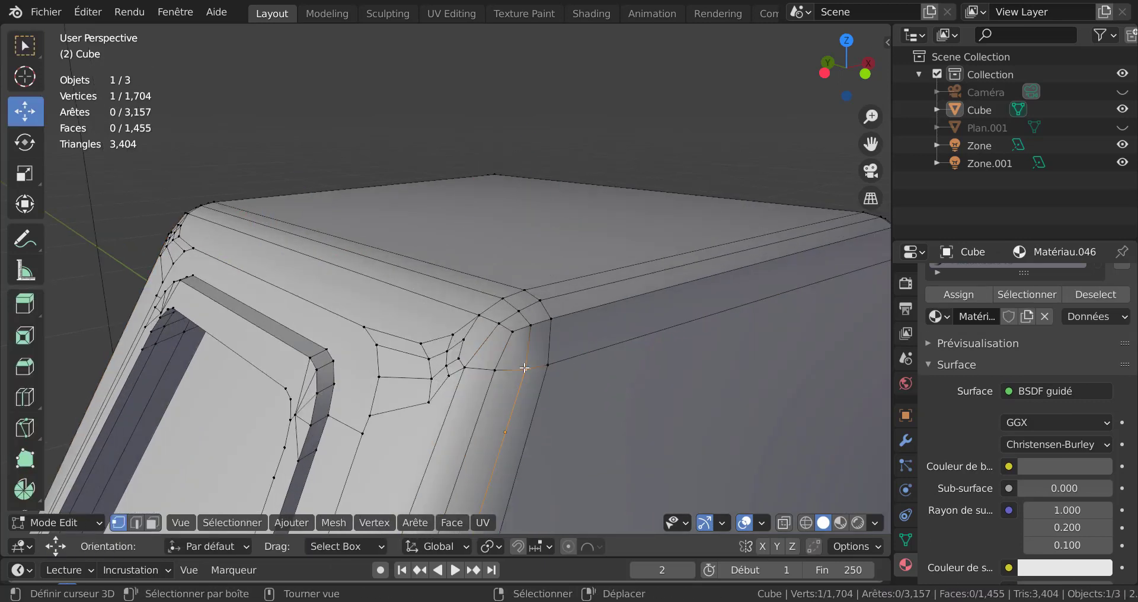
{"action": "right_click", "coordinate": [498, 368]}
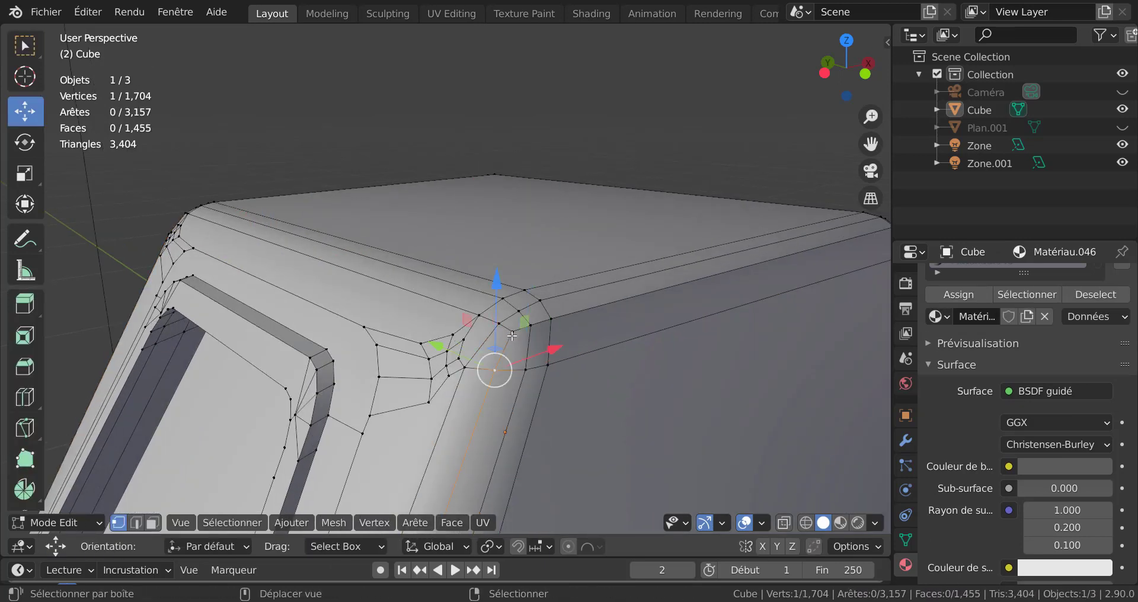
{"action": "right_click", "coordinate": [512, 332], "text": "shift"}
{"action": "right_click", "coordinate": [498, 324], "text": "shift"}
{"action": "right_click", "coordinate": [479, 315], "text": "shift"}
{"action": "middle_click_drag", "start_coordinate": [468, 368], "coordinate": [543, 380]}
{"action": "right_click", "coordinate": [444, 378], "text": "shift"}
{"action": "right_click", "coordinate": [432, 344], "text": "shift"}
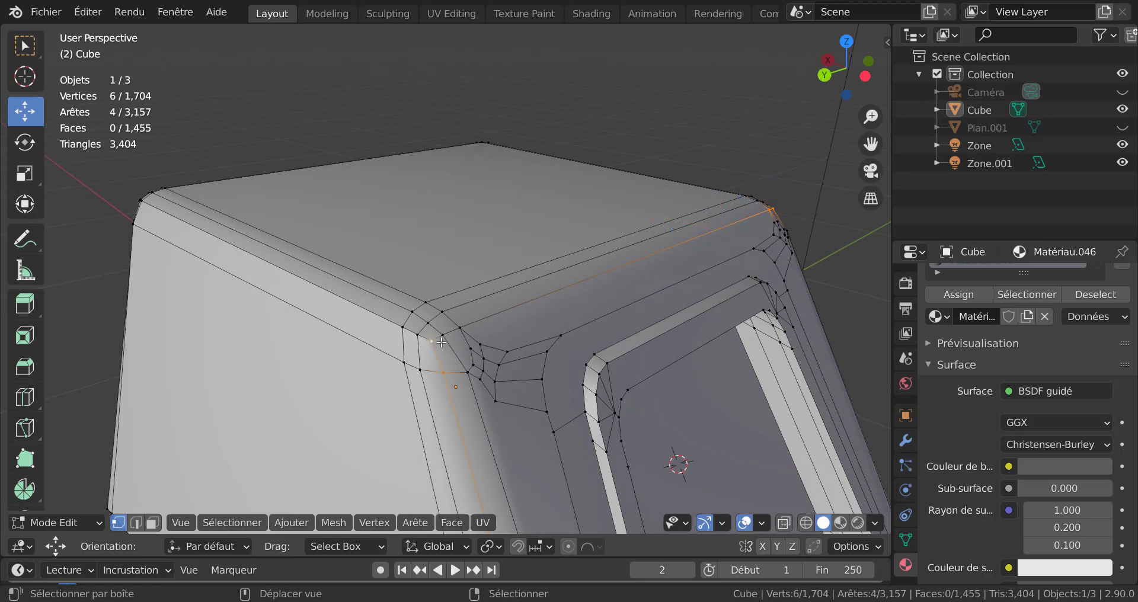
{"action": "right_click", "coordinate": [443, 336], "text": "shift"}
{"action": "right_click", "coordinate": [460, 329], "text": "shift"}
{"action": "left_click", "coordinate": [488, 546]}
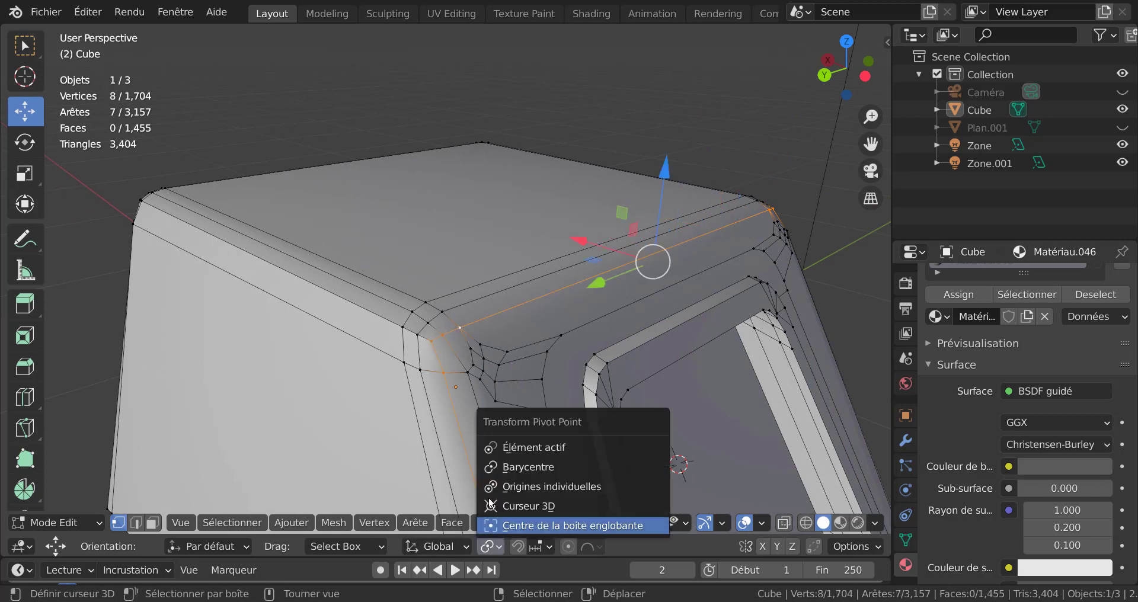
{"action": "left_click", "coordinate": [557, 487]}
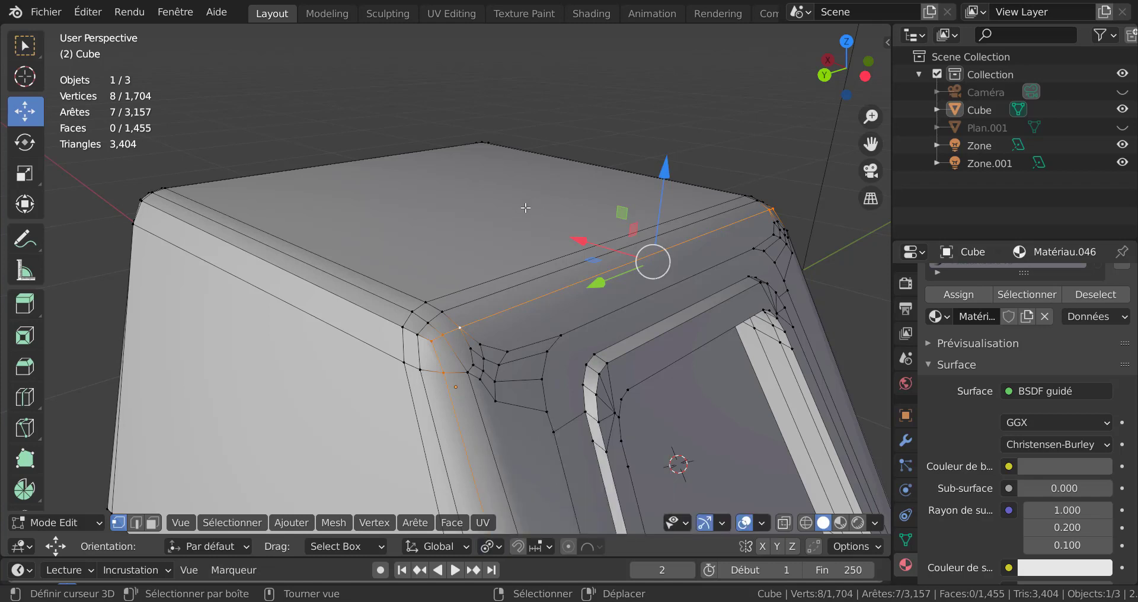
Step: Try the LoopTools Relax operation on the vertex rows of both front corners, and inspect the mesh and its shading
{"action": "key", "text": "q"}
{"action": "mouse_move", "coordinate": [490, 152]}
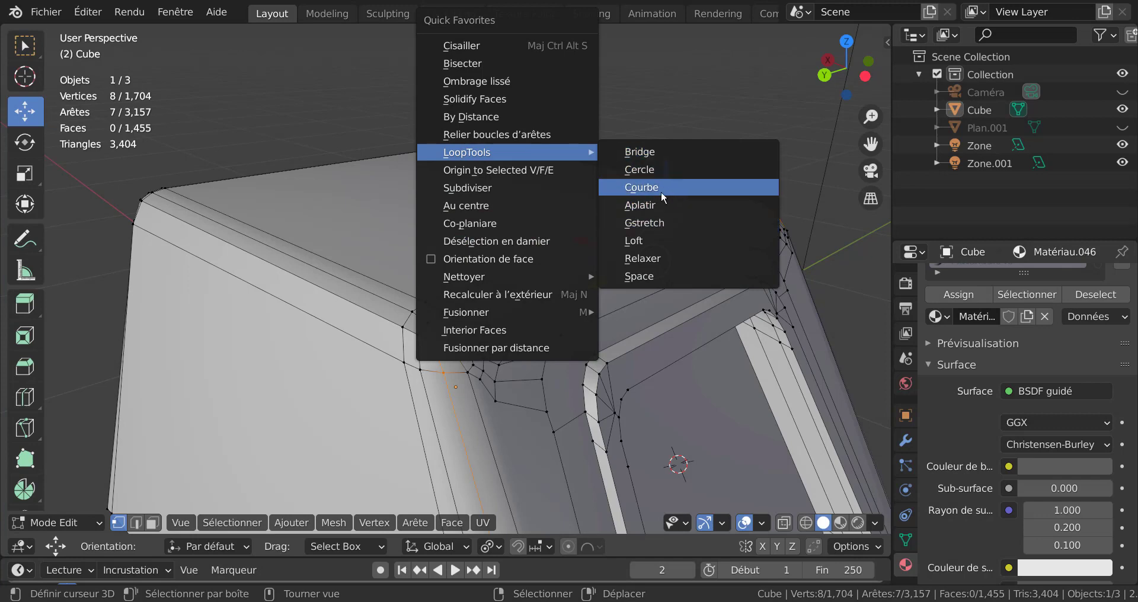
{"action": "left_click", "coordinate": [661, 259]}
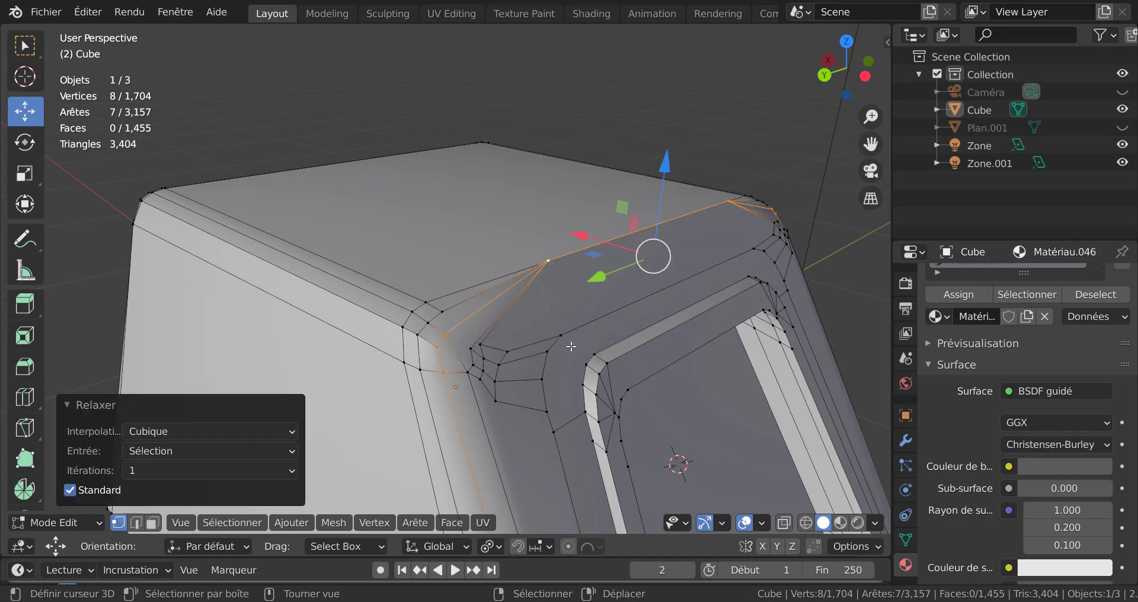
{"action": "key", "text": "Tab"}
{"action": "key", "text": "Tab"}
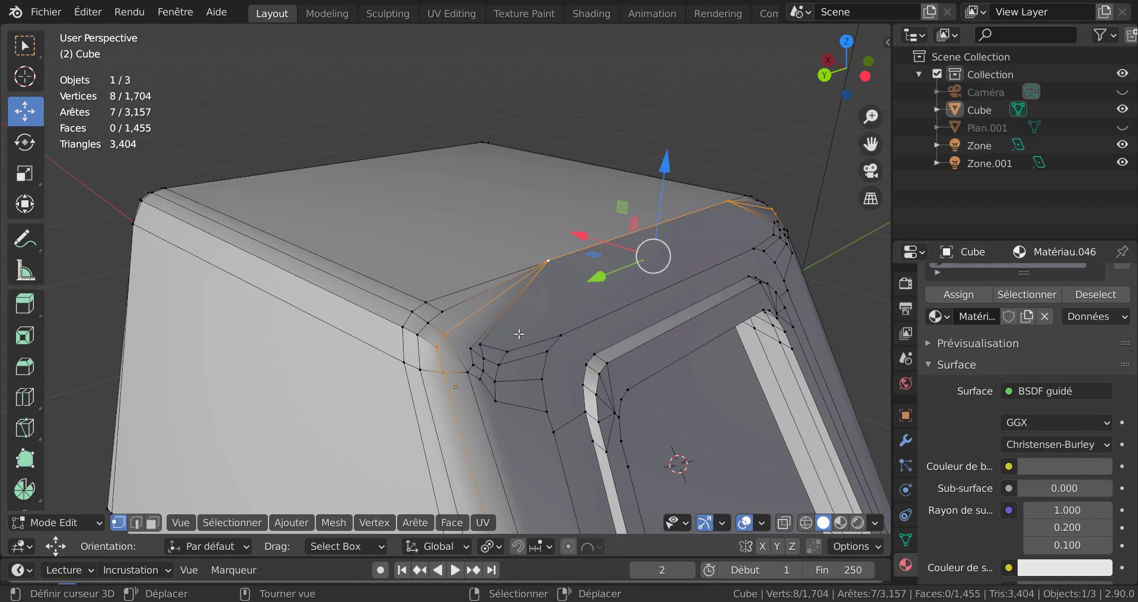
{"action": "middle_click_drag", "start_coordinate": [491, 344], "coordinate": [483, 345]}
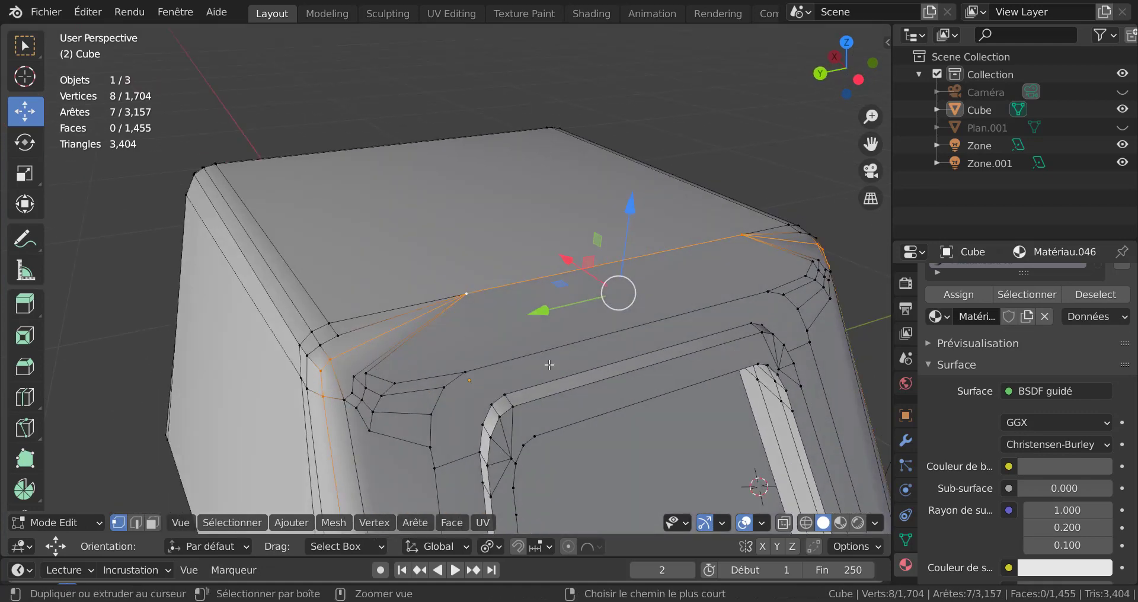
Step: Undo the LoopTools Relax applied to both corners together
{"action": "key", "text": "ctrl+z"}
{"action": "key", "text": "ctrl+z"}
{"action": "key", "text": "ctrl+z"}
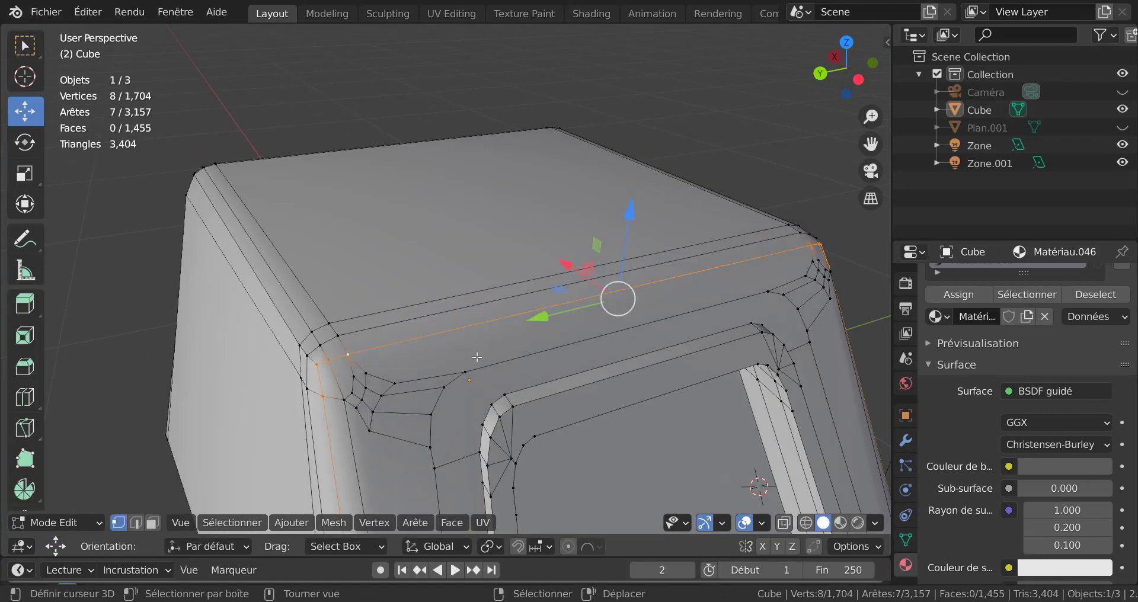
Step: Deselect the vertices at one upper front corner with circle select, keeping only the opposite corner's four-vertex row selected
{"action": "middle_click_drag", "start_coordinate": [536, 318], "coordinate": [568, 287], "text": "shift"}
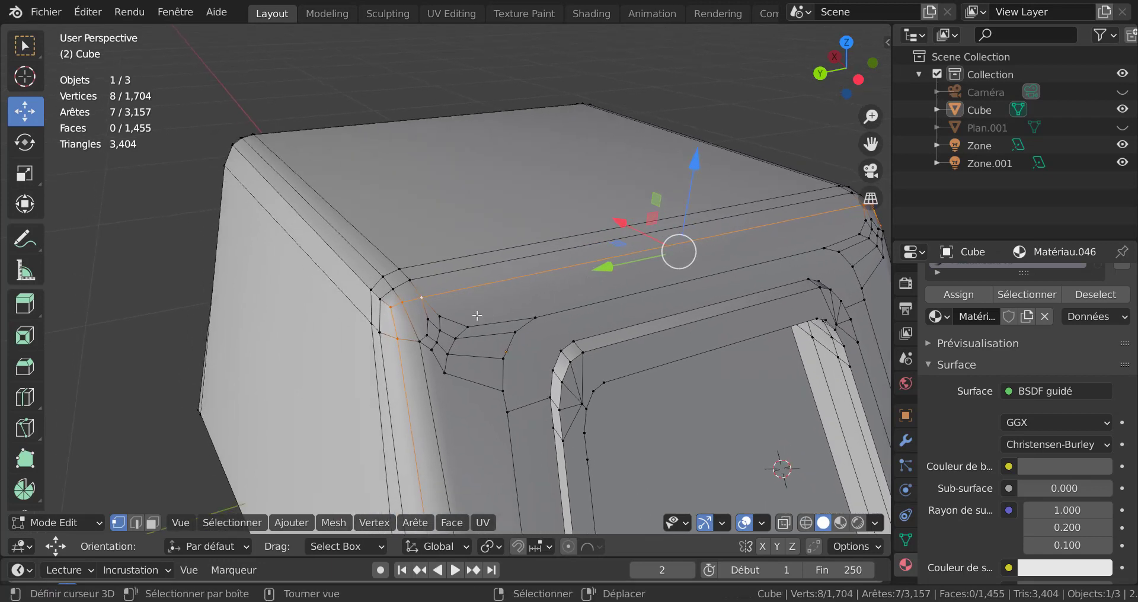
{"action": "key", "text": "c"}
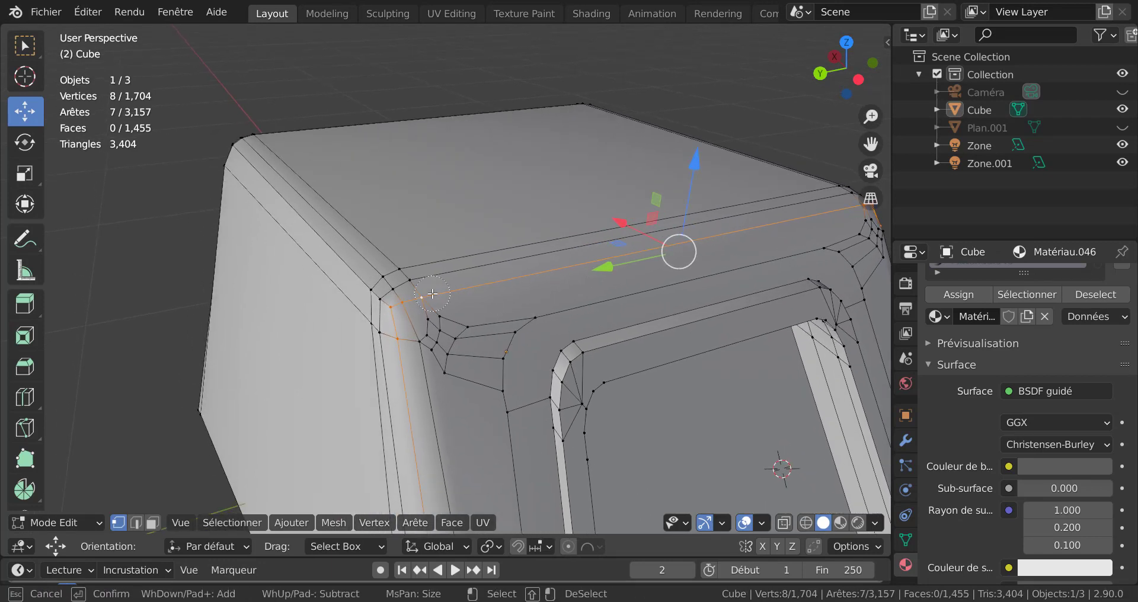
{"action": "left_click", "coordinate": [415, 299], "text": "shift"}
{"action": "key", "text": "Escape"}
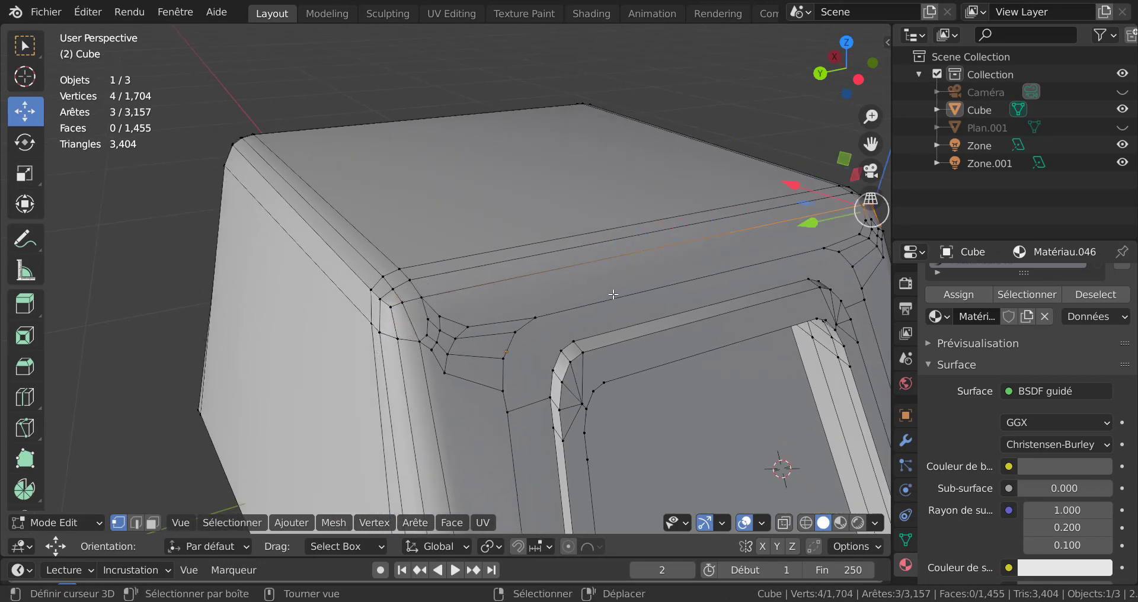
{"action": "middle_click_drag", "start_coordinate": [474, 296], "coordinate": [859, 397]}
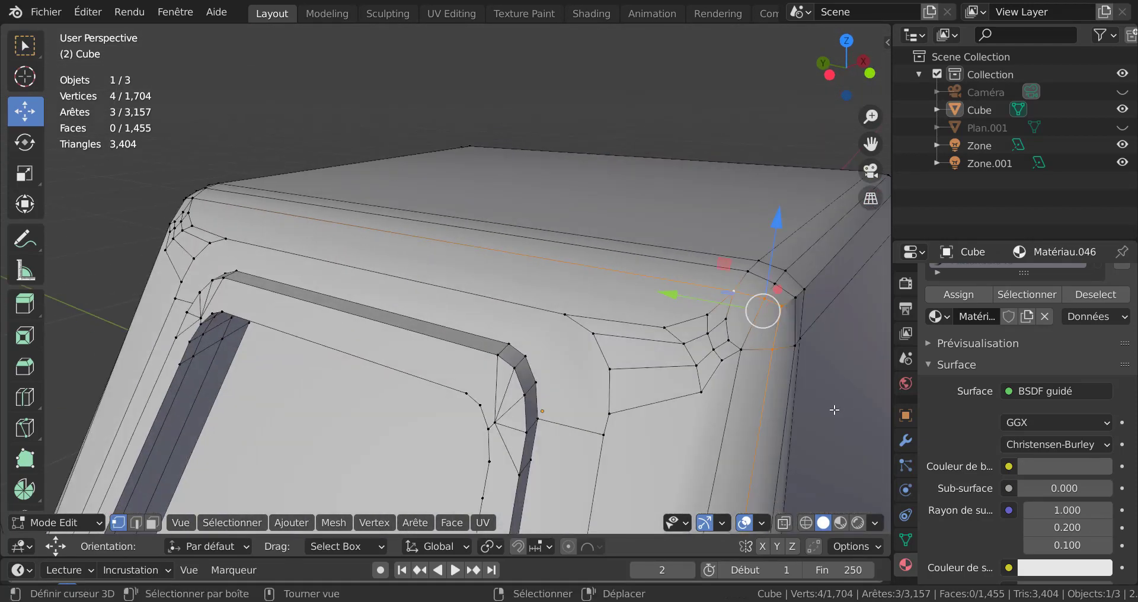
Step: Relax the selected vertex row of the single front corner with LoopTools, using cubic interpolation and 1 iteration
{"action": "scroll", "coordinate": [833, 410], "scroll_direction": "down", "scroll_amount": 2}
{"action": "key", "text": "q"}
{"action": "mouse_move", "coordinate": [818, 391]}
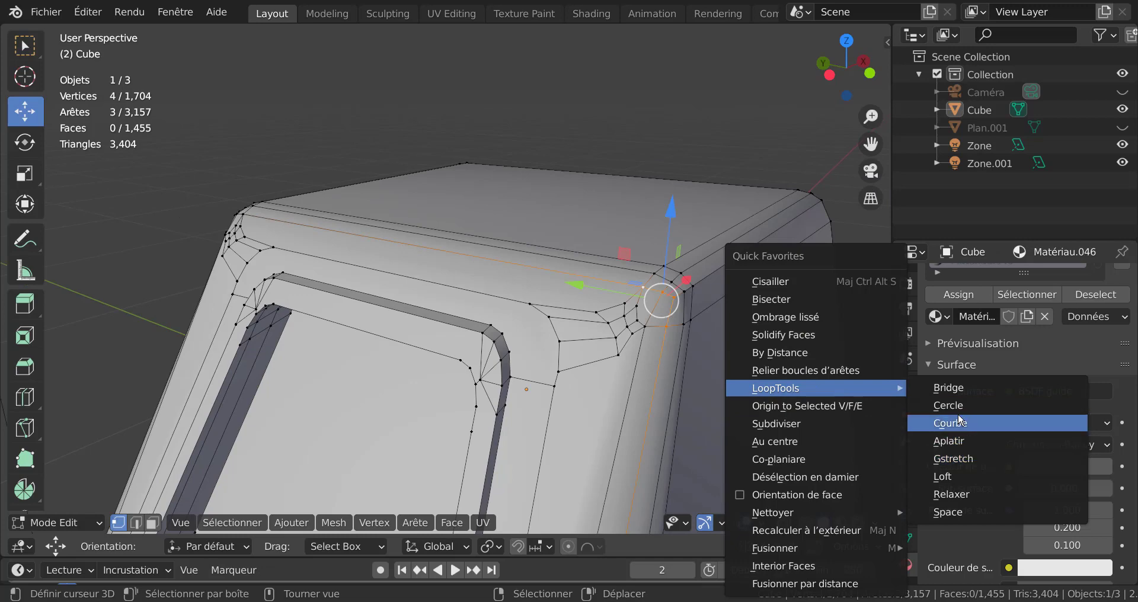
{"action": "left_click", "coordinate": [953, 494]}
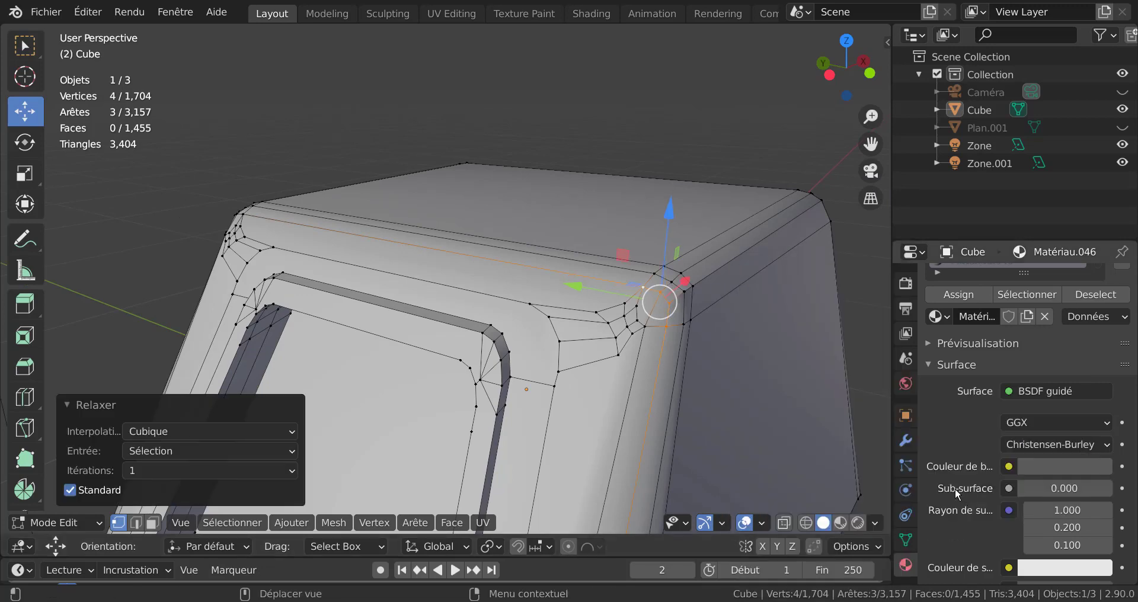
{"action": "key", "text": "ctrl+z"}
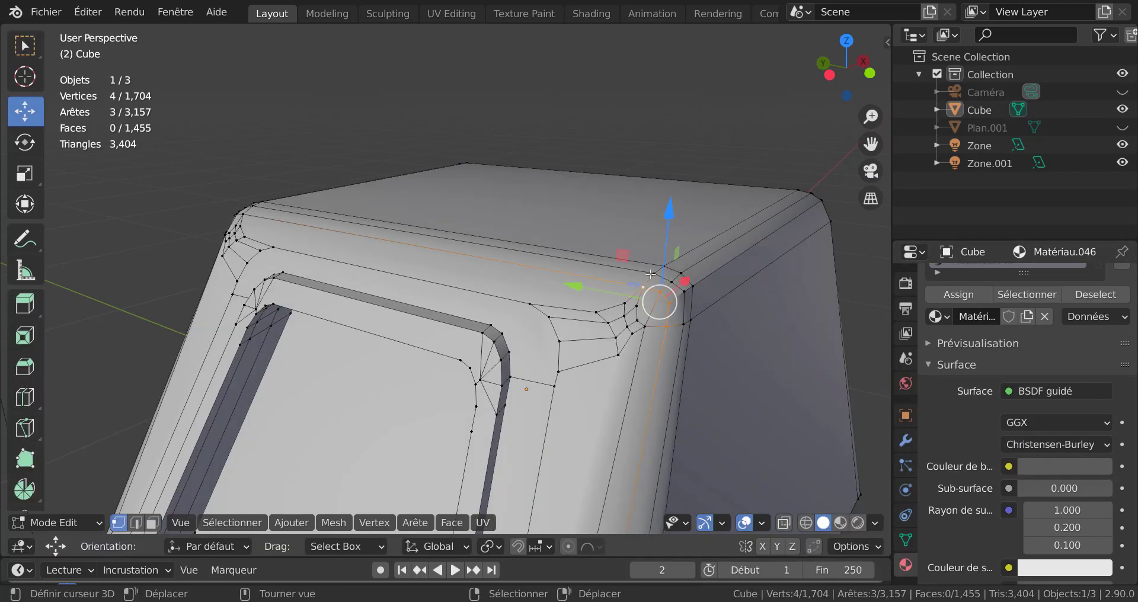
Step: Relax the next row of four vertices, one row in from the side face, on the same front corner with LoopTools
{"action": "key", "text": "ctrl+z"}
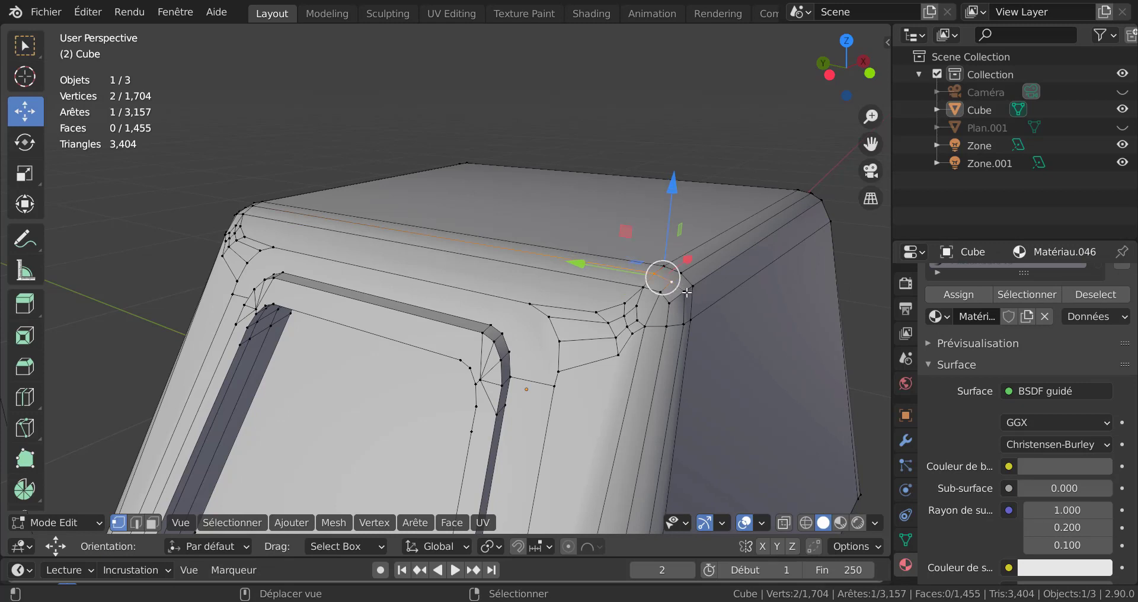
{"action": "left_click", "coordinate": [685, 322], "text": "shift"}
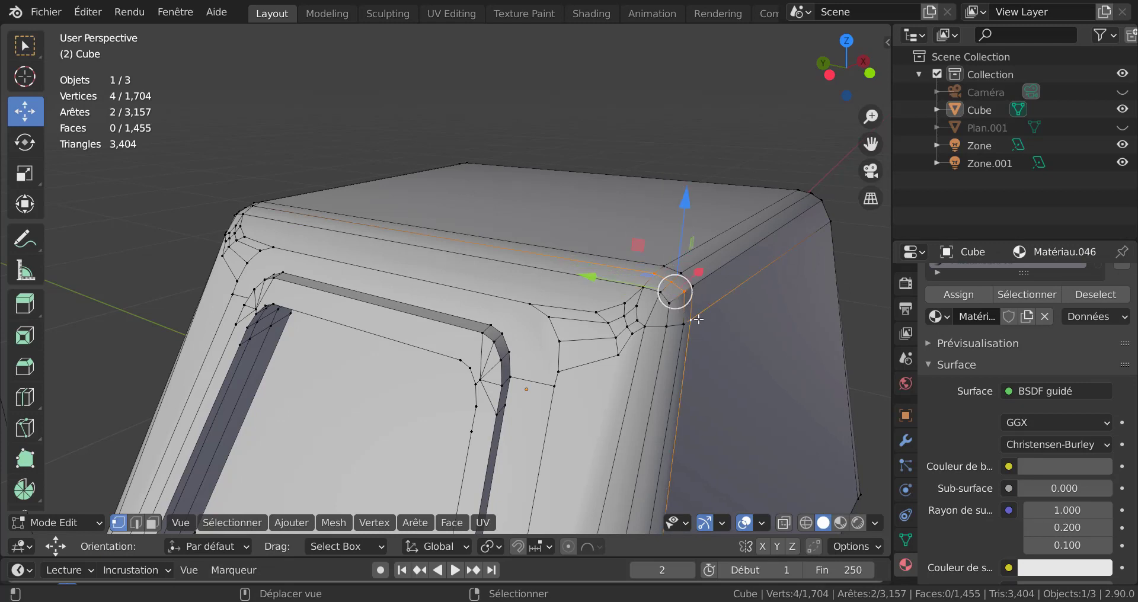
{"action": "key", "text": "q"}
{"action": "mouse_move", "coordinate": [756, 389]}
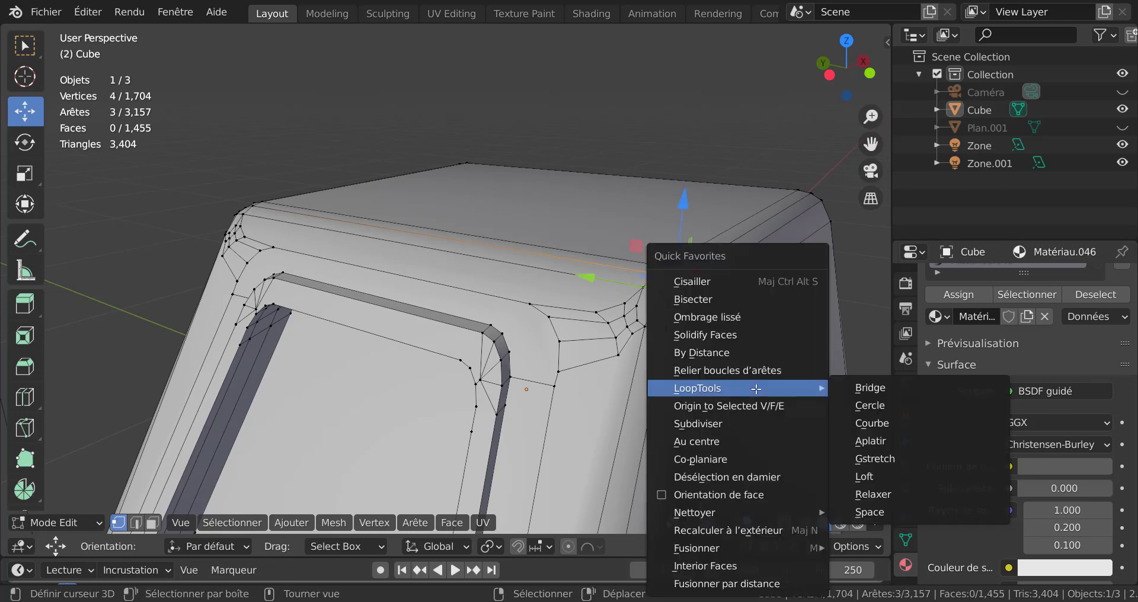
{"action": "left_click", "coordinate": [873, 494]}
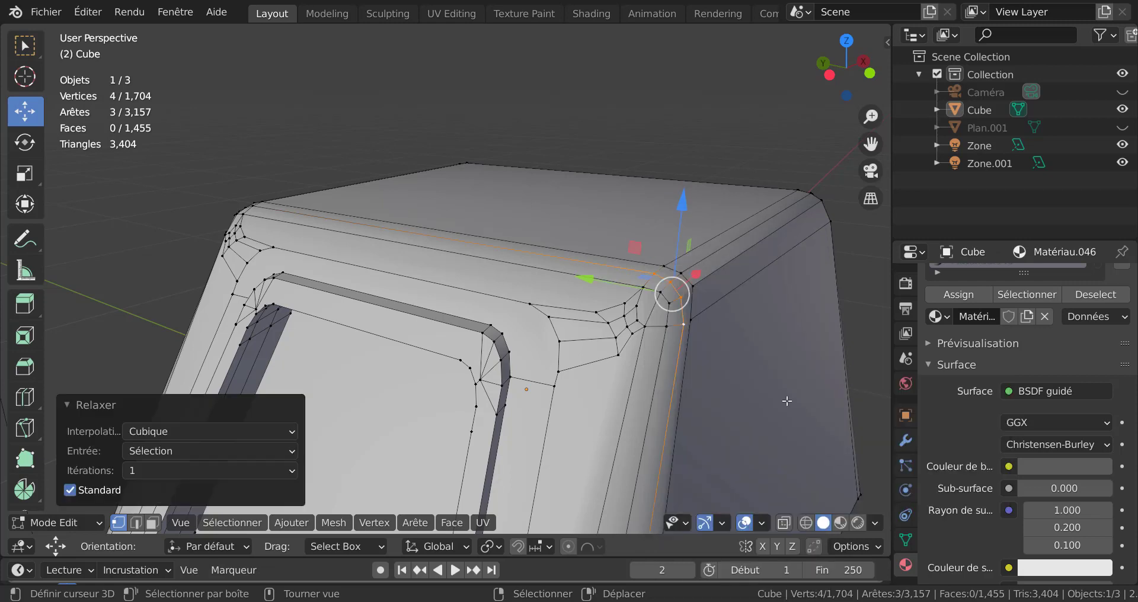
Step: Relax the four-vertex row bordering the side face on this front corner with LoopTools, and return to Object Mode
{"action": "left_click", "coordinate": [681, 265]}
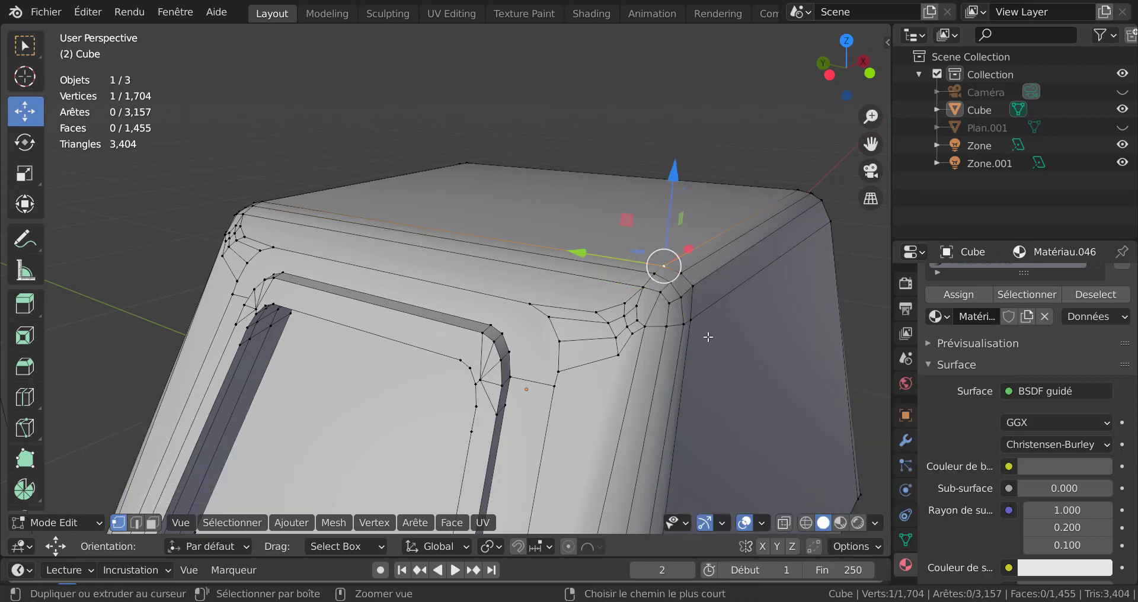
{"action": "left_click", "coordinate": [691, 321], "text": "ctrl"}
{"action": "key", "text": "q"}
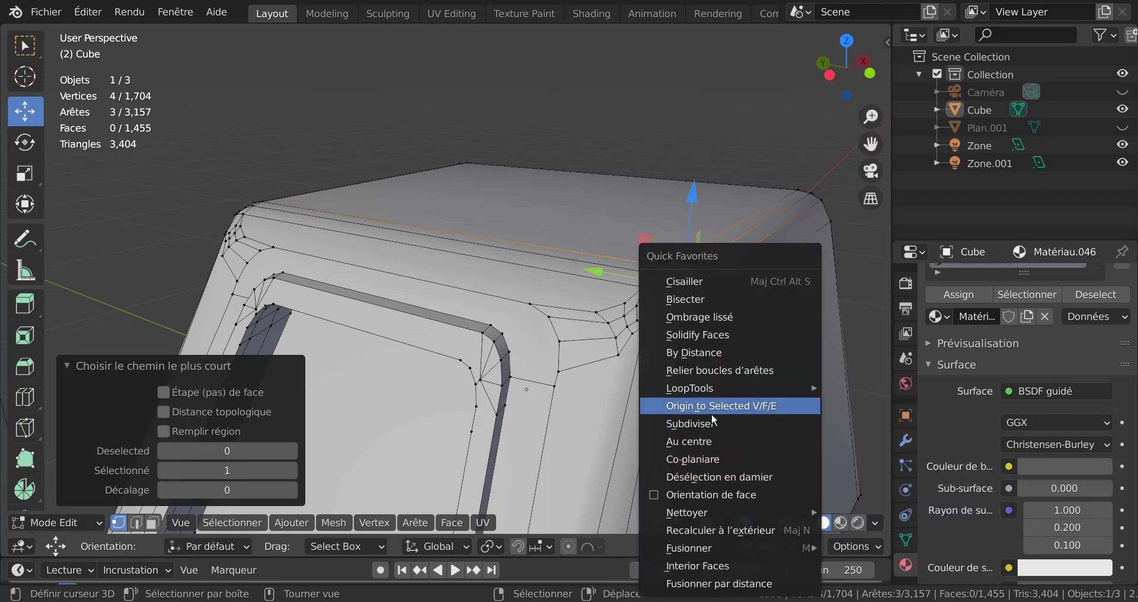
{"action": "mouse_move", "coordinate": [705, 391]}
{"action": "left_click", "coordinate": [884, 490]}
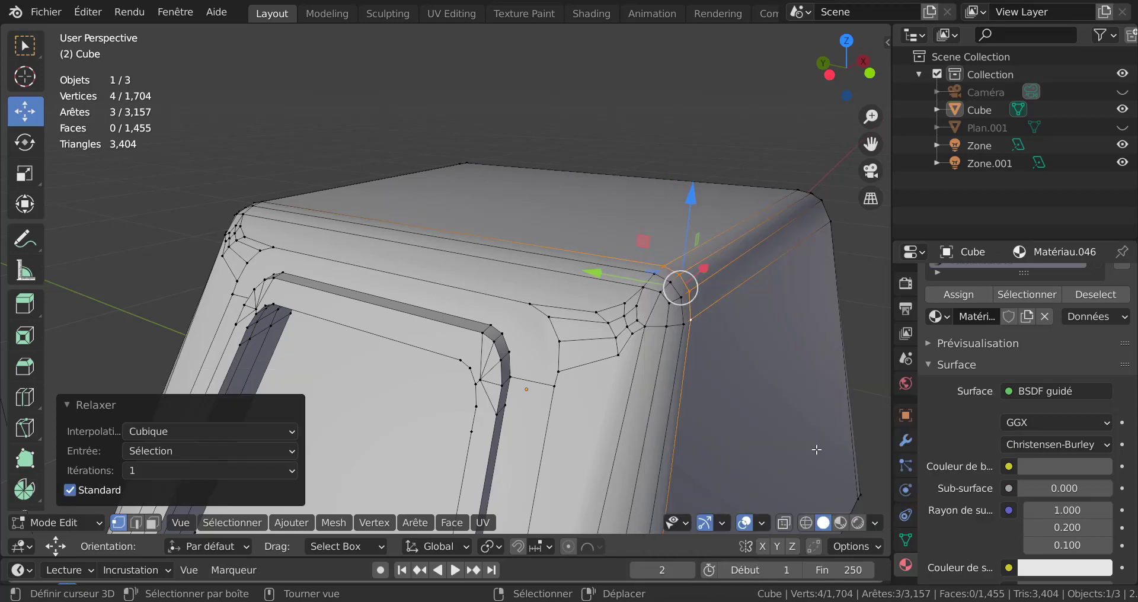
{"action": "key", "text": "Tab"}
Step: Relax the four-vertex row one in from the rear face on the upper rear corner with LoopTools
{"action": "scroll", "coordinate": [668, 362], "scroll_direction": "down", "scroll_amount": 3}
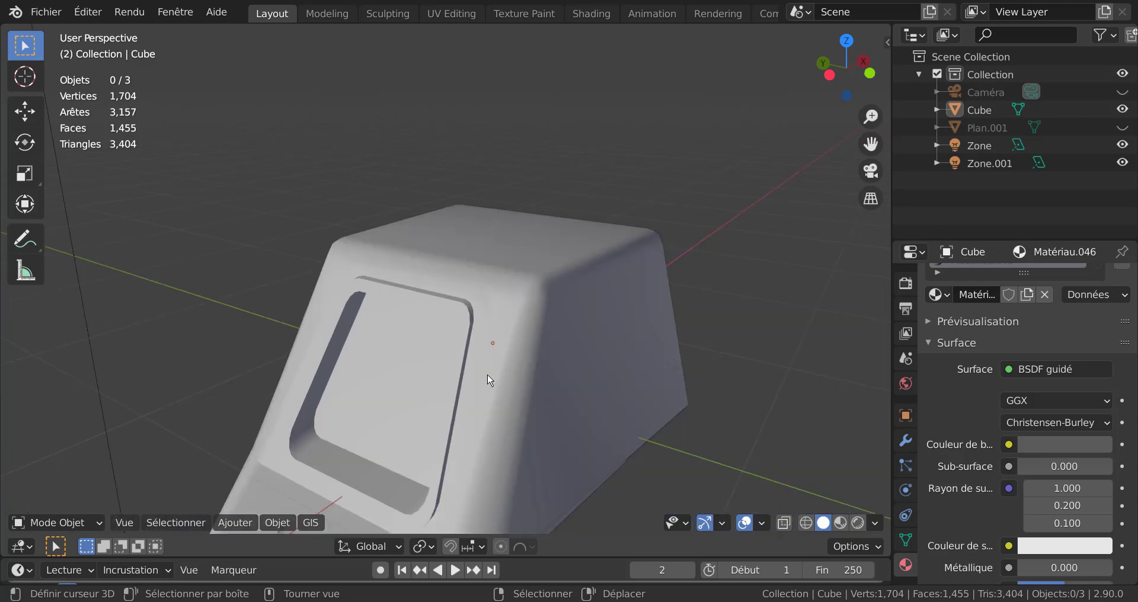
{"action": "middle_click_drag", "start_coordinate": [489, 380], "coordinate": [430, 356]}
{"action": "key", "text": "Tab"}
{"action": "left_click", "coordinate": [427, 374]}
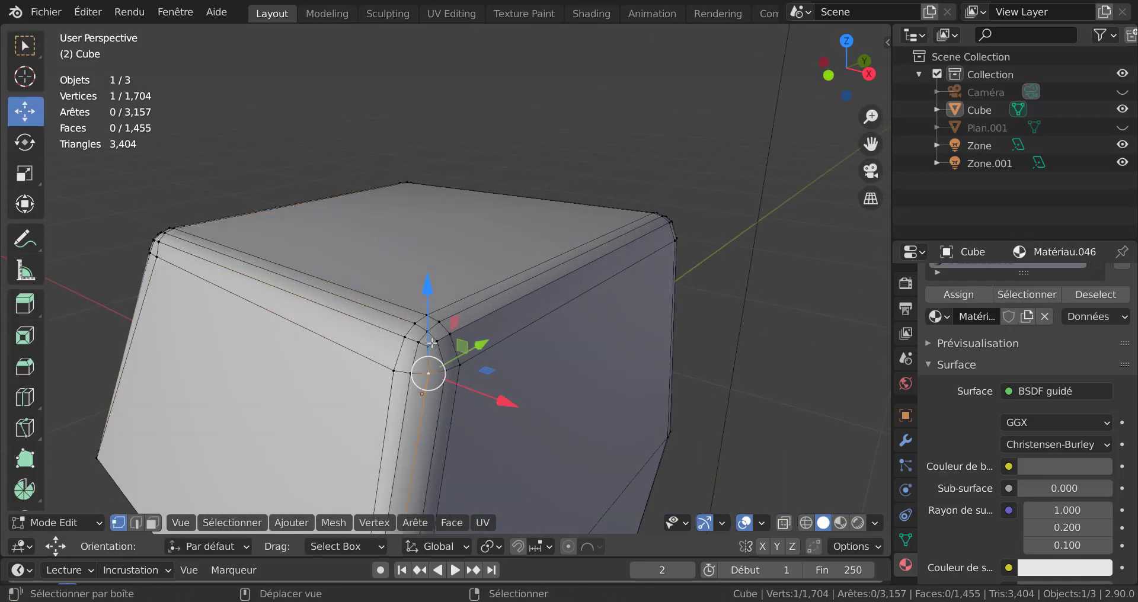
{"action": "left_click", "coordinate": [452, 335], "text": "ctrl"}
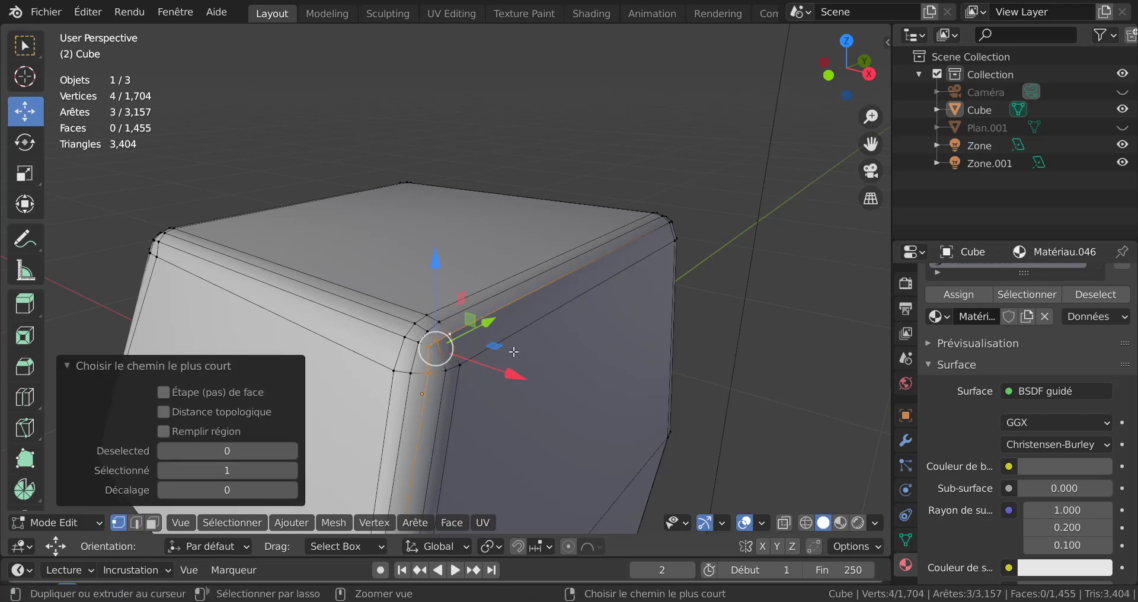
{"action": "key", "text": "q"}
{"action": "mouse_move", "coordinate": [806, 387]}
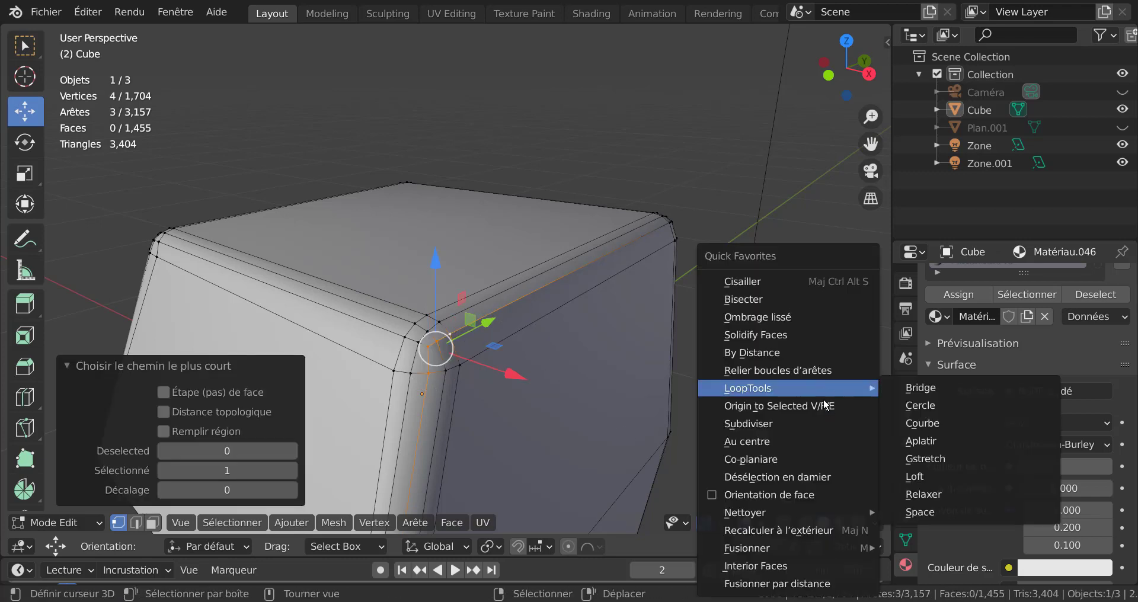
{"action": "left_click", "coordinate": [921, 495]}
Step: Relax the four-vertex row one in from the side face on the same rear corner with LoopTools
{"action": "left_click", "coordinate": [403, 372]}
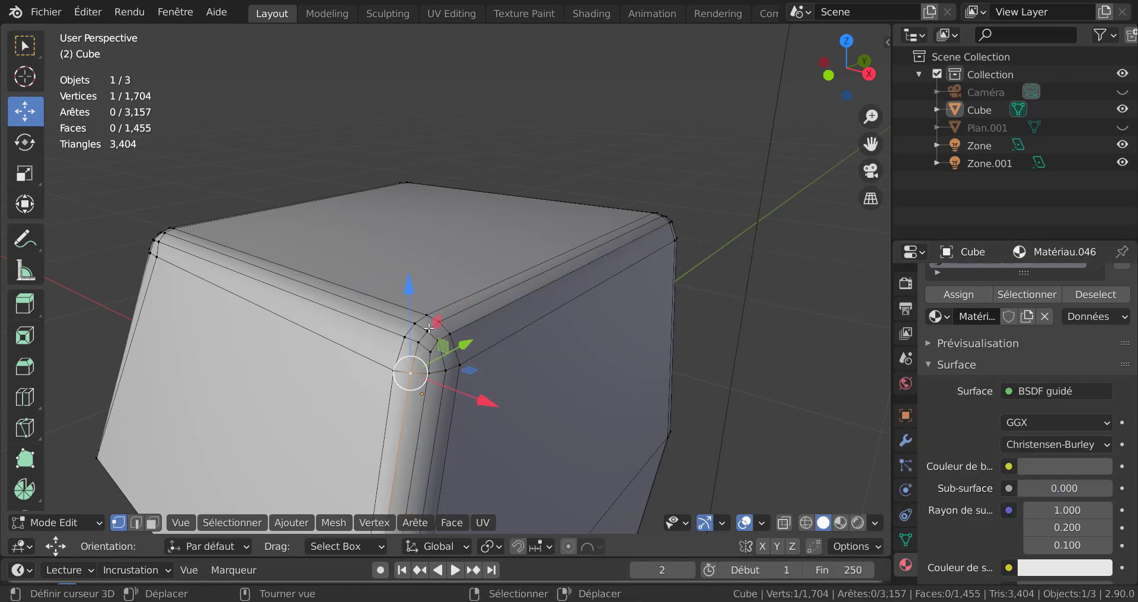
{"action": "left_click", "coordinate": [444, 320], "text": "ctrl"}
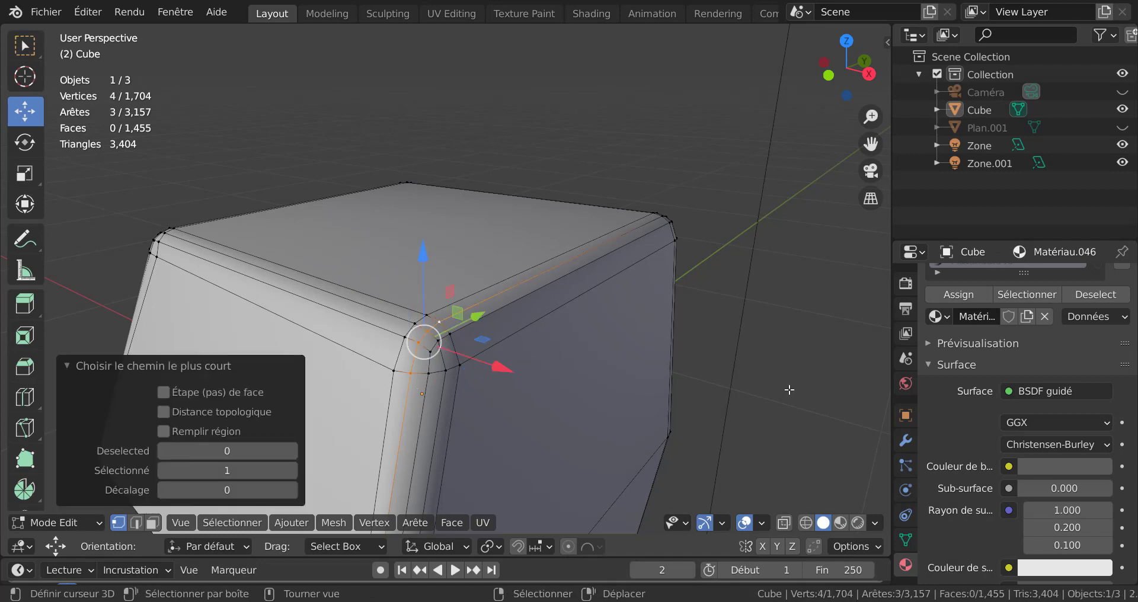
{"action": "key", "text": "q"}
{"action": "mouse_move", "coordinate": [789, 390]}
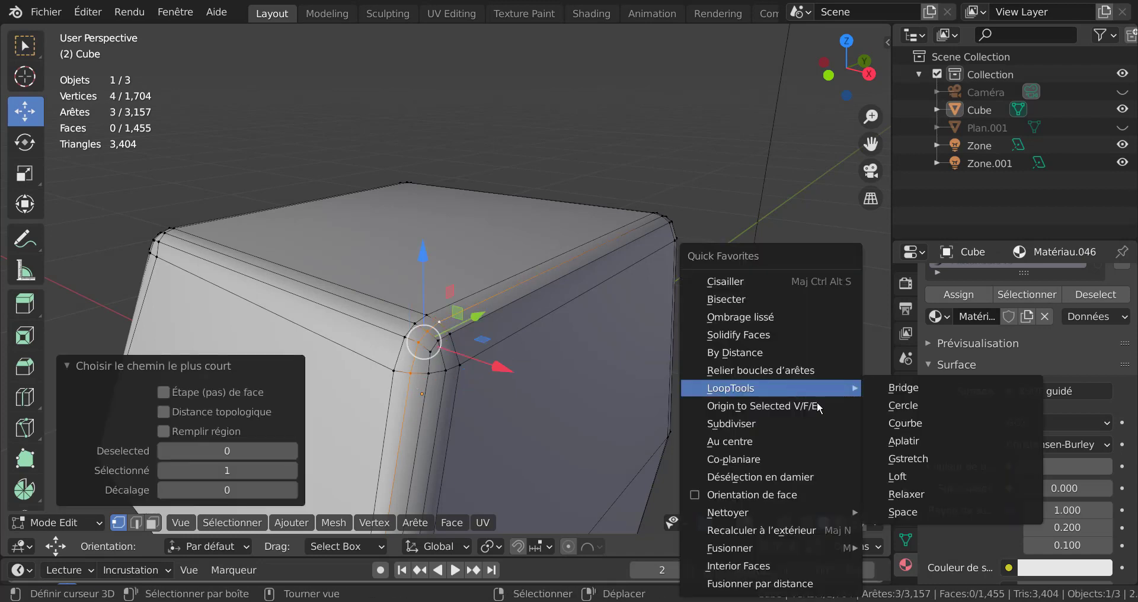
{"action": "left_click", "coordinate": [904, 490]}
Step: Relax the rear corner's four-vertex row that borders the side face with LoopTools, and return to Object Mode
{"action": "left_click", "coordinate": [391, 368]}
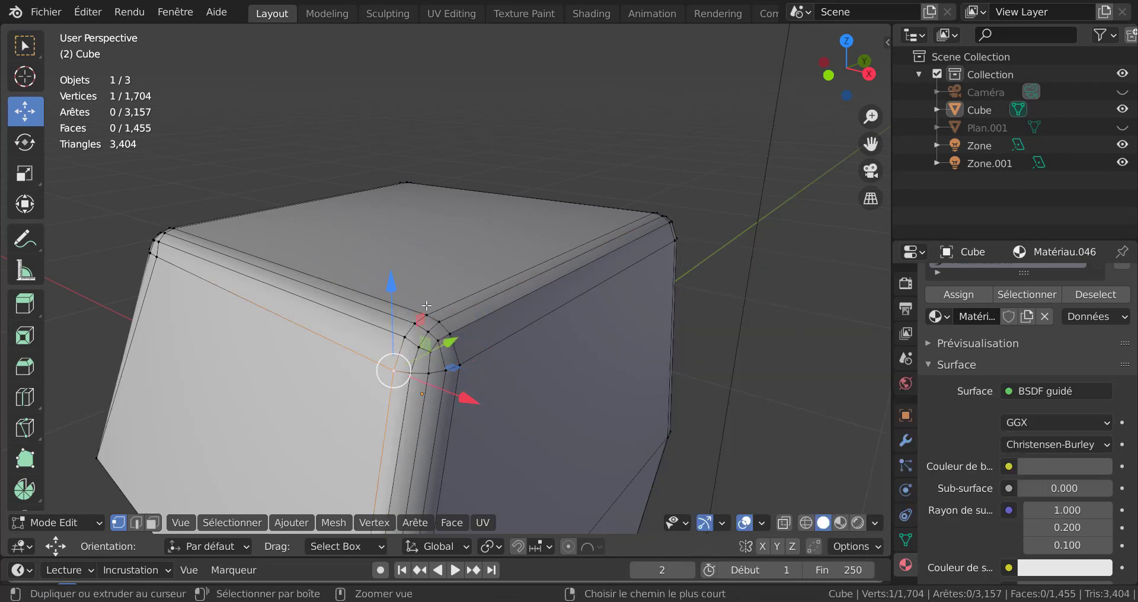
{"action": "left_click", "coordinate": [426, 306], "text": "ctrl"}
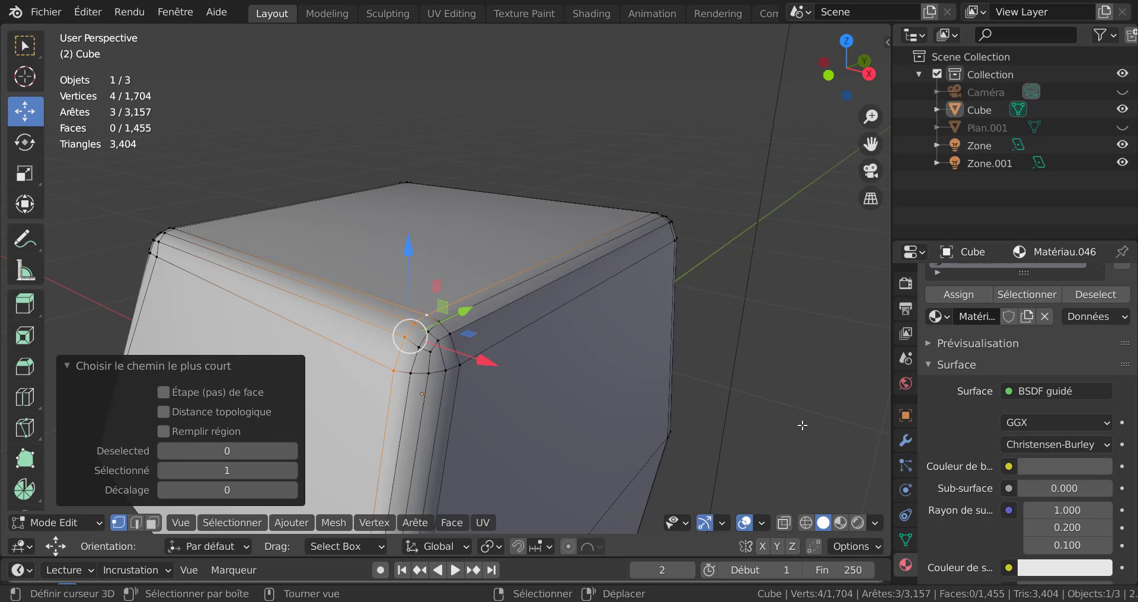
{"action": "key", "text": "q"}
{"action": "mouse_move", "coordinate": [847, 391]}
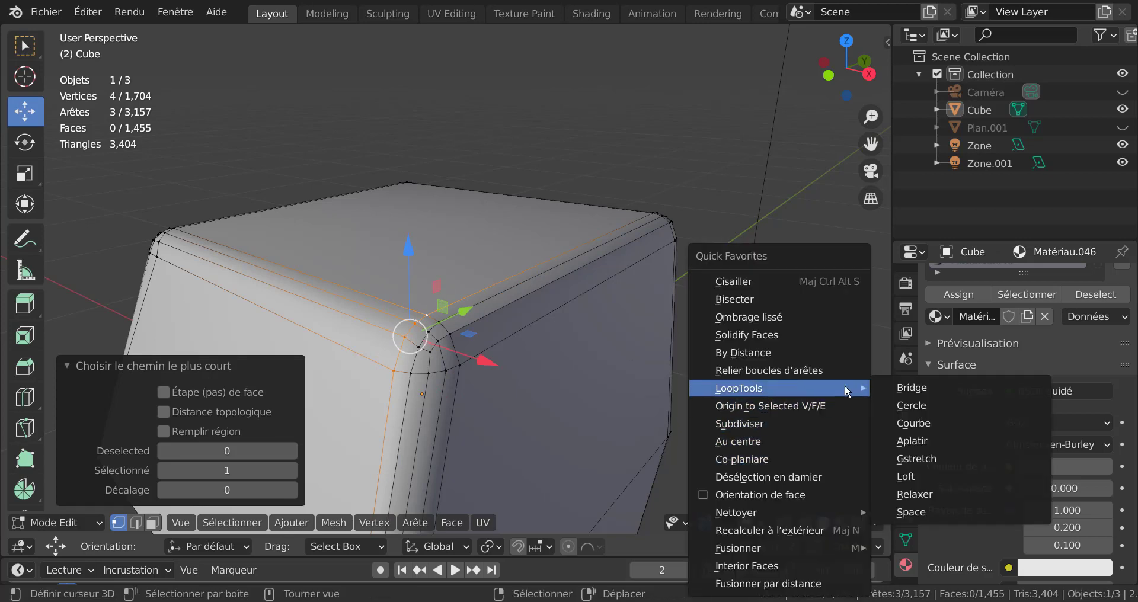
{"action": "left_click", "coordinate": [936, 496]}
{"action": "key", "text": "Tab"}
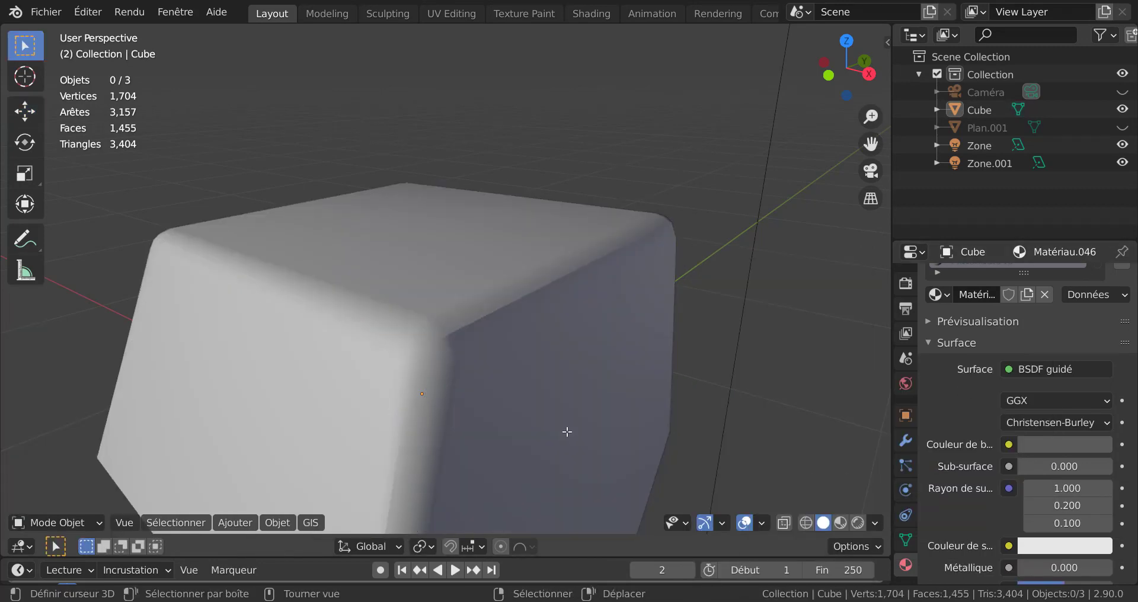
Step: Inspect the smoothed front and rear upper corners of the body from several sides in solid and rendered shading
{"action": "key", "text": "Tab"}
{"action": "middle_click_drag", "start_coordinate": [525, 419], "coordinate": [776, 415]}
{"action": "key", "text": "Tab"}
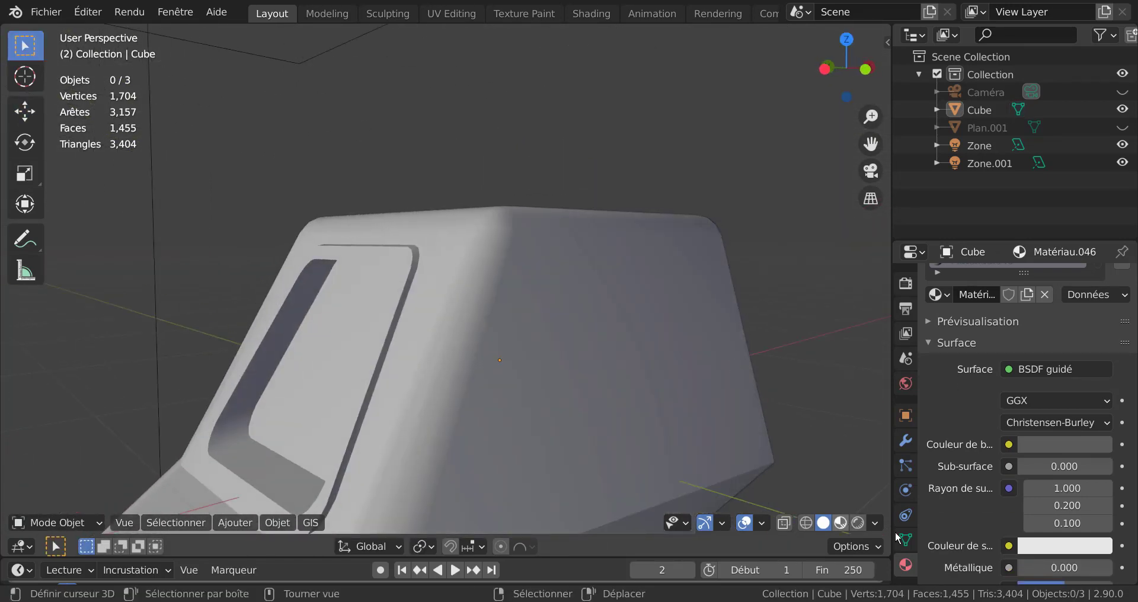
{"action": "left_click", "coordinate": [857, 523]}
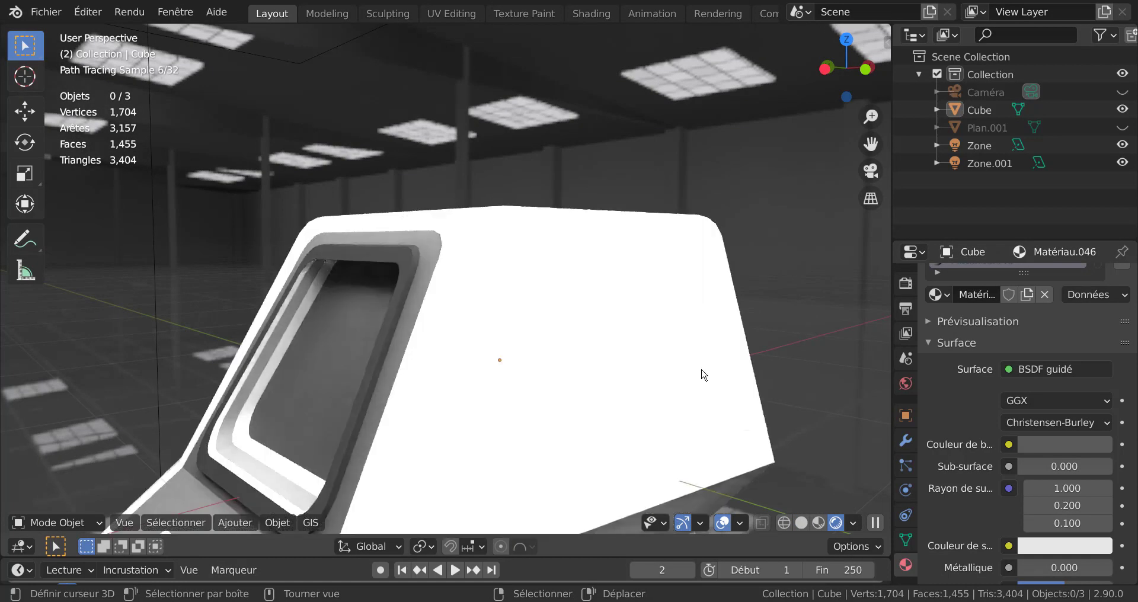
{"action": "middle_click_drag", "start_coordinate": [703, 375], "coordinate": [751, 397]}
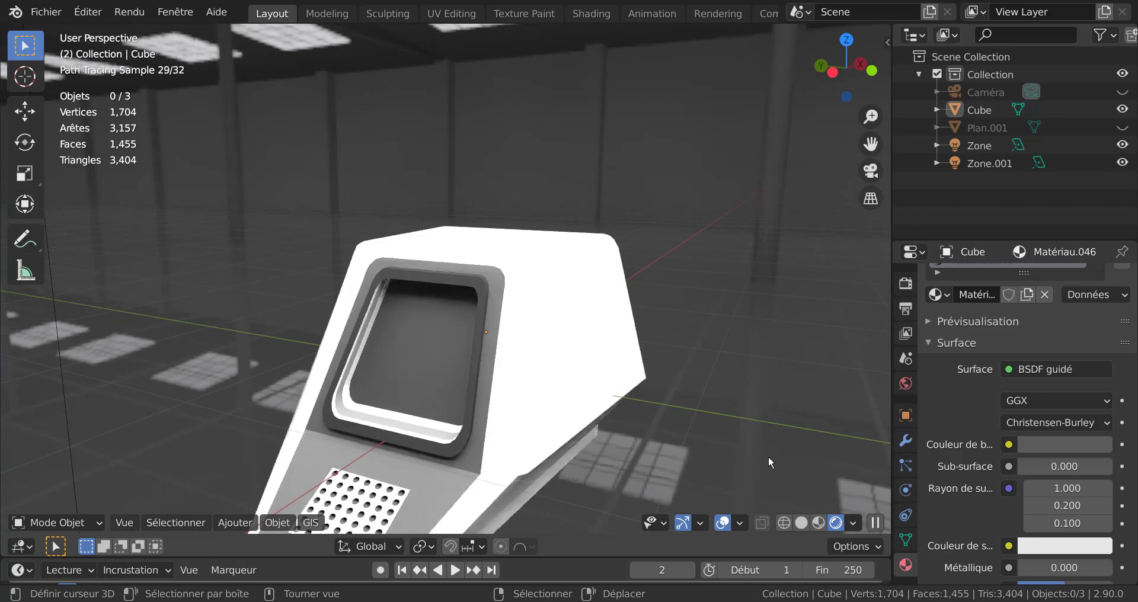
{"action": "mouse_move", "coordinate": [768, 456]}
{"action": "middle_mouse_down"}
{"action": "mouse_move", "coordinate": [471, 413]}
{"action": "mouse_move", "coordinate": [482, 313]}
{"action": "middle_mouse_up"}
{"action": "scroll", "coordinate": [456, 299], "scroll_direction": "up", "scroll_amount": 2}
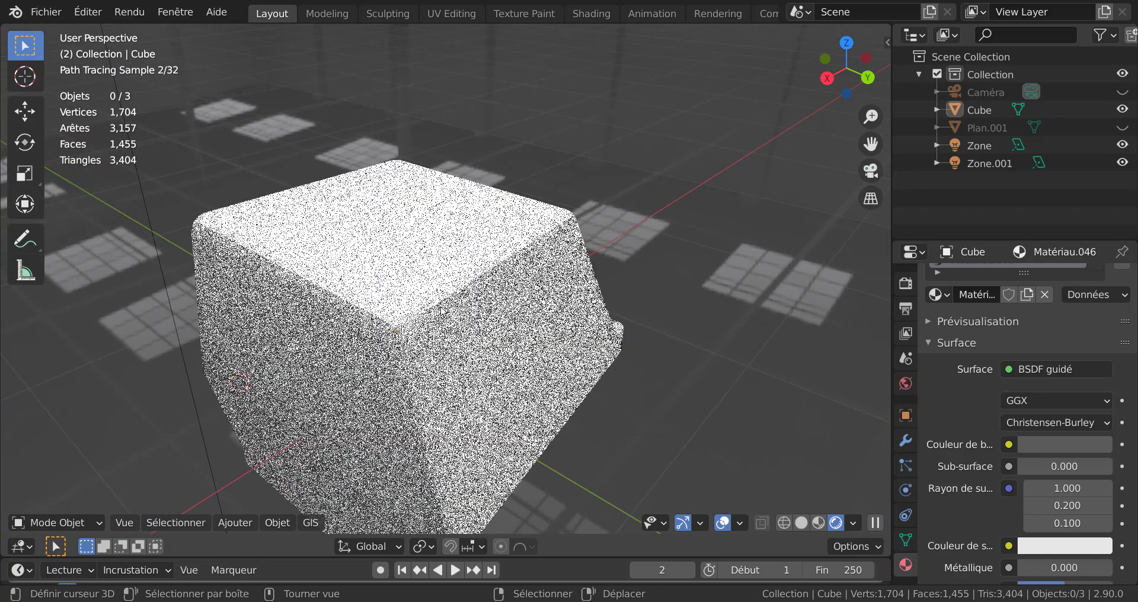
{"action": "middle_click_drag", "start_coordinate": [471, 339], "coordinate": [465, 383]}
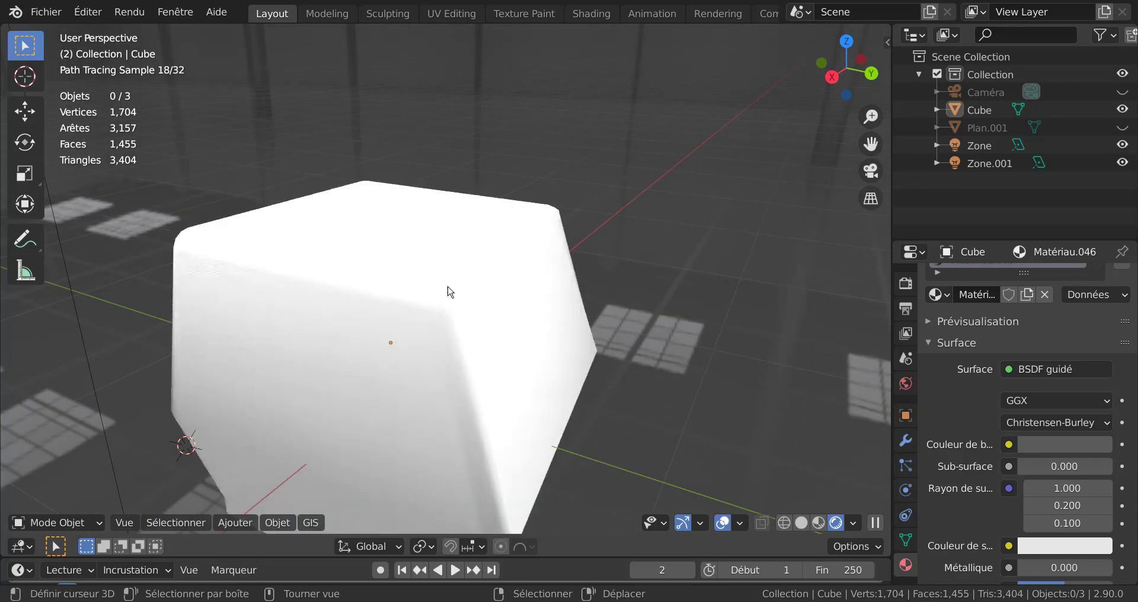
{"action": "middle_click_drag", "start_coordinate": [321, 326], "coordinate": [405, 312]}
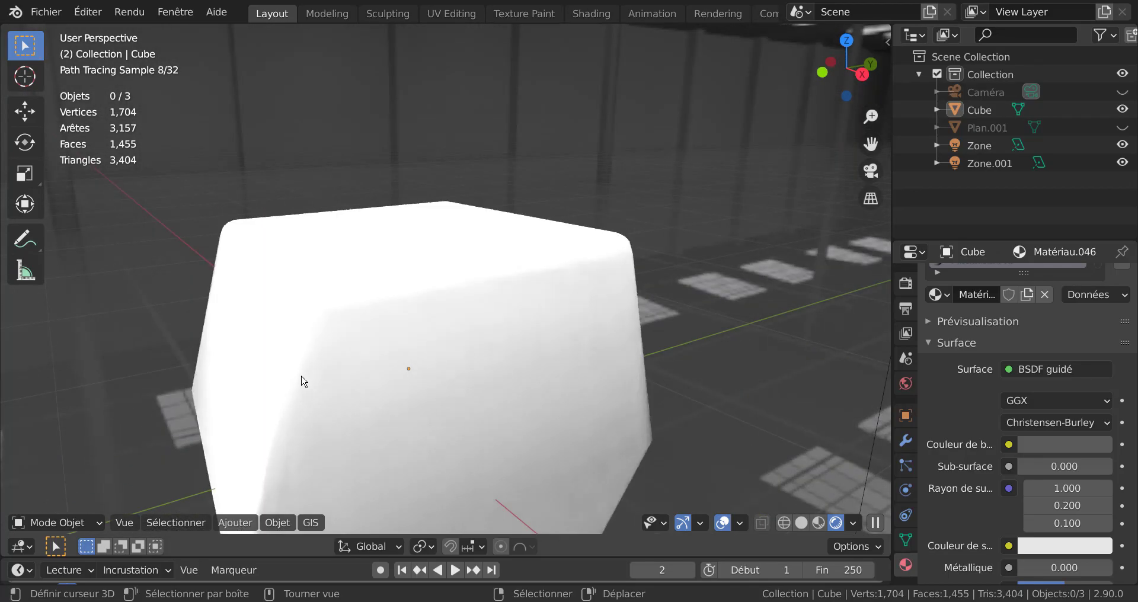
{"action": "mouse_move", "coordinate": [304, 382]}
{"action": "middle_mouse_down"}
{"action": "mouse_move", "coordinate": [380, 373]}
{"action": "mouse_move", "coordinate": [484, 399]}
{"action": "middle_mouse_up"}
{"action": "scroll", "coordinate": [354, 363], "scroll_direction": "down", "scroll_amount": 3}
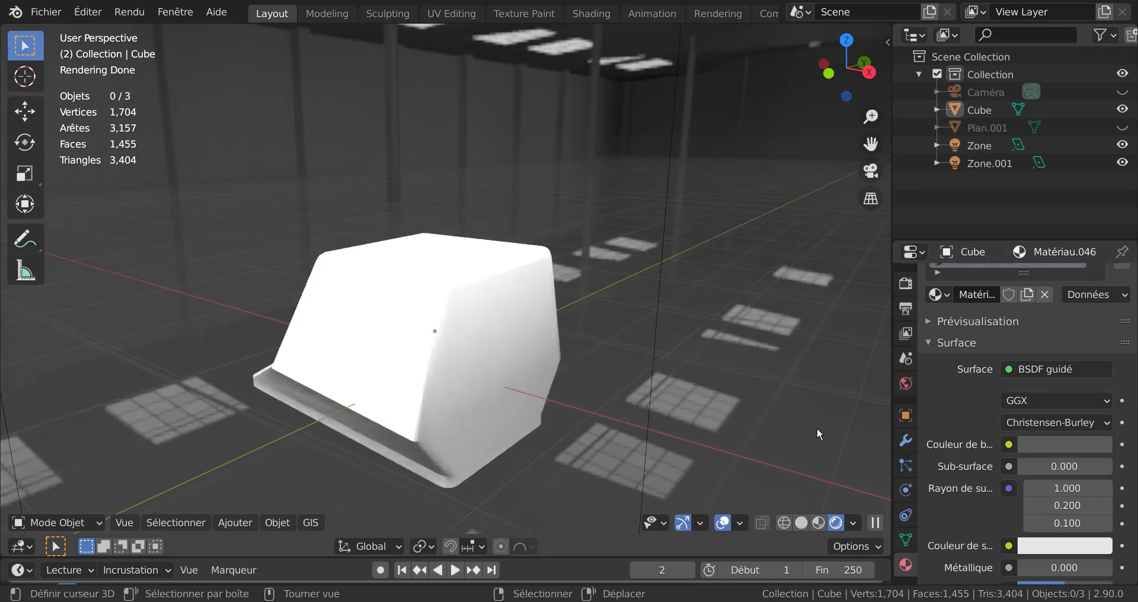
Step: Try the rendered view without scene lights and without the scene world, restoring each lighting option
{"action": "left_click", "coordinate": [854, 523]}
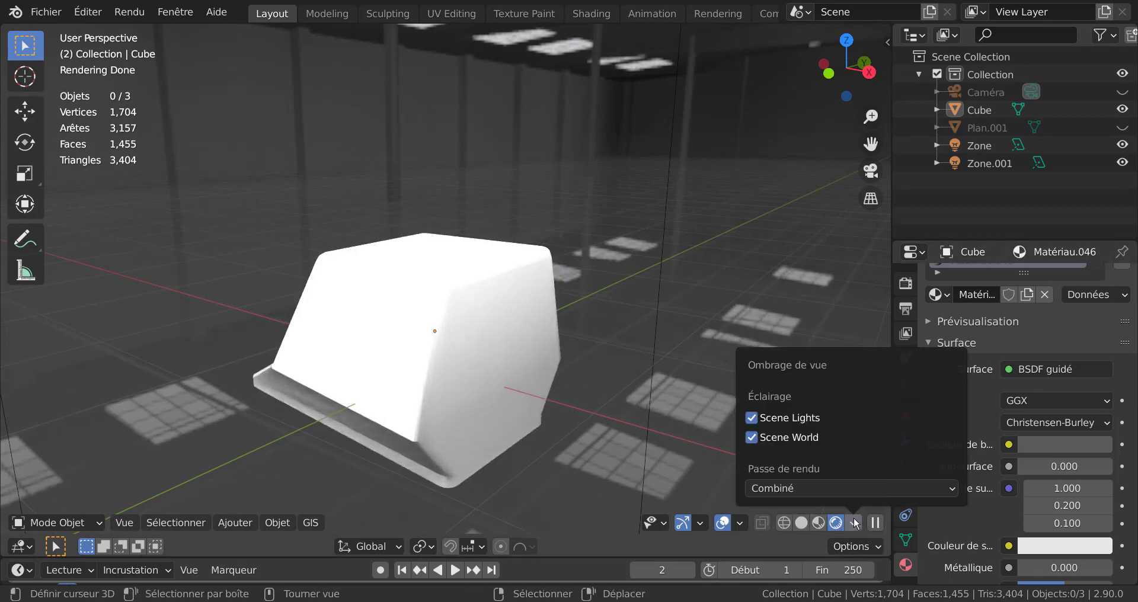
{"action": "left_click", "coordinate": [751, 419]}
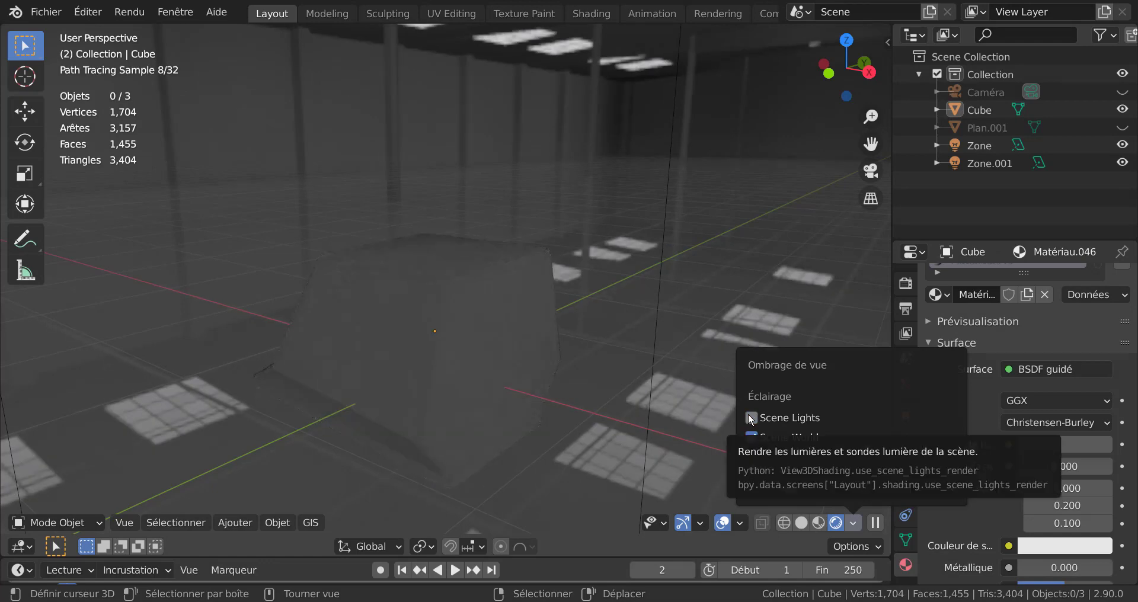
{"action": "left_click", "coordinate": [750, 417]}
{"action": "left_click", "coordinate": [752, 437]}
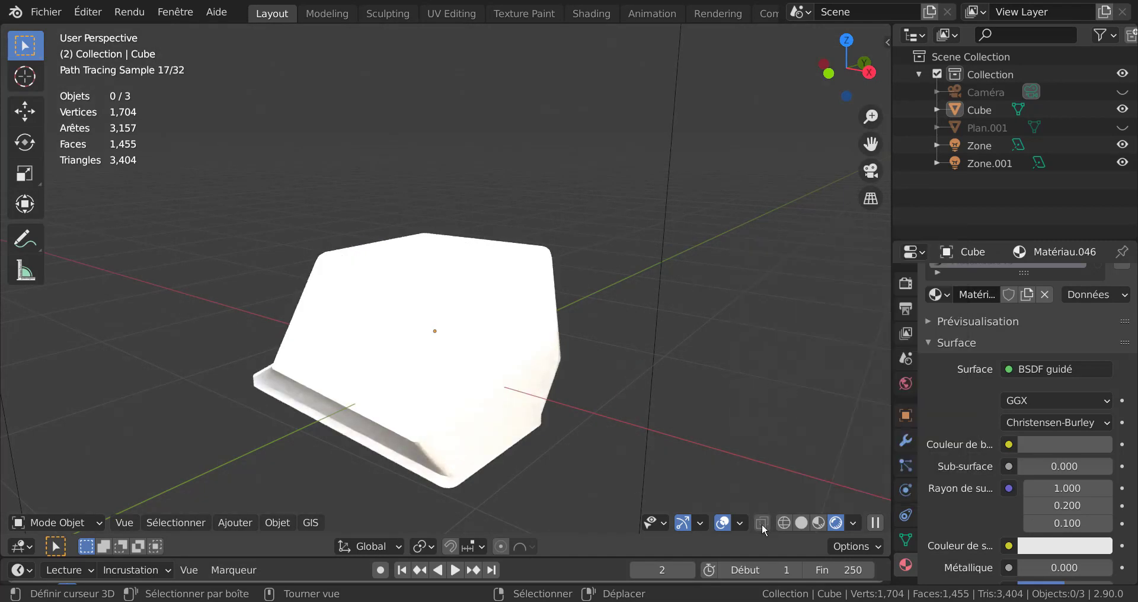
{"action": "left_click", "coordinate": [846, 522]}
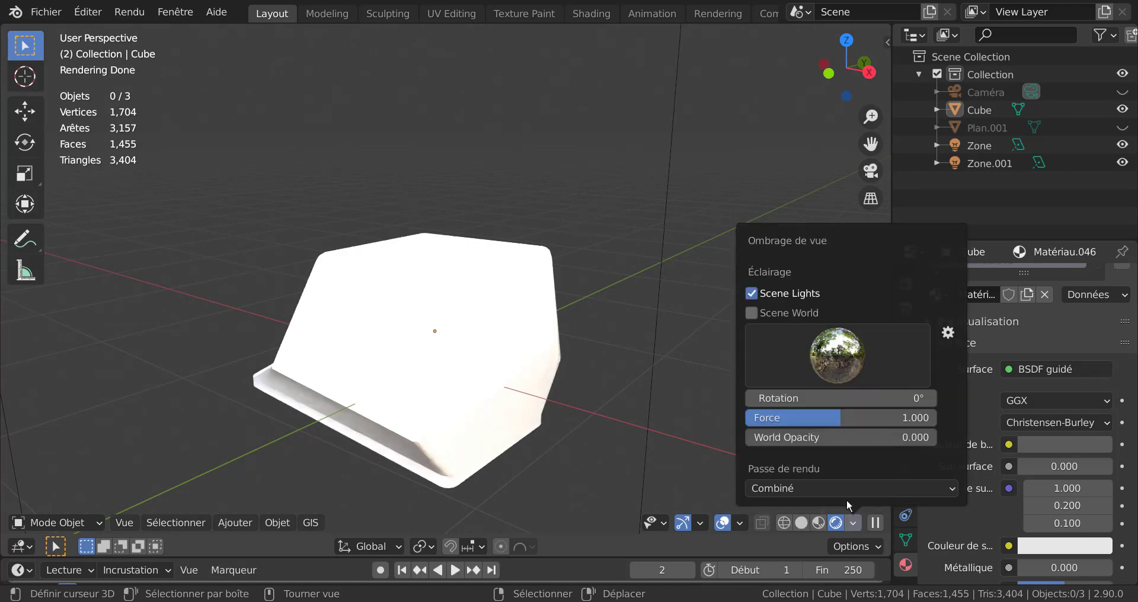
{"action": "left_click", "coordinate": [750, 313]}
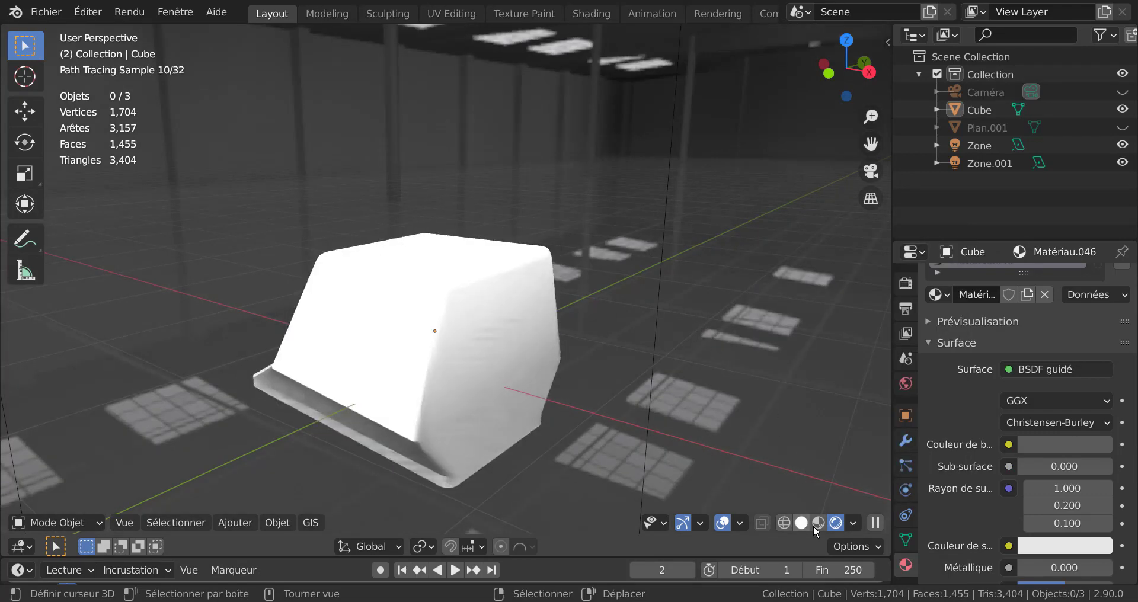
Step: Switch the viewport to material preview, check the body from the front and side, and unhide the Plan.001 object
{"action": "left_click", "coordinate": [818, 523]}
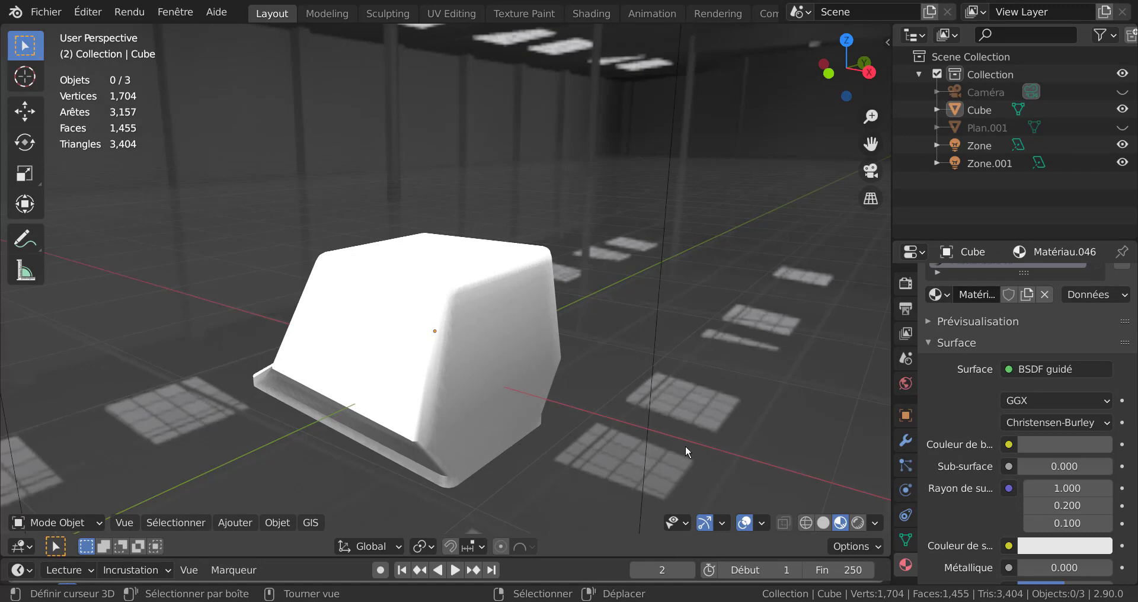
{"action": "mouse_move", "coordinate": [685, 446]}
{"action": "middle_mouse_down"}
{"action": "mouse_move", "coordinate": [759, 450]}
{"action": "mouse_move", "coordinate": [496, 460]}
{"action": "mouse_move", "coordinate": [849, 448]}
{"action": "mouse_move", "coordinate": [26, 436]}
{"action": "mouse_move", "coordinate": [876, 423]}
{"action": "middle_mouse_up"}
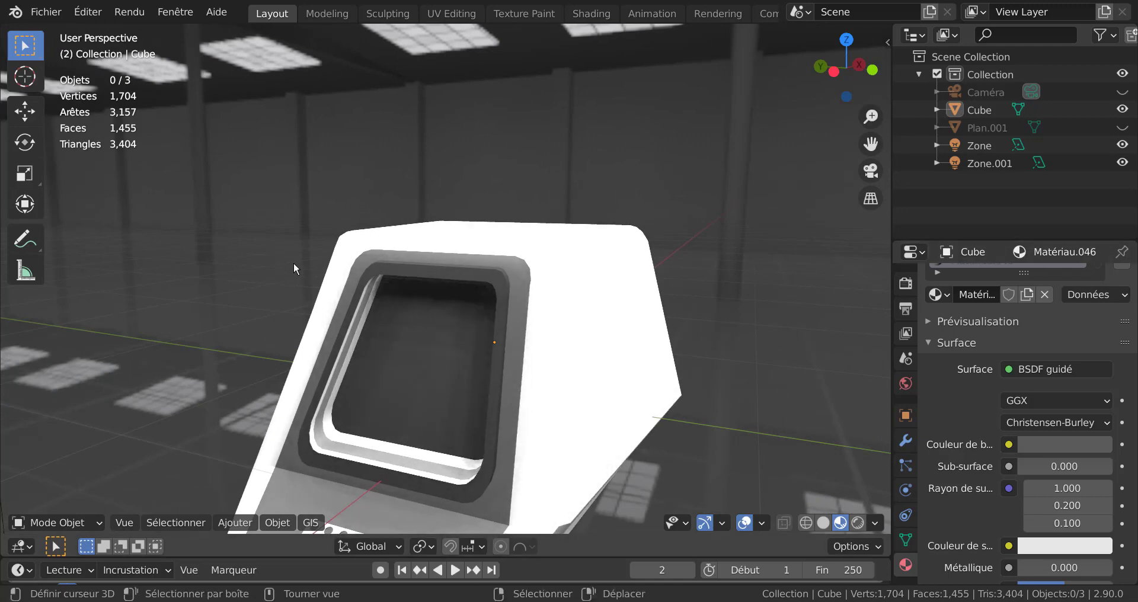
{"action": "middle_click_drag", "start_coordinate": [332, 265], "coordinate": [681, 172]}
{"action": "middle_click_drag", "start_coordinate": [762, 208], "coordinate": [675, 282]}
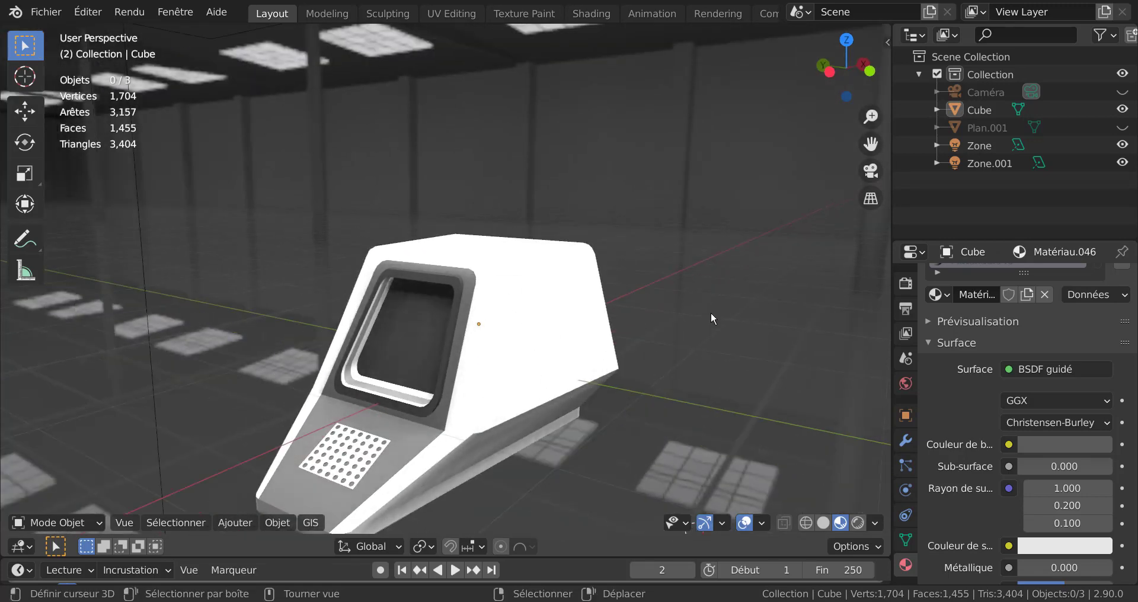
{"action": "middle_click_drag", "start_coordinate": [713, 318], "coordinate": [687, 318]}
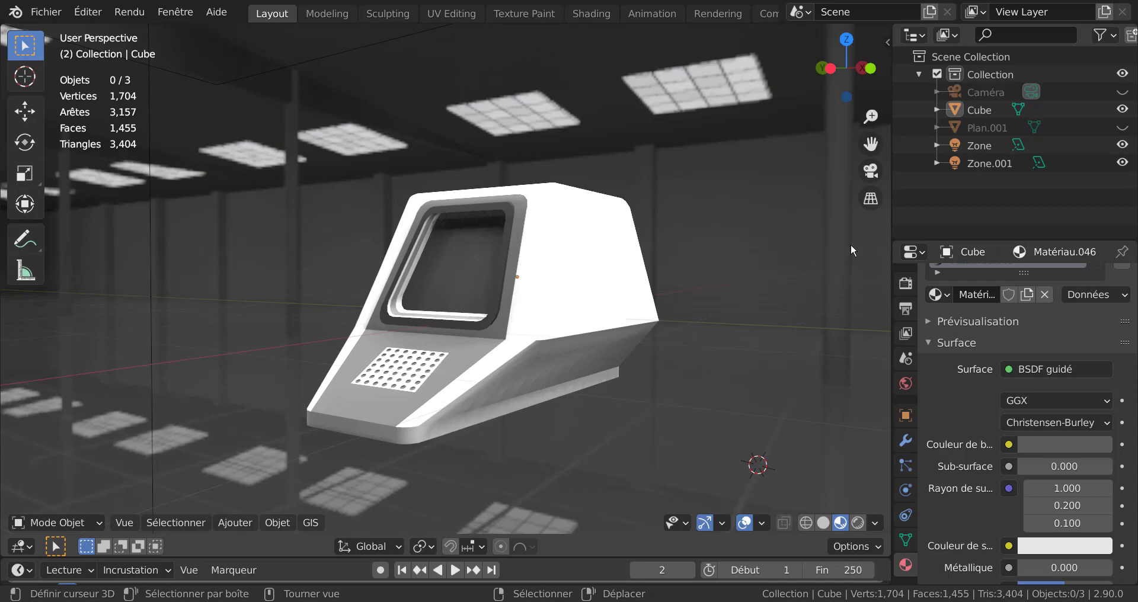
{"action": "left_click", "coordinate": [1122, 127]}
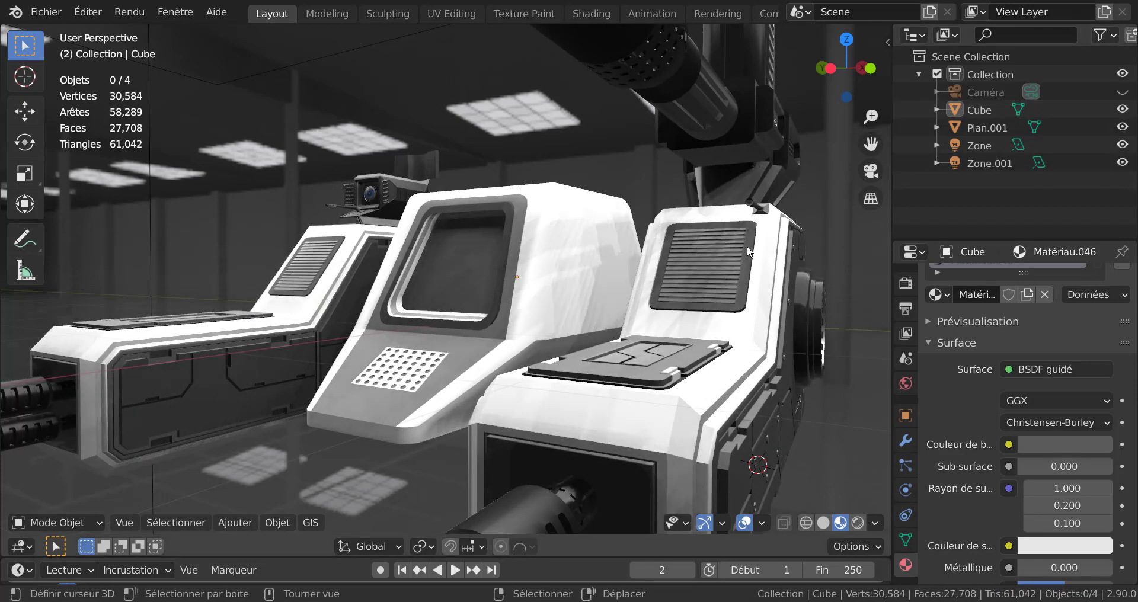
Step: Switch the viewport to rendered shading and look at the whole machine through the scene camera
{"action": "scroll", "coordinate": [723, 282], "scroll_direction": "down", "scroll_amount": 5}
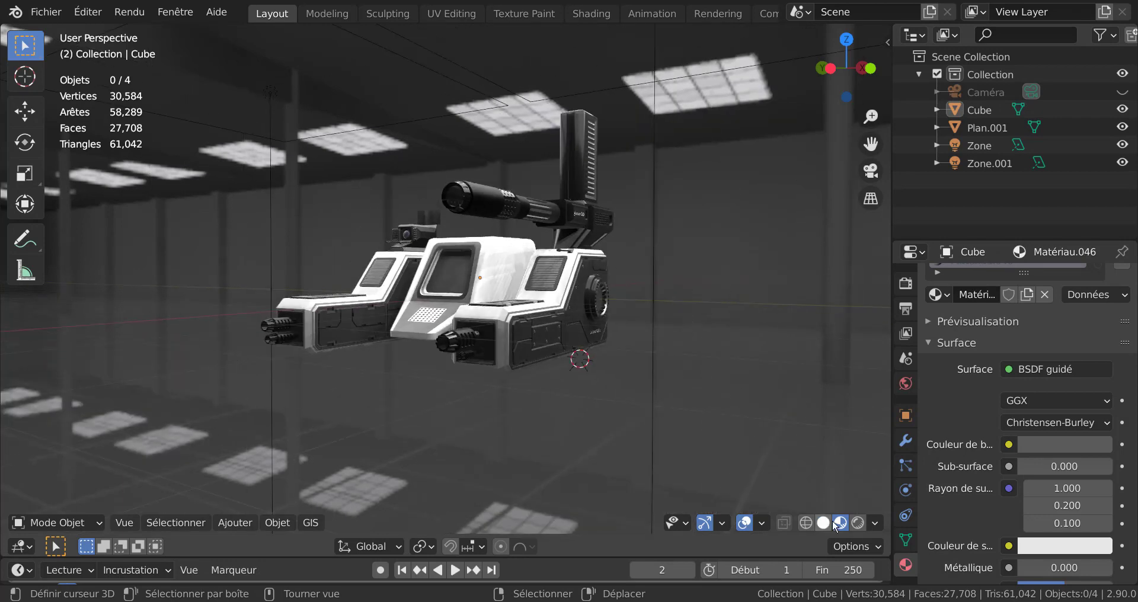
{"action": "left_click", "coordinate": [860, 523]}
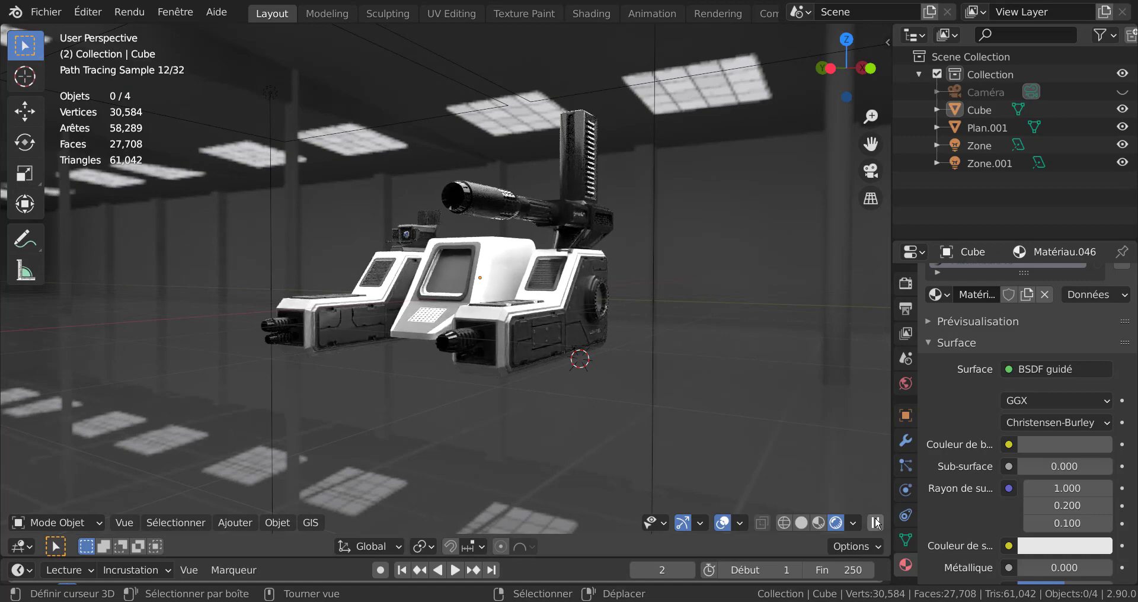
{"action": "left_click", "coordinate": [854, 523]}
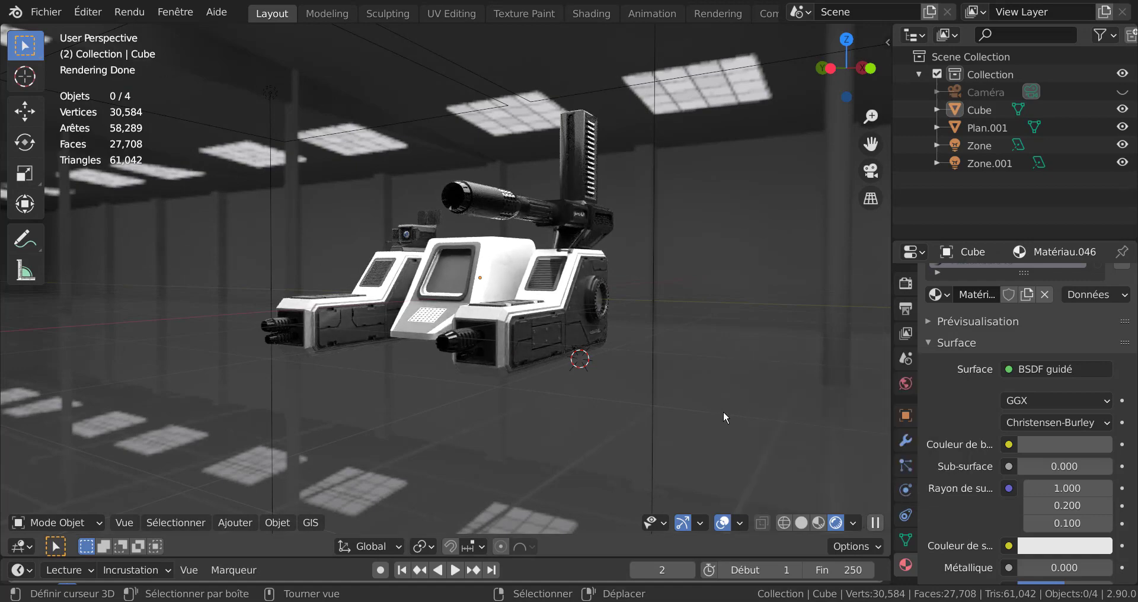
{"action": "scroll", "coordinate": [723, 411], "scroll_direction": "up", "scroll_amount": 2}
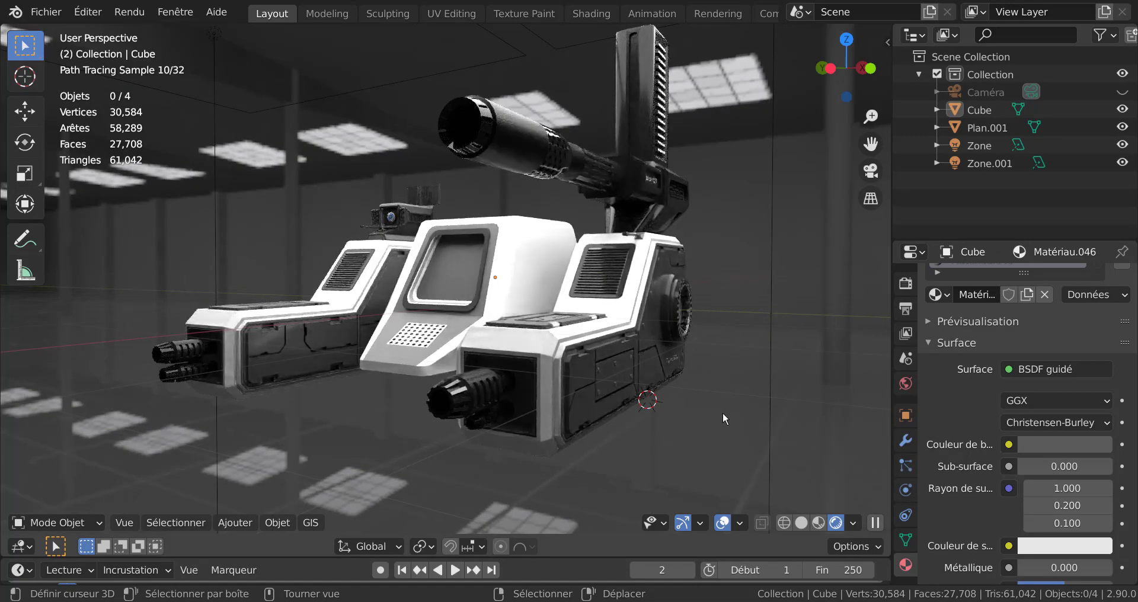
{"action": "key", "text": "KP_0"}
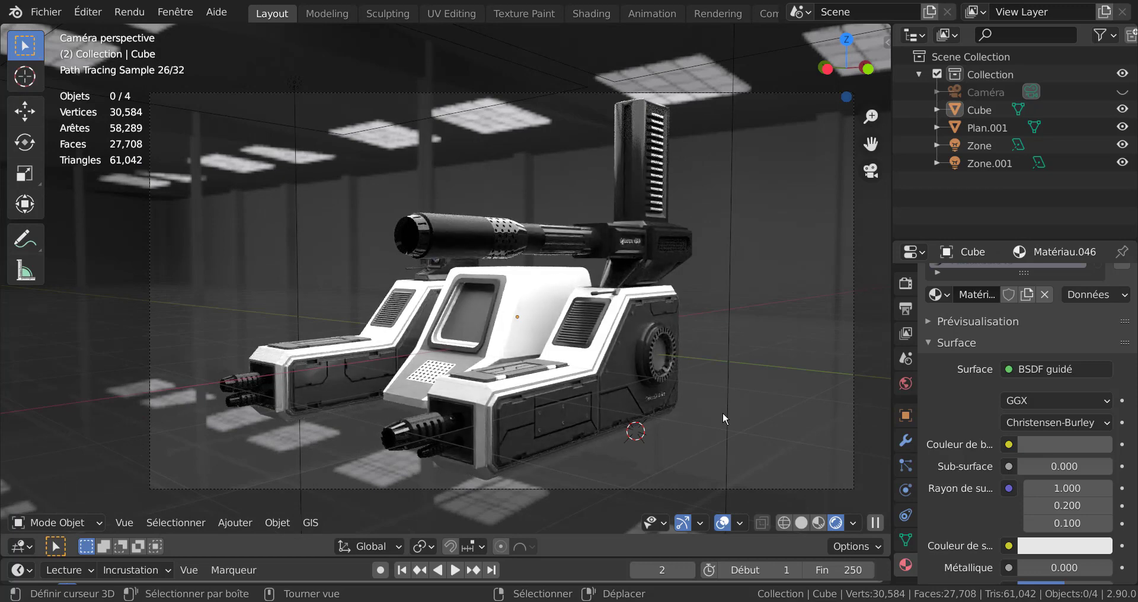
Step: Render the current frame from the camera and examine the body between the two armed modules in the finished image
{"action": "key", "text": "F12"}
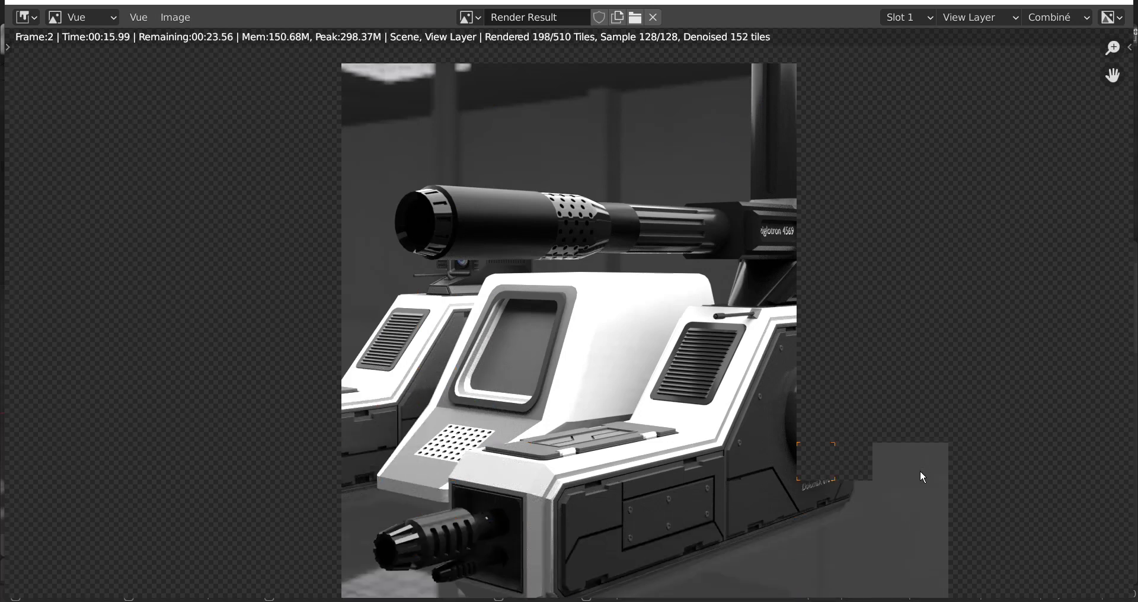
{"action": "scroll", "coordinate": [919, 467], "scroll_direction": "down", "scroll_amount": 1}
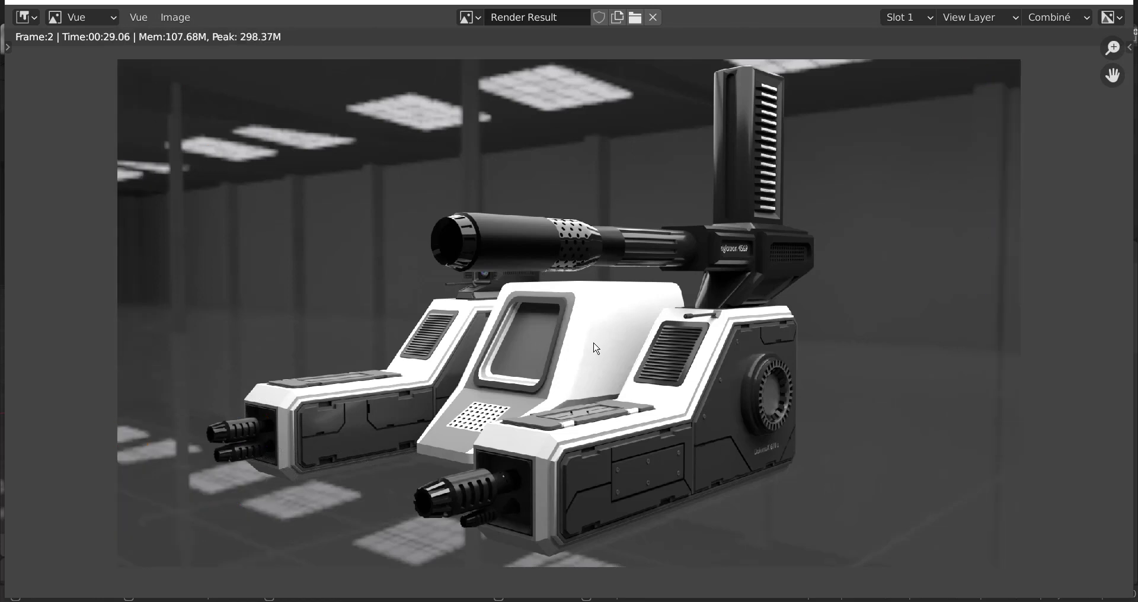
{"action": "scroll", "coordinate": [597, 349], "scroll_direction": "up", "scroll_amount": 1}
{"action": "scroll", "coordinate": [593, 354], "scroll_direction": "up", "scroll_amount": 1}
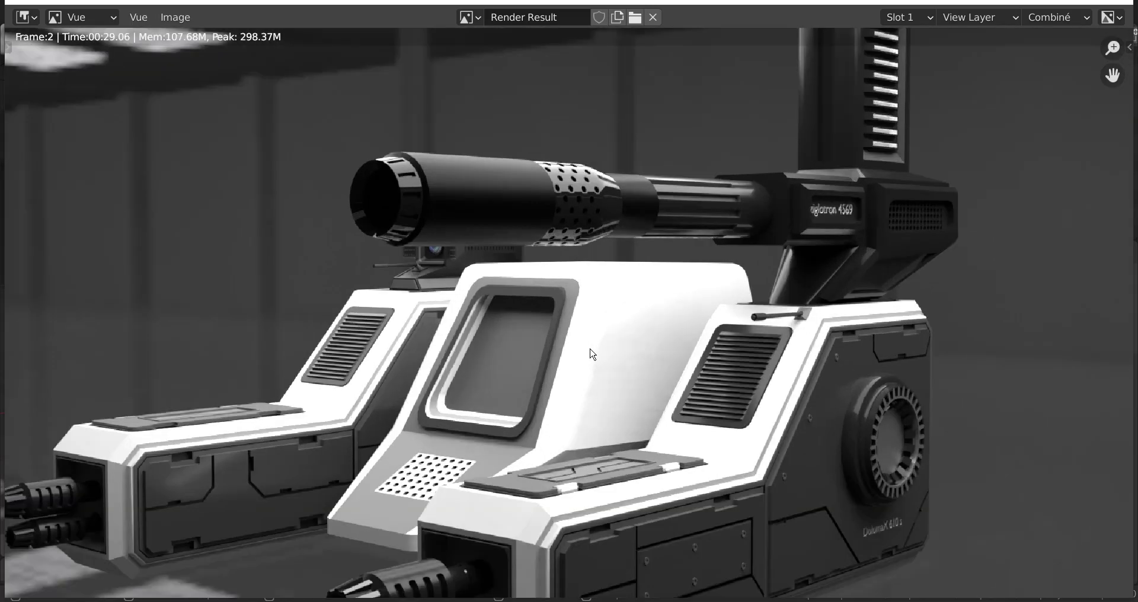
{"action": "scroll", "coordinate": [591, 354], "scroll_direction": "down", "scroll_amount": 1}
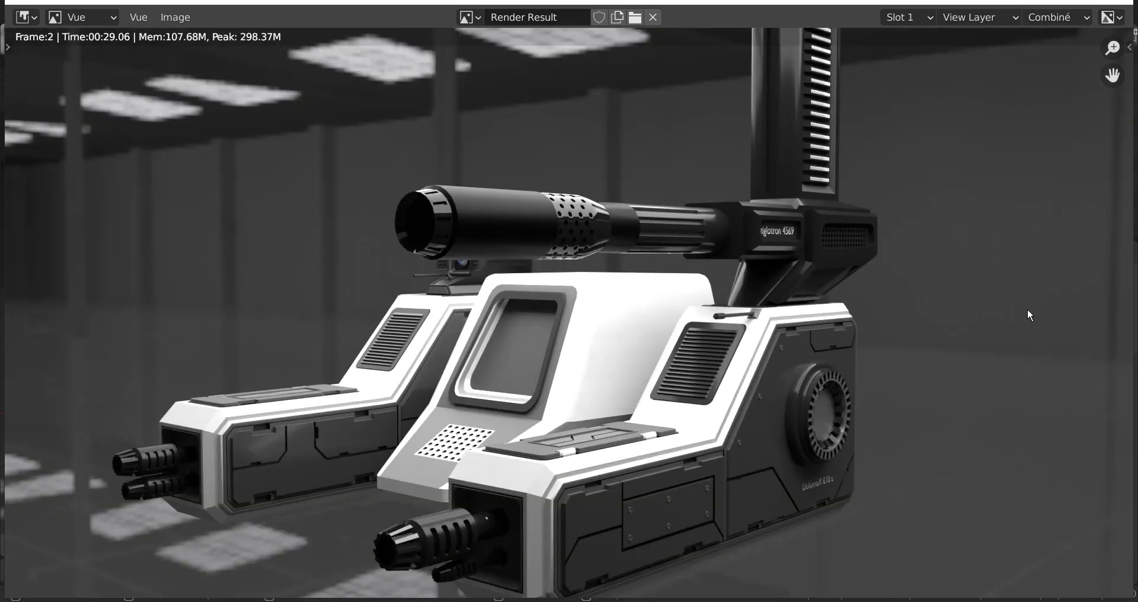